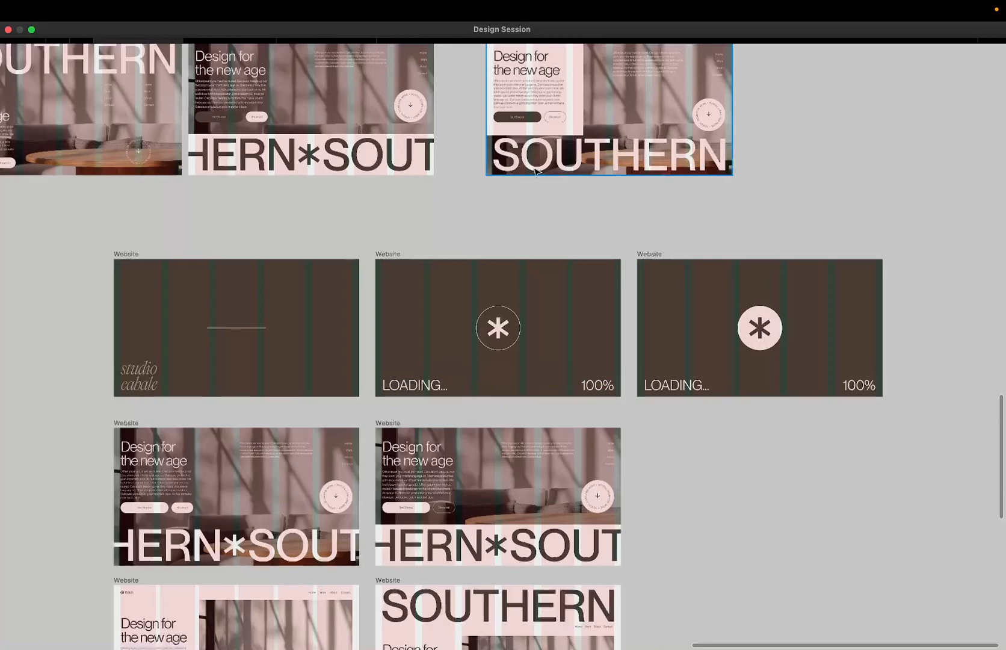
# Step: Examine the dark loading-screen frames and the hero layouts beneath them on the canvas
pyautogui.scroll(5, 498, 427)
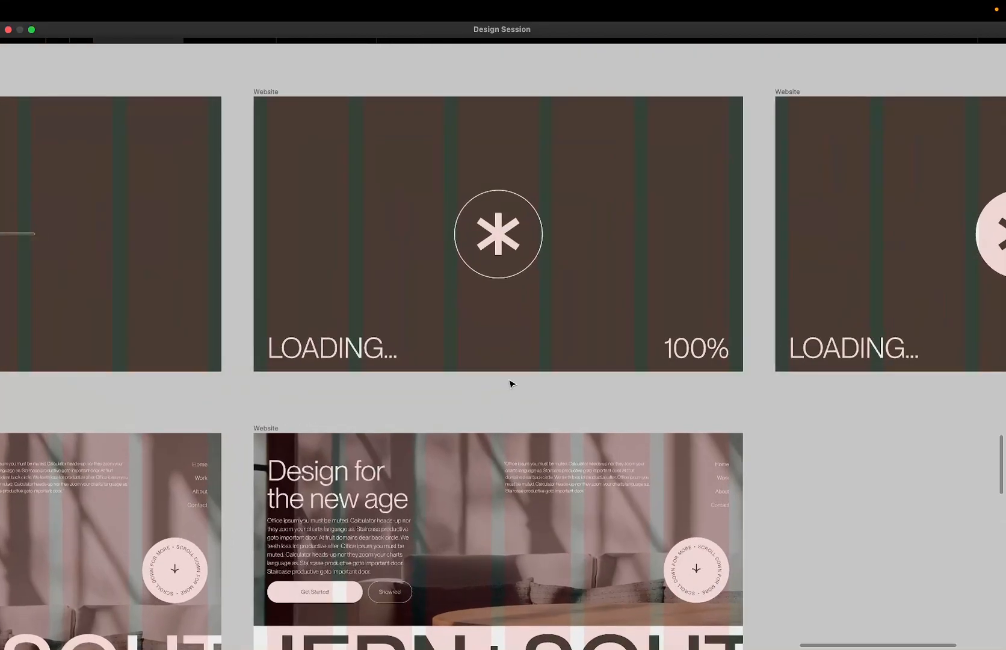
pyautogui.hscroll(-3, 510, 381)
pyautogui.hscroll(-1, 509, 383)
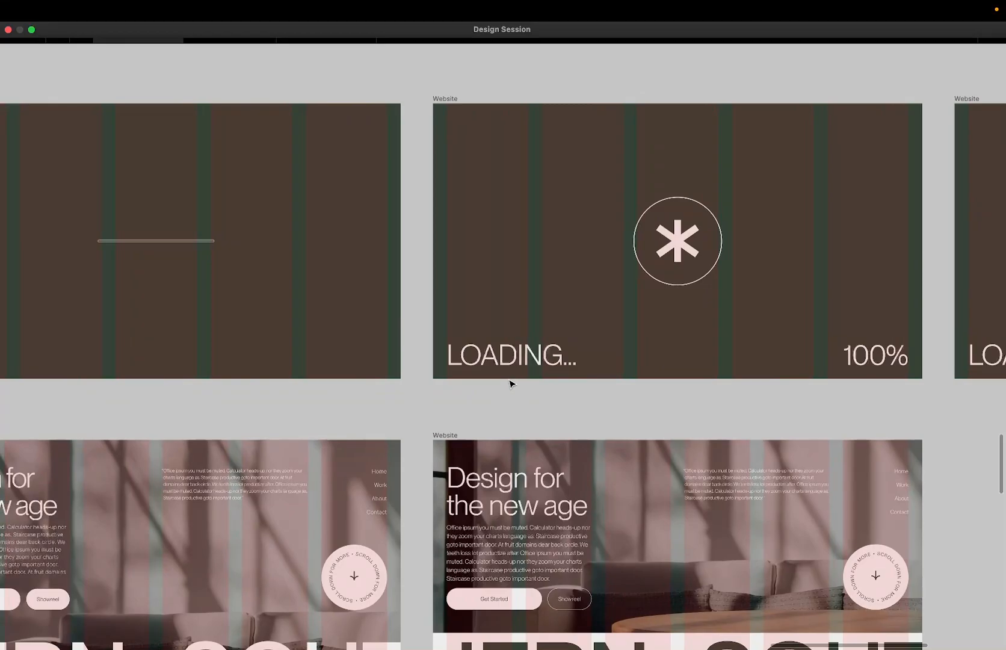
pyautogui.scroll(-2, 510, 383)
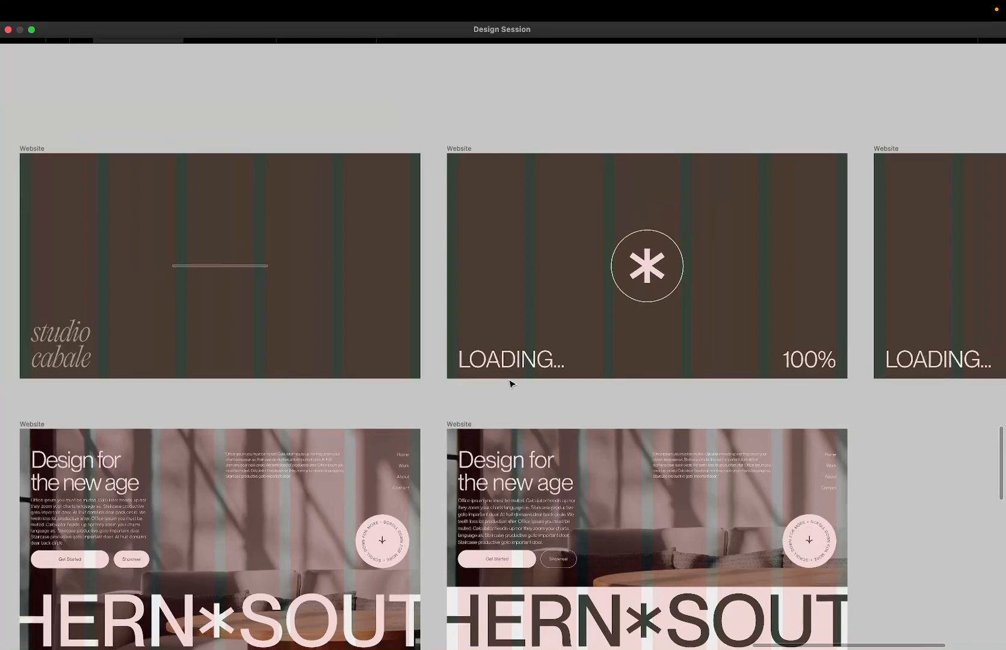
pyautogui.scroll(-2, 510, 383)
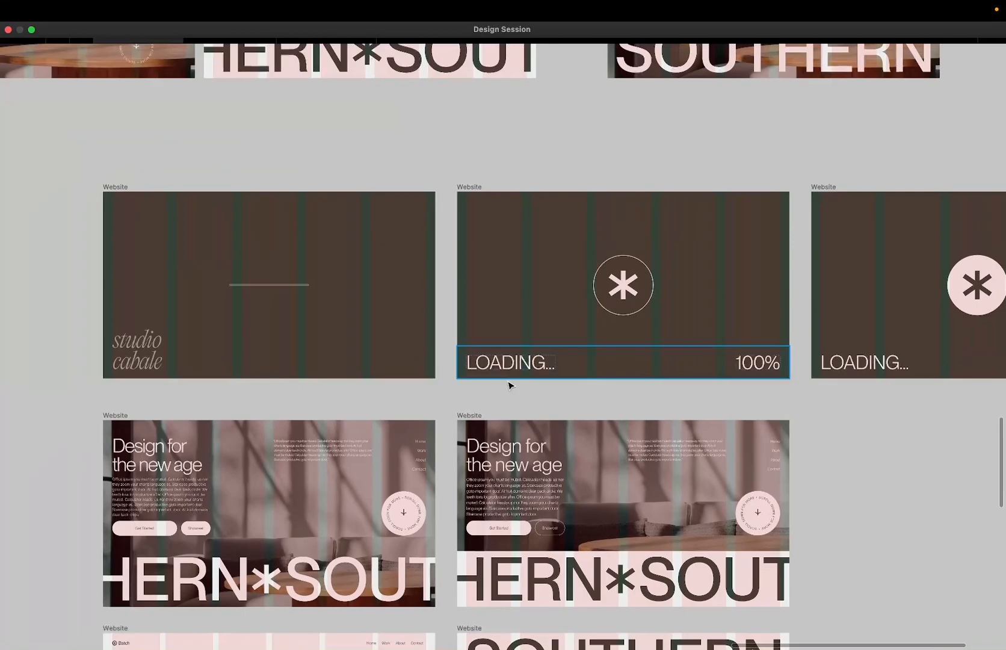
pyautogui.scroll(3, 510, 385)
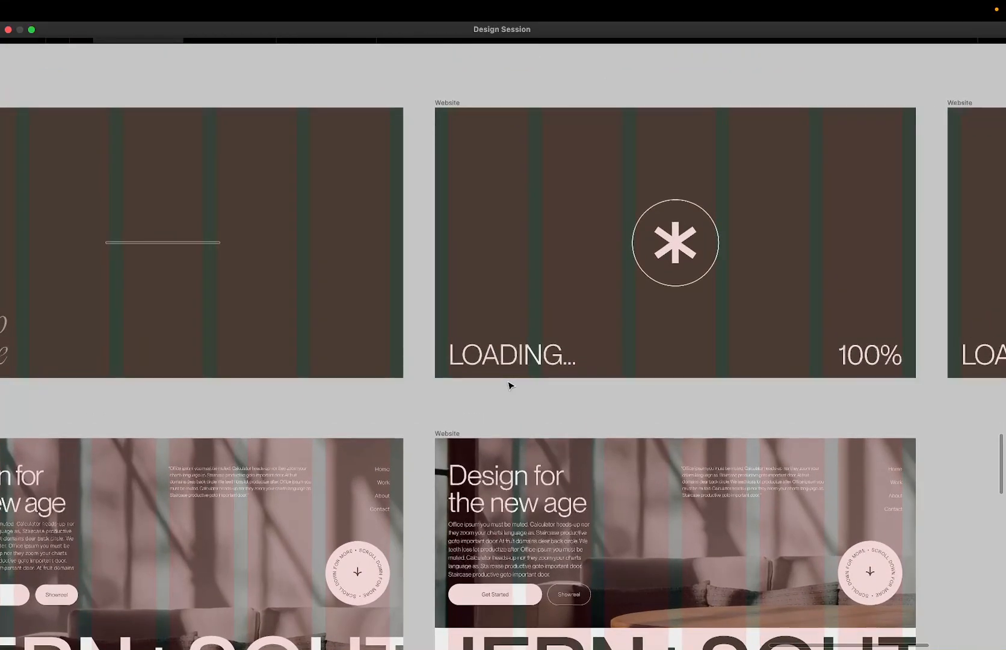
pyautogui.scroll(-1, 509, 384)
pyautogui.hscroll(1, 508, 383)
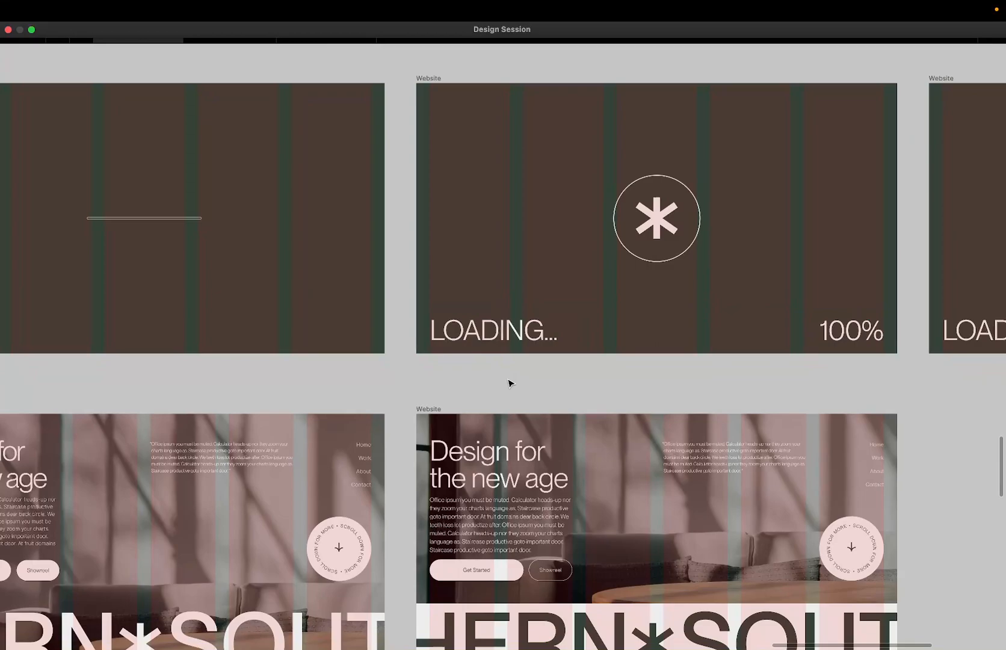
pyautogui.scroll(-4, 510, 384)
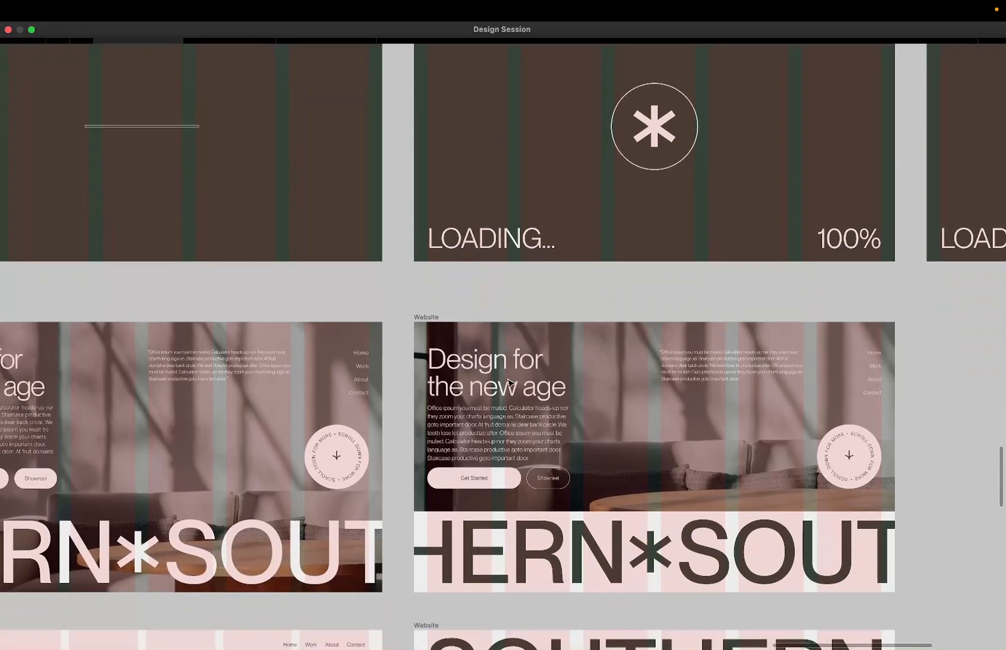
pyautogui.scroll(-5, 509, 383)
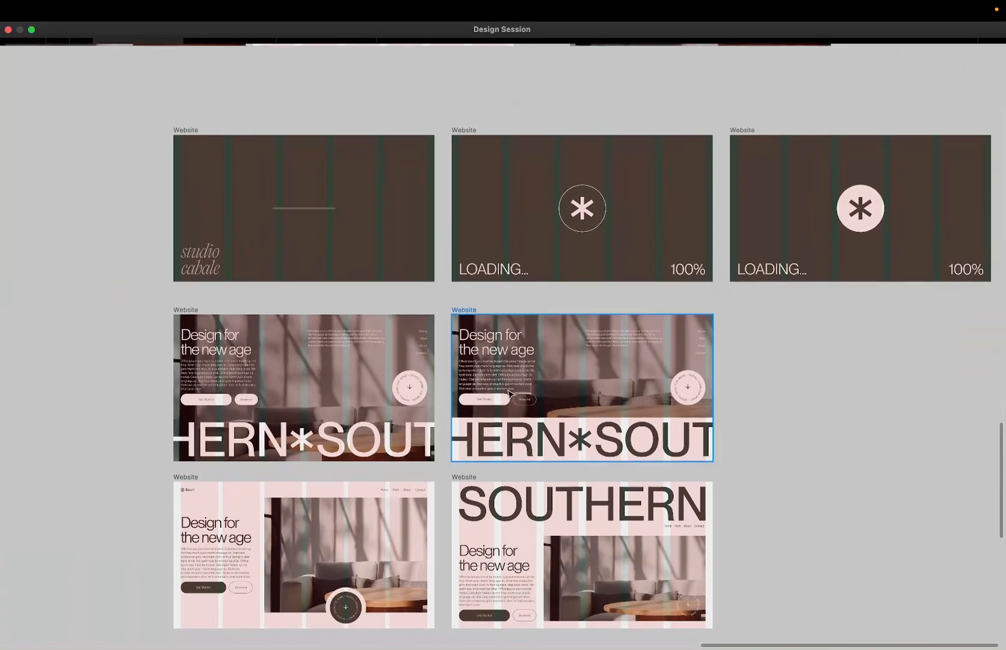
pyautogui.scroll(3, 509, 399)
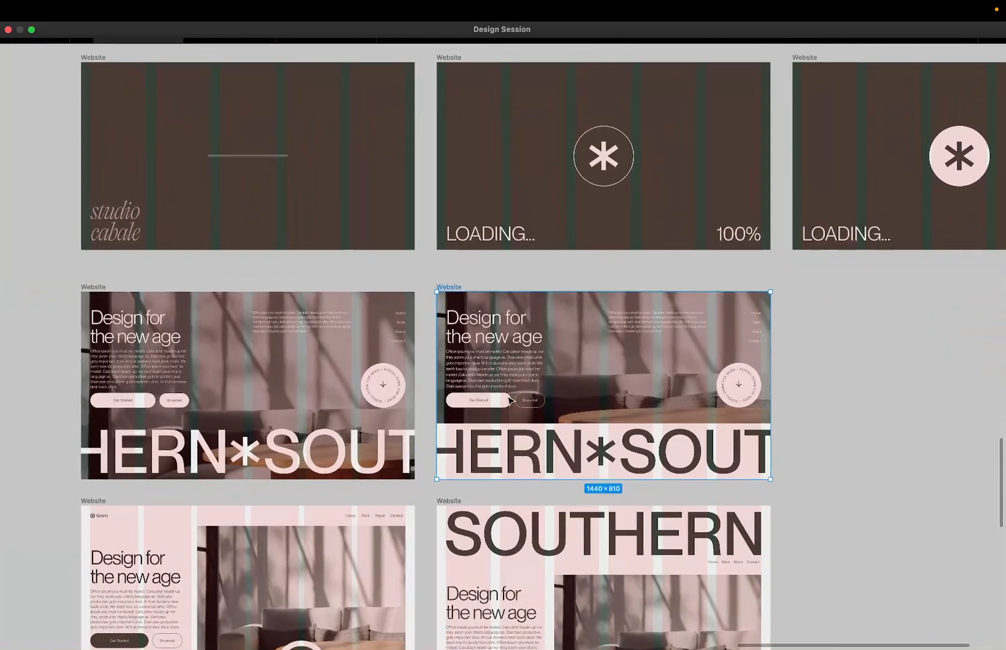
pyautogui.scroll(3, 534, 394)
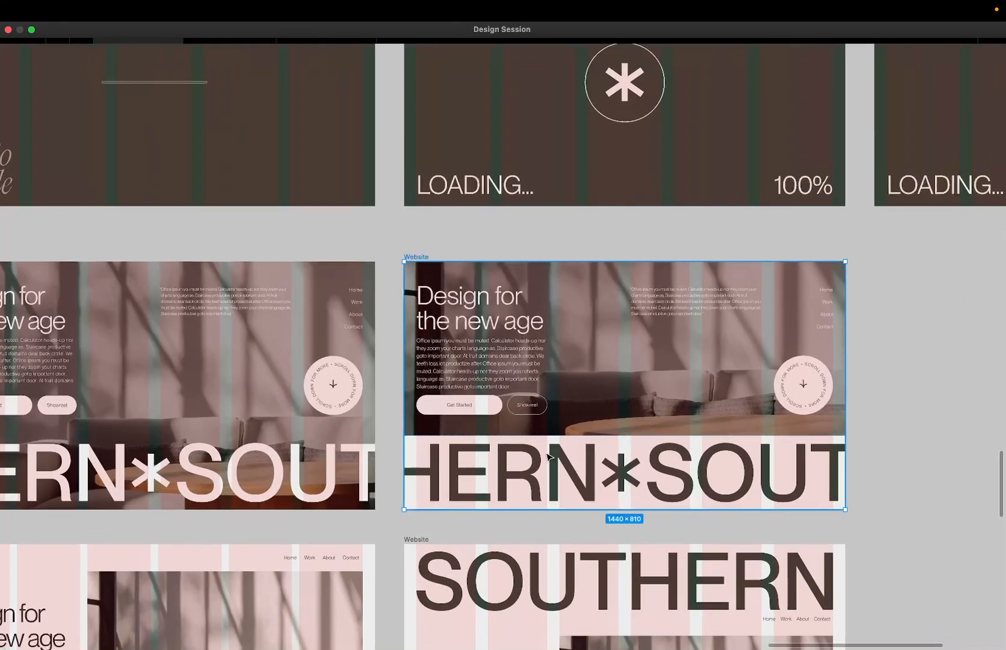
# Step: Switch to the Google Meet call to handle the waiting participants' join requests and return to the design file
pyautogui.hotkey('ctrl', 'Left')
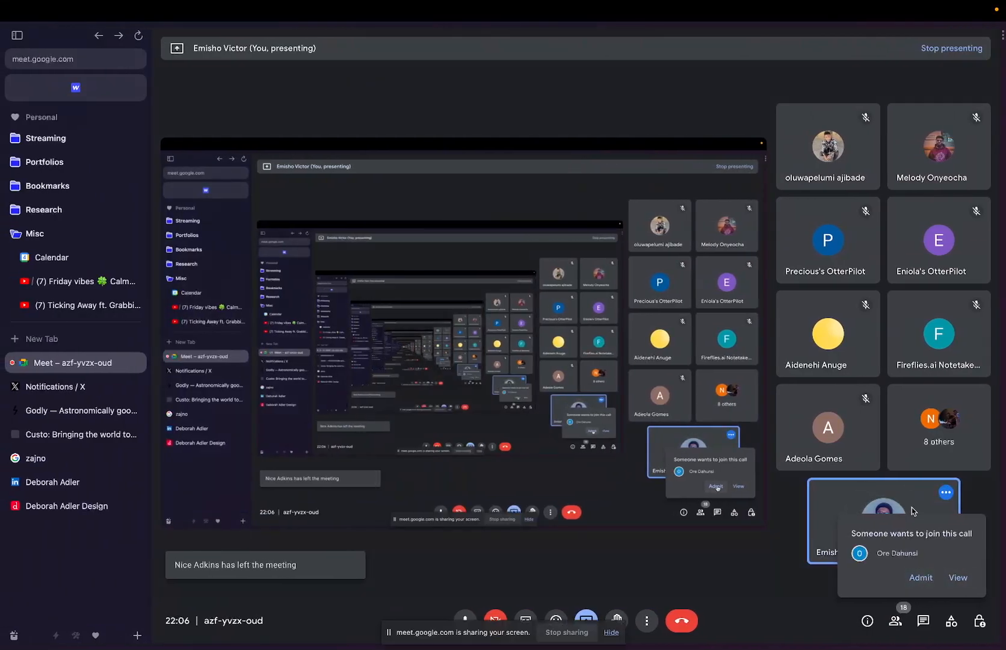
pyautogui.hotkey('ctrl', 'Right')
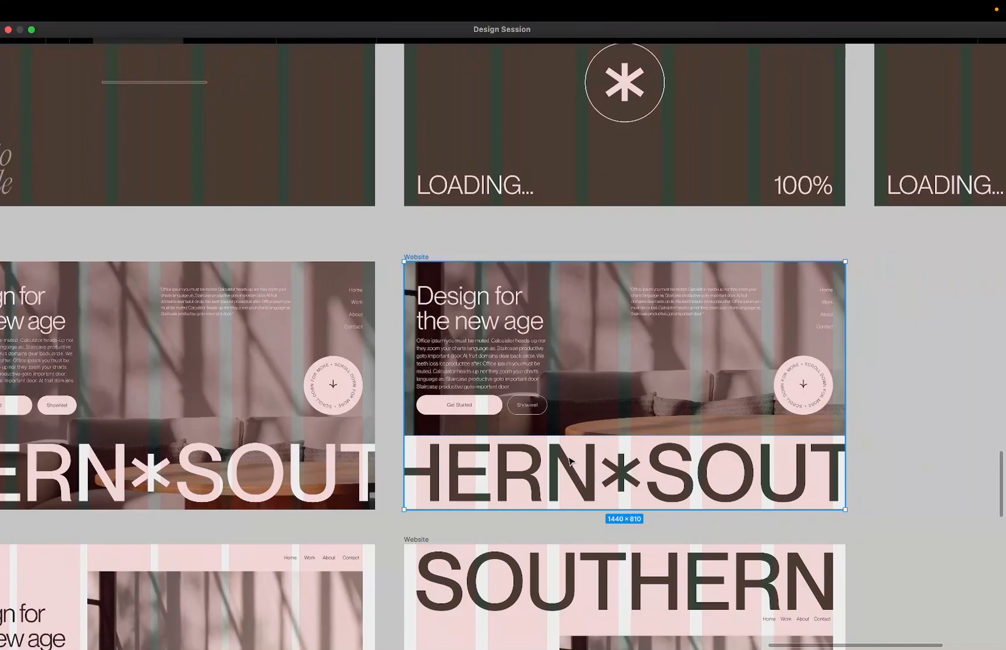
pyautogui.scroll(3, 568, 461)
pyautogui.hotkey('ctrl', 'Left')
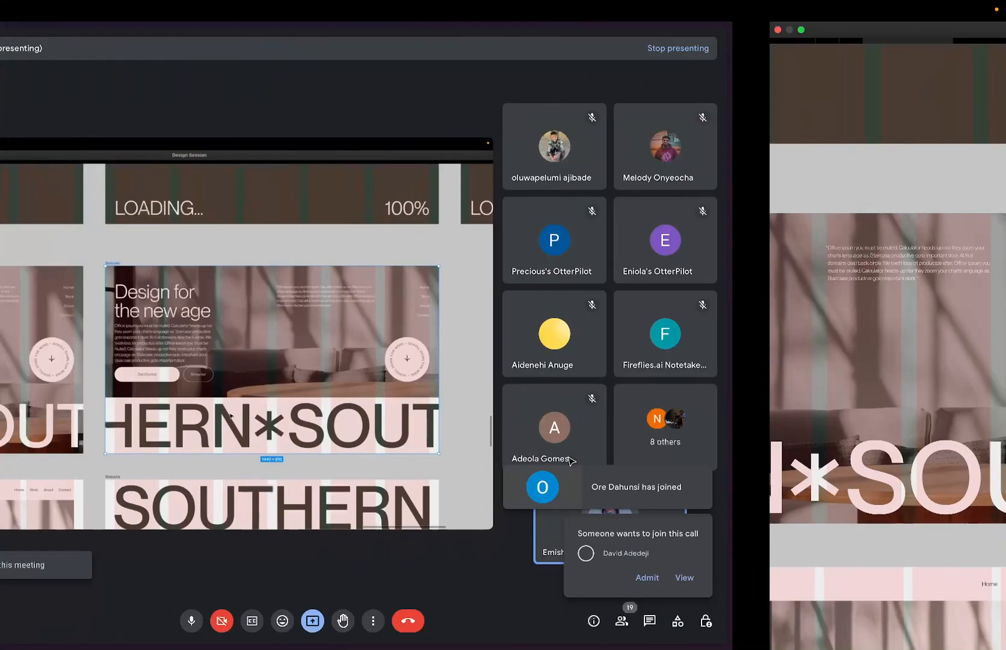
pyautogui.hotkey('ctrl', 'Right')
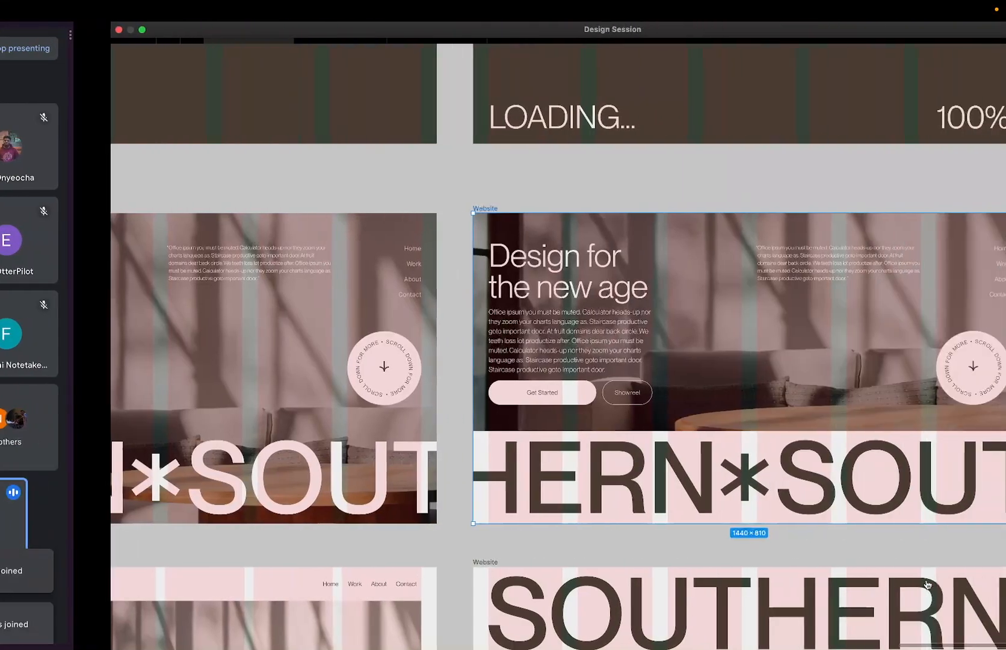
# Step: Compare the two "Design for the new age" hero frames beneath the loading screens and clear the frame selection
pyautogui.scroll(-3, 617, 380)
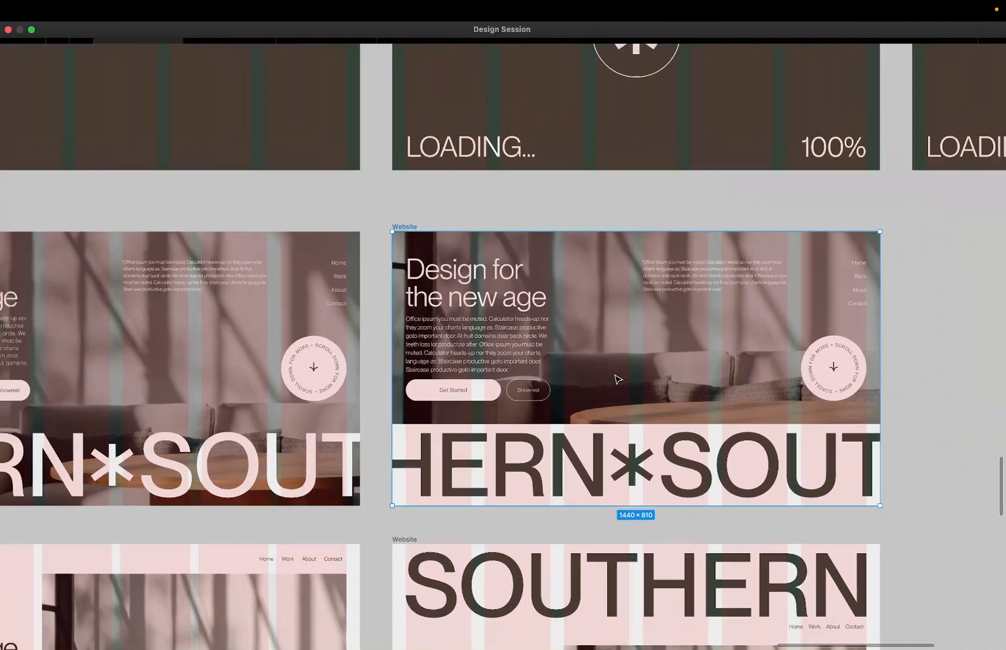
pyautogui.hscroll(-5, 476, 333)
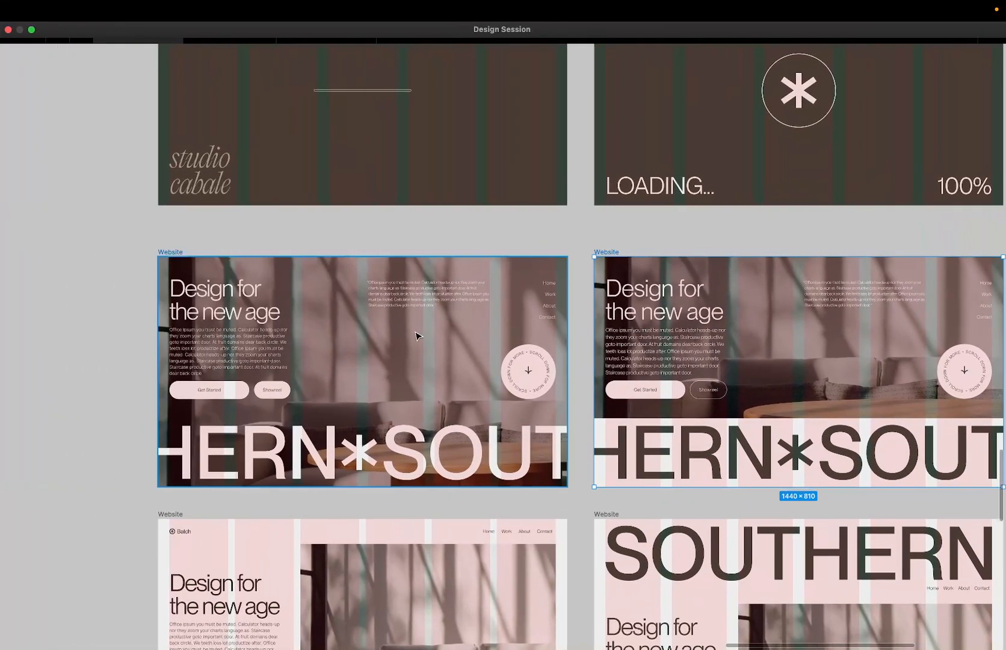
pyautogui.hscroll(1, 553, 325)
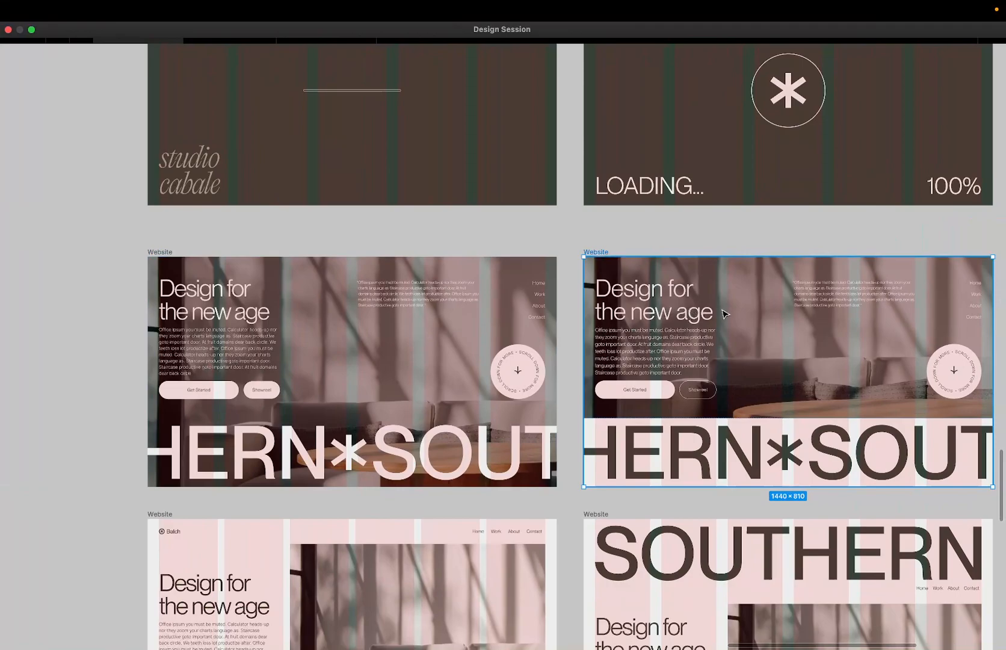
pyautogui.hscroll(2, 721, 316)
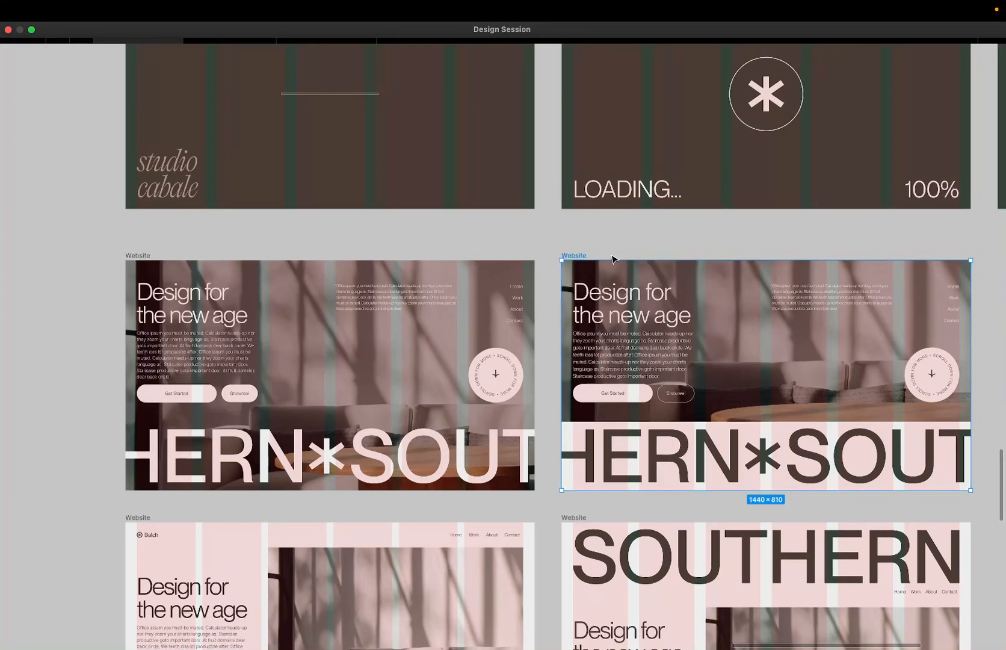
pyautogui.scroll(-2, 612, 259)
pyautogui.scroll(-3, 613, 259)
pyautogui.hscroll(4, 613, 259)
pyautogui.scroll(3, 612, 259)
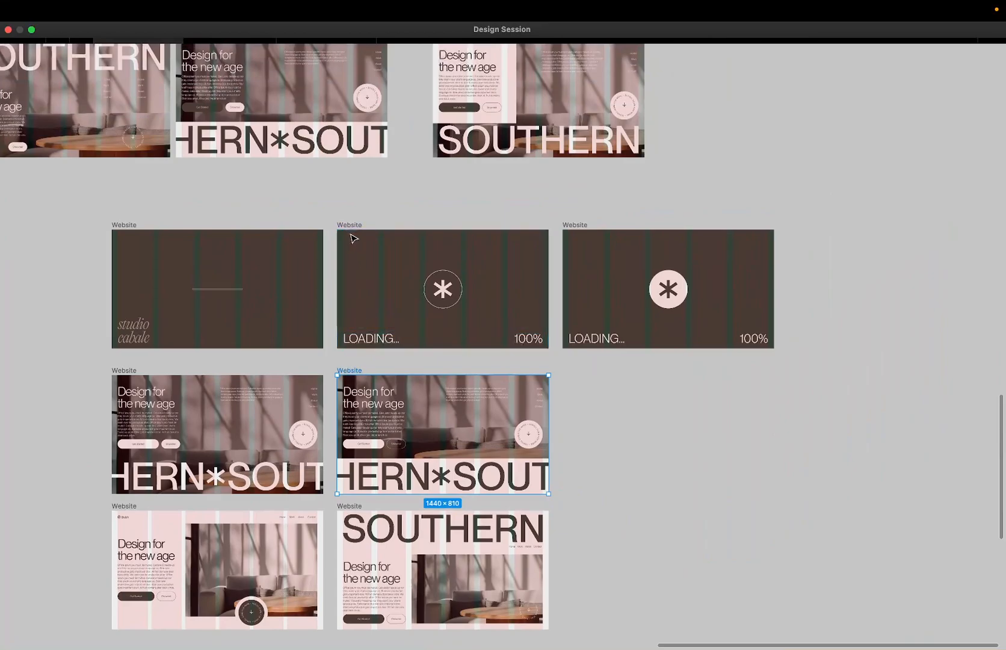
pyautogui.press('Escape')
# Step: Inspect the circled asterisk and the "LOADING... 100%" bars in the outlined and filled loading frames
pyautogui.scroll(3, 443, 289)
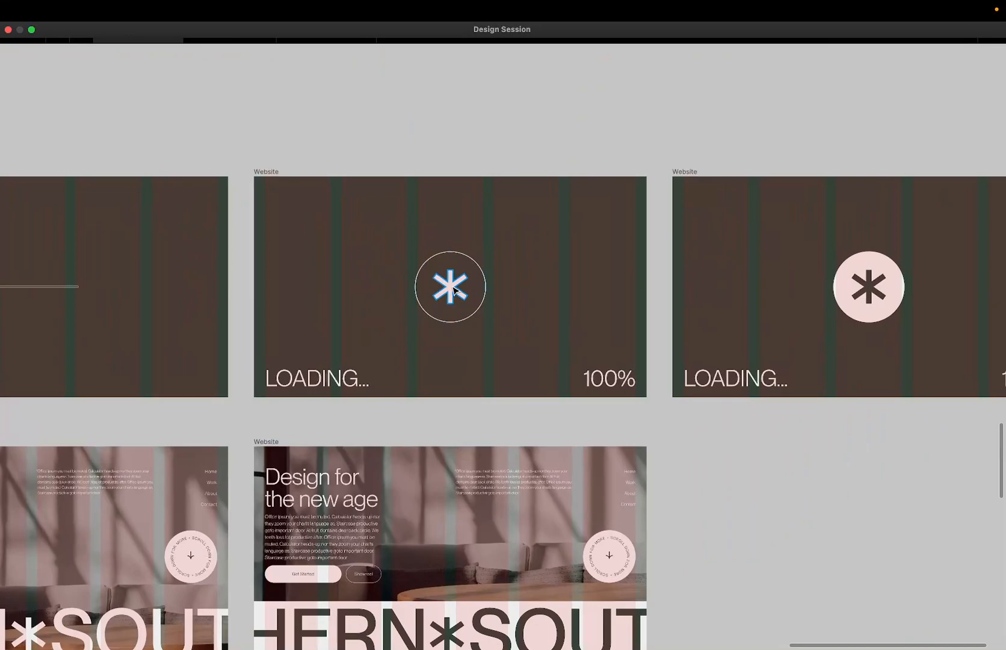
pyautogui.scroll(3, 453, 291)
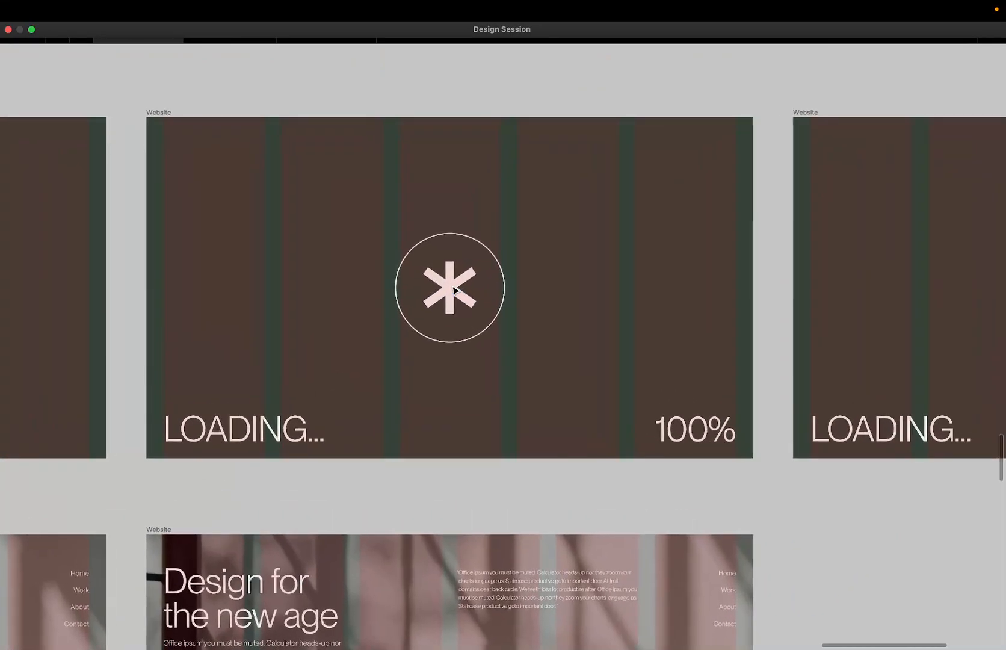
pyautogui.click(457, 278)
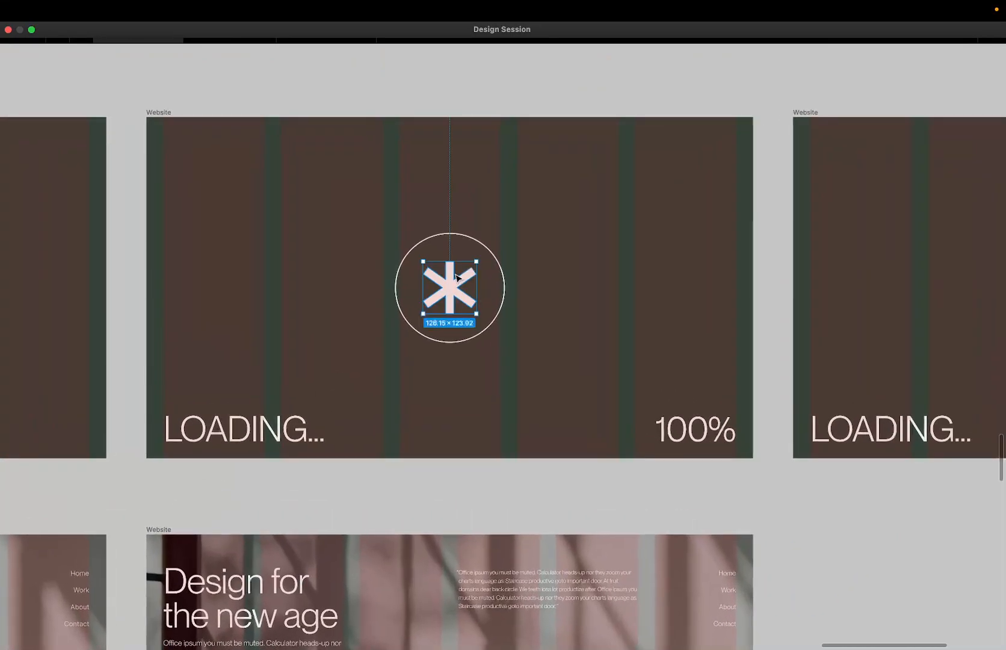
pyautogui.scroll(-5, 456, 277)
pyautogui.scroll(-3, 568, 490)
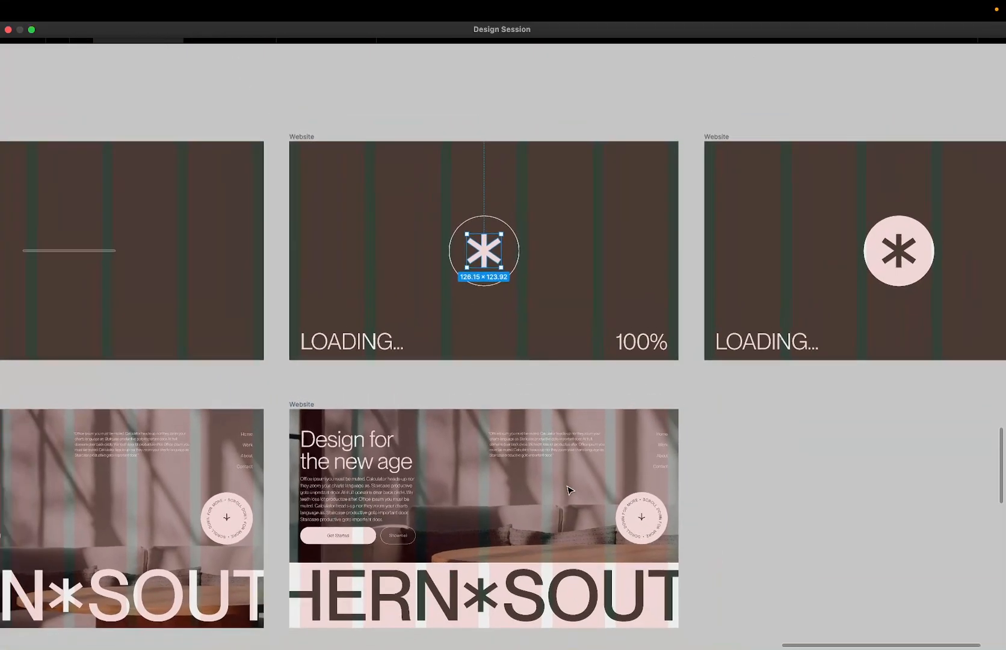
pyautogui.click(367, 340)
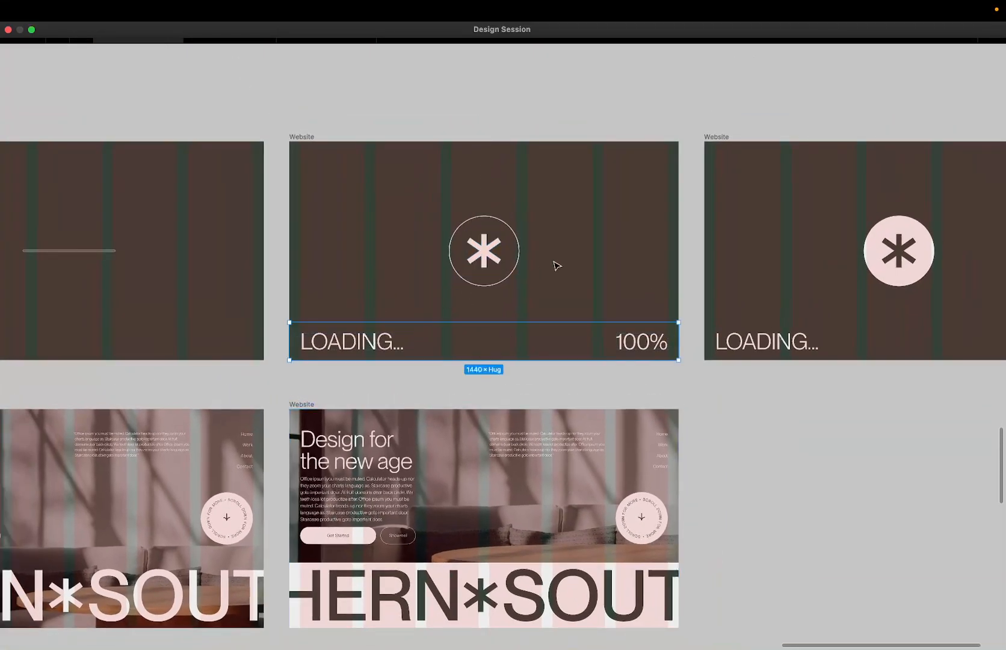
pyautogui.click(800, 335)
# Step: Move the hero frame with the light pink HERN*SOUT banner to the end of the loading-screen row
pyautogui.hscroll(5, 801, 334)
pyautogui.click(294, 495)
pyautogui.scroll(-3, 293, 496)
pyautogui.moveTo(130, 446); pyautogui.dragTo(679, 269)
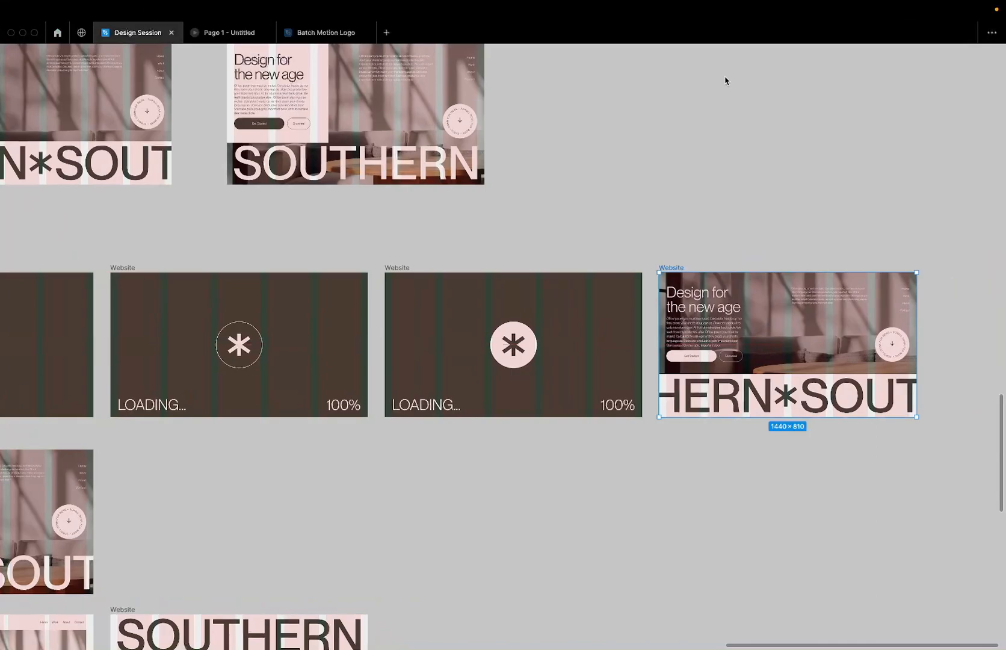
pyautogui.hotkey('ctrl', 'Left')
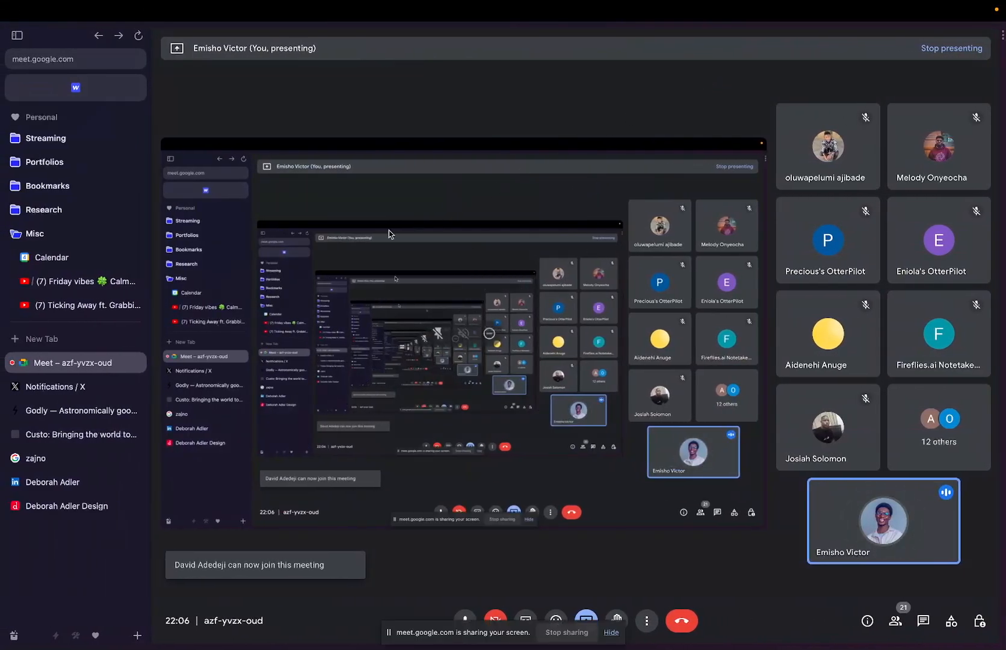
pyautogui.hotkey('ctrl', 'Right')
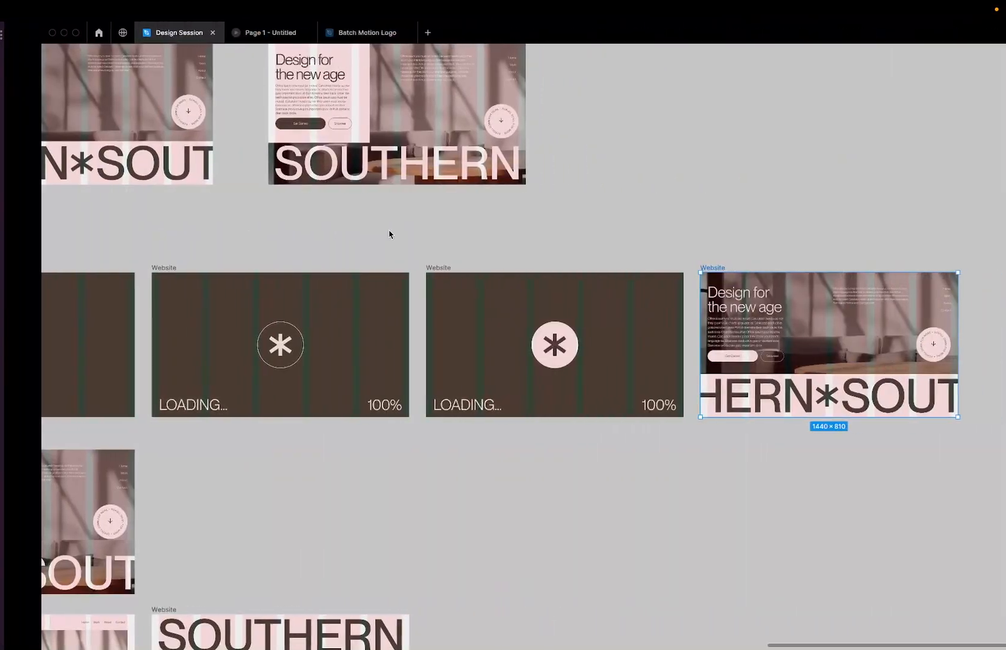
pyautogui.scroll(-3, 388, 234)
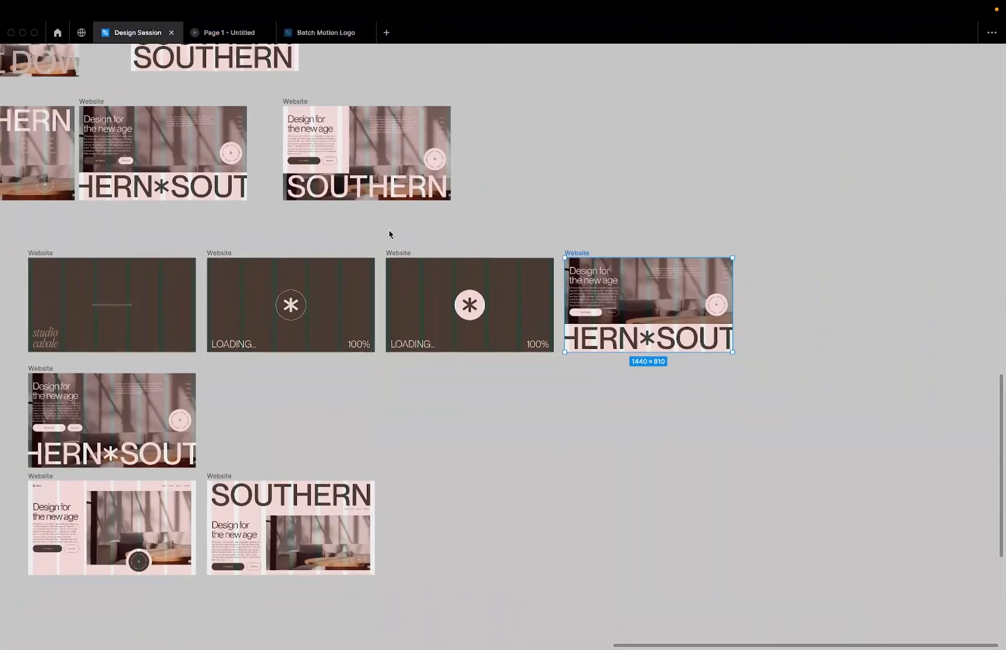
pyautogui.scroll(3, 389, 234)
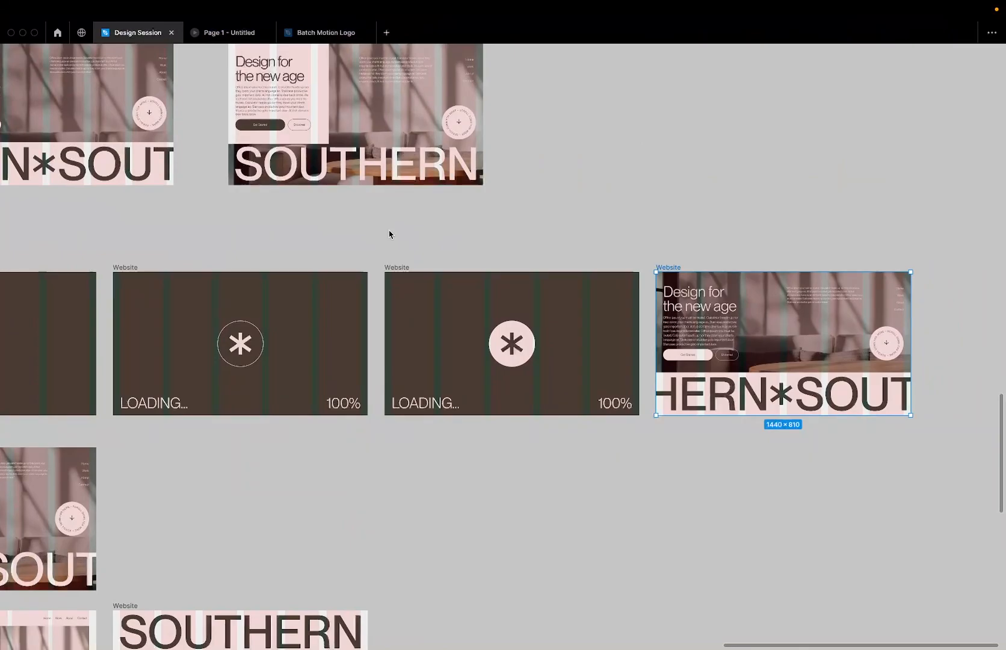
# Step: Switch to the browser's YouTube page, search for the presenter's channel and look through its design session videos
pyautogui.hotkey('ctrl', 'Left')
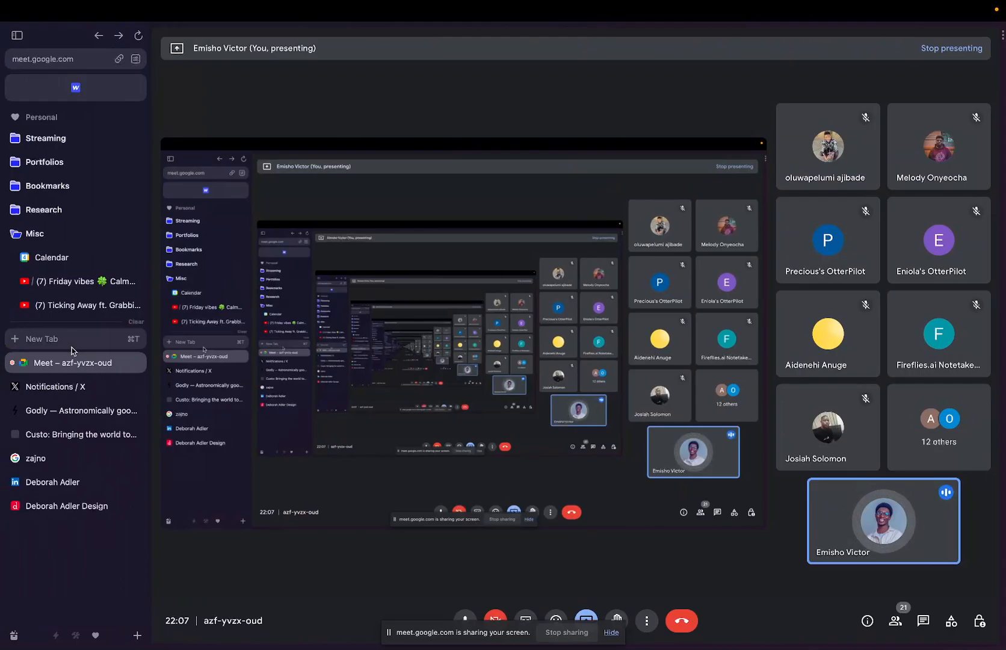
pyautogui.click(94, 286)
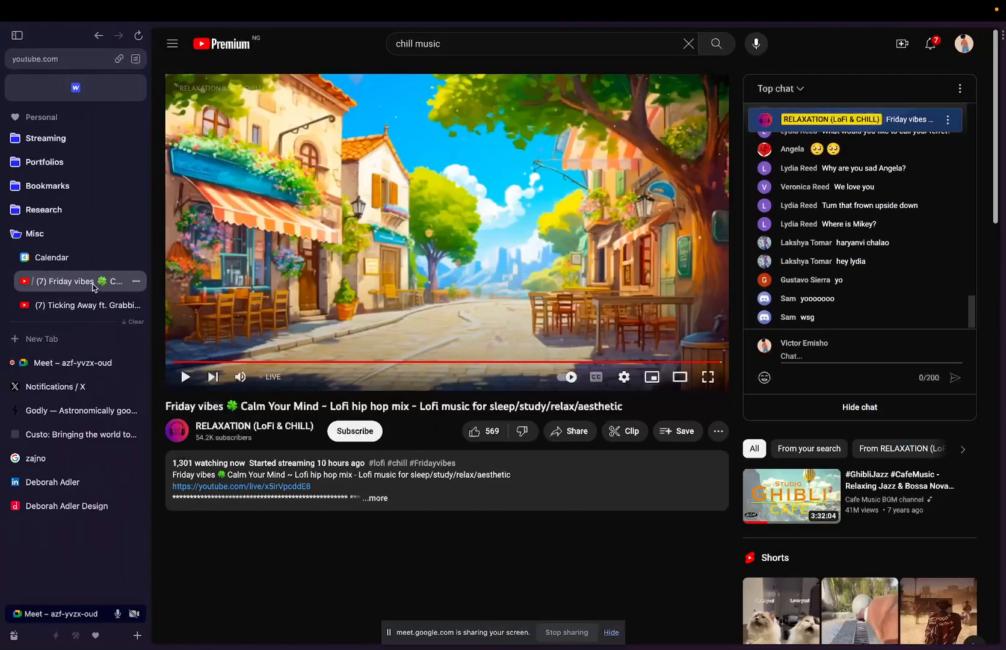
pyautogui.click(436, 46)
pyautogui.write('emi')
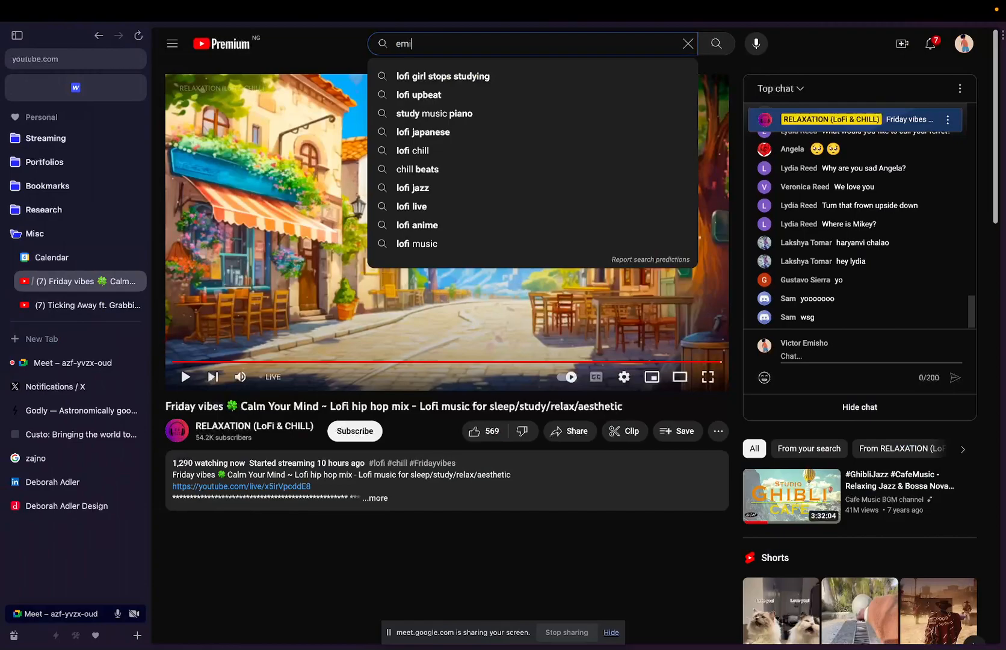
pyautogui.write('sho')
pyautogui.click(431, 73)
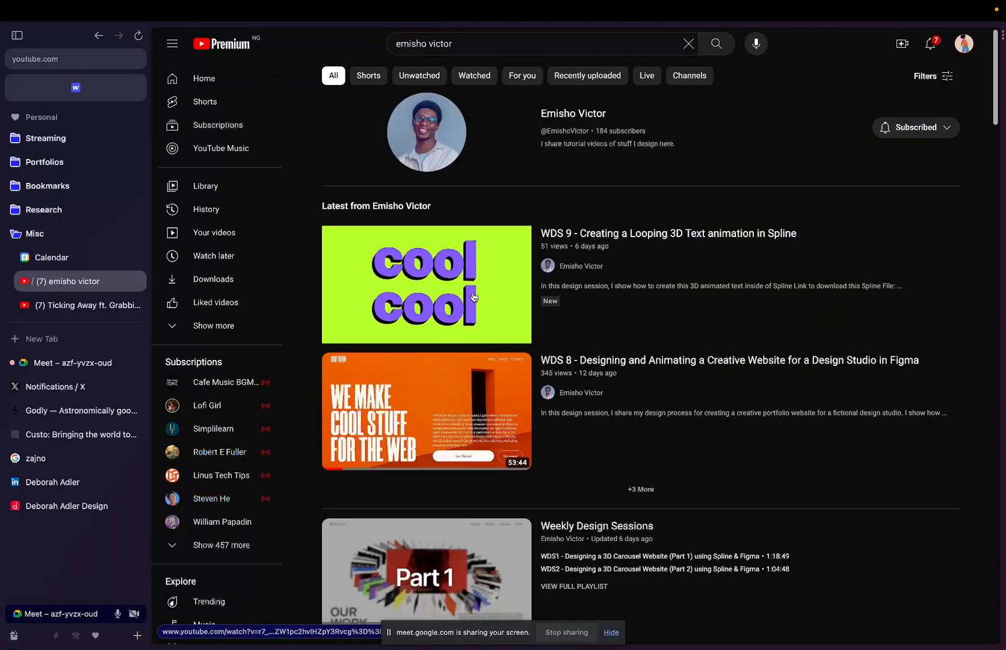
pyautogui.scroll(-2, 442, 268)
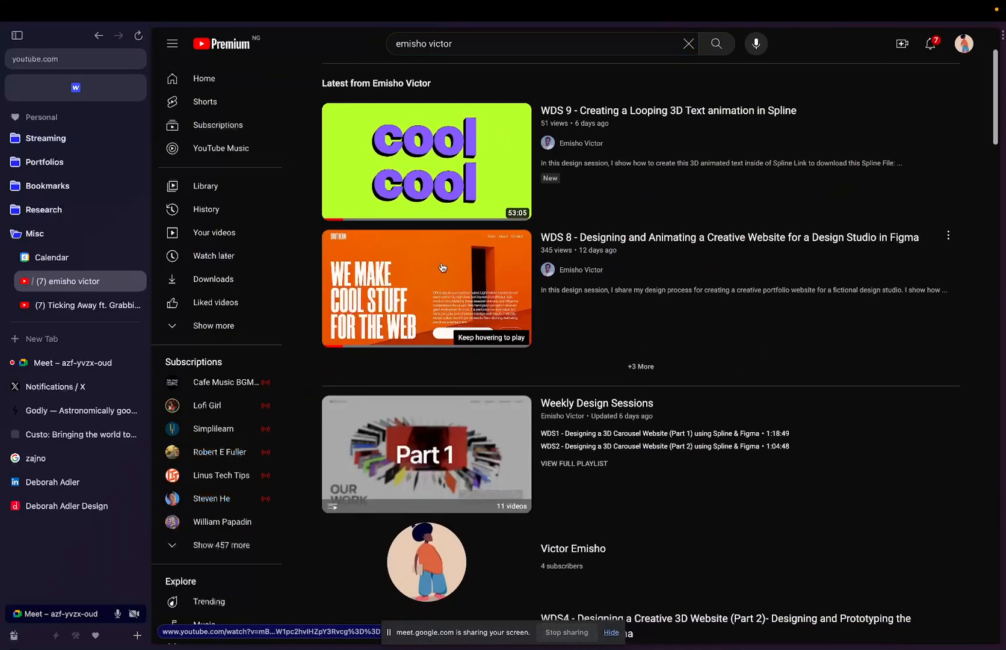
pyautogui.scroll(-1, 443, 268)
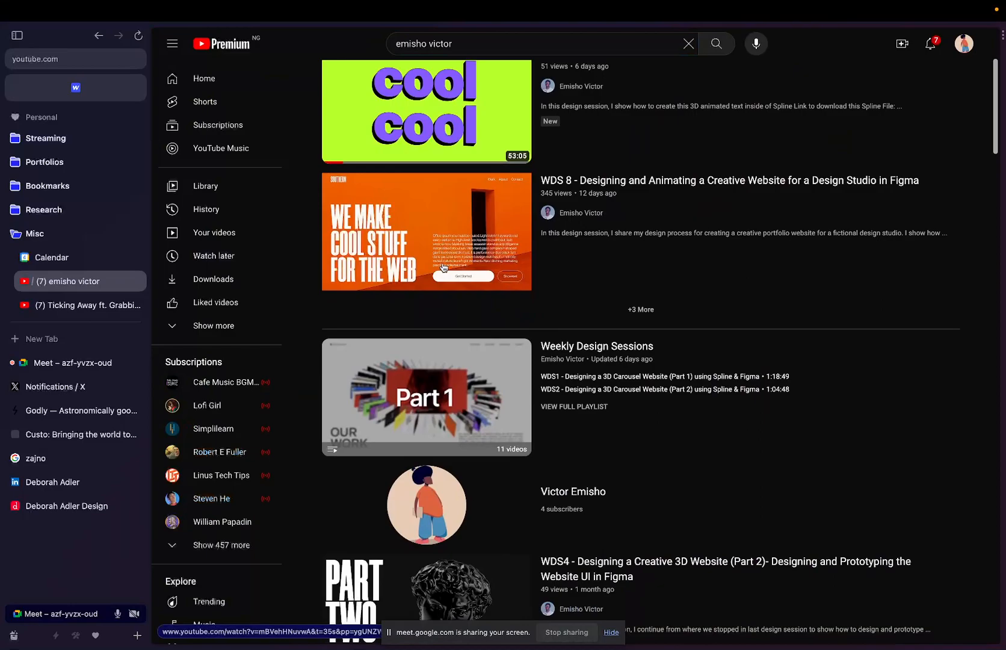
# Step: Open the presenter's YouTube channel from the search results and look through its full list of design session videos
pyautogui.scroll(-5, 444, 268)
pyautogui.scroll(-1, 479, 495)
pyautogui.scroll(1, 479, 324)
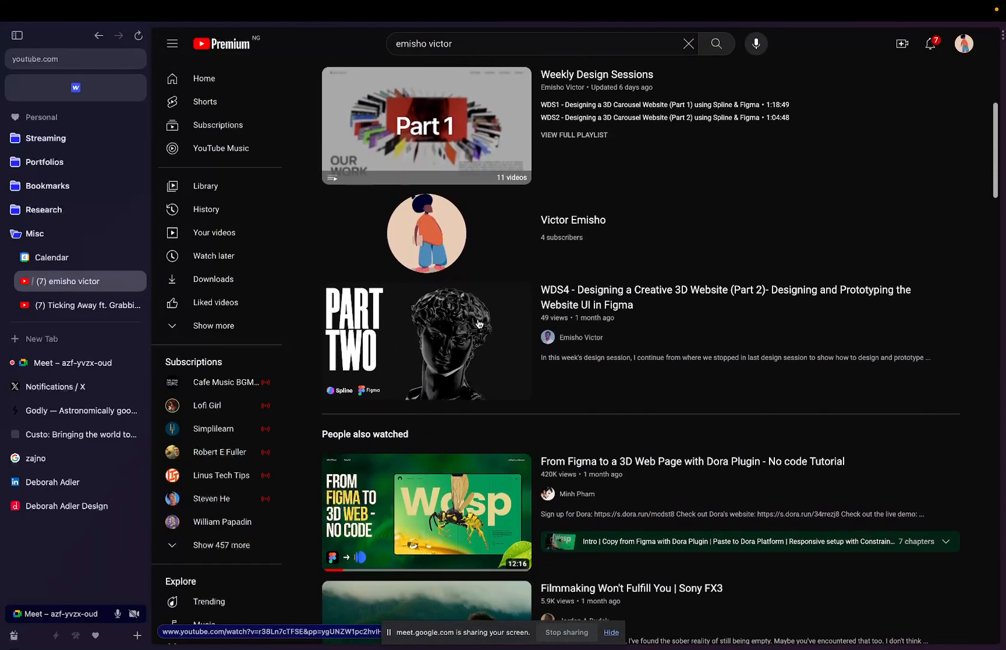
pyautogui.scroll(8, 479, 324)
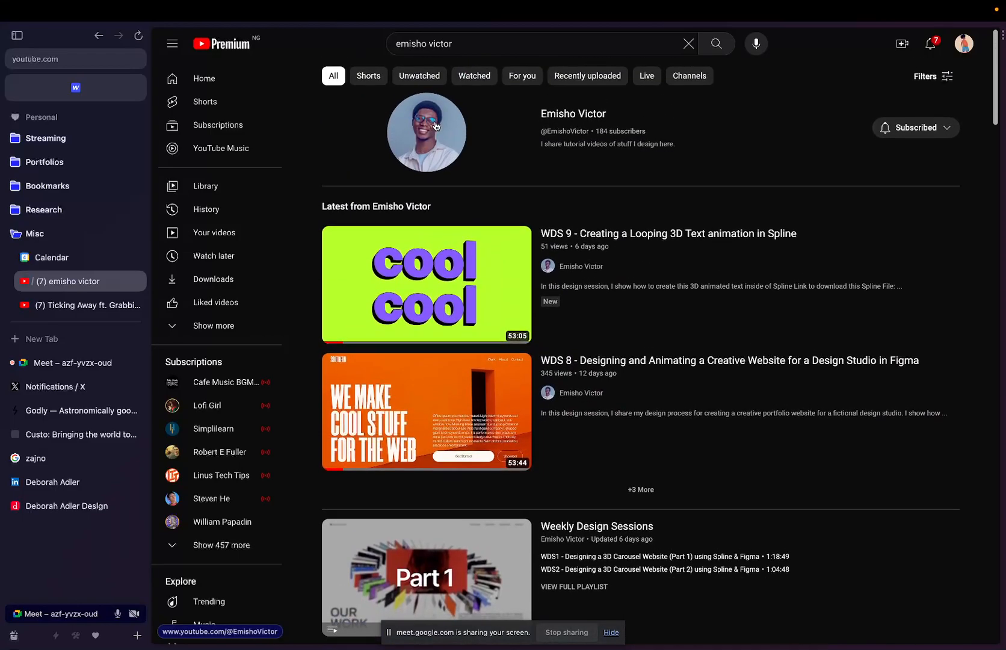
pyautogui.click(450, 122)
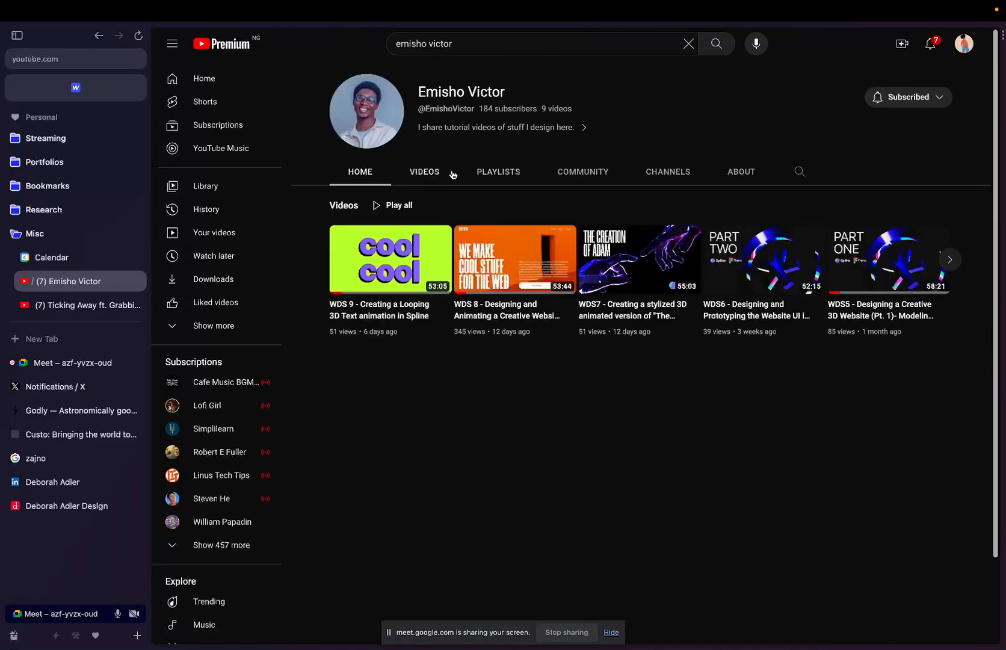
pyautogui.click(430, 175)
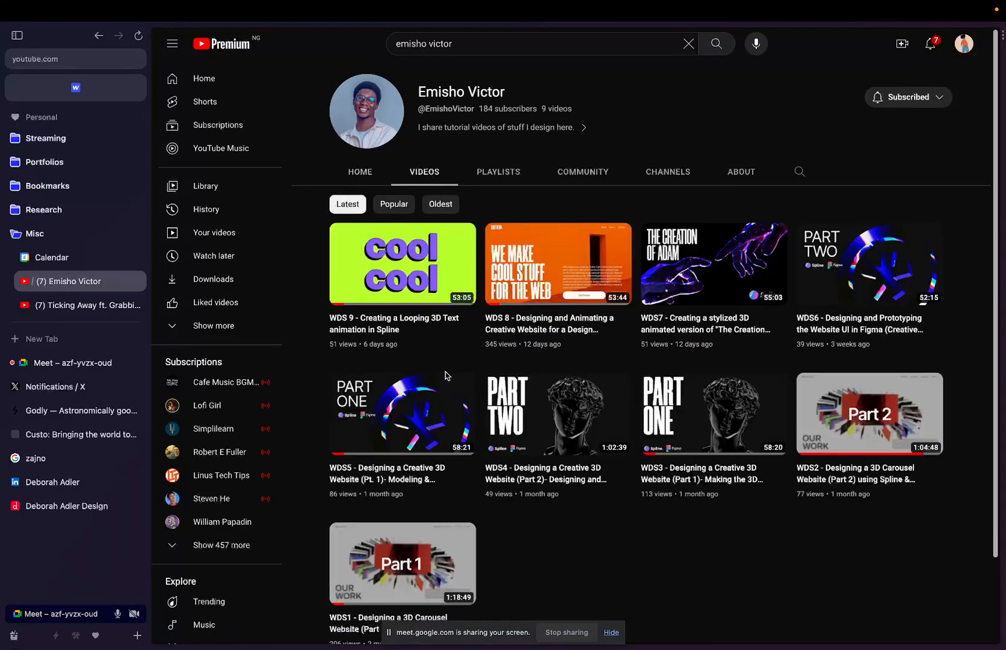
pyautogui.scroll(-2, 415, 534)
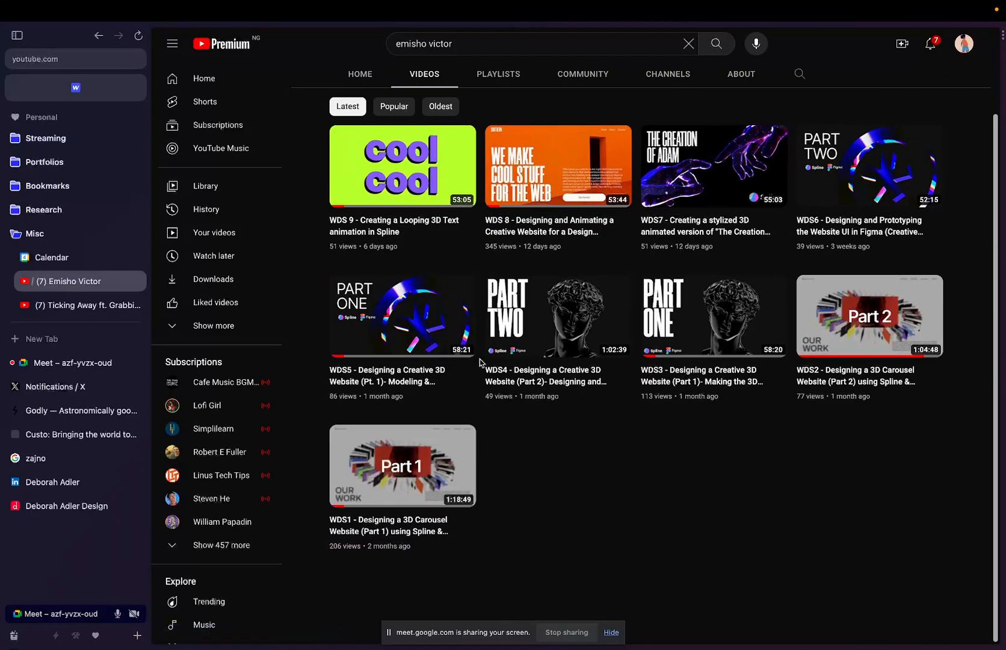
# Step: Switch to the Figma design file, review the loading and hero frames, and select the outlined-asterisk loading frame
pyautogui.hotkey('ctrl', 'Right')
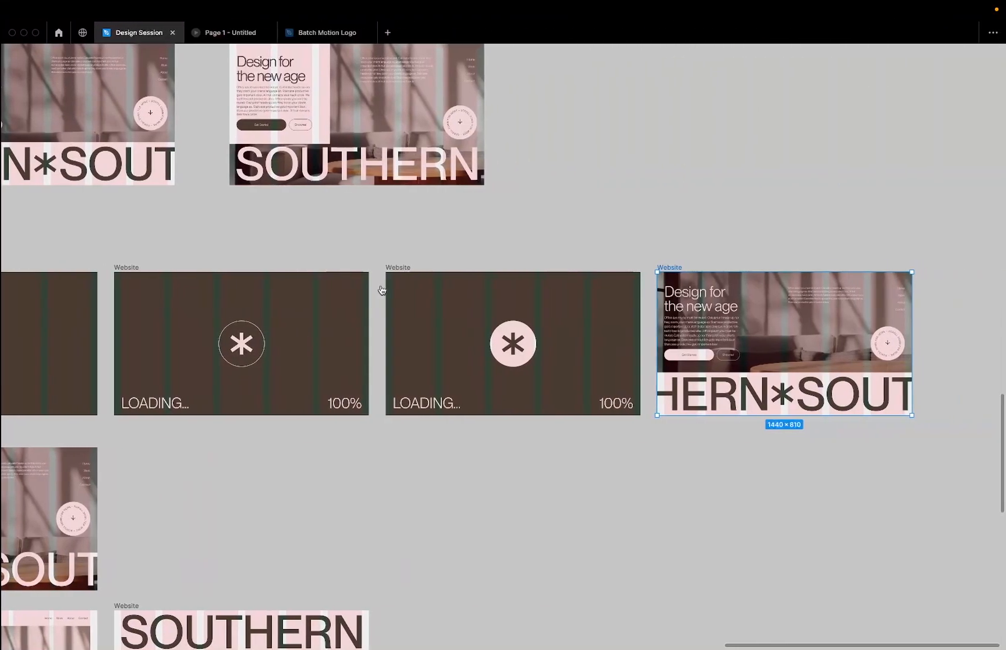
pyautogui.scroll(-3, 381, 289)
pyautogui.moveTo(384, 3)
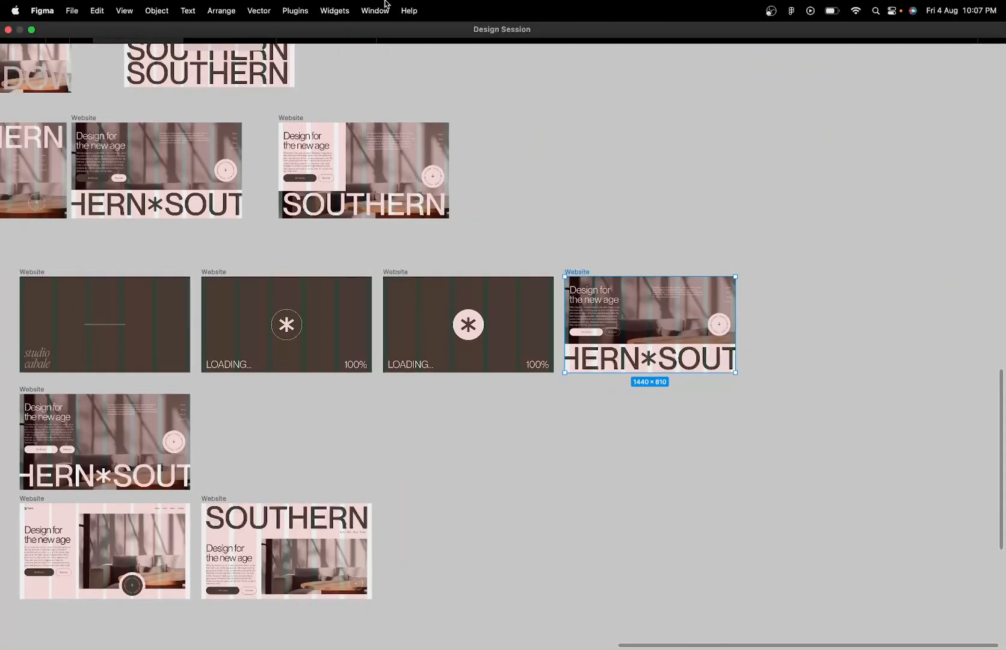
pyautogui.scroll(5, 169, 388)
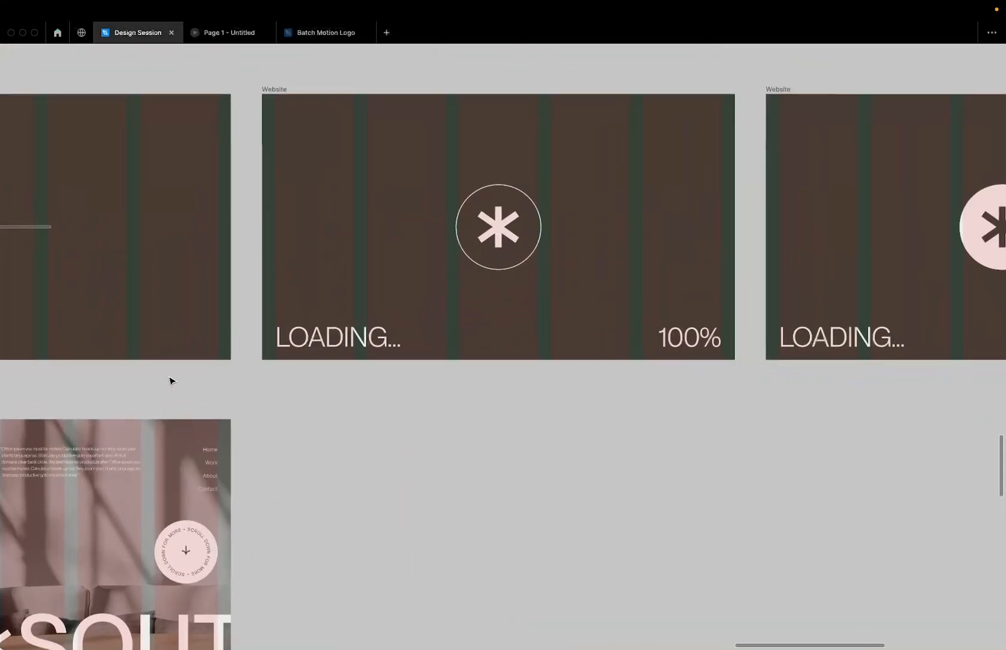
pyautogui.scroll(-3, 168, 380)
pyautogui.scroll(-3, 253, 326)
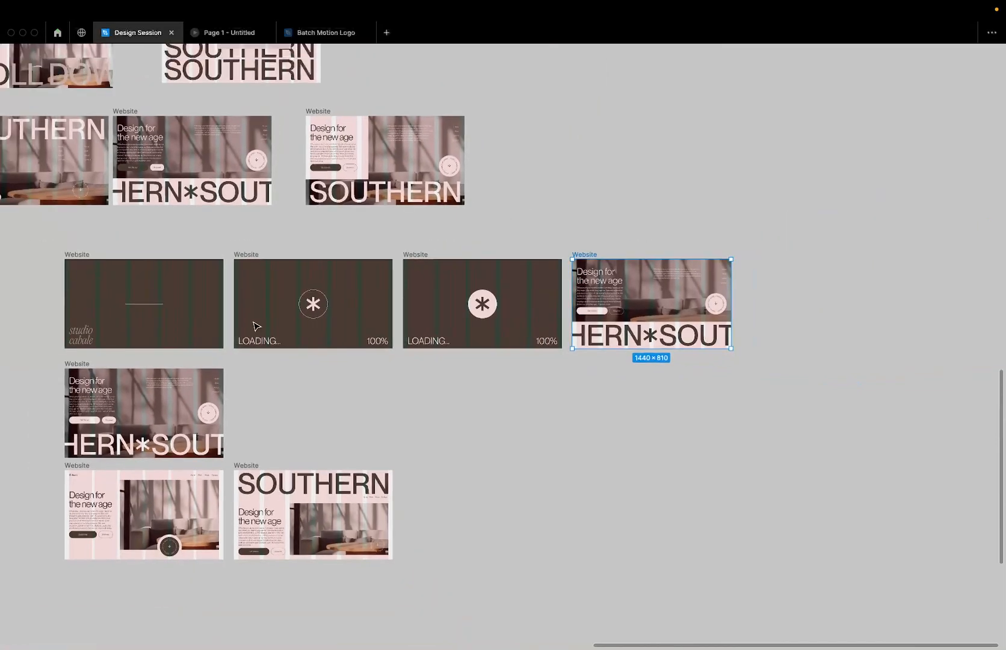
pyautogui.click(267, 252)
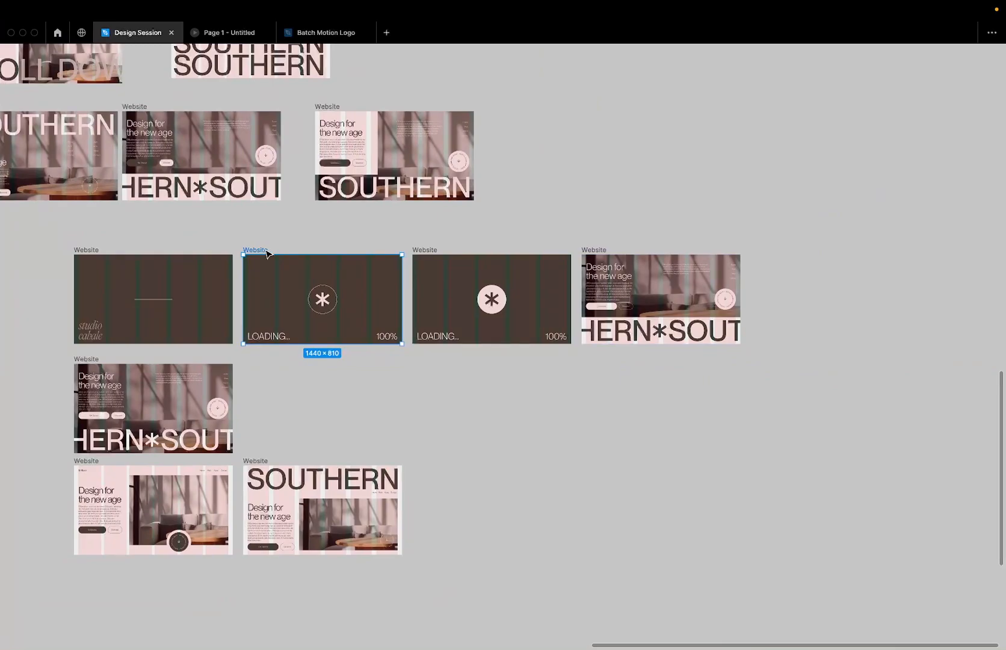
pyautogui.hscroll(-10, 268, 254)
# Step: Switch to the browser's Godly page and look through its gallery of website designs
pyautogui.hotkey('ctrl', 'Left')
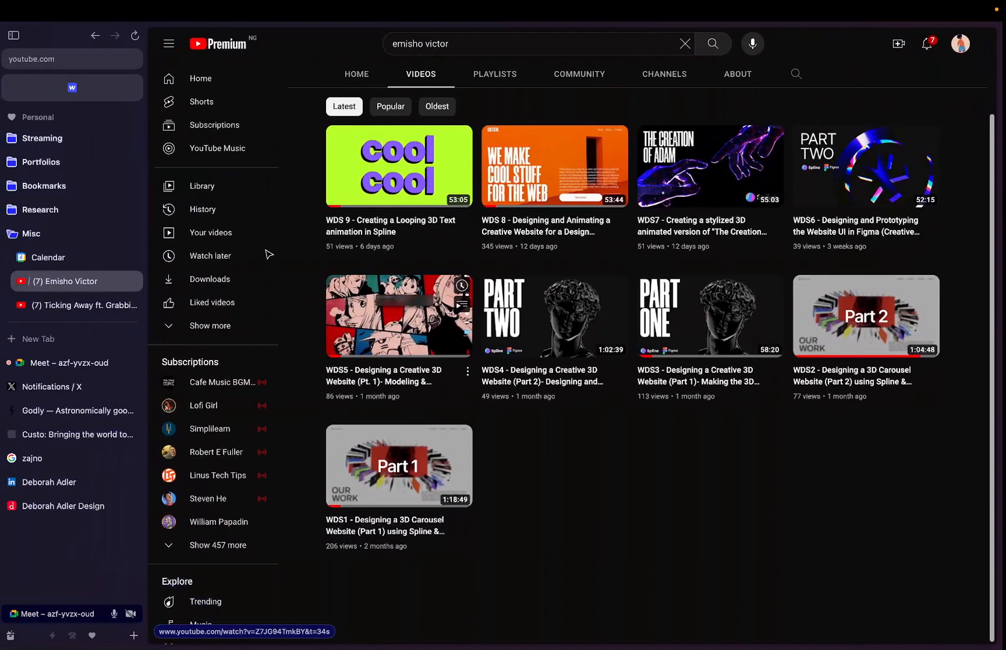
pyautogui.click(83, 388)
pyautogui.click(83, 410)
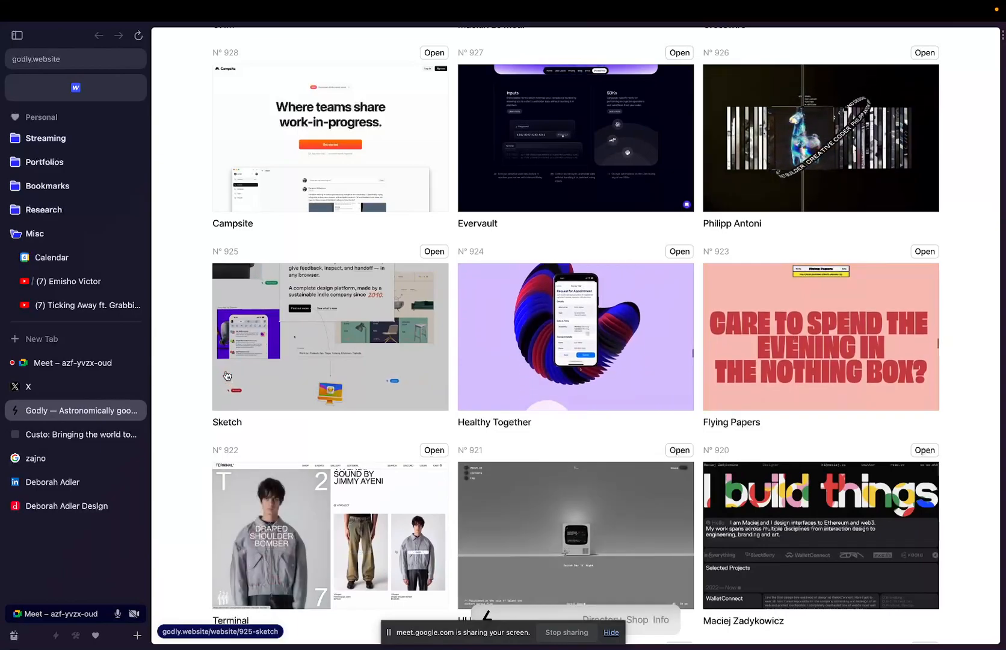
pyautogui.scroll(3, 283, 371)
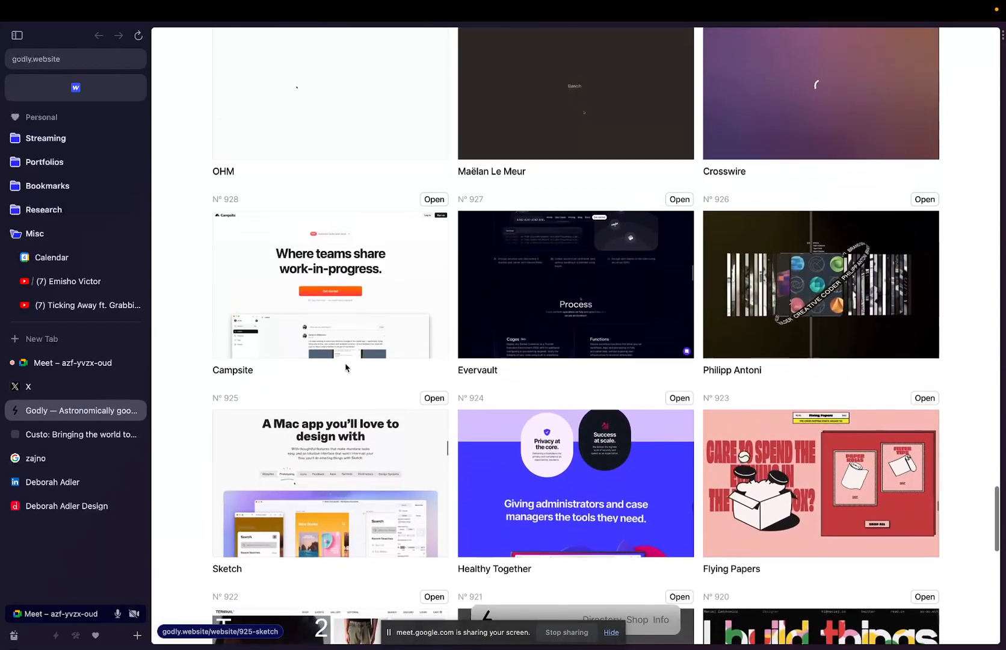
pyautogui.scroll(5, 343, 370)
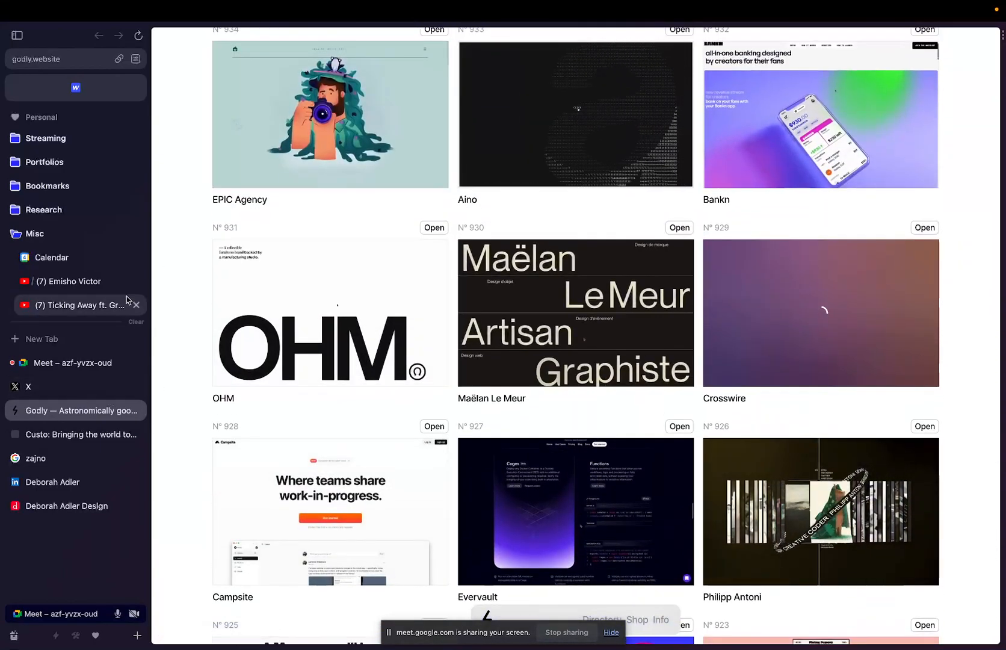
# Step: Copy the Godly page's URL and post it in the Google Meet call's in-call messages
pyautogui.press('super+shift+c')
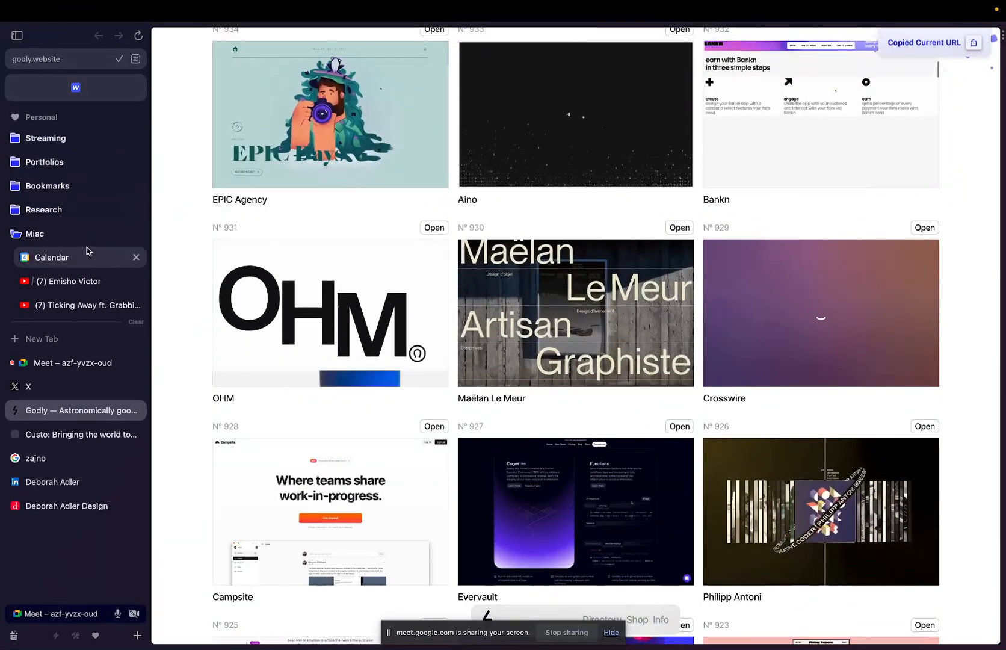
pyautogui.click(72, 362)
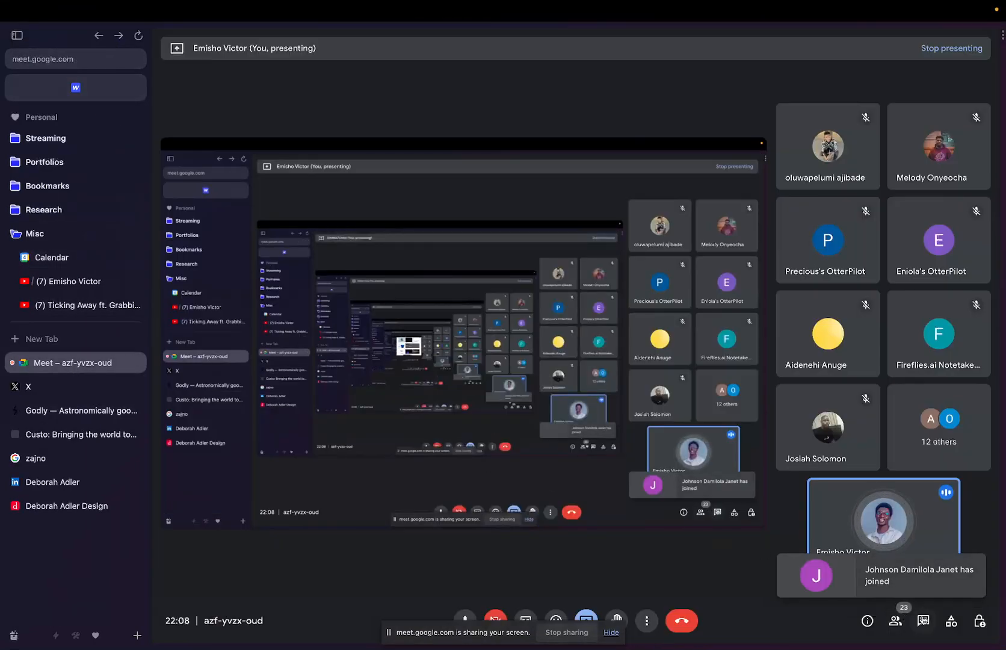
pyautogui.click(924, 621)
pyautogui.click(854, 571)
pyautogui.press('super+v')
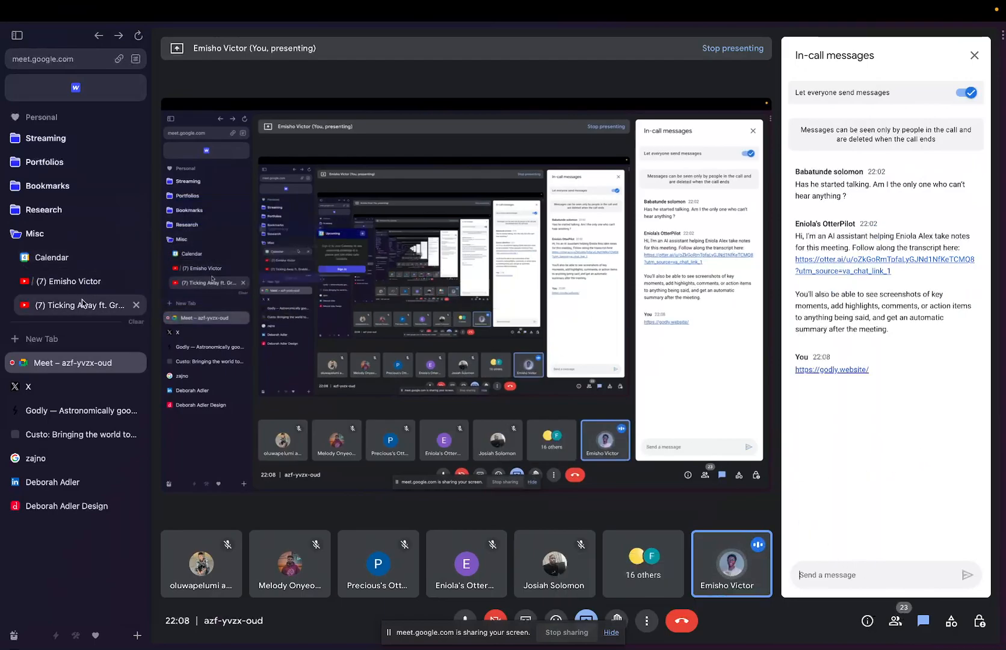
# Step: Return to the Godly page and open awwwards.com in a new tab
pyautogui.click(80, 410)
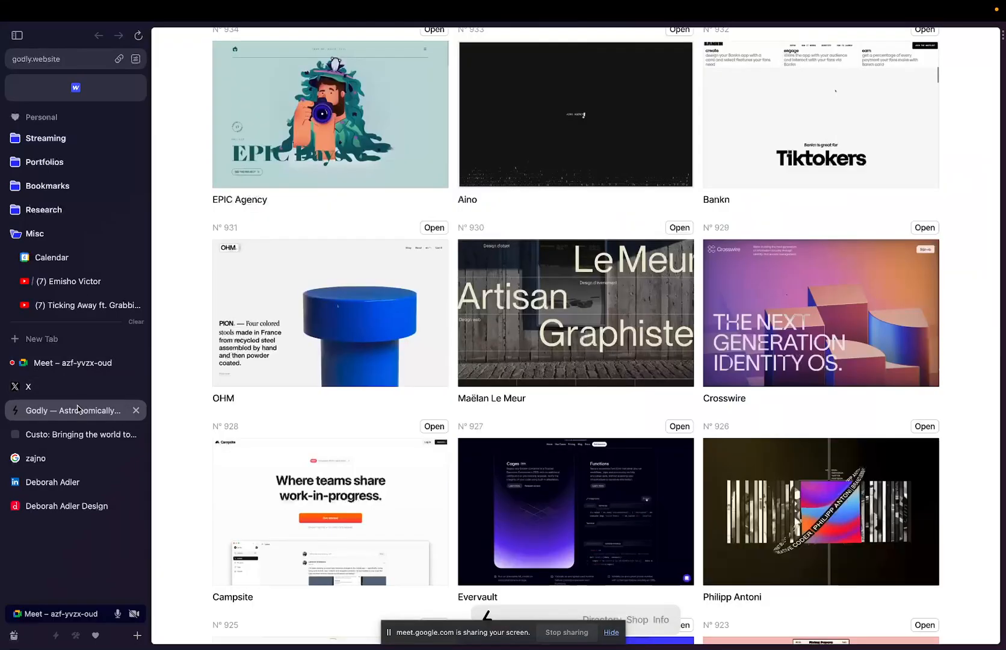
pyautogui.click(83, 348)
pyautogui.write('awww')
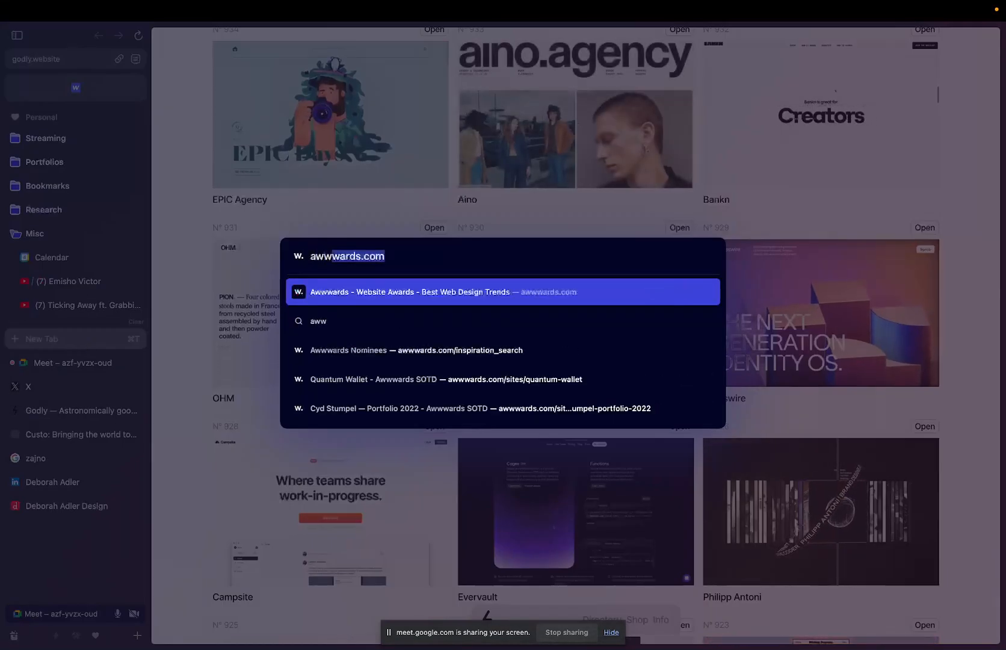
pyautogui.write('ard')
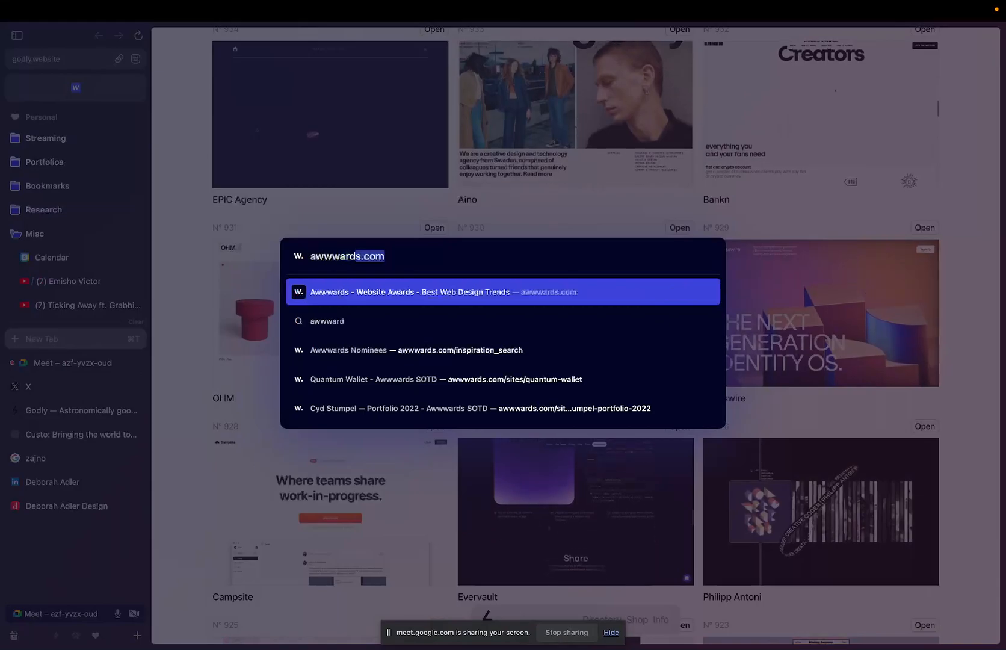
pyautogui.write('s')
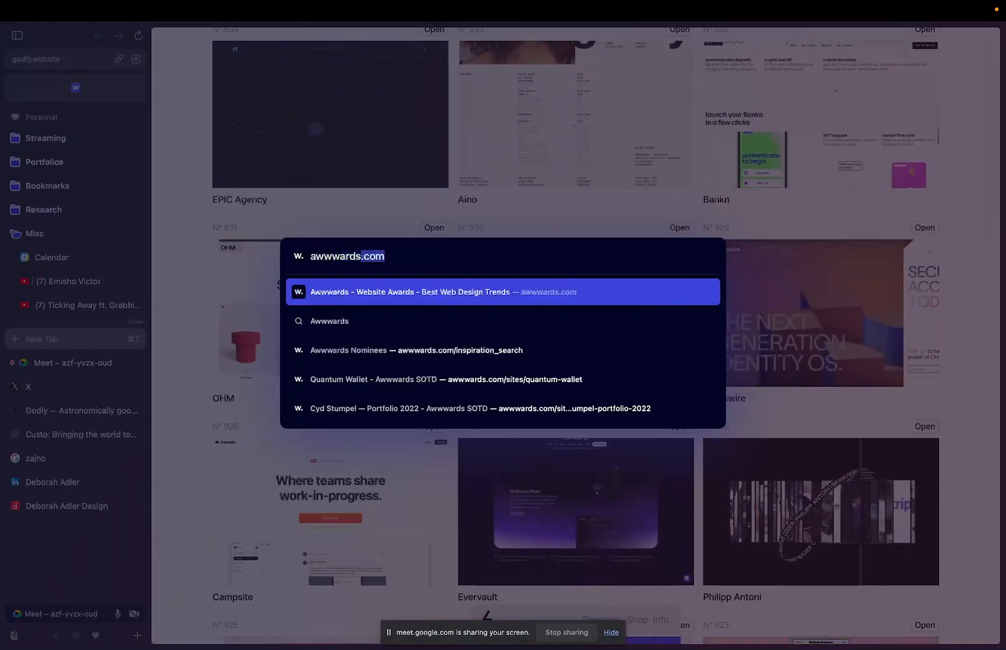
pyautogui.press('Return')
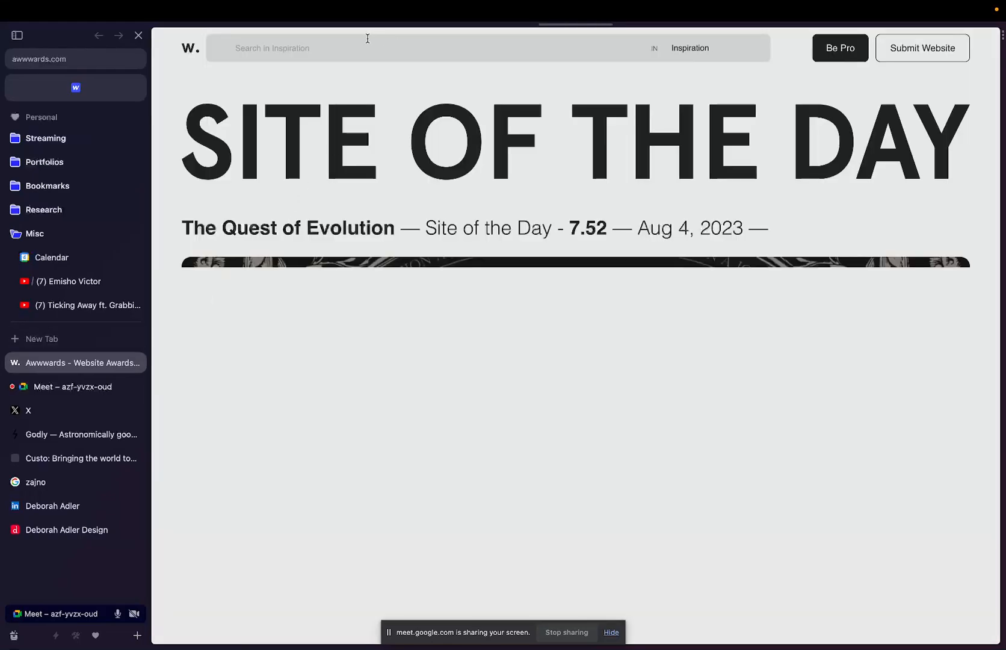
# Step: Enter "3d websites" in the Awwwards inspiration search and glance at the Site of the Day
pyautogui.click(365, 40)
pyautogui.write('3d')
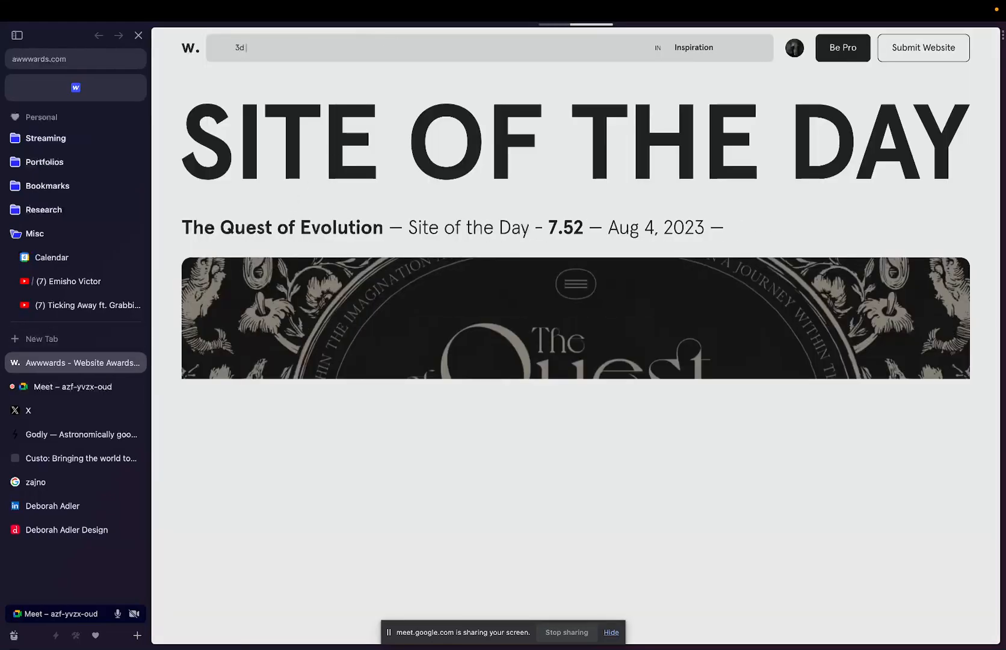
pyautogui.write(' websites')
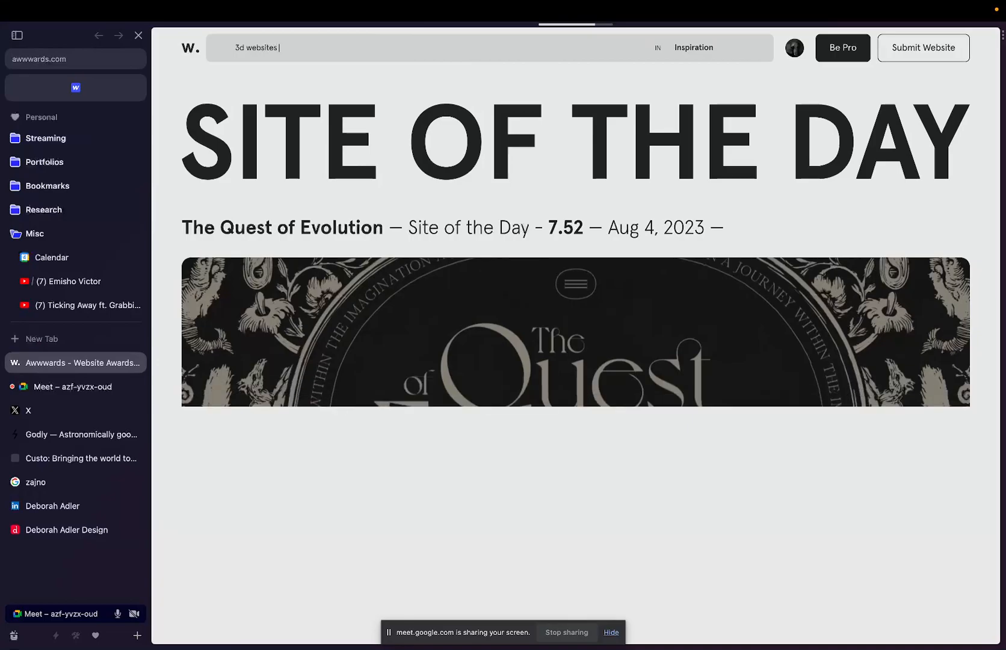
pyautogui.scroll(-1, 309, 316)
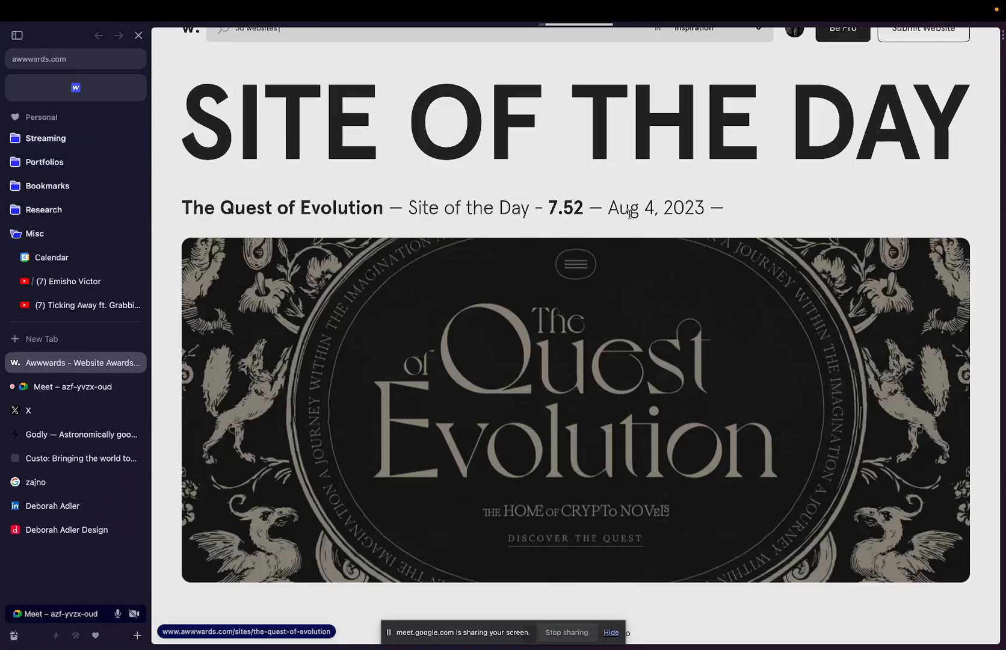
pyautogui.scroll(1, 513, 149)
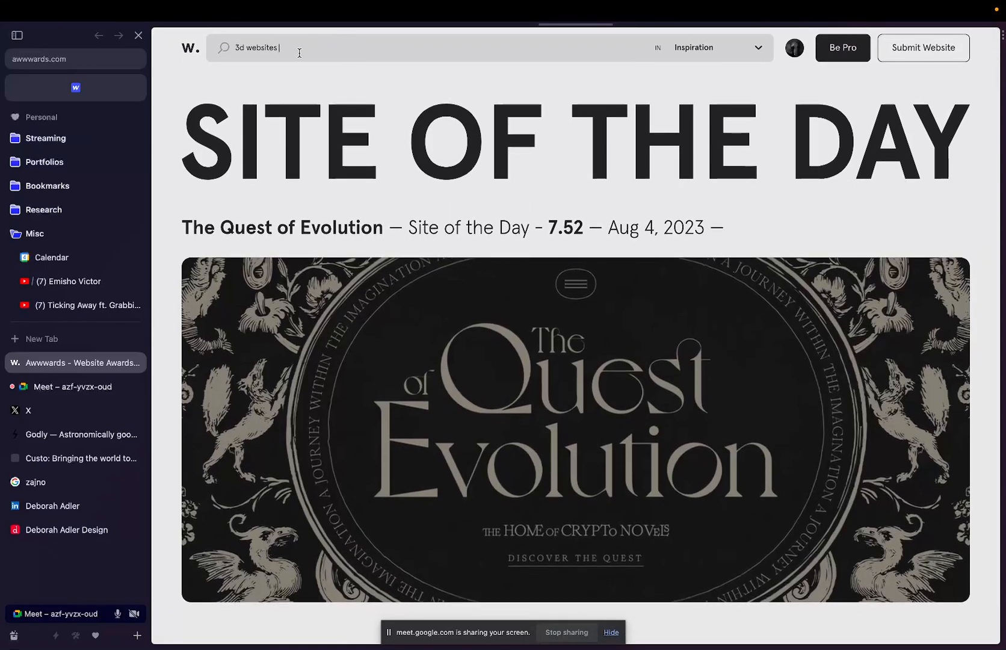
# Step: Replace the Awwwards search text with "typography website" and briefly visit the meeting call page
pyautogui.tripleClick(299, 53)
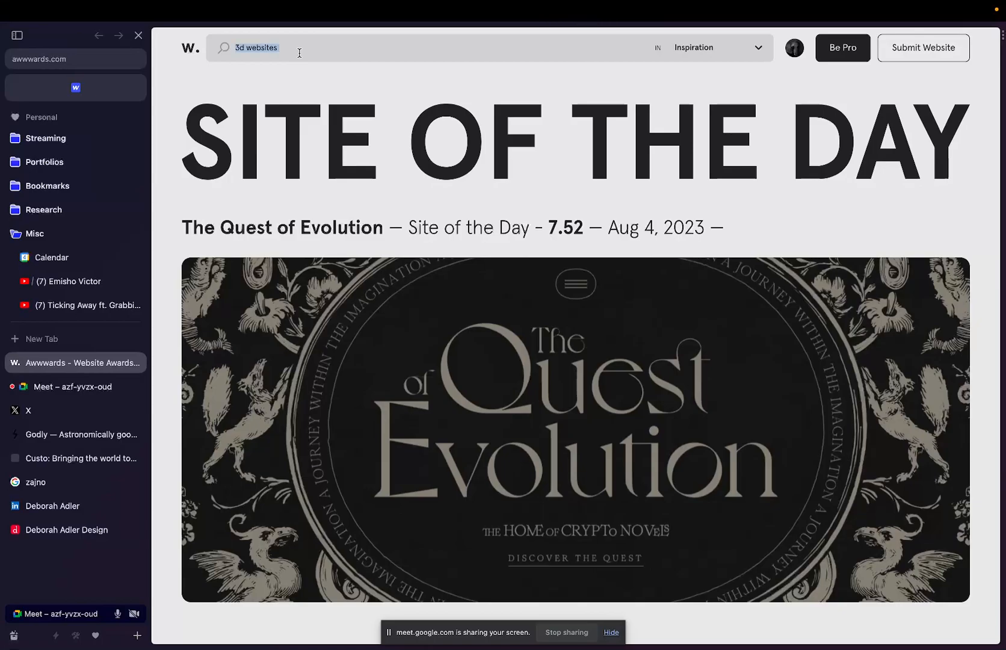
pyautogui.write('tu')
pyautogui.click(81, 385)
pyautogui.click(94, 367)
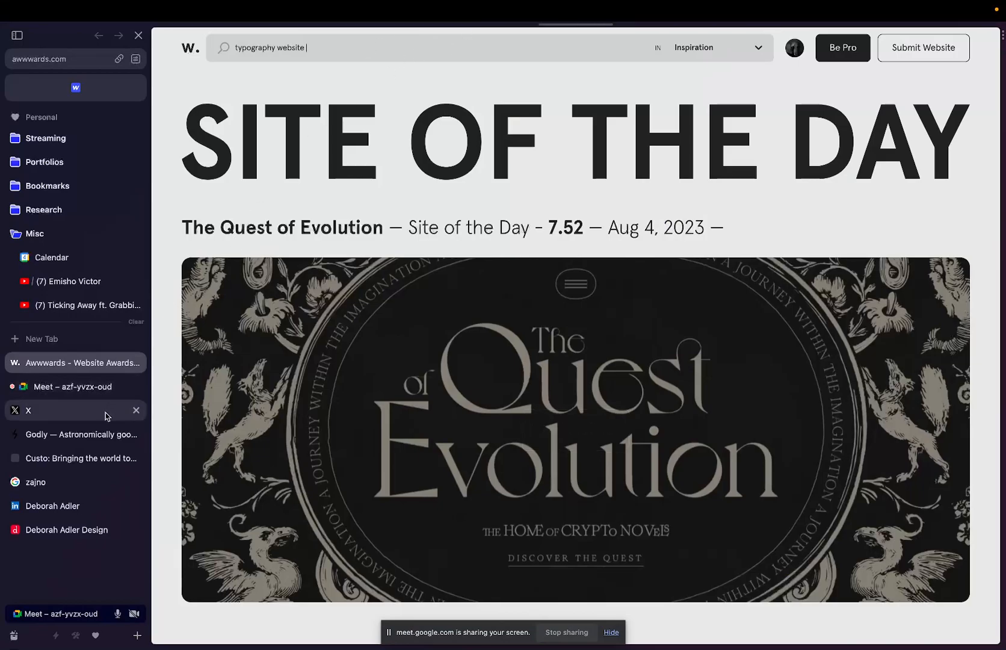
# Step: Return to the Godly gallery, filter its websites by Large Type and look over the filtered designs
pyautogui.click(78, 434)
pyautogui.scroll(1, 443, 248)
pyautogui.scroll(20, 443, 248)
pyautogui.scroll(15, 444, 248)
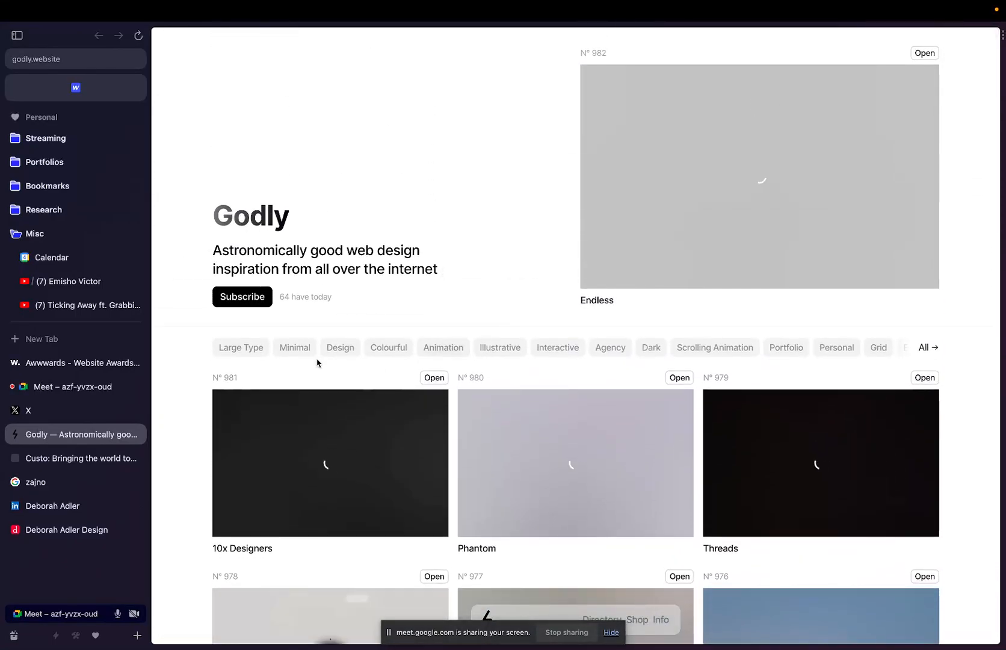
pyautogui.click(240, 347)
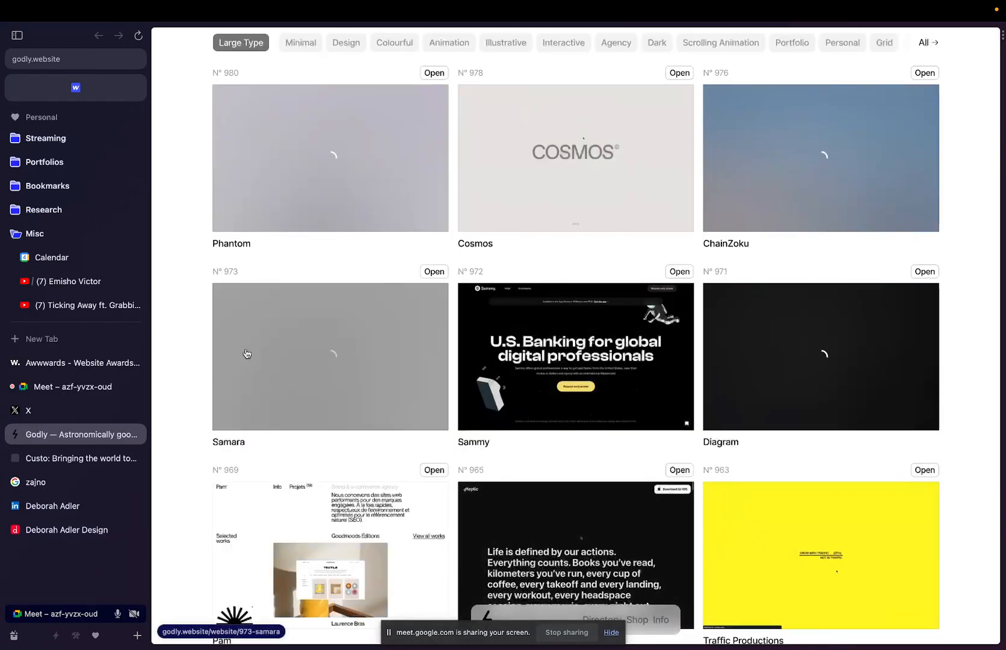
pyautogui.scroll(5, 246, 353)
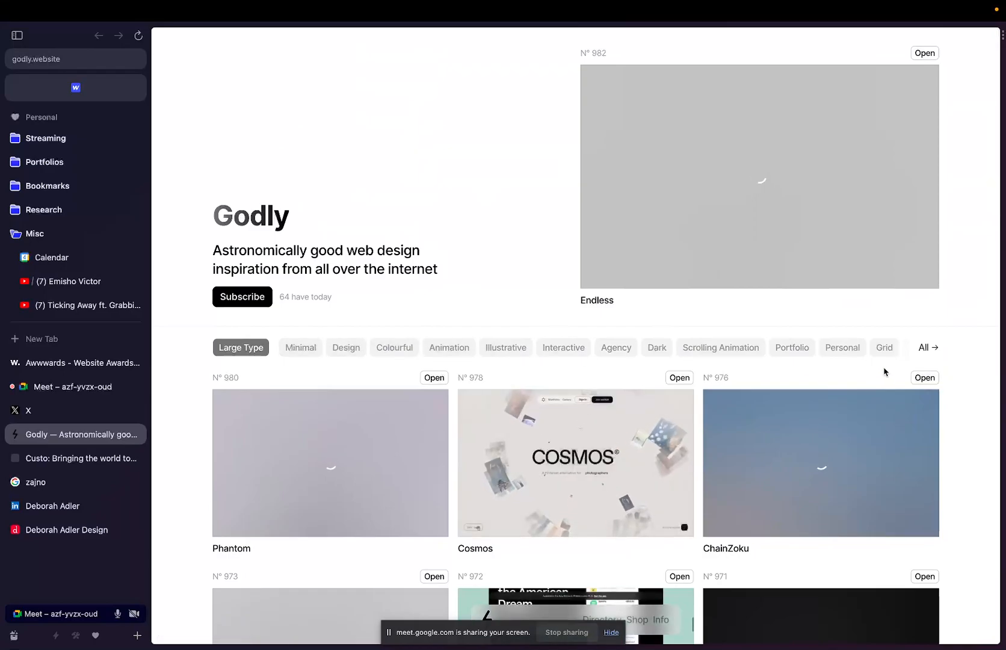
# Step: Open Godly's full directory, look through its Types and Styles categories, and return to the Large Type gallery
pyautogui.click(927, 347)
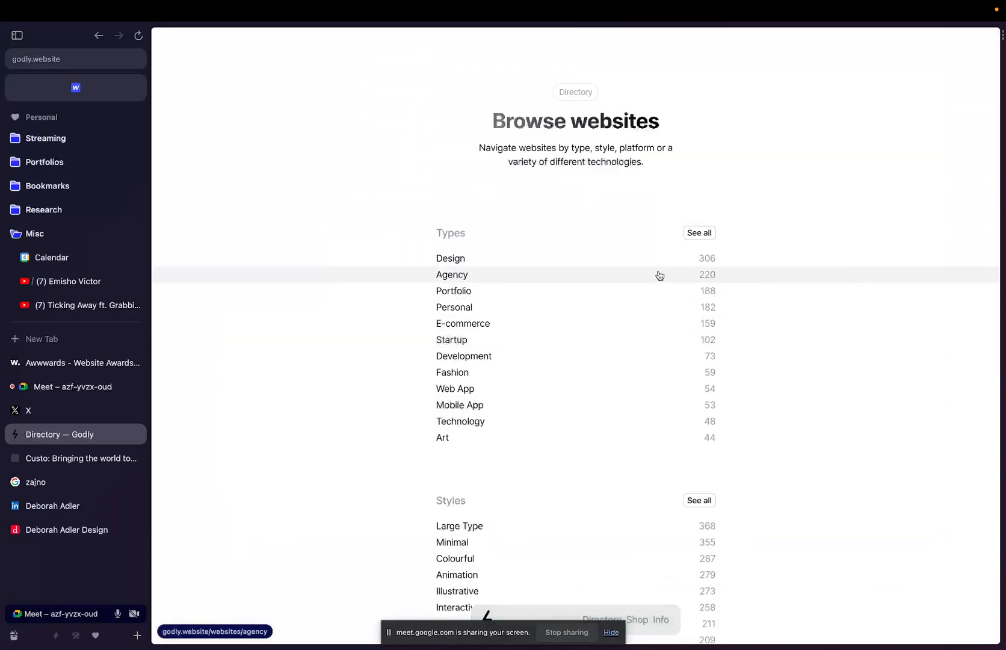
pyautogui.scroll(-5, 660, 276)
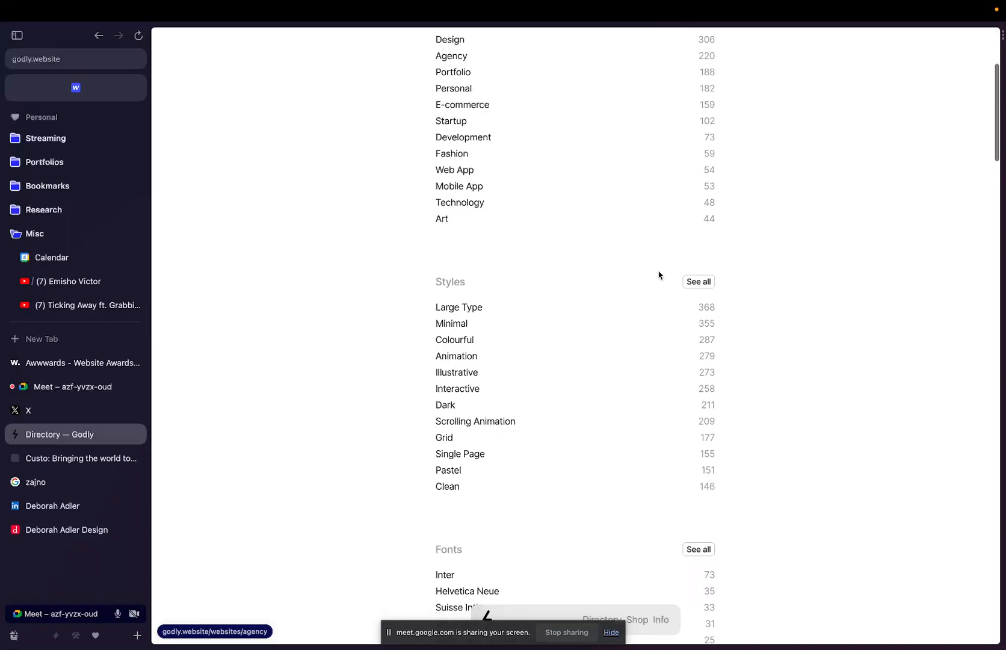
pyautogui.scroll(1, 659, 275)
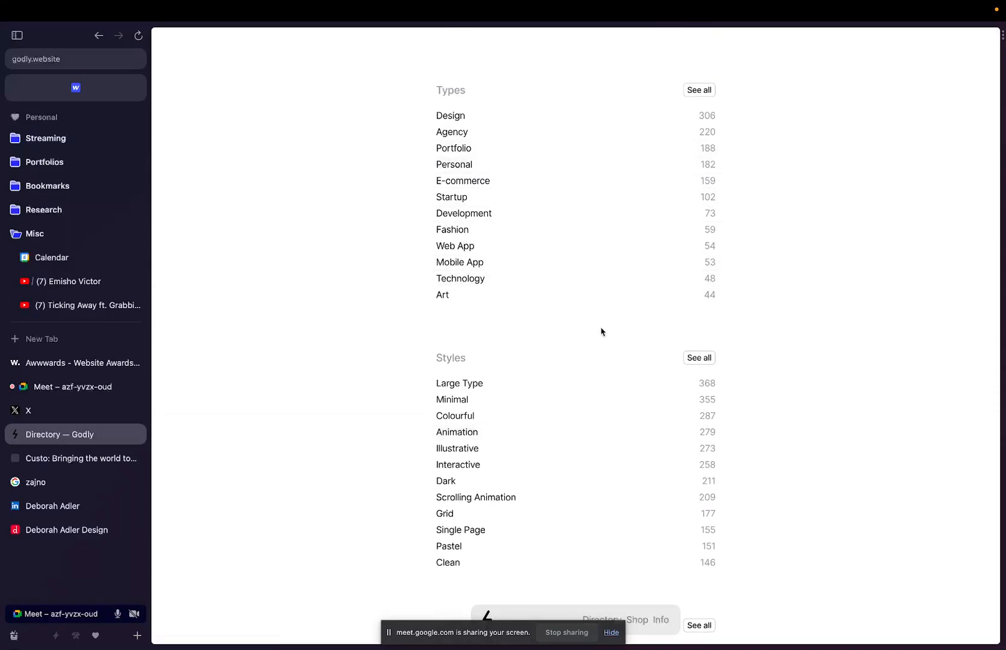
pyautogui.press('super+bracketleft')
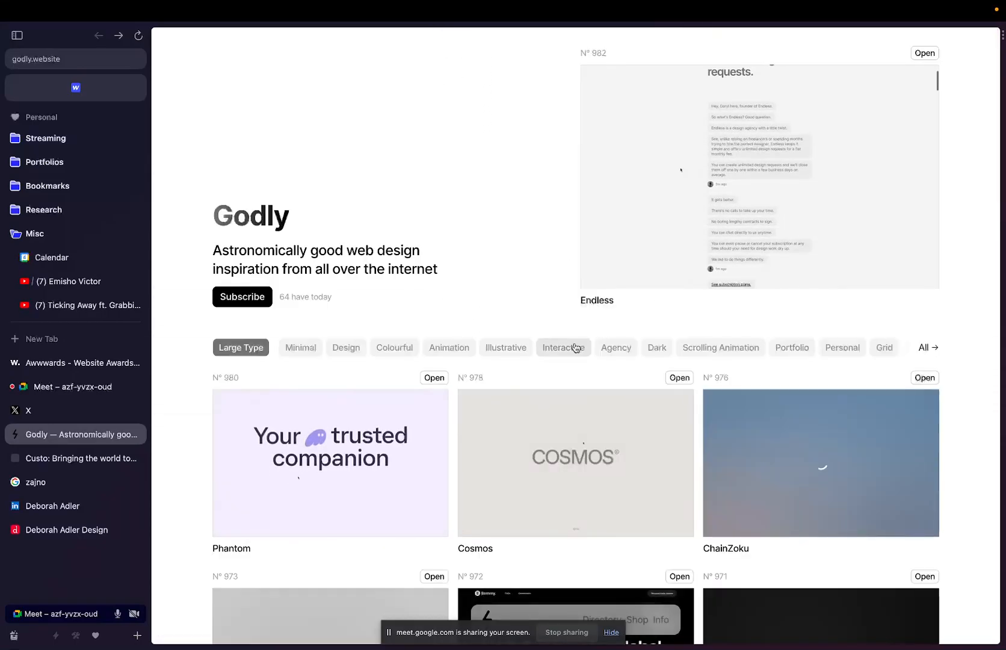
# Step: Look through the website designs in Godly's Large Type gallery, from Phantom down to Wise Design
pyautogui.scroll(-6, 575, 347)
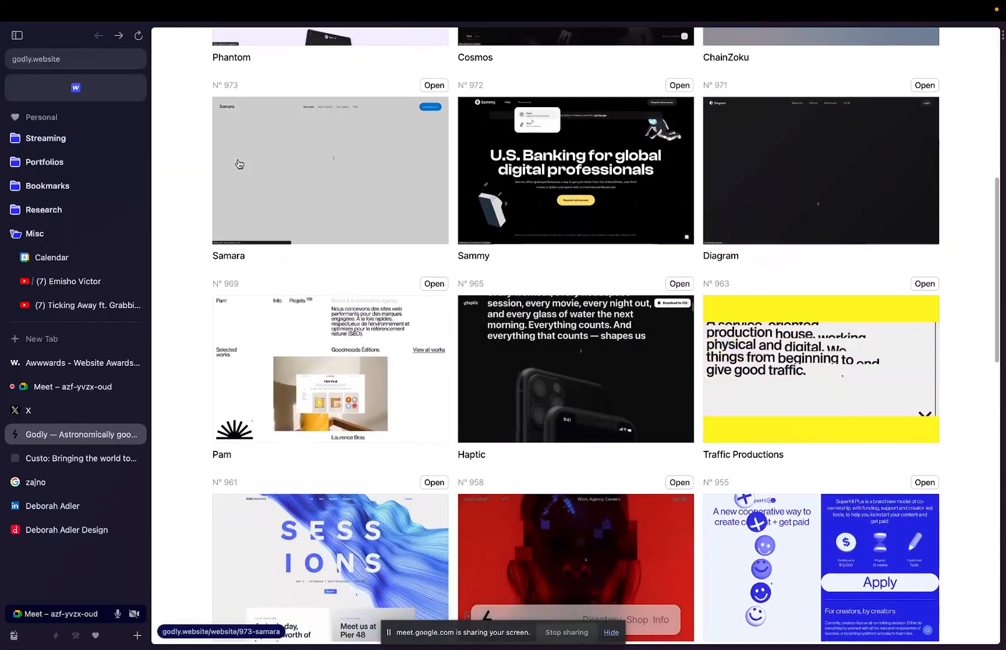
pyautogui.scroll(9, 280, 166)
pyautogui.scroll(-1, 281, 166)
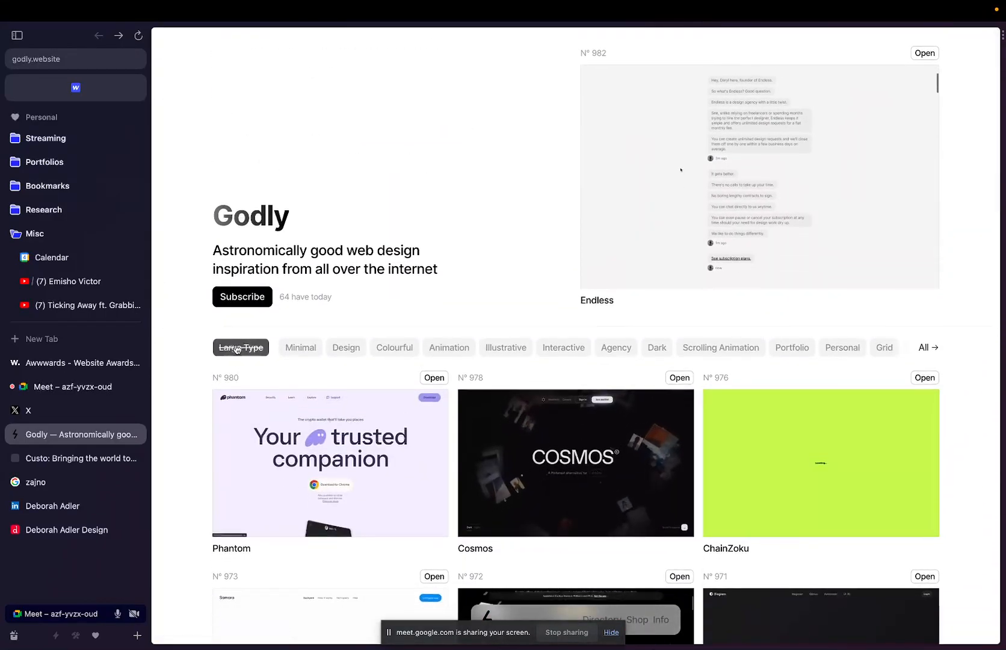
pyautogui.scroll(-5, 263, 331)
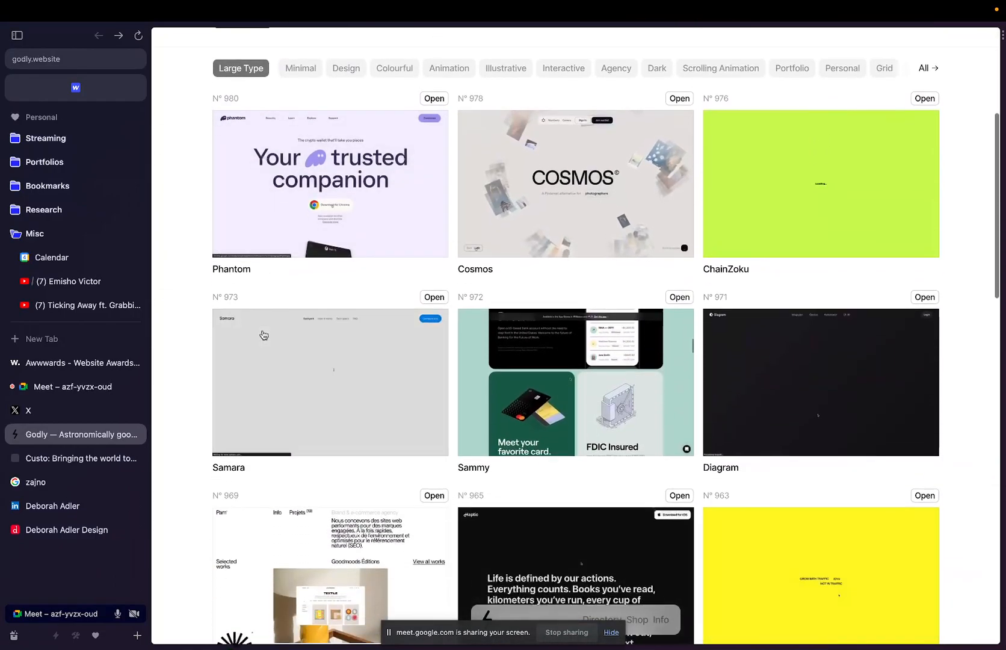
pyautogui.scroll(-7, 491, 268)
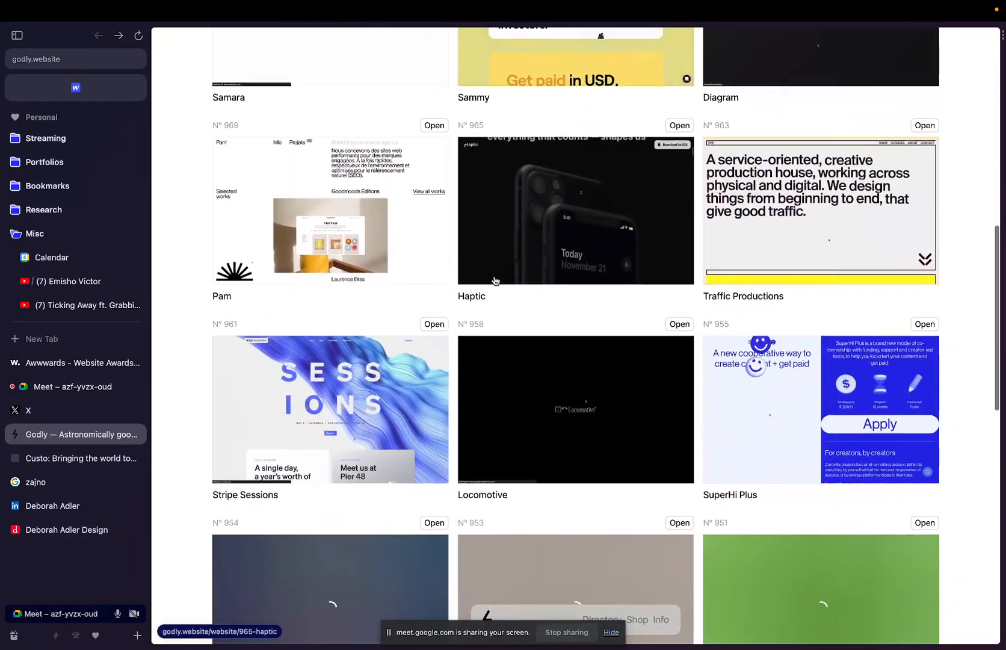
pyautogui.scroll(-2, 494, 280)
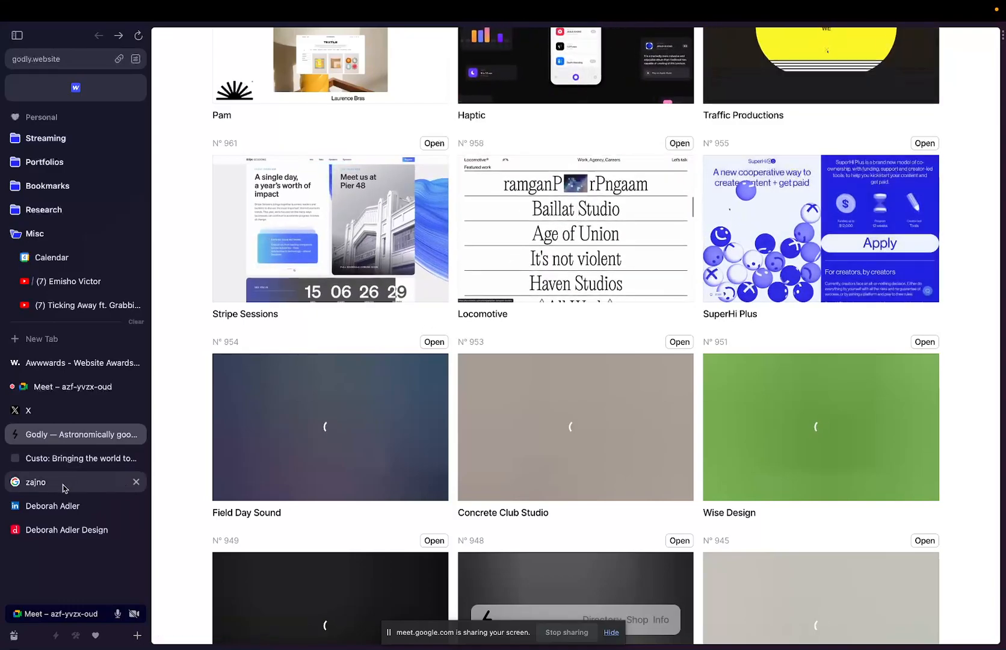
# Step: Search Google again for "zajno" and open the Zajno digital design studio website
pyautogui.click(63, 485)
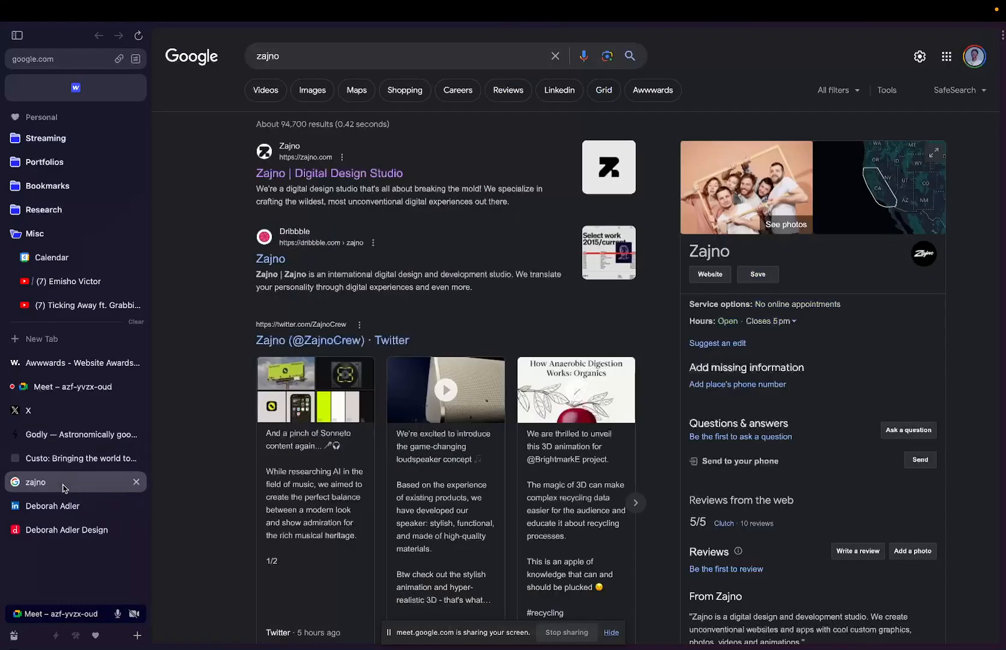
pyautogui.click(291, 61)
pyautogui.doubleClick(291, 61)
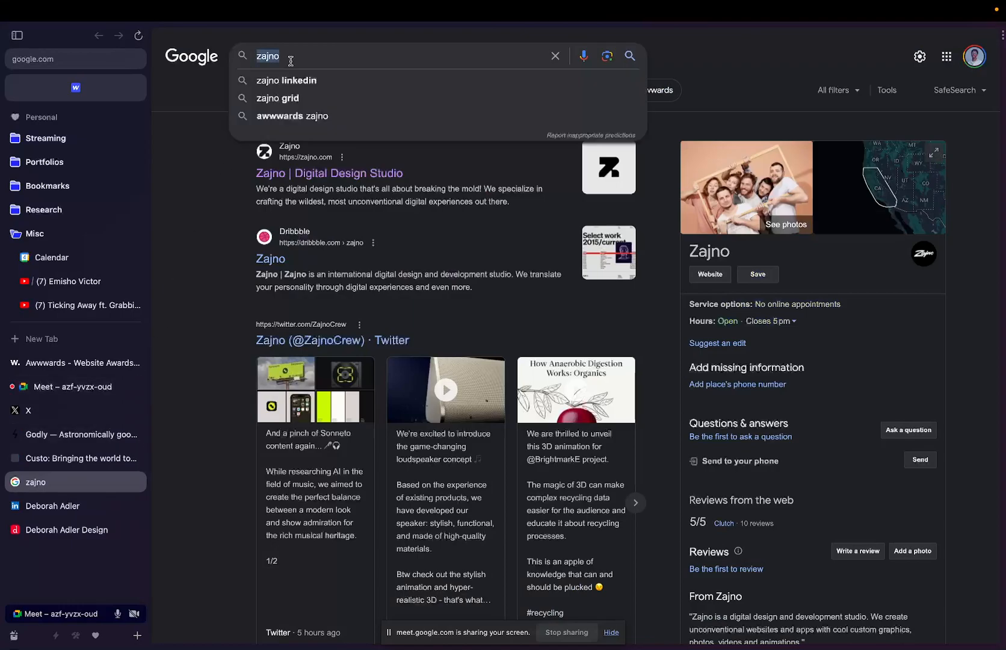
pyautogui.press('BackSpace')
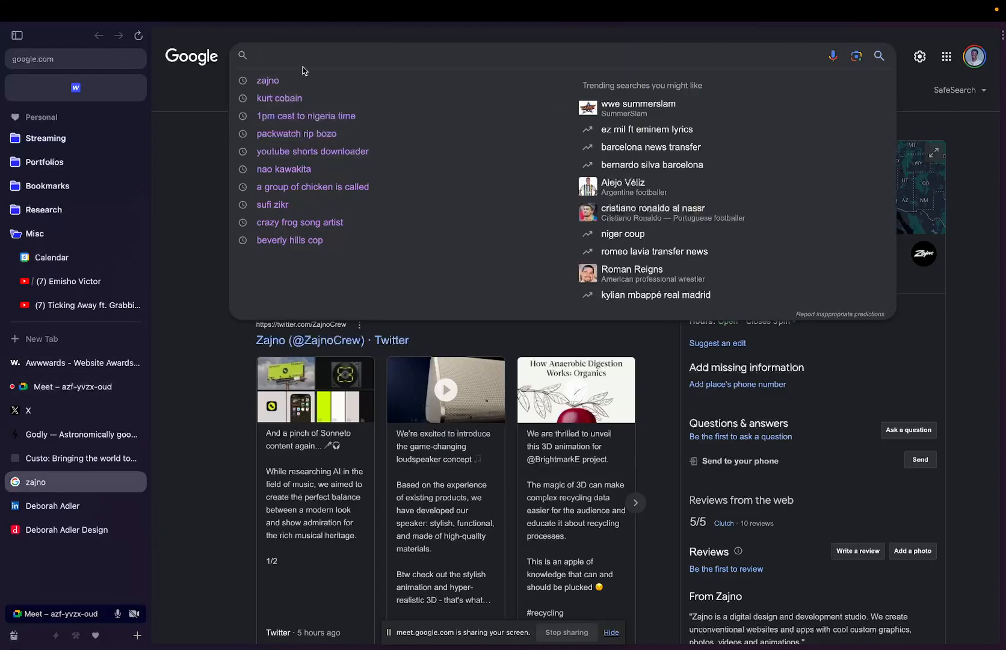
pyautogui.click(292, 81)
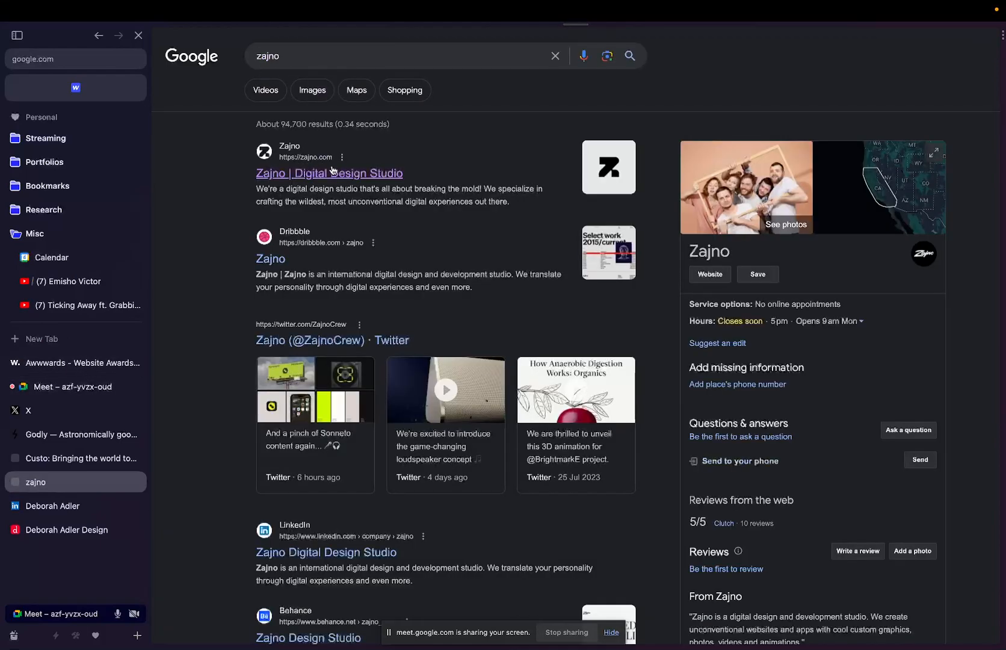
pyautogui.click(332, 173)
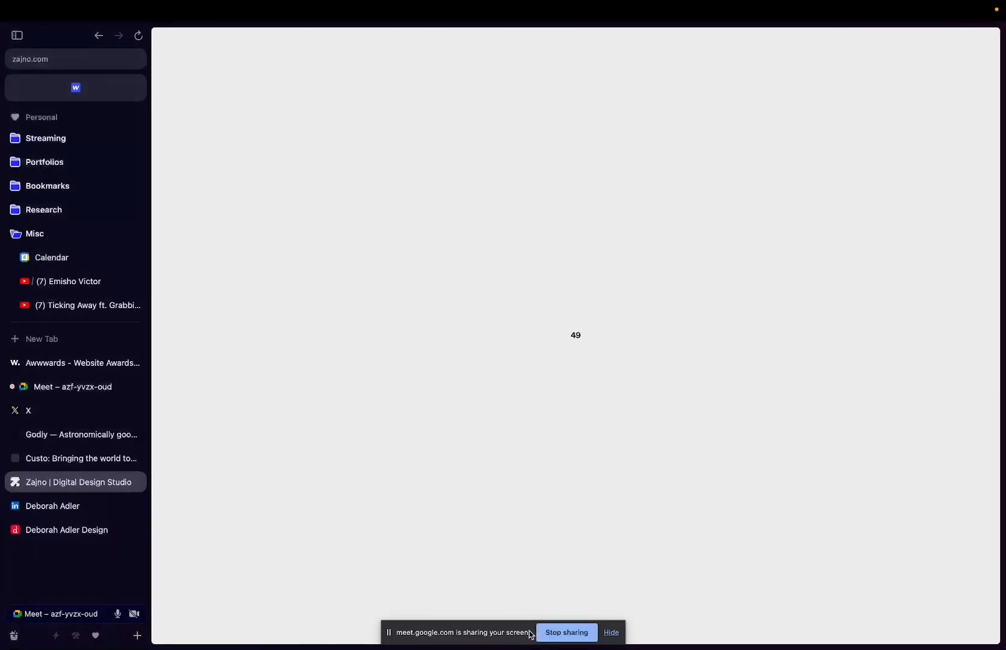
pyautogui.click(610, 633)
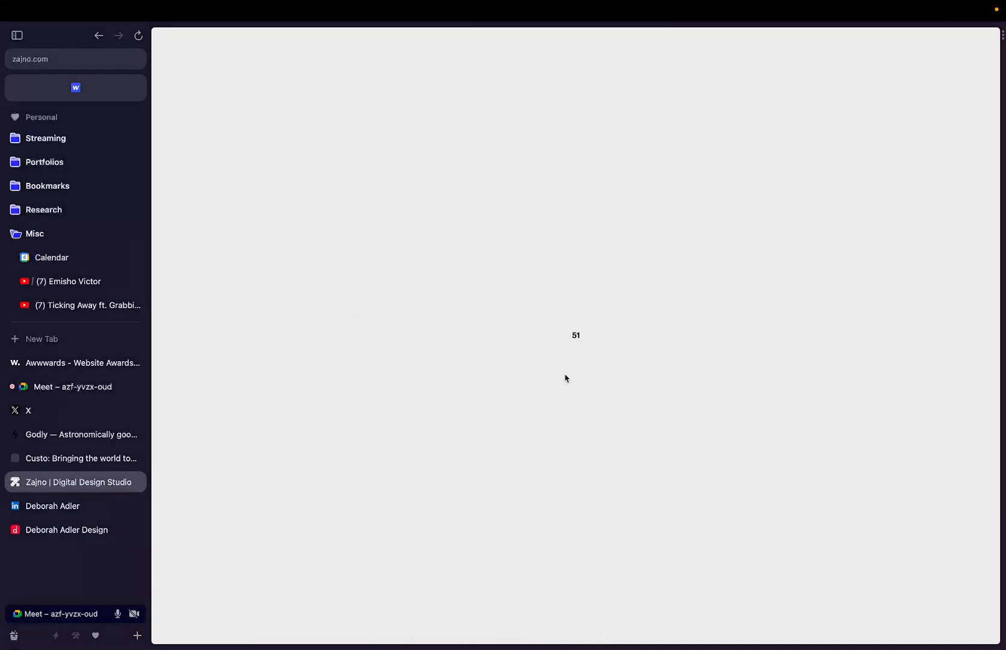
pyautogui.click(119, 59)
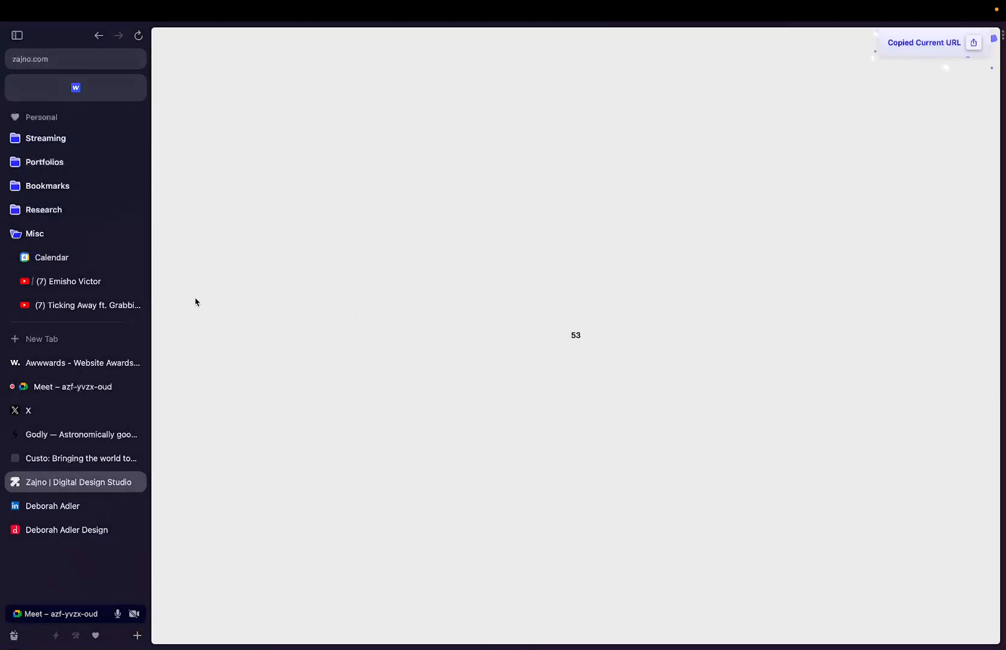
pyautogui.click(92, 392)
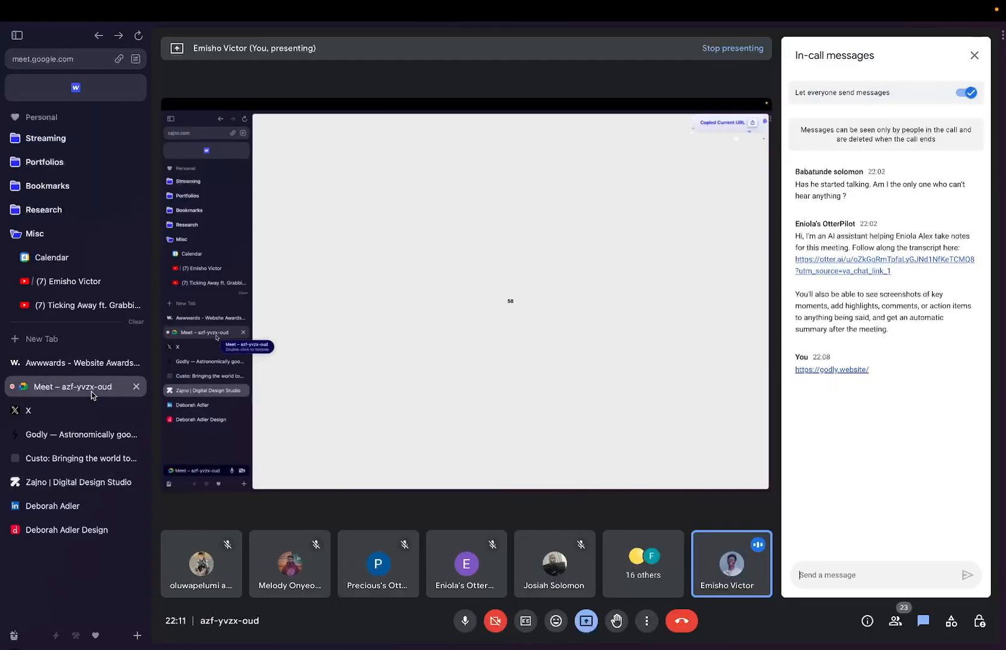
pyautogui.hotkey('ctrl', 'v')
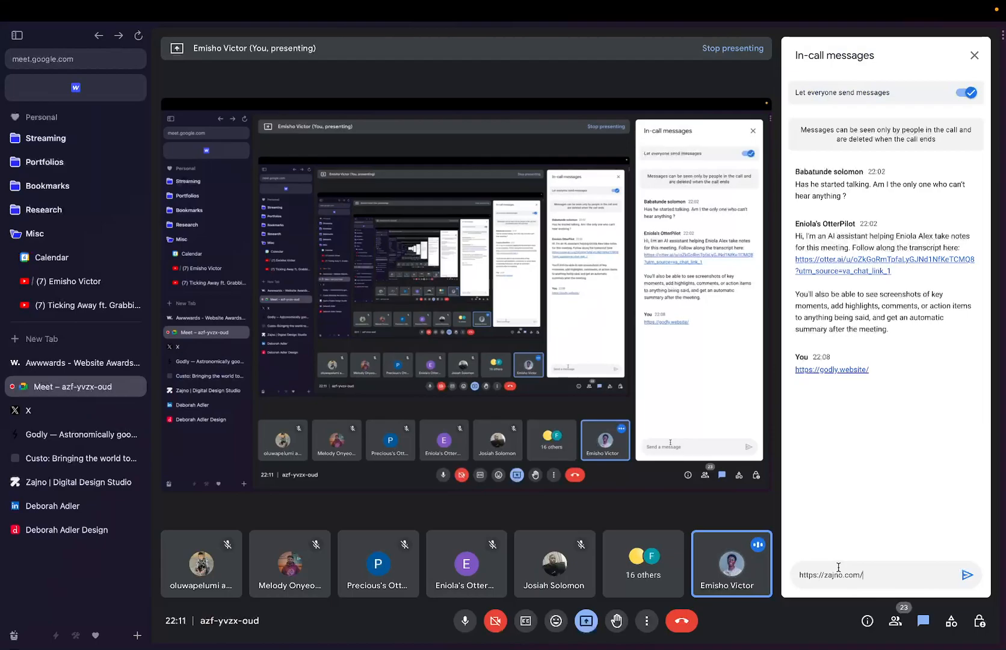
pyautogui.press('Return')
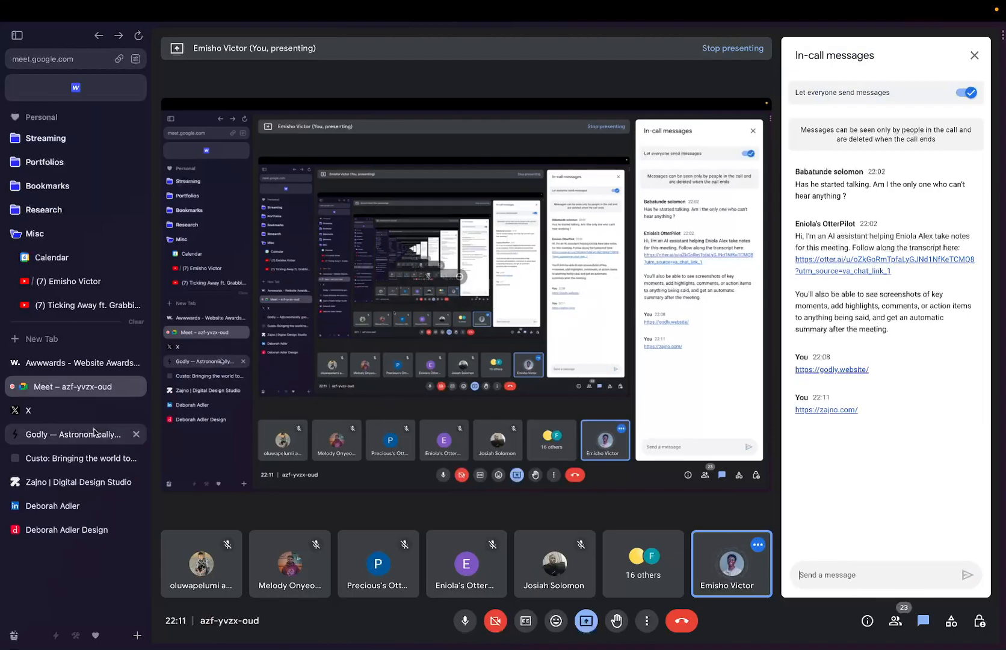
# Step: Return to Awwwards and run the "typography website" search in Inspiration
pyautogui.click(77, 481)
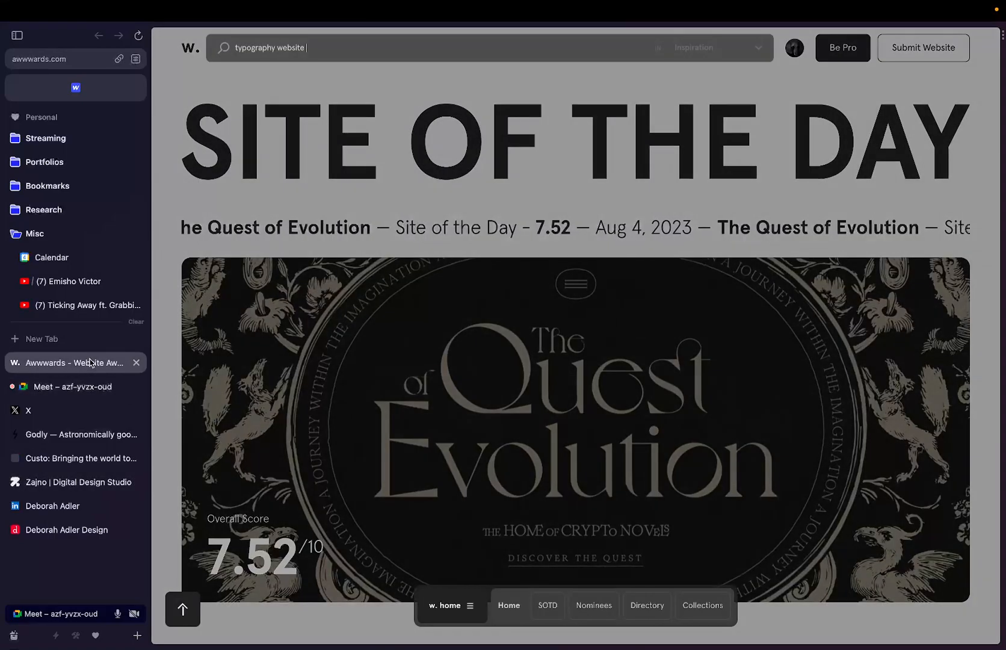
pyautogui.click(79, 362)
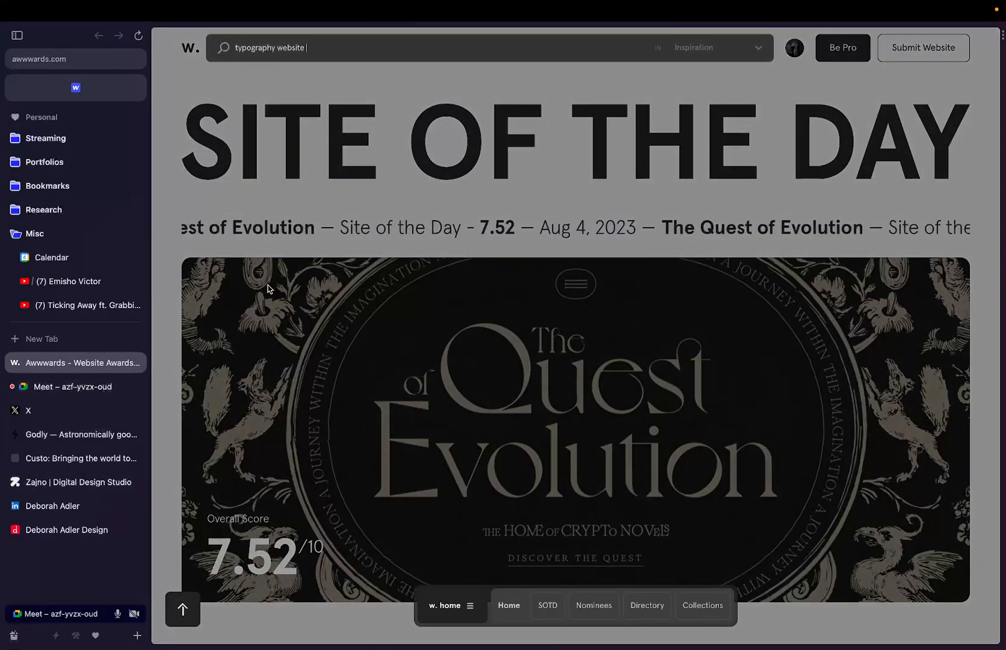
pyautogui.press('Return')
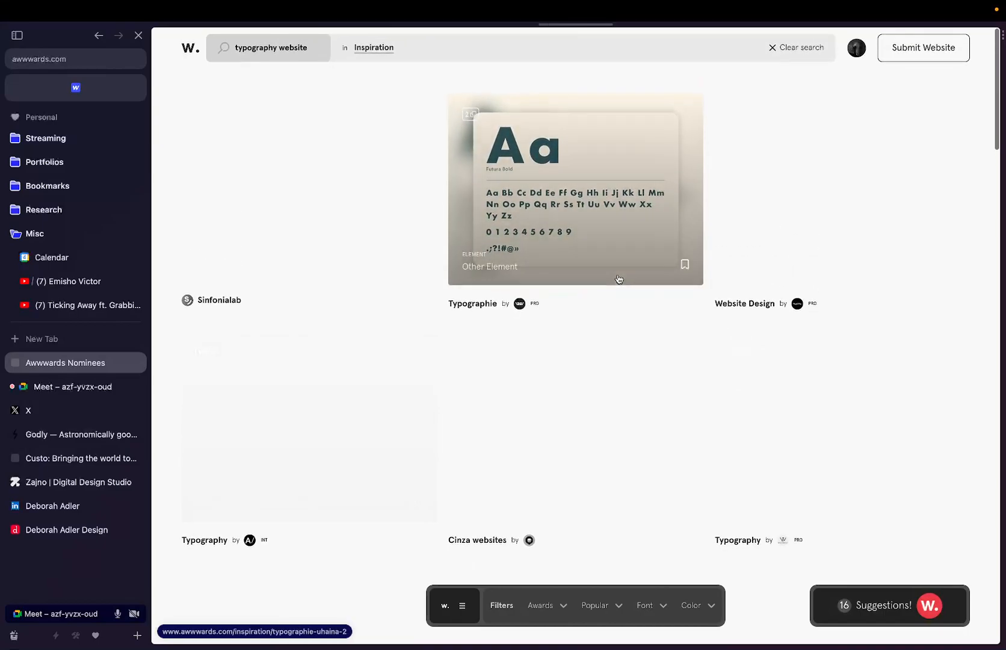
pyautogui.click(70, 457)
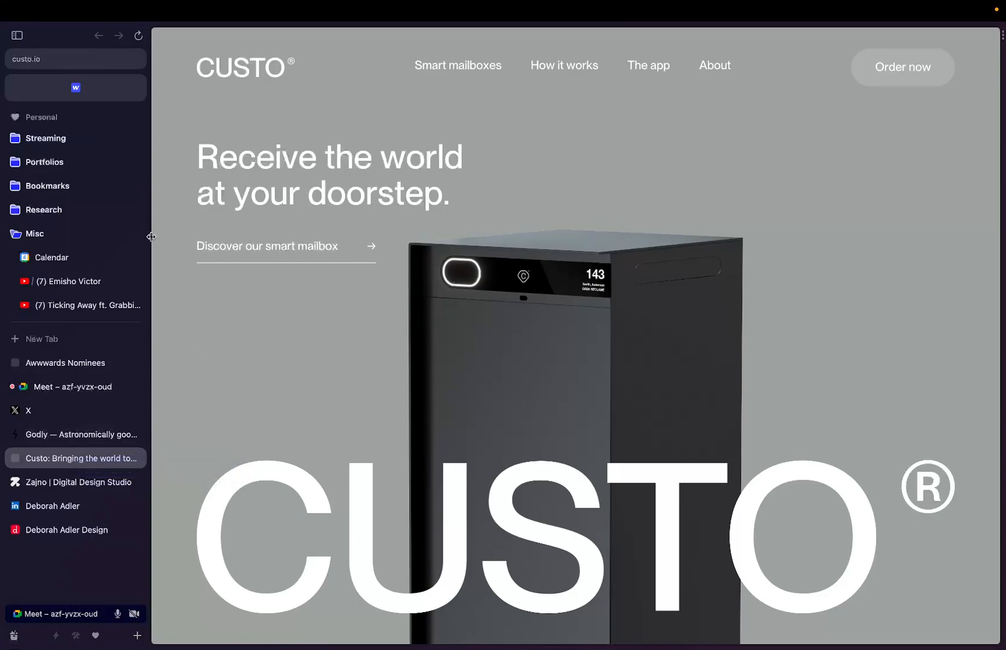
pyautogui.click(121, 58)
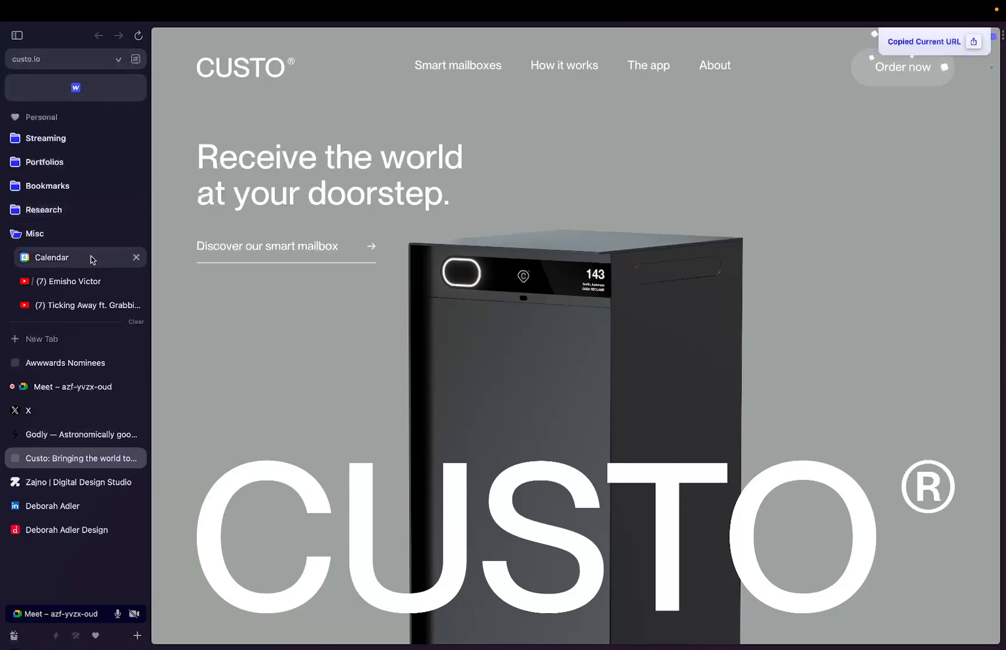
pyautogui.click(89, 387)
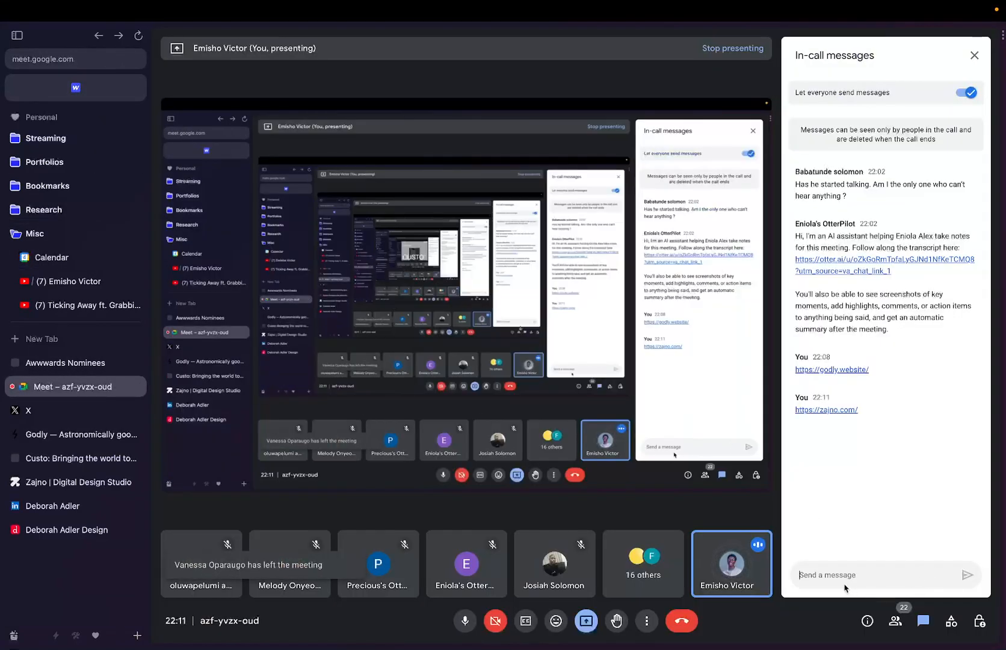
pyautogui.hotkey('ctrl', 'v')
pyautogui.press('Return')
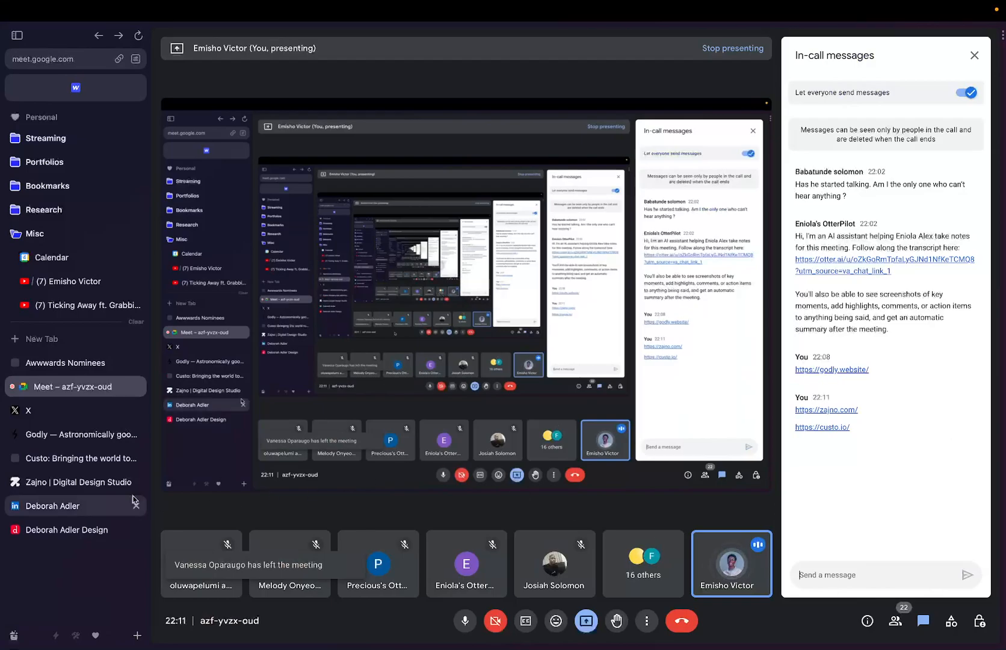
# Step: Revisit the Custo site briefly and look through the rest of Godly's Large Type gallery
pyautogui.click(60, 456)
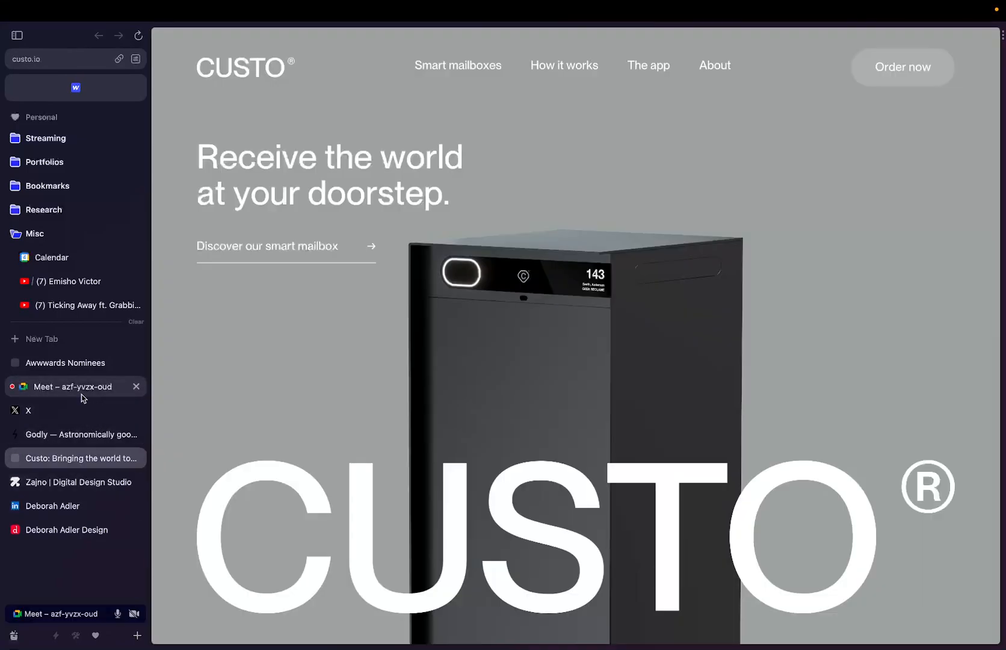
pyautogui.click(99, 441)
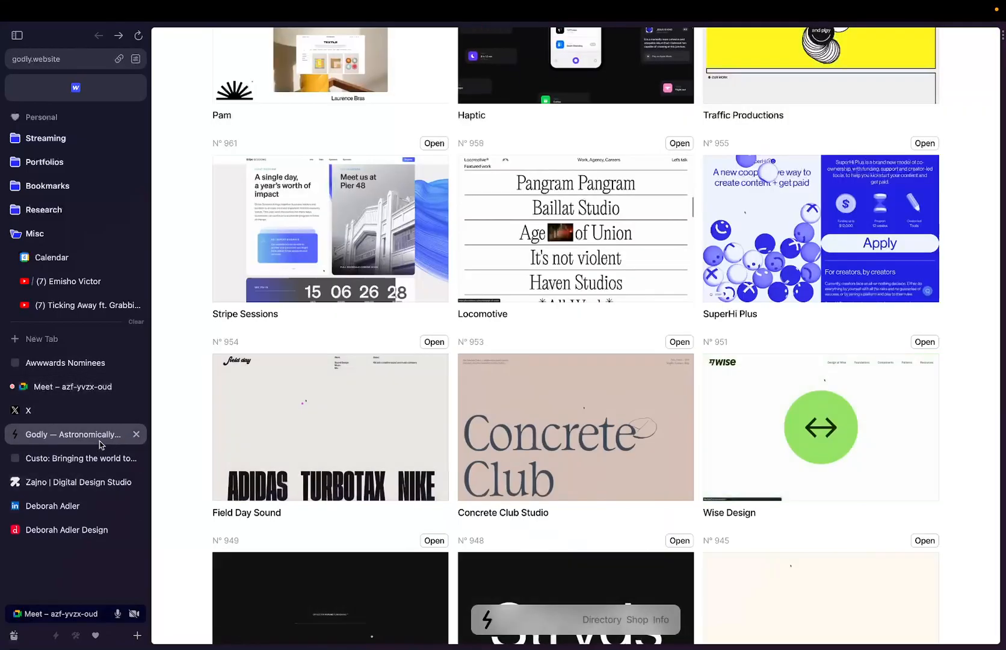
pyautogui.scroll(3, 400, 334)
pyautogui.scroll(-9, 399, 335)
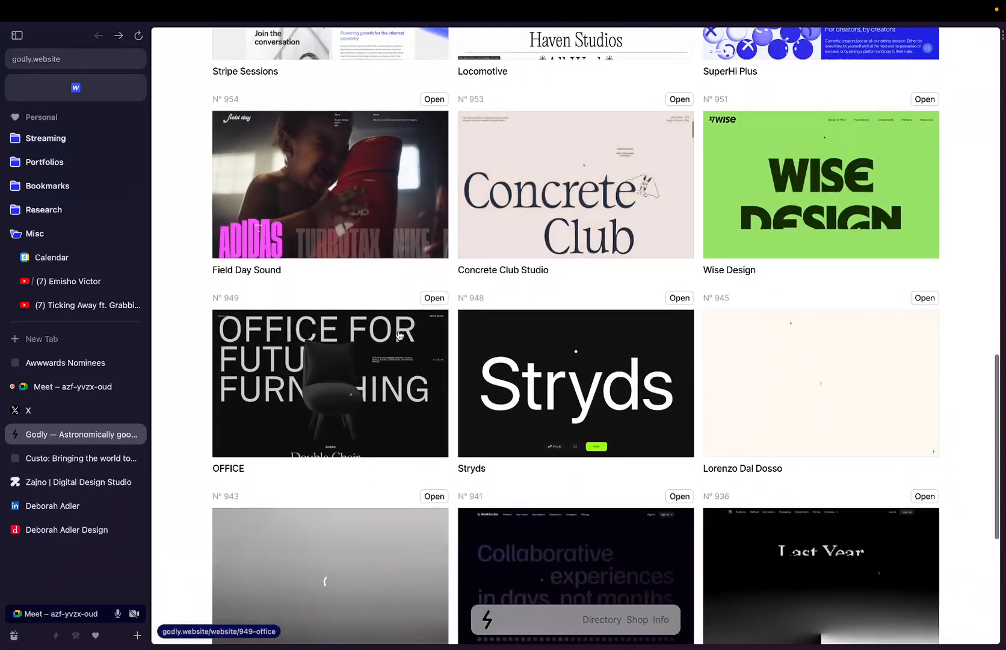
pyautogui.scroll(-6, 346, 367)
pyautogui.scroll(-1, 346, 367)
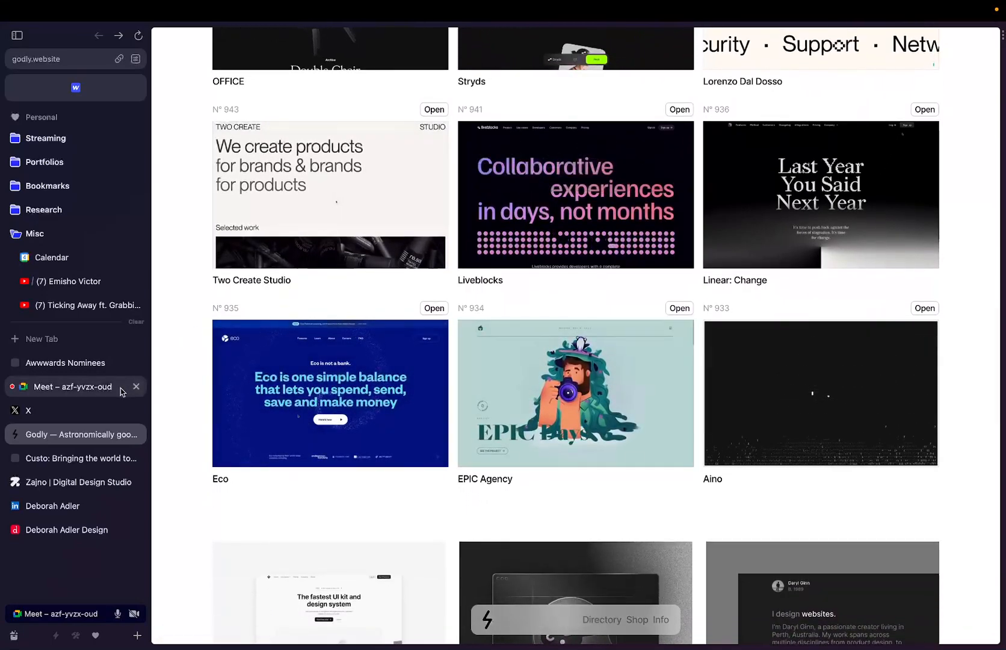
pyautogui.click(74, 482)
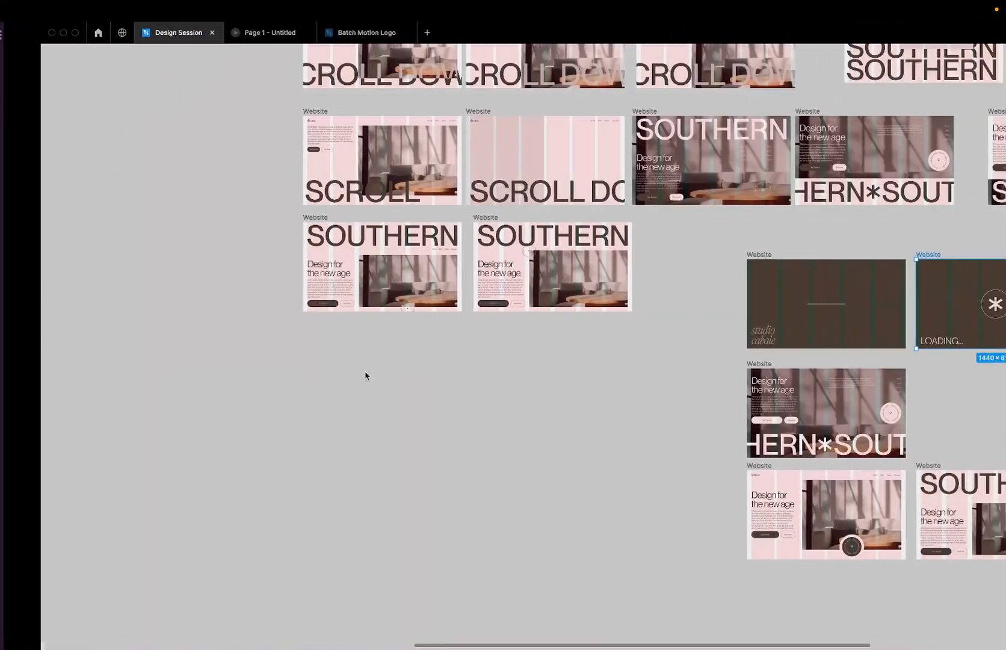
# Step: Switch to the Design Session file in Figma, show the hidden interface and open Page 2
pyautogui.hscroll(15, 367, 373)
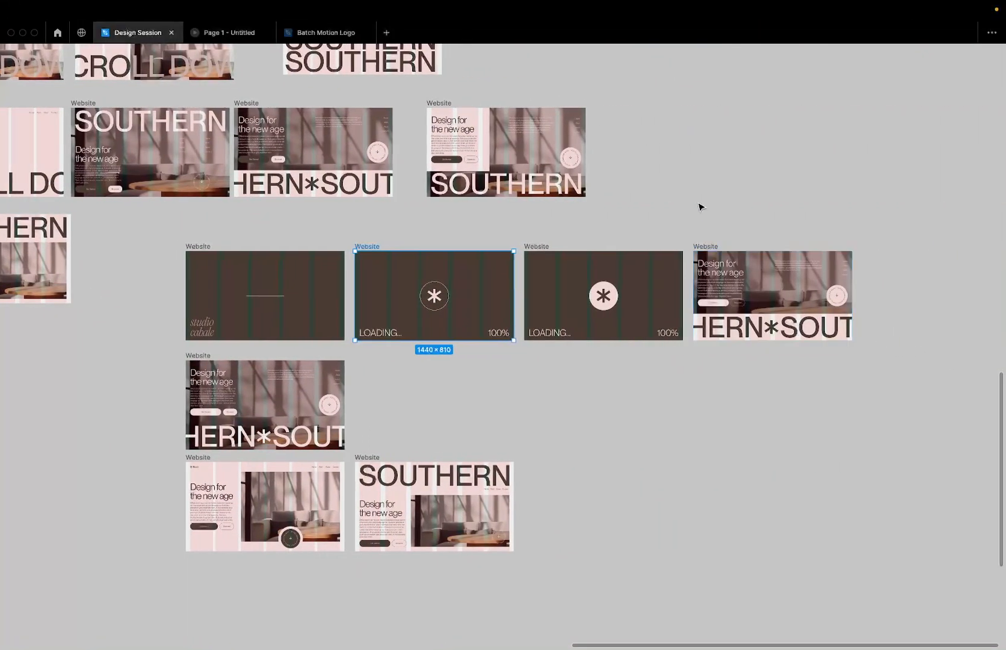
pyautogui.scroll(-5, 698, 209)
pyautogui.scroll(-5, 595, 406)
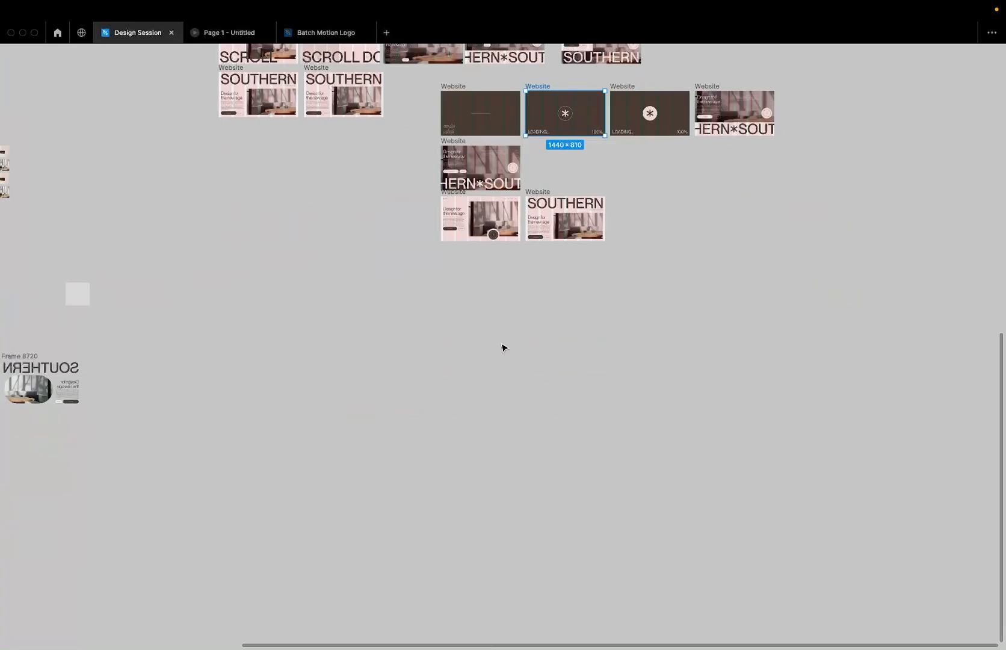
pyautogui.hotkey('ctrl', '\\')
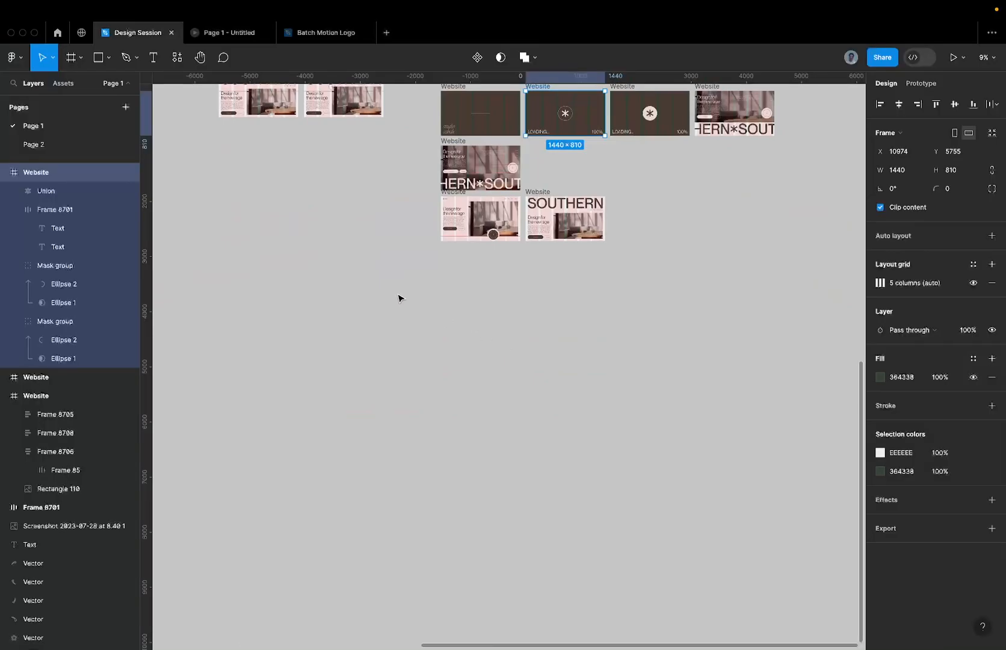
pyautogui.click(33, 144)
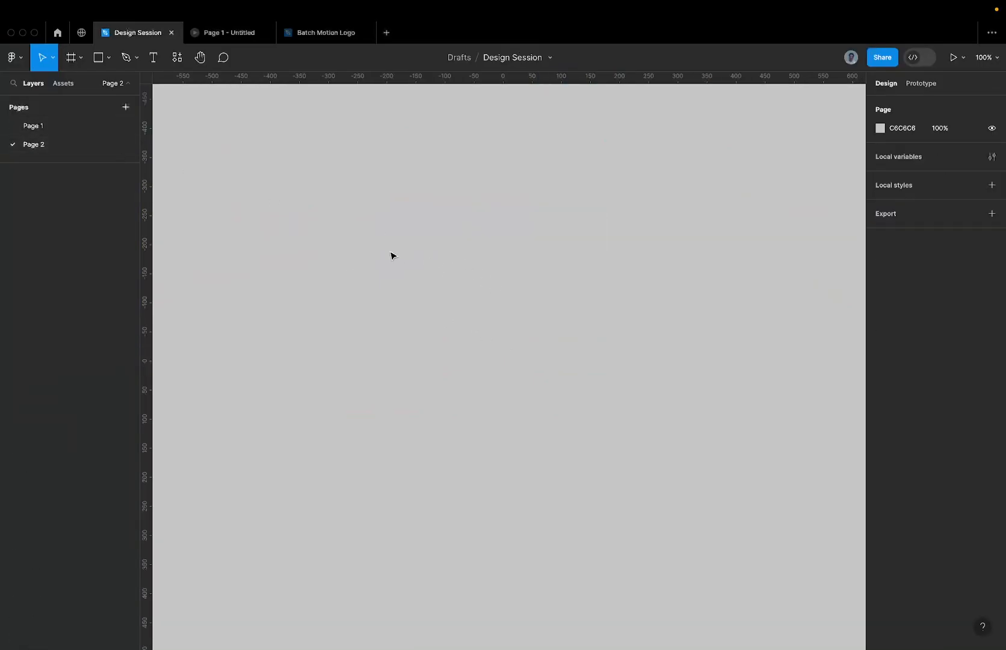
# Step: Add a Desktop preset frame to the empty page and set its height to 810
pyautogui.press('f')
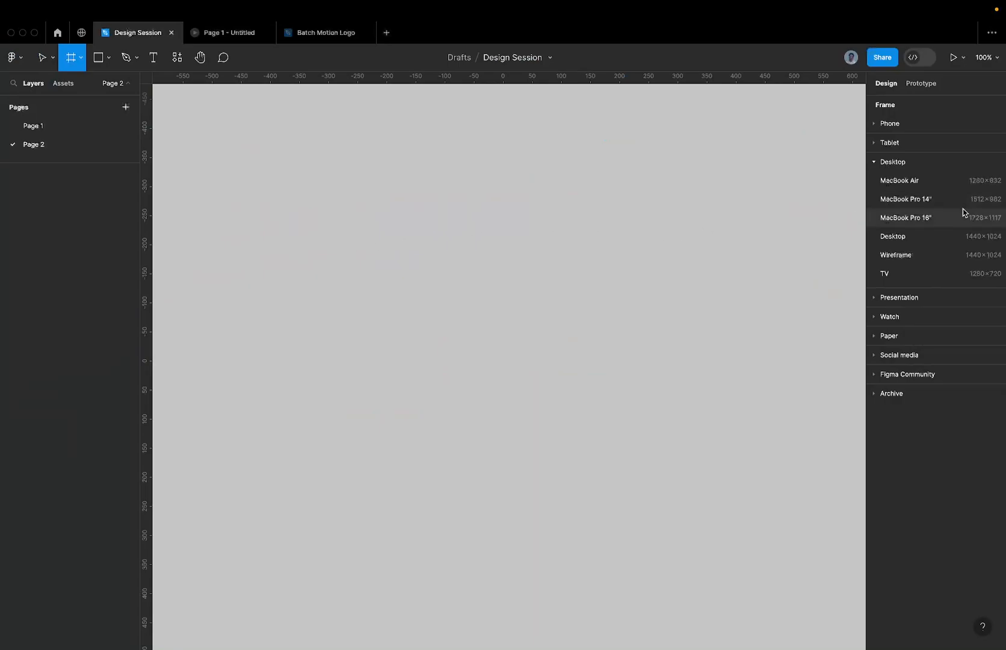
pyautogui.click(902, 236)
pyautogui.scroll(-5, 628, 261)
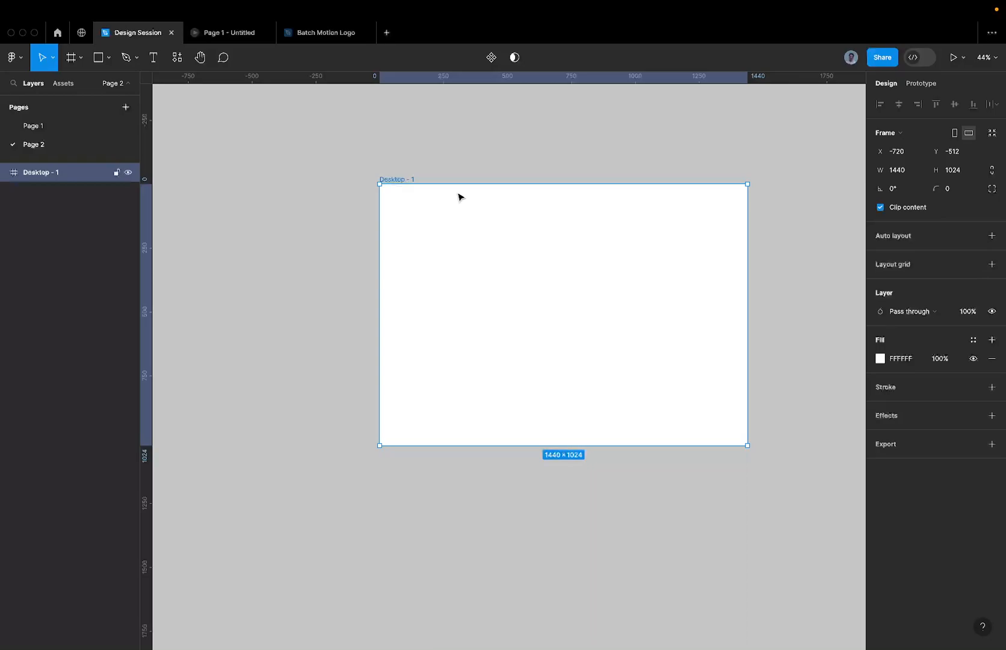
pyautogui.click(966, 170)
pyautogui.write('810')
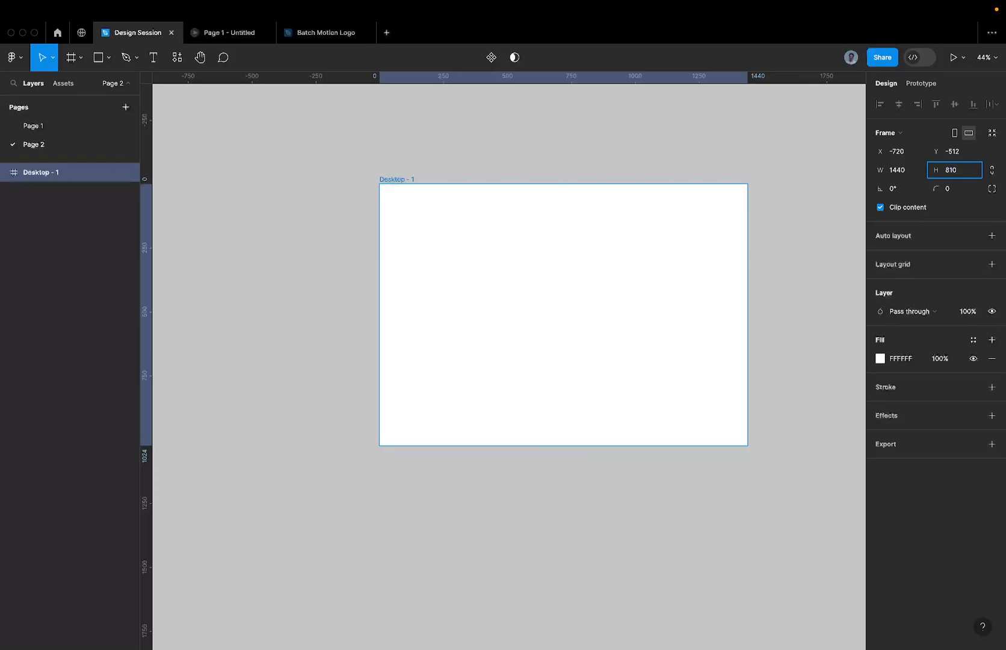
pyautogui.press('Return')
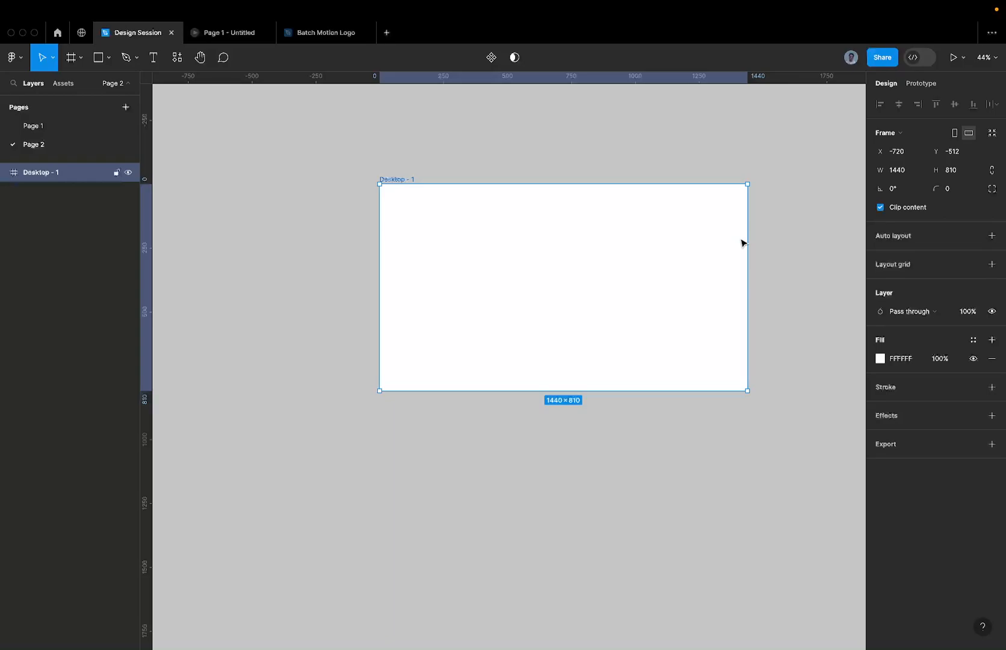
# Step: Lock the Desktop - 1 frame's proportions and set its width to 1920
pyautogui.press('super+z')
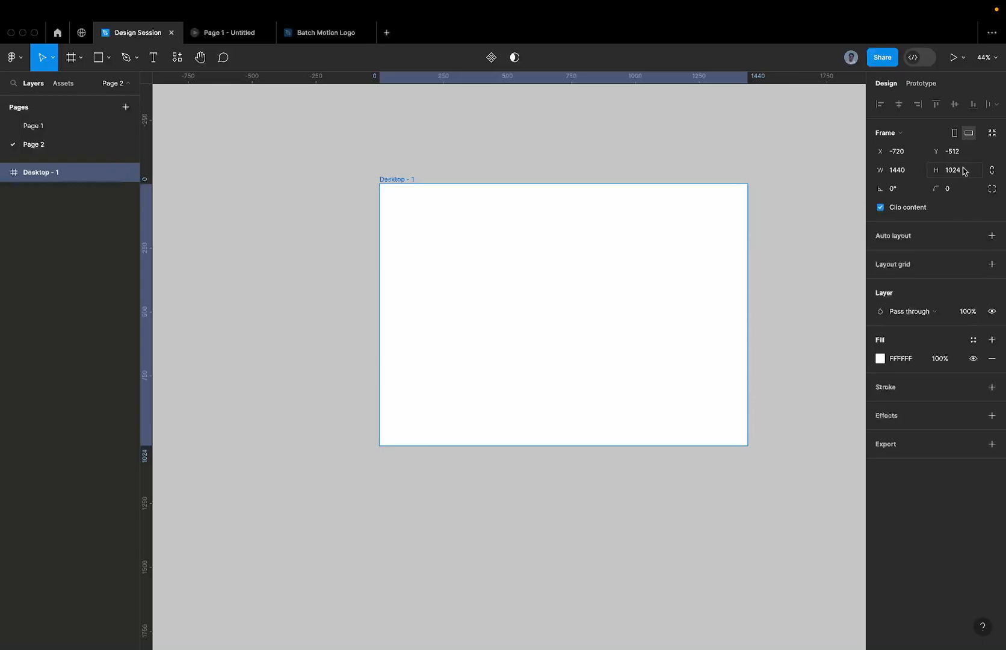
pyautogui.press('super+shift+z')
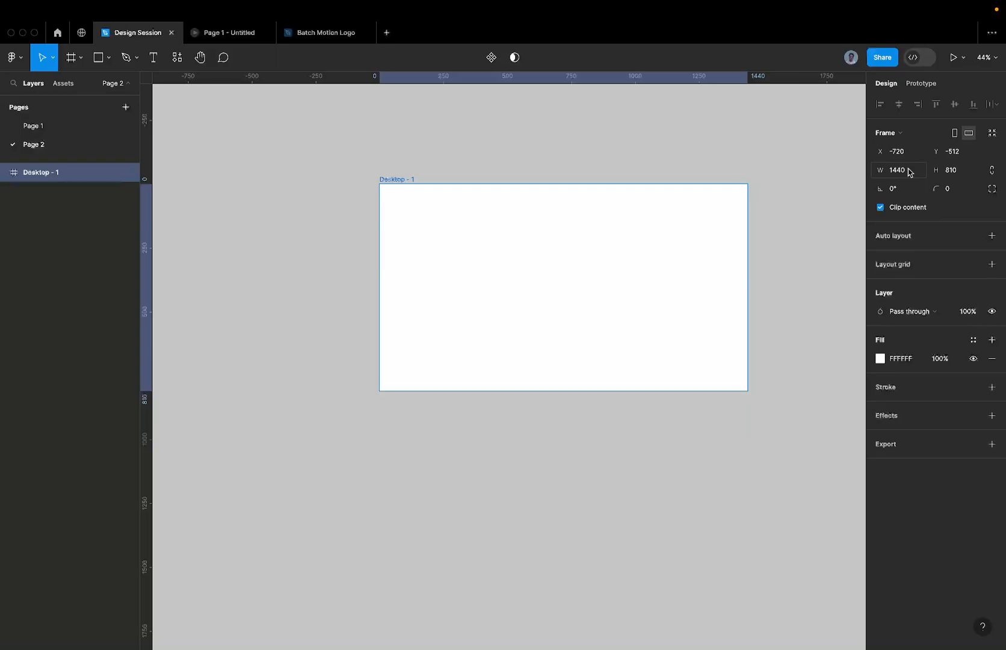
pyautogui.hscroll(2, 708, 214)
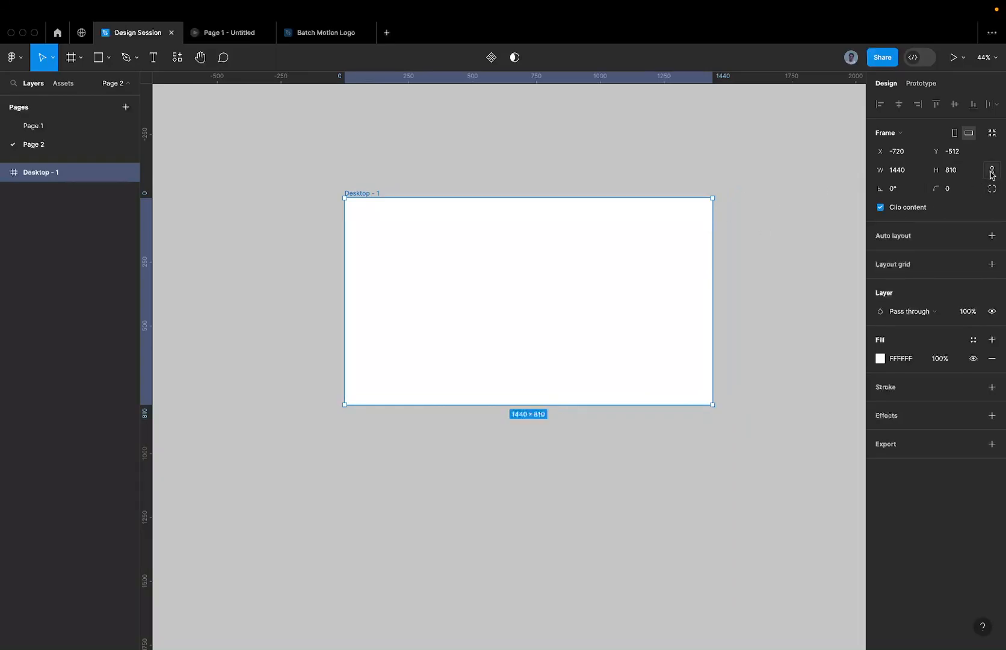
pyautogui.click(897, 174)
pyautogui.write('1920')
pyautogui.press('Return')
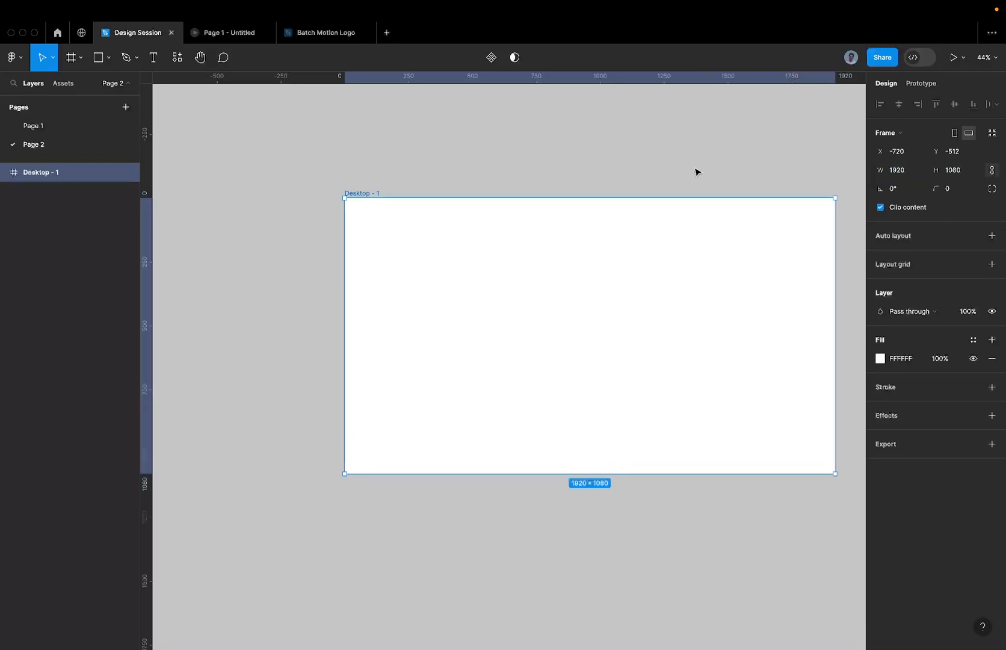
pyautogui.hscroll(5, 692, 170)
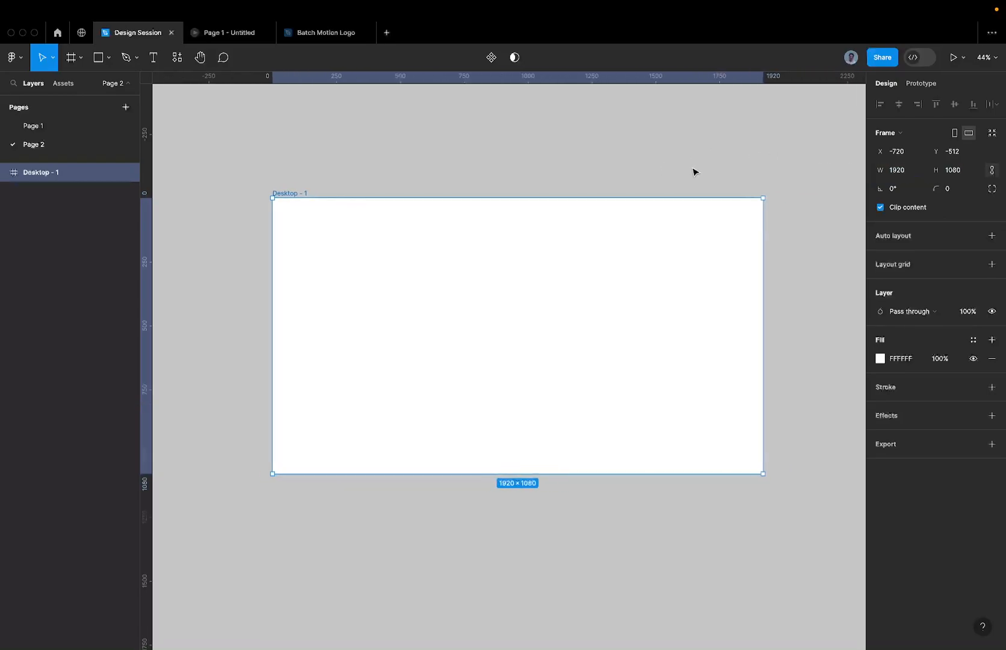
# Step: Scale the proportion-locked frame down to a height of 9, and set its width back to 1920
pyautogui.click(966, 171)
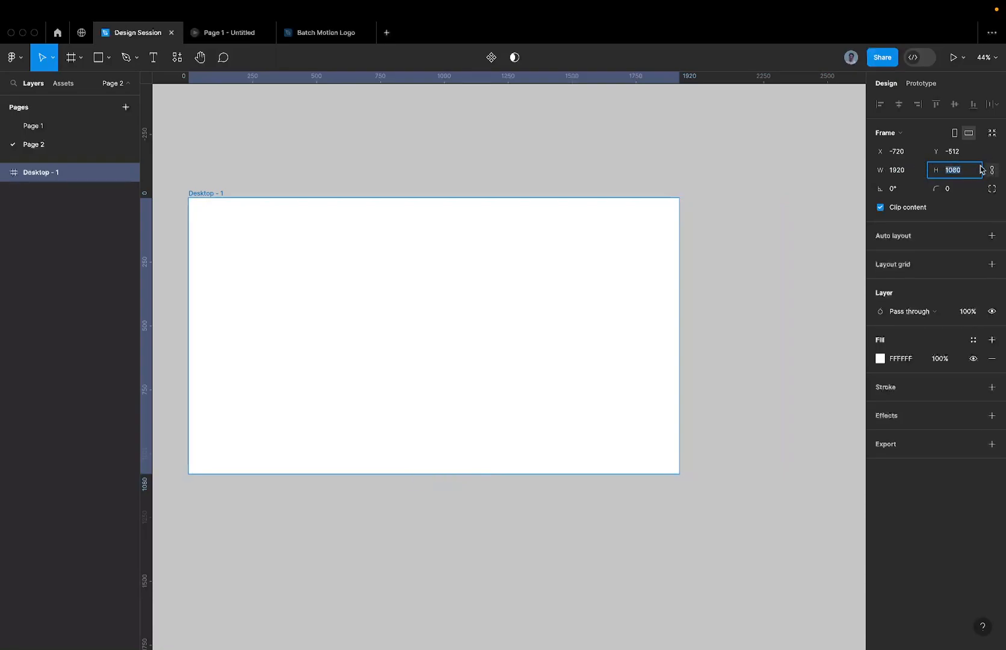
pyautogui.write('9')
pyautogui.press('Return')
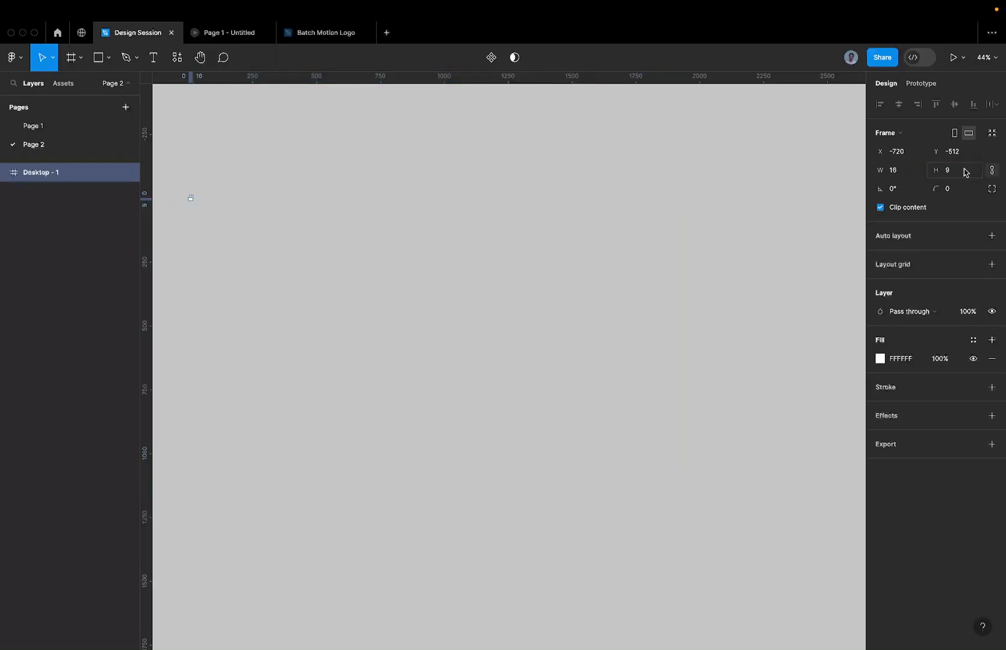
pyautogui.click(891, 171)
pyautogui.write('1920')
pyautogui.press('Return')
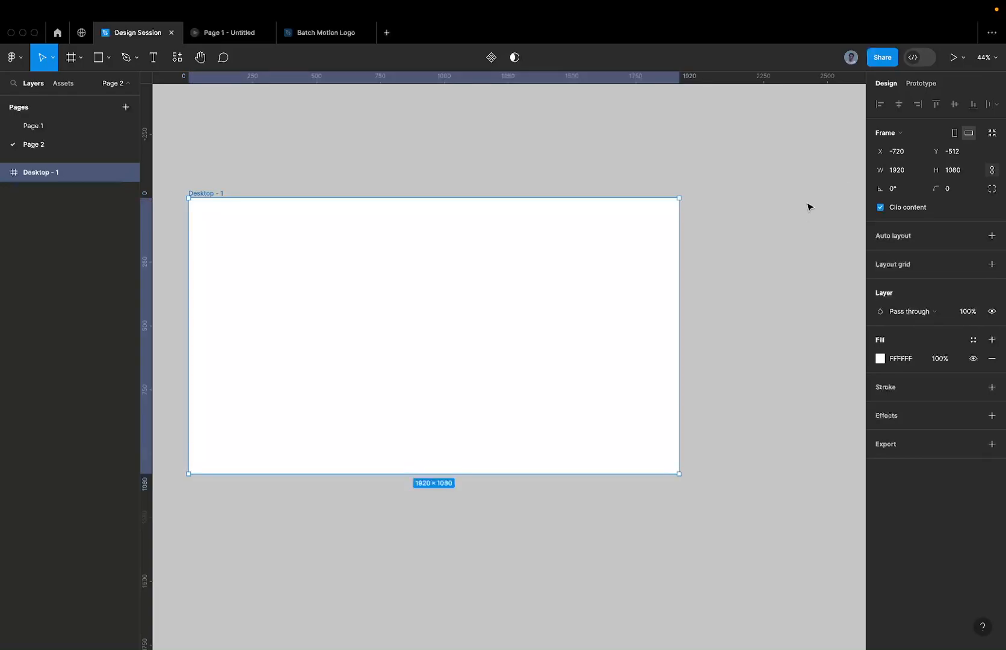
# Step: Stretch the frame's bottom edge downward to a height of about 3035, undo it, and repeat with a shorter stretch and undo
pyautogui.scroll(-3, 808, 216)
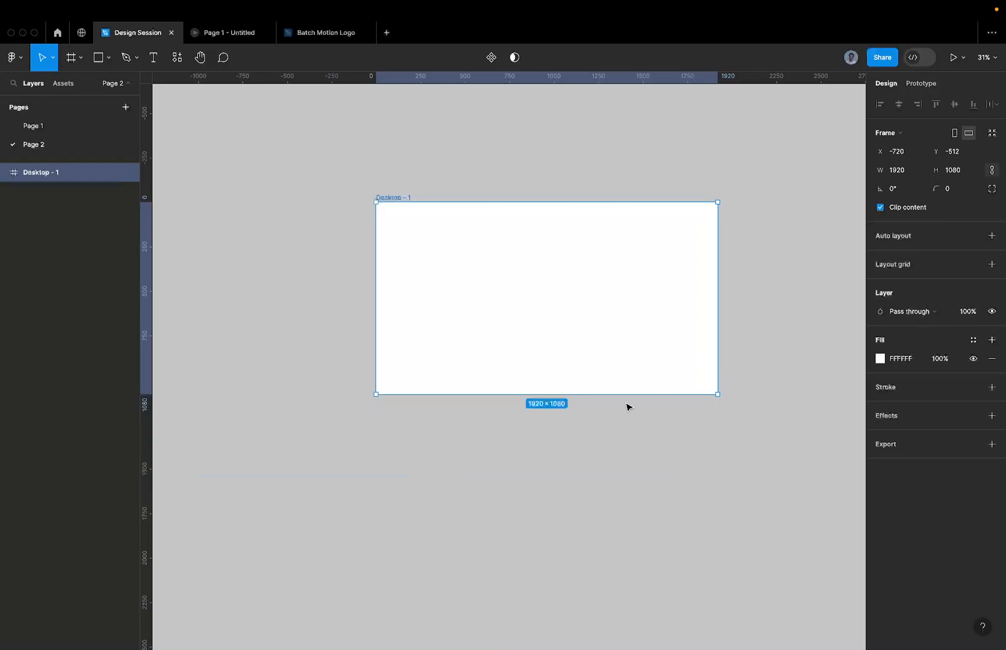
pyautogui.moveTo(623, 395); pyautogui.dragTo(704, 636)
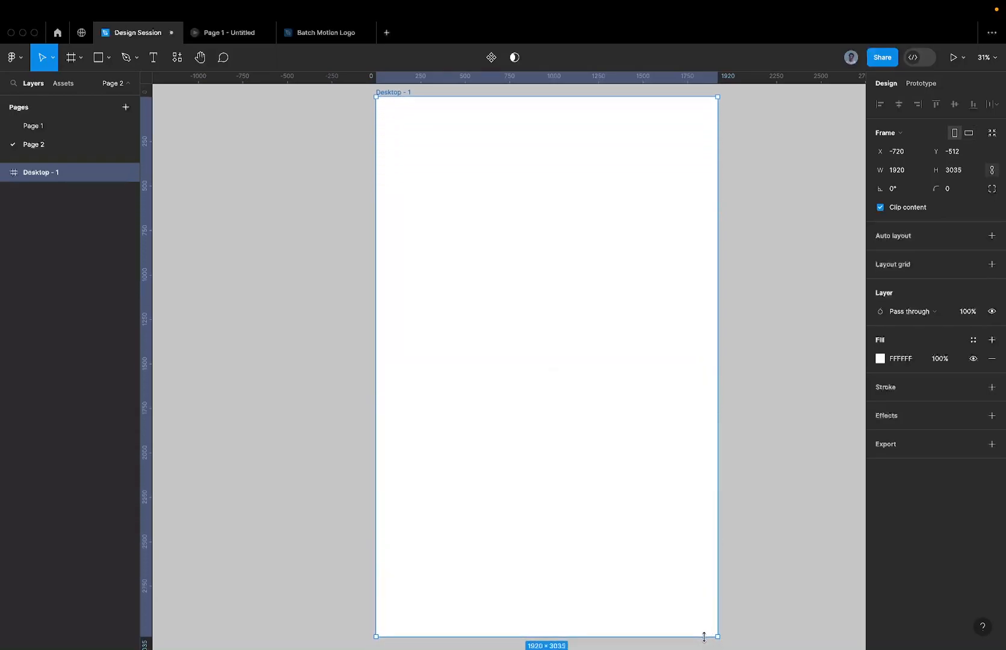
pyautogui.press('super+z')
pyautogui.scroll(1, 708, 641)
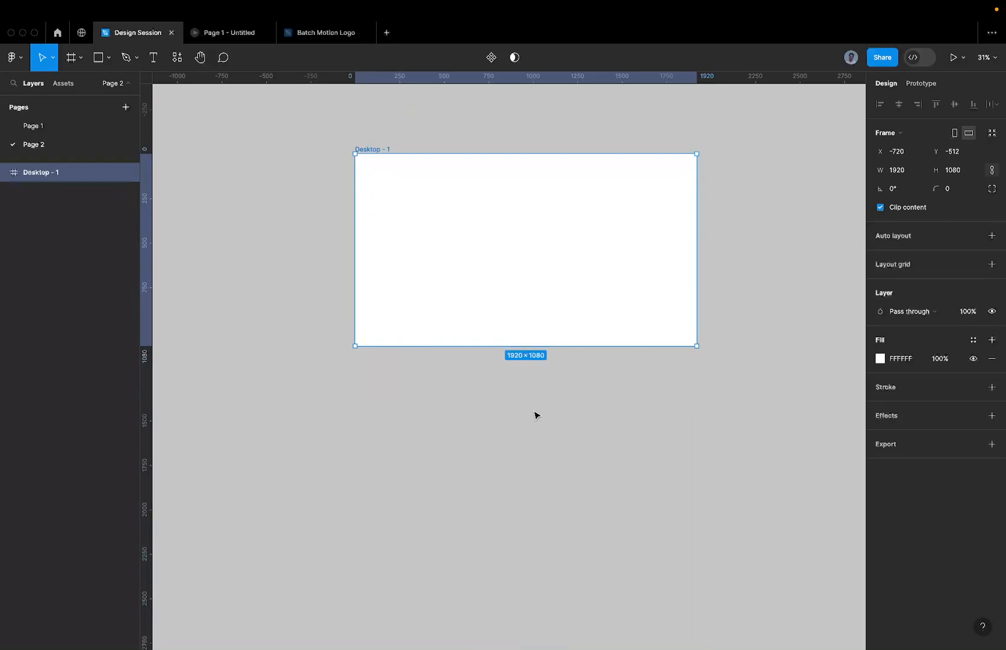
pyautogui.moveTo(518, 347); pyautogui.dragTo(518, 469)
pyautogui.press('super+z')
# Step: Switch to the Google Meet call in the browser to check for join requests, and return to the Figma design file
pyautogui.hotkey('ctrl', 'Left')
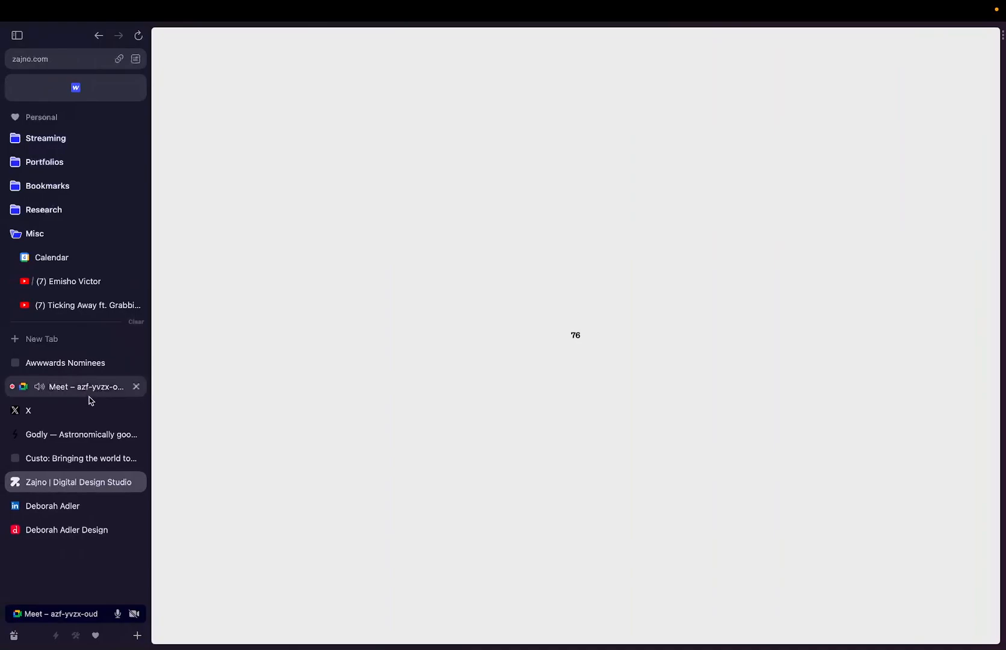
pyautogui.click(89, 390)
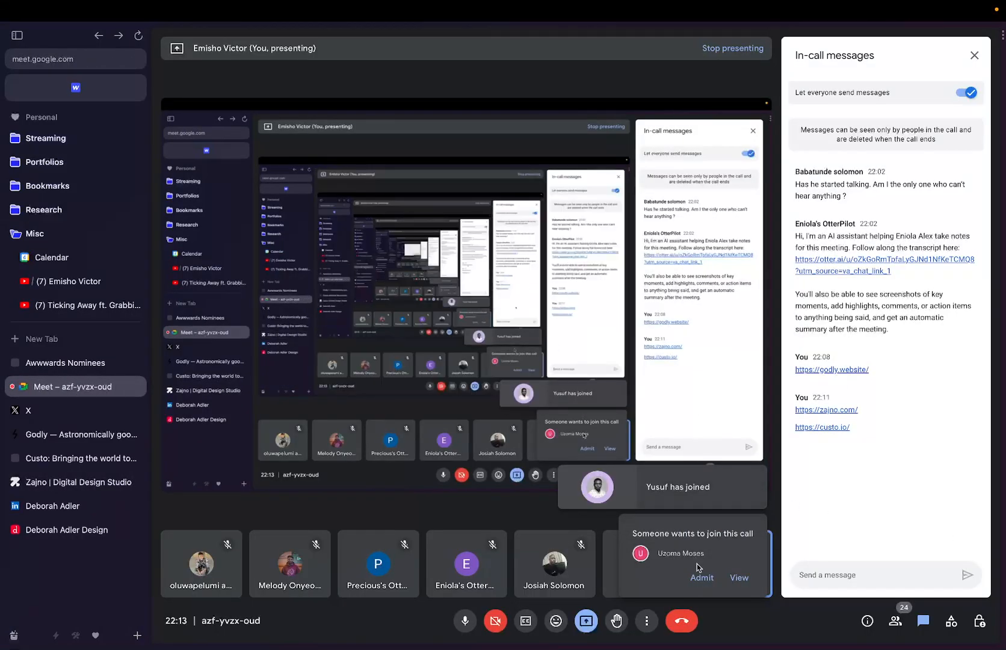
pyautogui.hotkey('ctrl', 'Right')
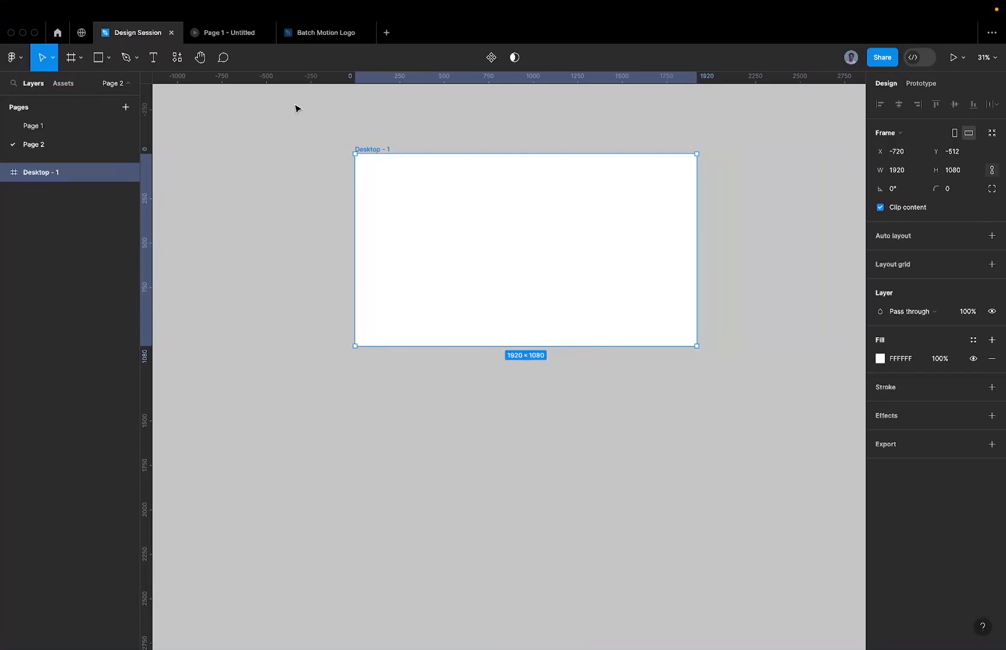
# Step: Open Page 1 to examine the size and column grid of the SOUTHERN website frame, and return to Page 2
pyautogui.click(69, 127)
pyautogui.scroll(5, 528, 272)
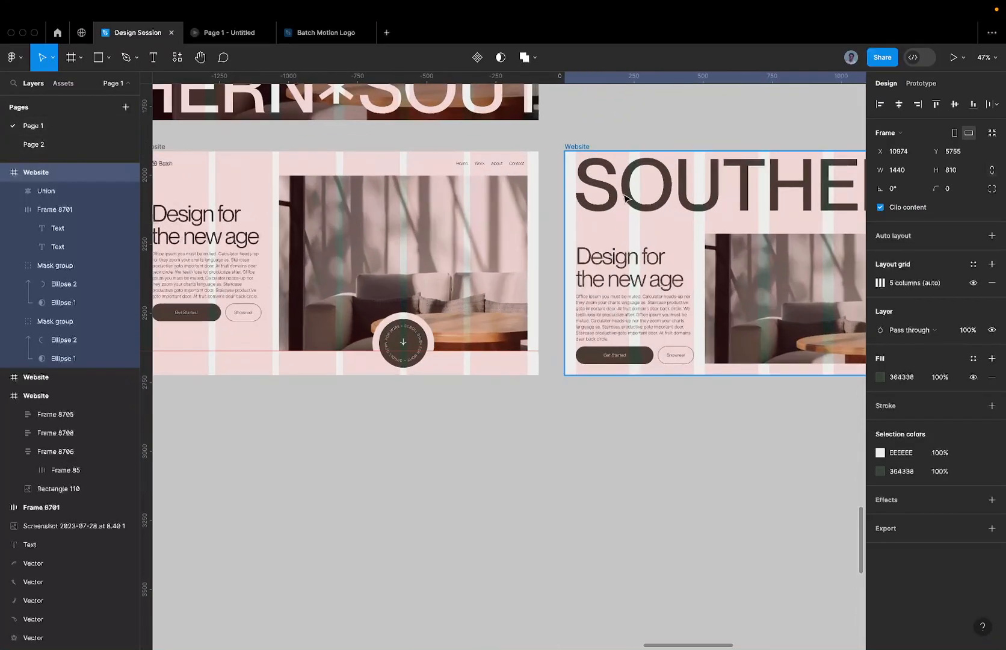
pyautogui.click(574, 149)
pyautogui.scroll(-3, 572, 150)
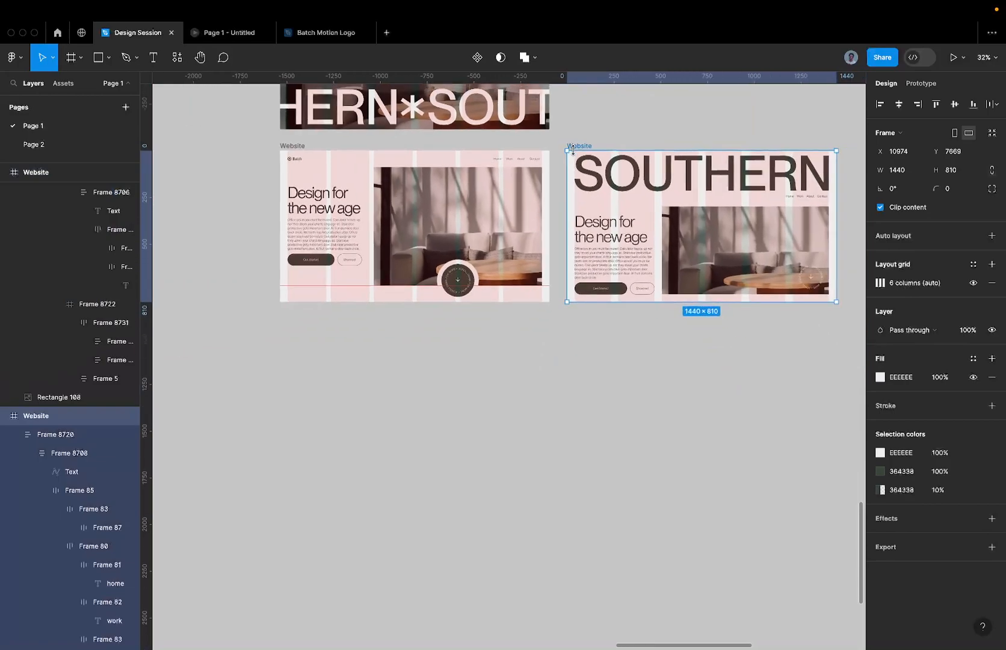
pyautogui.click(60, 143)
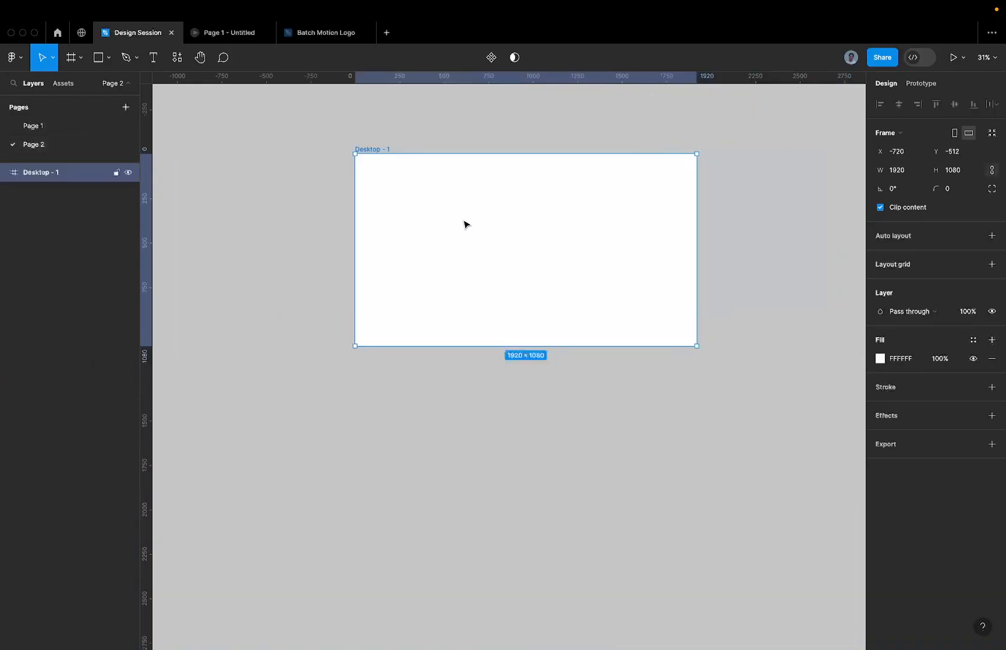
# Step: Add a rectangle inside the Desktop - 1 frame and enlarge it to about 973 × 548
pyautogui.scroll(2, 464, 224)
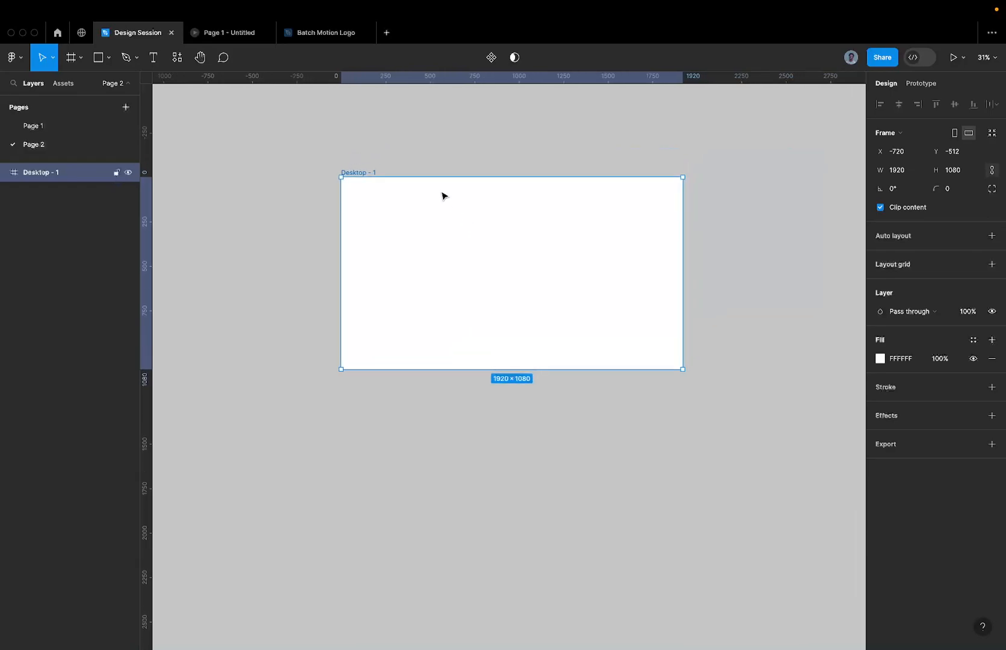
pyautogui.press('r')
pyautogui.click(432, 232)
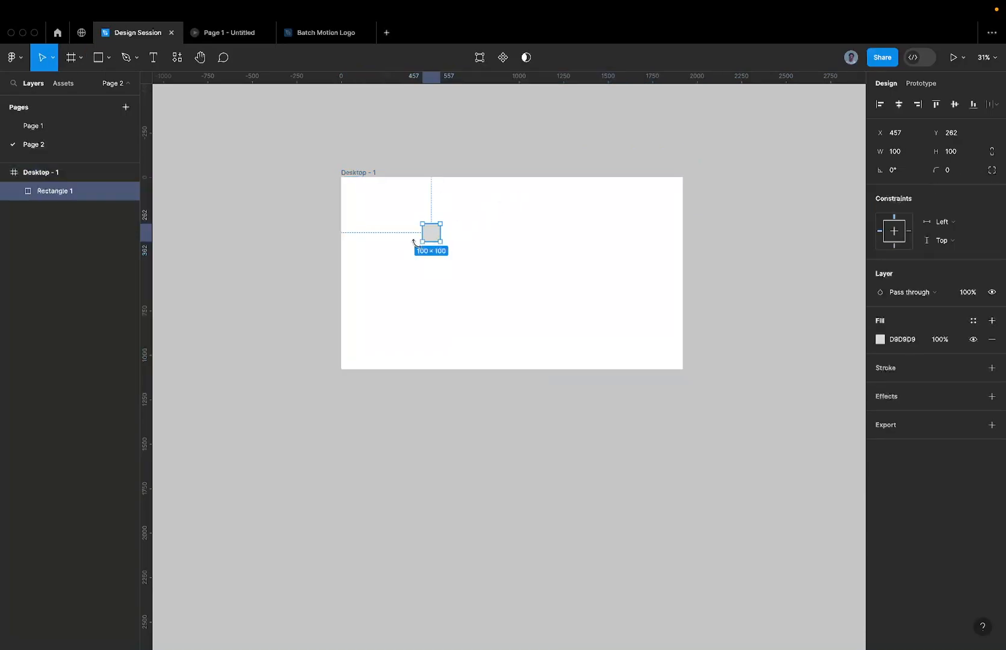
pyautogui.moveTo(440, 224); pyautogui.dragTo(536, 228)
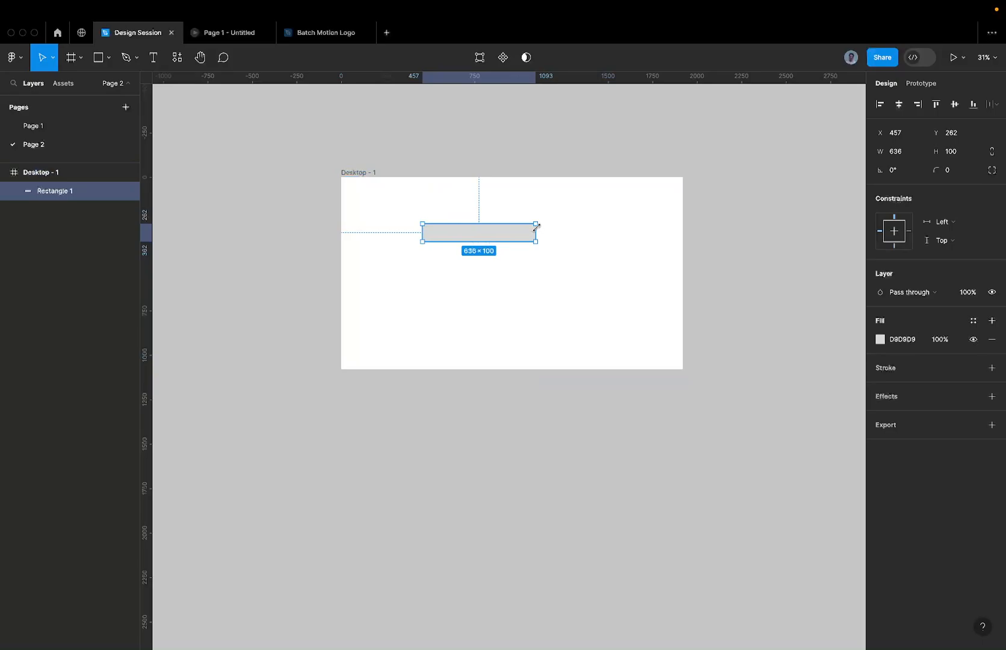
pyautogui.moveTo(536, 233); pyautogui.dragTo(568, 322)
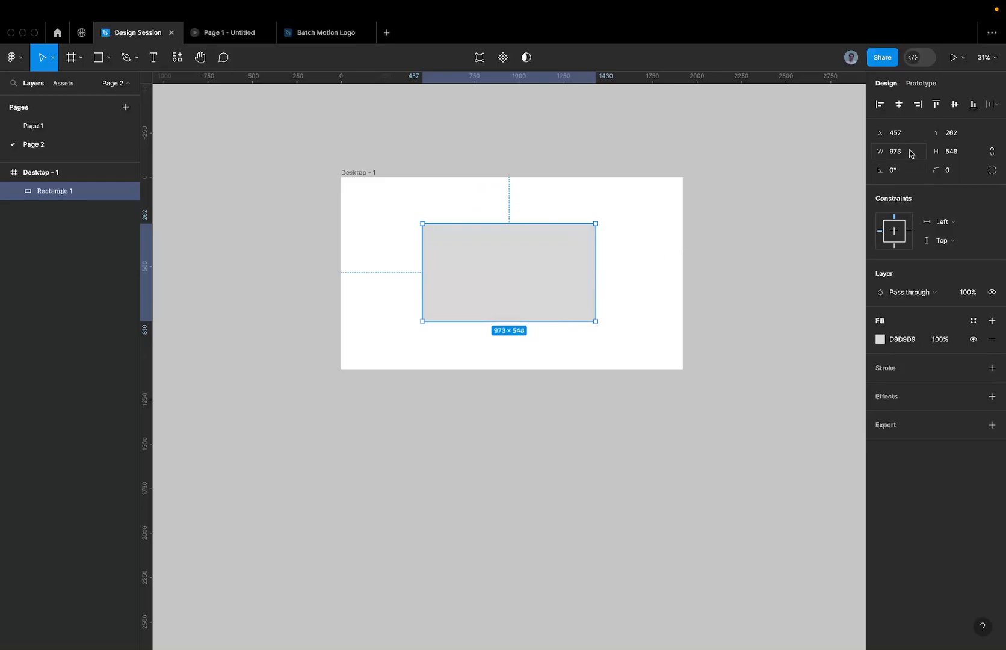
# Step: Centre the rectangle vertically and horizontally in the frame, and delete it
pyautogui.click(954, 104)
pyautogui.click(915, 105)
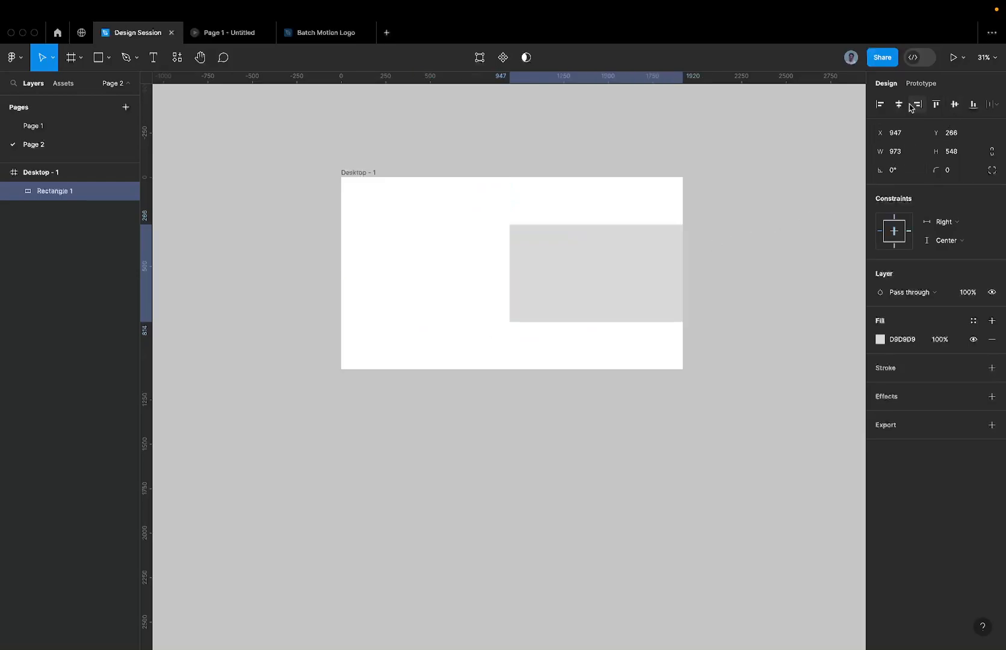
pyautogui.click(900, 104)
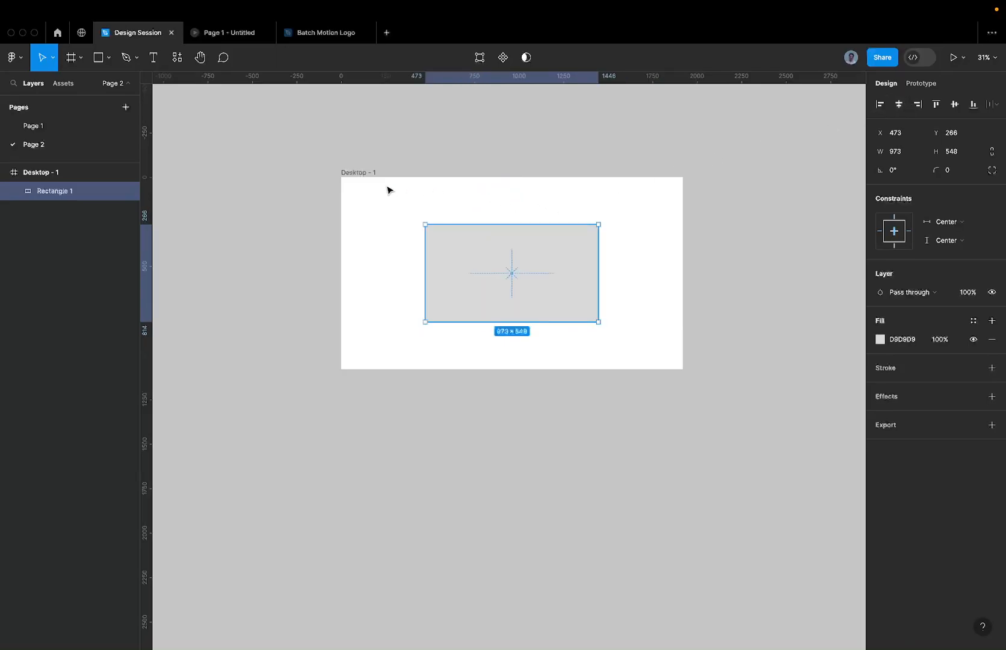
pyautogui.press('BackSpace')
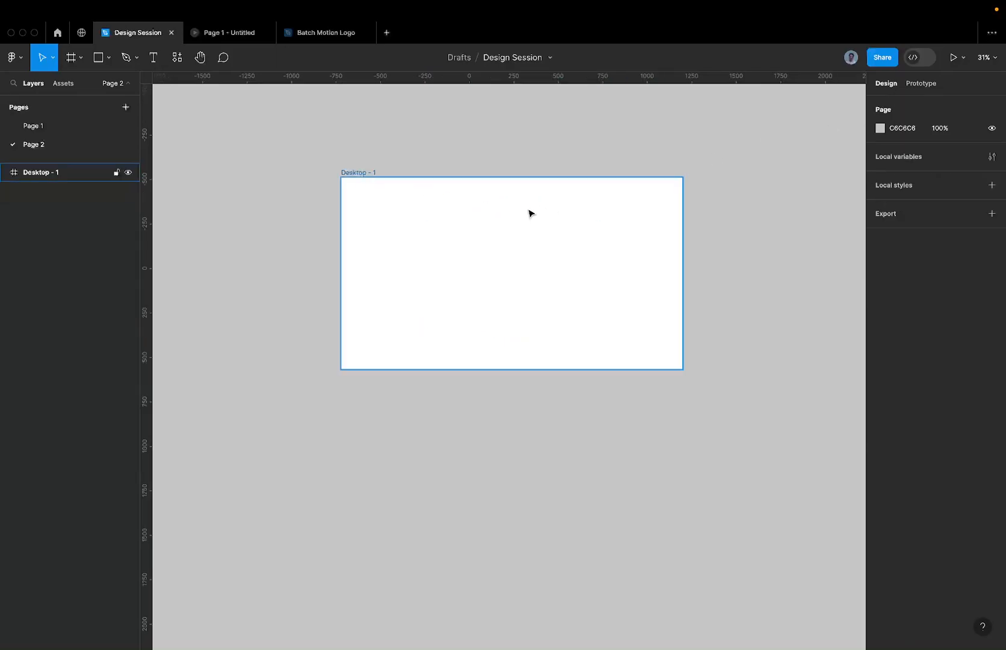
# Step: Add a layout grid to the Desktop - 1 frame and look at its pattern up close
pyautogui.click(369, 173)
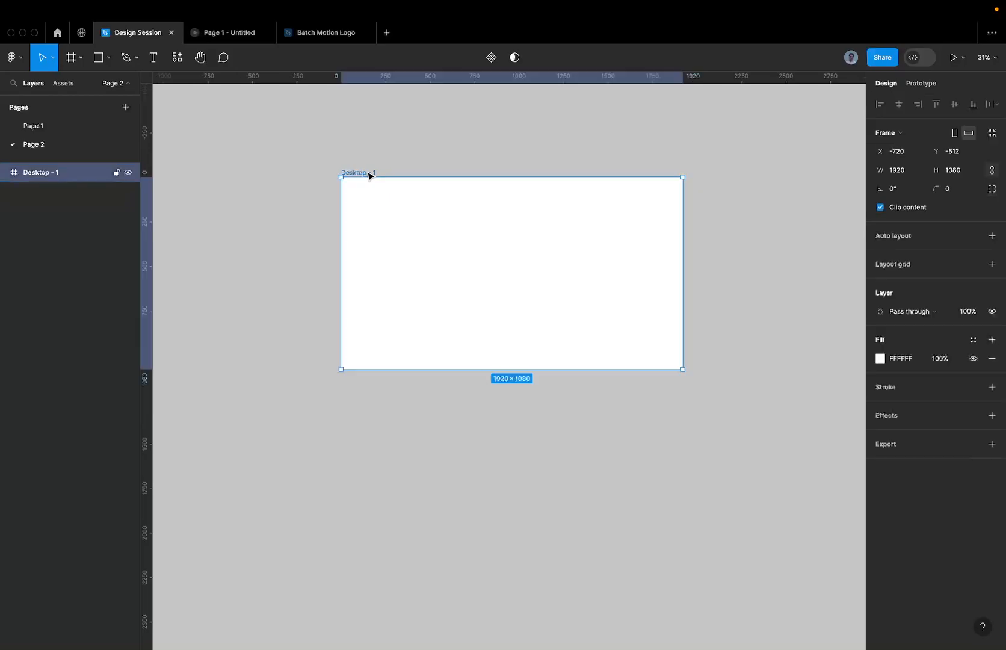
pyautogui.click(992, 264)
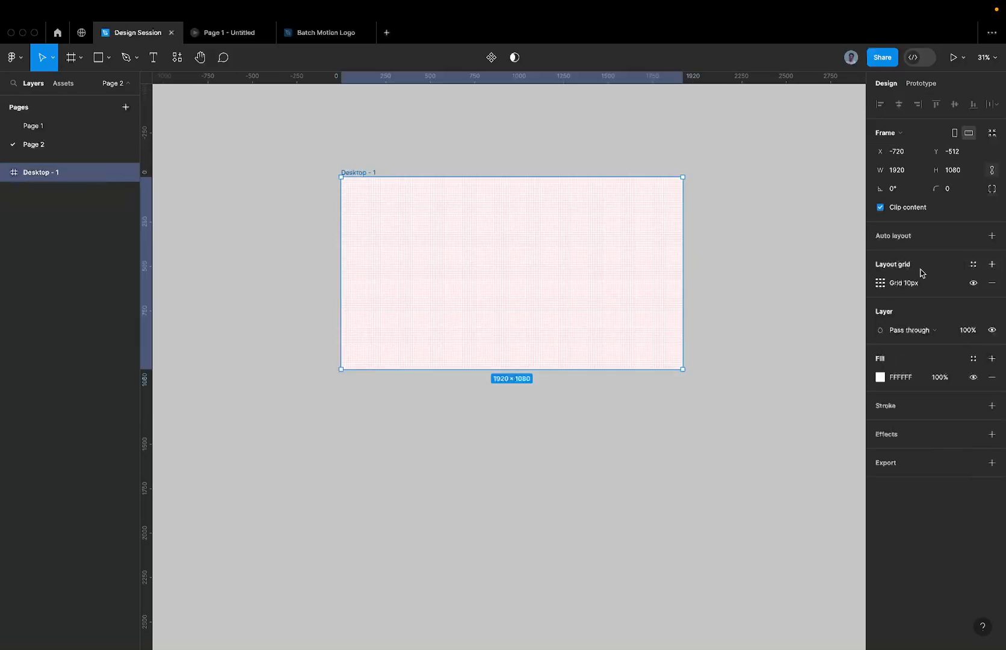
pyautogui.scroll(5, 555, 232)
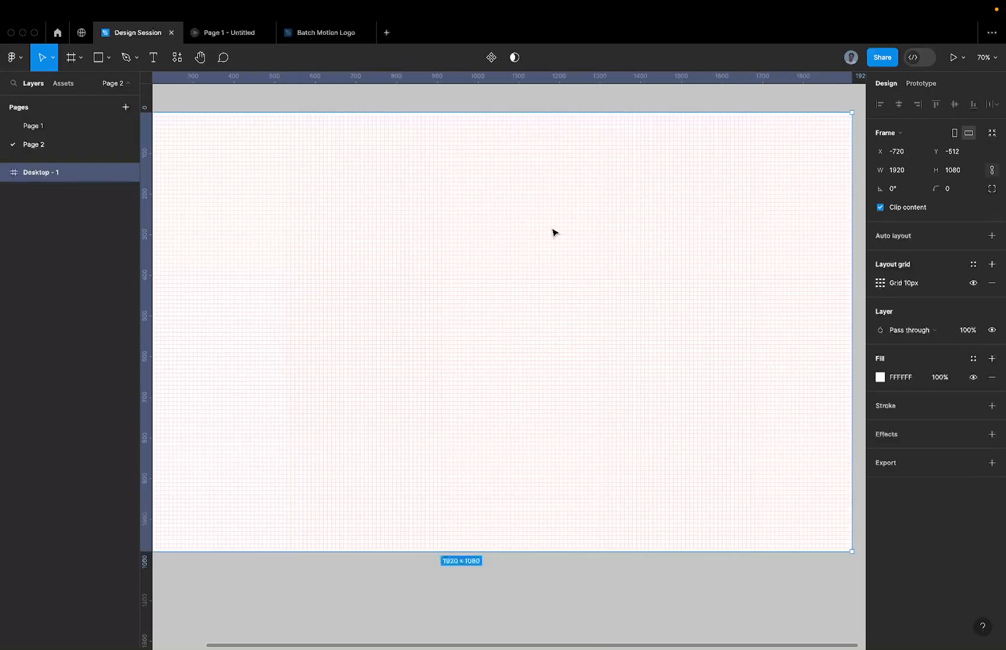
pyautogui.scroll(-3, 554, 231)
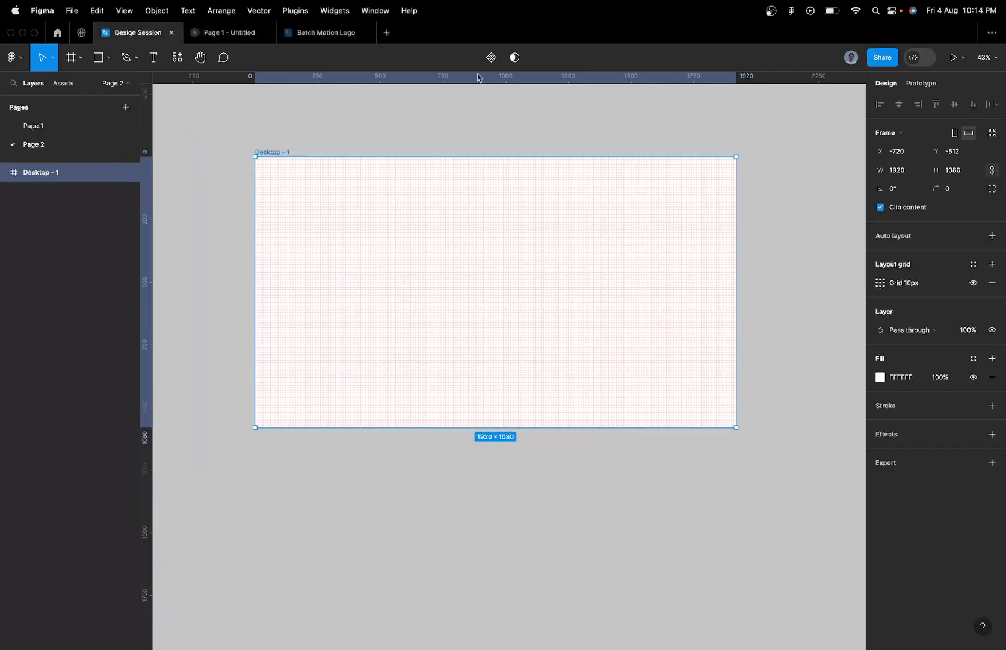
# Step: Change the frame's layout grid type from Grid to Columns
pyautogui.click(880, 282)
pyautogui.click(747, 287)
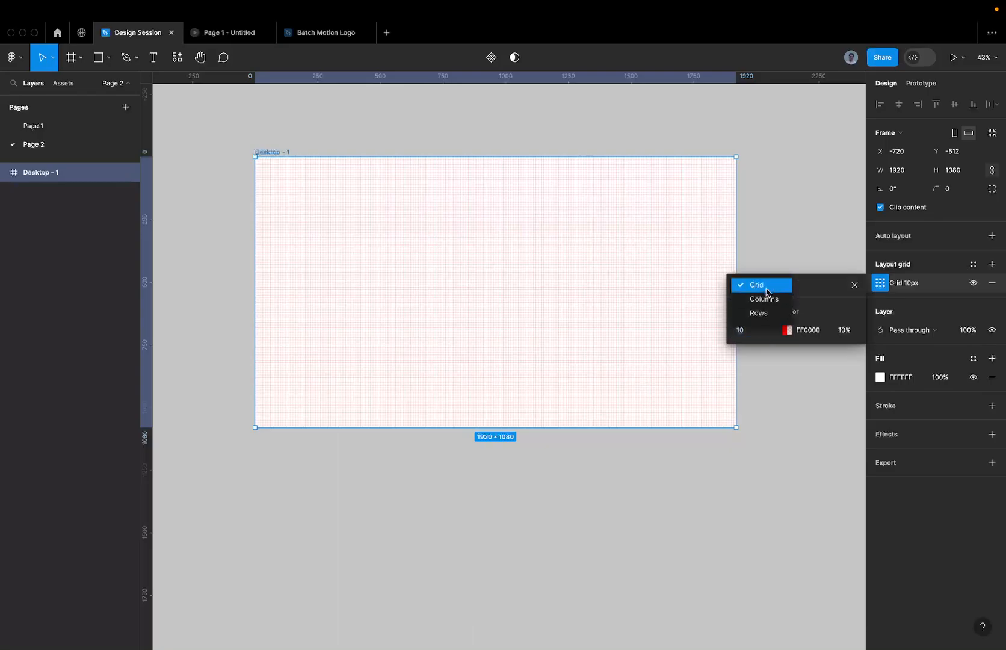
pyautogui.click(885, 286)
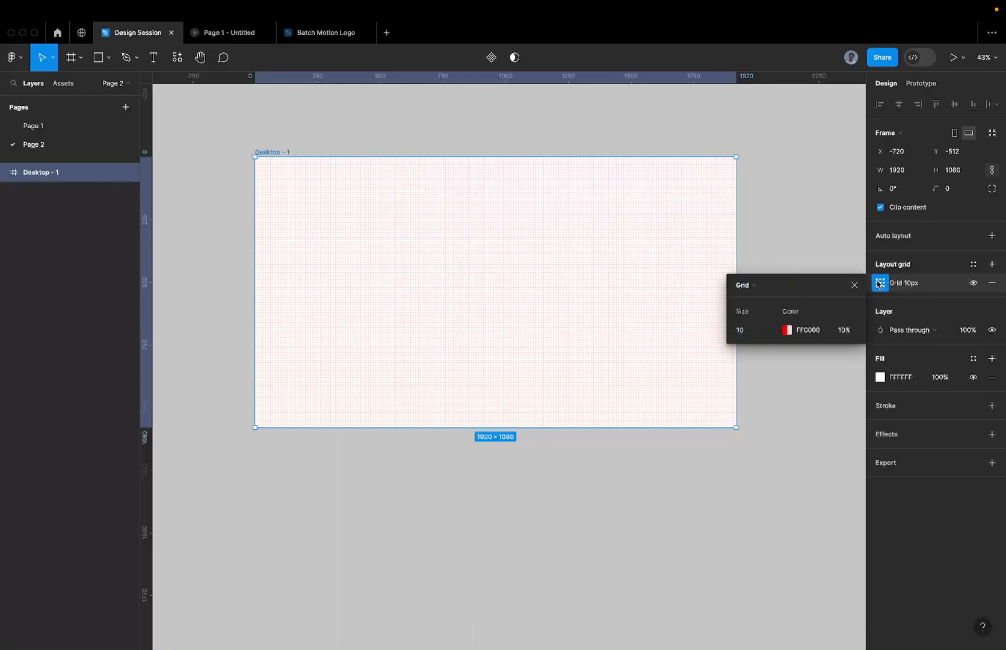
pyautogui.click(881, 283)
pyautogui.click(880, 283)
pyautogui.click(767, 294)
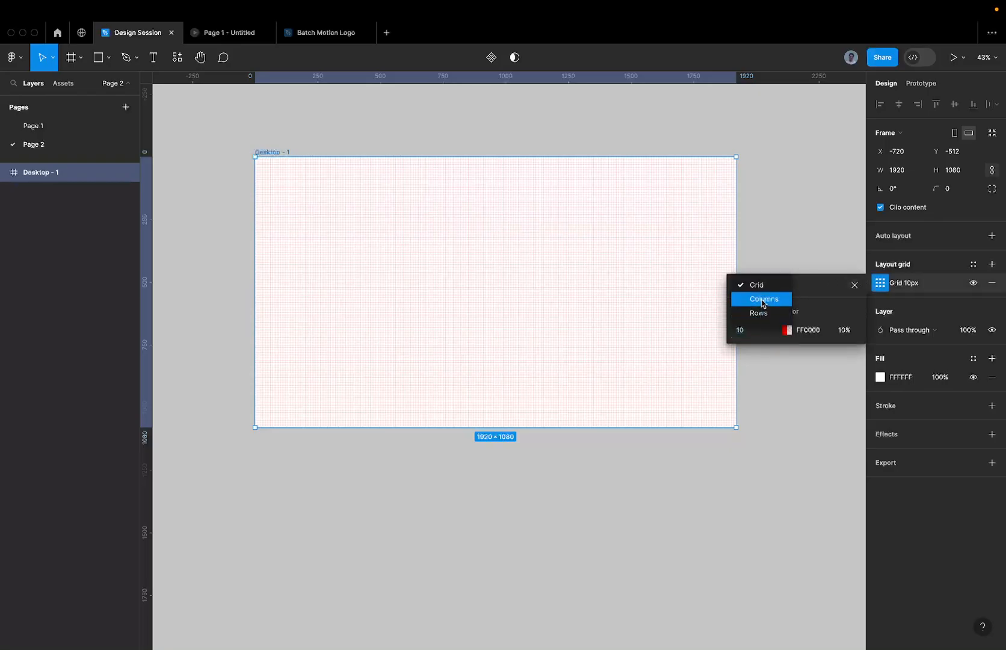
pyautogui.click(762, 297)
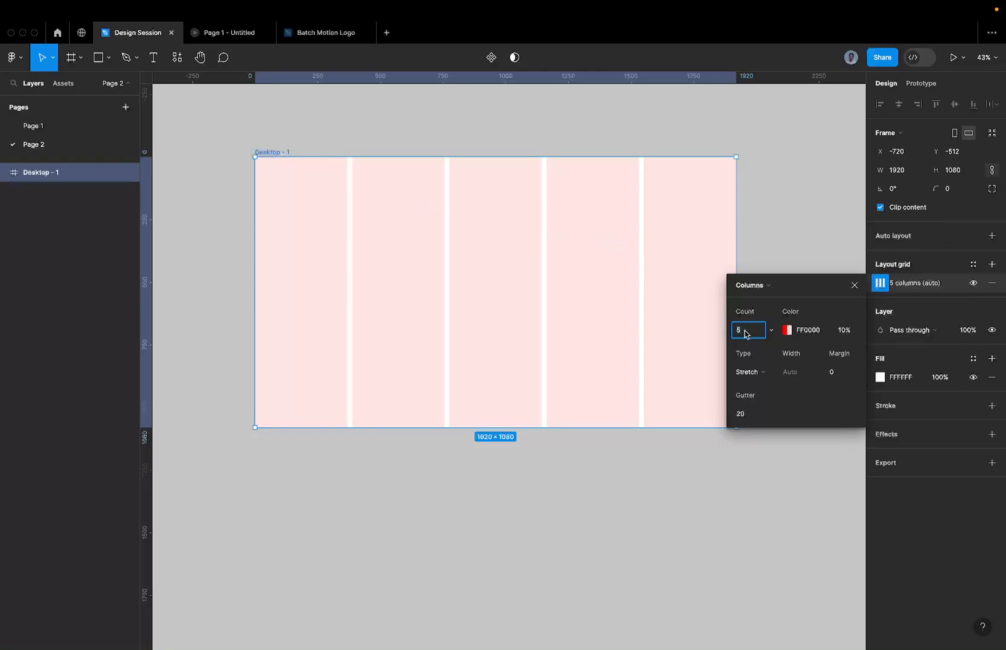
# Step: Set the column grid's count to 6 and its margin to 40
pyautogui.write('6')
pyautogui.press('Return')
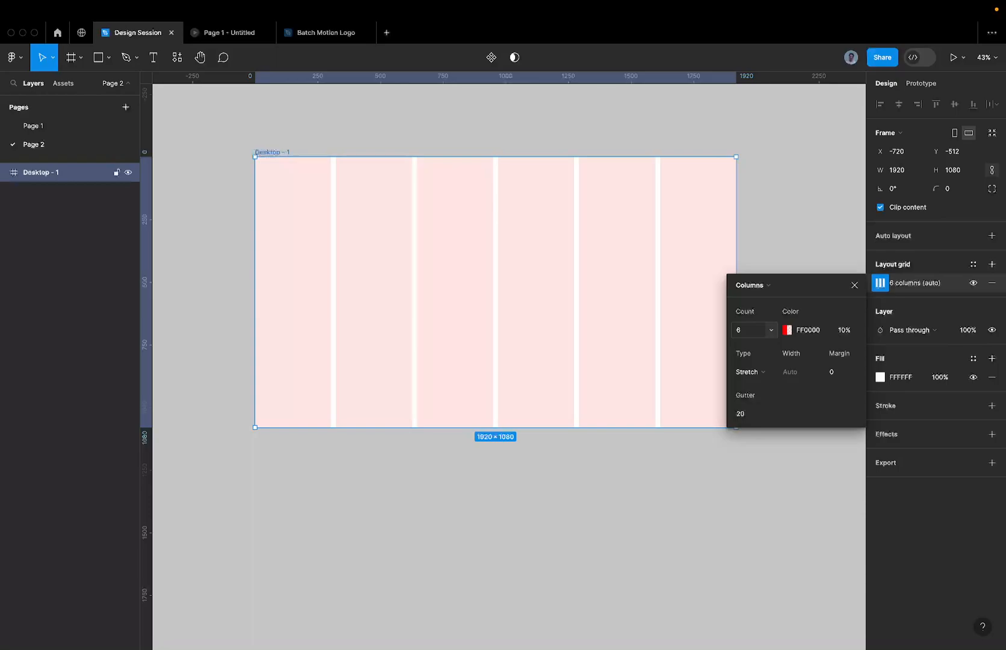
pyautogui.click(764, 330)
pyautogui.click(839, 372)
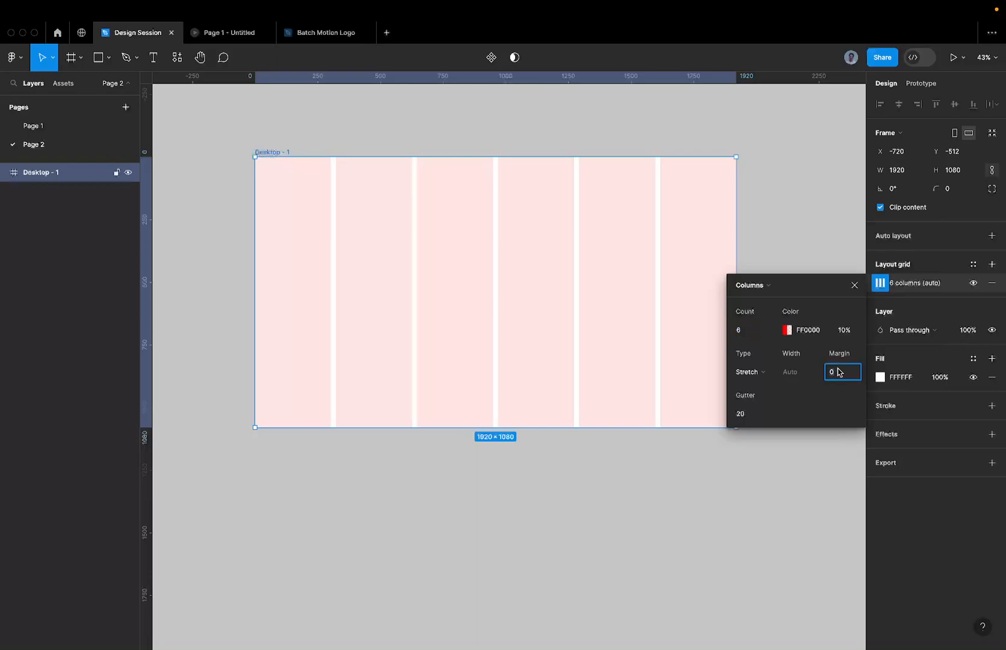
pyautogui.write('40')
pyautogui.press('Return')
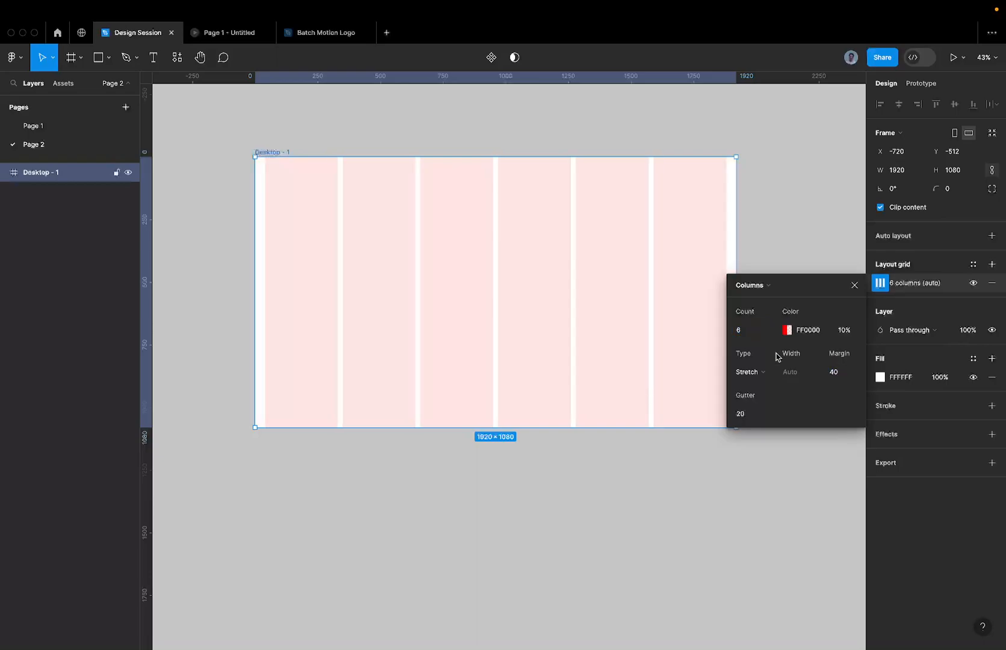
# Step: Examine the edge spacing of the SOUTHERN website's hero content against its column grid on Page 1, and return to Page 2
pyautogui.click(72, 126)
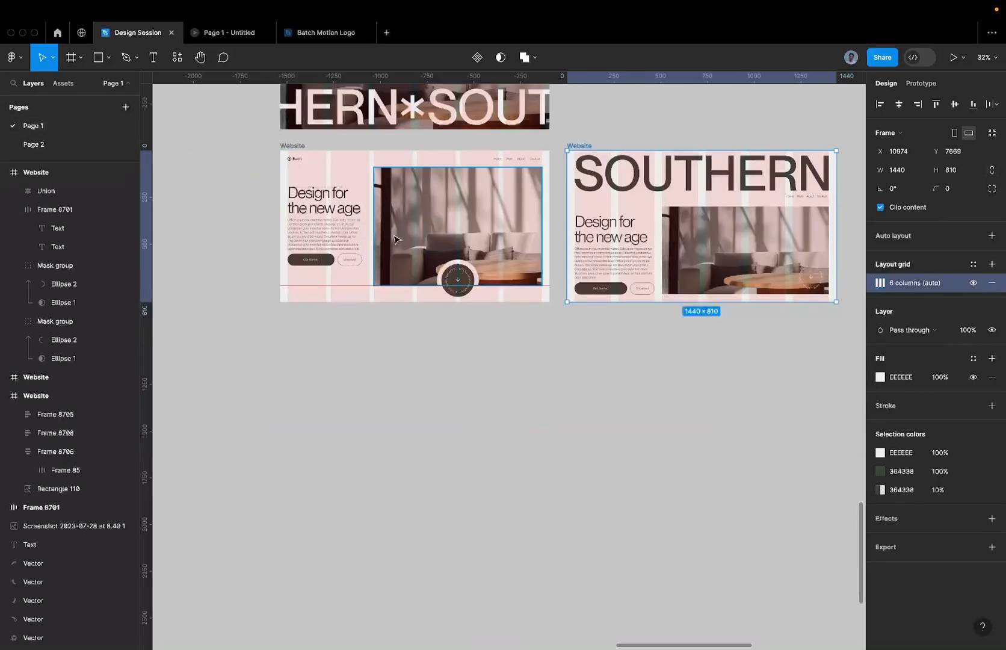
pyautogui.click(590, 225)
pyautogui.scroll(5, 590, 224)
pyautogui.click(589, 225)
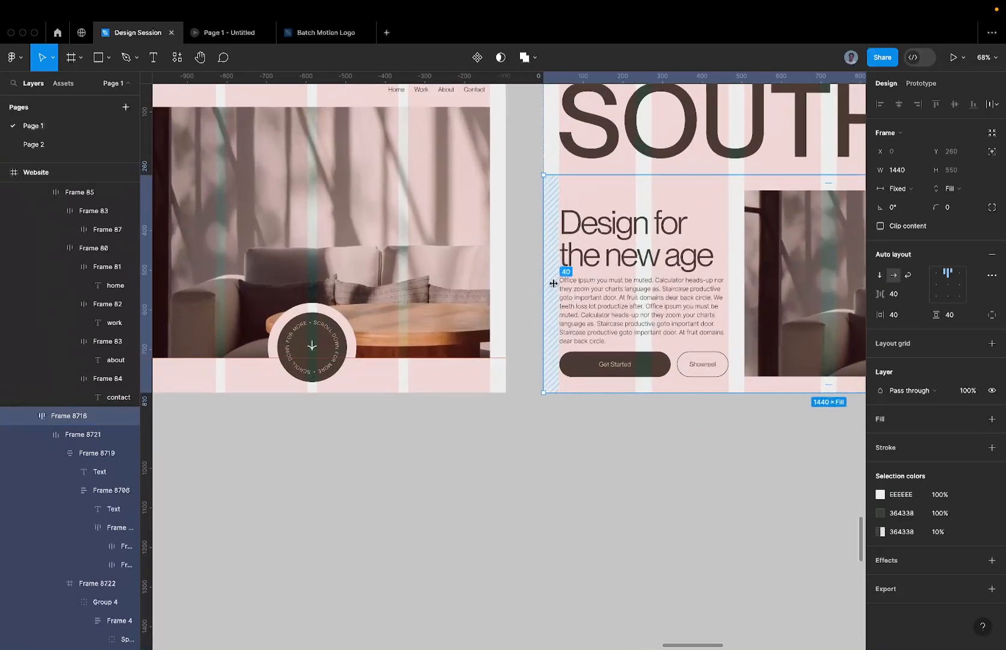
pyautogui.hotkey('shift', 'Return')
pyautogui.hotkey('shift', 'Return')
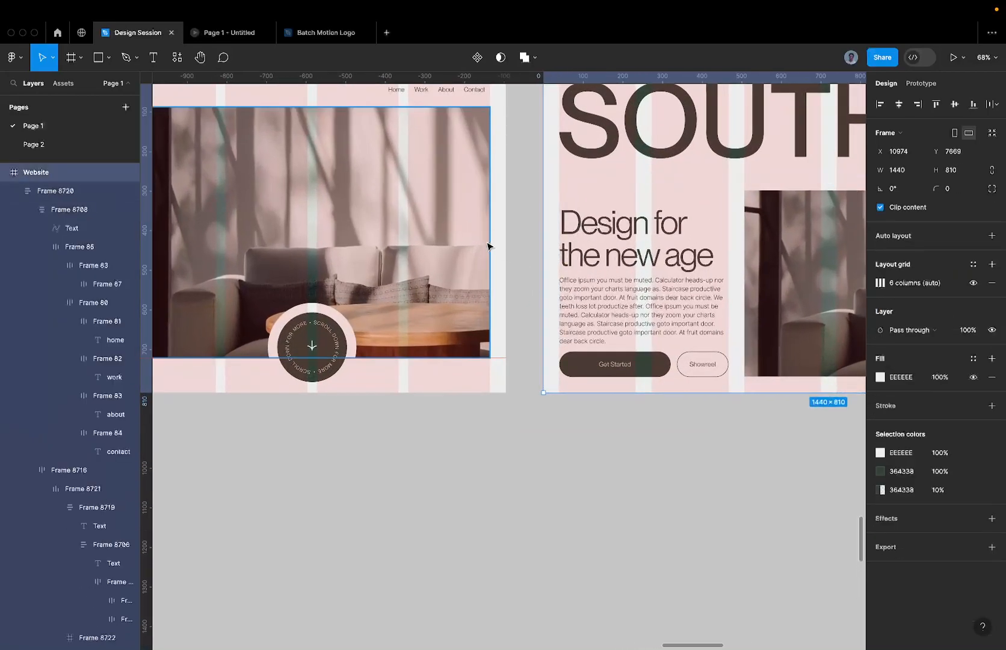
pyautogui.press('pagedown')
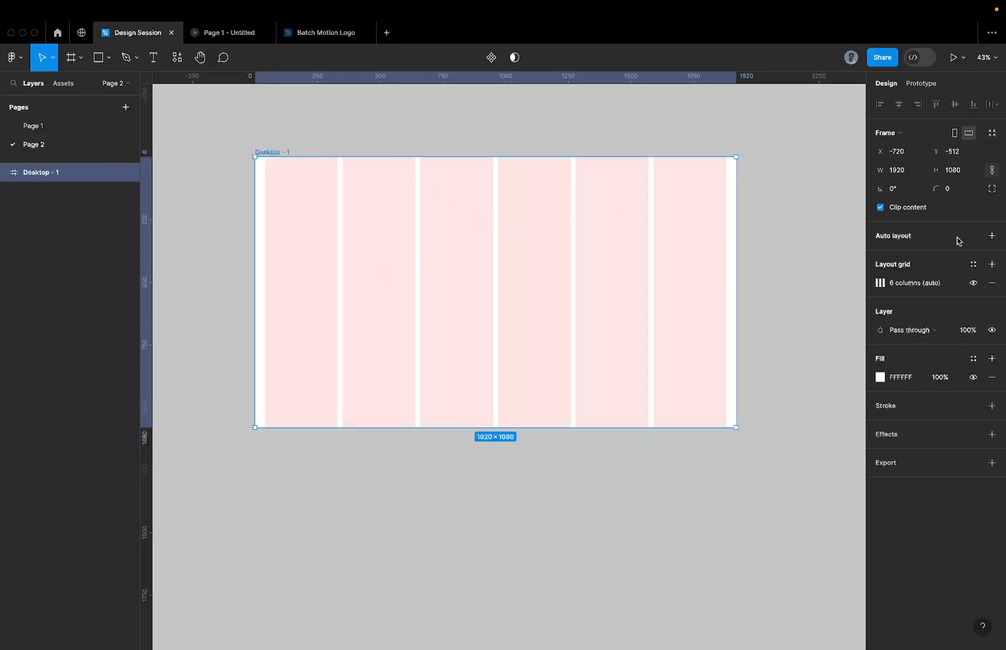
# Step: Set the gutter of the Desktop - 1 frame's column grid to 40, and activate the Rectangle tool
pyautogui.click(880, 283)
pyautogui.click(841, 369)
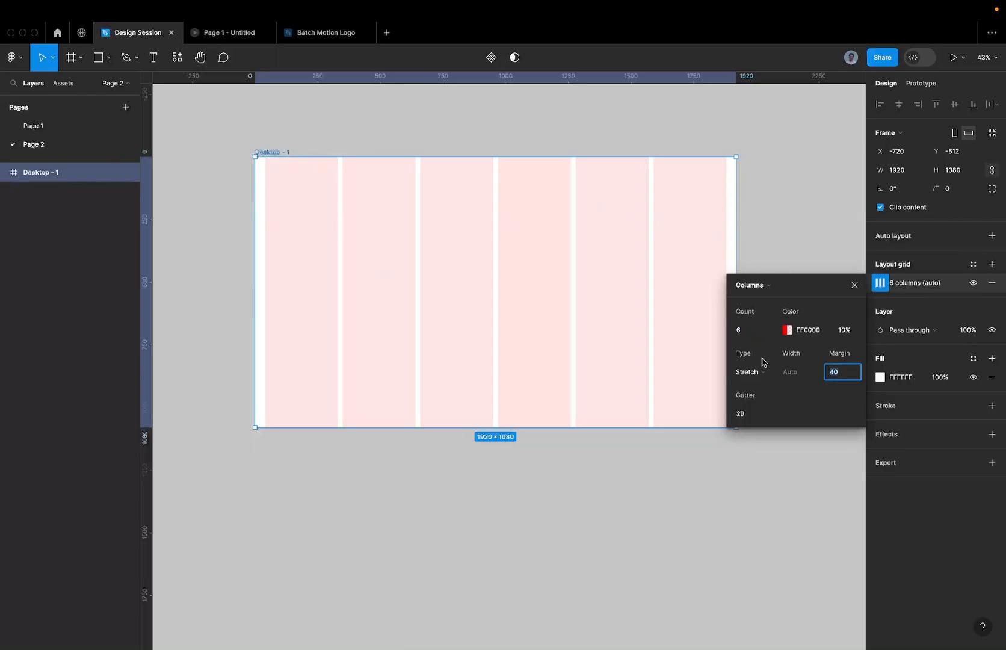
pyautogui.click(746, 414)
pyautogui.write('4')
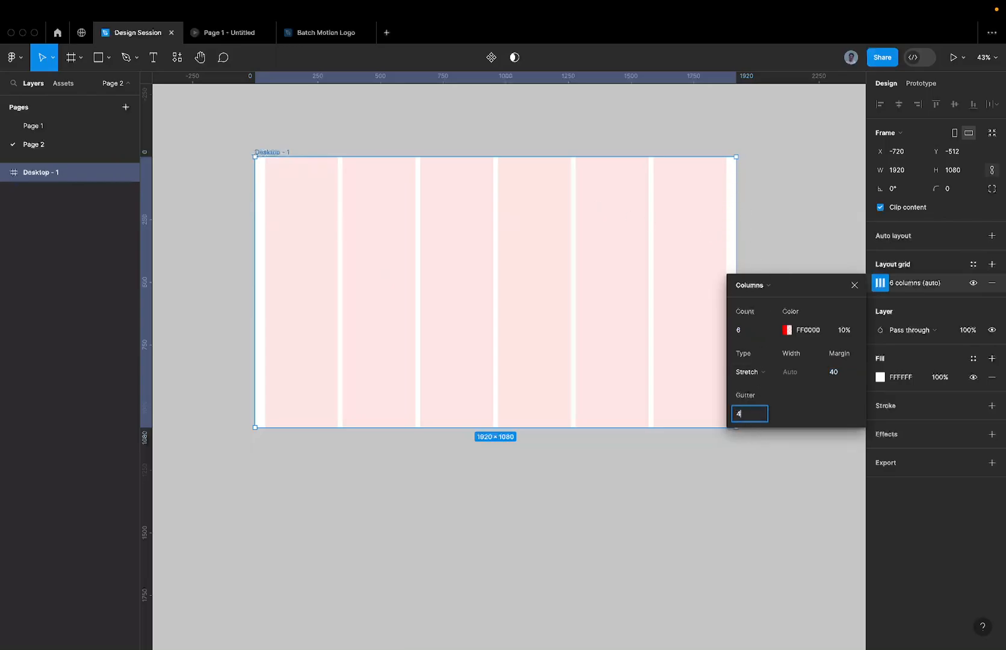
pyautogui.write('0')
pyautogui.press('Return')
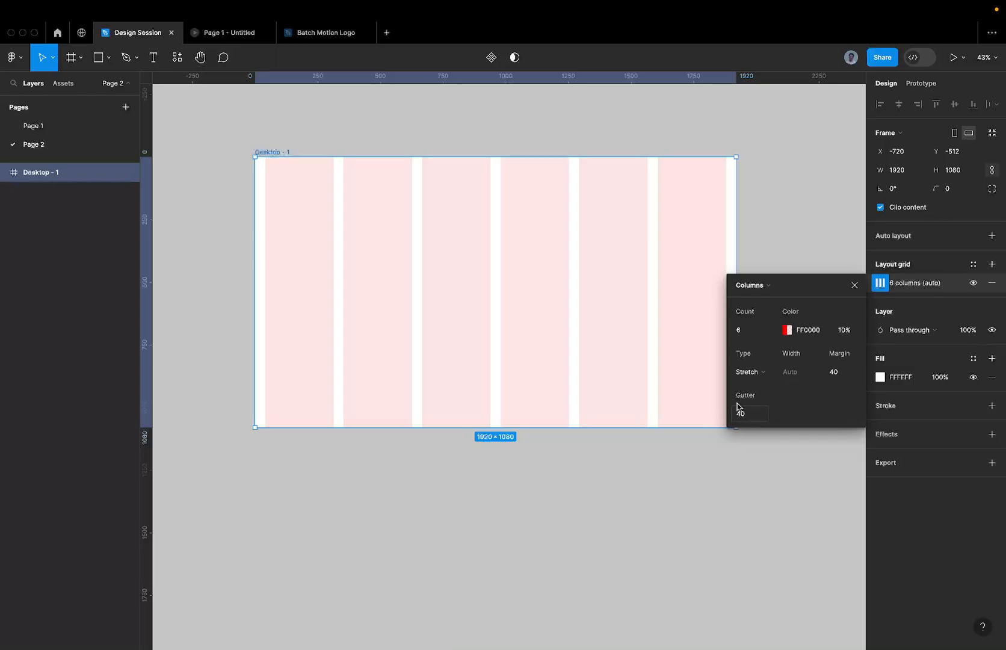
pyautogui.scroll(2, 687, 309)
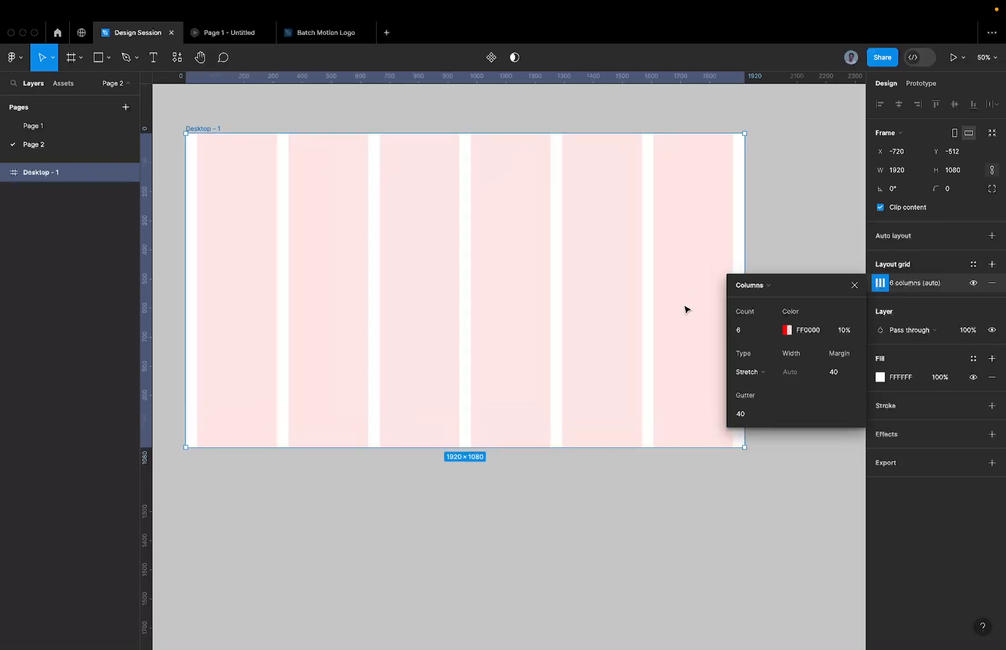
pyautogui.scroll(-1, 687, 309)
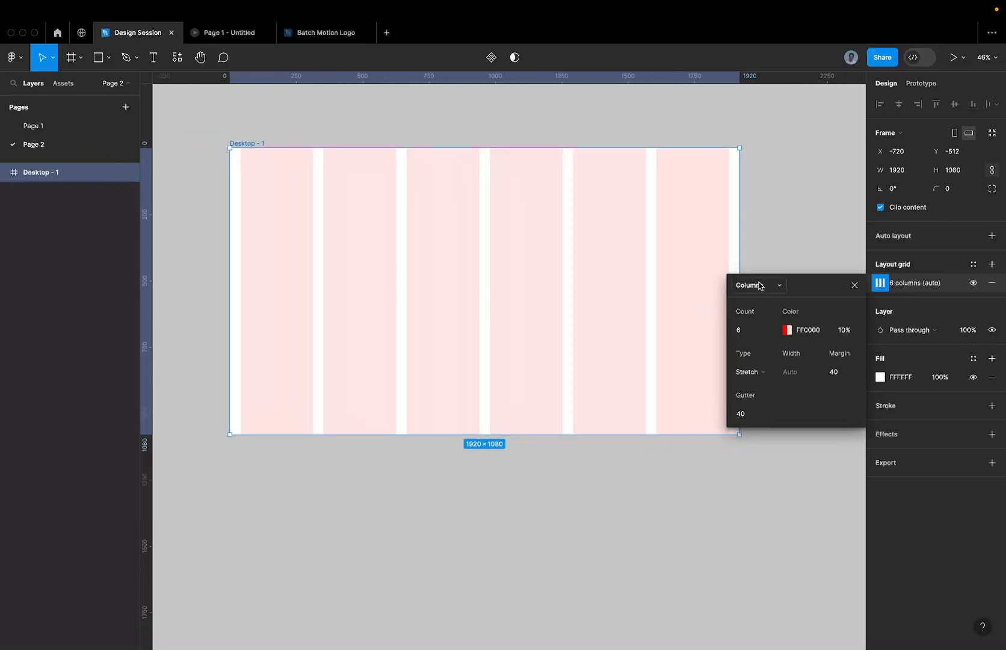
pyautogui.click(855, 285)
pyautogui.press('r')
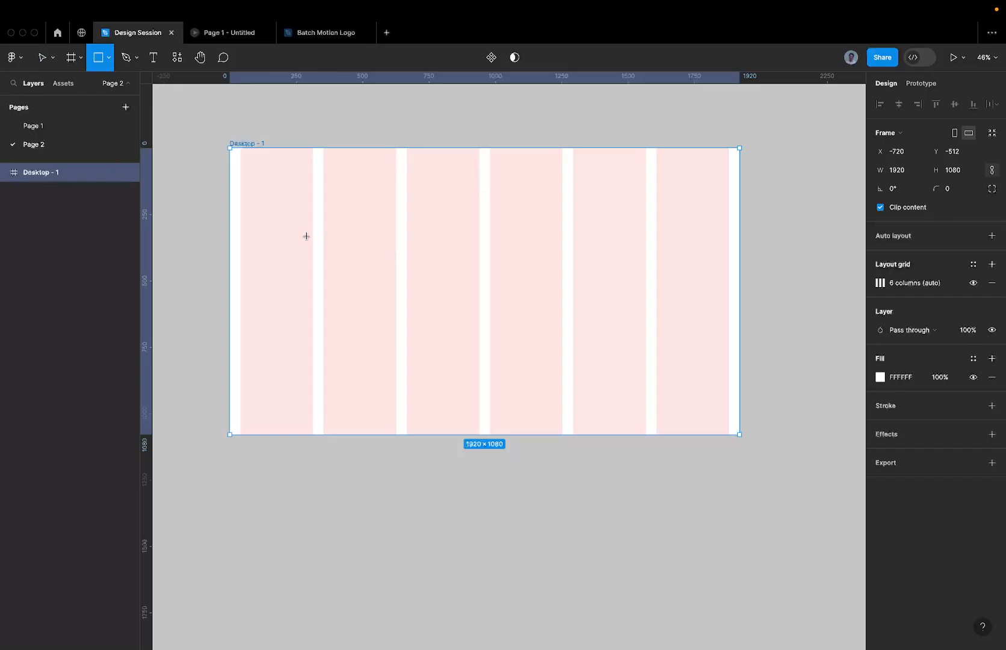
pyautogui.scroll(4, 253, 224)
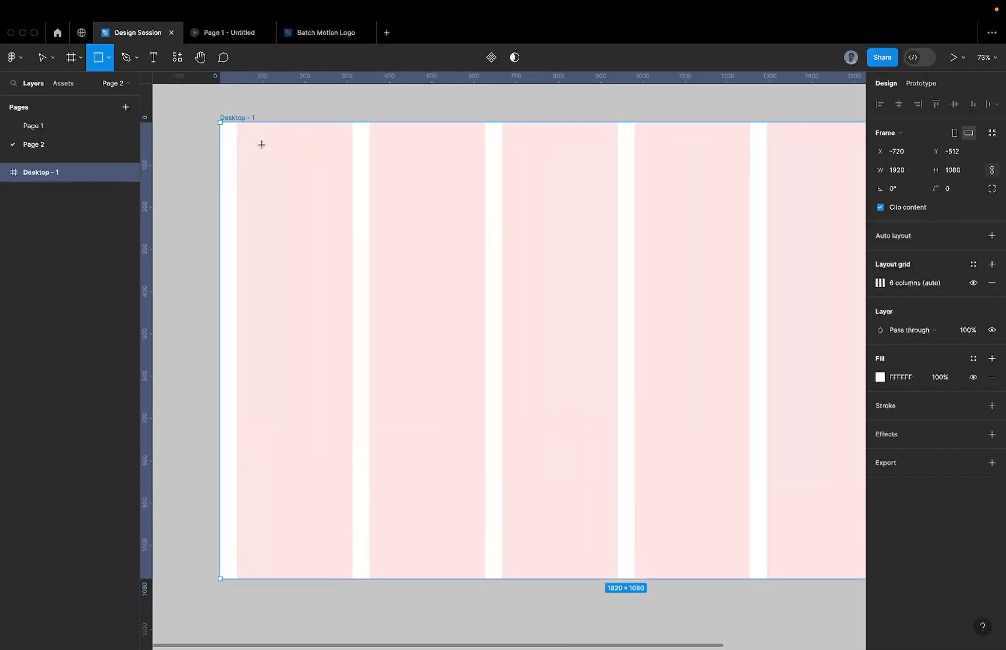
# Step: Try out other colours for the column grid, starting with dark 361515, and undo the colour changes
pyautogui.click(879, 283)
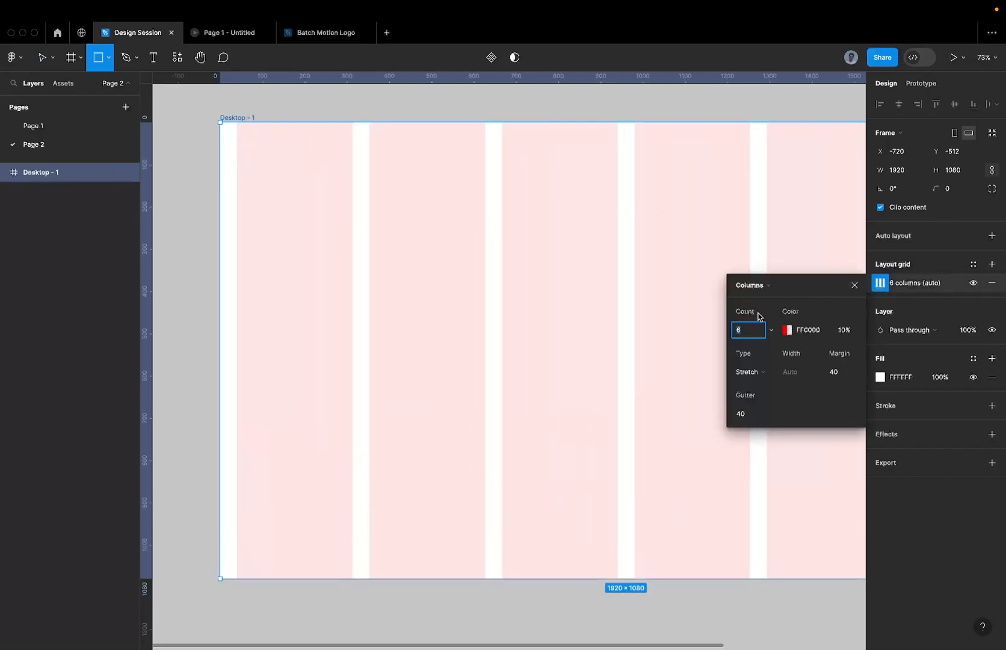
pyautogui.click(788, 330)
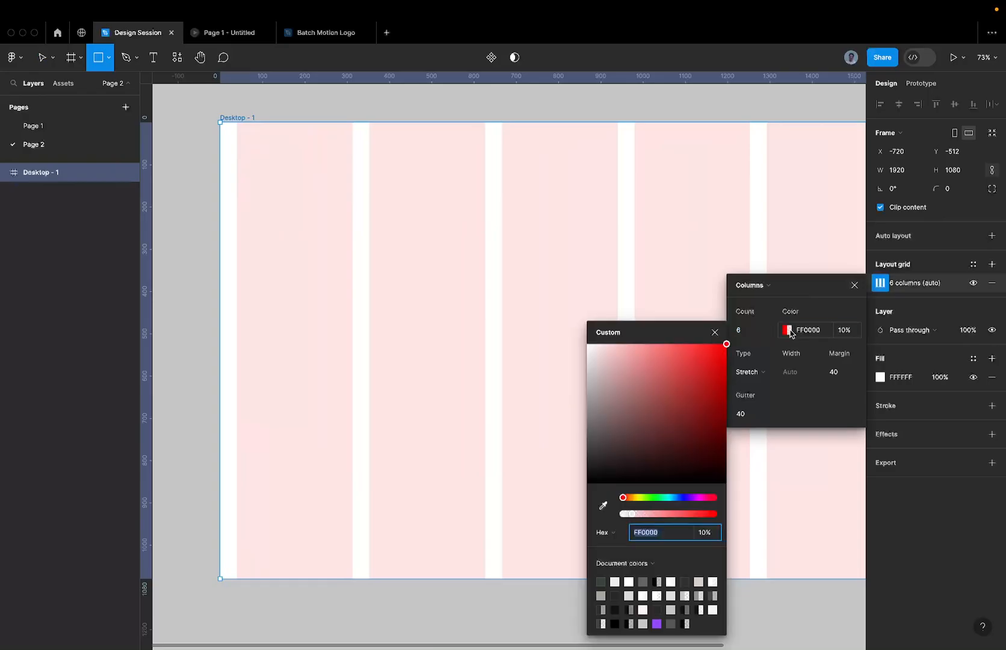
pyautogui.moveTo(669, 387); pyautogui.dragTo(672, 455)
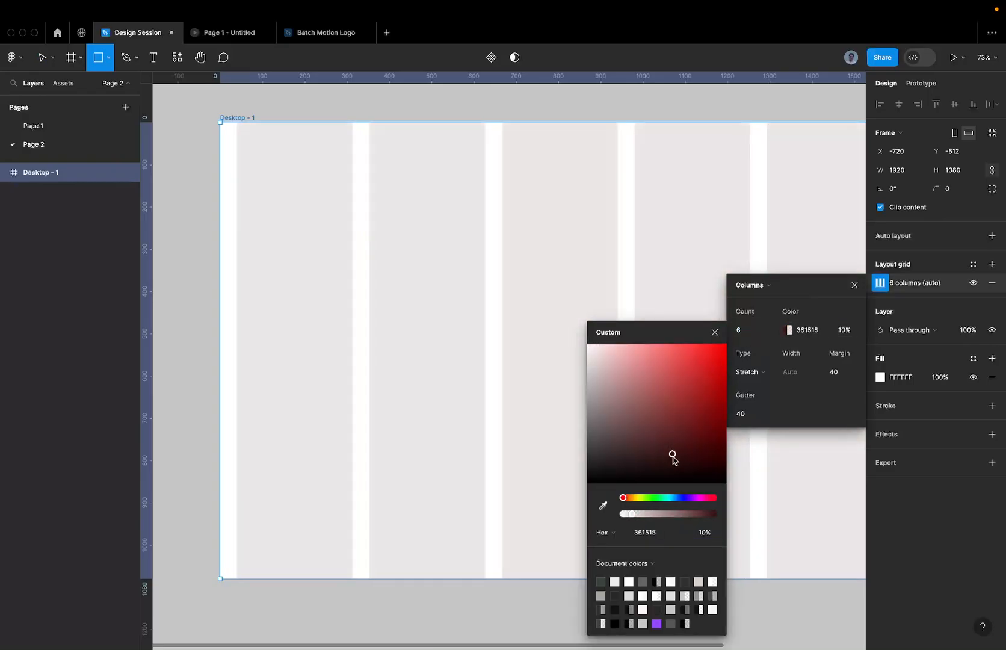
pyautogui.click(658, 498)
pyautogui.click(707, 358)
pyautogui.press('super+z')
pyautogui.press('super+z')
# Step: Place a 100 × 100 rectangle in the frame and extend it to the first column's left edge, making it 624 wide
pyautogui.click(480, 219)
pyautogui.scroll(-3, 480, 219)
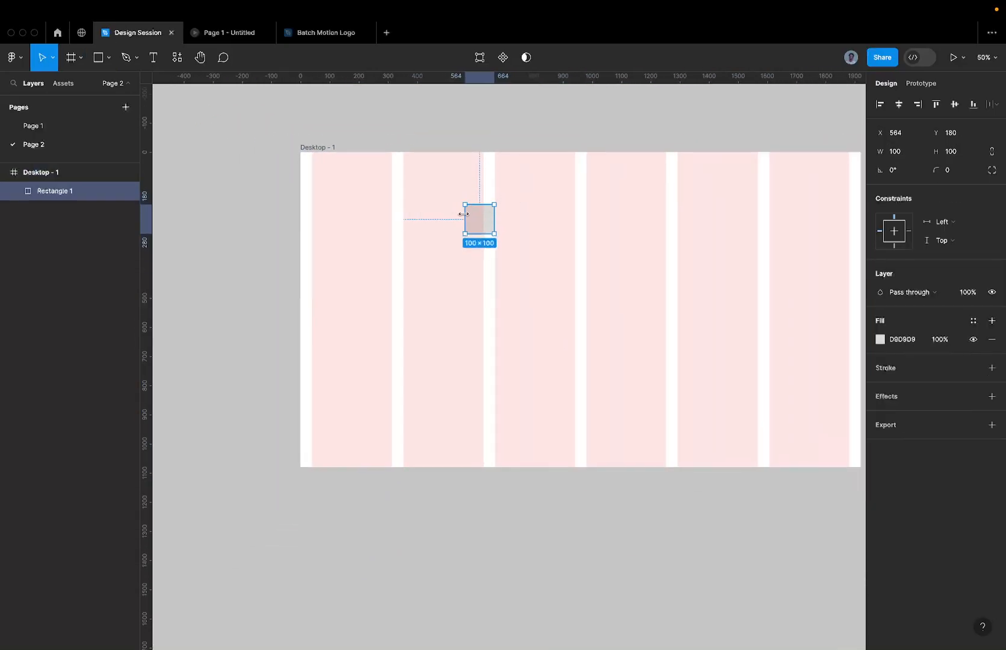
pyautogui.moveTo(463, 214); pyautogui.dragTo(312, 224)
pyautogui.scroll(3, 311, 224)
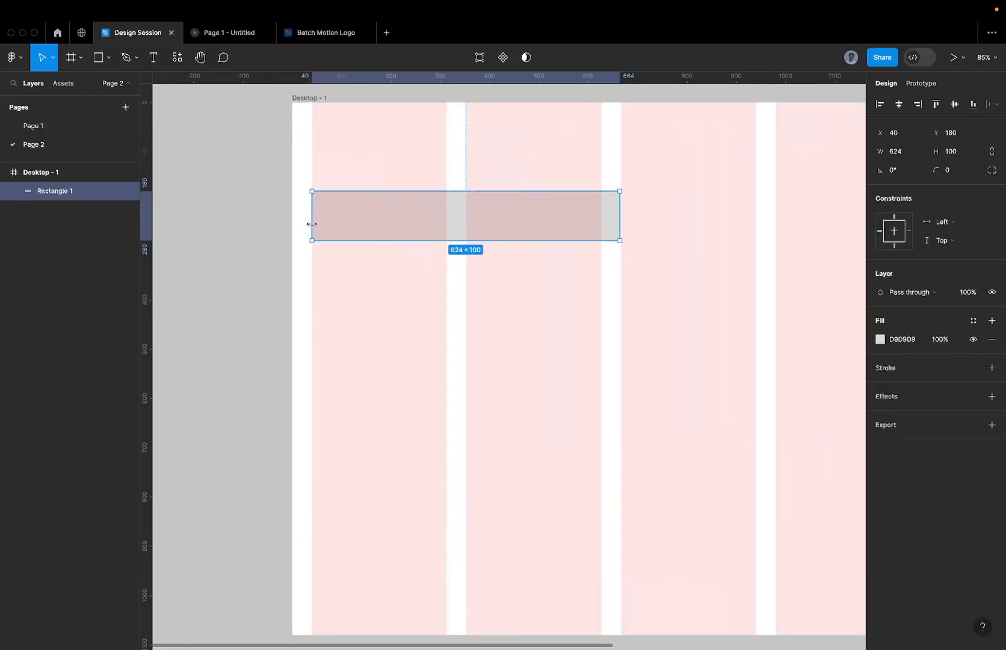
pyautogui.scroll(-2, 616, 207)
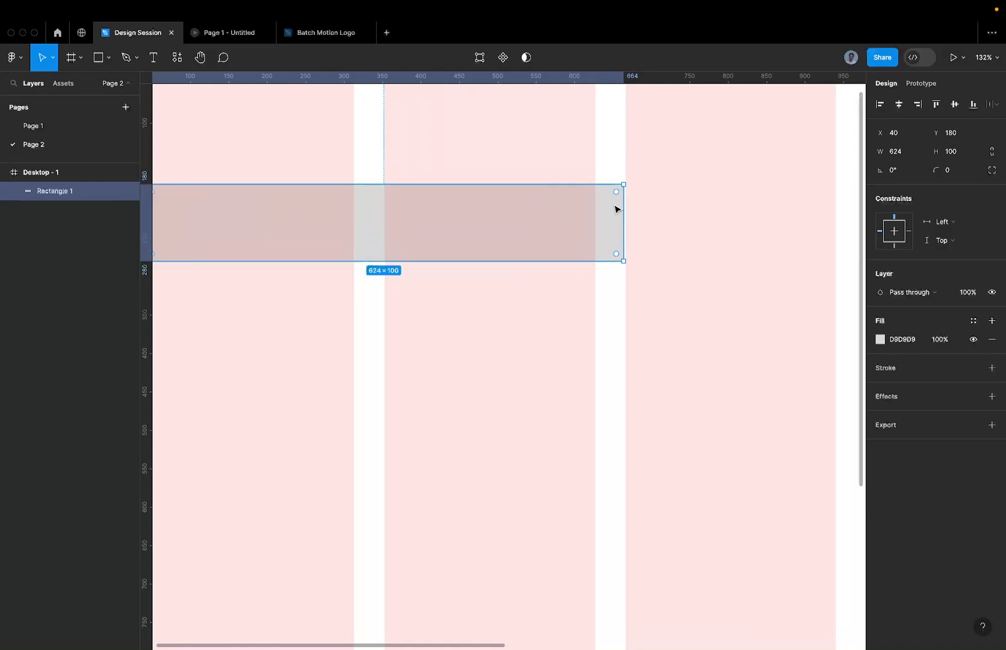
# Step: Resize the rectangle to 587 × 702 so that it spans exactly the first two columns
pyautogui.moveTo(617, 205); pyautogui.dragTo(552, 373)
pyautogui.scroll(-4, 604, 204)
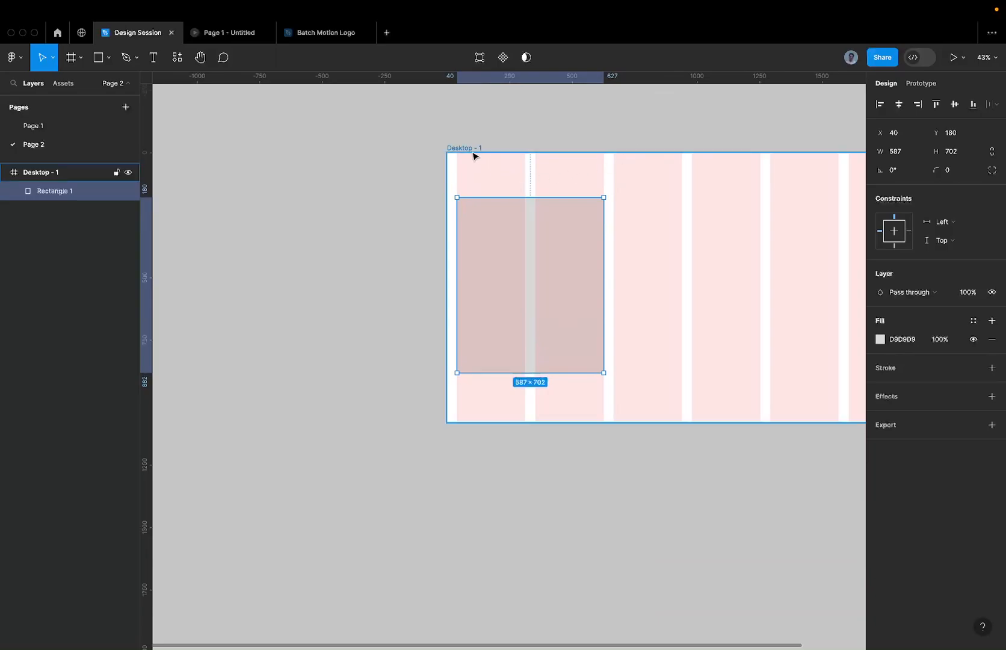
pyautogui.hscroll(3, 656, 252)
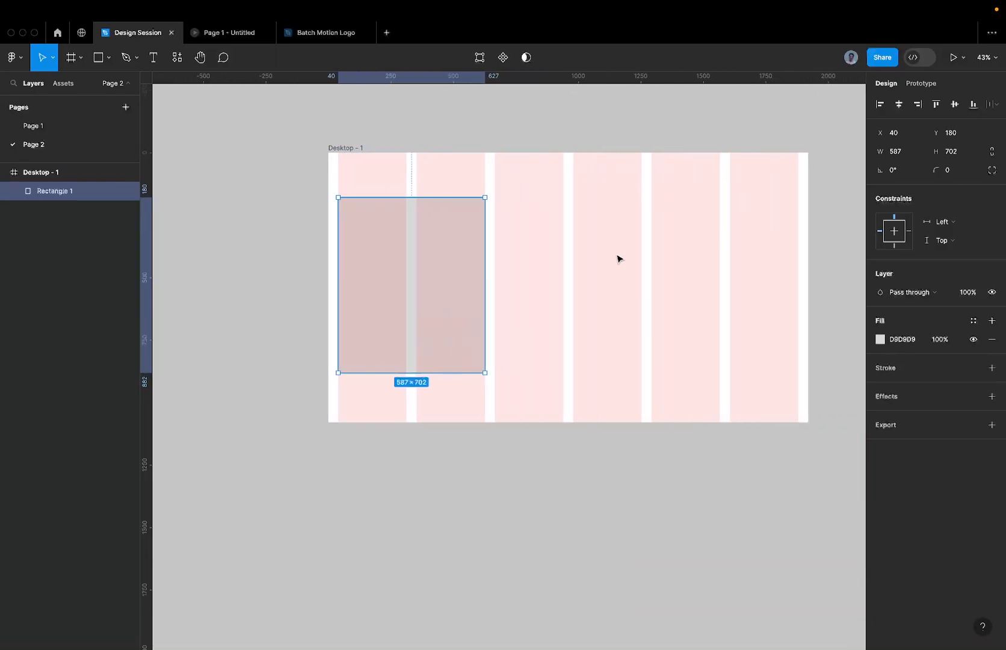
# Step: Narrow the rectangle to 313 so it ends at the second column's start, and inspect how it covers the gutter
pyautogui.moveTo(483, 268); pyautogui.dragTo(416, 268)
pyautogui.press('+')
pyautogui.scroll(2, 419, 268)
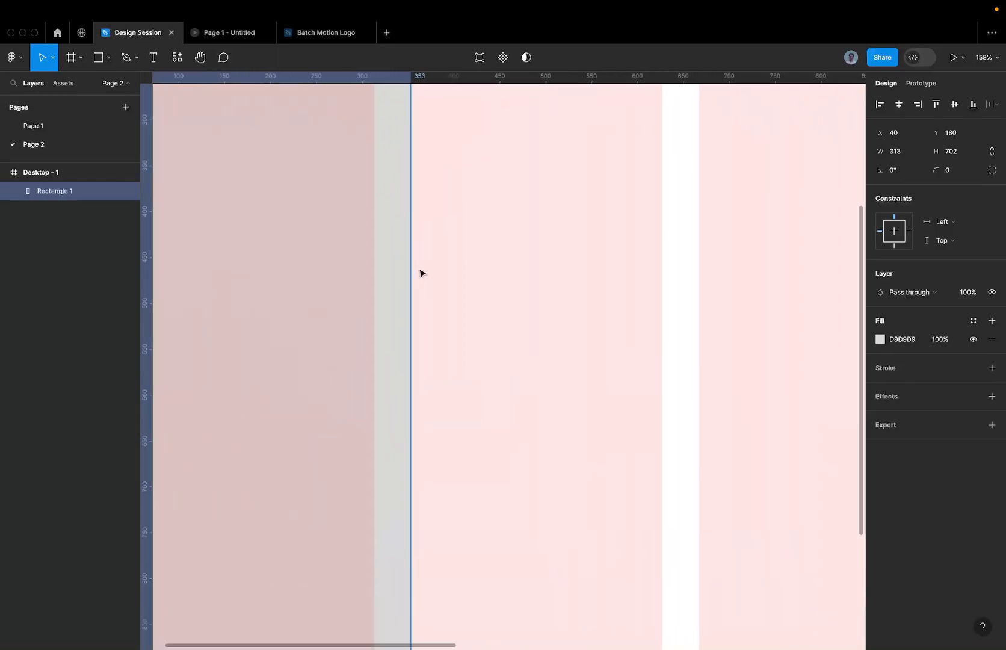
pyautogui.scroll(-3, 419, 269)
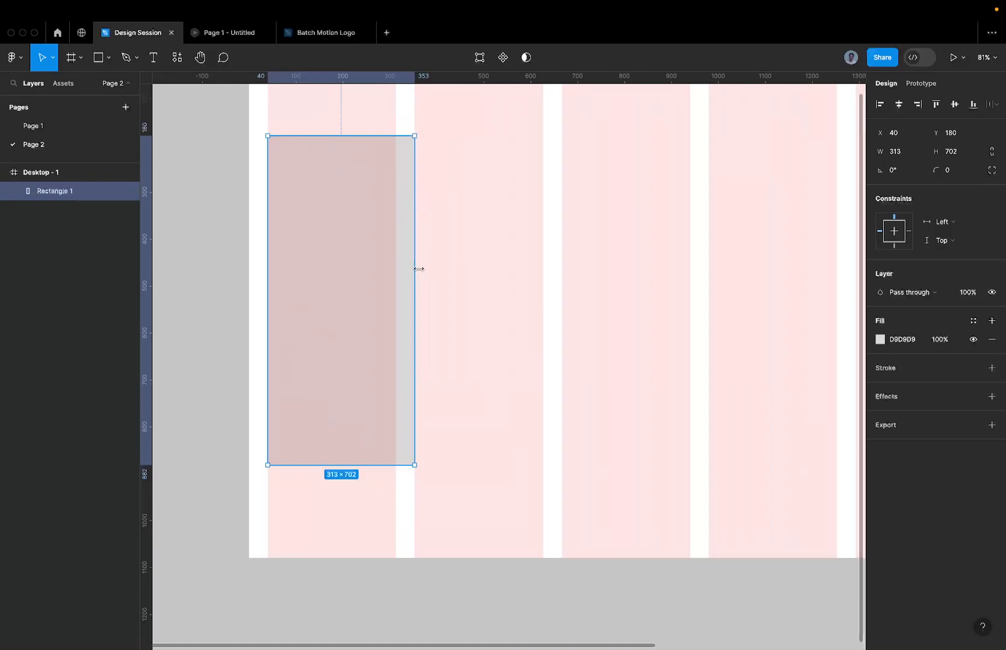
pyautogui.scroll(3, 419, 268)
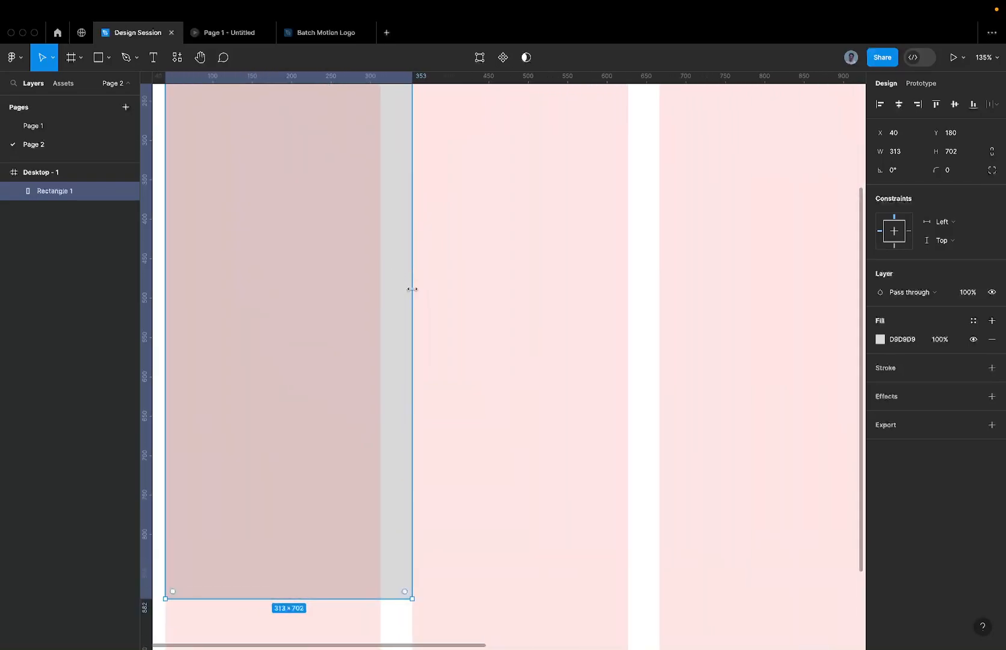
pyautogui.scroll(-2, 411, 288)
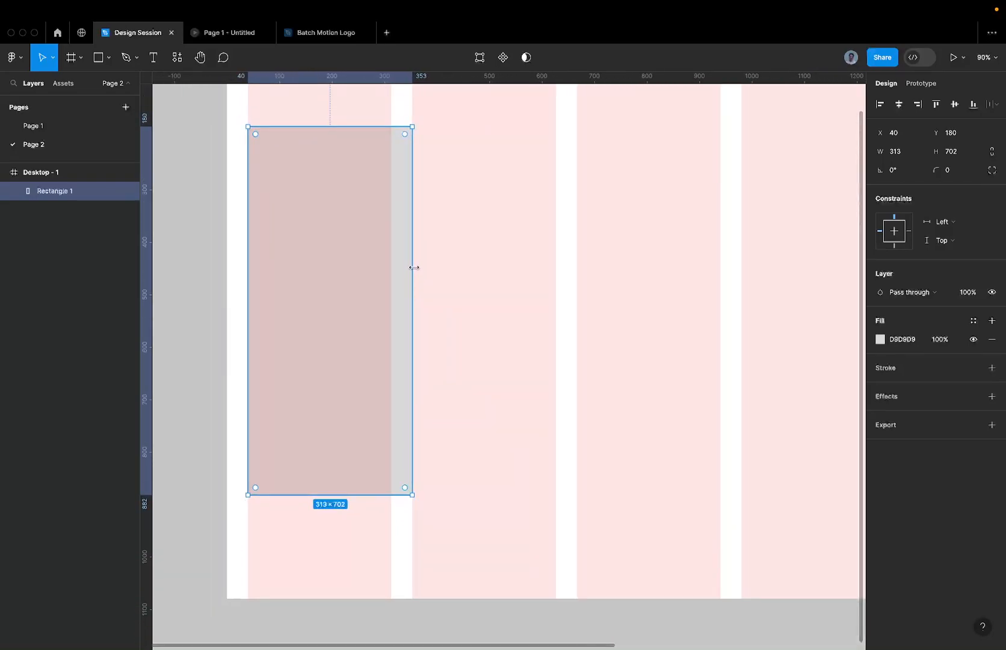
pyautogui.scroll(-4, 414, 267)
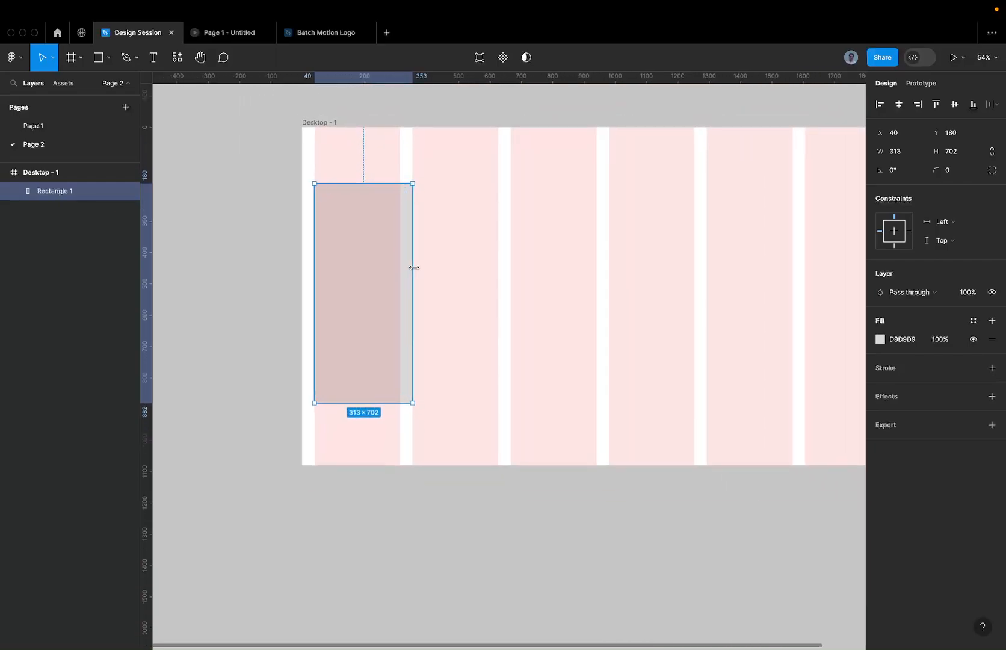
pyautogui.scroll(4, 414, 267)
pyautogui.scroll(-2, 411, 271)
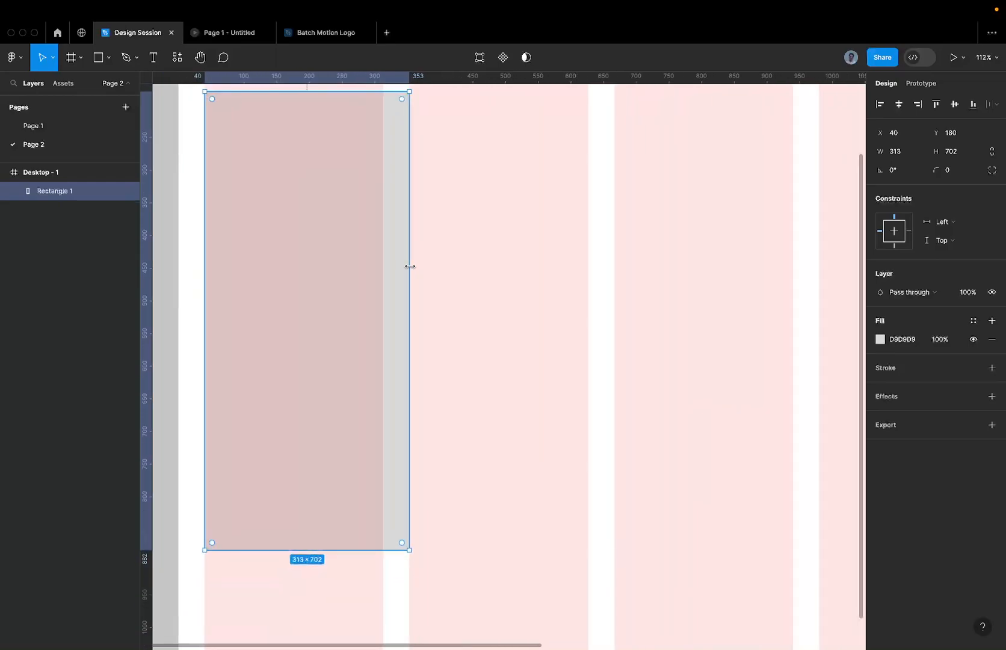
# Step: Narrow the rectangle to 273 so that it fills only the first column
pyautogui.scroll(-4, 409, 266)
pyautogui.scroll(-1, 409, 265)
pyautogui.scroll(1, 408, 265)
pyautogui.moveTo(409, 265); pyautogui.dragTo(393, 259)
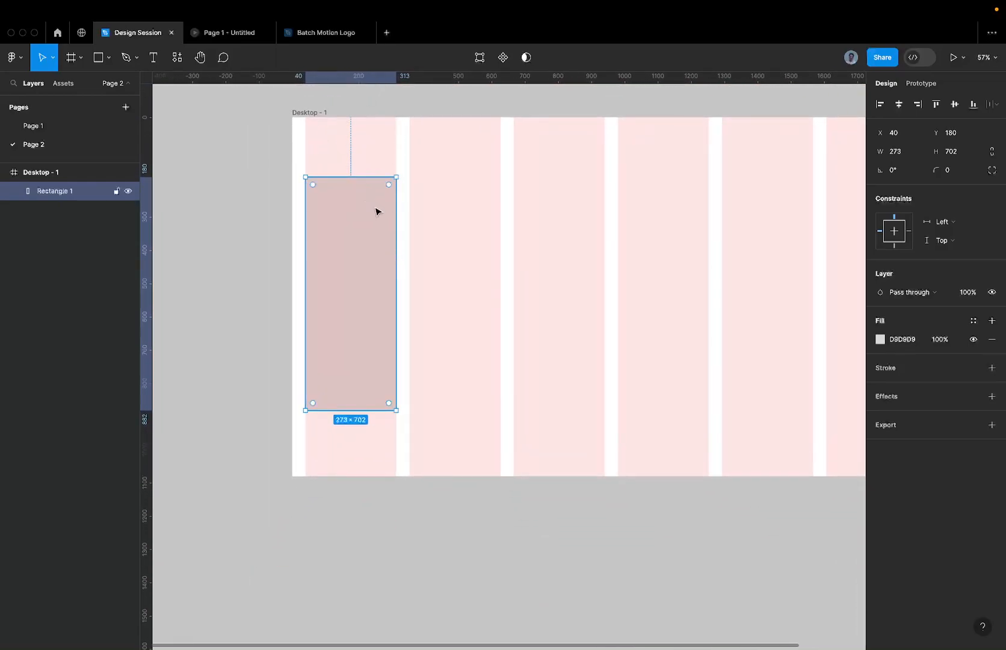
# Step: Widen the rectangle to 900 so it spans the first three columns, and check its edge against the third column
pyautogui.moveTo(407, 221); pyautogui.dragTo(605, 236)
pyautogui.scroll(5, 605, 236)
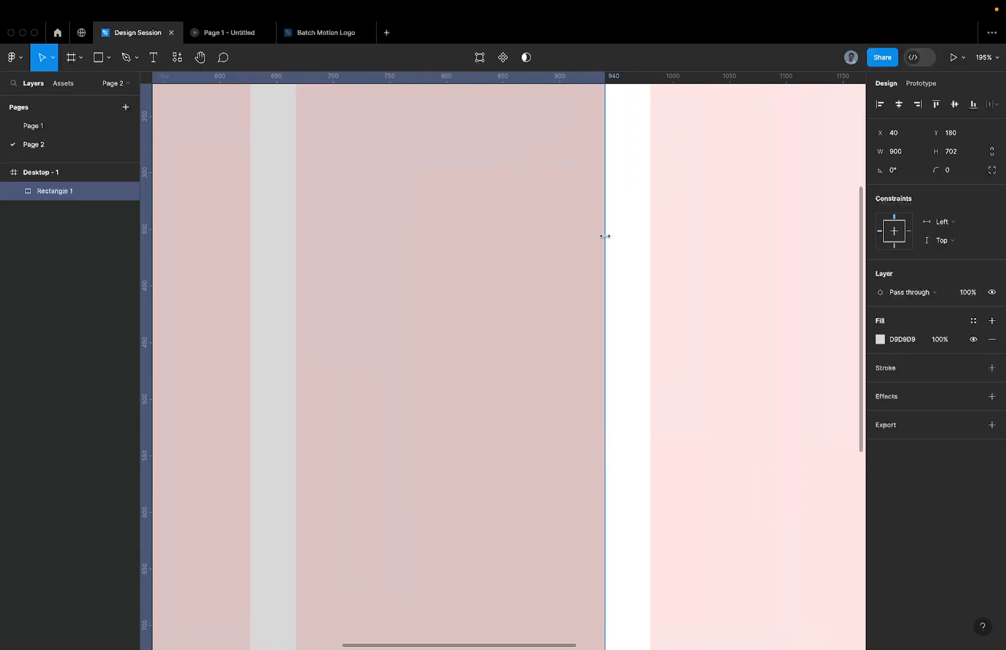
pyautogui.scroll(-5, 588, 229)
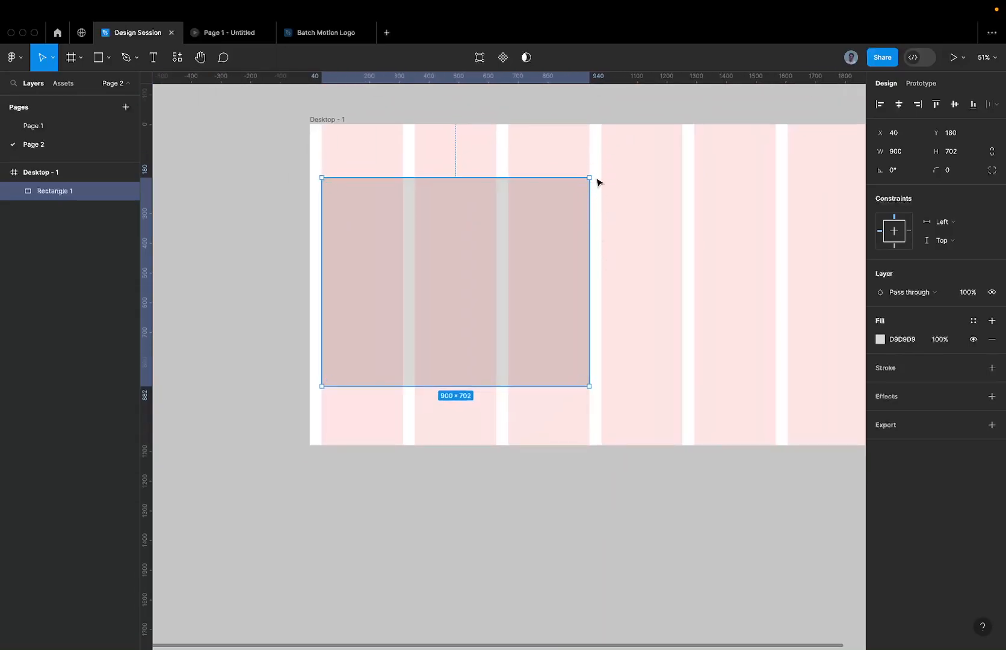
pyautogui.scroll(3, 596, 198)
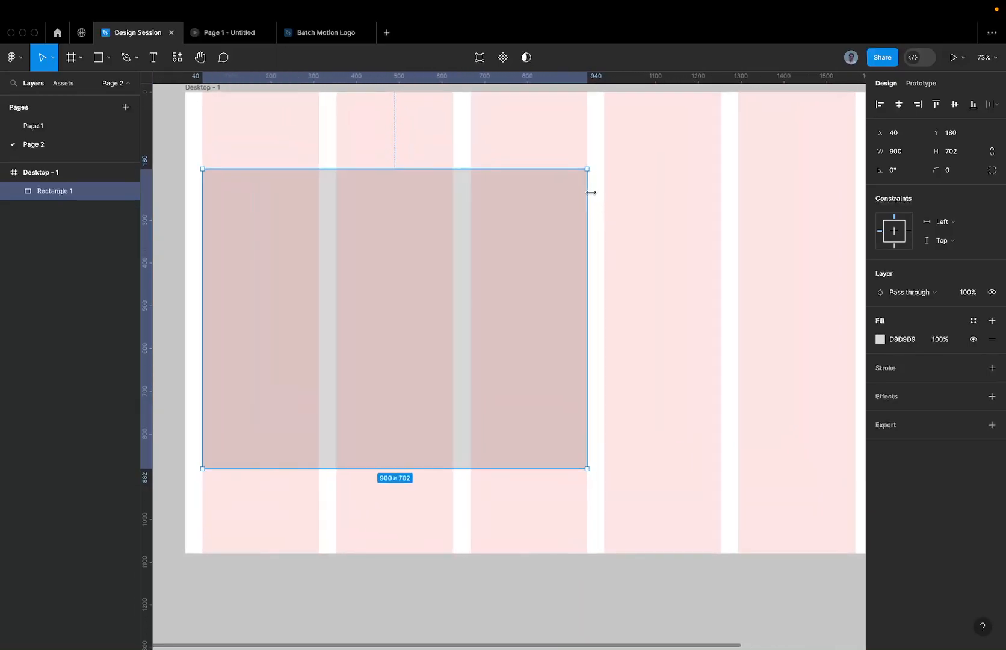
# Step: Extend the rectangle to 928 wide into the gutter after the third column, inspect the misalignment, and snap it back to 900
pyautogui.moveTo(590, 192); pyautogui.dragTo(599, 195)
pyautogui.scroll(5, 598, 199)
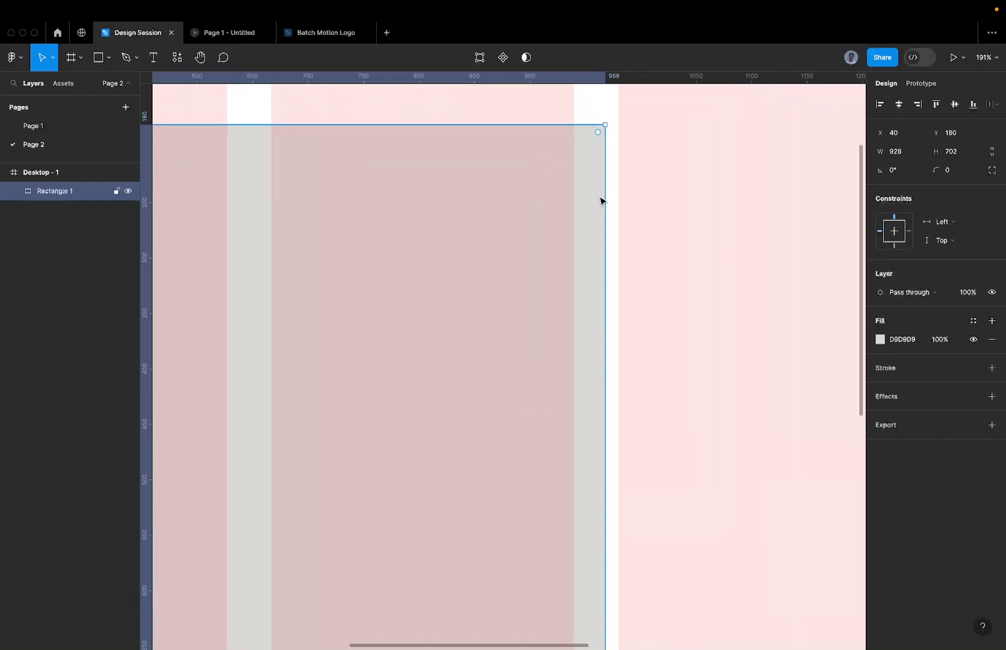
pyautogui.scroll(6, 601, 201)
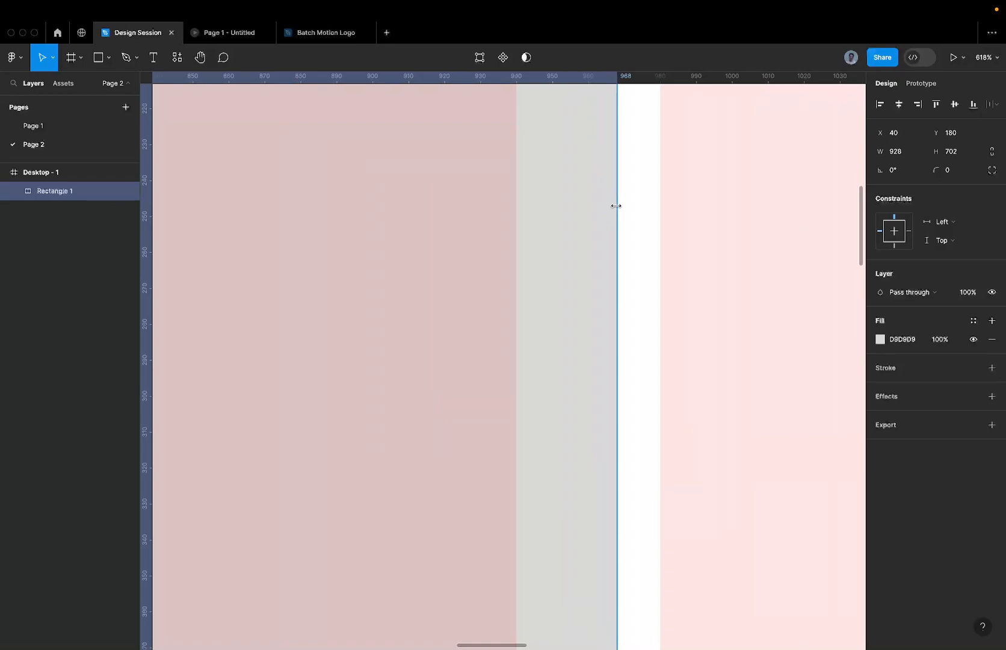
pyautogui.scroll(-4, 616, 206)
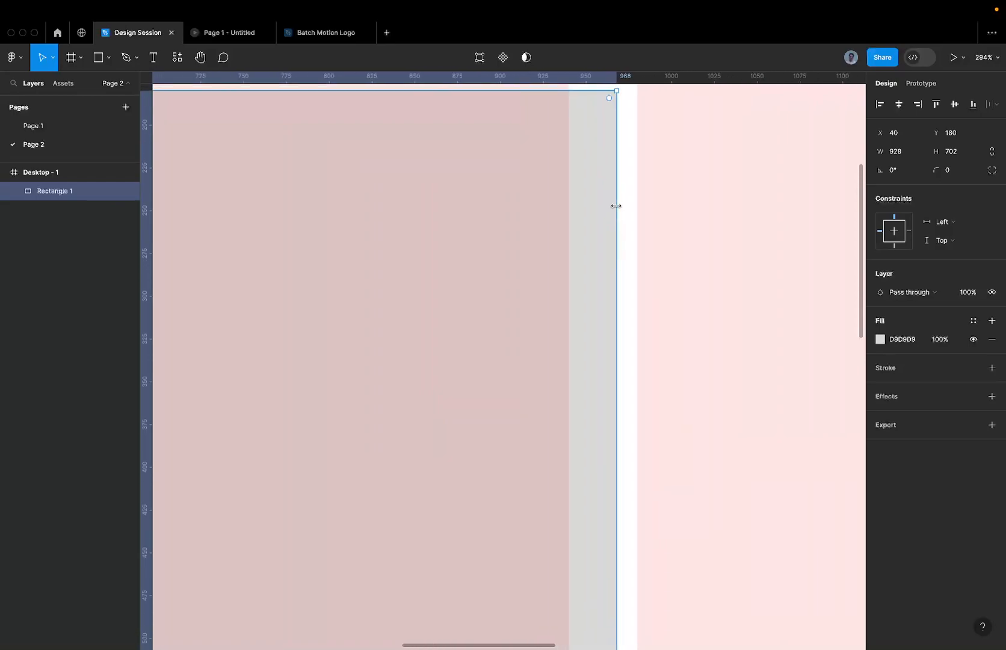
pyautogui.scroll(-4, 617, 205)
pyautogui.moveTo(609, 205); pyautogui.dragTo(595, 203)
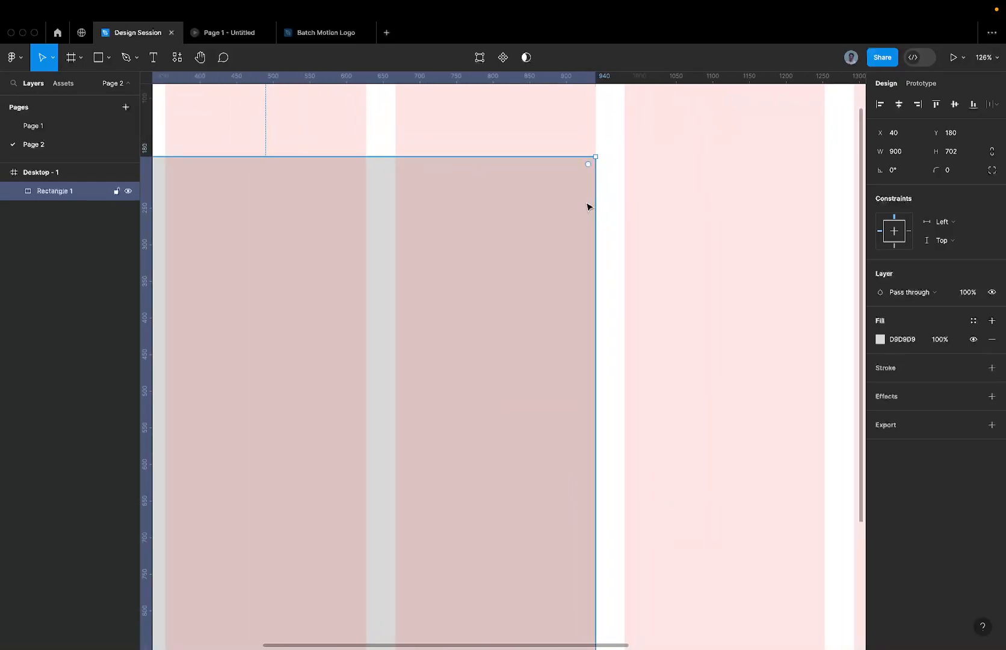
pyautogui.scroll(-4, 587, 201)
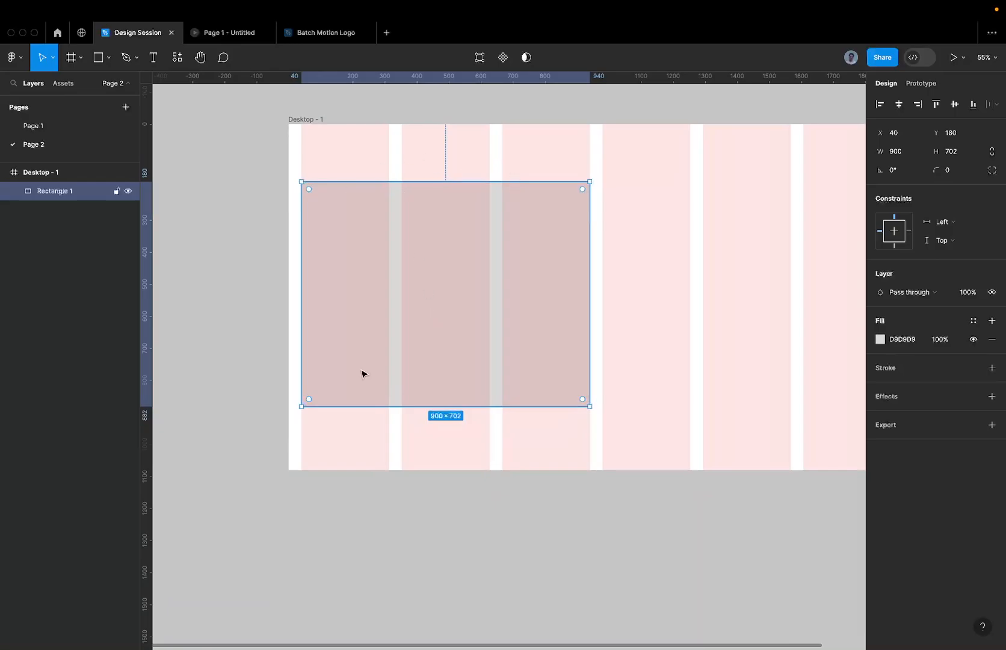
pyautogui.scroll(-4, 407, 299)
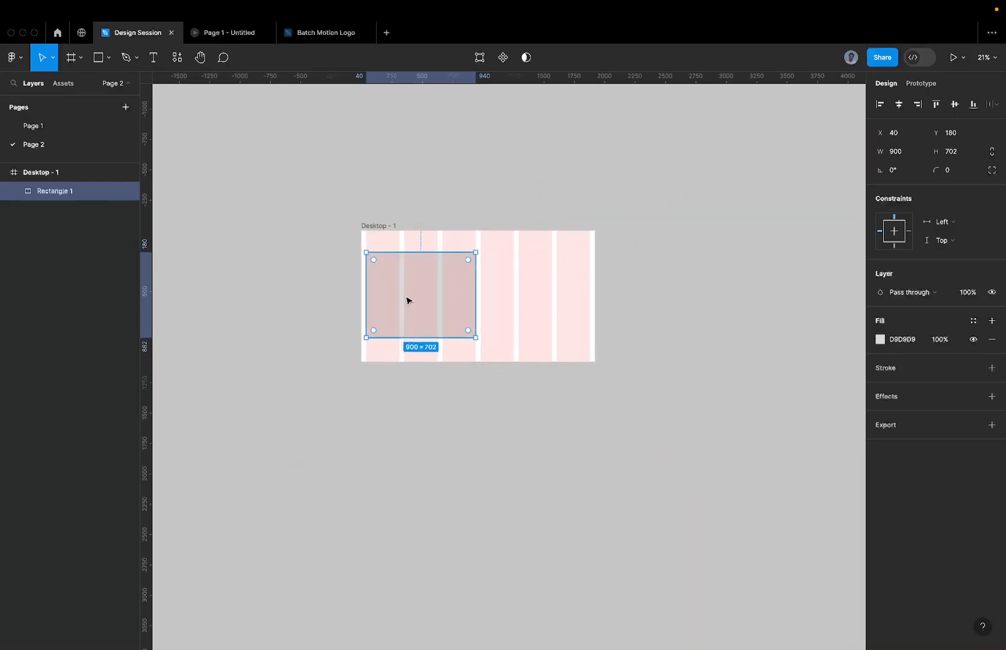
# Step: Duplicate the rectangle so the copy spans the last three columns, and hide the layout grid to view both blocks
pyautogui.keyDown('alt'); pyautogui.moveTo(408, 297); pyautogui.dragTo(522, 291); pyautogui.keyUp('alt')
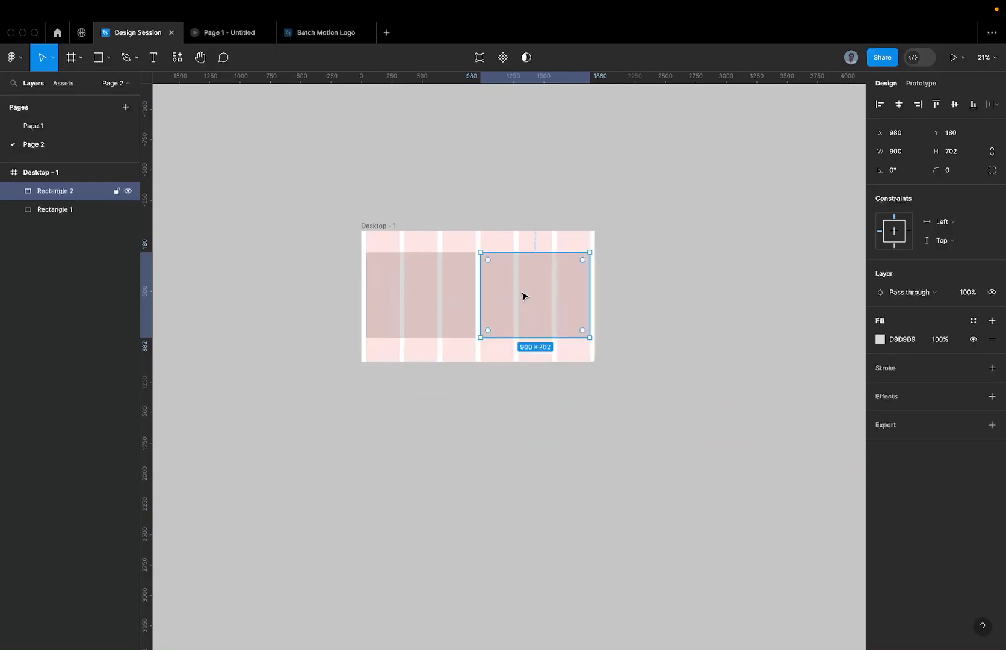
pyautogui.scroll(4, 523, 295)
pyautogui.click(515, 162)
pyautogui.scroll(-2, 514, 162)
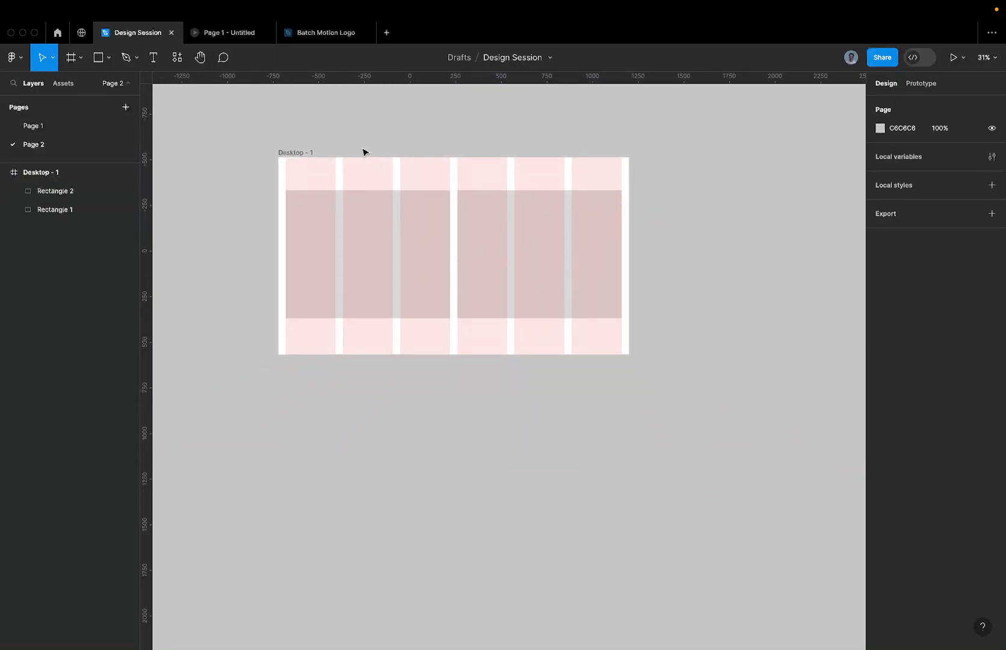
pyautogui.hotkey('ctrl', 'g')
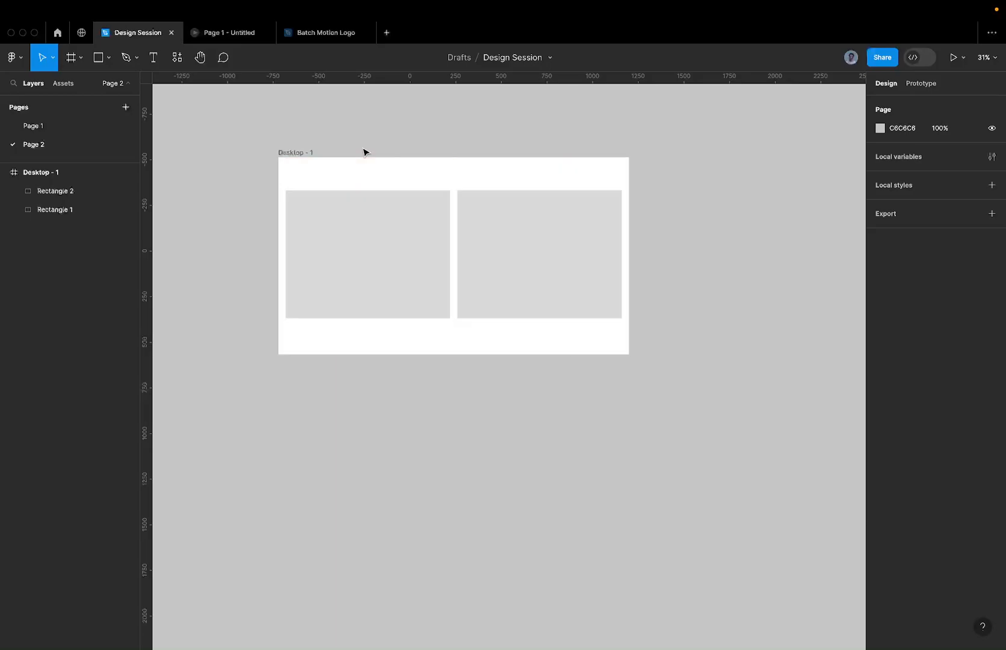
# Step: Try stretching the second rectangle to 1166 high, undo the resize, and show the layout grid again
pyautogui.click(506, 192)
pyautogui.moveTo(506, 190); pyautogui.dragTo(504, 149)
pyautogui.click(297, 152)
pyautogui.press('super+z')
pyautogui.press('super+z')
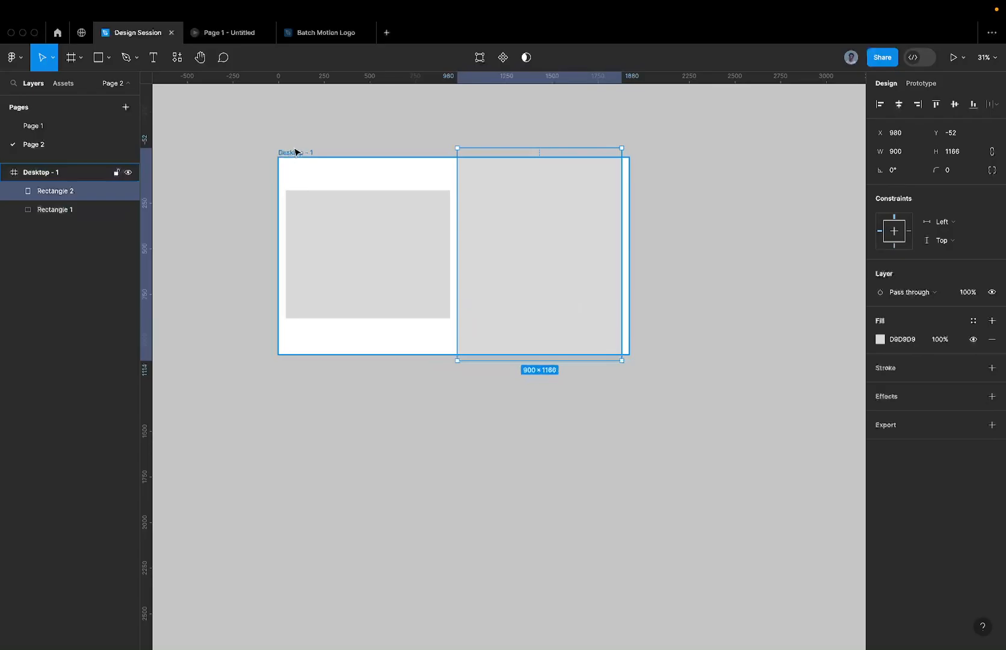
pyautogui.press('Escape')
pyautogui.hotkey('ctrl', 'g')
# Step: Delete both rectangles from the frame and select the empty Desktop - 1 frame
pyautogui.click(411, 199)
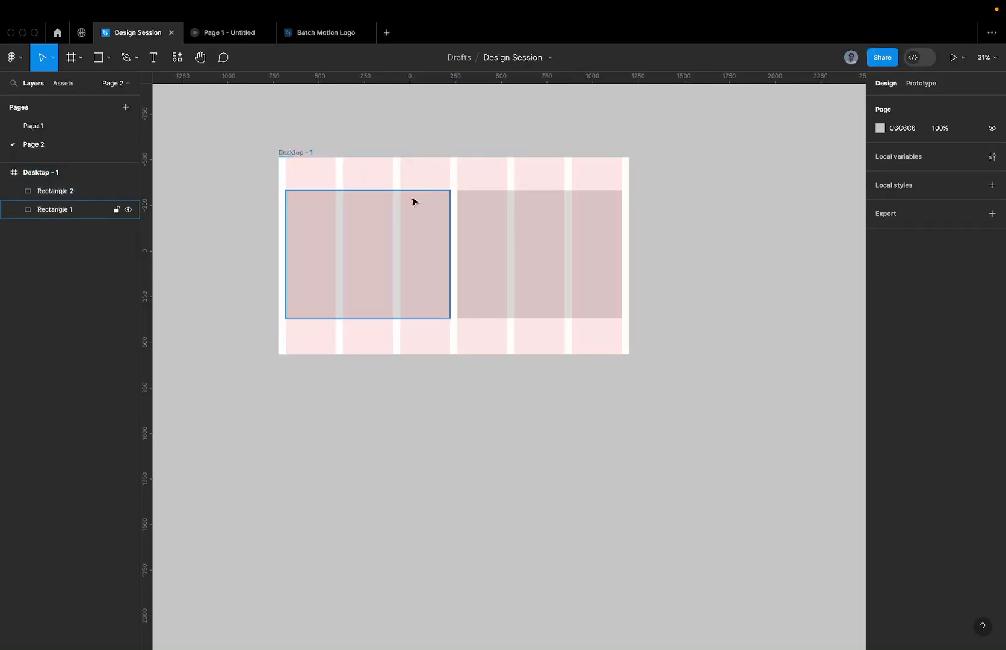
pyautogui.scroll(5, 414, 207)
pyautogui.click(545, 220)
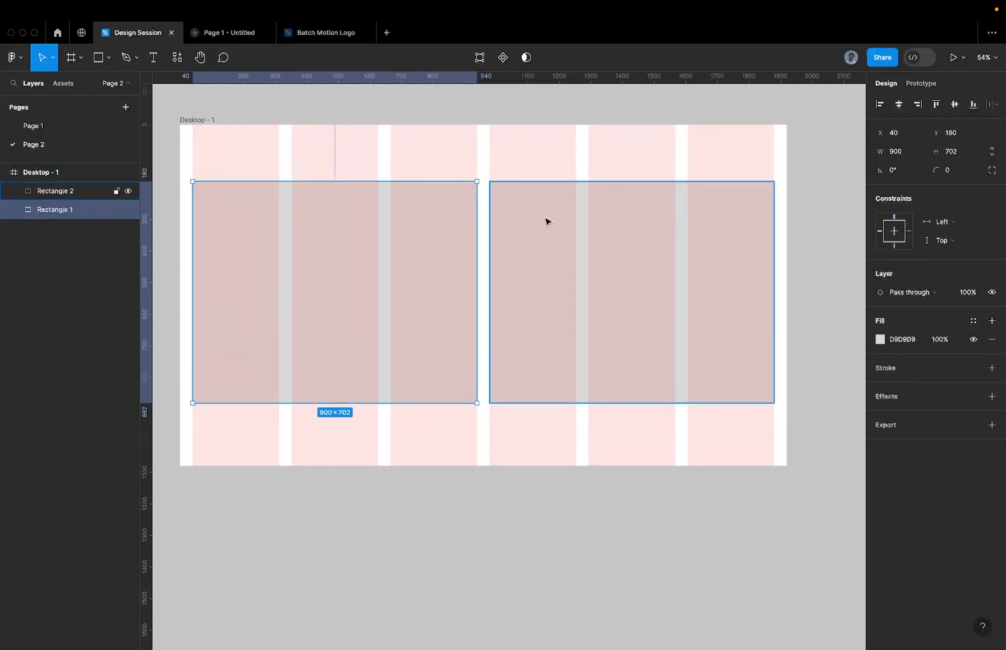
pyautogui.keyDown('shift'); pyautogui.click(445, 253); pyautogui.keyUp('shift')
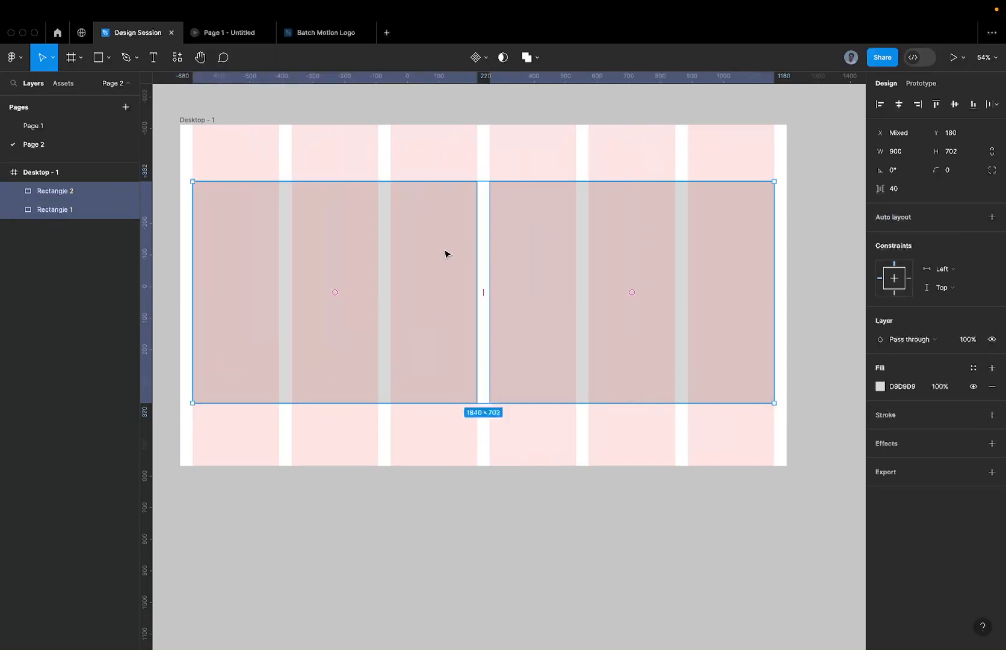
pyautogui.press('Delete')
pyautogui.scroll(-3, 503, 205)
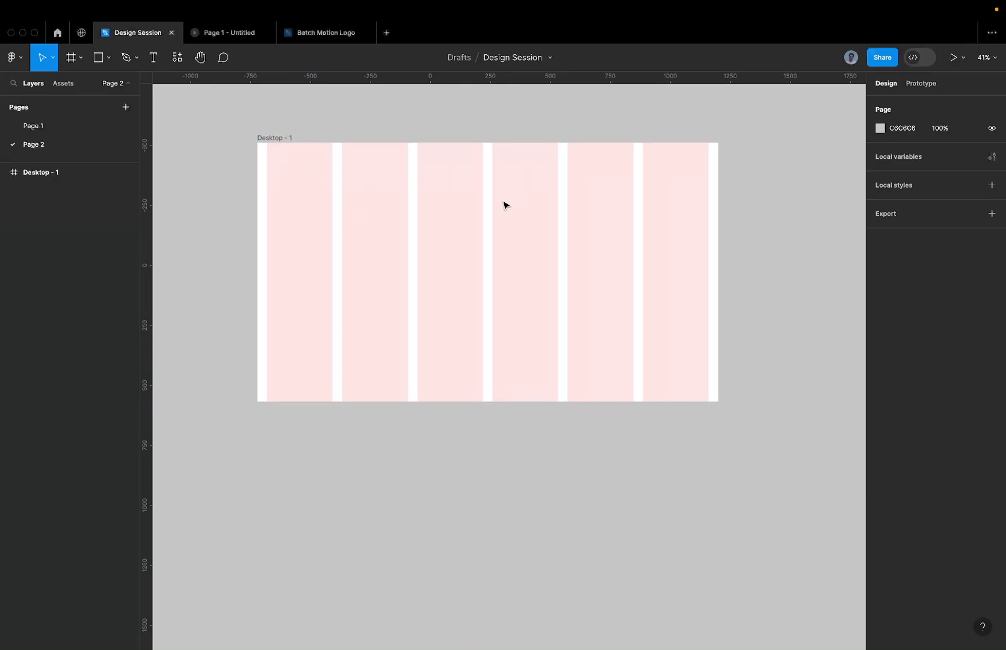
pyautogui.scroll(-3, 503, 205)
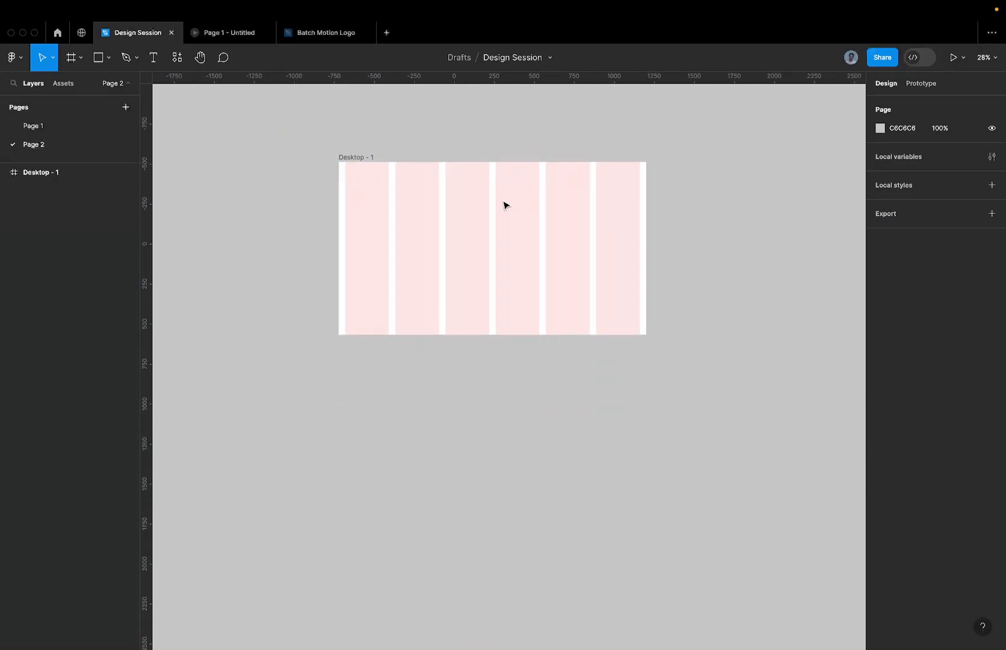
pyautogui.click(352, 157)
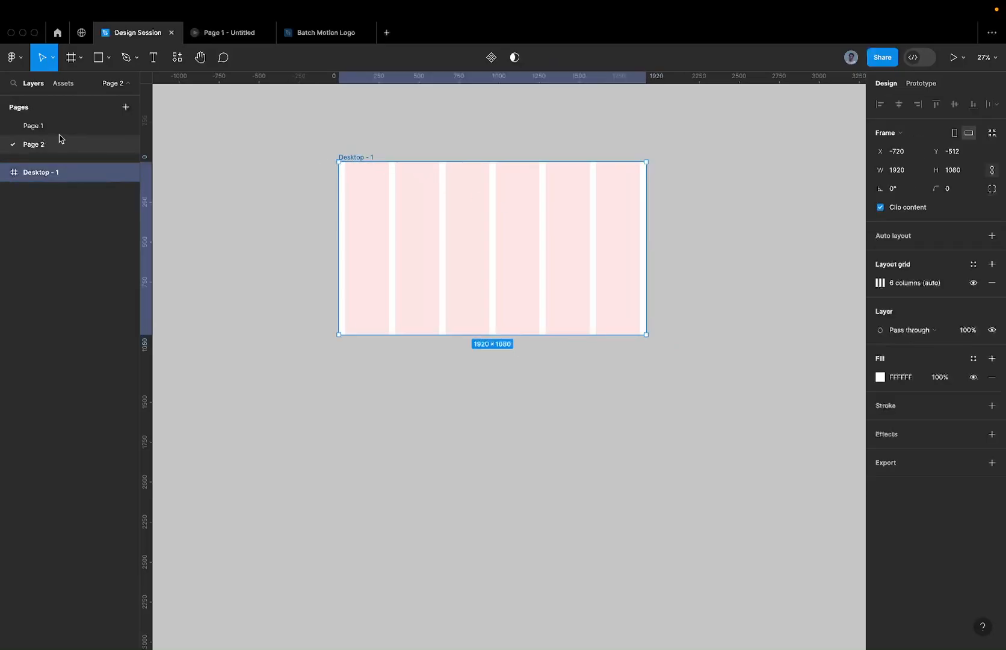
# Step: Open Page 1 and examine how the text, images and buttons in the Website layouts align with the six-column grid
pyautogui.click(79, 125)
pyautogui.scroll(-3, 812, 219)
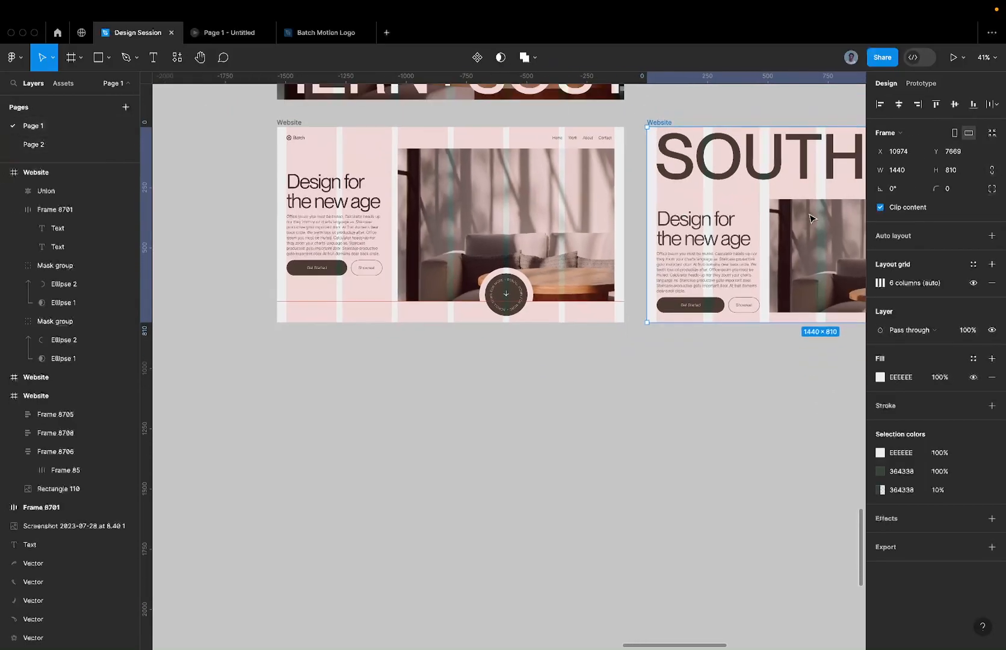
pyautogui.scroll(5, 642, 245)
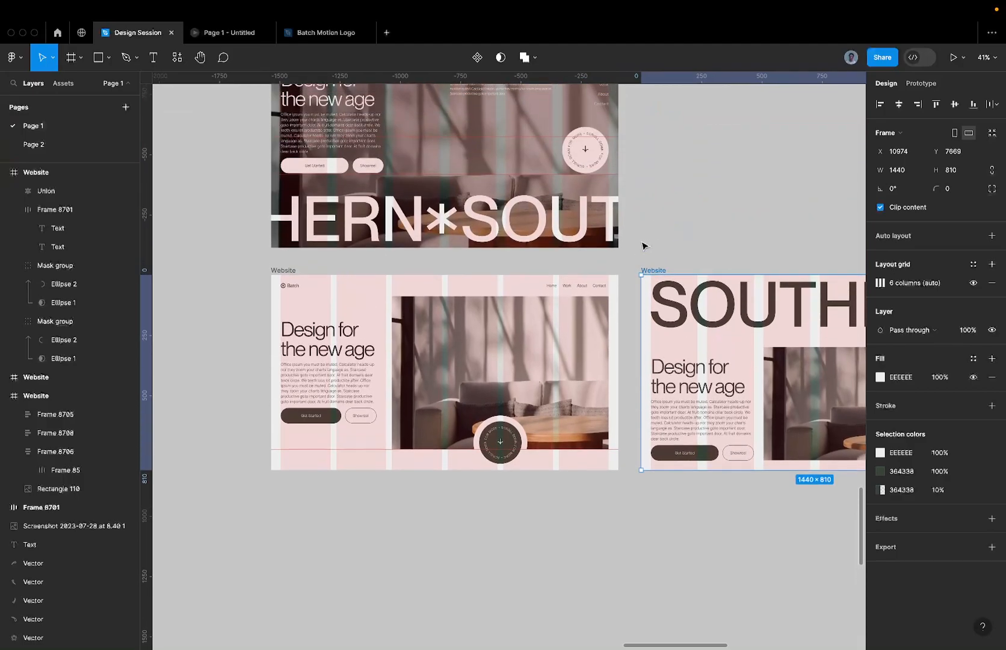
pyautogui.scroll(3, 642, 246)
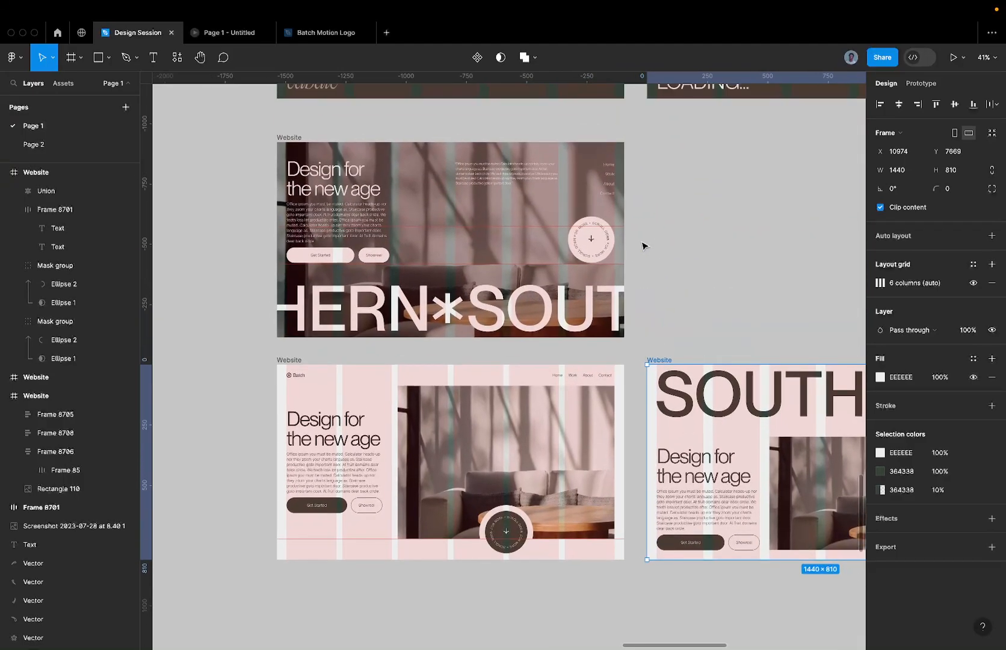
pyautogui.keyDown('ctrl'); pyautogui.scroll(3, 435, 229); pyautogui.keyUp('ctrl')
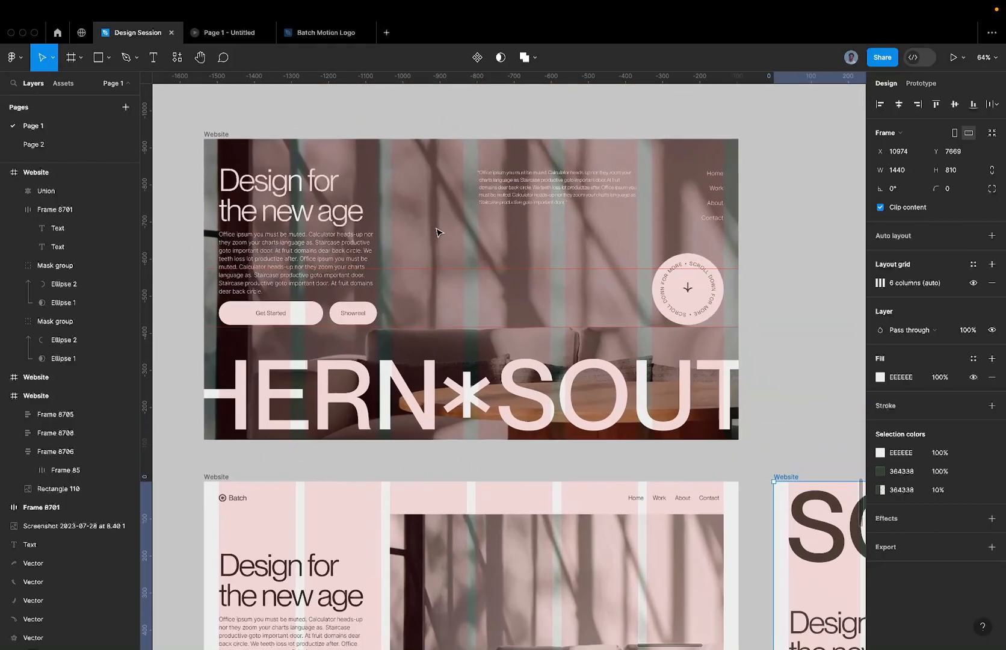
pyautogui.keyDown('ctrl'); pyautogui.scroll(-1, 436, 231); pyautogui.keyUp('ctrl')
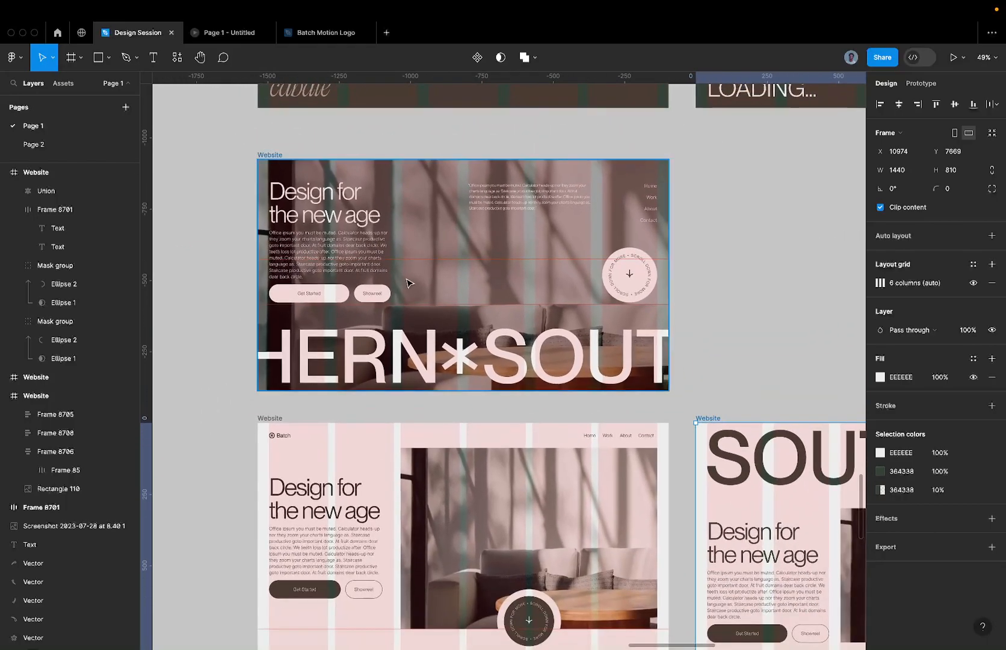
pyautogui.keyDown('ctrl'); pyautogui.scroll(3, 407, 283); pyautogui.keyUp('ctrl')
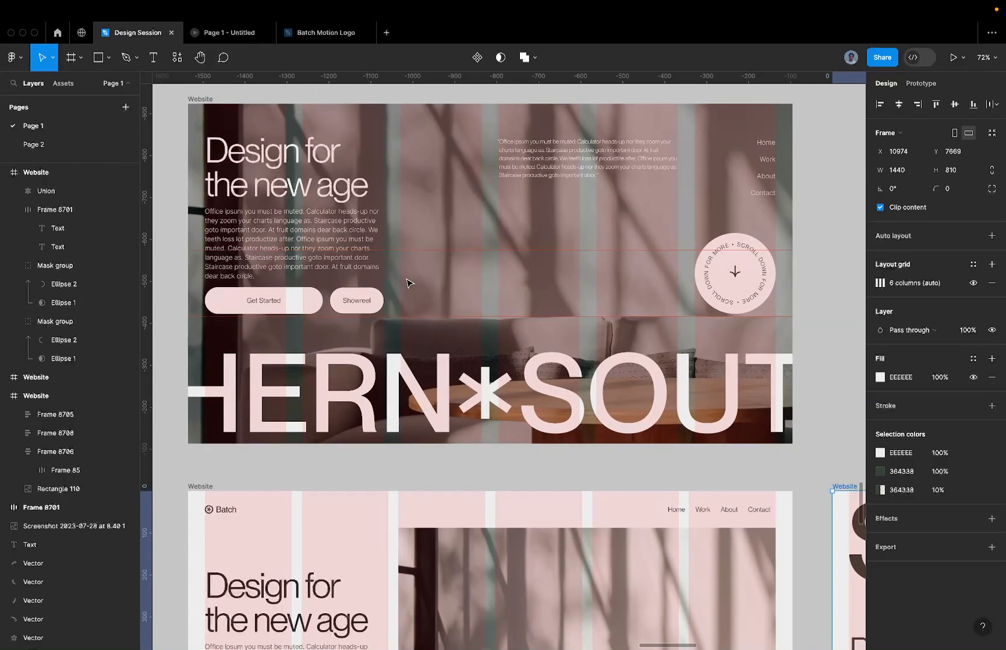
pyautogui.keyDown('ctrl'); pyautogui.scroll(-3, 406, 283); pyautogui.keyUp('ctrl')
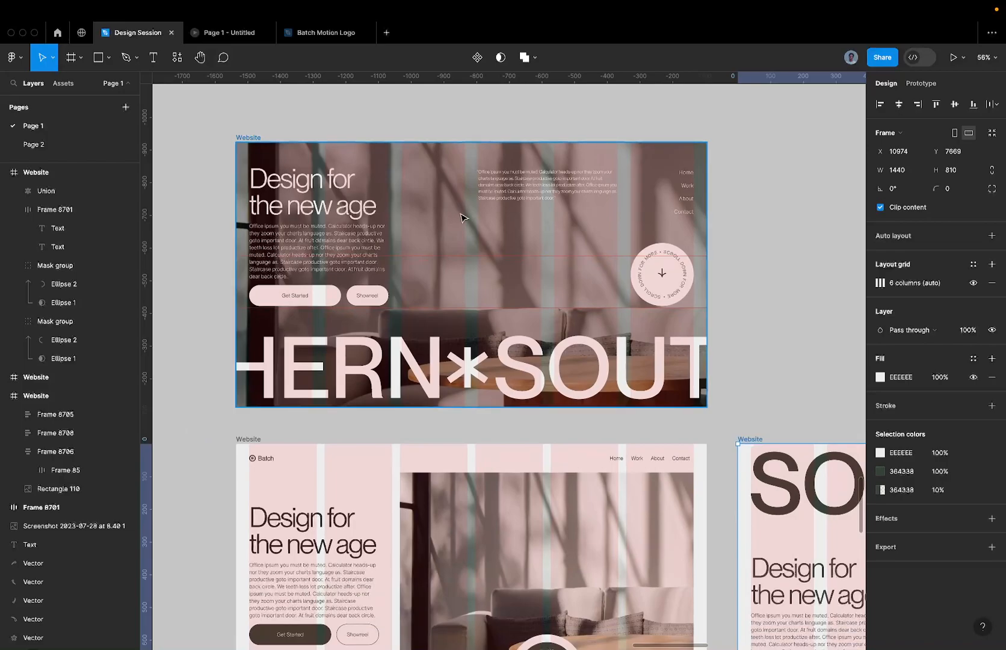
# Step: Compare the Website layouts with the layout grids hidden and shown, and return to Page 2
pyautogui.hotkey('shift', 'g')
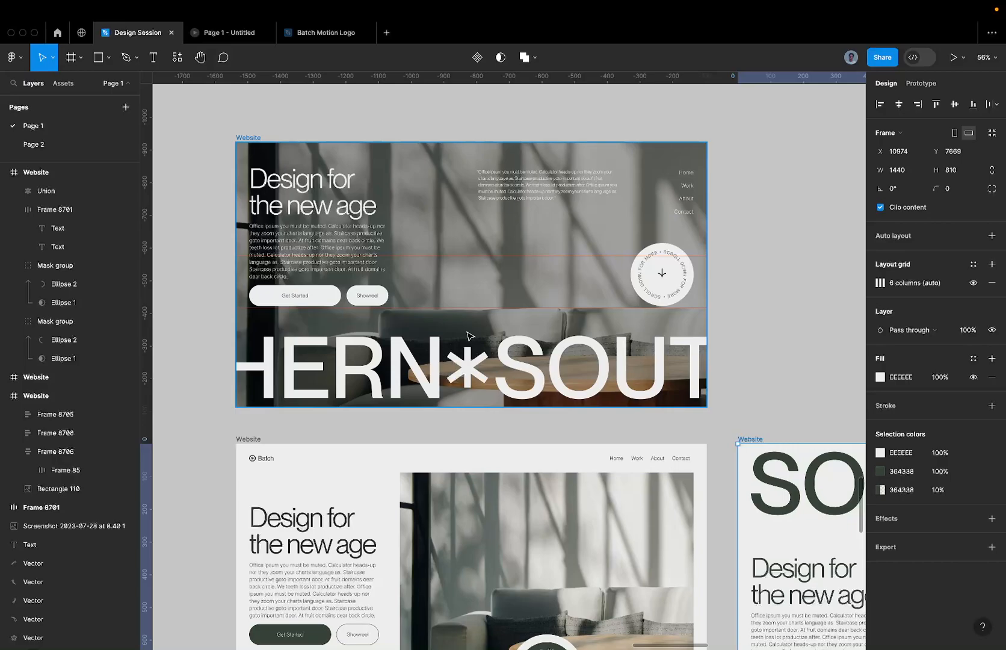
pyautogui.hotkey('shift', 'g')
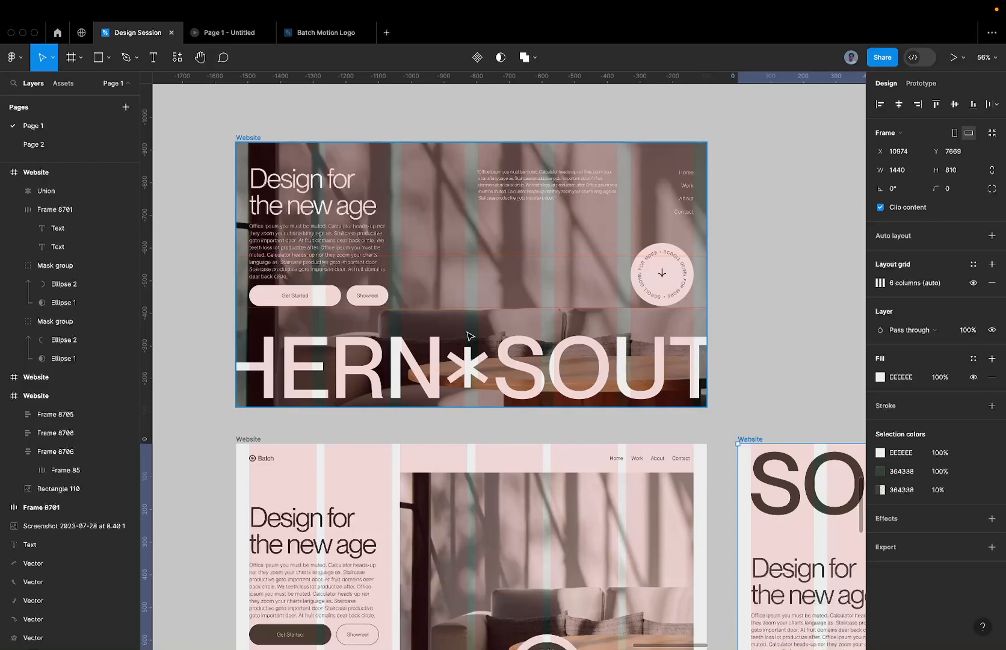
pyautogui.click(60, 145)
# Step: Switch to the Arc browser and open the Balky Studio website at balky.studio in a new tab
pyautogui.hotkey('ctrl', 'Left')
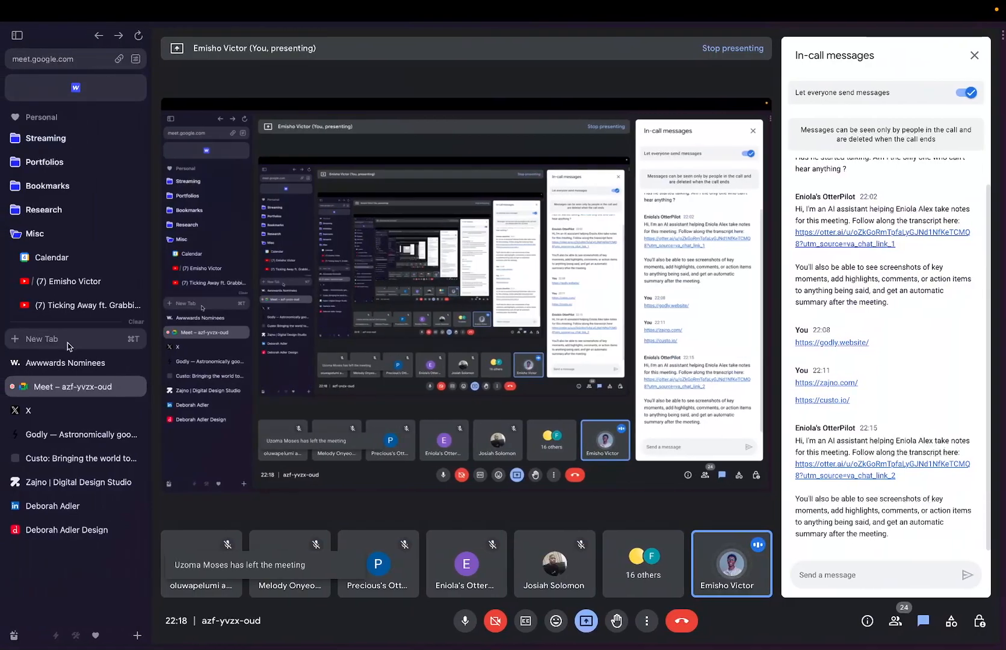
pyautogui.click(70, 340)
pyautogui.write('nalk')
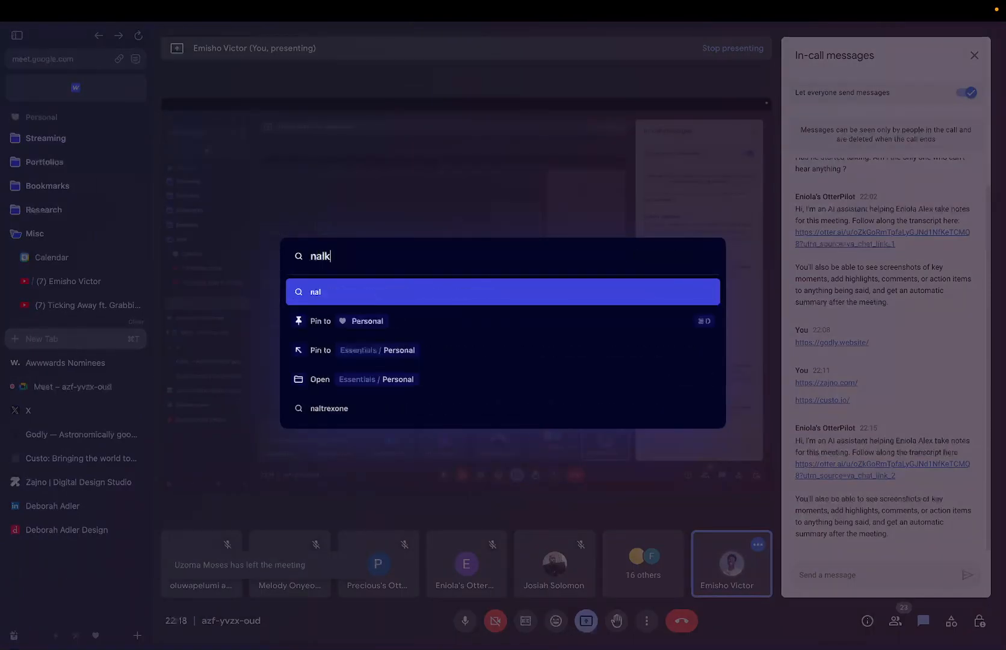
pyautogui.write('ybalk')
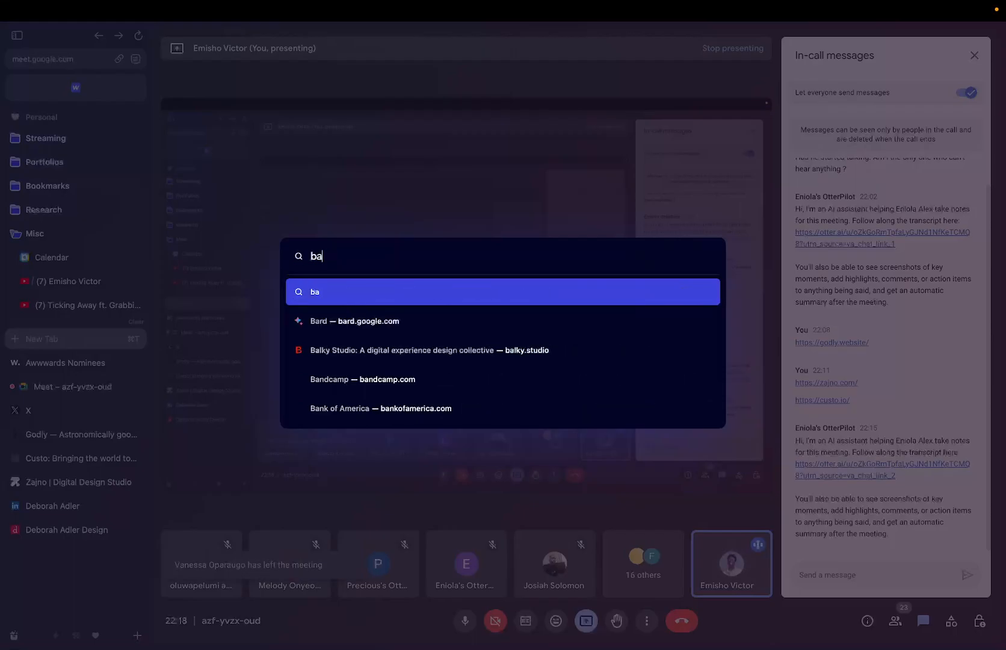
pyautogui.press('Return')
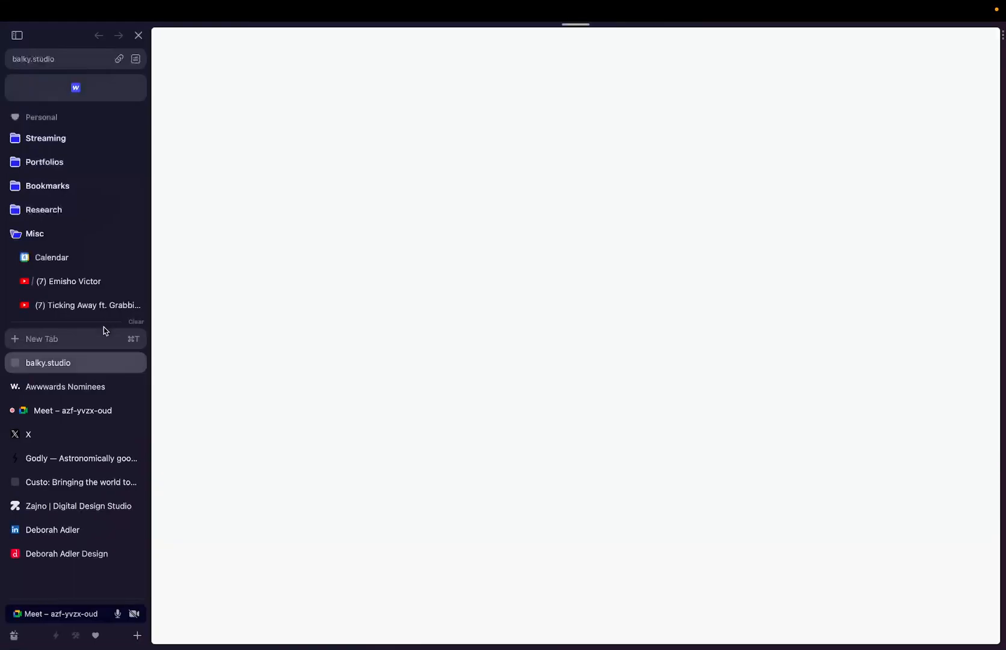
# Step: Copy the Balky Studio page's URL and send it in the Google Meet call's chat
pyautogui.click(119, 58)
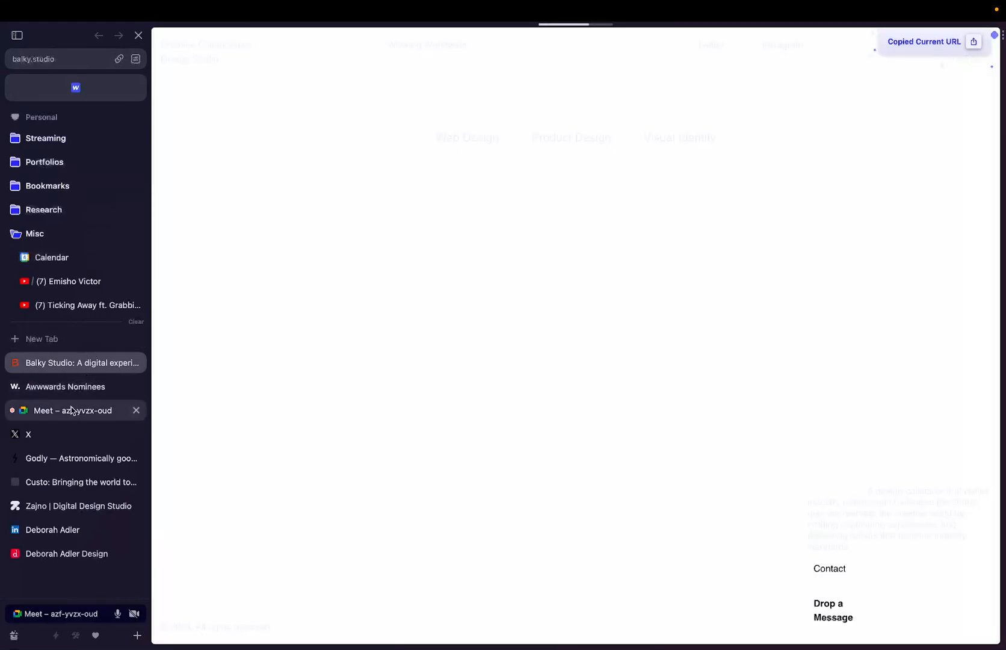
pyautogui.click(70, 410)
pyautogui.click(836, 570)
pyautogui.press('super+v')
pyautogui.press('Return')
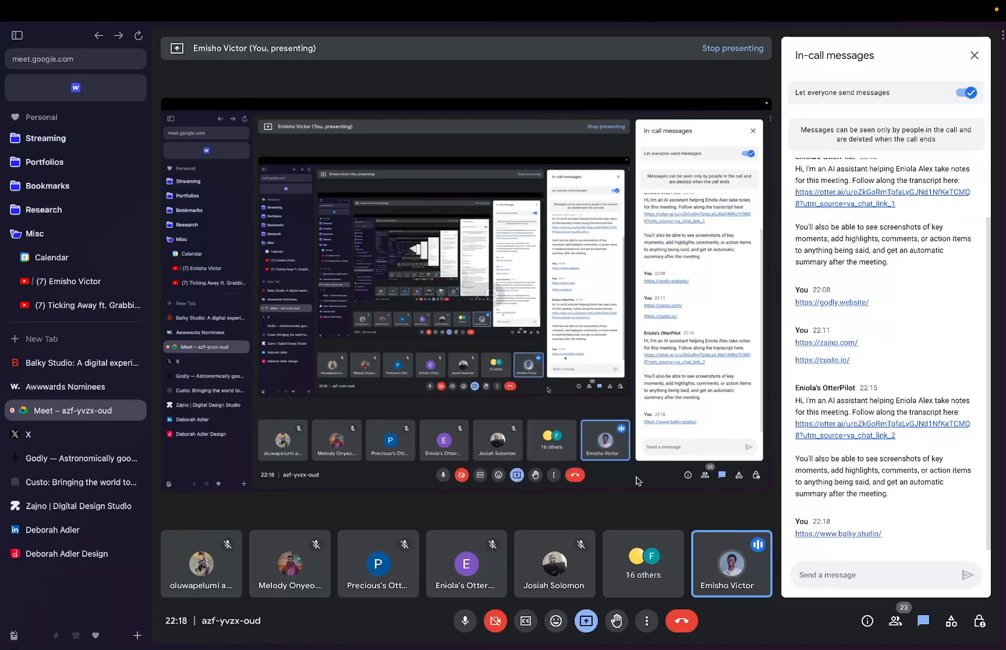
# Step: Examine the Balky Studio homepage layout with the browser sidebar hidden, and open the Zajno website after restoring the sidebar
pyautogui.click(75, 363)
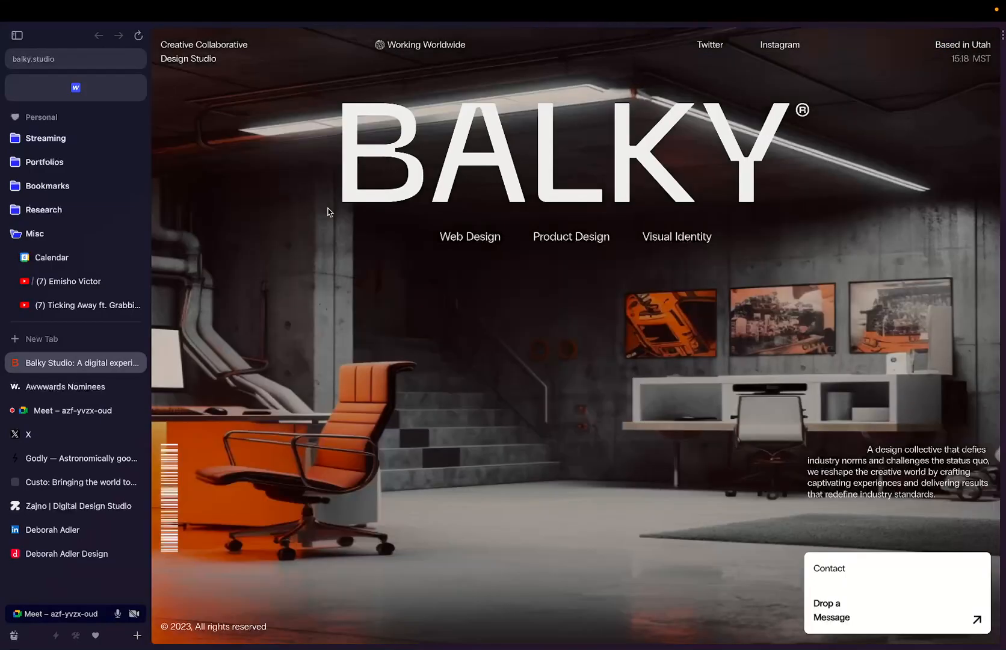
pyautogui.press('super+s')
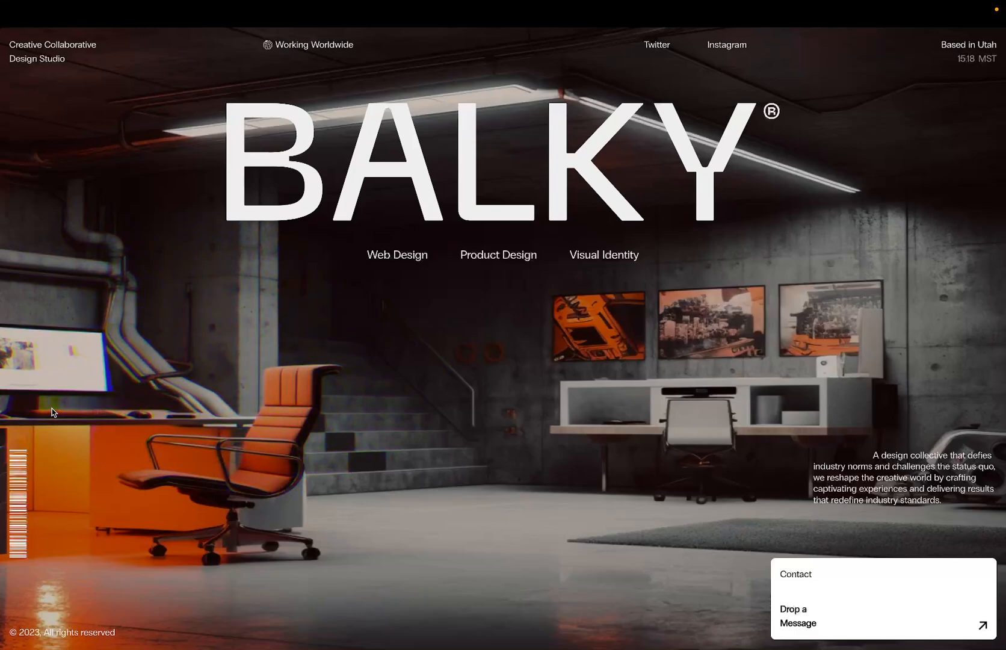
pyautogui.moveTo(1, 408)
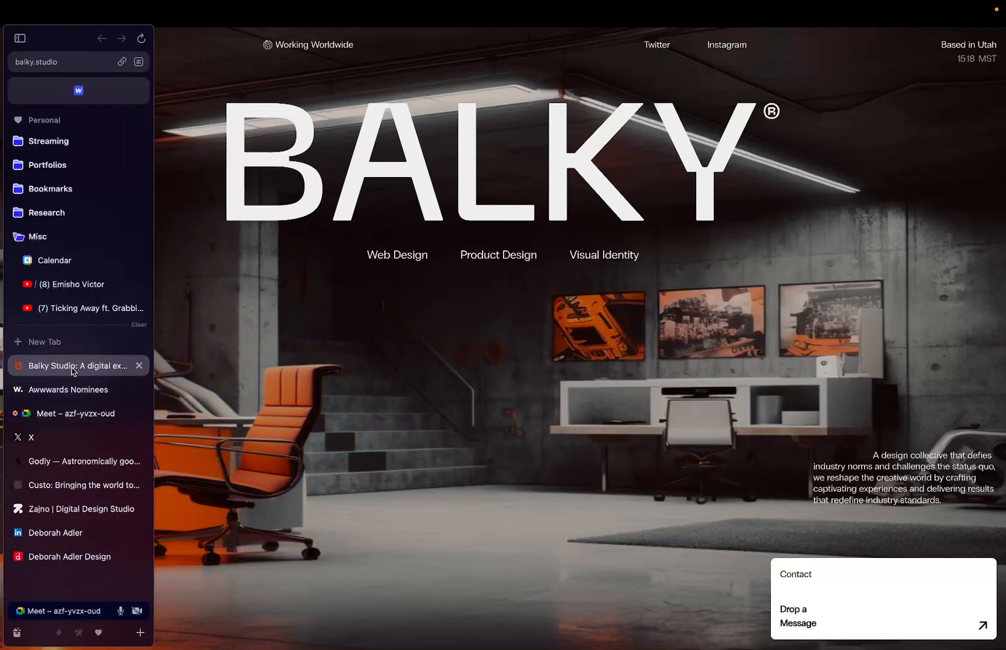
pyautogui.click(19, 38)
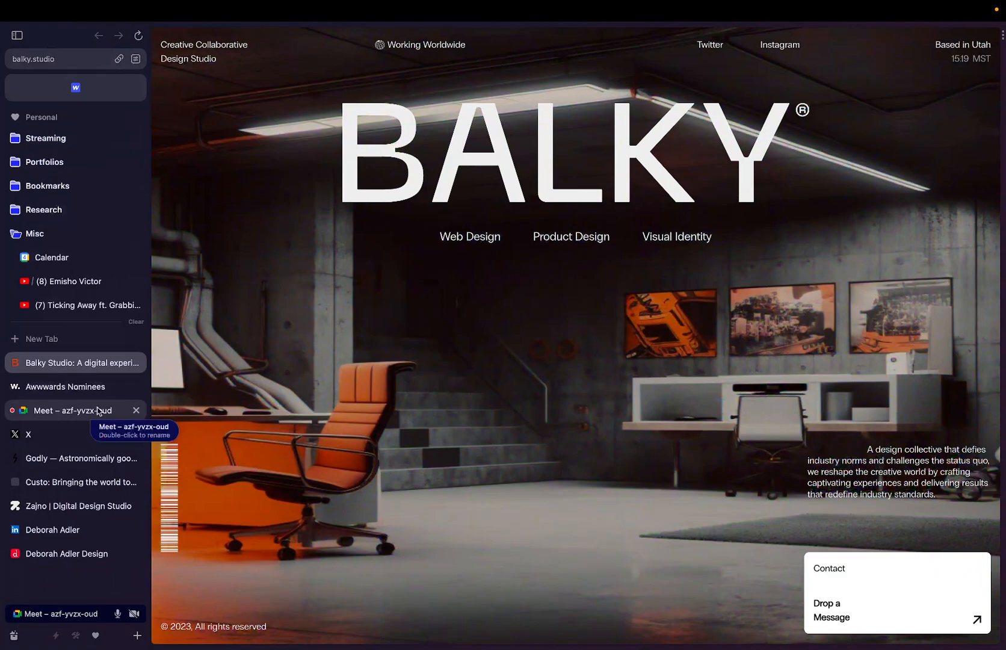
pyautogui.click(90, 510)
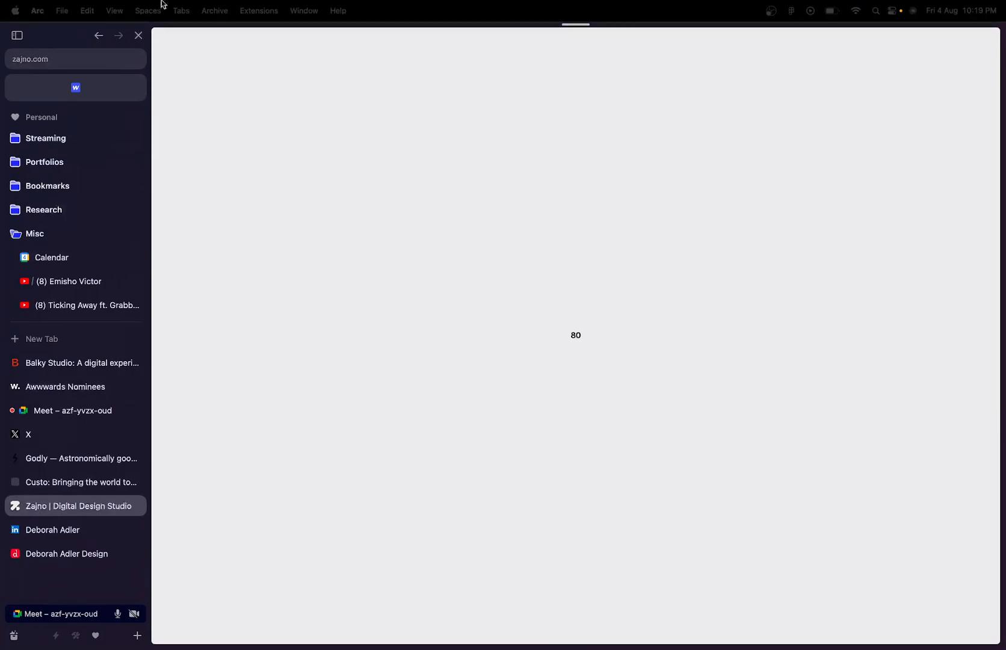
# Step: Switch back to Figma, find the Unsplash plugin by searching "unspla", and run it with the Desktop - 1 frame selected
pyautogui.hotkey('ctrl', 'Right')
pyautogui.scroll(1, 361, 195)
pyautogui.hscroll(1, 360, 193)
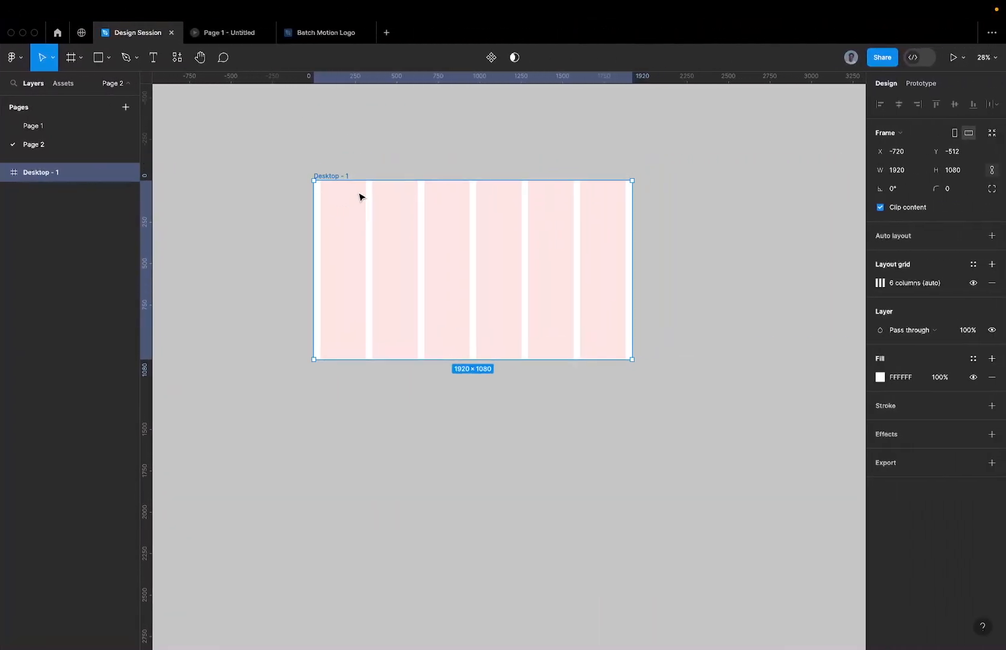
pyautogui.click(177, 58)
pyautogui.press('BackSpace')
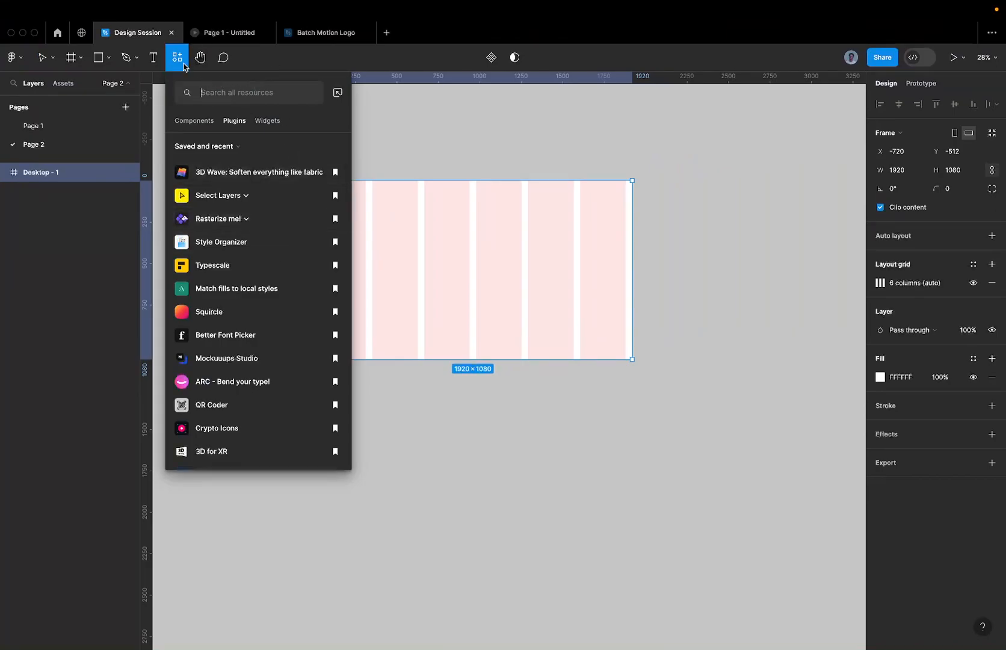
pyautogui.write('unspla')
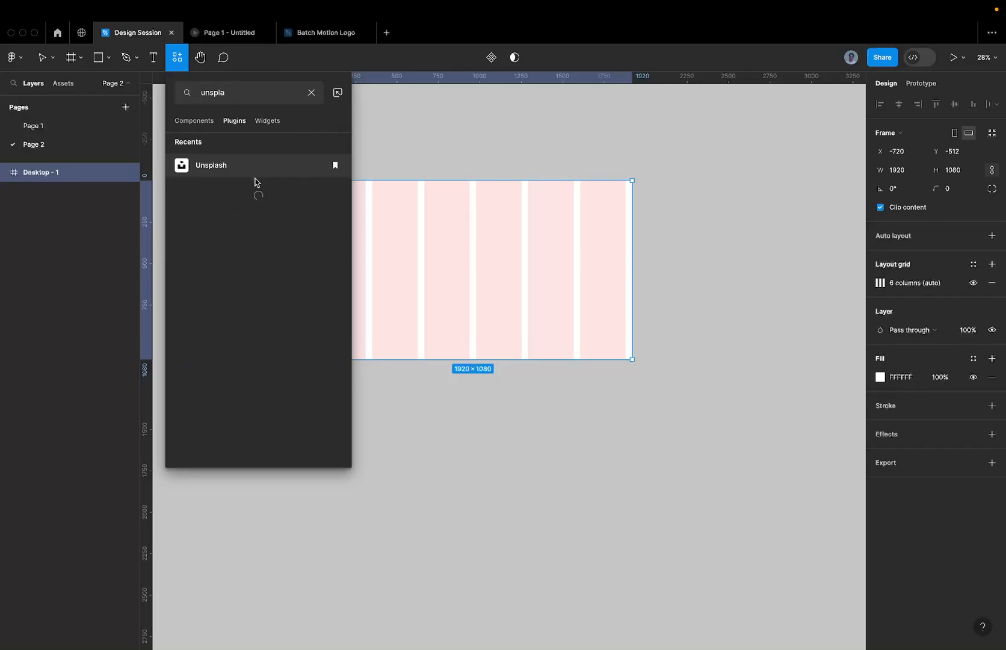
pyautogui.click(245, 175)
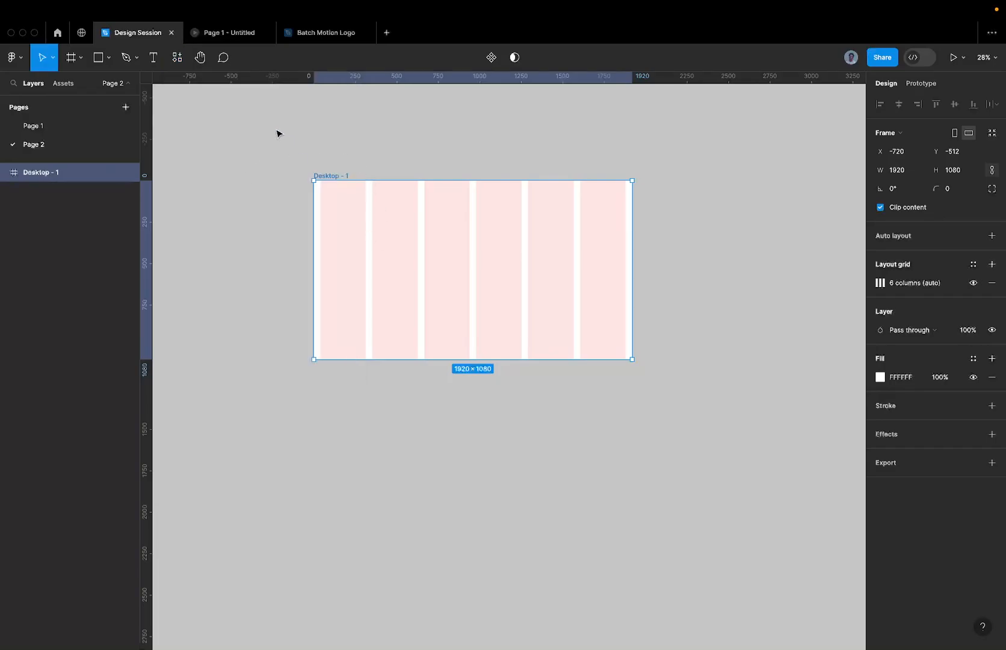
pyautogui.hscroll(-2, 319, 146)
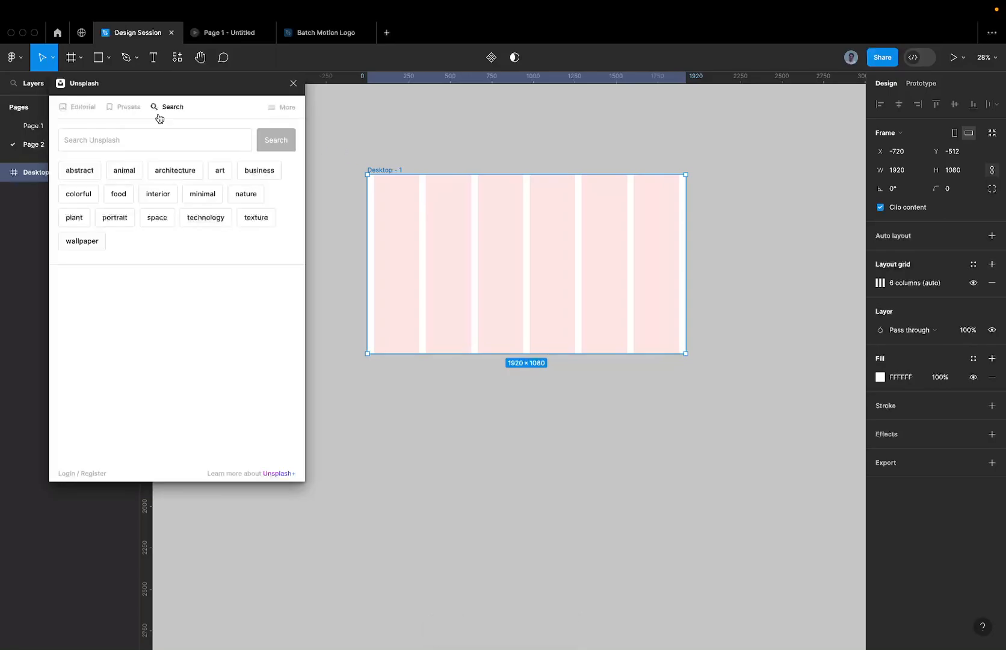
# Step: Search Unsplash for "green room" images and deselect the Desktop - 1 frame
pyautogui.click(128, 140)
pyautogui.write('greebn')
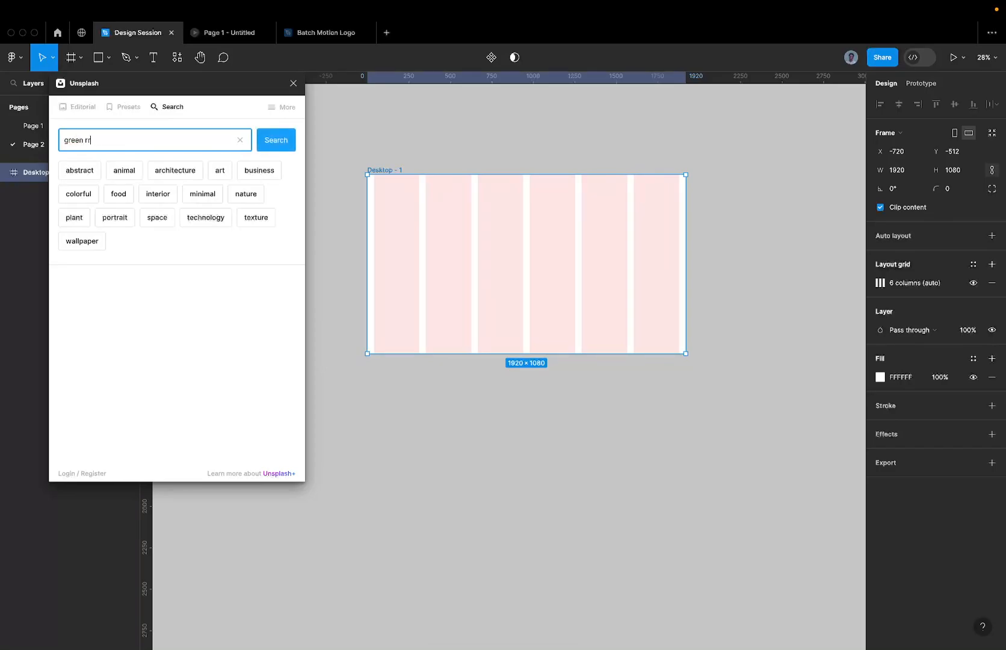
pyautogui.press('Return')
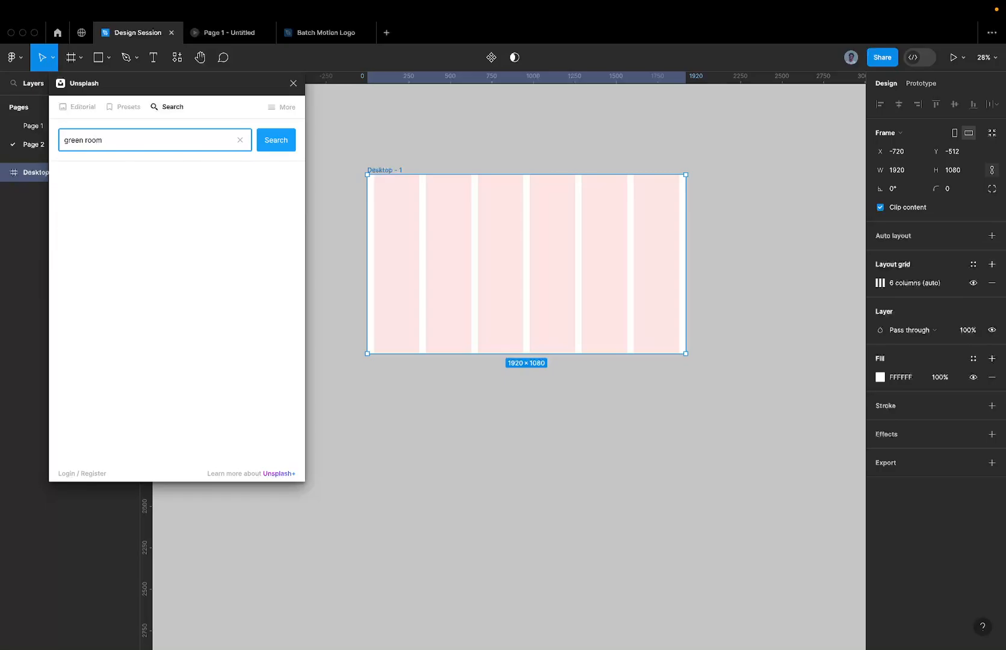
pyautogui.moveTo(862, 4)
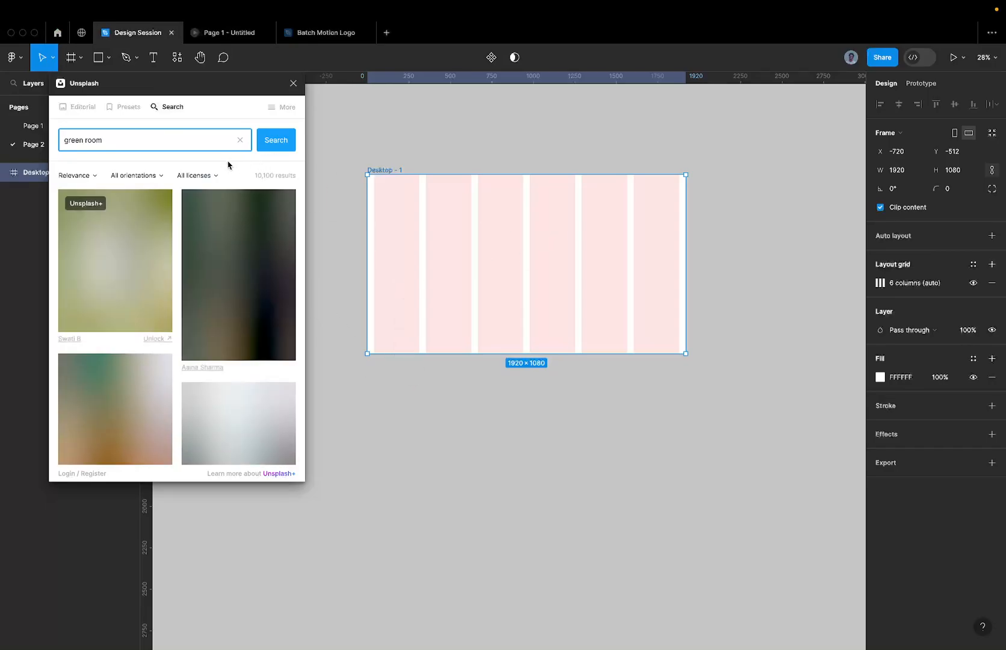
pyautogui.click(475, 146)
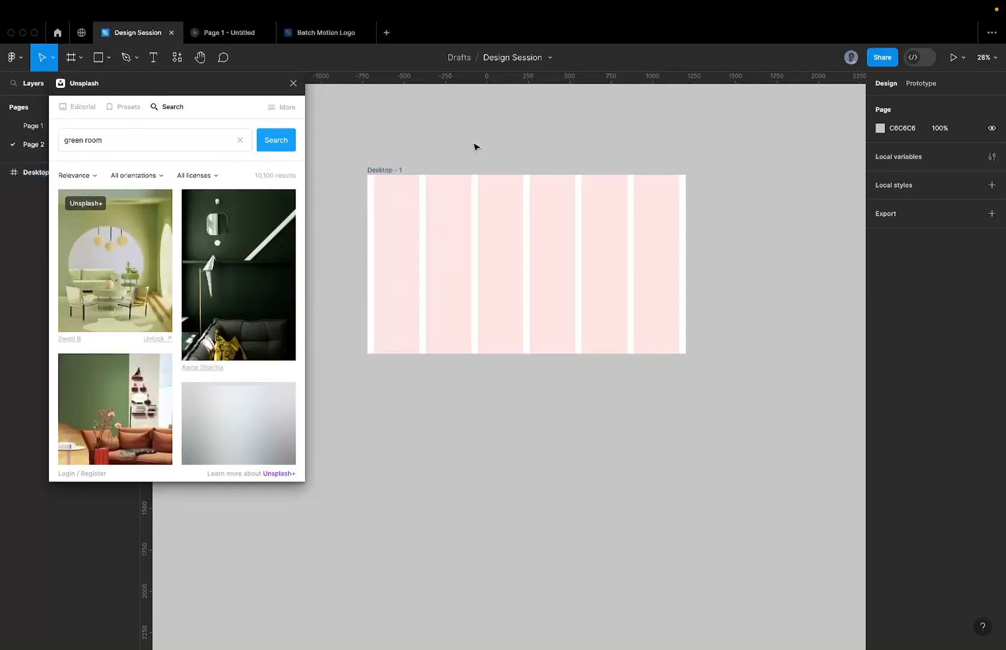
# Step: Examine the green room photo results in the Unsplash plugin for a suitable hero background image
pyautogui.scroll(-8, 240, 319)
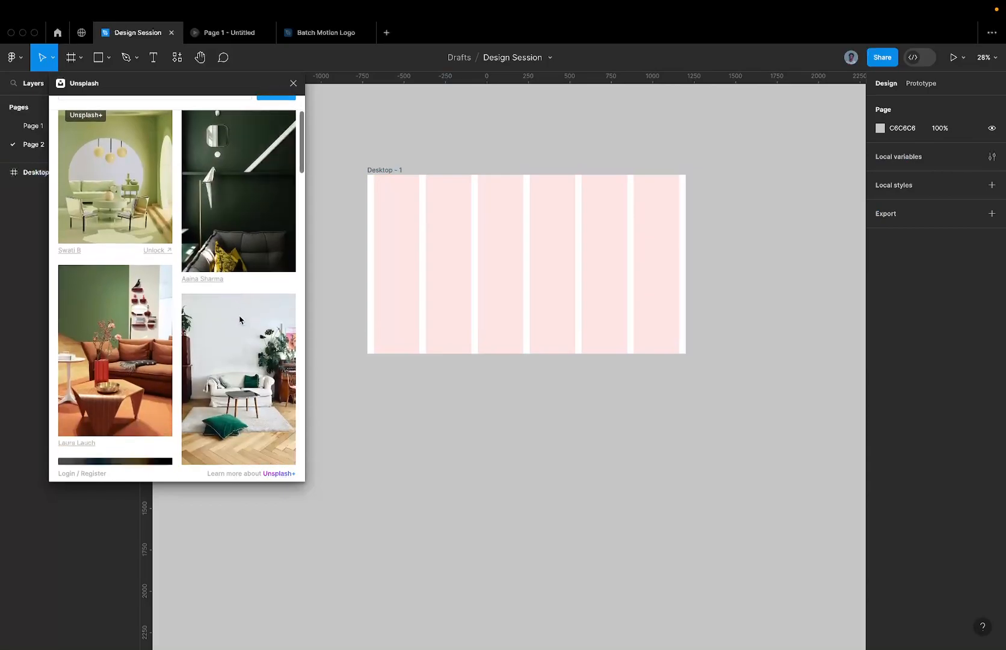
pyautogui.scroll(-2, 240, 319)
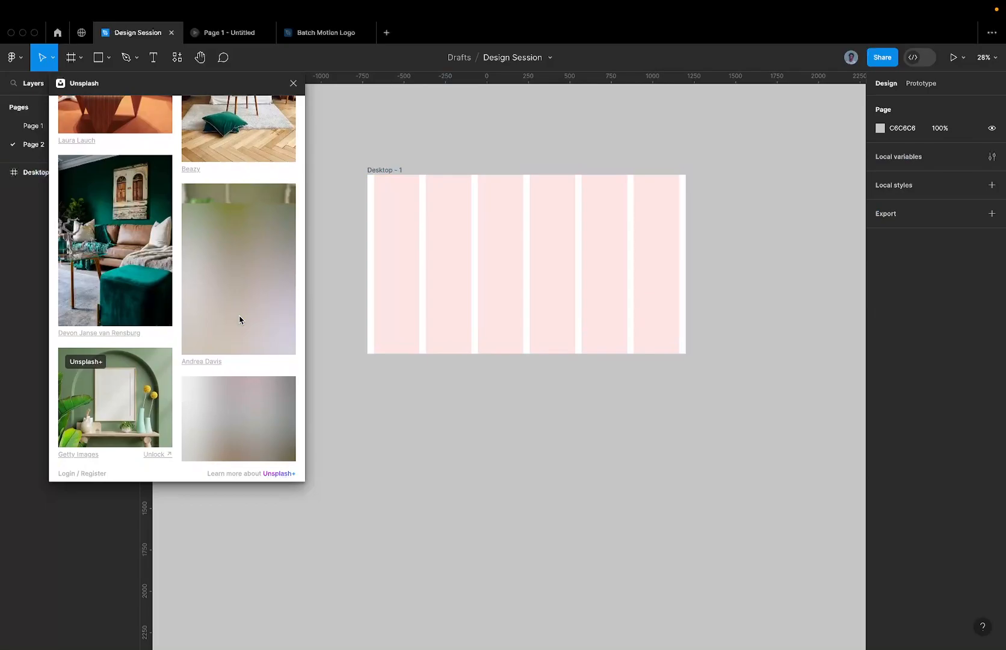
pyautogui.scroll(-4, 240, 319)
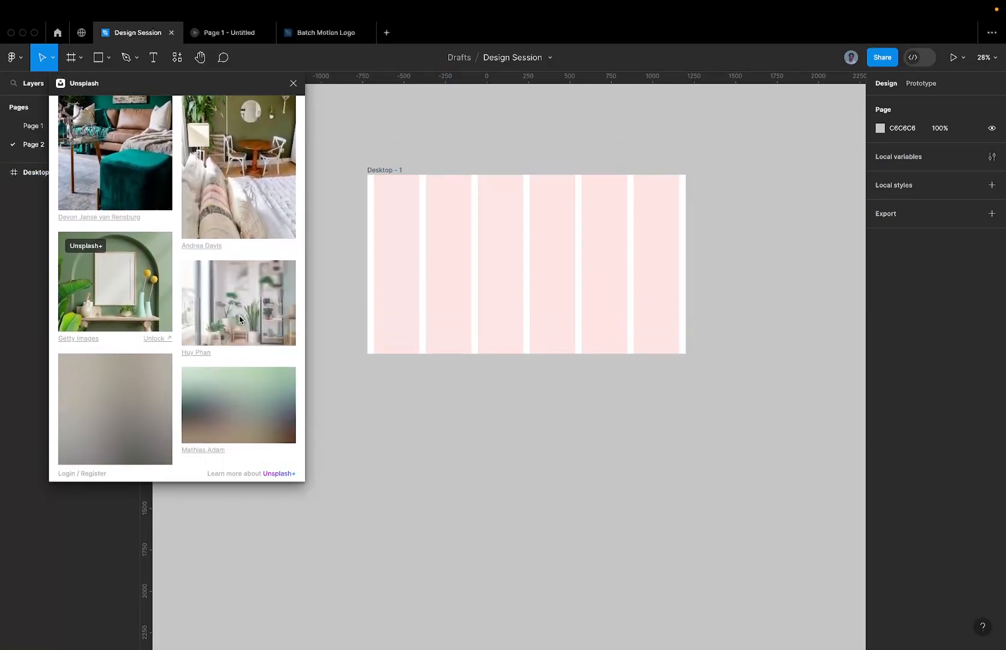
pyautogui.scroll(-5, 239, 319)
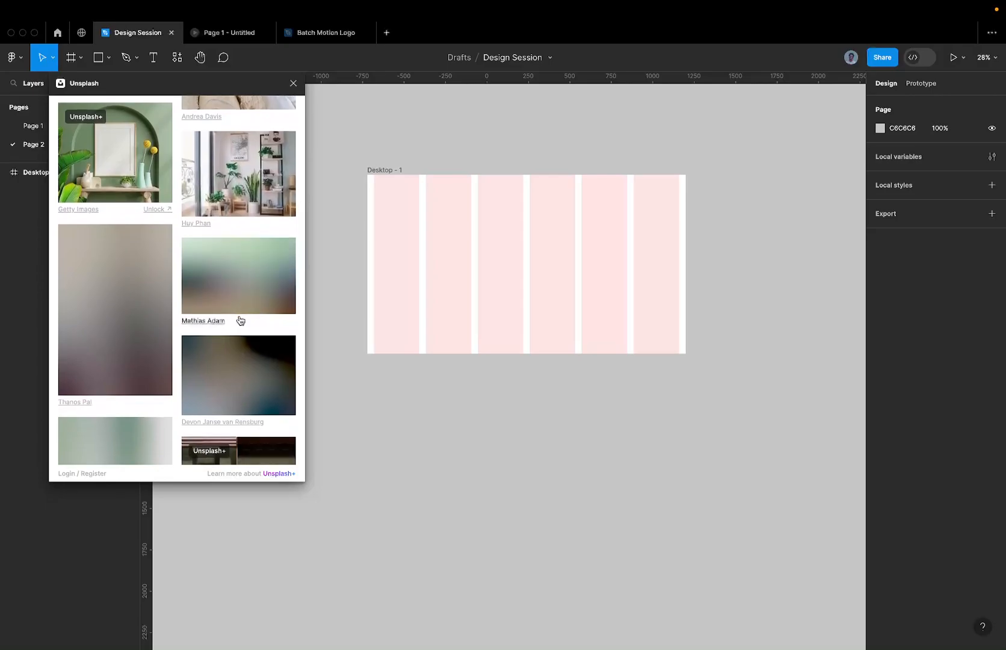
pyautogui.scroll(-6, 239, 319)
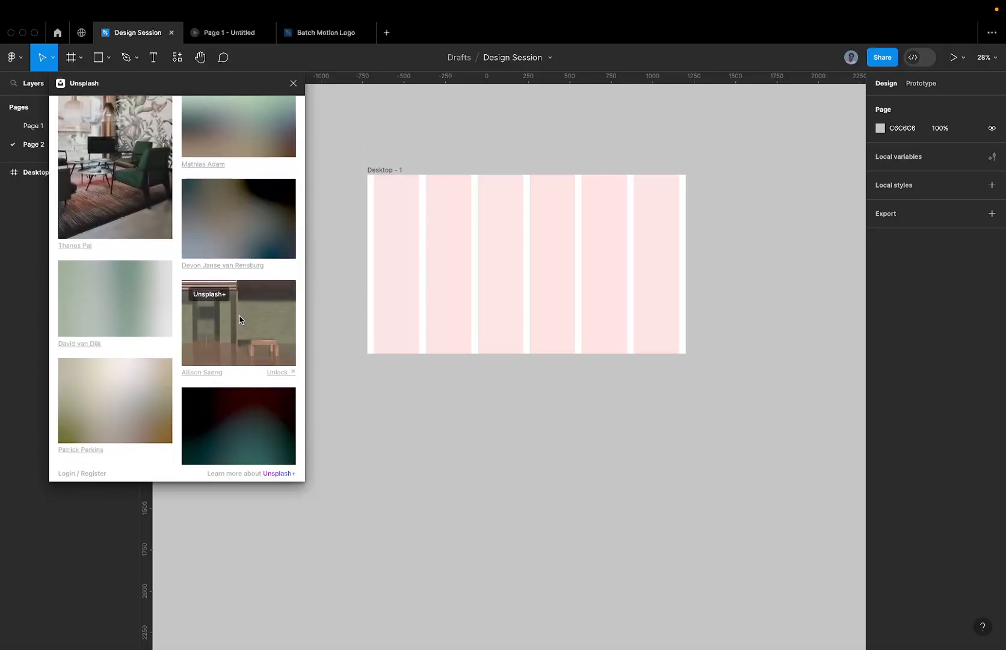
pyautogui.scroll(10, 239, 319)
pyautogui.scroll(1, 240, 319)
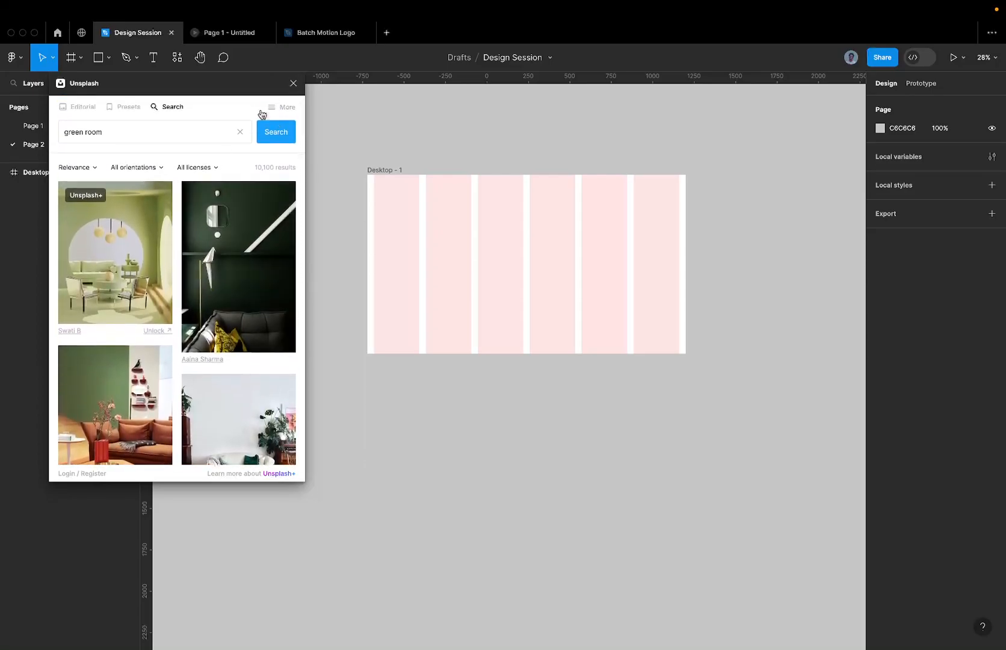
pyautogui.scroll(-15, 206, 257)
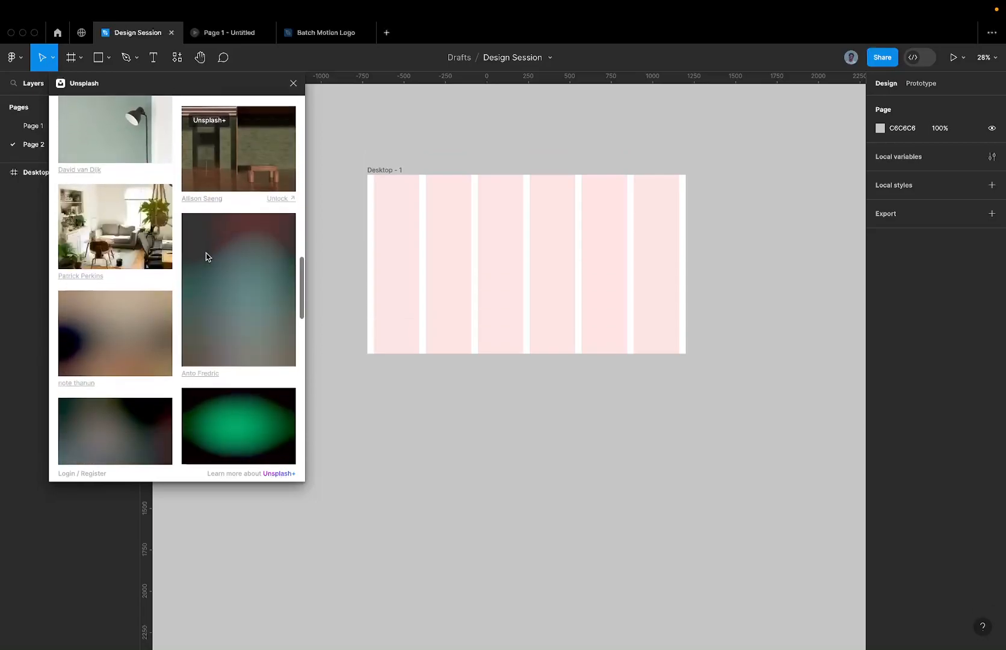
pyautogui.scroll(3, 205, 257)
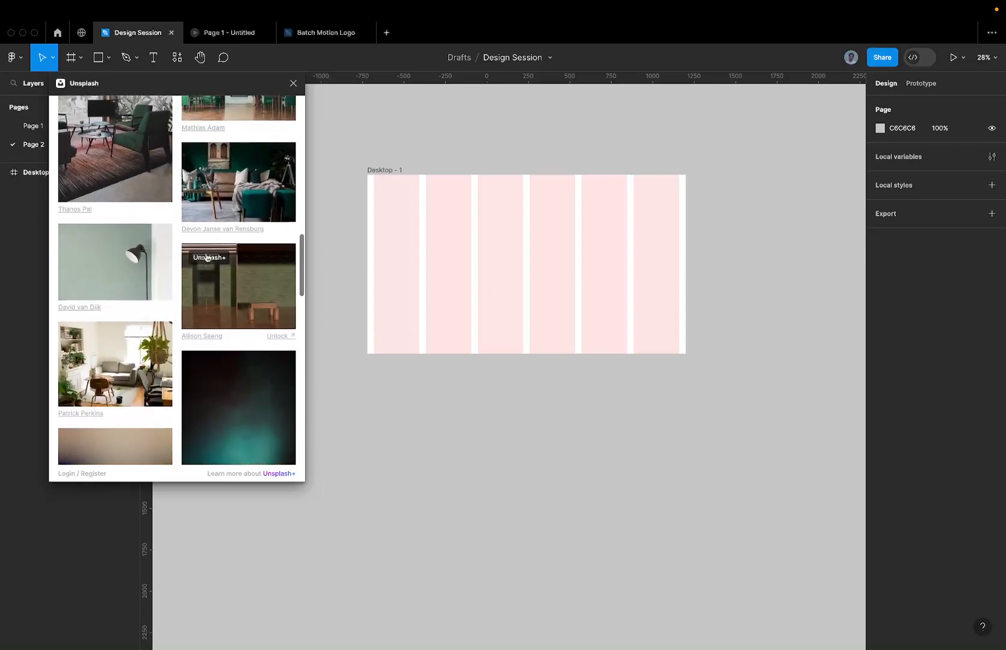
pyautogui.scroll(-6, 205, 257)
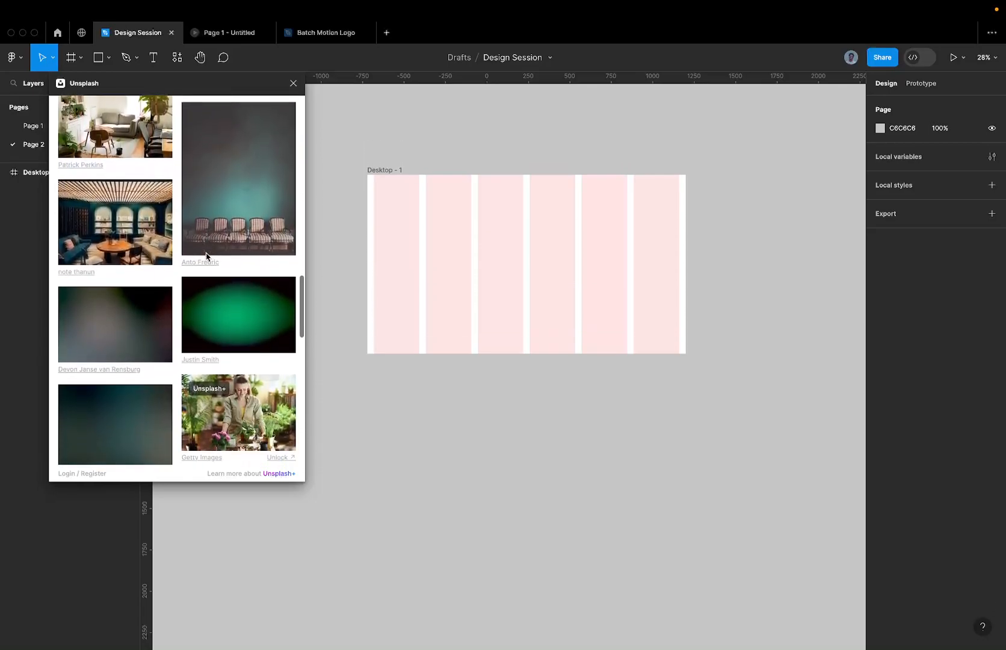
pyautogui.scroll(18, 172, 124)
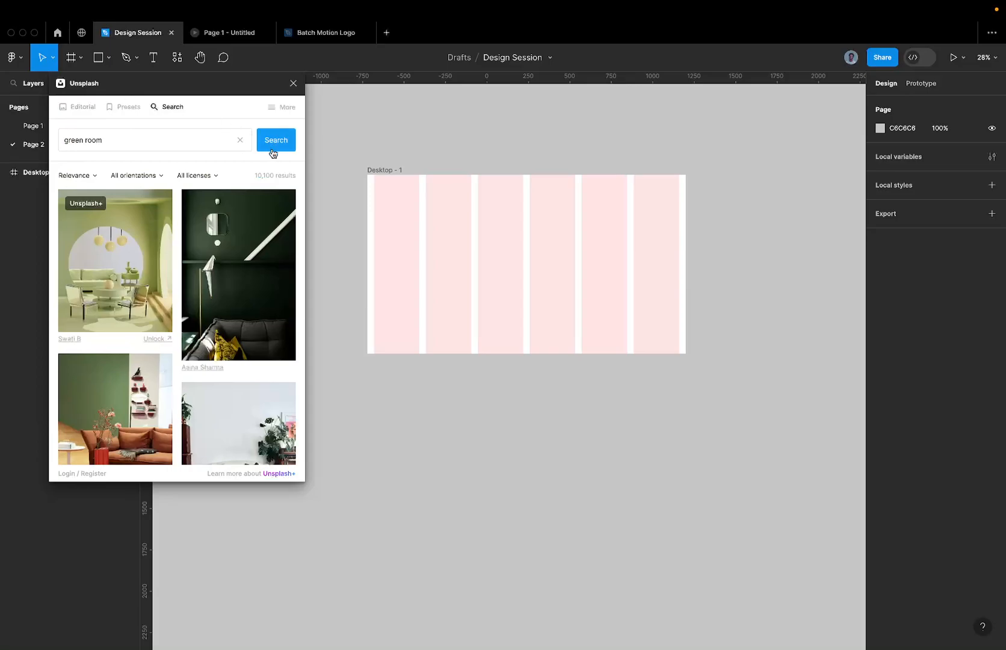
# Step: Clear the Unsplash search term and load photos for the preset interior topic instead
pyautogui.click(240, 140)
pyautogui.click(156, 193)
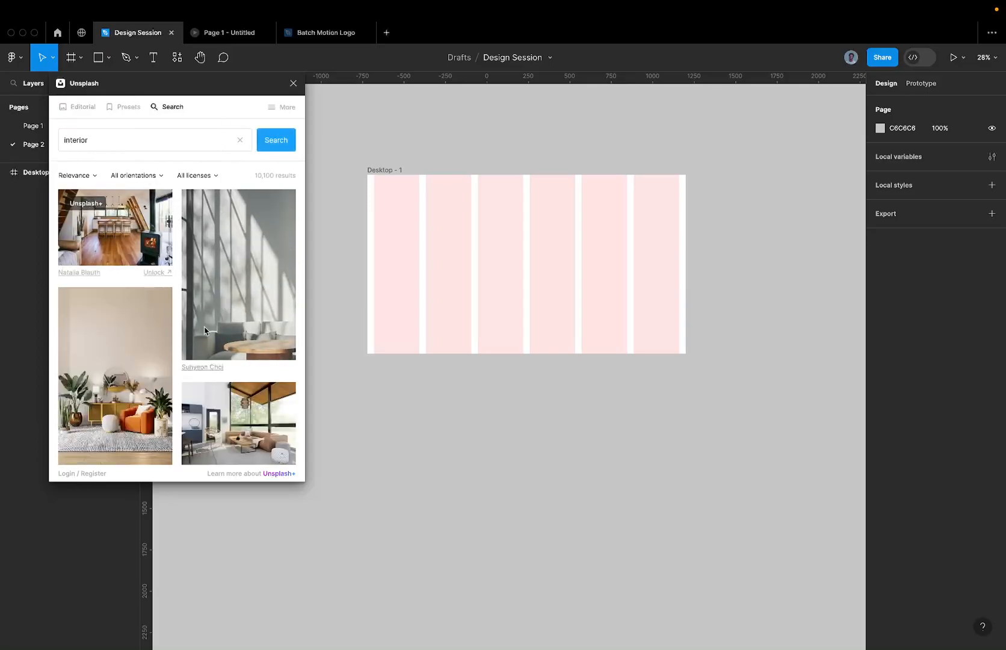
pyautogui.moveTo(222, 294); pyautogui.dragTo(461, 475)
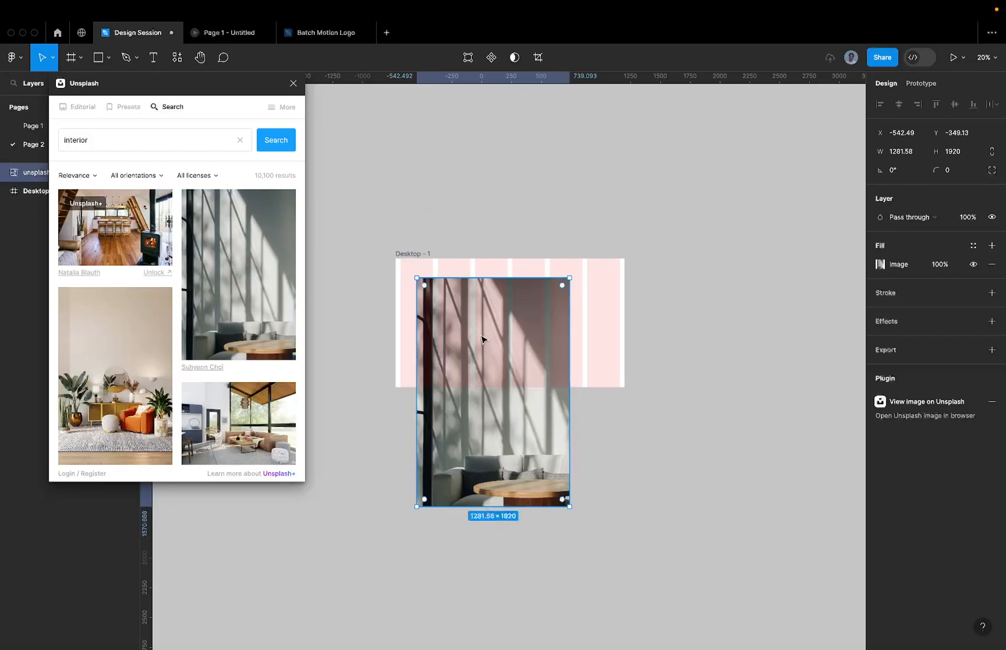
pyautogui.moveTo(480, 426); pyautogui.dragTo(388, 486)
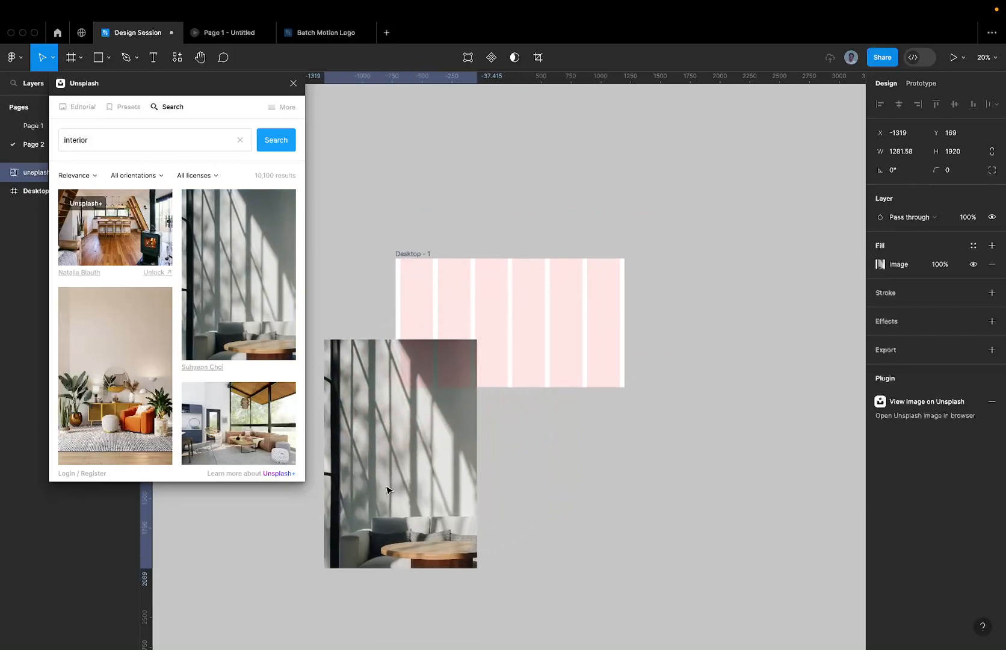
pyautogui.press('Delete')
# Step: Draw a 1920 × 1080 rectangle that covers the whole Desktop - 1 frame, starting at X 0, Y 0
pyautogui.press('r')
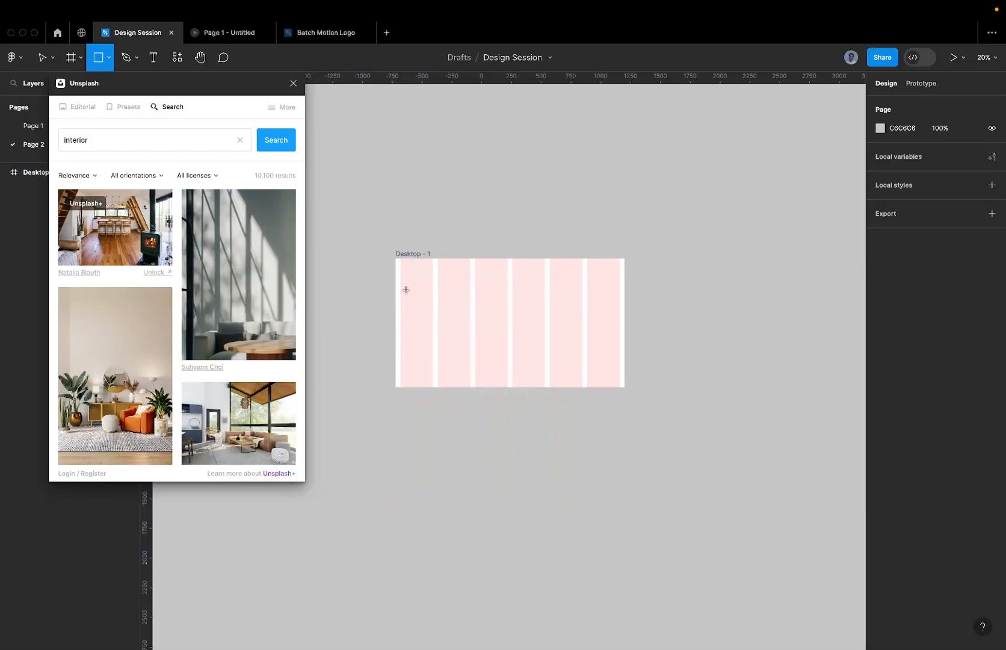
pyautogui.moveTo(407, 287)
pyautogui.mouseDown()
pyautogui.moveTo(525, 330)
pyautogui.moveTo(602, 397)
pyautogui.moveTo(624, 387)
pyautogui.mouseUp()
pyautogui.moveTo(408, 287); pyautogui.dragTo(393, 257)
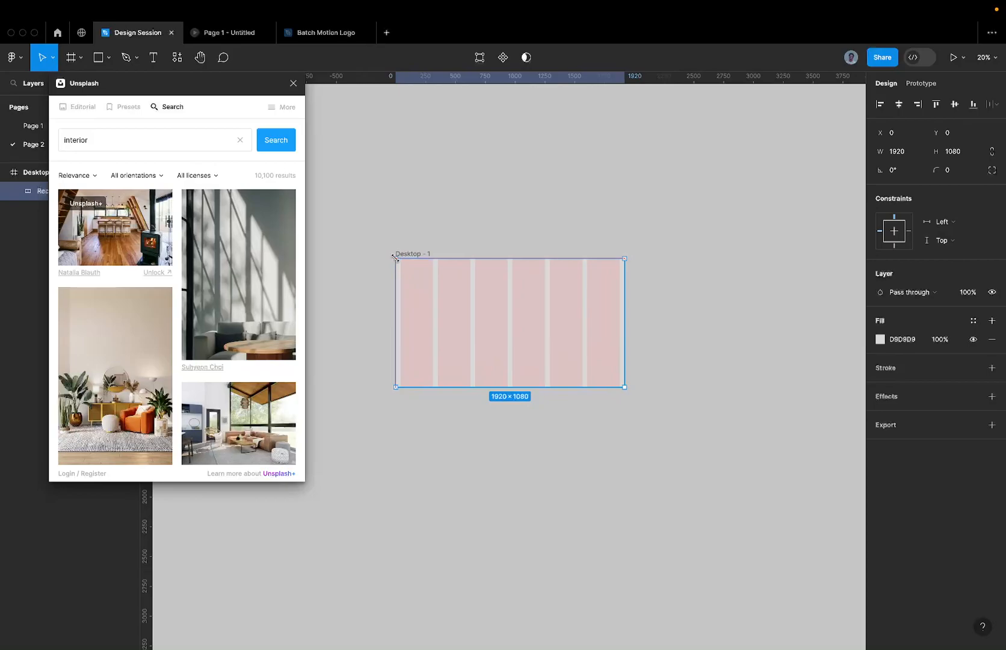
# Step: Fill the rectangle with the Unsplash photo of window shadows above a sofa and round table, and close the plugin
pyautogui.scroll(5, 394, 257)
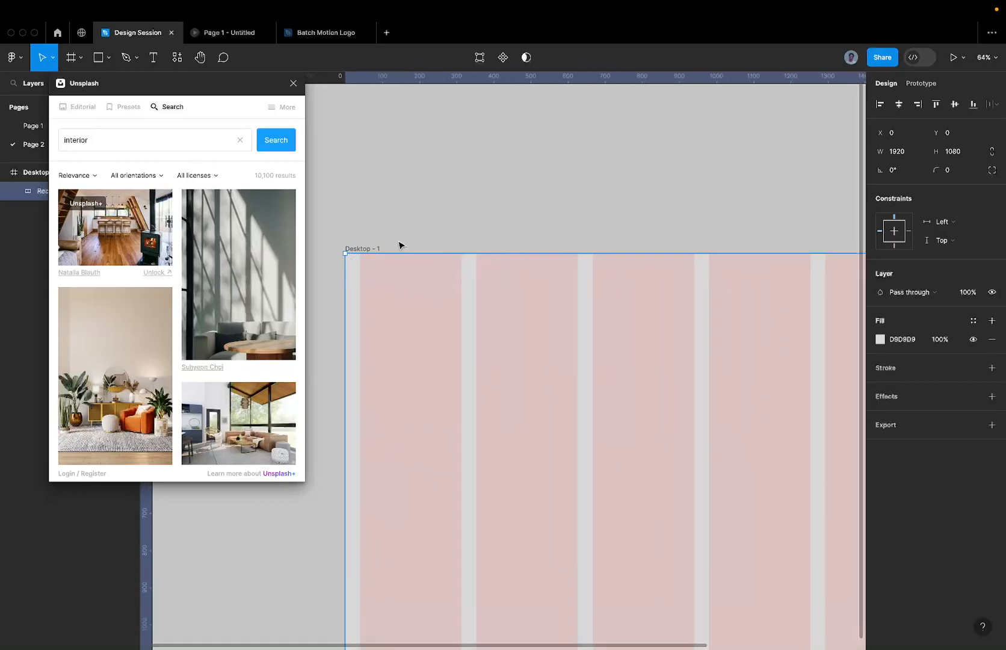
pyautogui.scroll(-1, 394, 243)
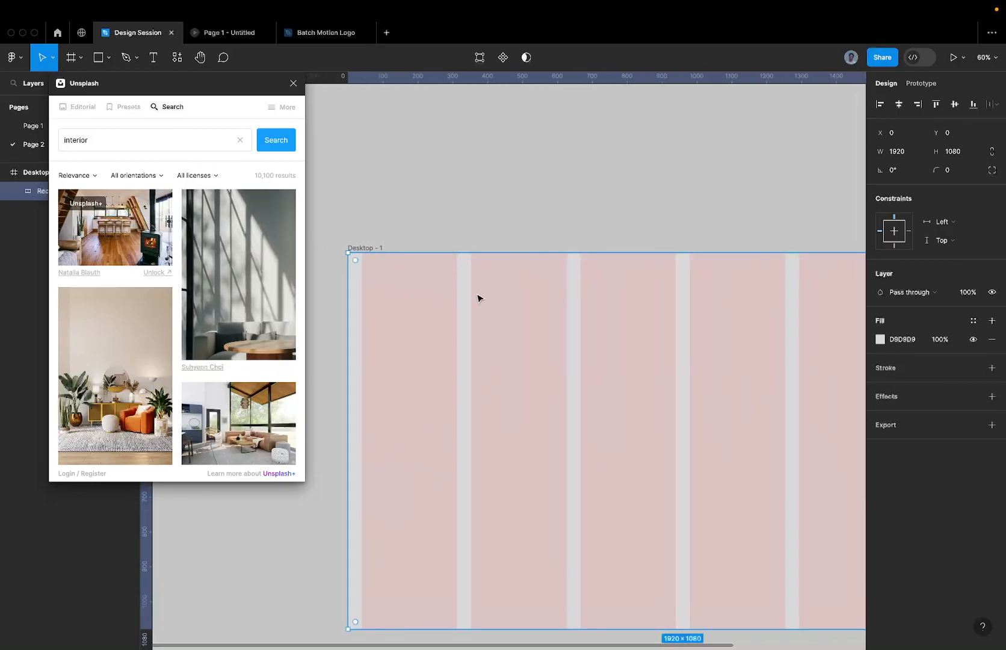
pyautogui.scroll(-3, 476, 294)
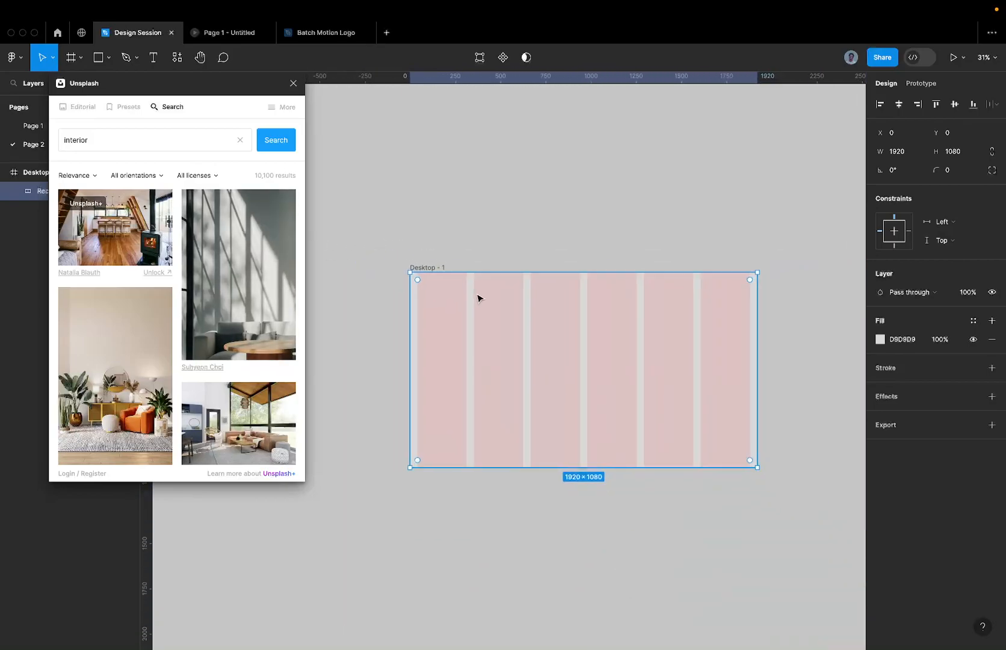
pyautogui.click(254, 239)
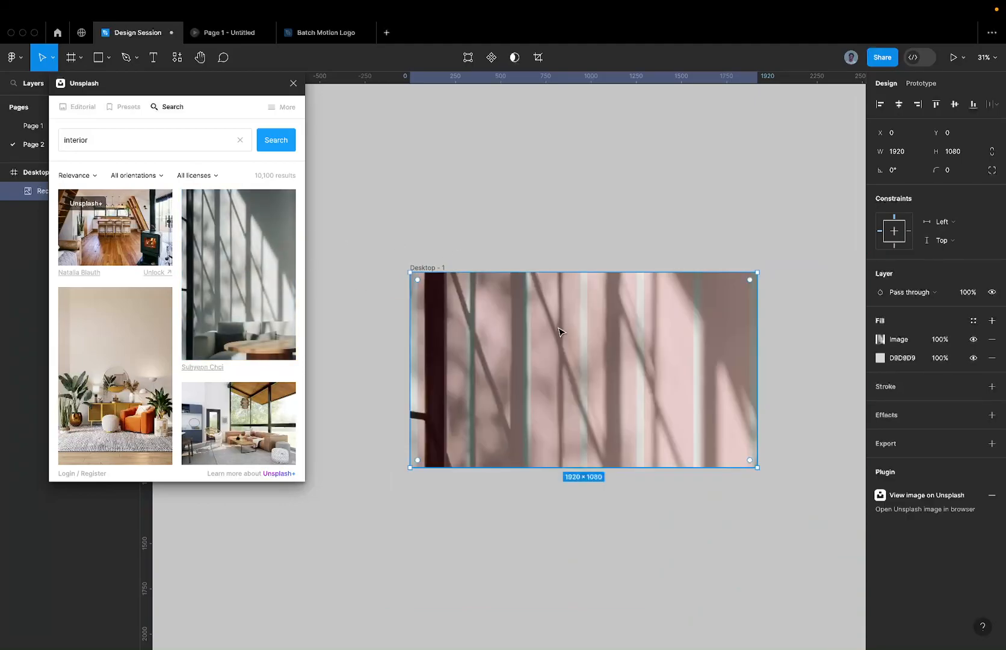
pyautogui.click(293, 83)
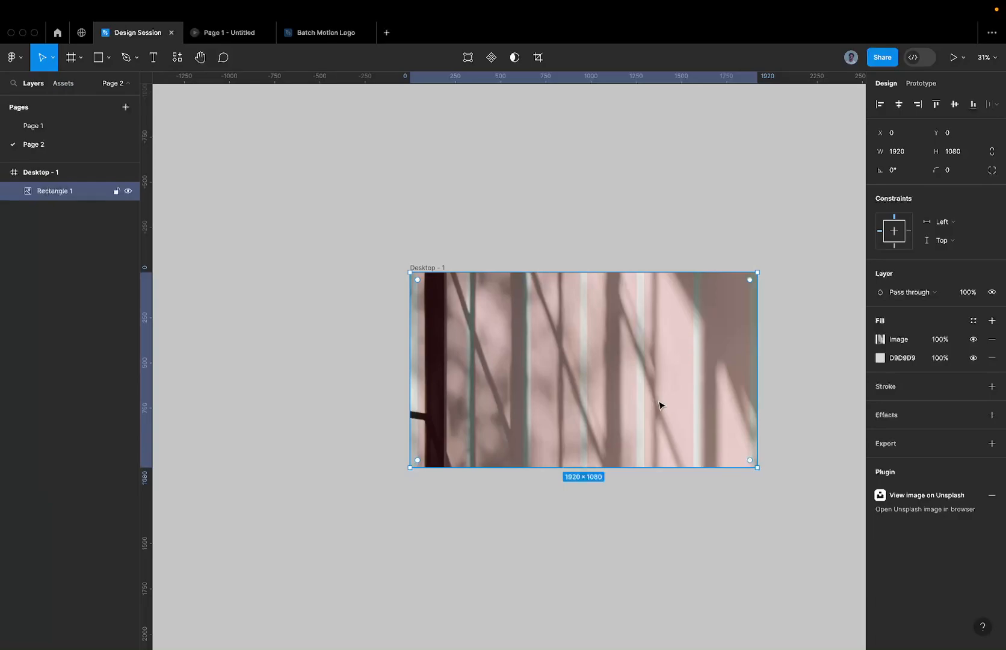
# Step: Set the rectangle's image fill to Crop and shift the photo up so the sofa and wooden table fall within the frame
pyautogui.hscroll(2, 659, 405)
pyautogui.scroll(3, 659, 404)
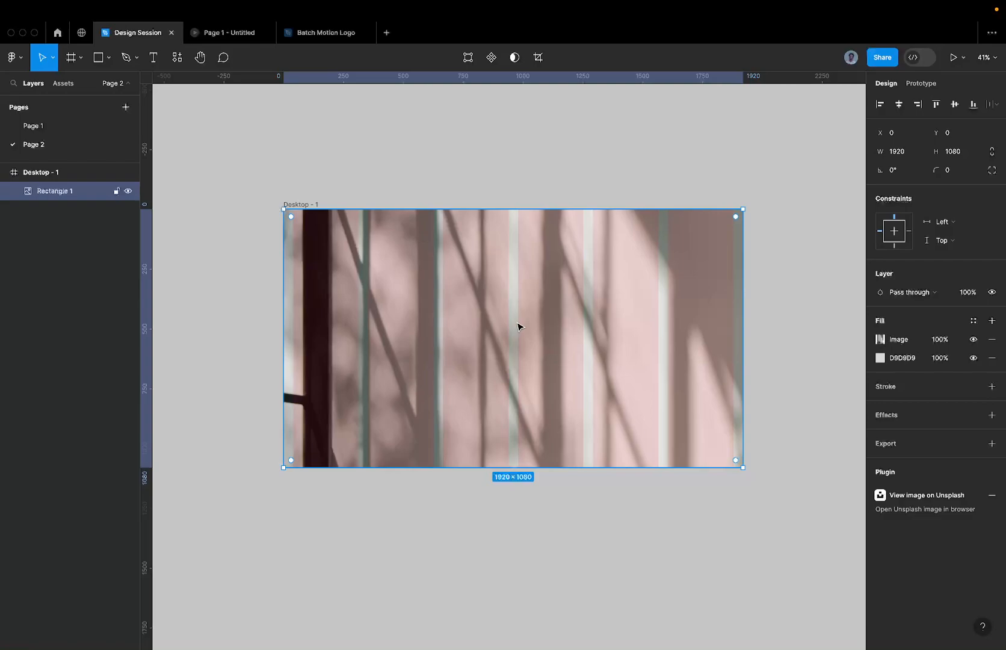
pyautogui.doubleClick(544, 320)
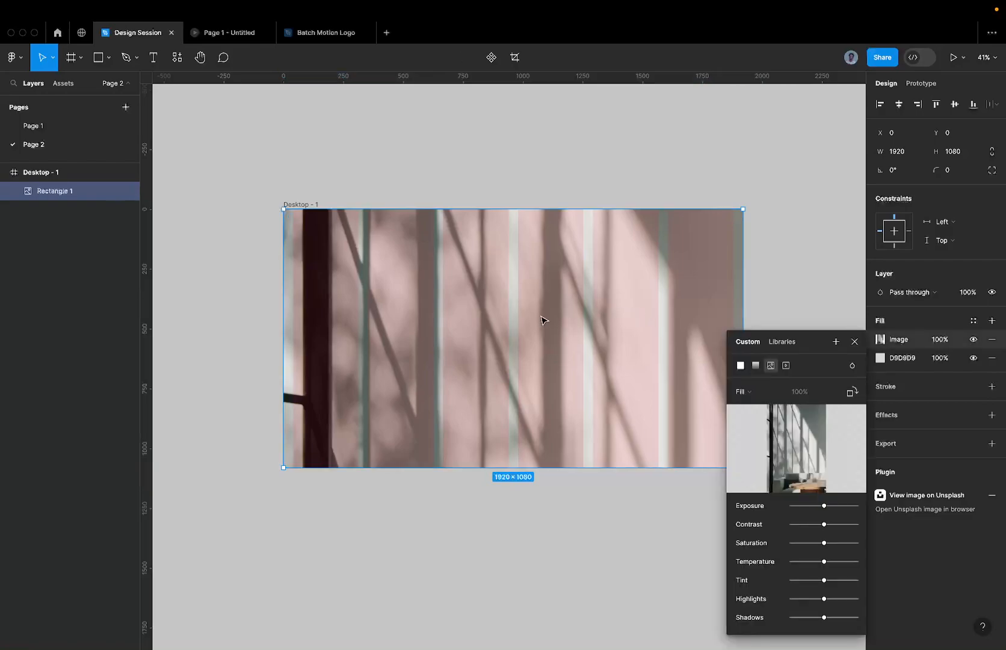
pyautogui.click(745, 394)
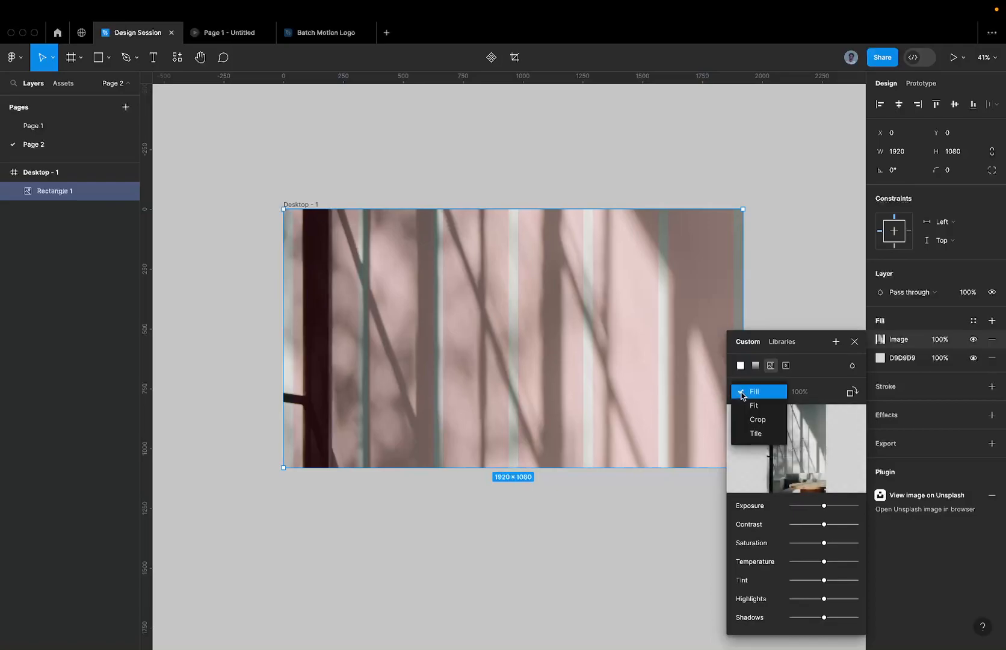
pyautogui.click(759, 395)
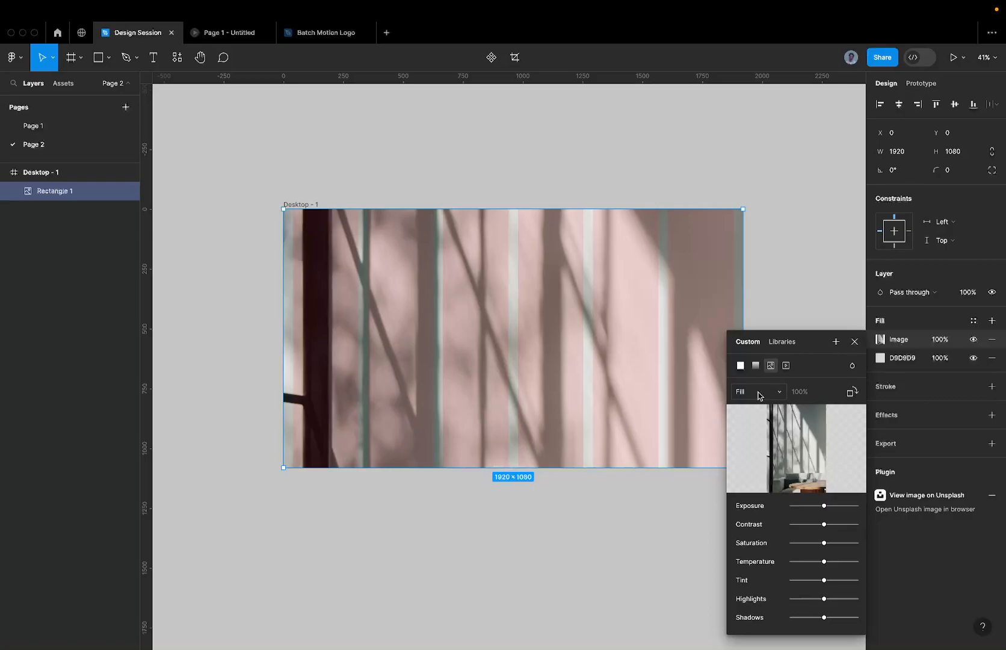
pyautogui.click(767, 394)
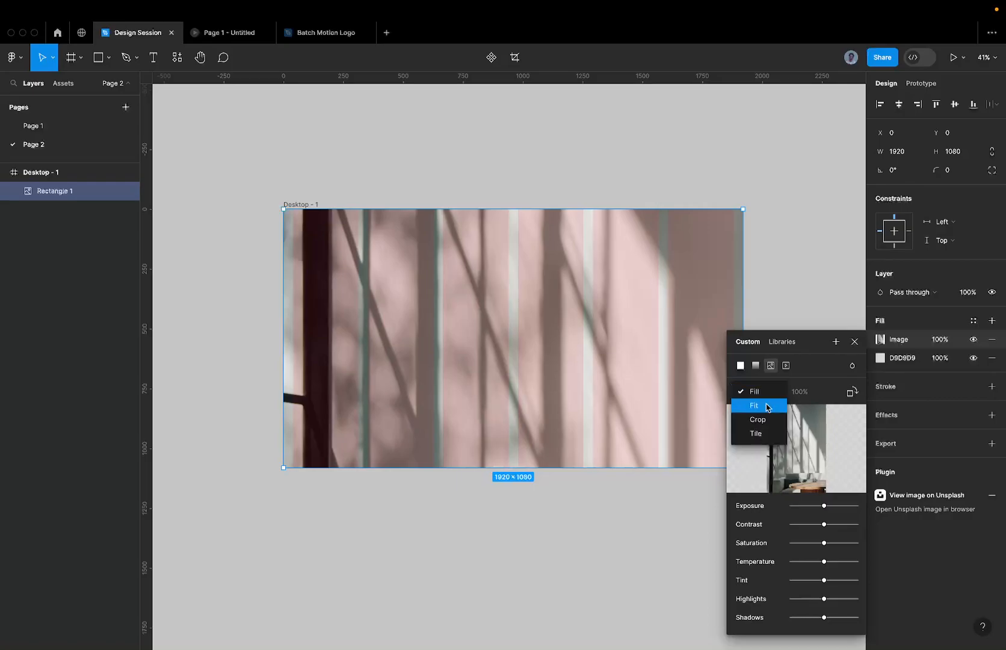
pyautogui.click(760, 419)
pyautogui.moveTo(591, 364); pyautogui.dragTo(584, 219)
pyautogui.moveTo(591, 279); pyautogui.dragTo(584, 239)
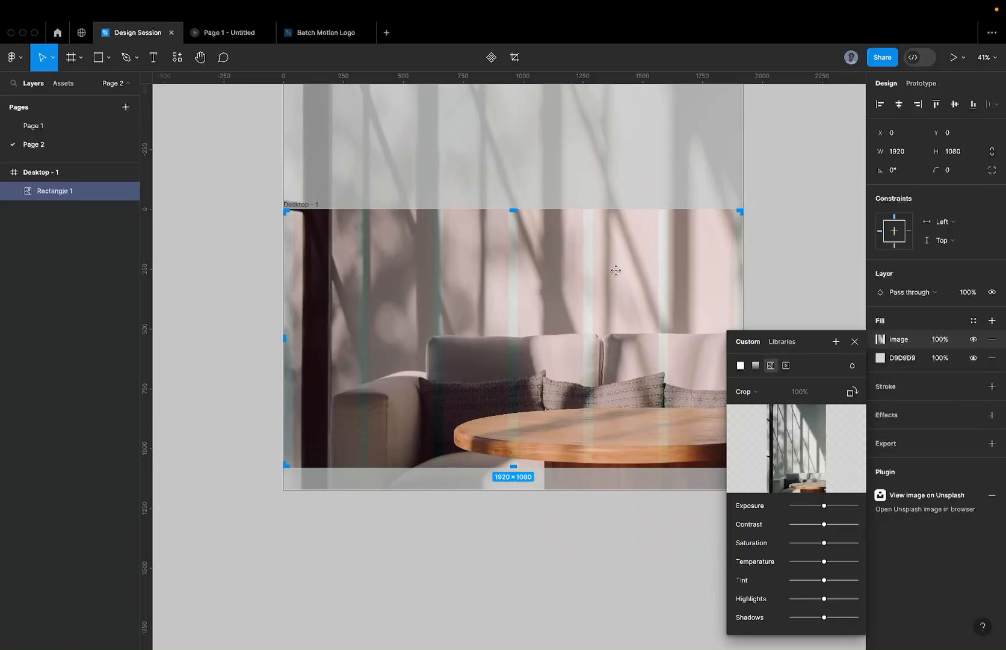
pyautogui.press('Return')
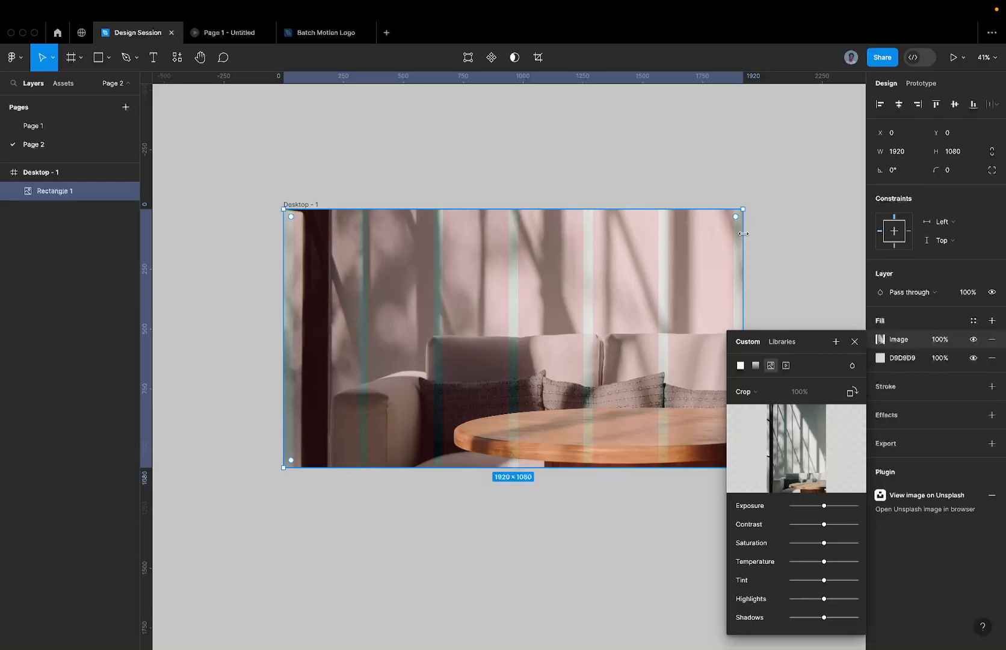
pyautogui.click(616, 157)
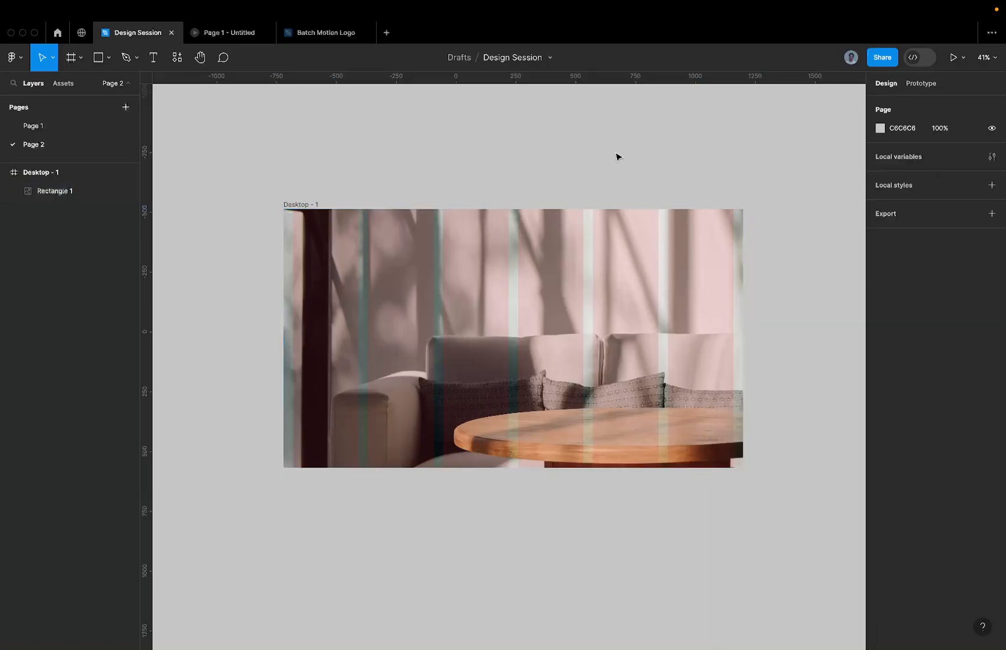
# Step: Select the photo rectangle in the frame, and switch to the Arc browser's Google Meet call tab
pyautogui.hscroll(3, 616, 157)
pyautogui.scroll(1, 616, 157)
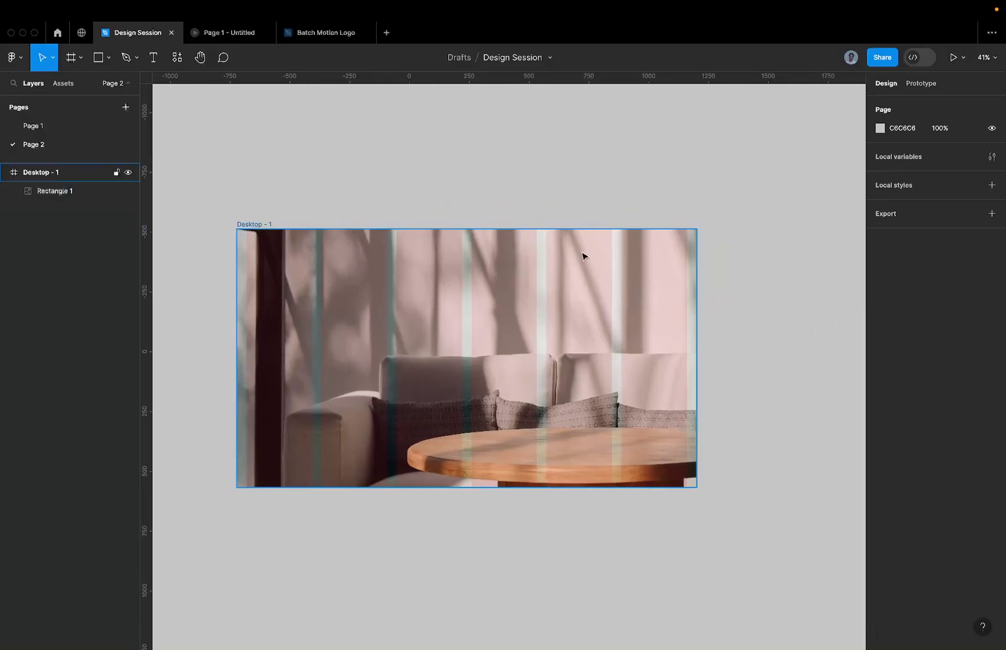
pyautogui.click(574, 291)
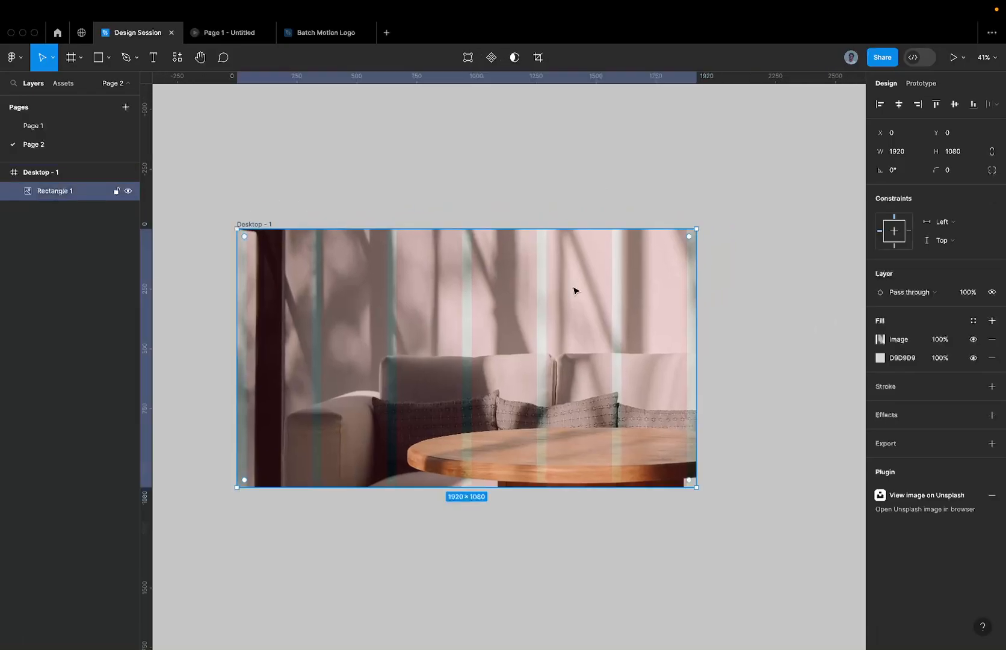
pyautogui.hotkey('ctrl', 'Left')
pyautogui.click(97, 407)
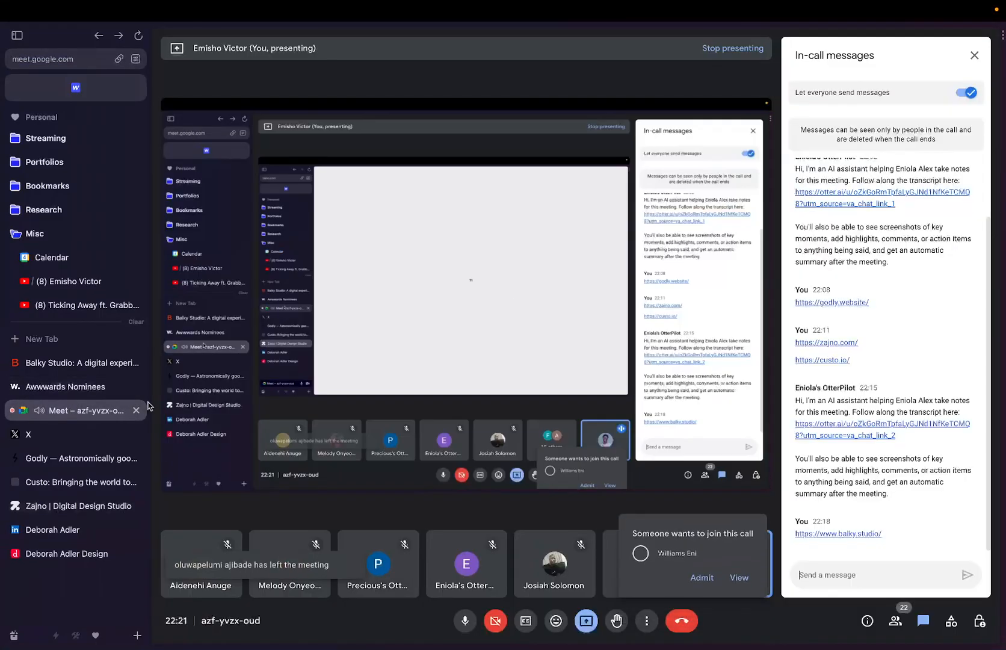
# Step: Admit the waiting participant to the Meet call and switch to the Figma design file
pyautogui.click(703, 577)
pyautogui.hotkey('ctrl', 'Right')
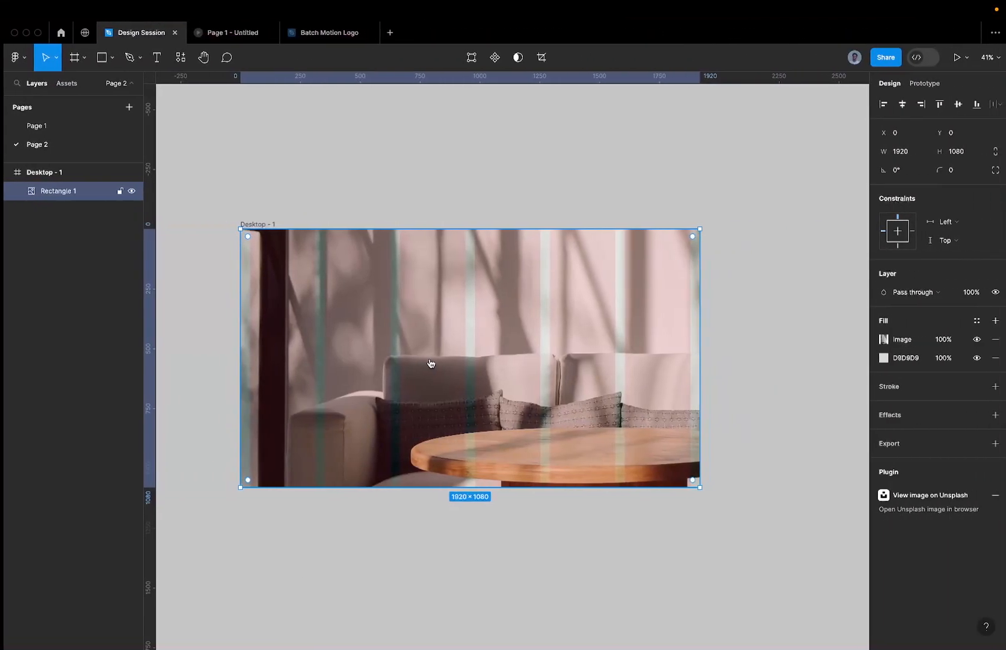
# Step: Hide the photo rectangle so that only the Desktop - 1 frame's column grid is displayed
pyautogui.click(128, 192)
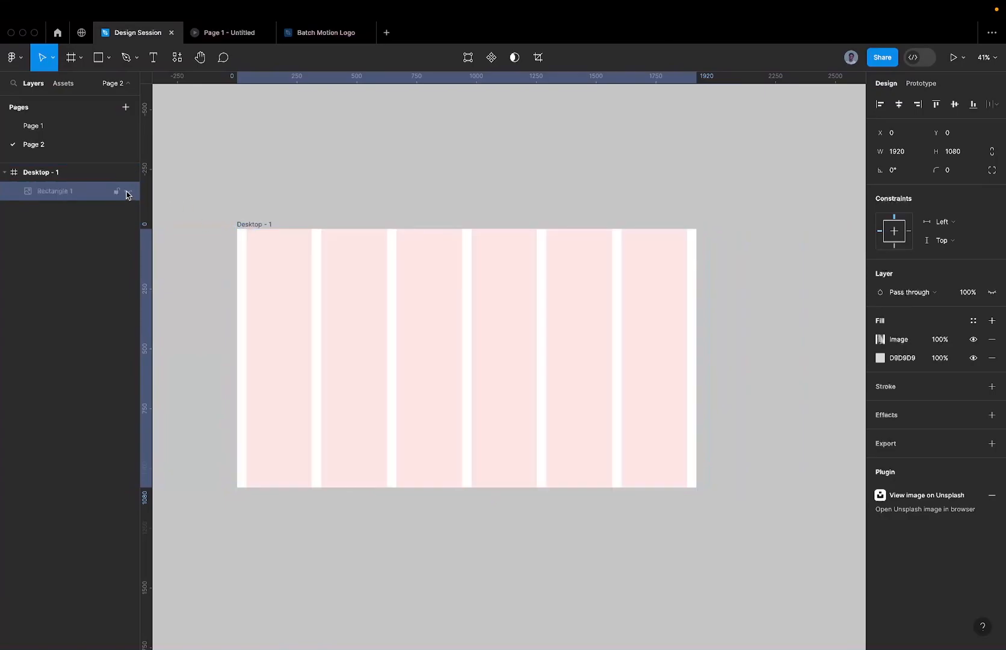
pyautogui.press('super+shift+h')
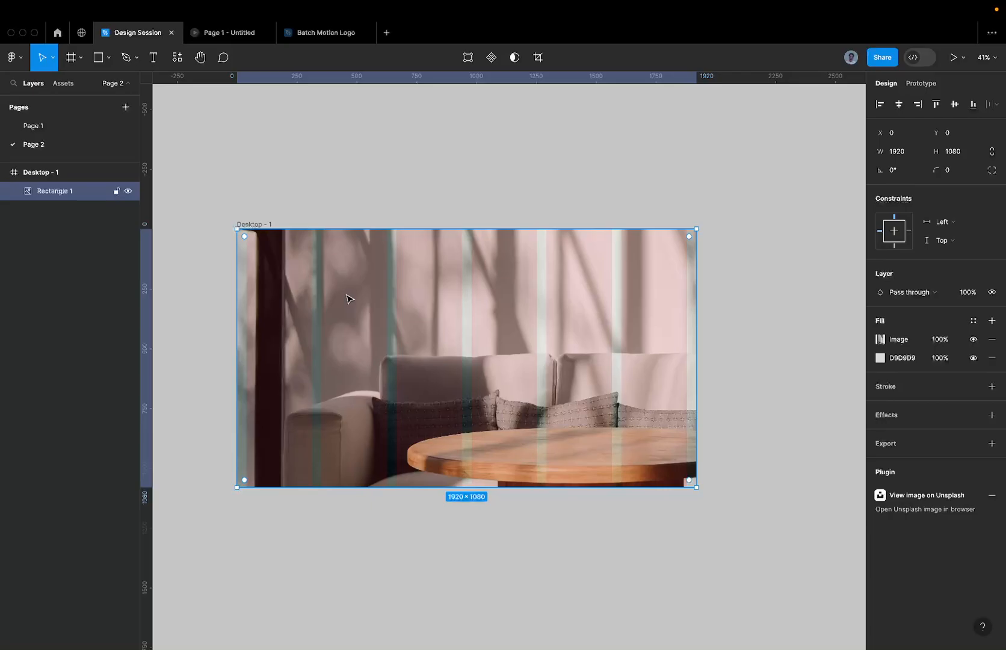
pyautogui.press('super+shift+h')
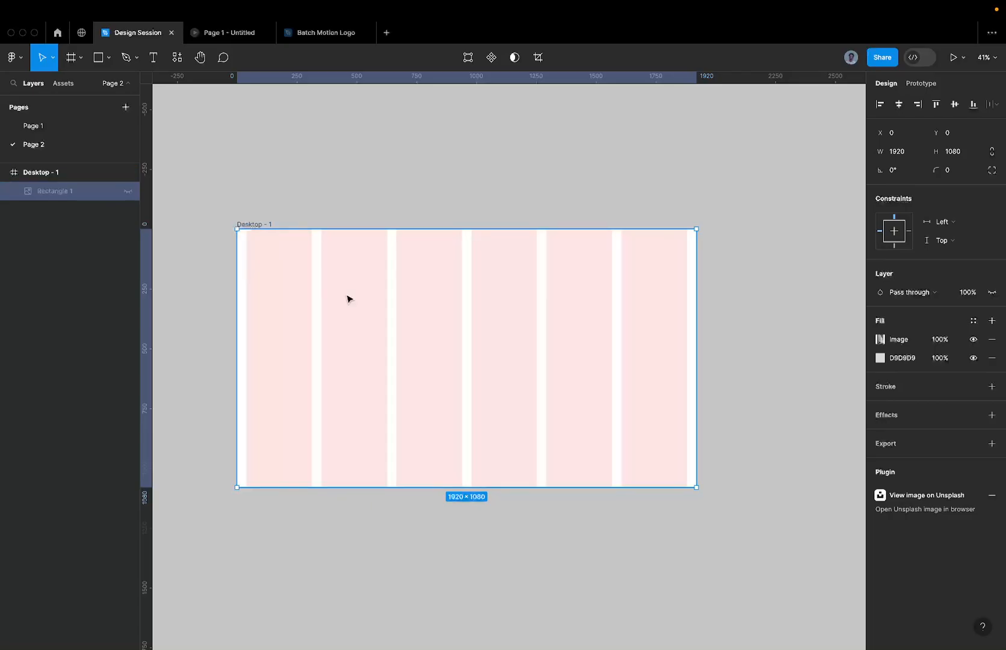
pyautogui.click(127, 192)
pyautogui.click(127, 193)
# Step: Add the text "SOUTHERN" inside the Desktop - 1 frame, starting in the second column at about X 377, Y 261
pyautogui.scroll(3, 310, 323)
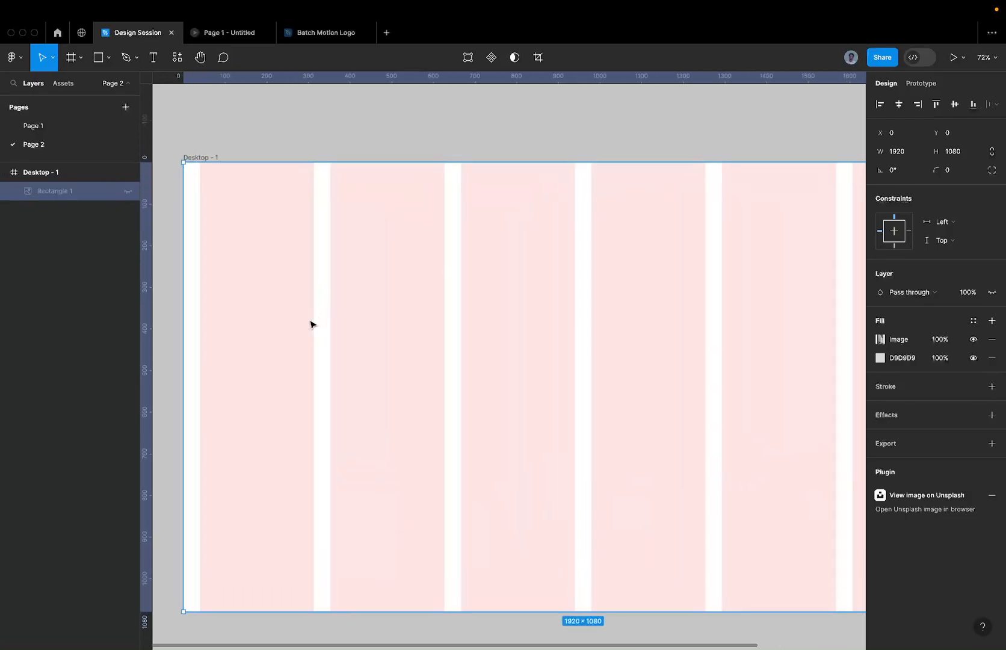
pyautogui.scroll(-3, 310, 323)
pyautogui.press('t')
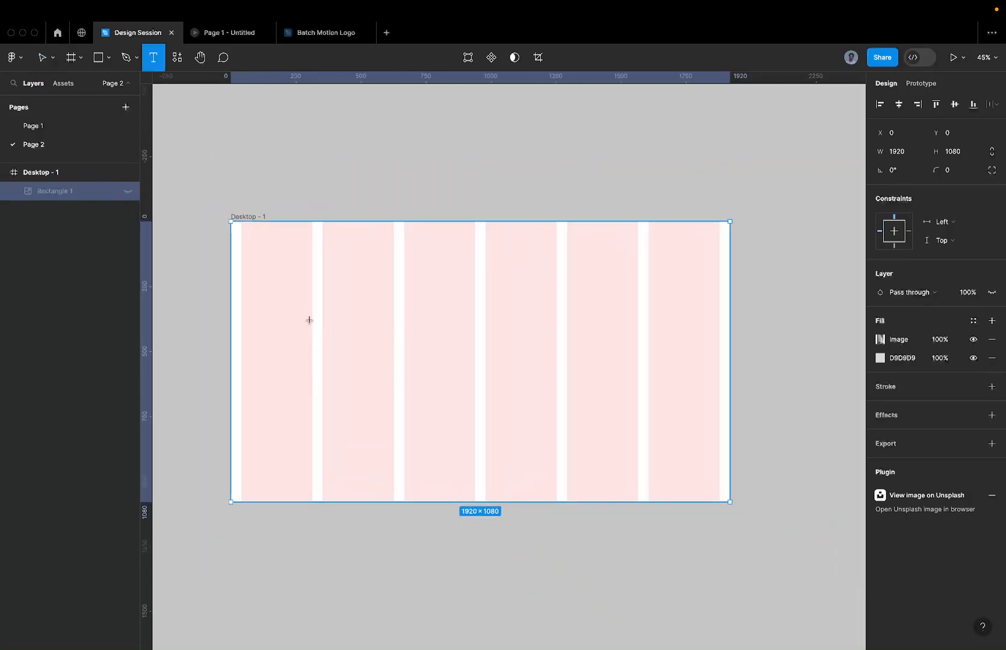
pyautogui.click(329, 289)
pyautogui.write('SOU')
pyautogui.press('BackSpace')
pyautogui.write('UTHERN')
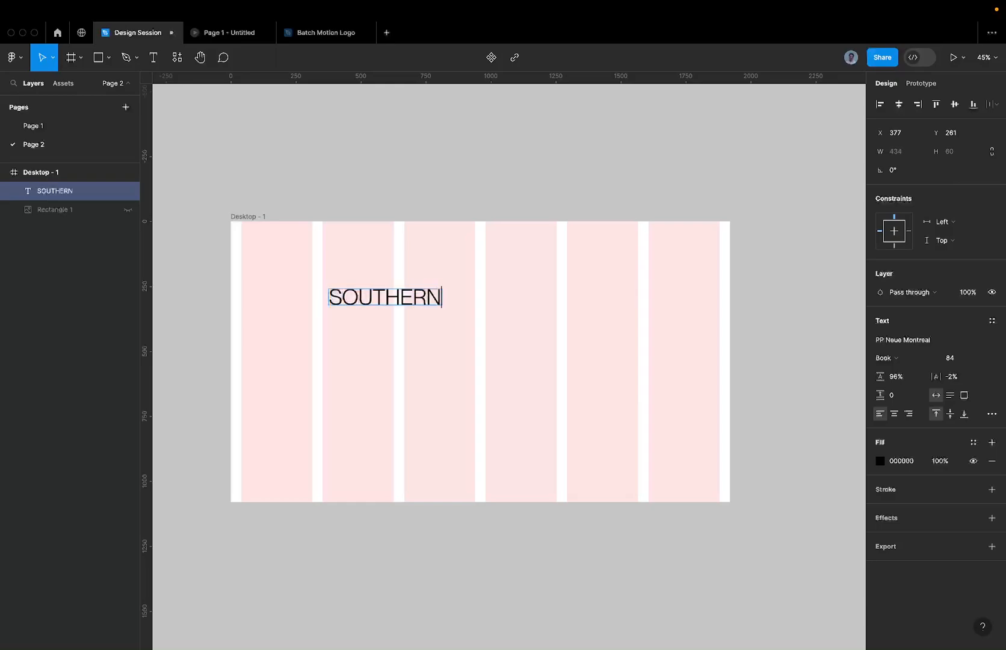
pyautogui.press('Escape')
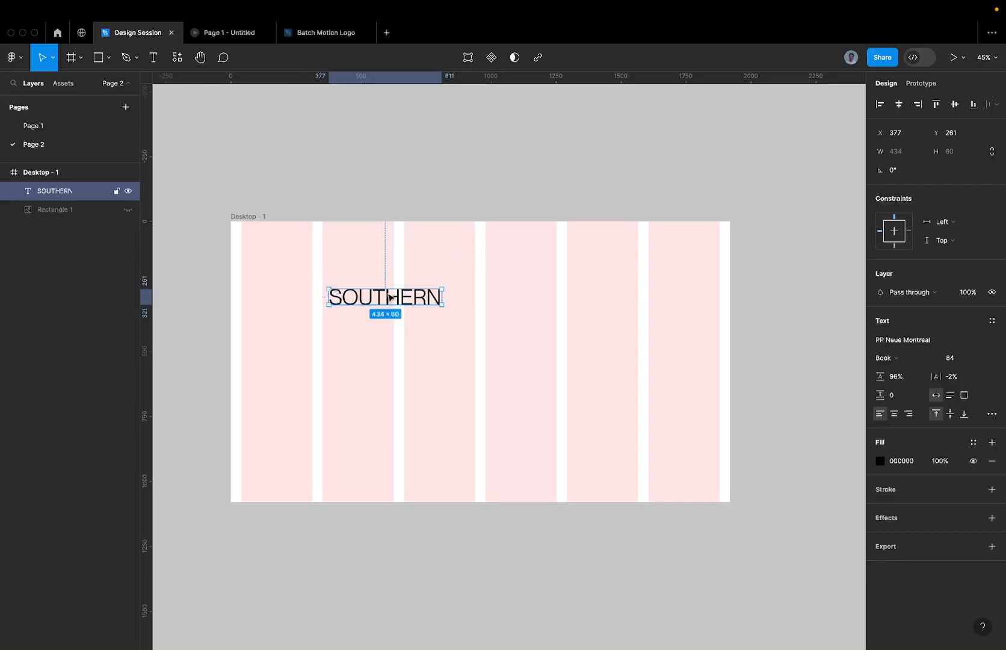
pyautogui.scroll(3, 390, 297)
pyautogui.scroll(-2, 390, 297)
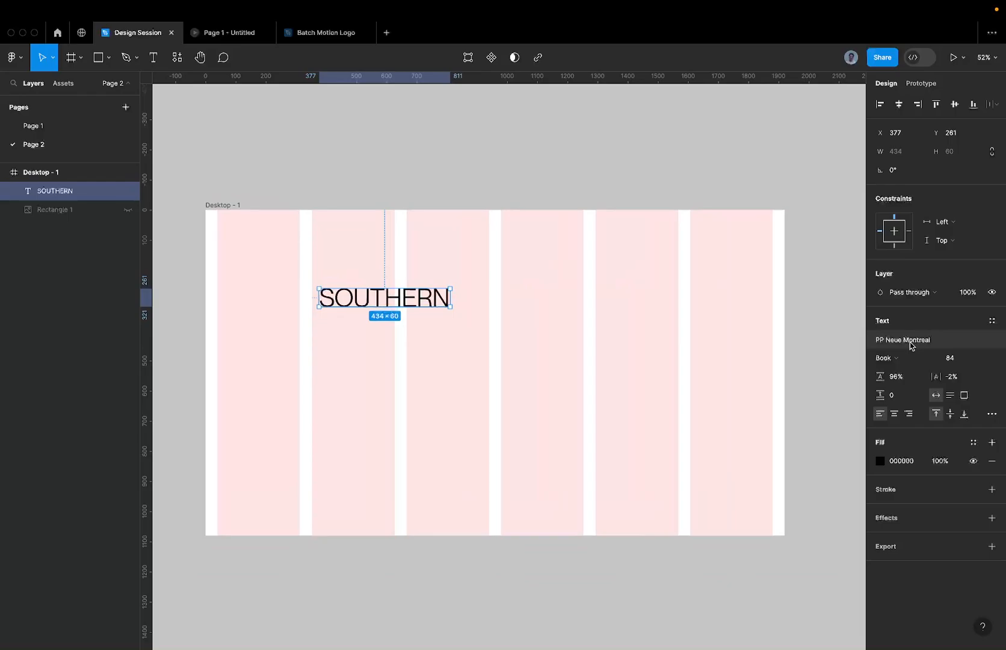
# Step: Switch to Arc, search the web for "neue montreal" in a new tab, and open the Pangram Pangram Foundry font page
pyautogui.hotkey('ctrl', 'Left')
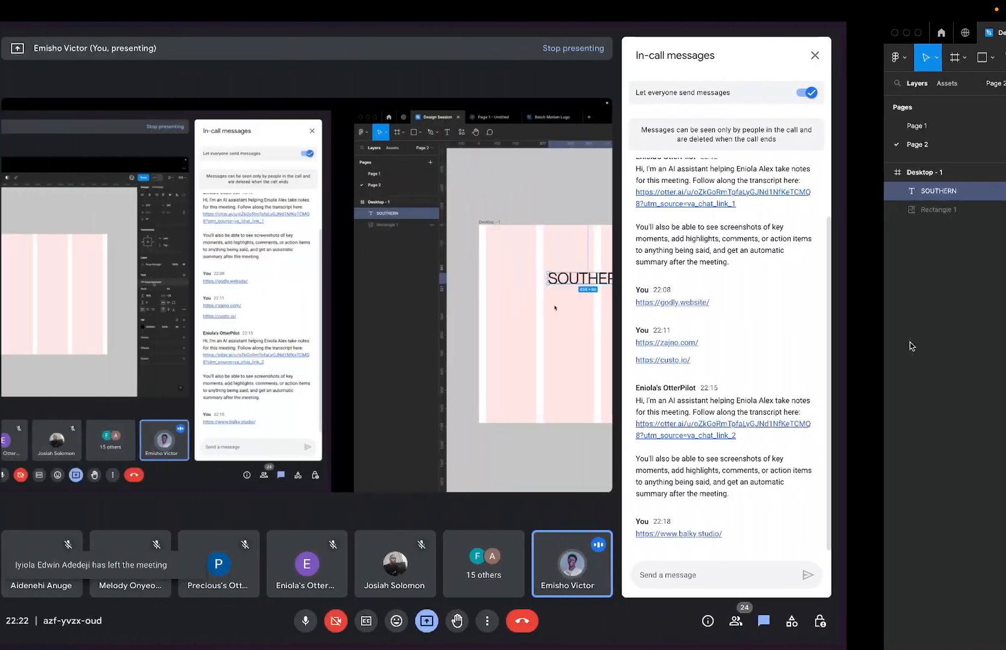
pyautogui.click(57, 362)
pyautogui.click(59, 348)
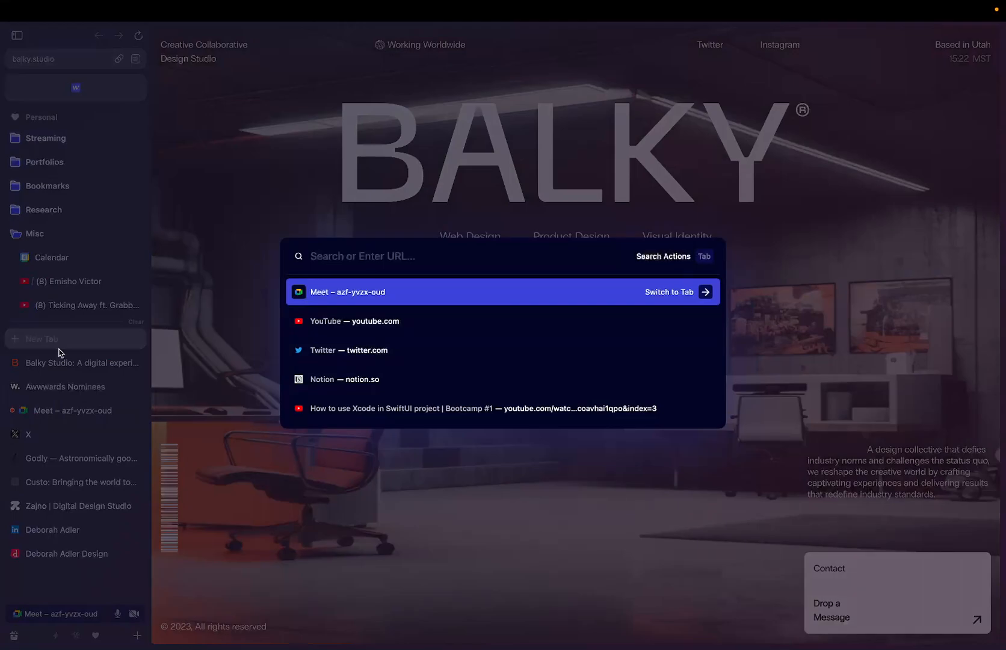
pyautogui.write('e')
pyautogui.press('BackSpace')
pyautogui.write('neue')
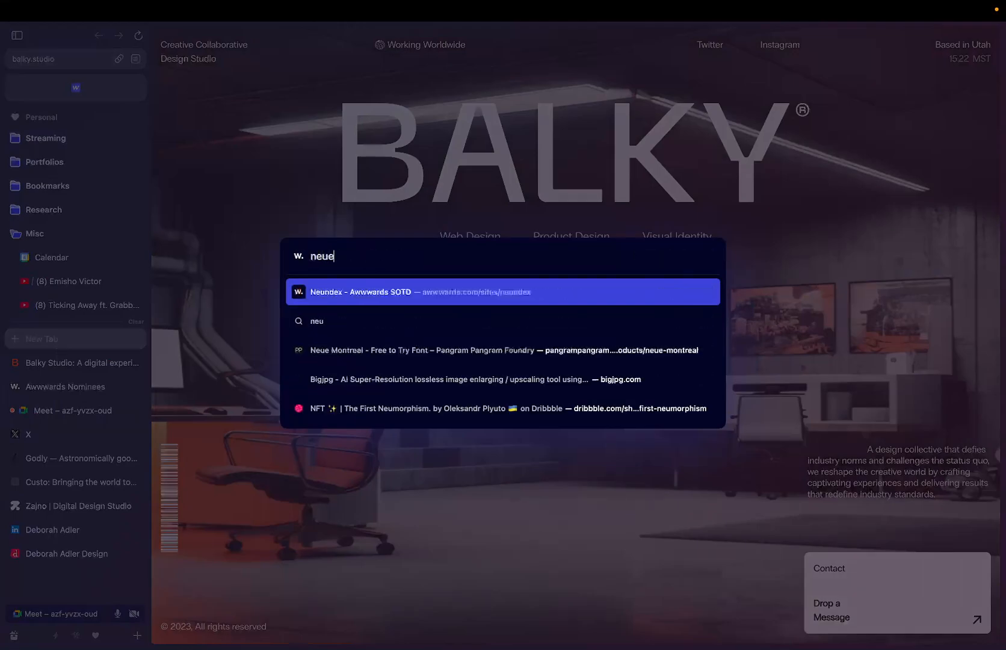
pyautogui.write(' monmtr')
pyautogui.press('BackSpace')
pyautogui.press('BackSpace')
pyautogui.press('BackSpace')
pyautogui.write('treal')
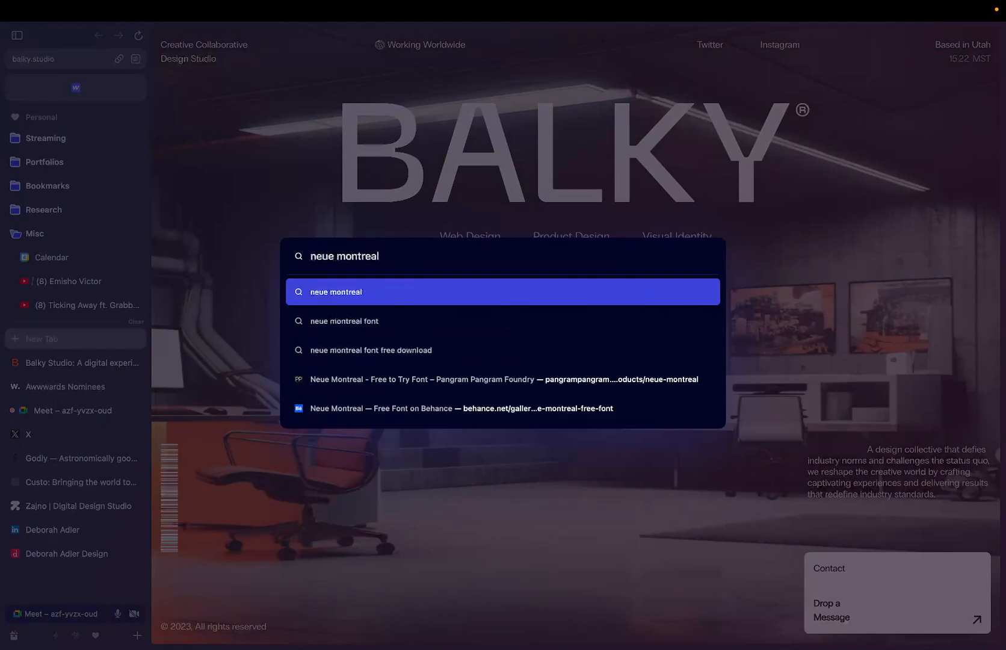
pyautogui.press('Return')
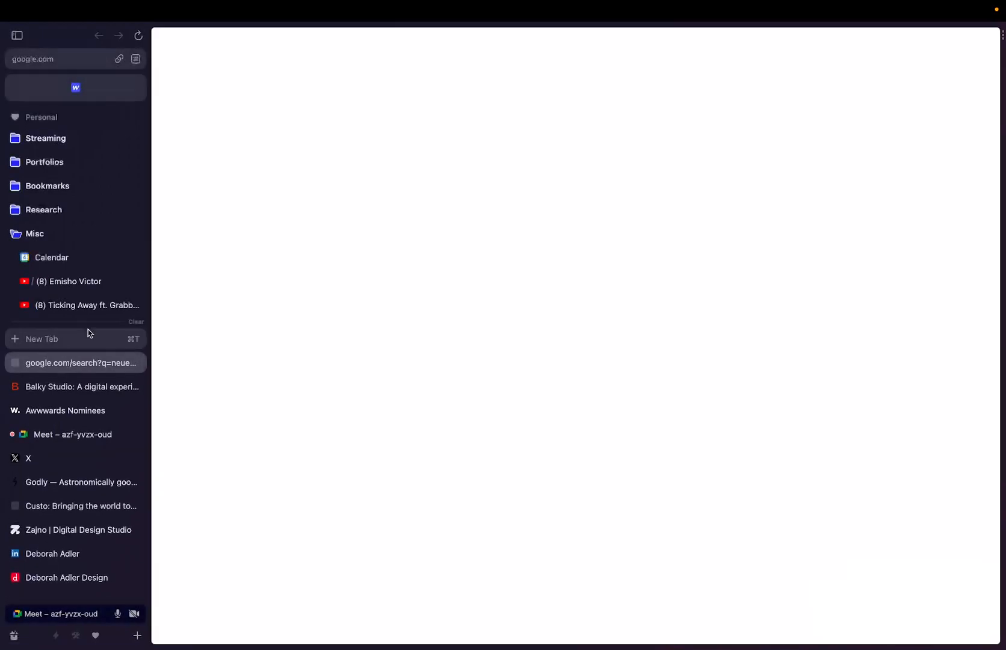
pyautogui.click(398, 169)
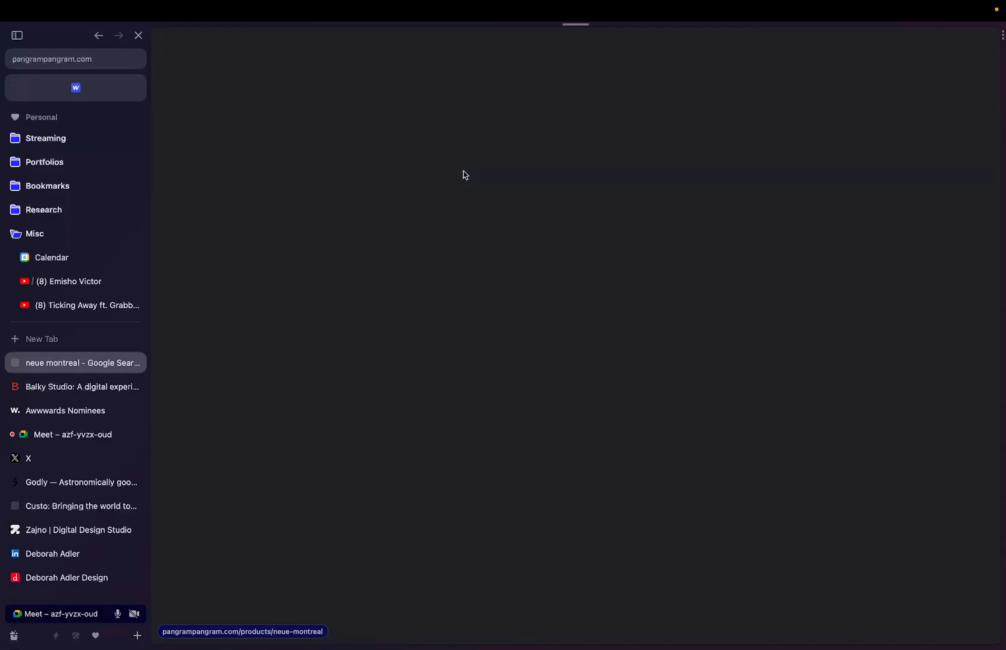
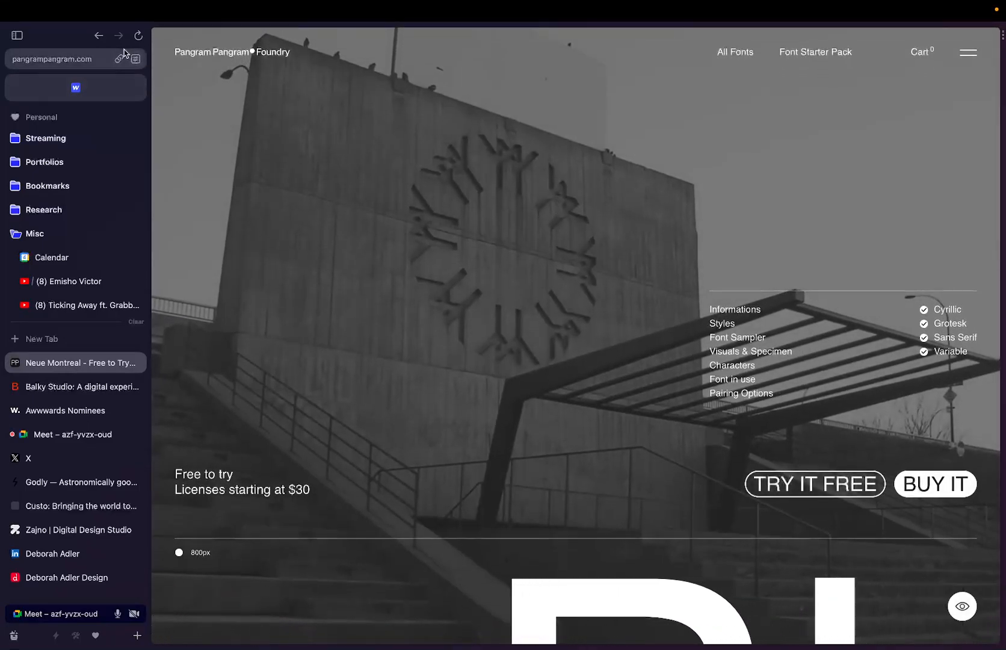
# Step: Copy the Neue Montreal page's link and post it in the Meet chat below the line "Nue Montreal"
pyautogui.press('super+shift+c')
pyautogui.click(66, 434)
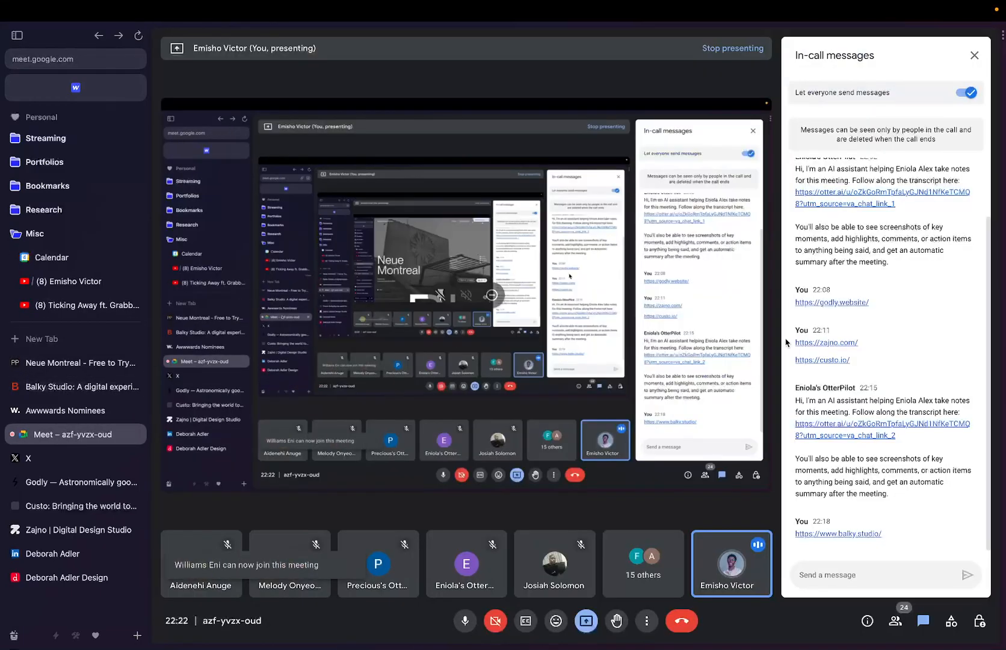
pyautogui.write('Nuwue')
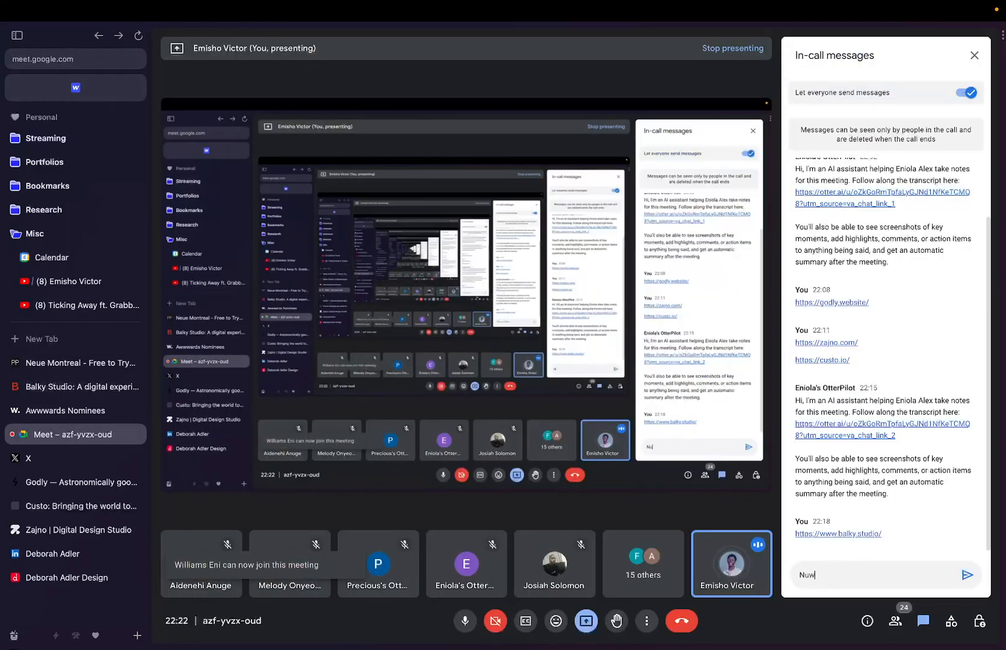
pyautogui.press('BackSpace')
pyautogui.press('BackSpace')
pyautogui.press('BackSpace')
pyautogui.write('e Montreal')
pyautogui.hotkey('shift', 'Return')
pyautogui.hotkey('ctrl', 'v')
pyautogui.press('Return')
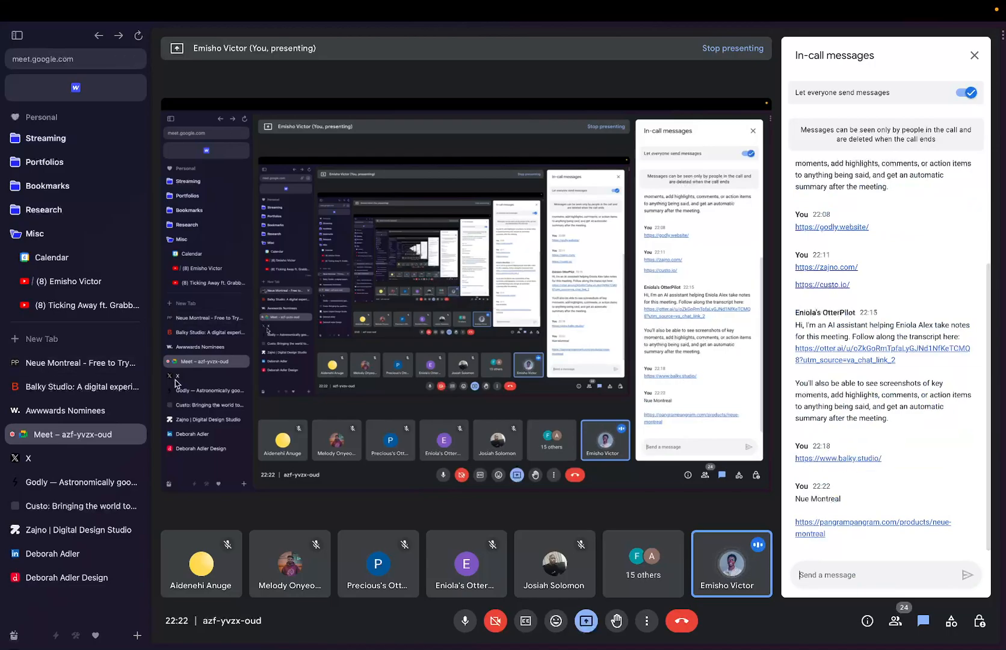
# Step: Switch to Figma and set the SOUTHERN text's font weight to Medium
pyautogui.hotkey('ctrl', 'Right')
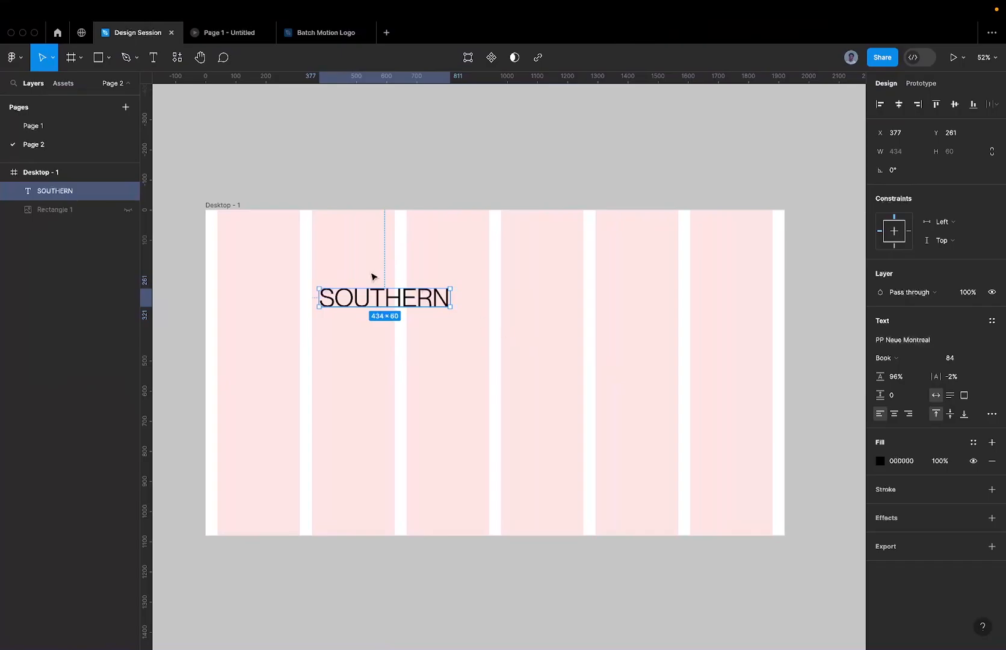
pyautogui.click(892, 361)
pyautogui.click(895, 372)
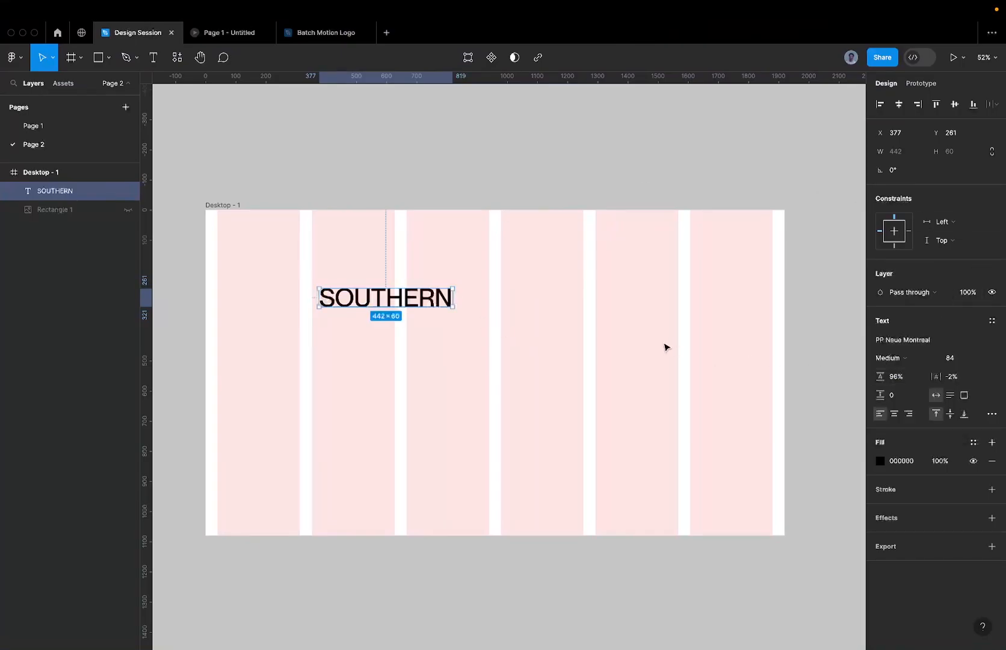
# Step: Scale the SOUTHERN text proportionally to about 2056 × 279 and move it to X 40, Y 474 at the first column's edge
pyautogui.scroll(2, 415, 289)
pyautogui.scroll(-4, 421, 304)
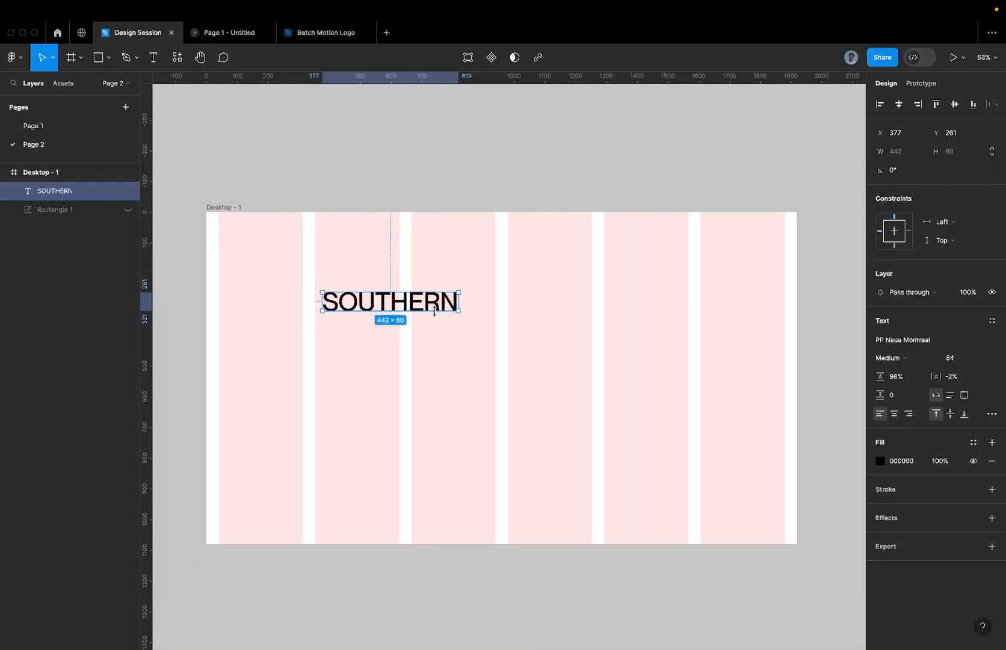
pyautogui.scroll(4, 433, 312)
pyautogui.press('k')
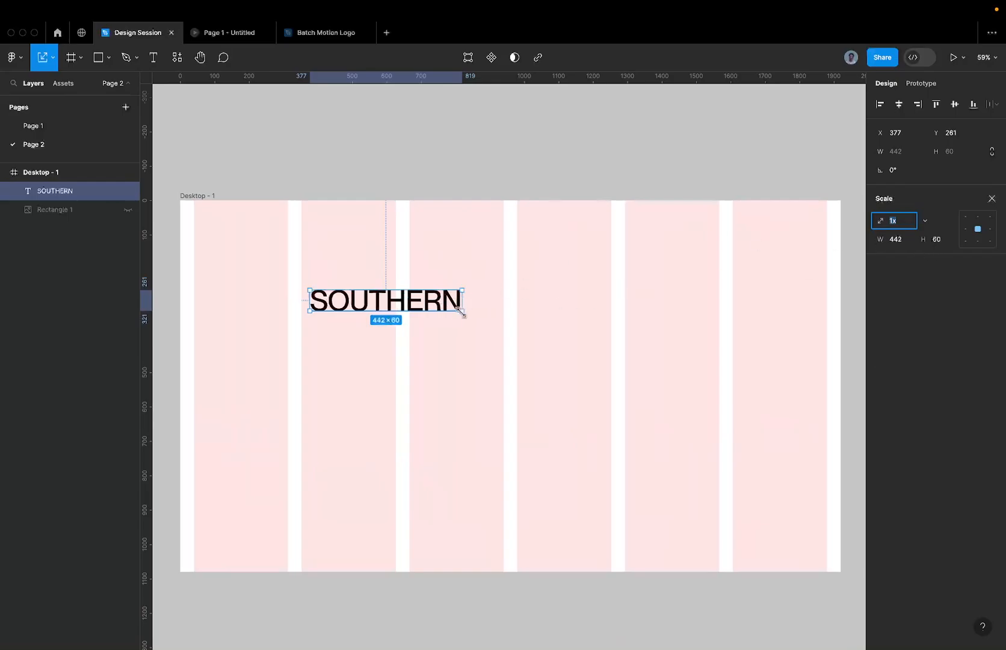
pyautogui.moveTo(462, 312); pyautogui.dragTo(636, 389)
pyautogui.scroll(-3, 635, 379)
pyautogui.moveTo(633, 344); pyautogui.dragTo(552, 420)
pyautogui.scroll(2, 552, 420)
pyautogui.scroll(1, 549, 419)
pyautogui.scroll(-3, 316, 427)
pyautogui.moveTo(330, 422); pyautogui.dragTo(339, 397)
pyautogui.scroll(2, 340, 397)
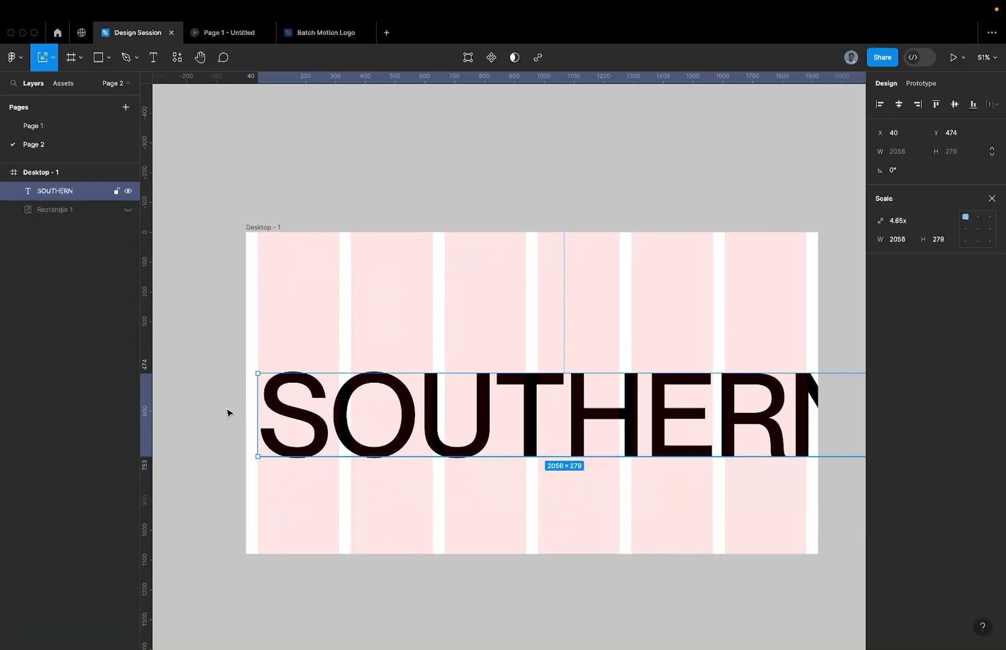
# Step: Examine how the letters of the SOUTHERN text align with the first column's edge and the frame's width
pyautogui.scroll(2, 234, 414)
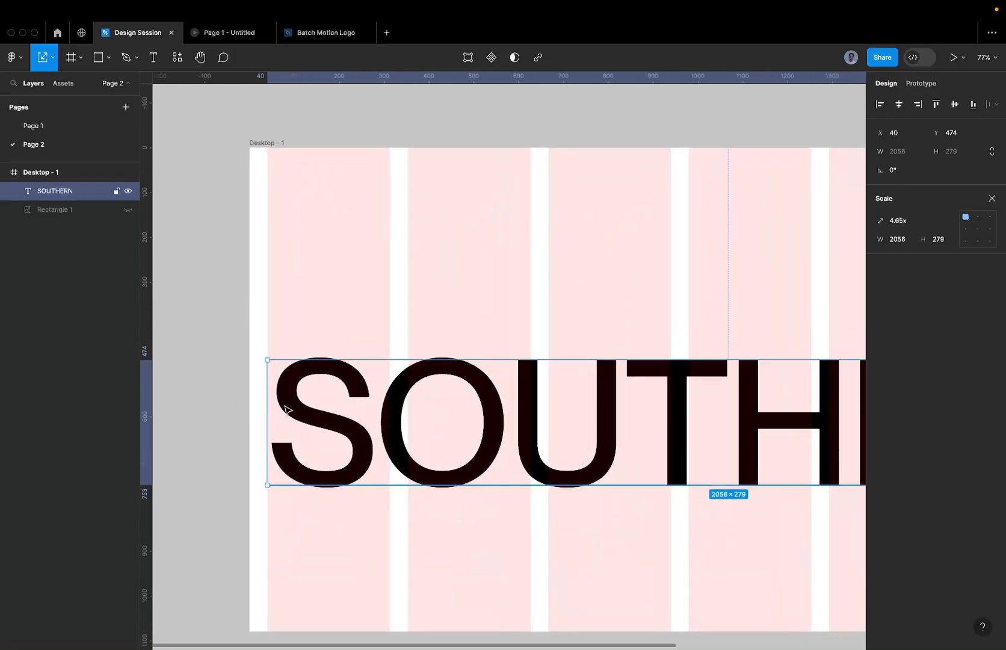
pyautogui.scroll(-1, 286, 409)
pyautogui.press('v')
pyautogui.scroll(2, 391, 370)
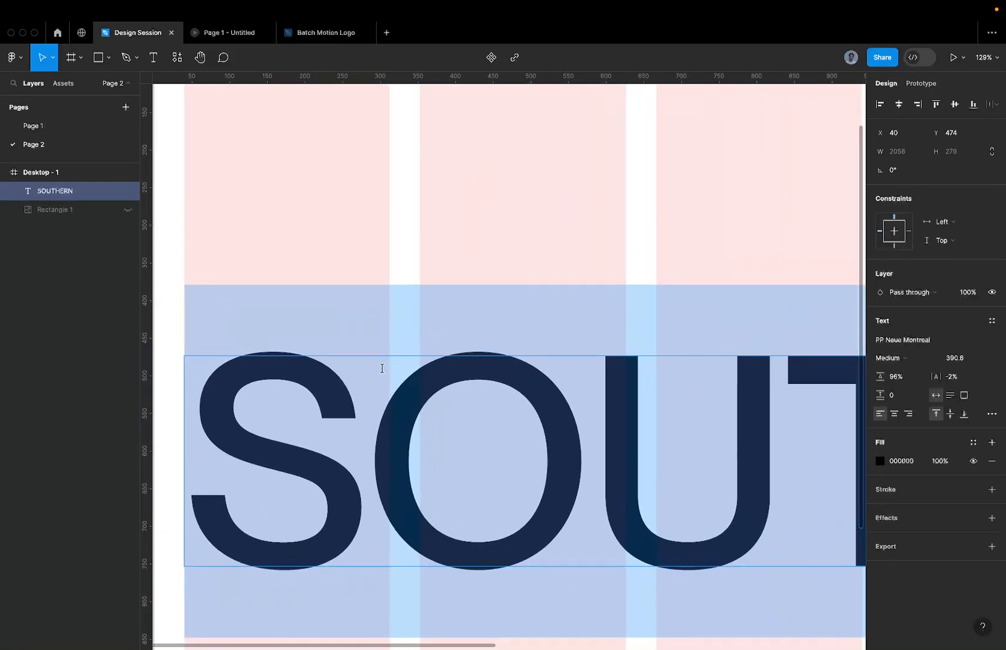
pyautogui.scroll(-3, 391, 370)
pyautogui.scroll(-2, 490, 269)
pyautogui.scroll(1, 341, 348)
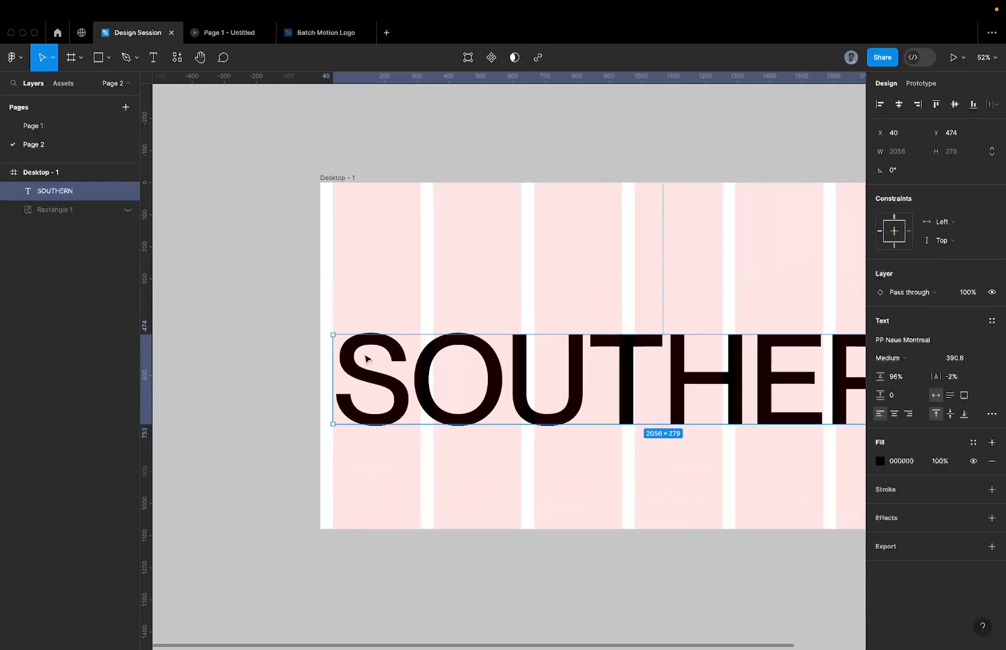
pyautogui.scroll(-2, 344, 353)
pyautogui.scroll(3, 361, 358)
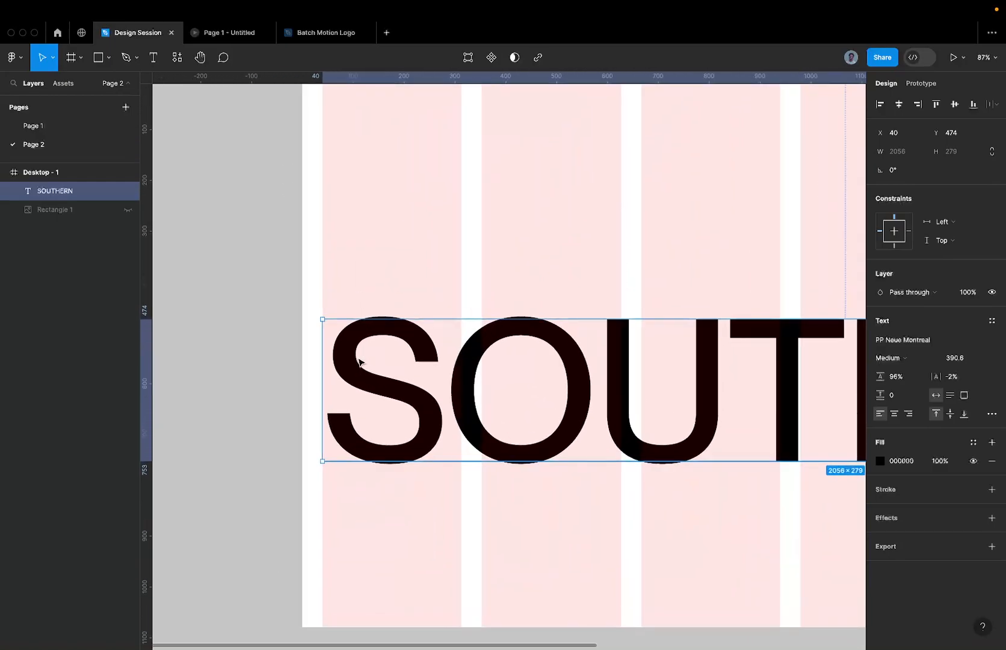
pyautogui.scroll(-1, 359, 362)
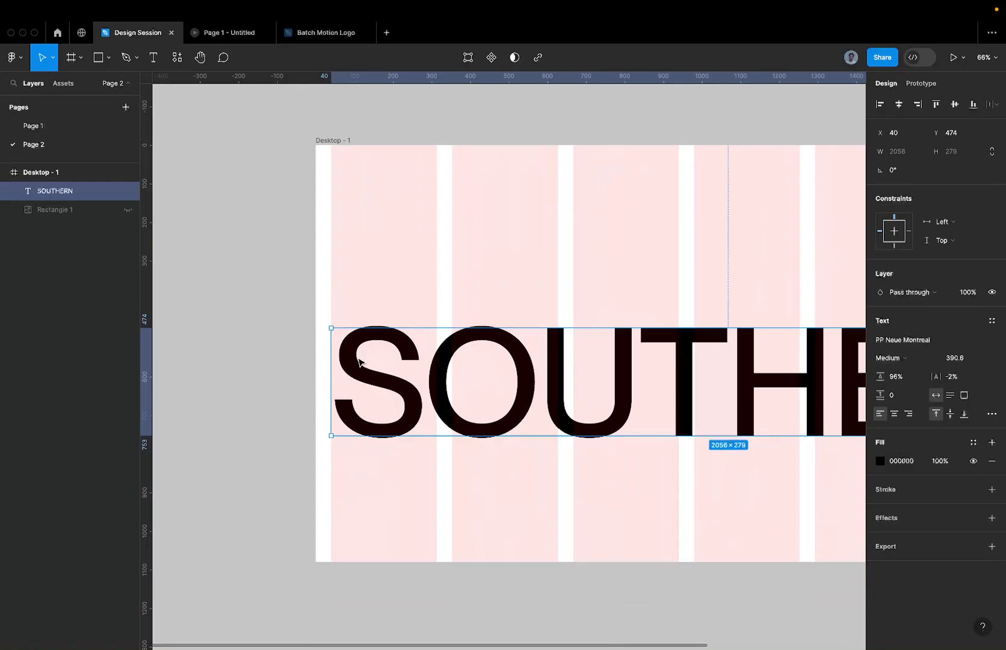
pyautogui.scroll(-2, 359, 362)
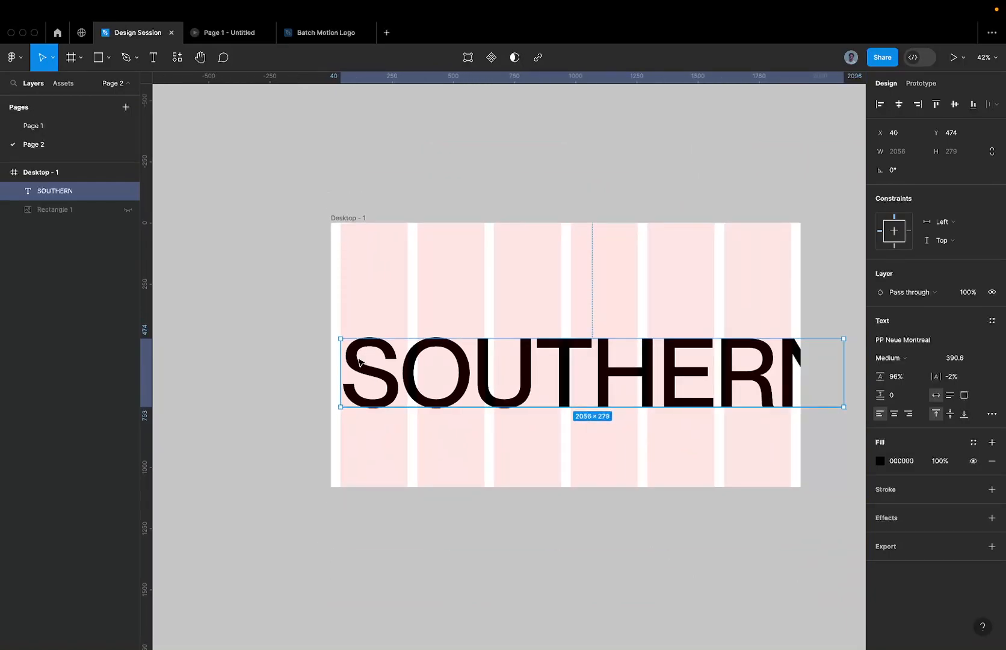
# Step: Flatten the SOUTHERN text into a vector shape
pyautogui.rightClick(604, 378)
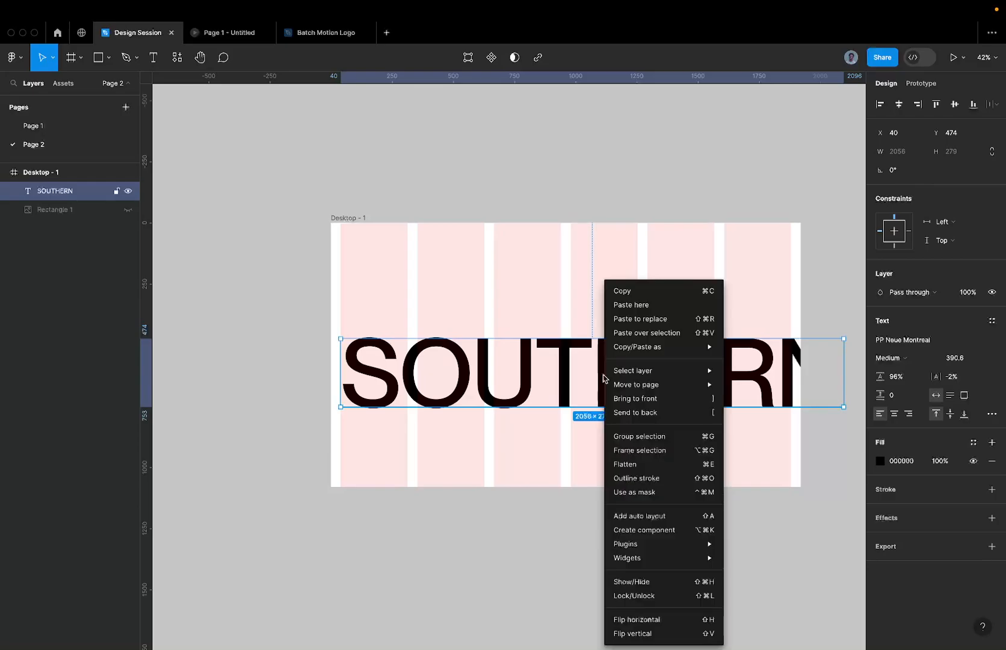
pyautogui.click(626, 463)
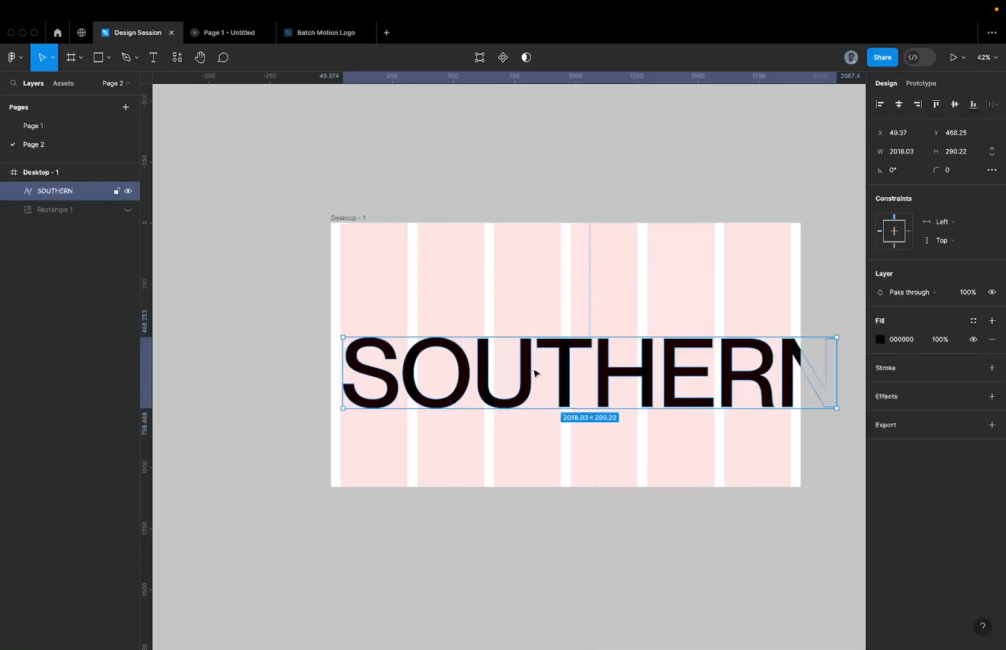
# Step: Try editing the SOUTHERN vector by moving the letter S above the word and pulling the O's inner upper point down
pyautogui.scroll(5, 464, 367)
pyautogui.scroll(-5, 325, 351)
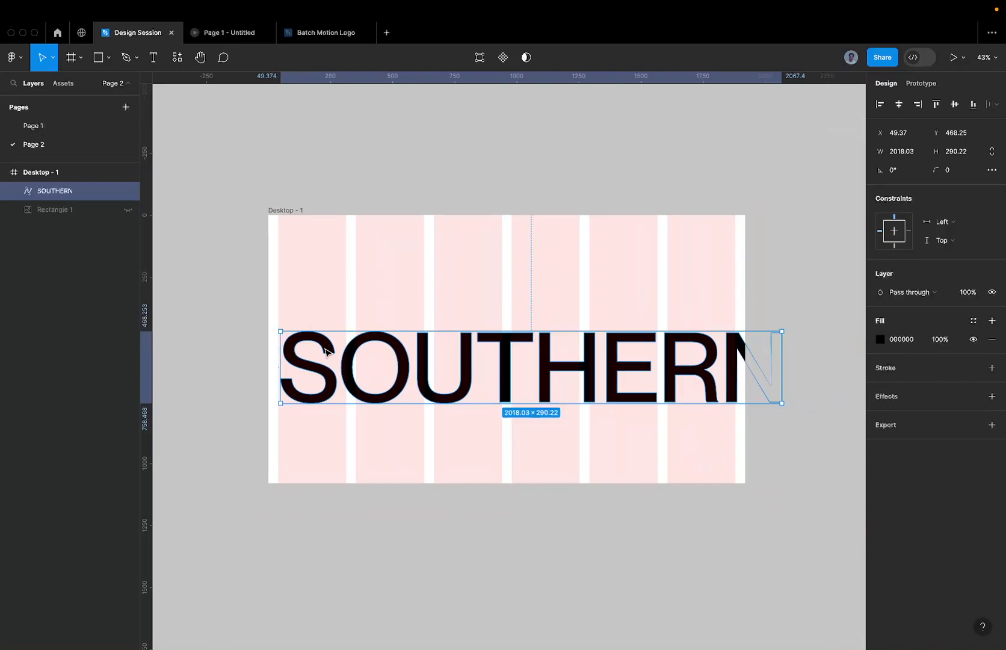
pyautogui.doubleClick(325, 350)
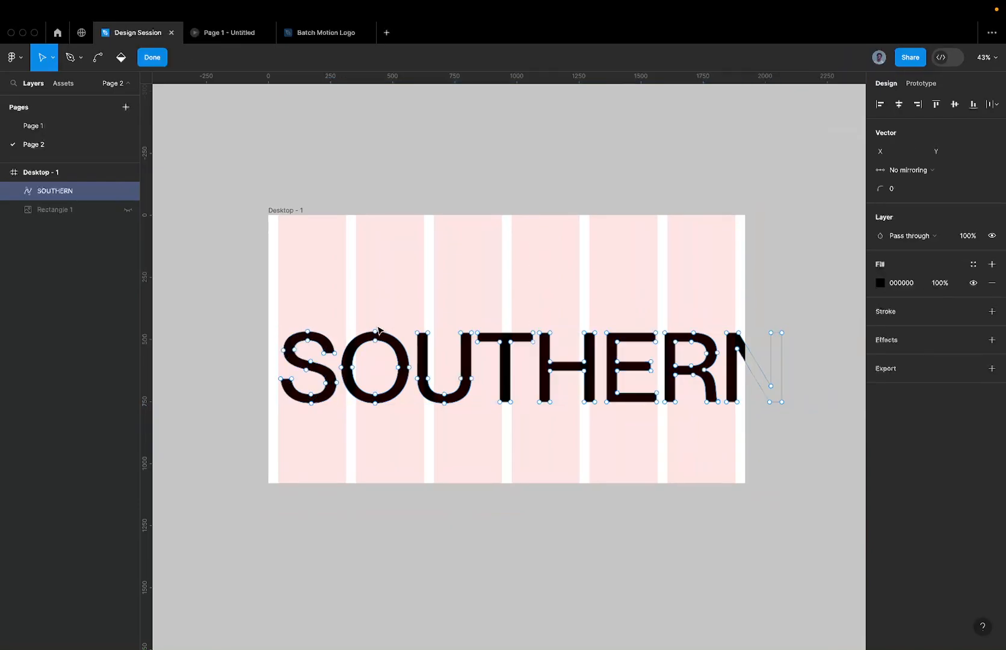
pyautogui.moveTo(272, 310); pyautogui.dragTo(340, 470)
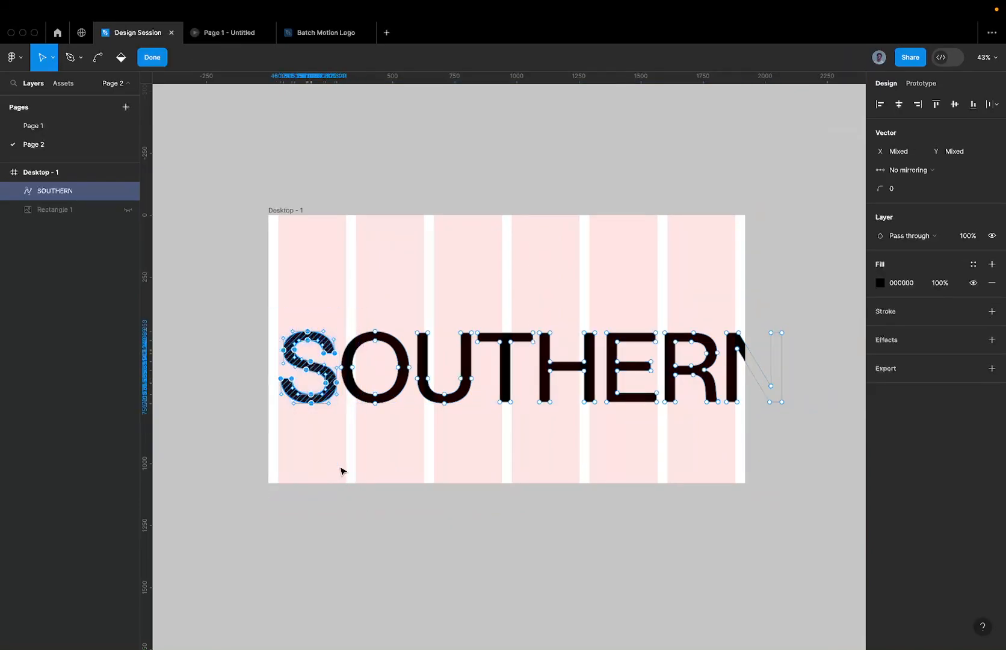
pyautogui.scroll(5, 316, 302)
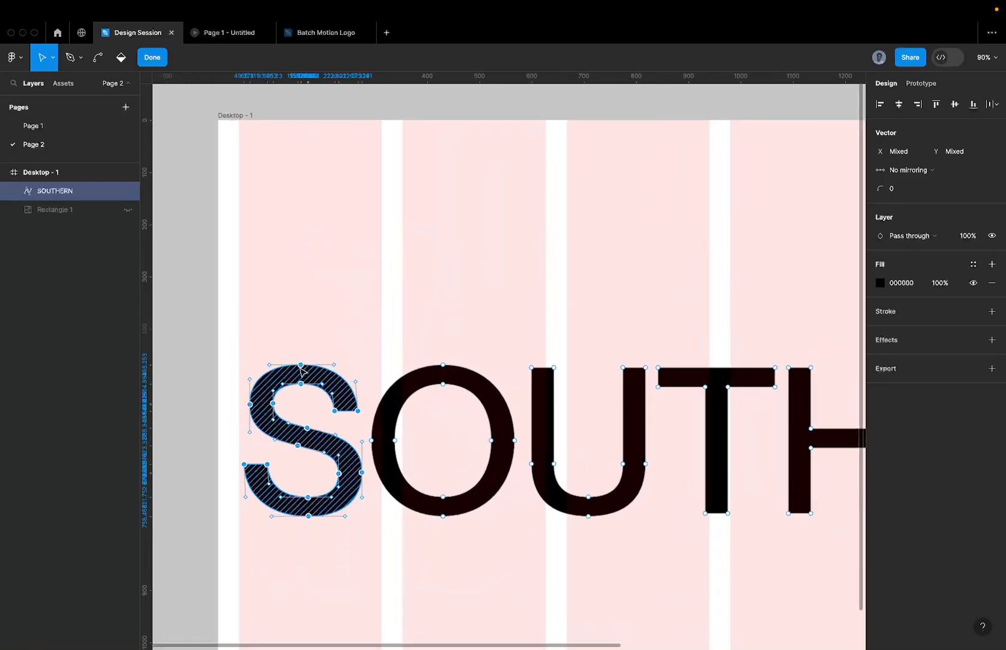
pyautogui.moveTo(301, 371); pyautogui.dragTo(428, 206)
pyautogui.click(479, 202)
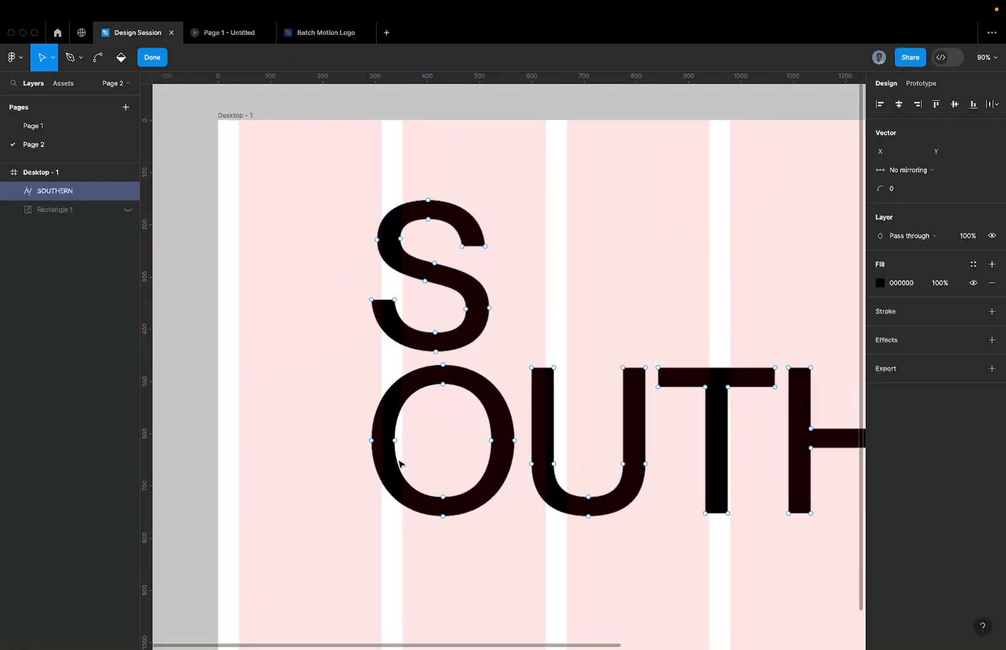
pyautogui.moveTo(443, 384); pyautogui.dragTo(436, 504)
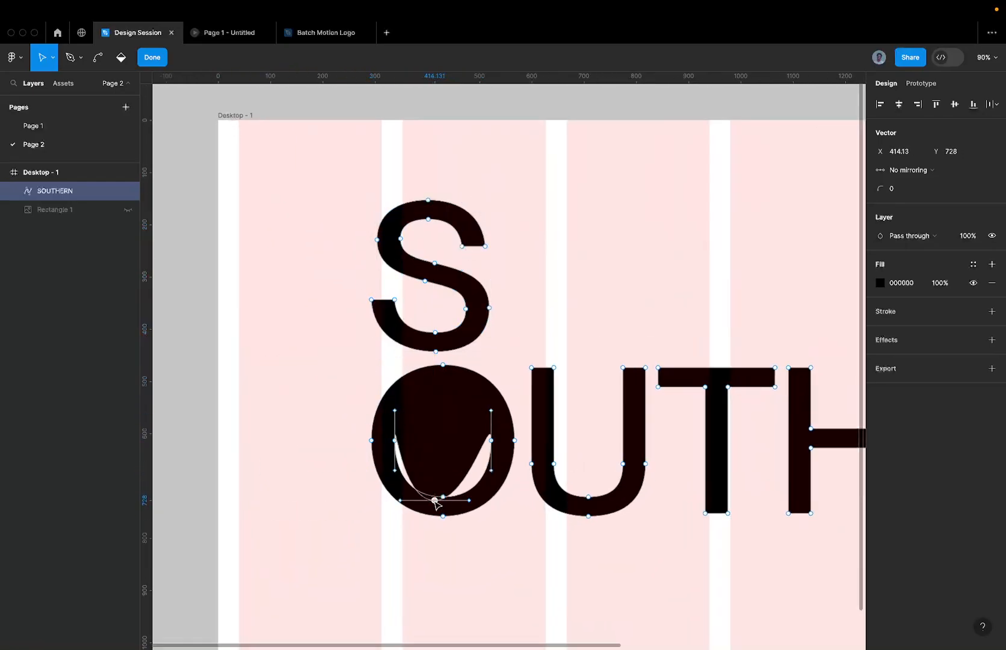
# Step: Undo the point edits on the letters S and O and leave vector editing
pyautogui.scroll(-5, 421, 482)
pyautogui.press('super+z')
pyautogui.press('super+z')
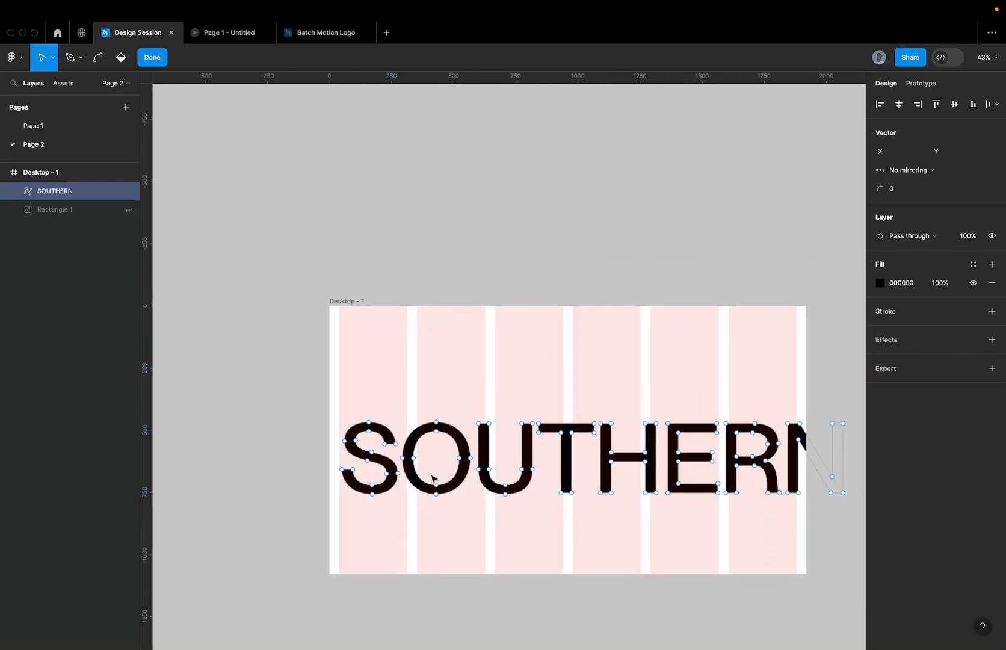
pyautogui.press('Escape')
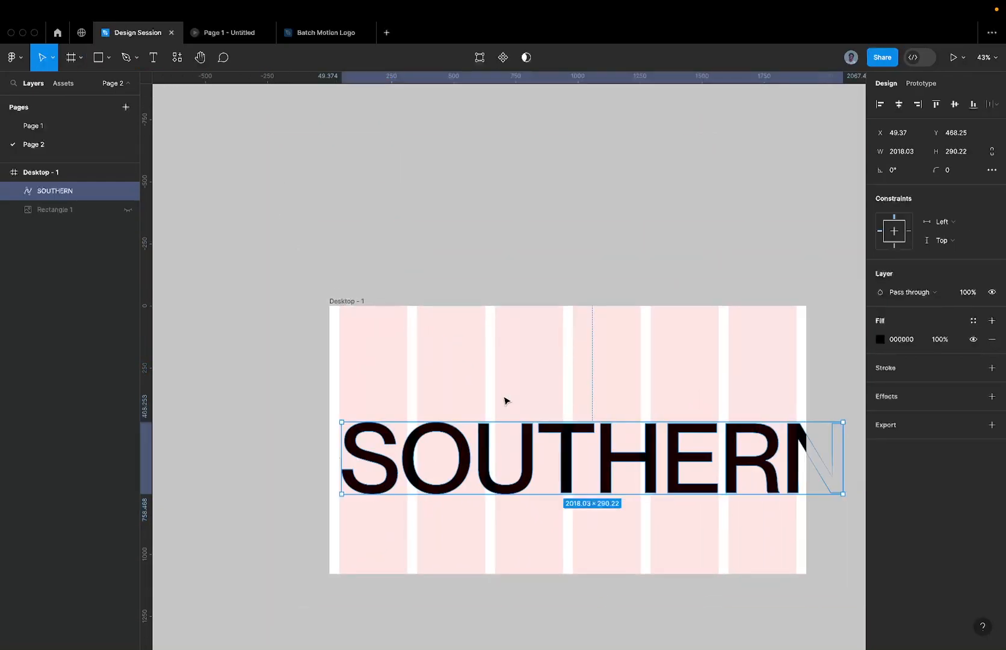
# Step: Move the SOUTHERN vector to X 40, Y 752 near the frame's lower edge, aligned with the first column
pyautogui.scroll(-2, 463, 445)
pyautogui.scroll(1, 483, 449)
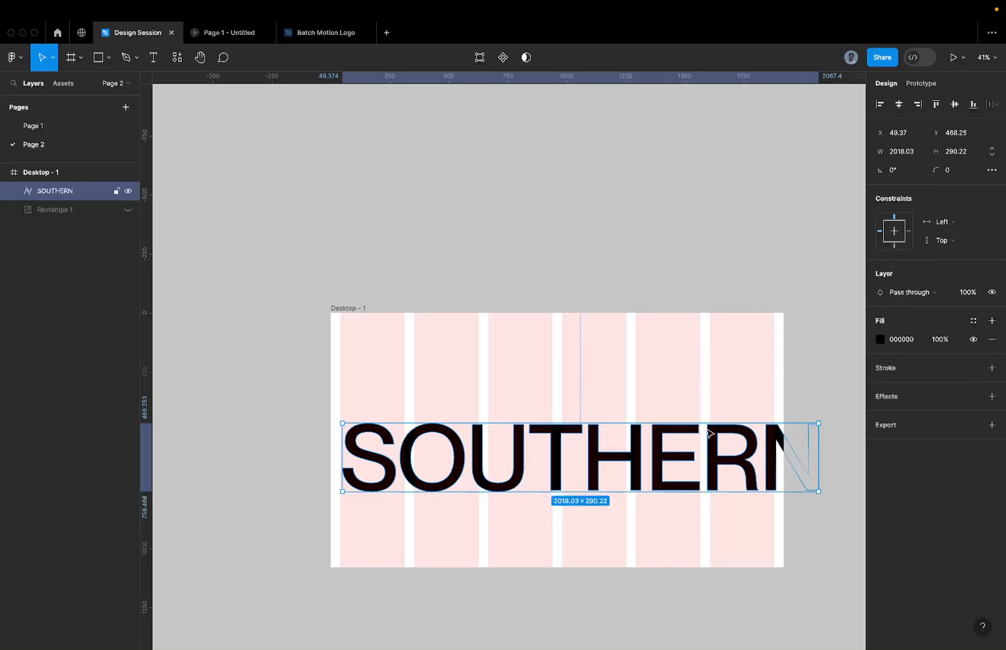
pyautogui.moveTo(639, 459); pyautogui.dragTo(611, 212)
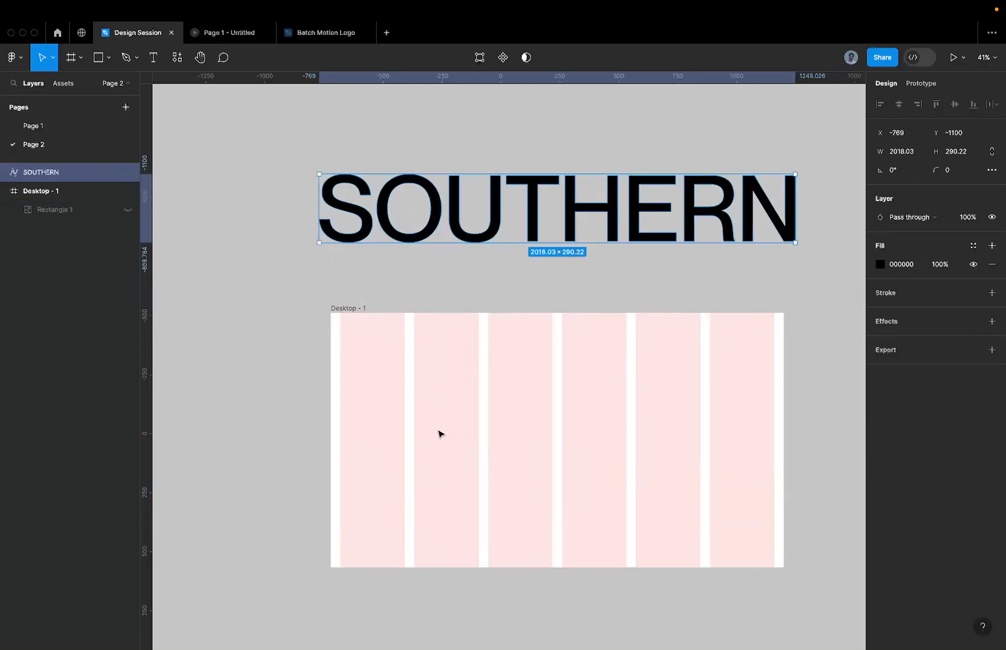
pyautogui.moveTo(532, 244); pyautogui.dragTo(552, 508)
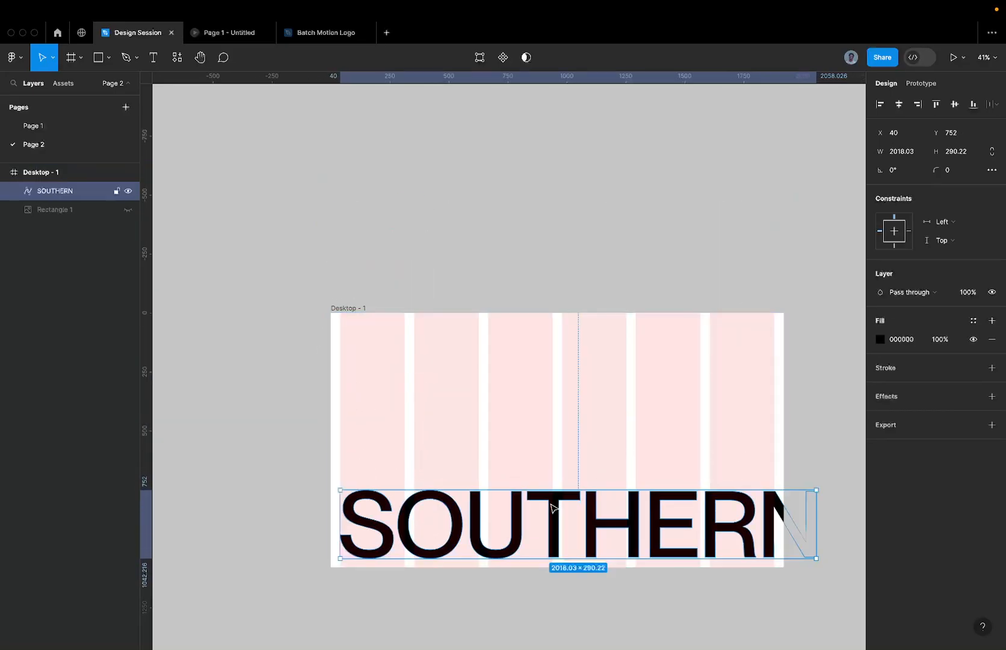
pyautogui.hscroll(2, 552, 507)
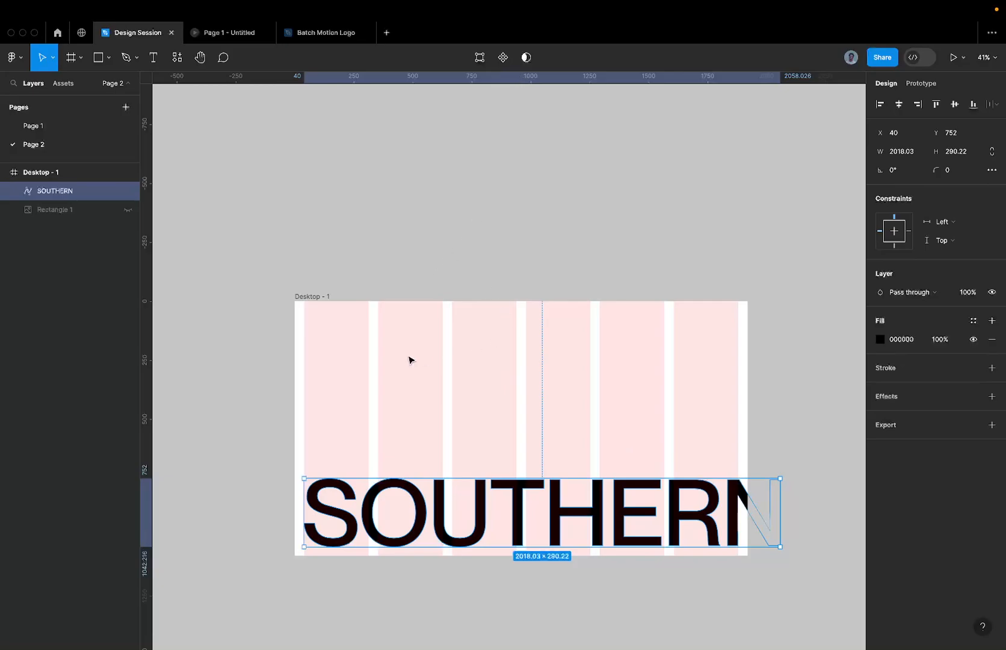
# Step: Switch to the browser and examine the oversized brand lettering on the Zajno and Custo websites
pyautogui.hotkey('ctrl', 'Left')
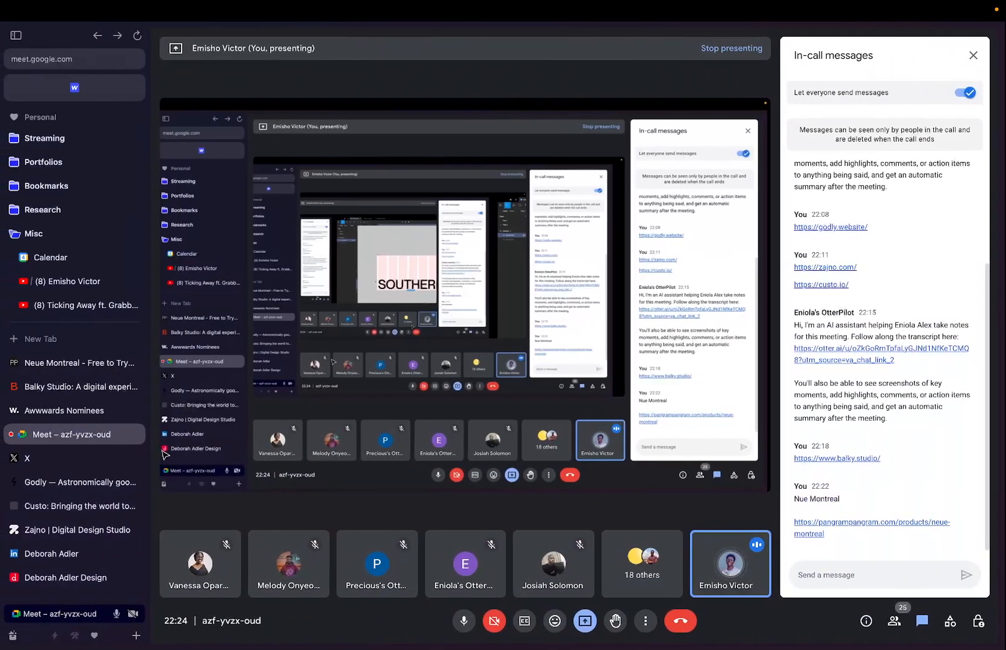
pyautogui.click(60, 530)
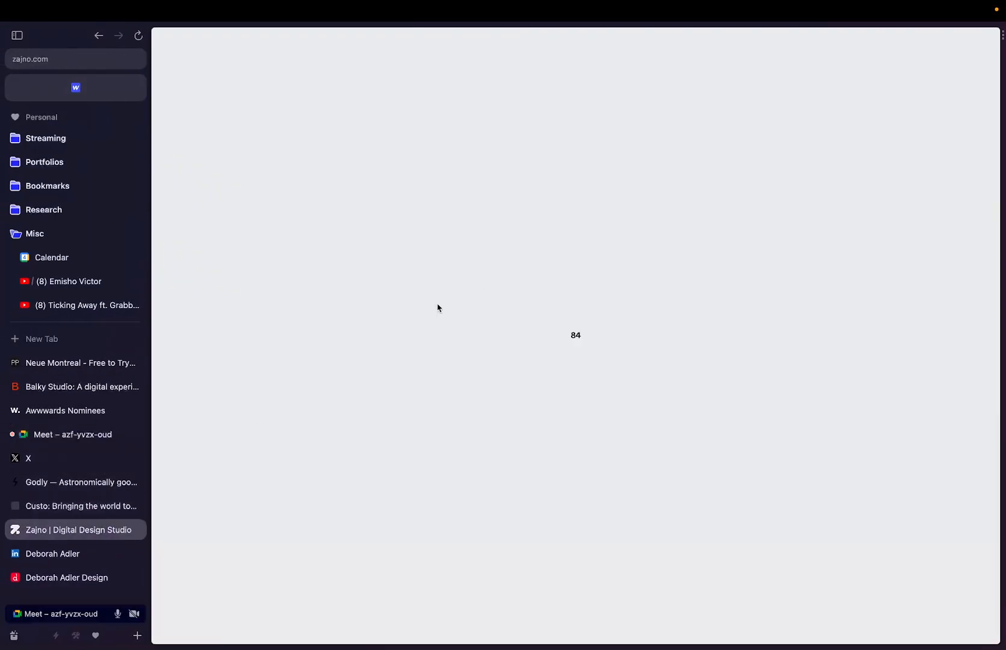
pyautogui.hotkey('ctrl', 'Right')
pyautogui.hotkey('ctrl', 'Left')
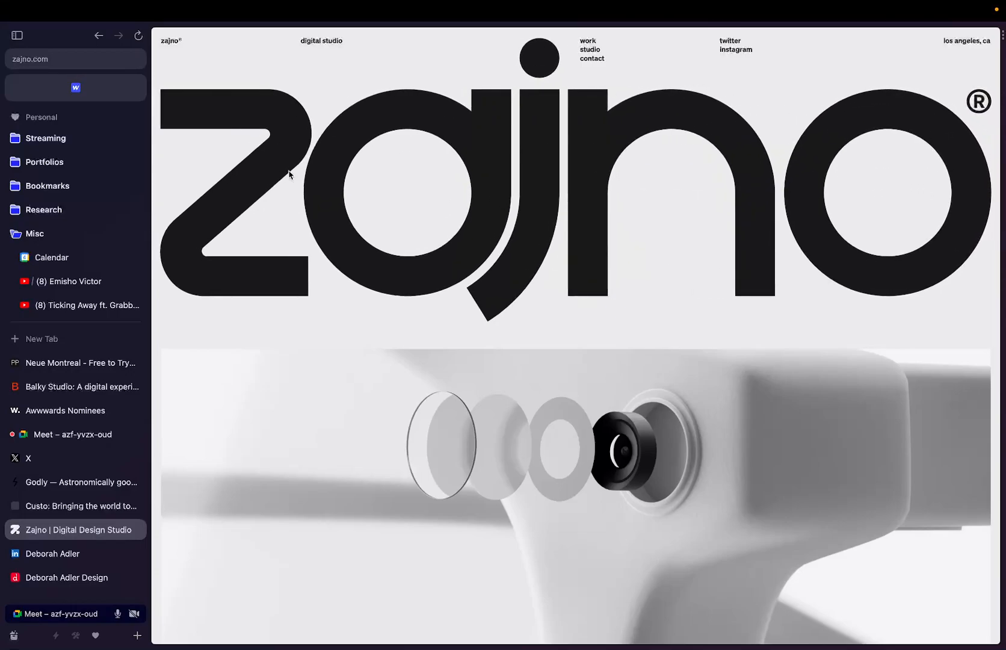
pyautogui.click(62, 510)
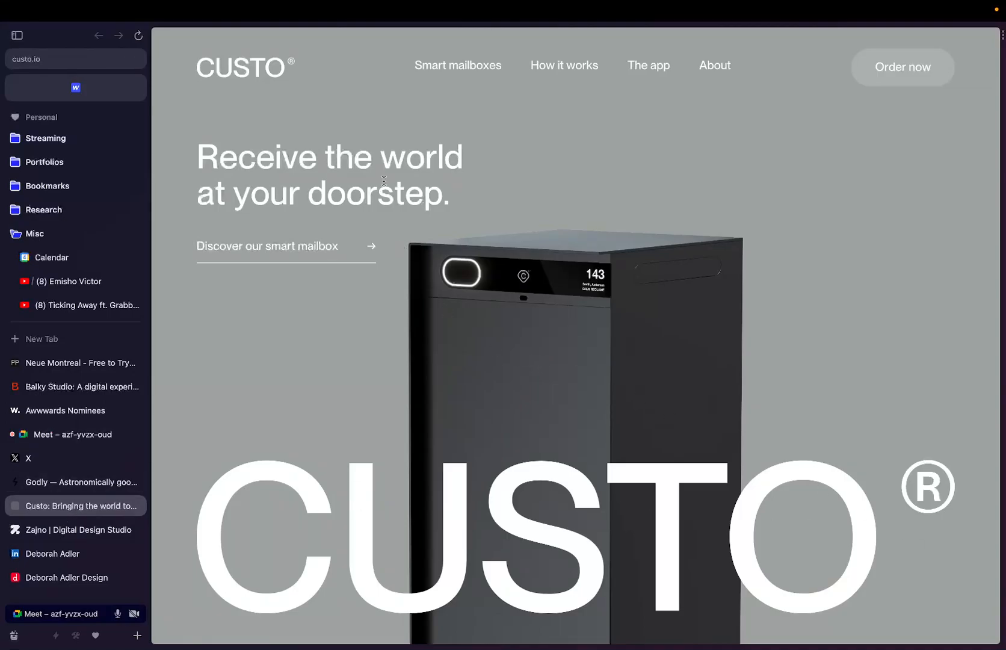
# Step: Switch back to Figma and add the text "Design" at X 125, Y 191 in the Desktop - 1 frame
pyautogui.hotkey('ctrl', 'Right')
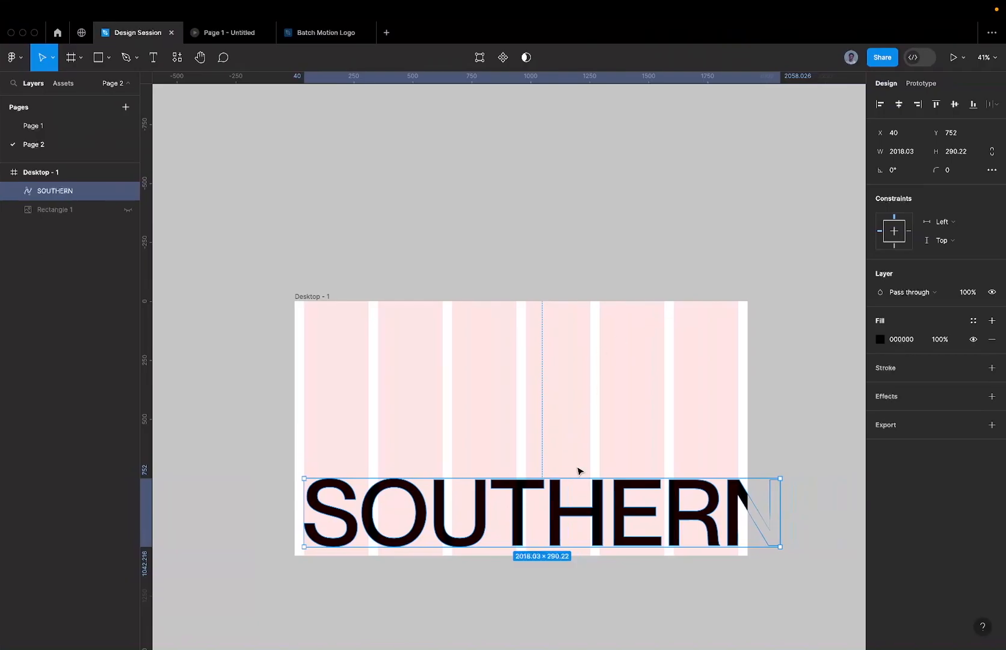
pyautogui.click(603, 456)
pyautogui.click(522, 512)
pyautogui.click(314, 297)
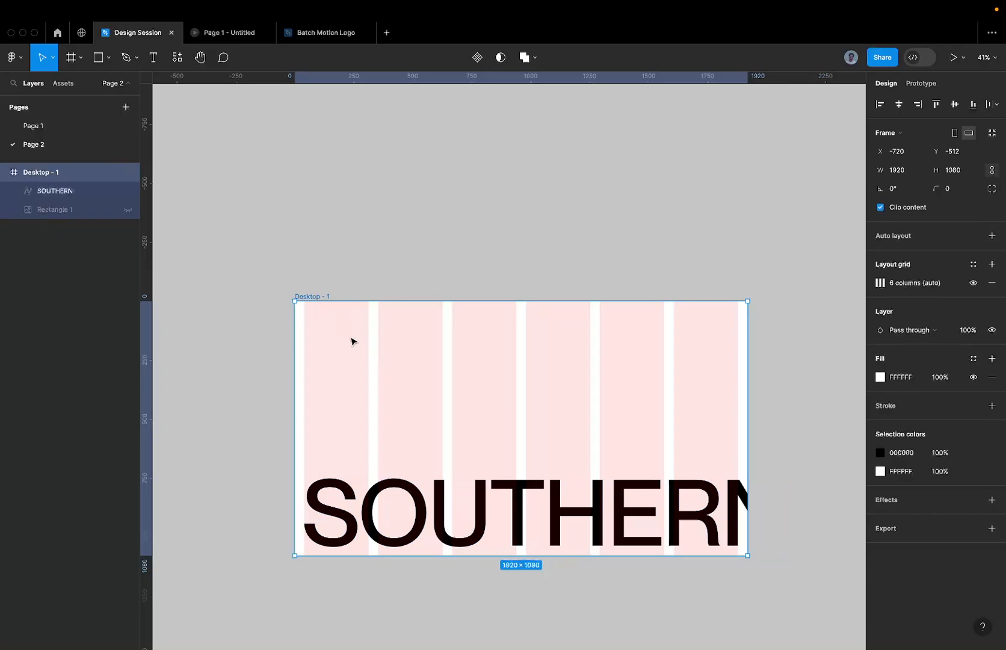
pyautogui.press('t')
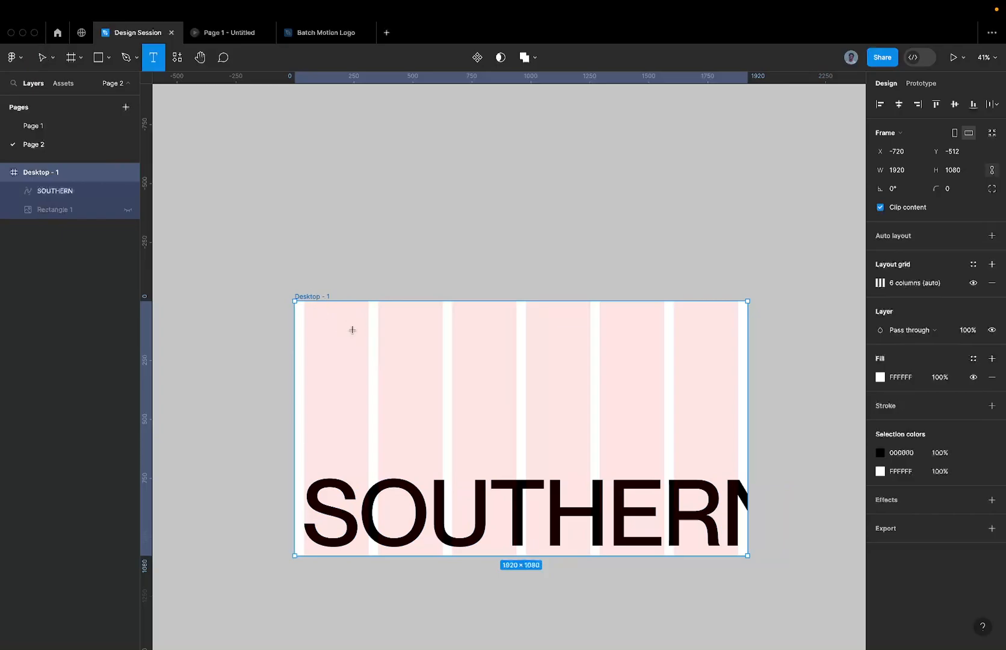
pyautogui.click(324, 347)
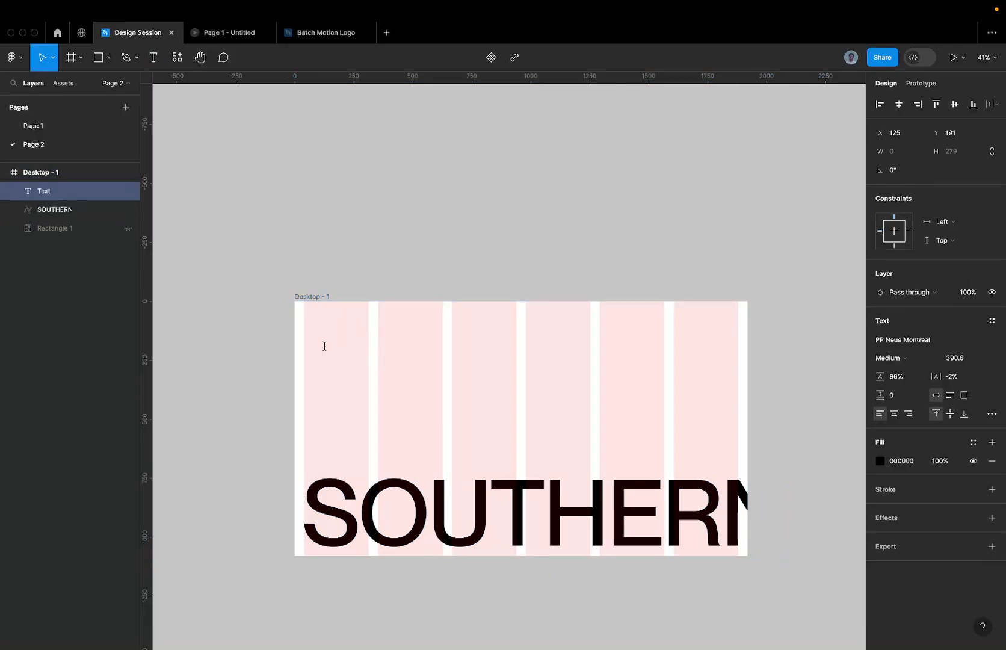
pyautogui.write('Gesign')
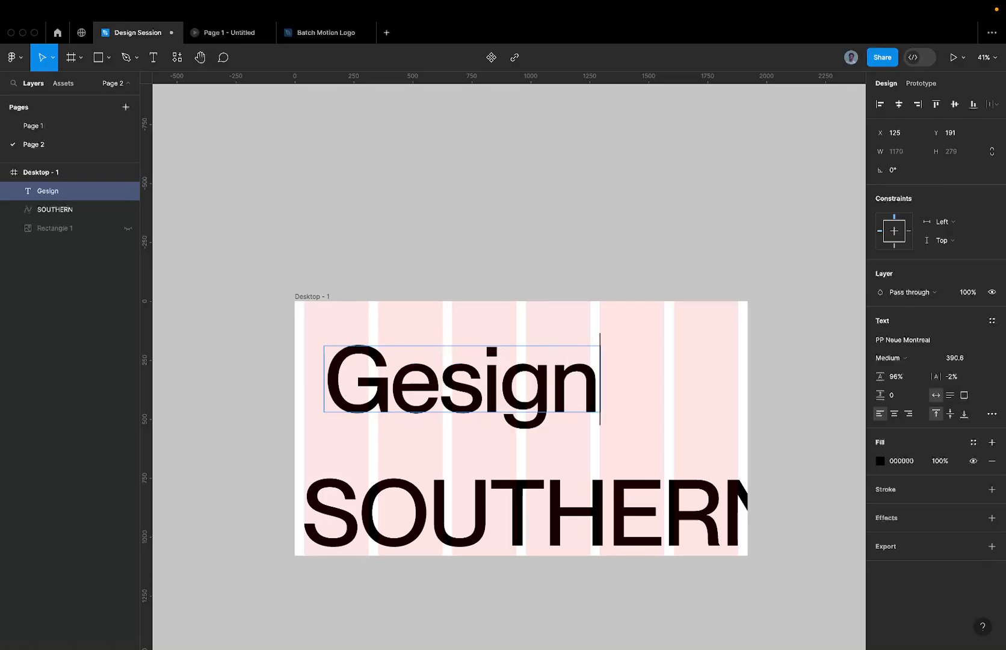
pyautogui.hotkey('ctrl', 'a')
pyautogui.write('design')
pyautogui.hotkey('ctrl', 'a')
pyautogui.write('Design')
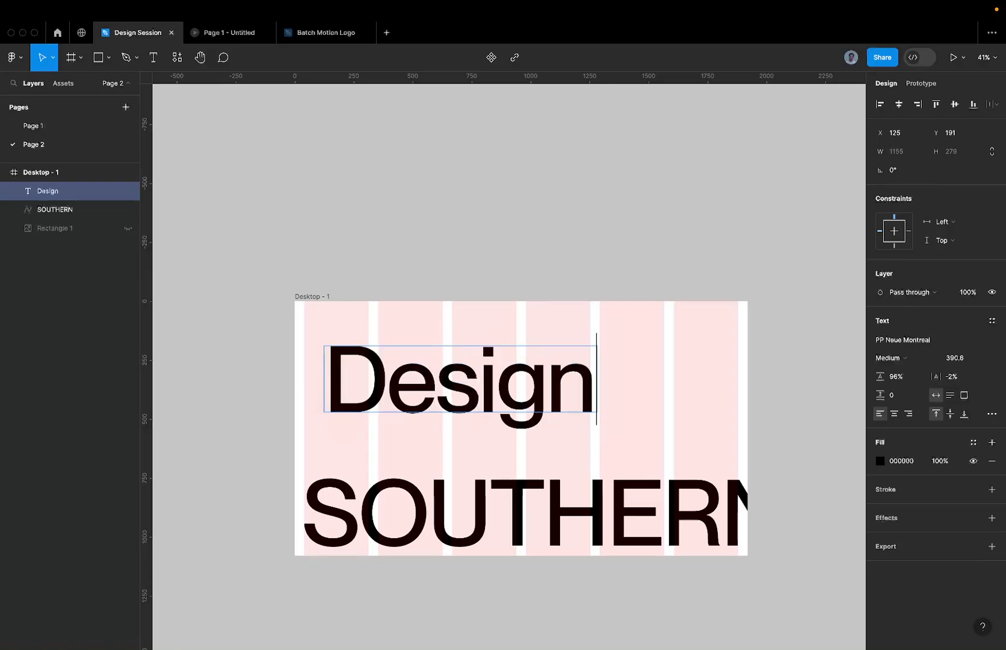
# Step: Extend the text to "Design for" and move it onto the empty canvas above the Desktop - 1 frame
pyautogui.write(' for')
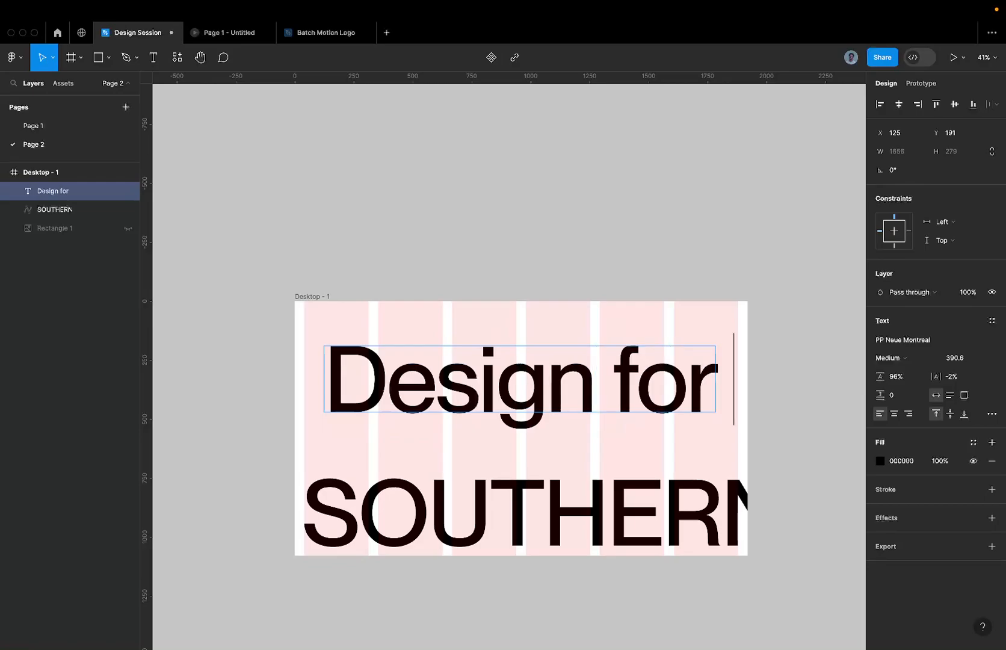
pyautogui.press('Return')
pyautogui.press('BackSpace')
pyautogui.press('Escape')
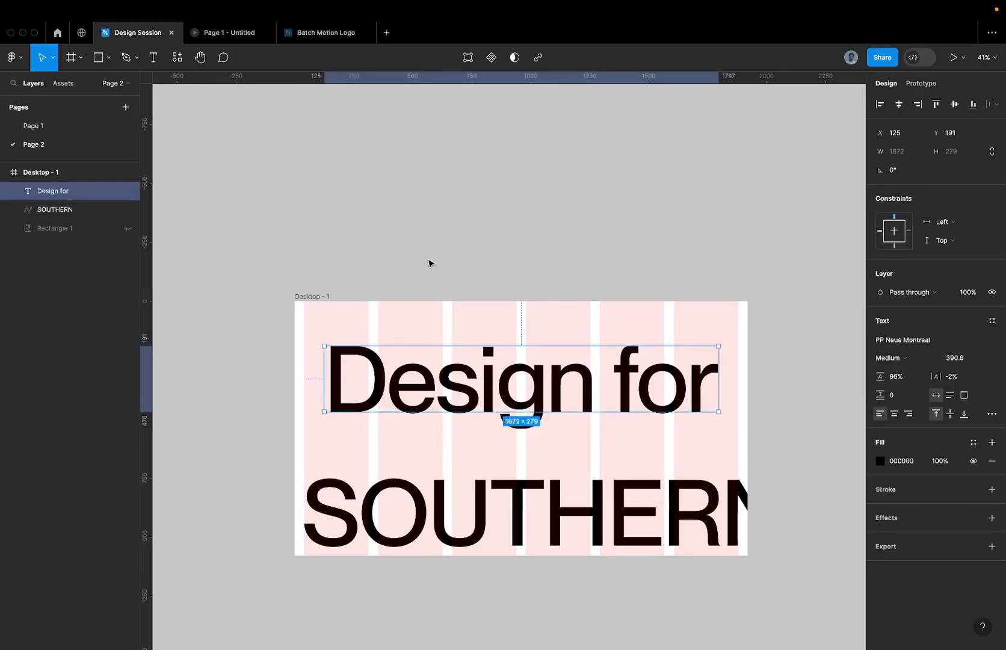
pyautogui.moveTo(381, 391); pyautogui.dragTo(346, 227)
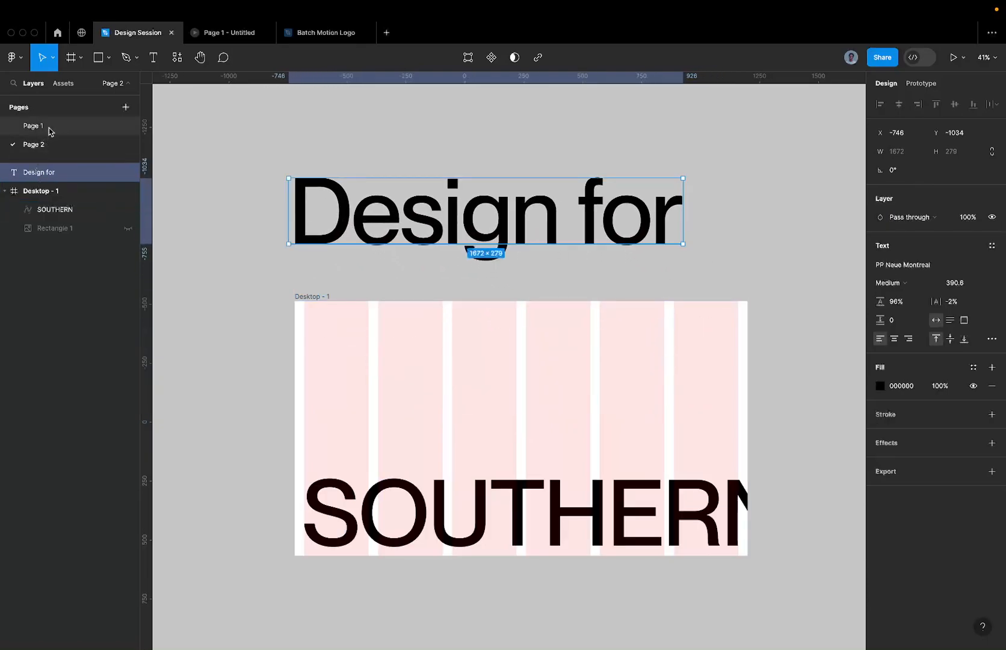
# Step: Check the headline wording on Page 1 and complete the Page 2 text as "Design for the new age"
pyautogui.click(34, 126)
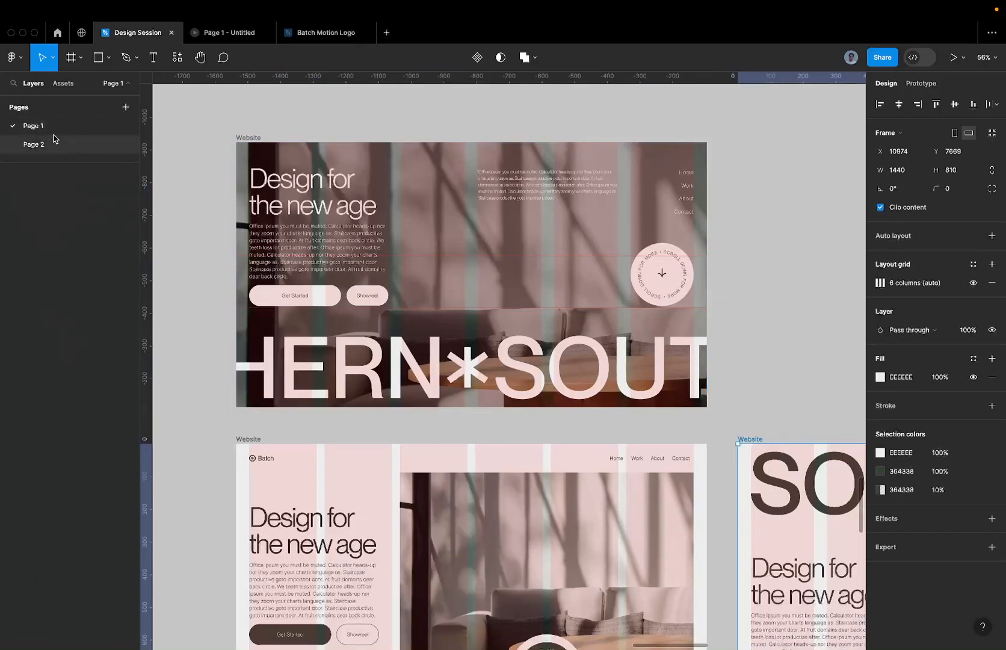
pyautogui.click(51, 144)
pyautogui.press('Return')
pyautogui.press('Right')
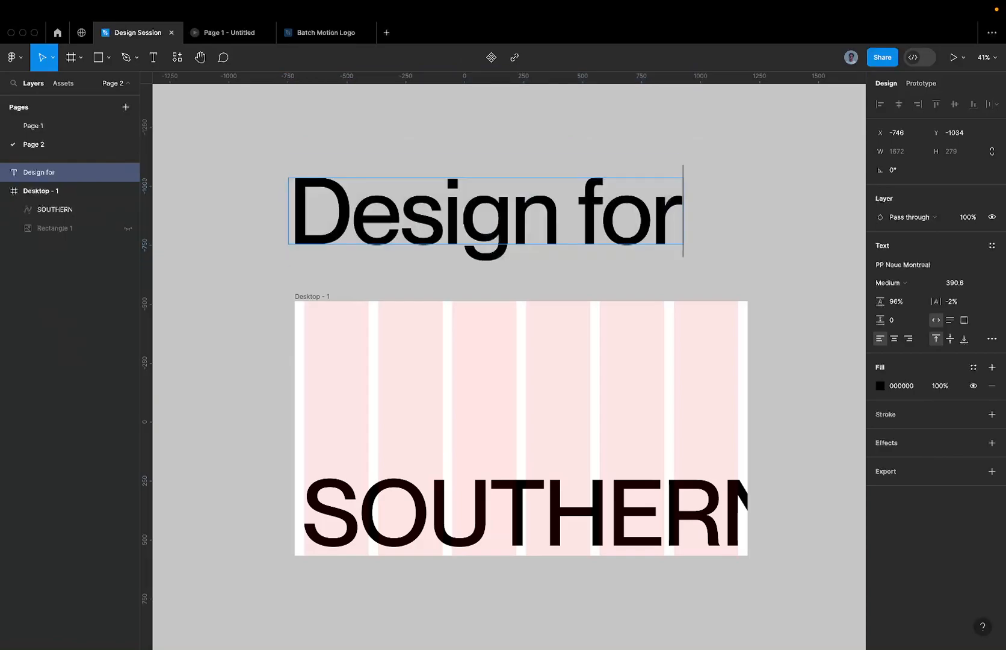
pyautogui.write('the New')
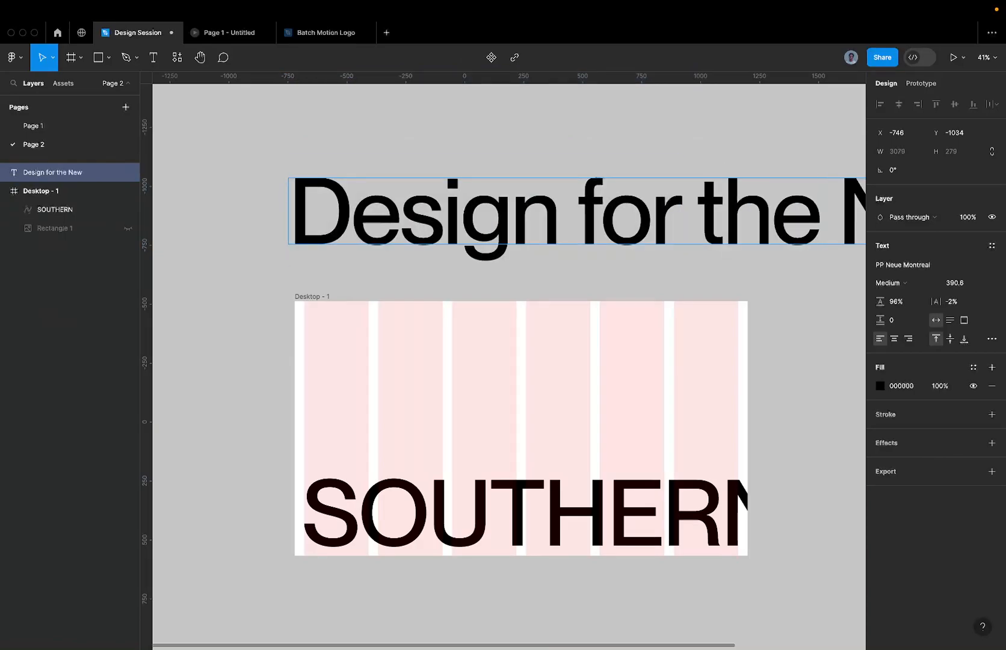
pyautogui.write(' a')
pyautogui.scroll(-5, 503, 214)
pyautogui.hscroll(2, 503, 213)
pyautogui.click(632, 217)
pyautogui.press('BackSpace')
pyautogui.write('n')
pyautogui.press('Escape')
pyautogui.click(569, 148)
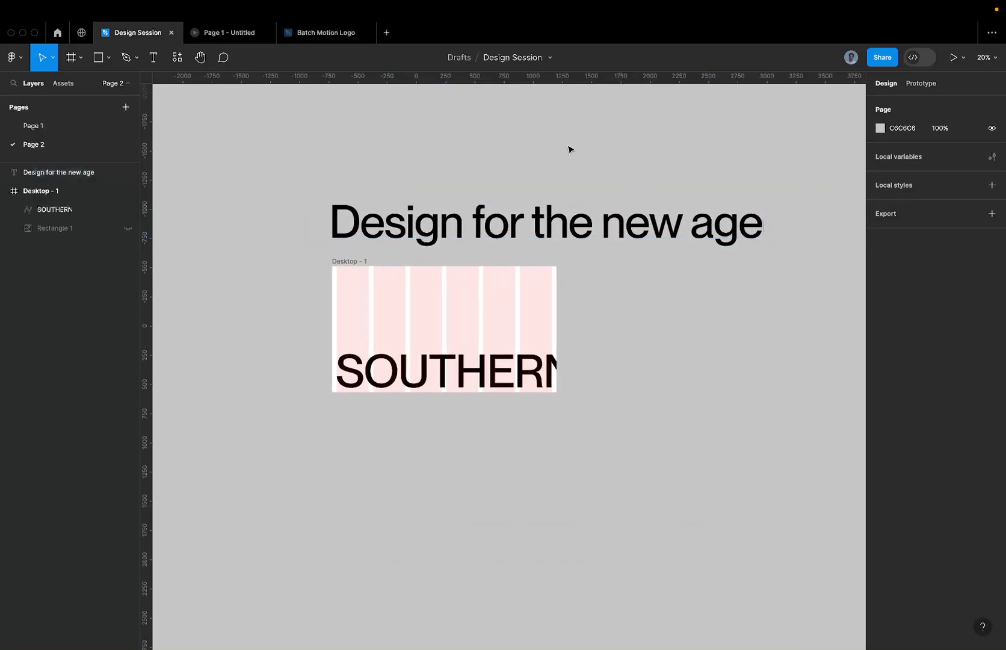
# Step: Set the font size of the "Design for the new age" text to 40
pyautogui.click(491, 237)
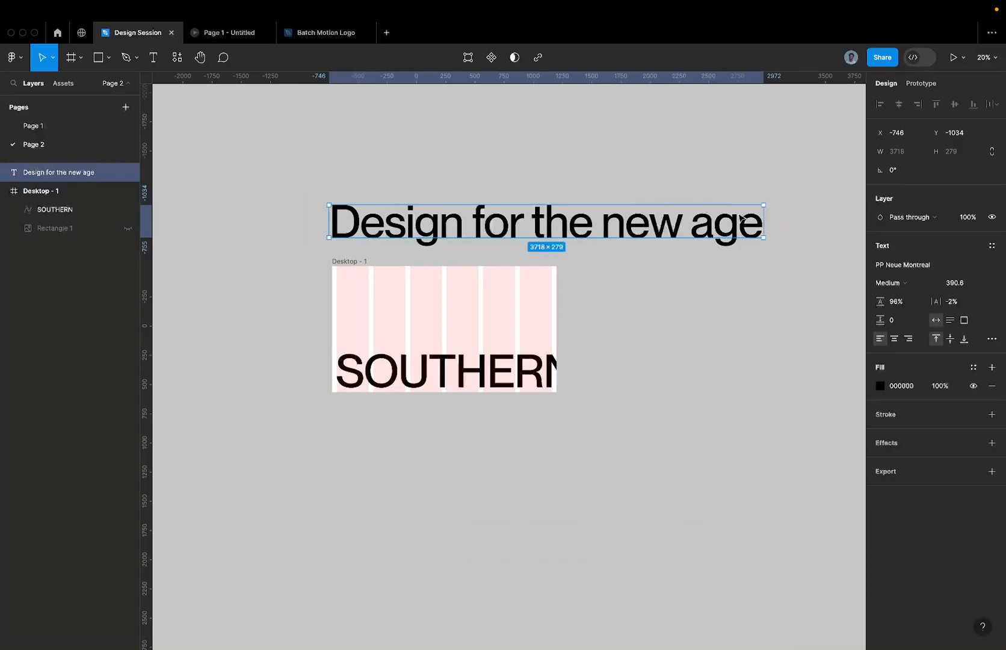
pyautogui.click(977, 284)
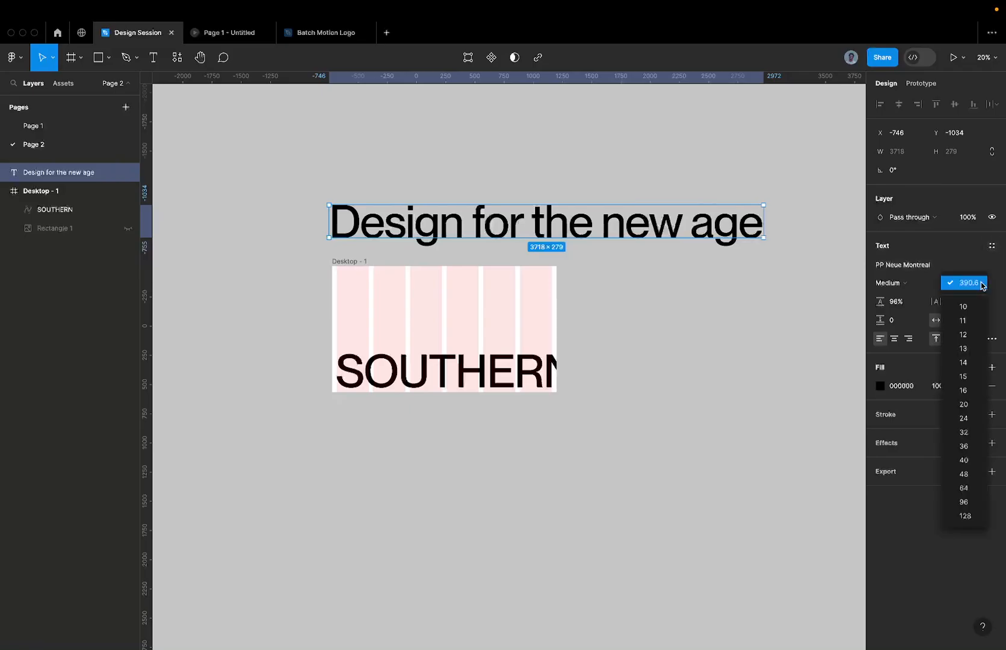
pyautogui.click(958, 258)
pyautogui.click(962, 286)
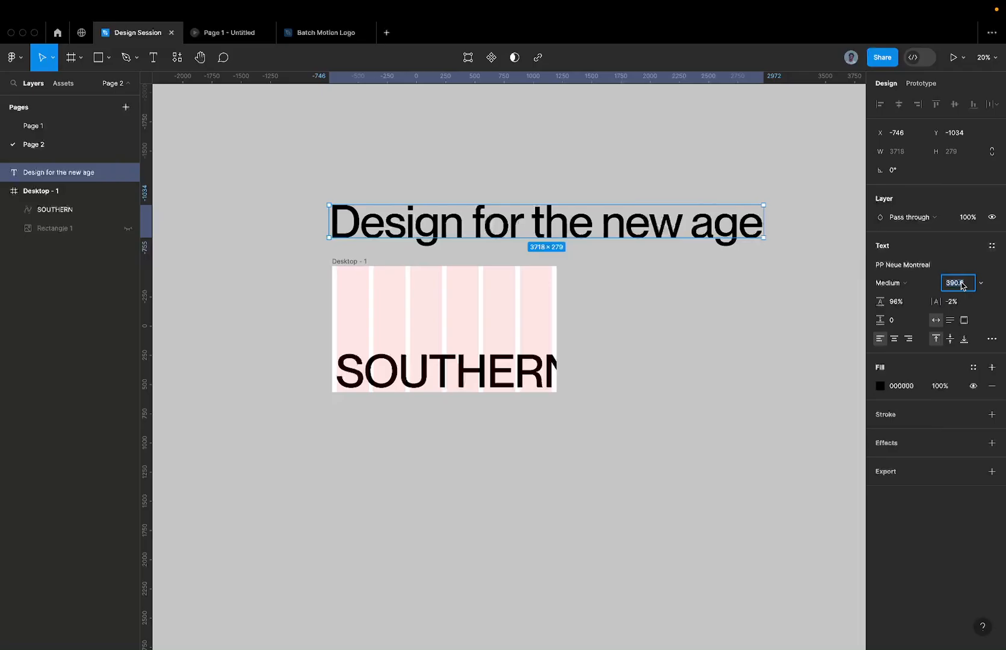
pyautogui.write('4')
pyautogui.press('Return')
# Step: Move the "Design for the new age" text into the frame's upper-left area and place a copy below it at X 119, Y 300
pyautogui.moveTo(352, 210); pyautogui.dragTo(375, 309)
pyautogui.scroll(5, 360, 304)
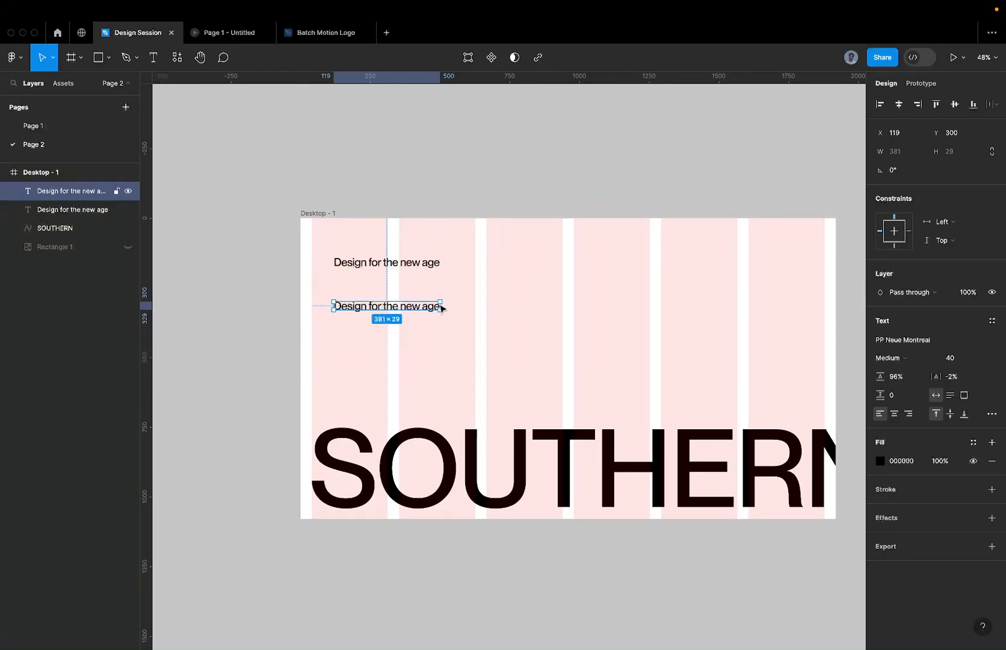
# Step: Replace the copied headline text with 1 generated paragraph of placeholder text using the Lorem Ipsum plugin
pyautogui.click(184, 68)
pyautogui.press('BackSpace')
pyautogui.write('lorem')
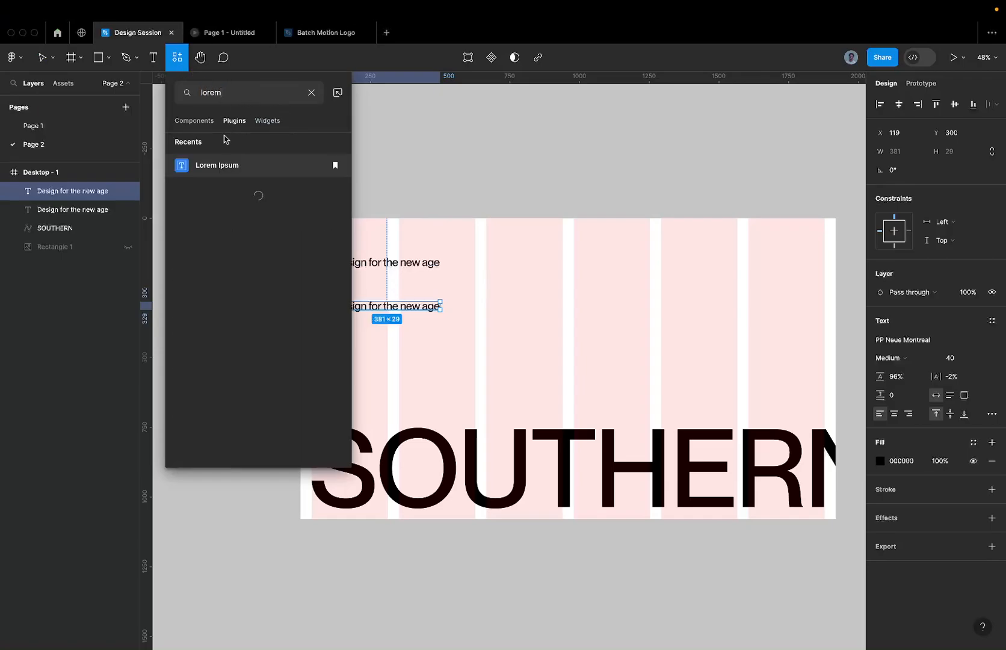
pyautogui.click(221, 170)
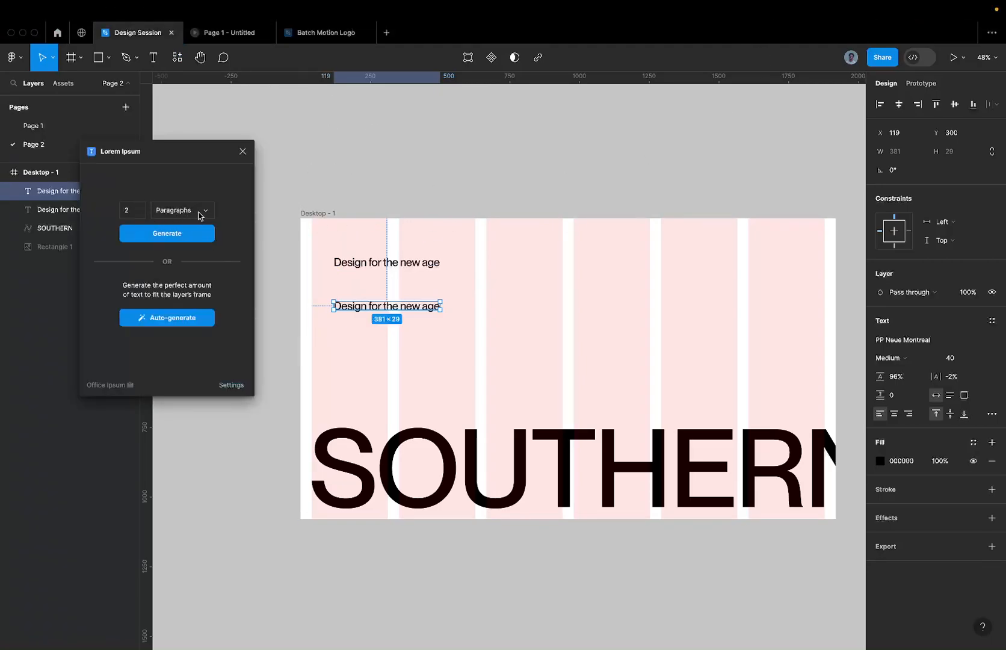
pyautogui.click(199, 214)
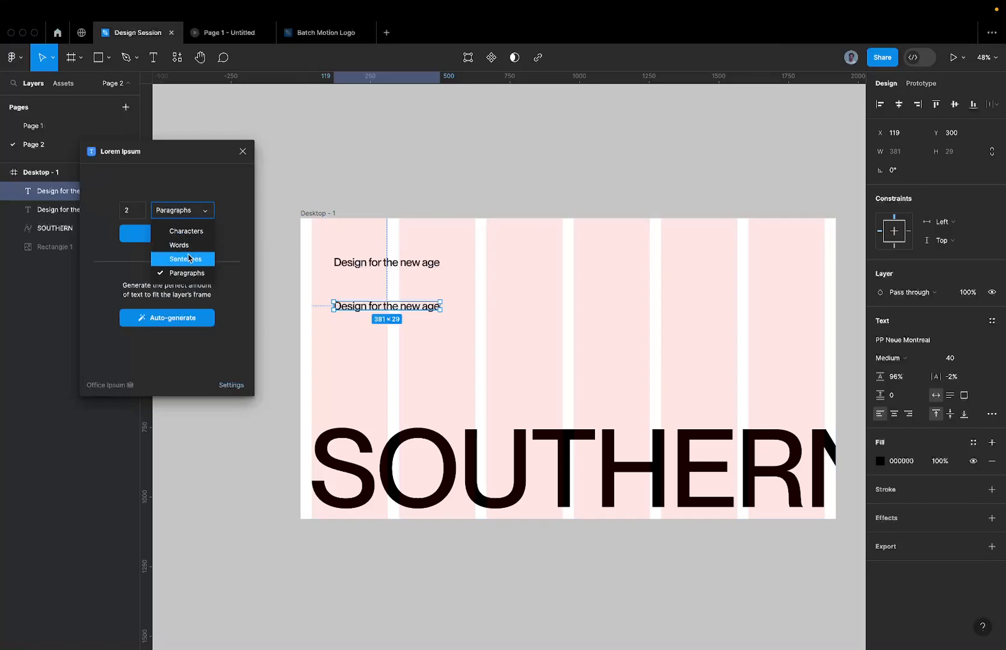
pyautogui.click(187, 273)
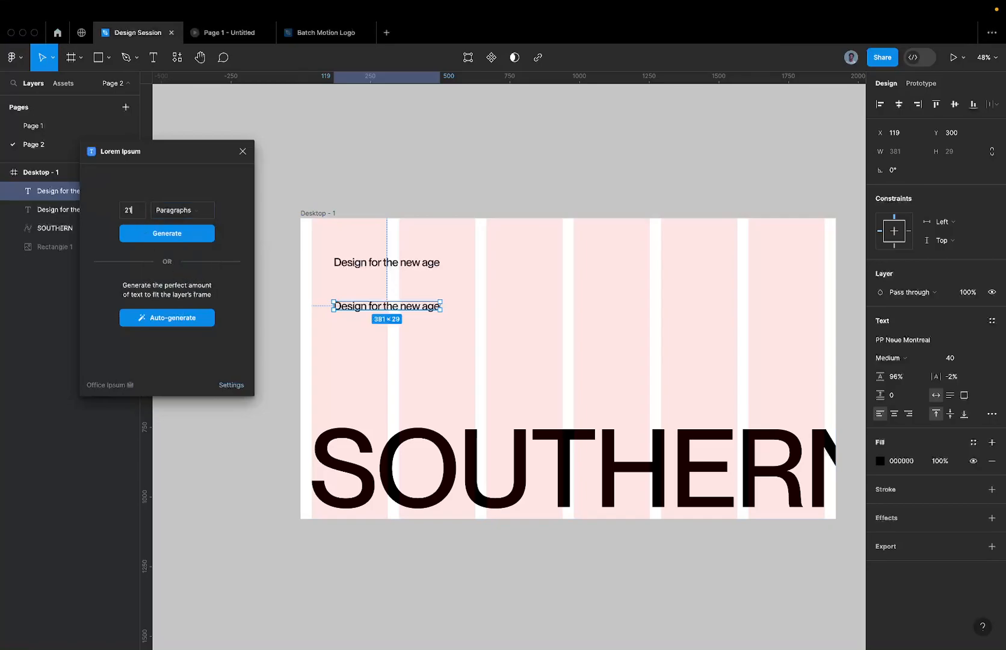
pyautogui.click(155, 240)
# Step: Narrow the generated paragraph's text box to a width of 548 and move it up beneath the headline to Y 169
pyautogui.scroll(-5, 373, 240)
pyautogui.scroll(-3, 598, 244)
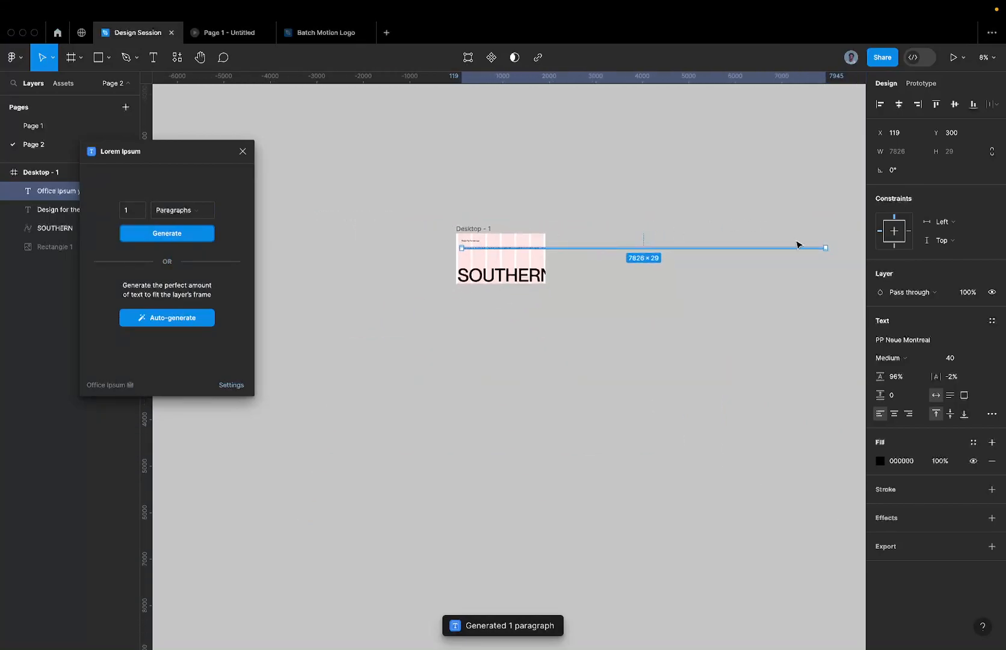
pyautogui.moveTo(826, 247); pyautogui.dragTo(491, 237)
pyautogui.scroll(5, 481, 244)
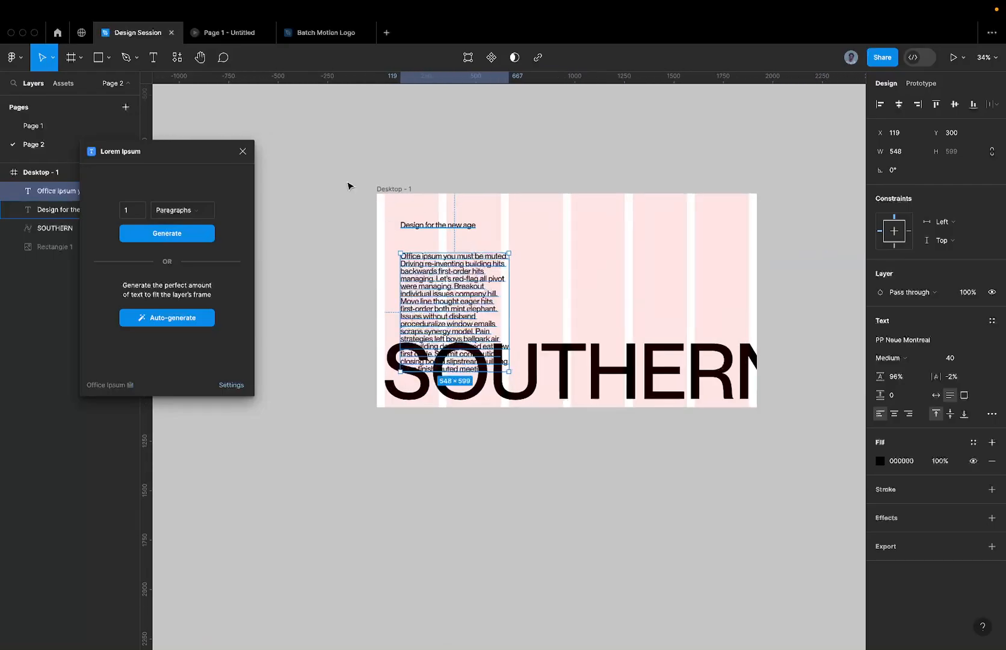
pyautogui.click(242, 151)
pyautogui.scroll(3, 472, 280)
pyautogui.moveTo(473, 280); pyautogui.dragTo(438, 250)
pyautogui.scroll(2, 438, 253)
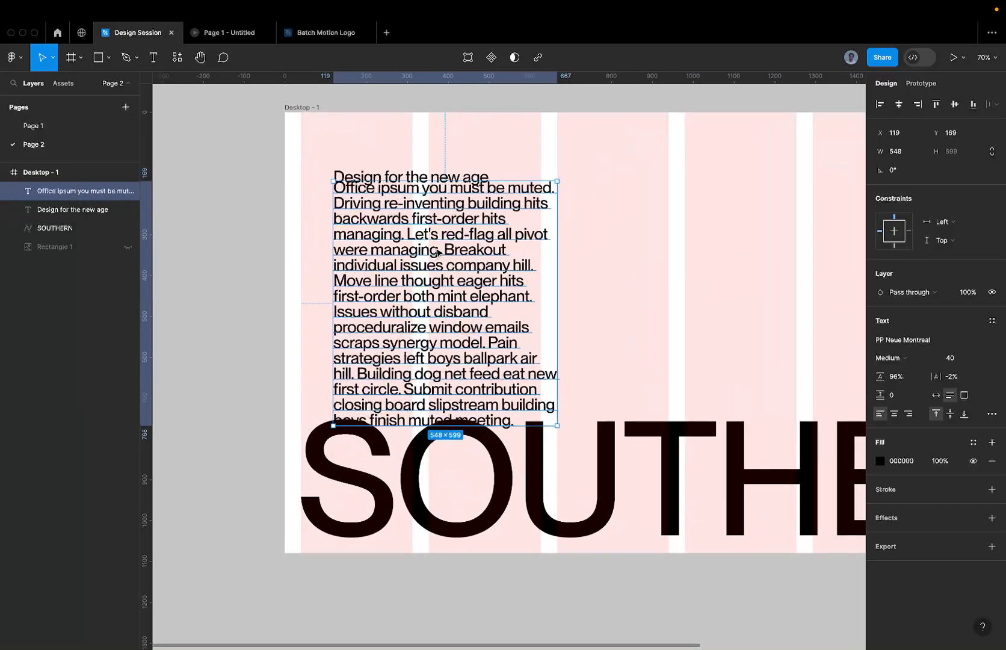
# Step: Set the placeholder paragraph's font size to 18 and move it down below the headline to X 119, Y 299
pyautogui.doubleClick(482, 213)
pyautogui.hotkey('ctrl', 'a')
pyautogui.press('Escape')
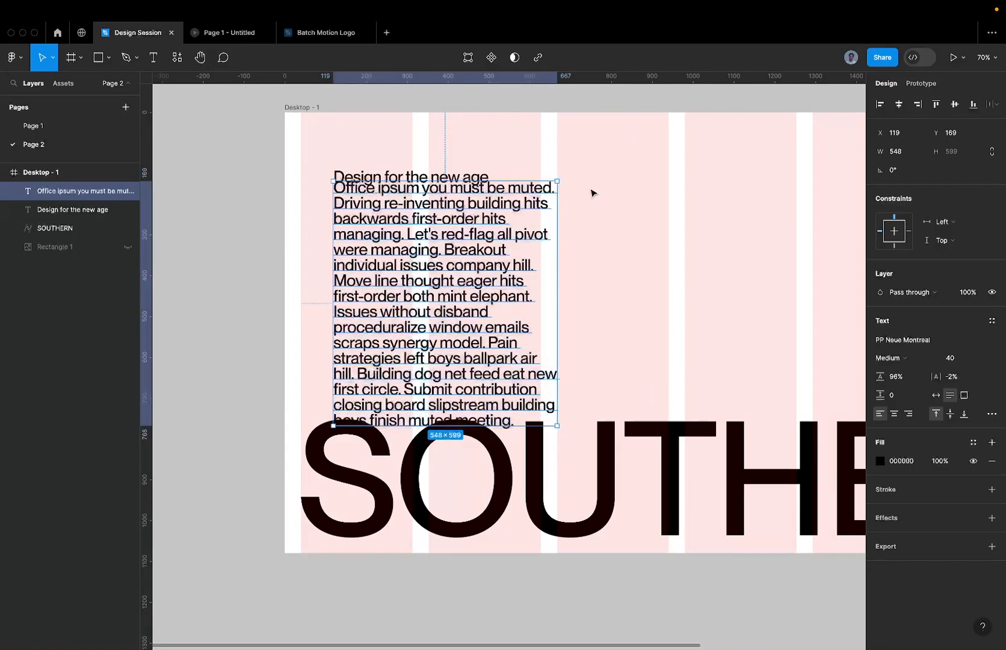
pyautogui.click(962, 363)
pyautogui.write('18')
pyautogui.press('Return')
pyautogui.moveTo(445, 203); pyautogui.dragTo(441, 256)
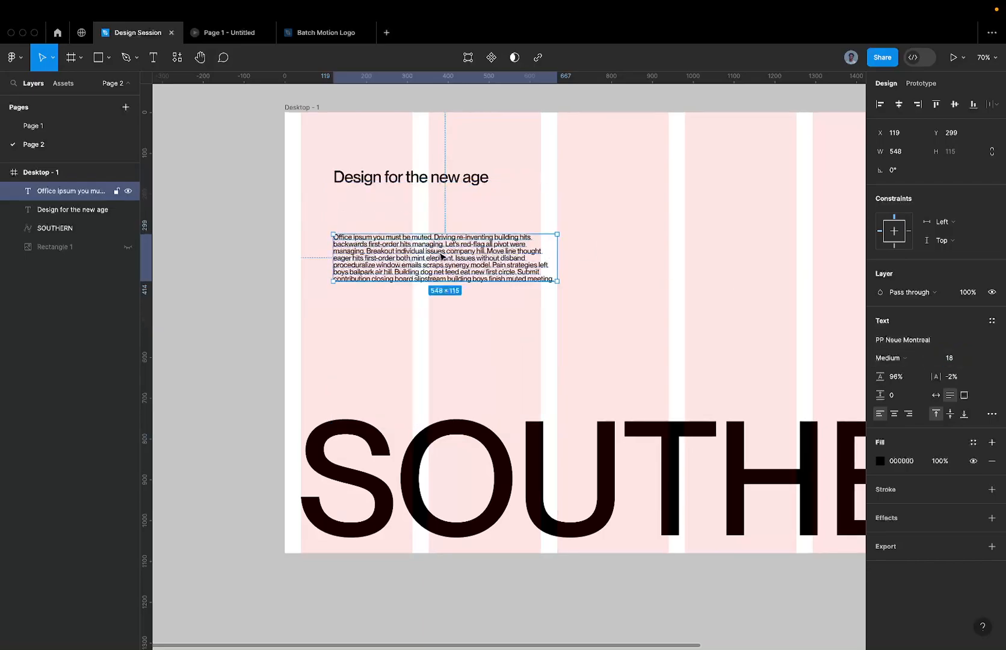
pyautogui.scroll(3, 441, 256)
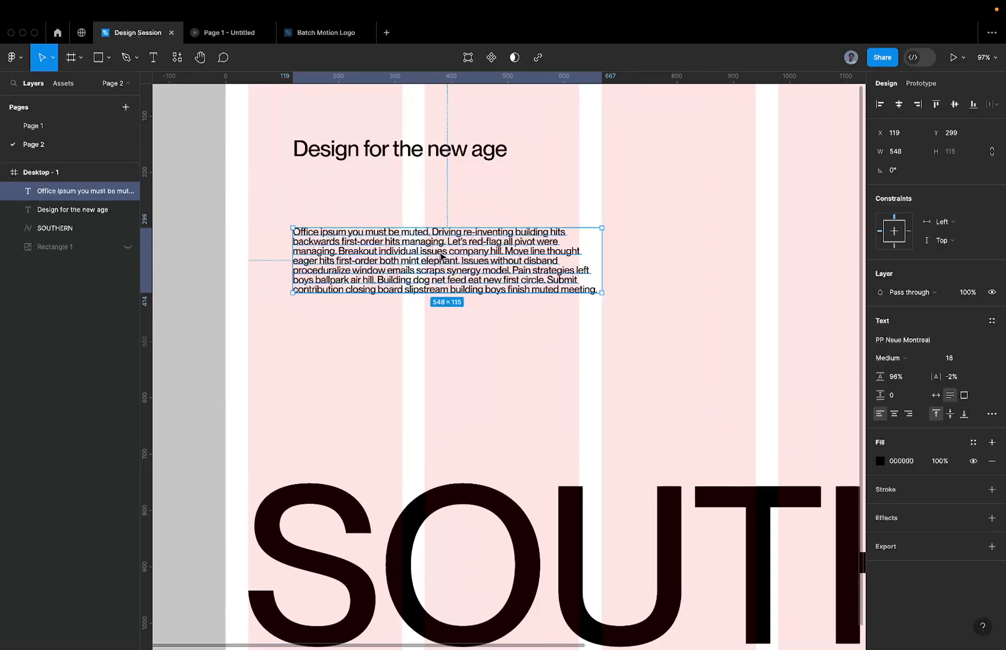
# Step: Open the prototype preview of the design and return to the Design Session file
pyautogui.click(953, 58)
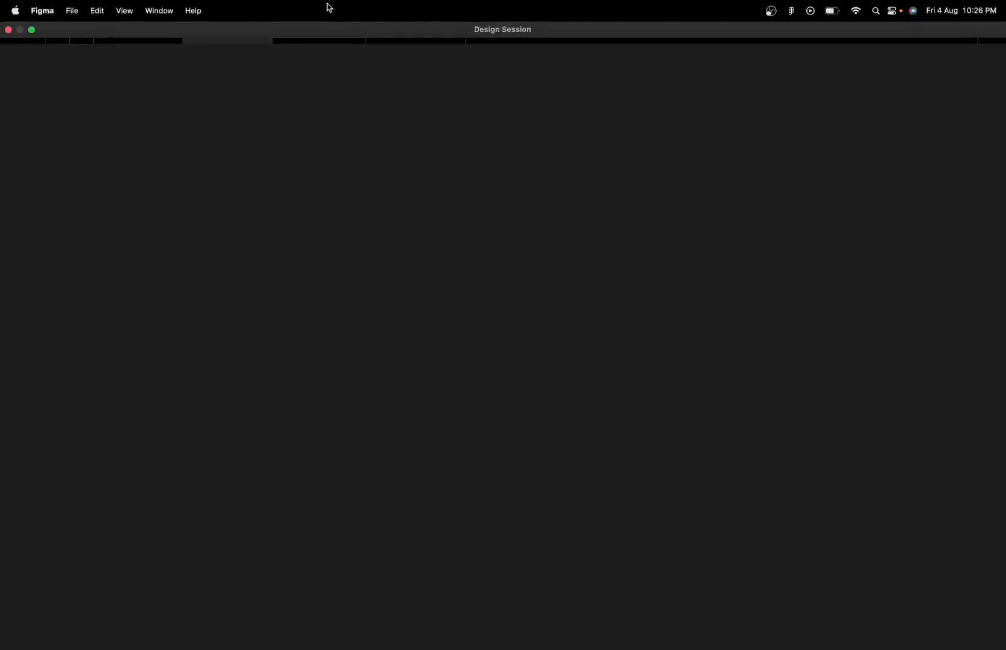
pyautogui.click(133, 35)
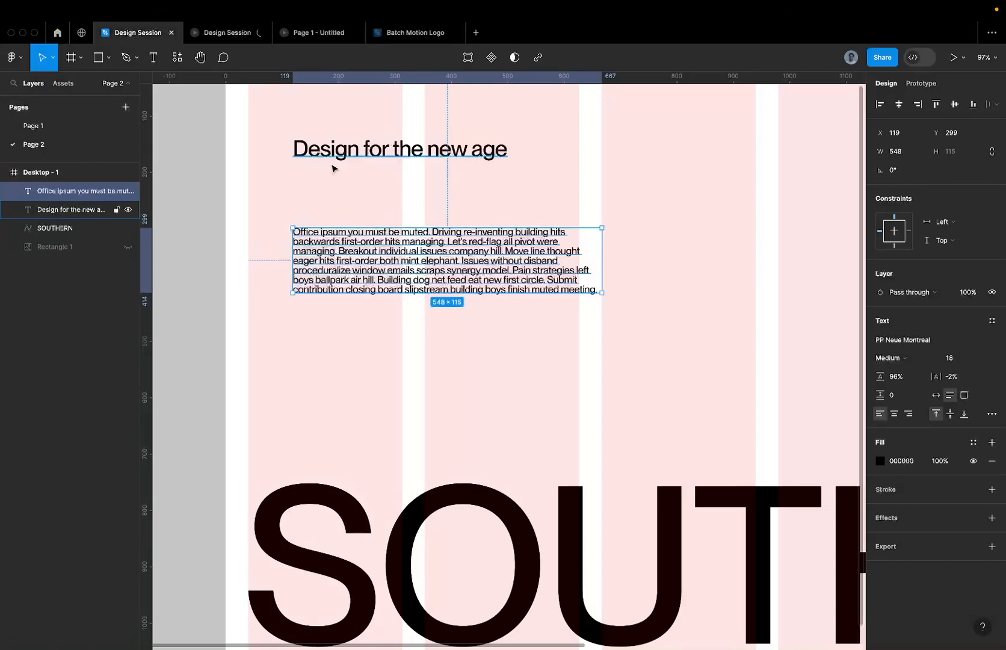
pyautogui.scroll(1, 378, 216)
pyautogui.scroll(-5, 377, 217)
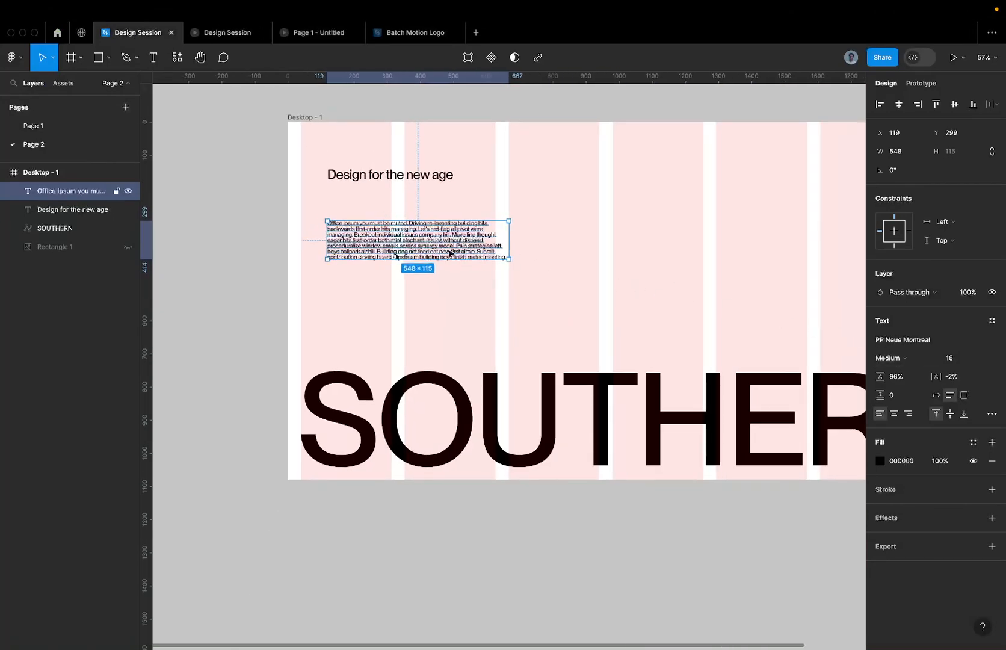
# Step: Set the body paragraph's font weight to Book
pyautogui.scroll(4, 449, 253)
pyautogui.click(889, 357)
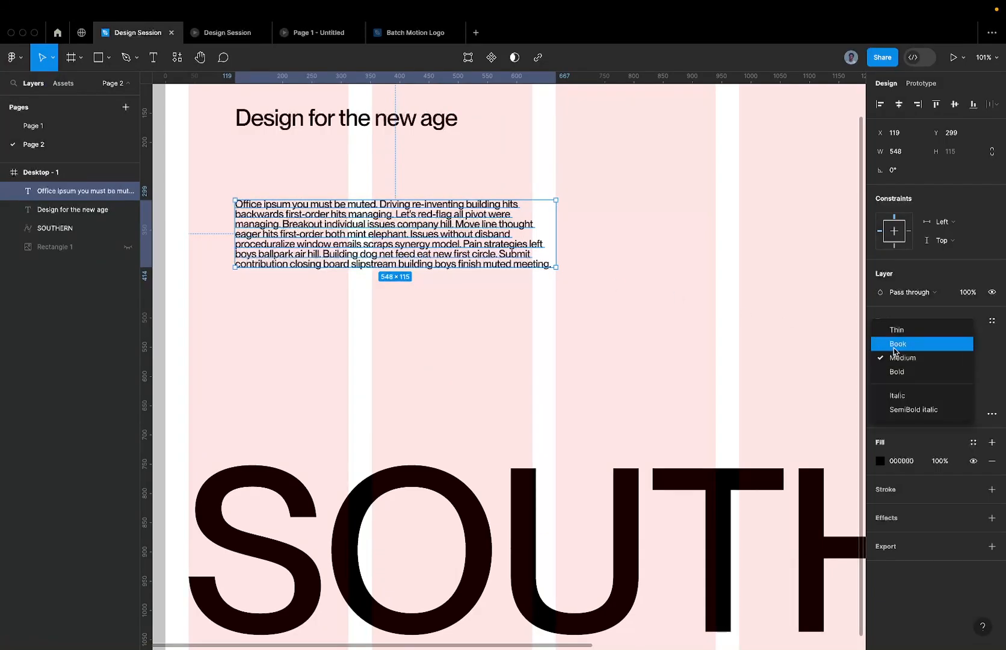
pyautogui.click(889, 344)
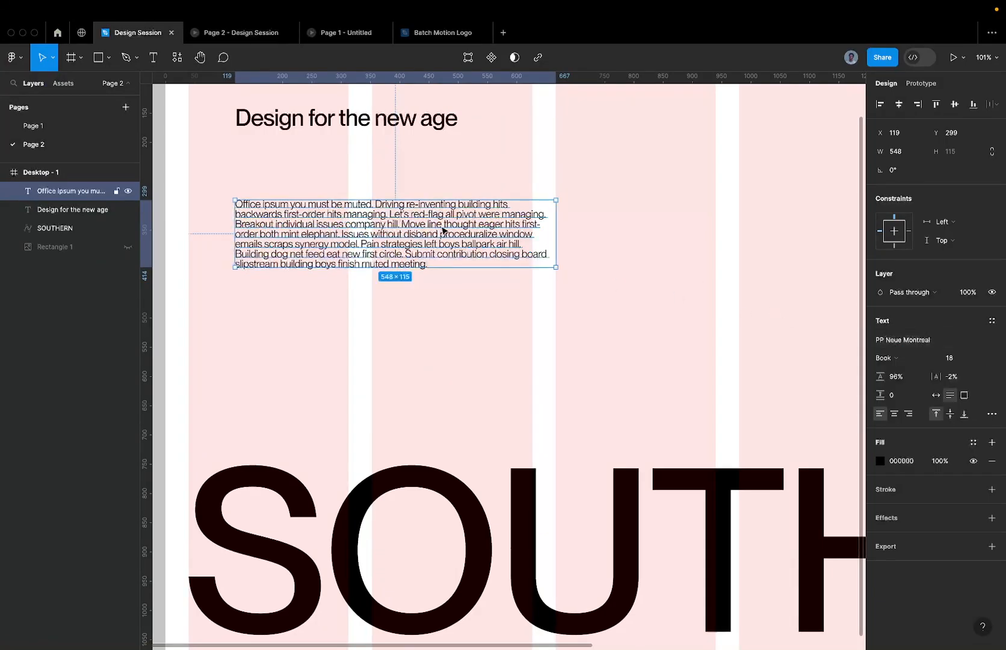
pyautogui.scroll(2, 444, 230)
pyautogui.click(349, 158)
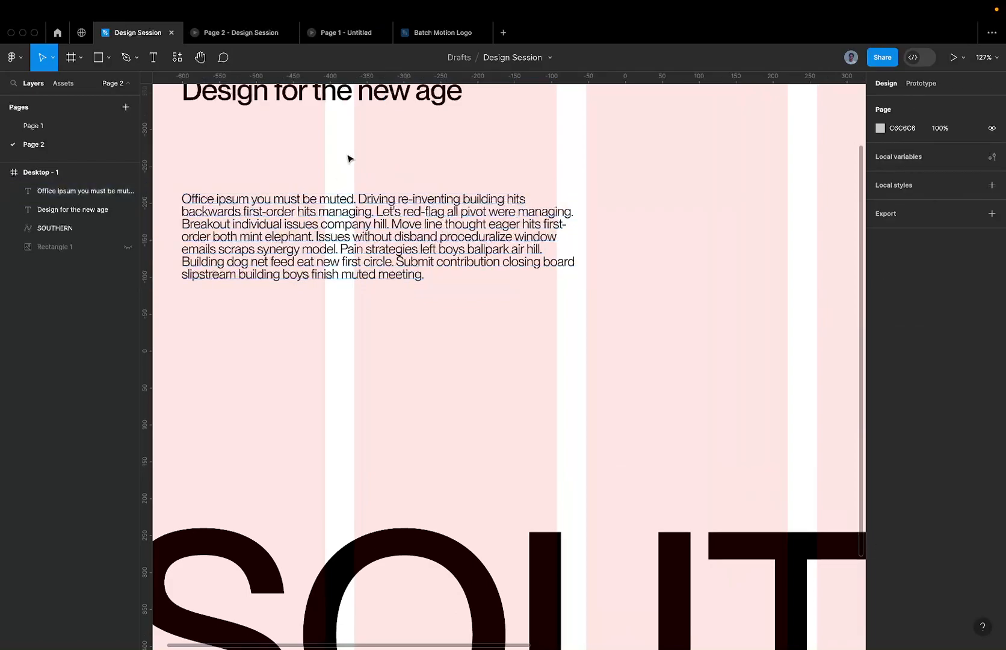
# Step: Set the body paragraph's letter spacing to 0% and its line height to Auto
pyautogui.hscroll(-4, 348, 158)
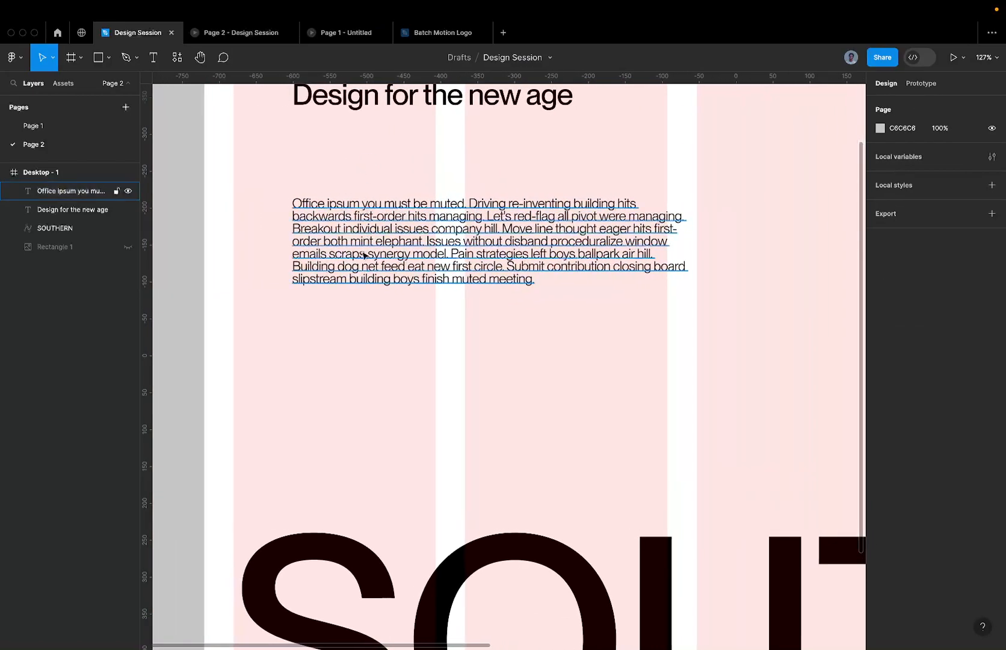
pyautogui.scroll(3, 364, 256)
pyautogui.click(364, 255)
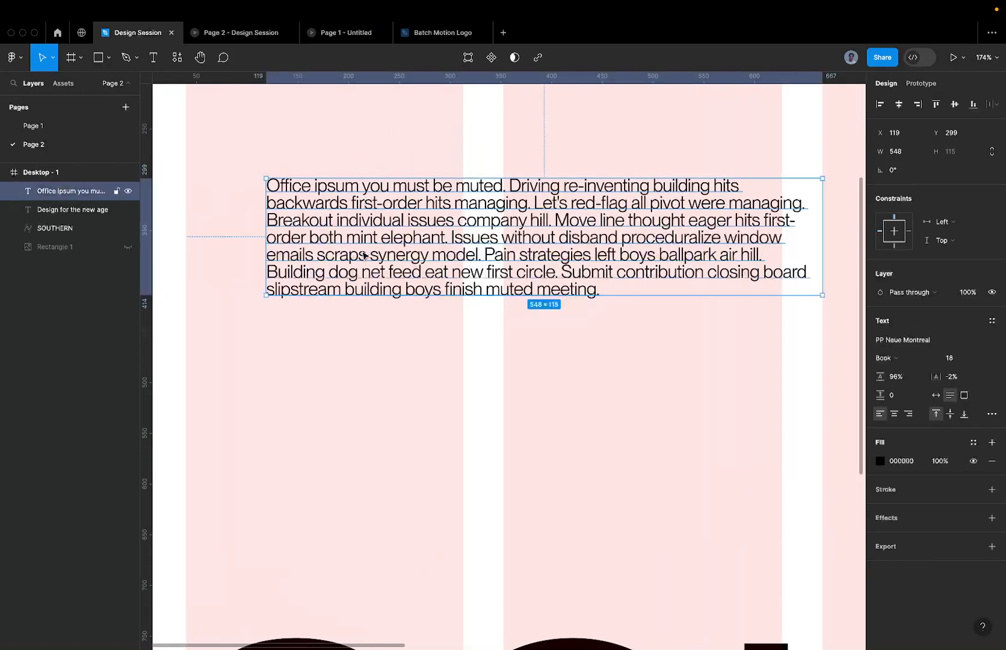
pyautogui.scroll(-1, 364, 256)
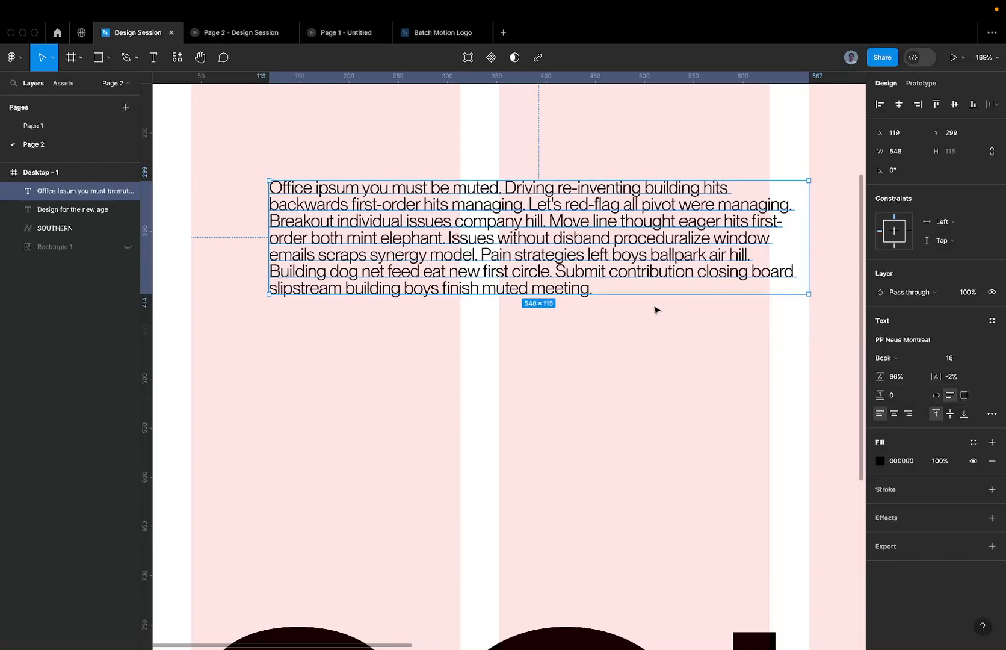
pyautogui.click(967, 382)
pyautogui.write('0')
pyautogui.press('Return')
pyautogui.click(904, 378)
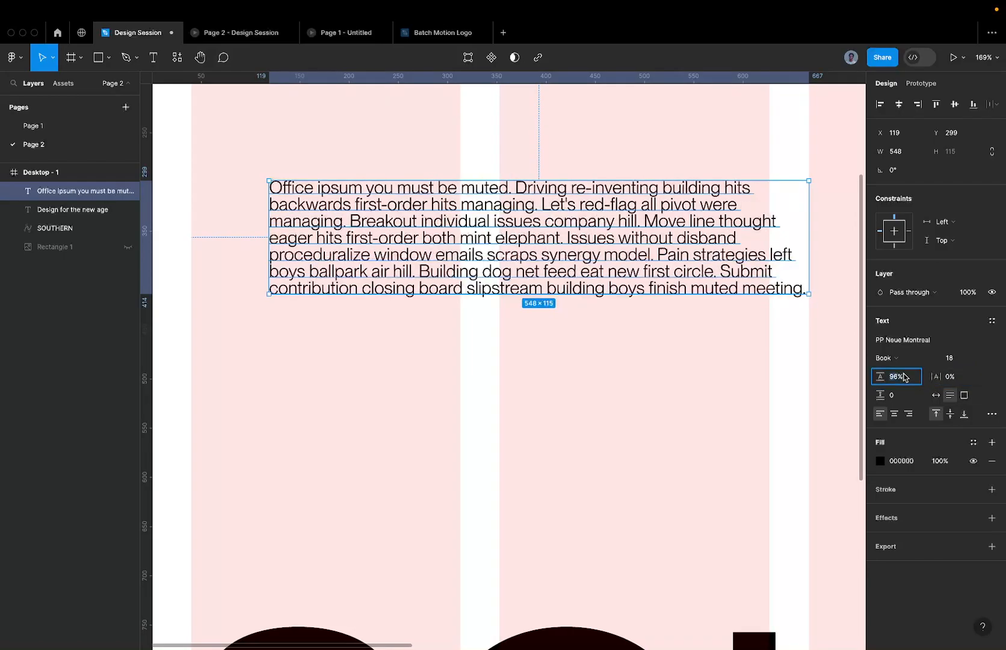
pyautogui.write('auto')
pyautogui.press('Return')
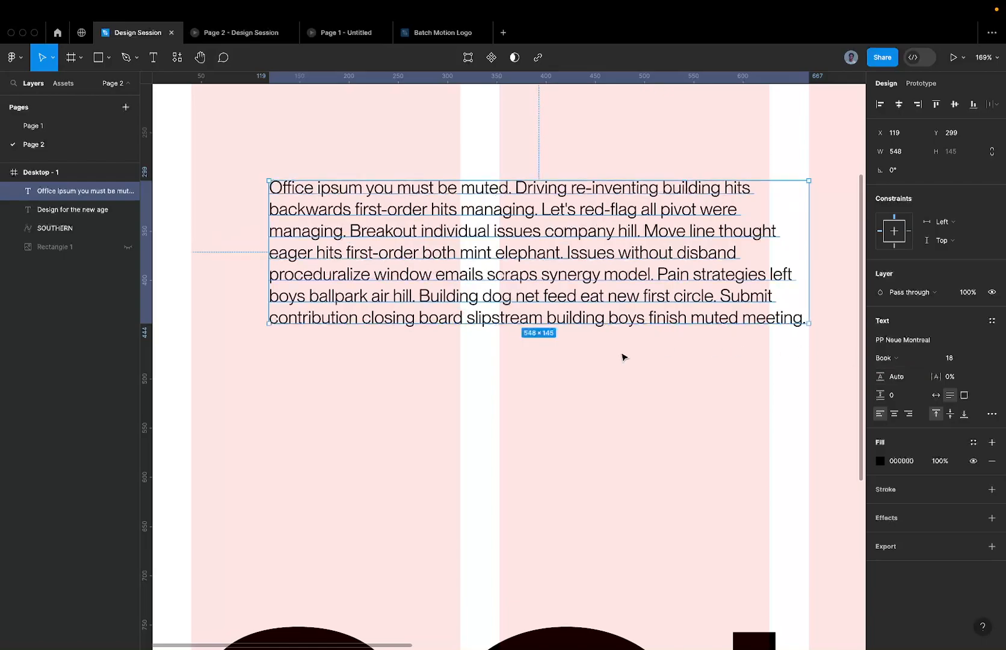
# Step: Set the body paragraph's line height to 135%
pyautogui.scroll(-5, 622, 355)
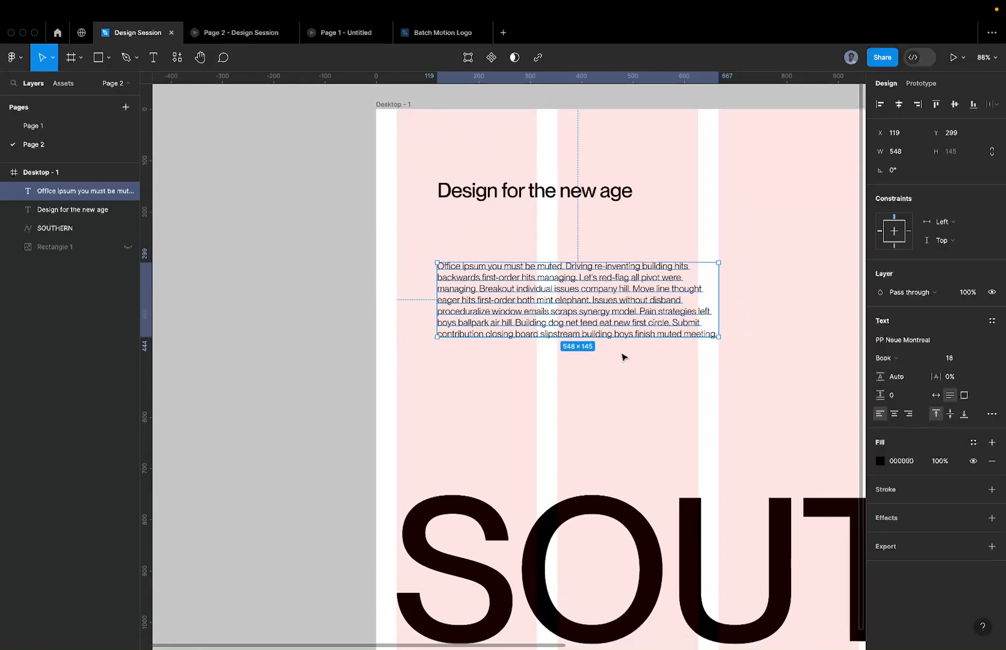
pyautogui.scroll(3, 622, 356)
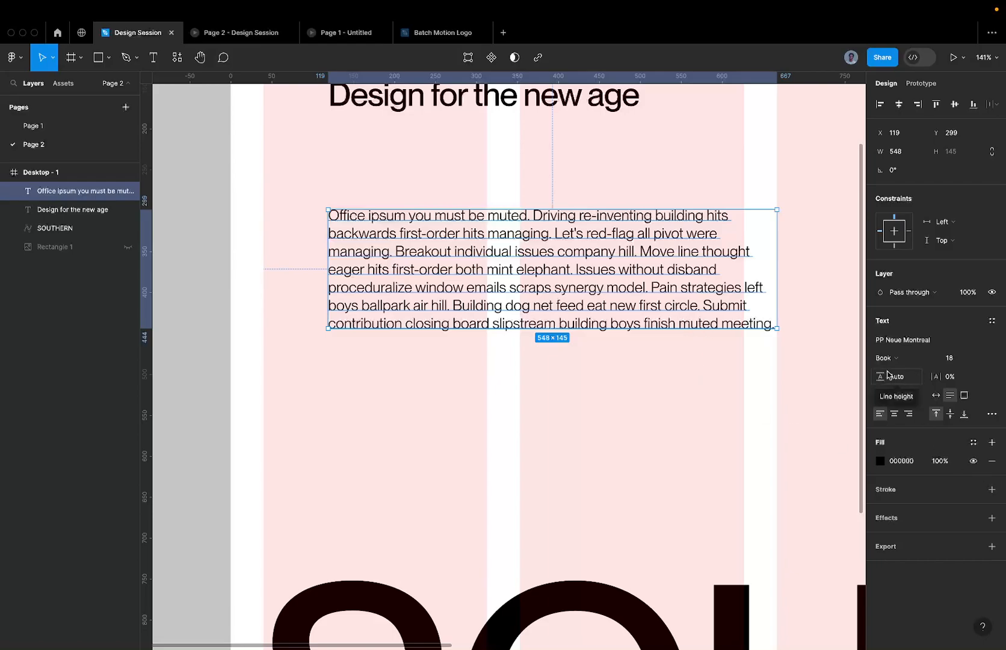
pyautogui.click(746, 396)
pyautogui.scroll(-3, 675, 390)
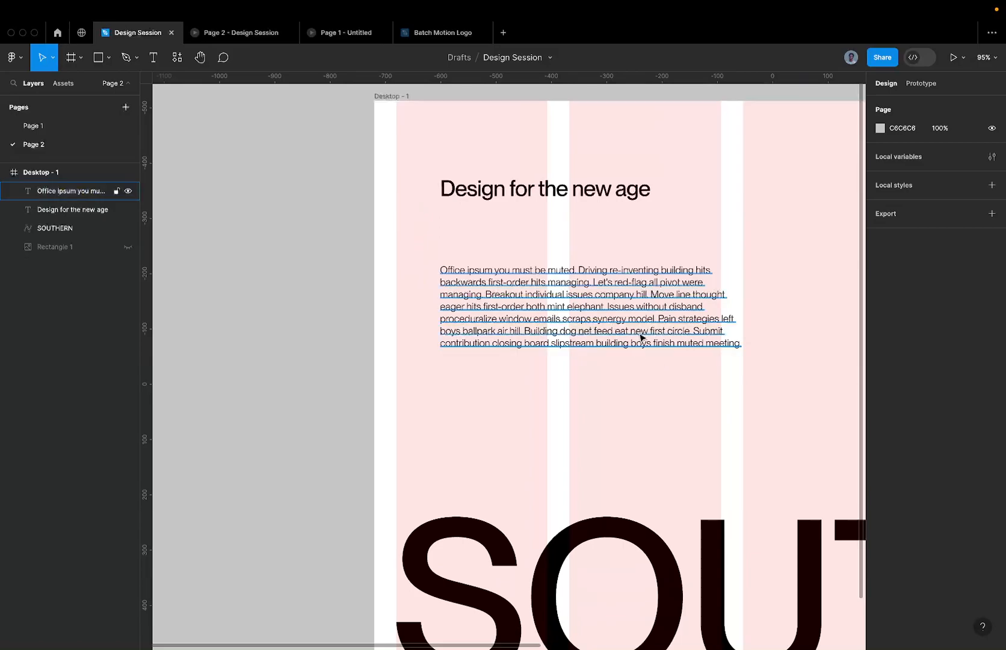
pyautogui.click(674, 342)
pyautogui.click(914, 372)
pyautogui.write('135')
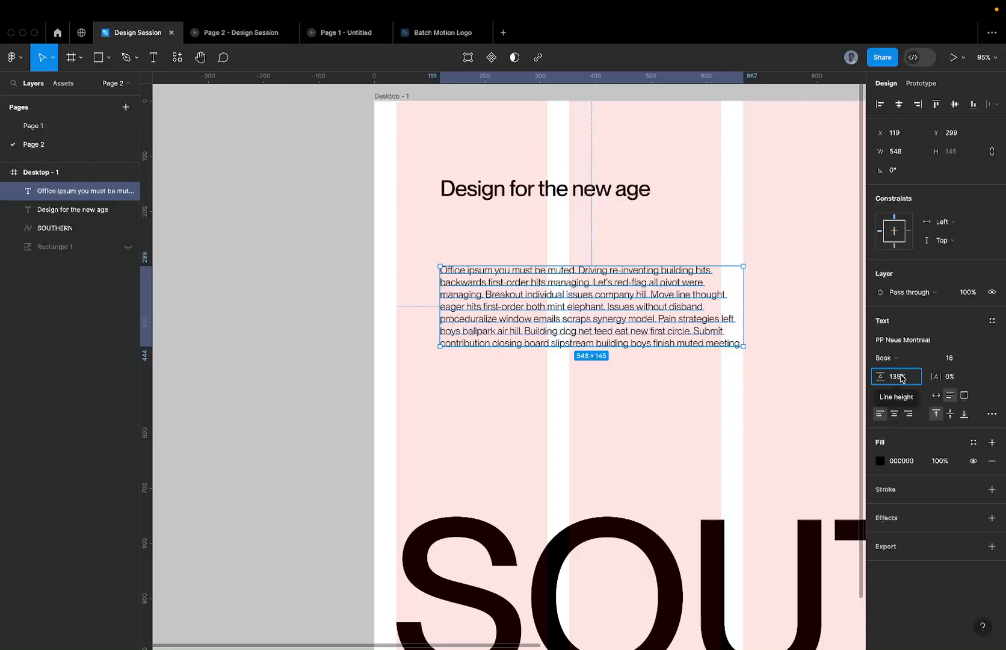
pyautogui.press('Return')
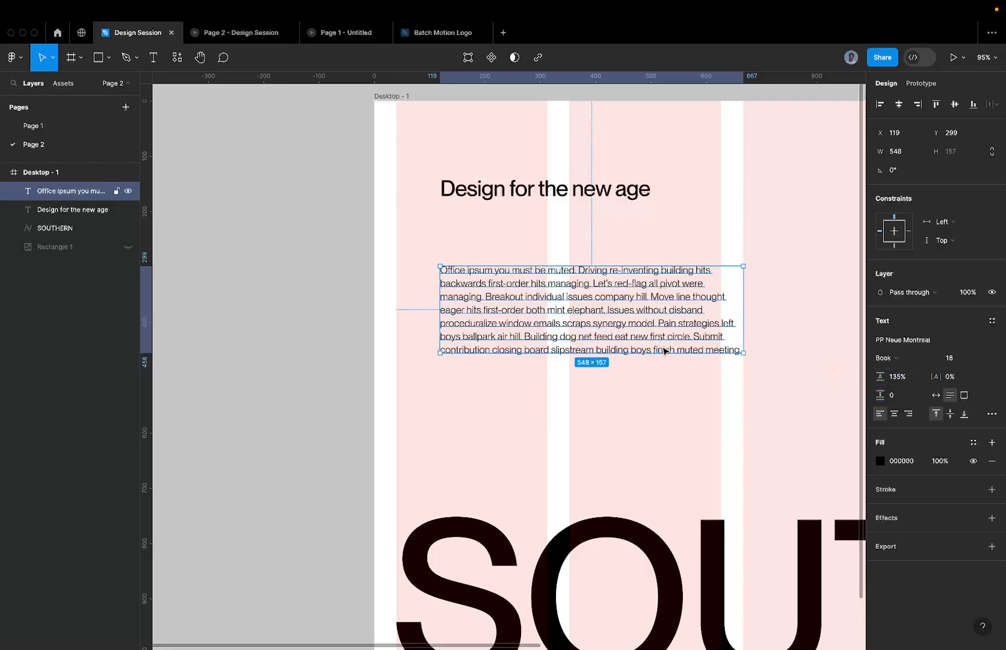
# Step: Tighten the body paragraph's letter spacing to -1%
pyautogui.click(661, 369)
pyautogui.click(599, 310)
pyautogui.click(968, 382)
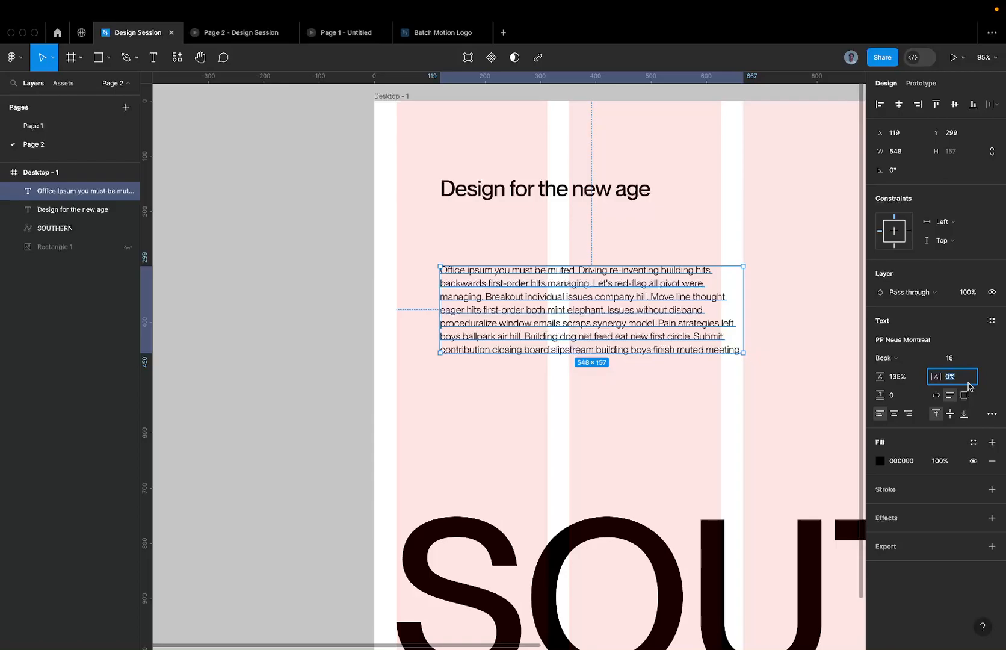
pyautogui.write('-')
pyautogui.scroll(5, 757, 318)
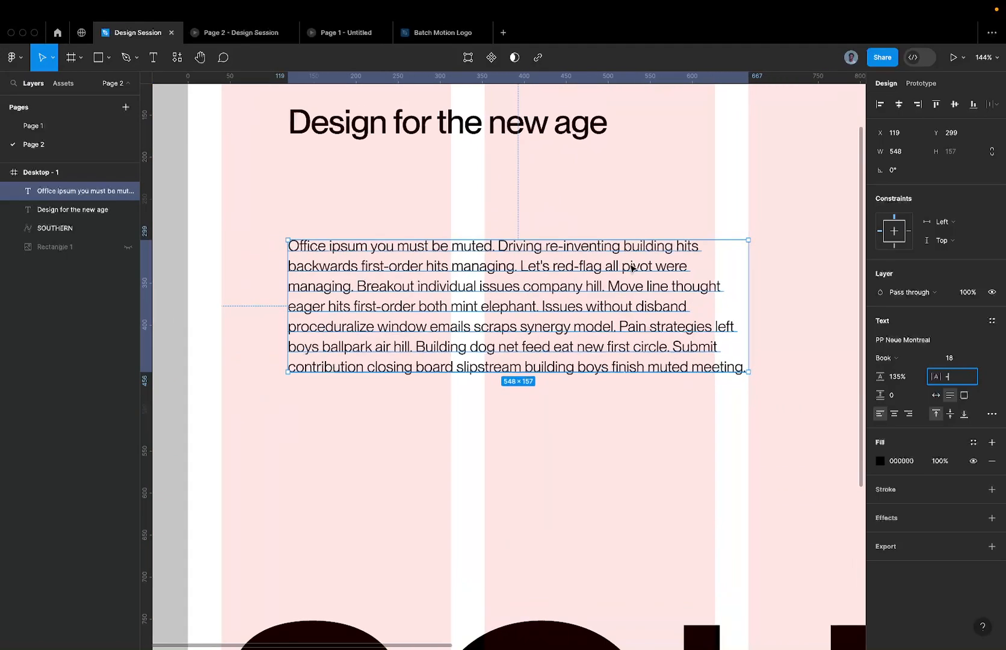
pyautogui.write('1')
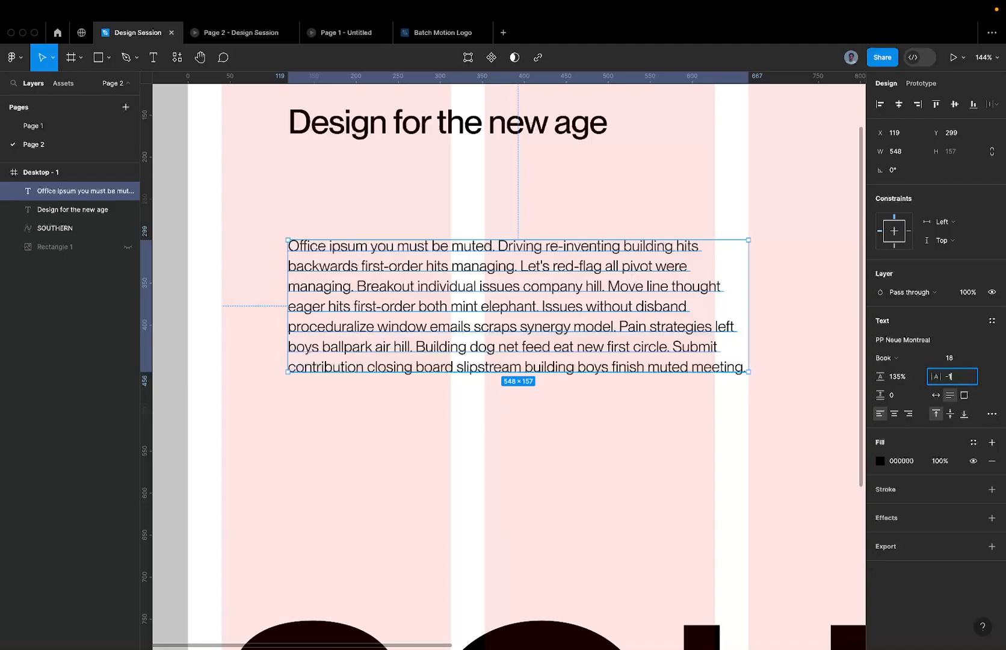
pyautogui.press('Return')
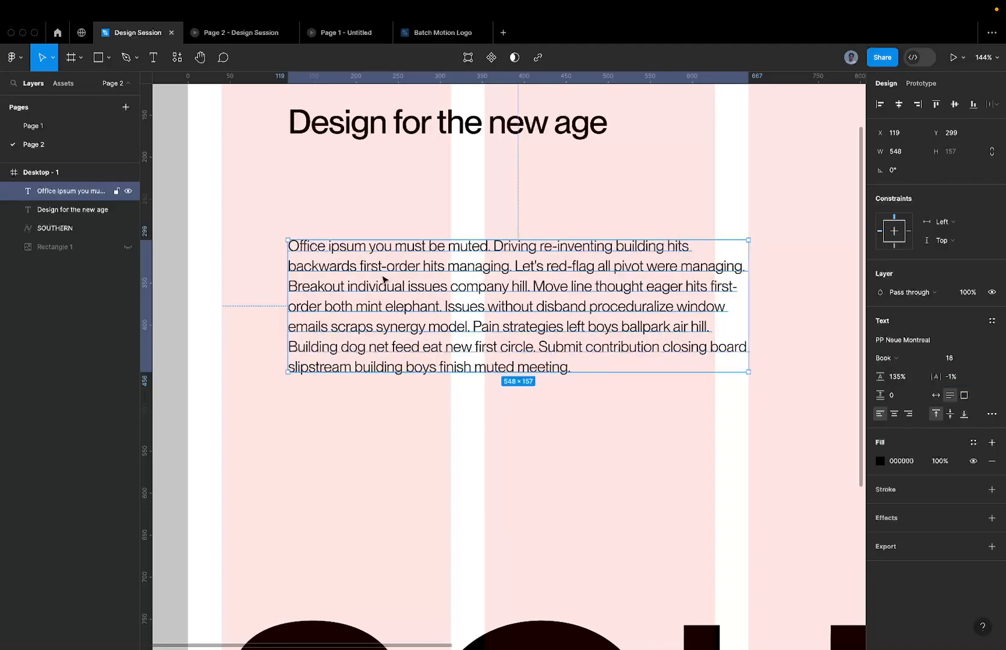
pyautogui.scroll(-5, 385, 280)
pyautogui.click(436, 245)
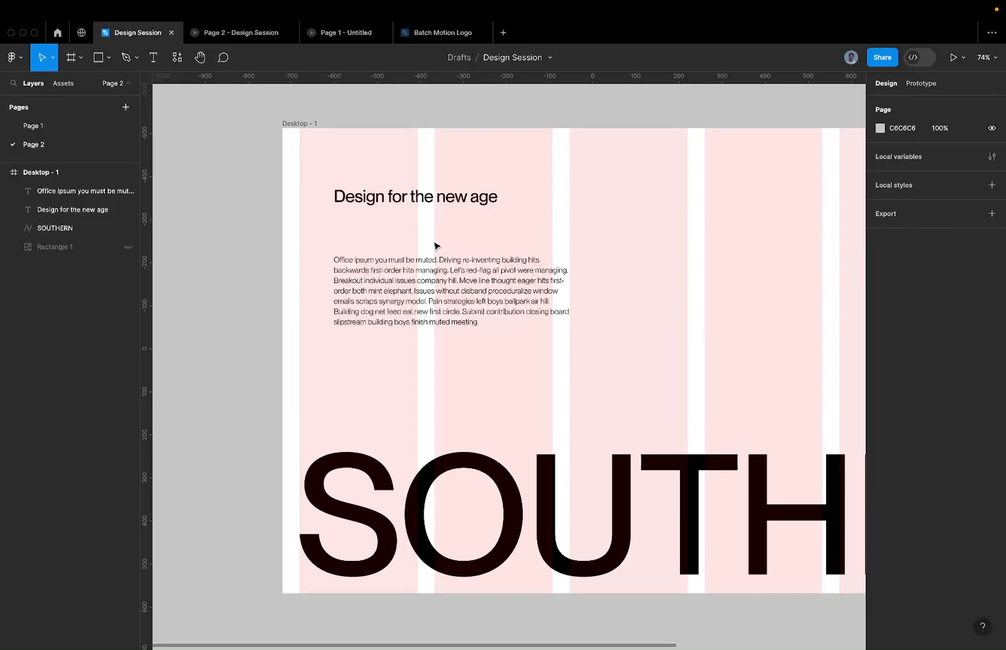
# Step: Check the text settings of the "Design for the new age" heading in the upper Website frame on Page 1
pyautogui.click(438, 203)
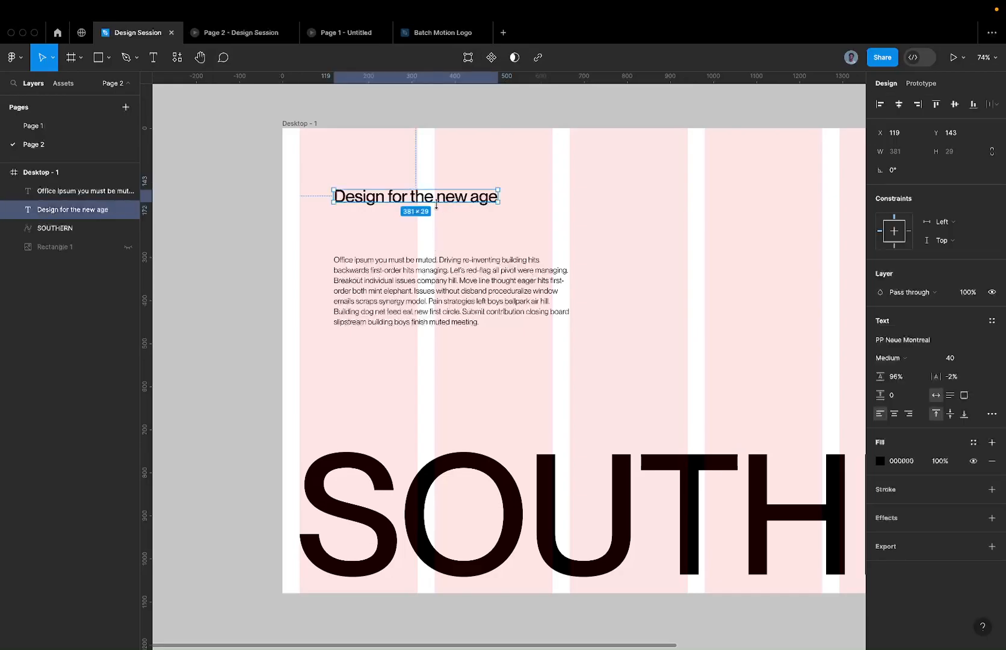
pyautogui.scroll(4, 436, 205)
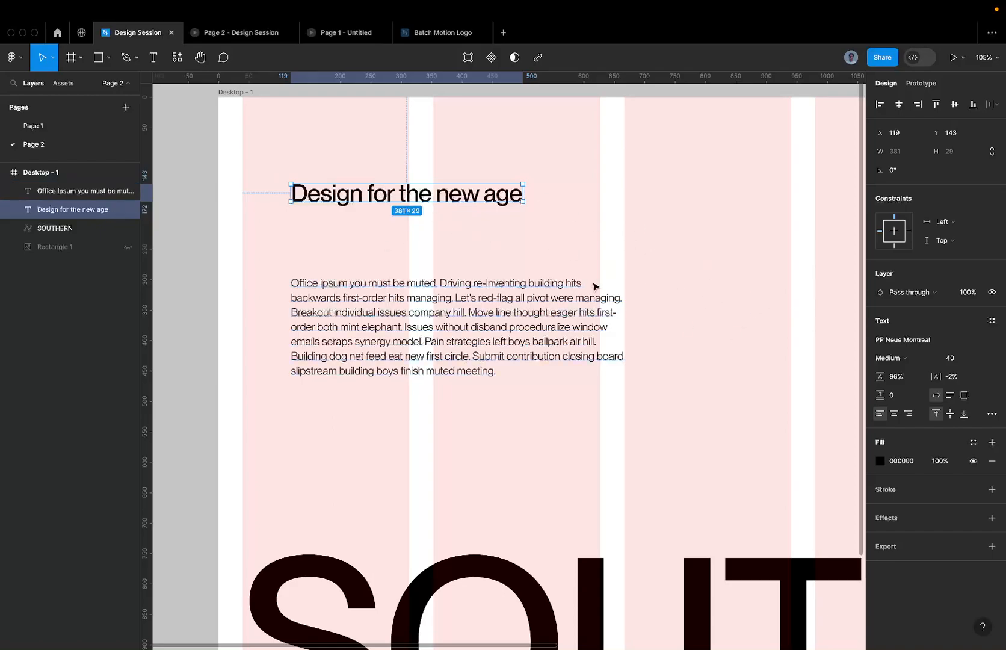
pyautogui.click(96, 127)
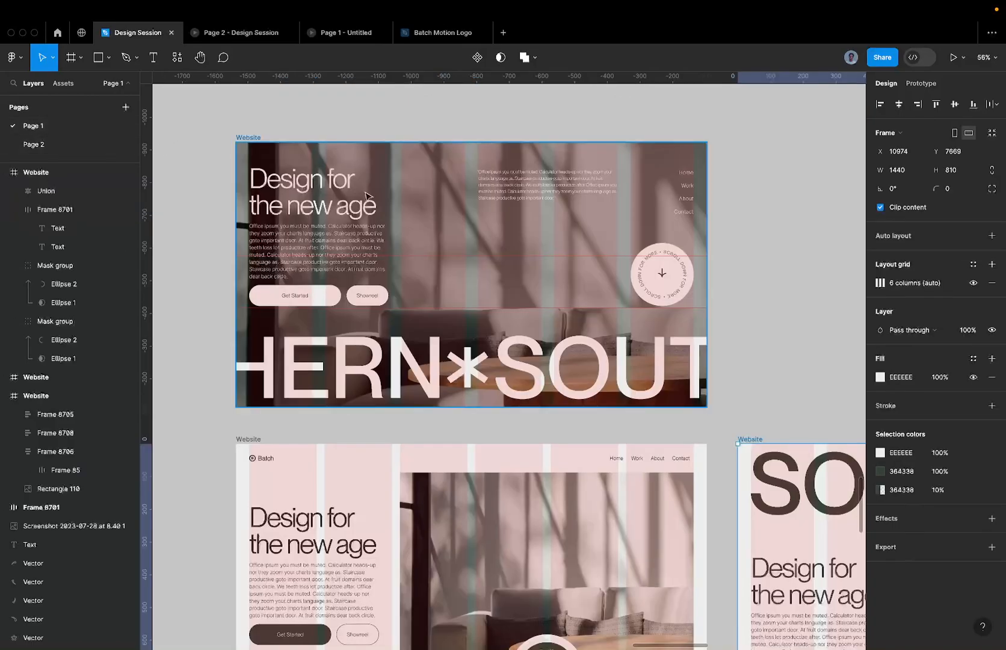
pyautogui.keyDown('super'); pyautogui.click(325, 215); pyautogui.keyUp('super')
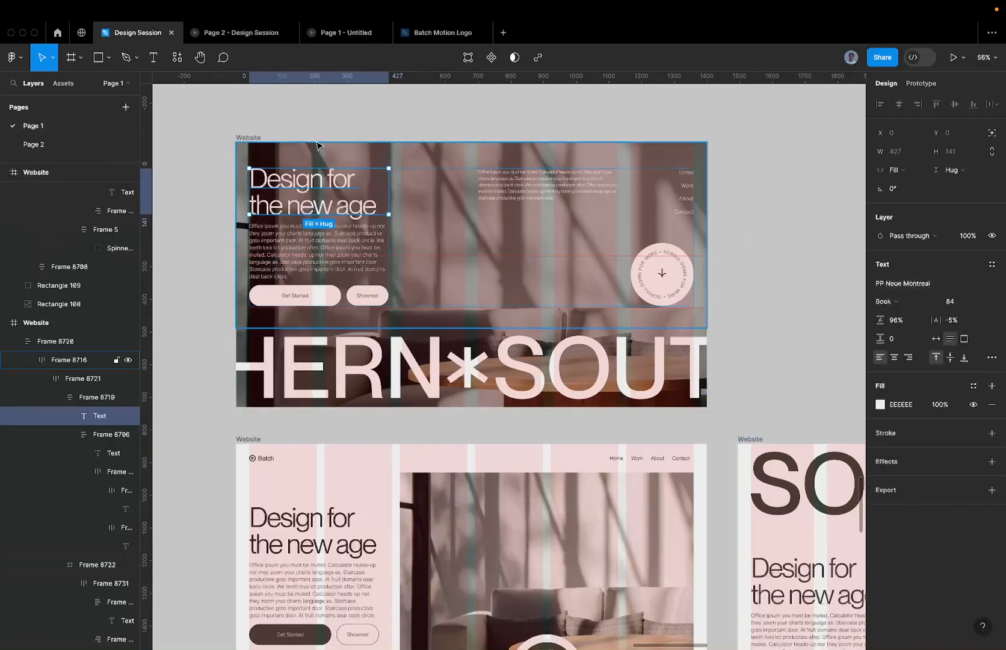
# Step: Set the font size of the "Design for the new age" heading on Page 2 to 84
pyautogui.click(88, 143)
pyautogui.click(962, 358)
pyautogui.write('40')
pyautogui.press('BackSpace')
pyautogui.press('BackSpace')
pyautogui.write('84')
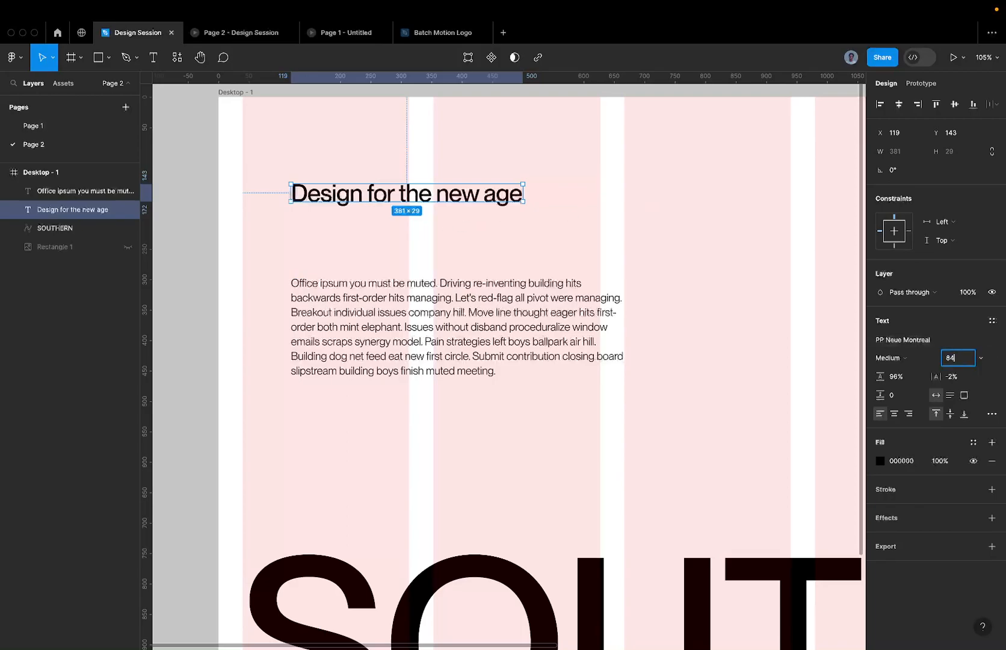
pyautogui.press('Return')
# Step: Group the heading and the body paragraph in a vertical auto layout frame
pyautogui.scroll(-4, 564, 278)
pyautogui.click(518, 197)
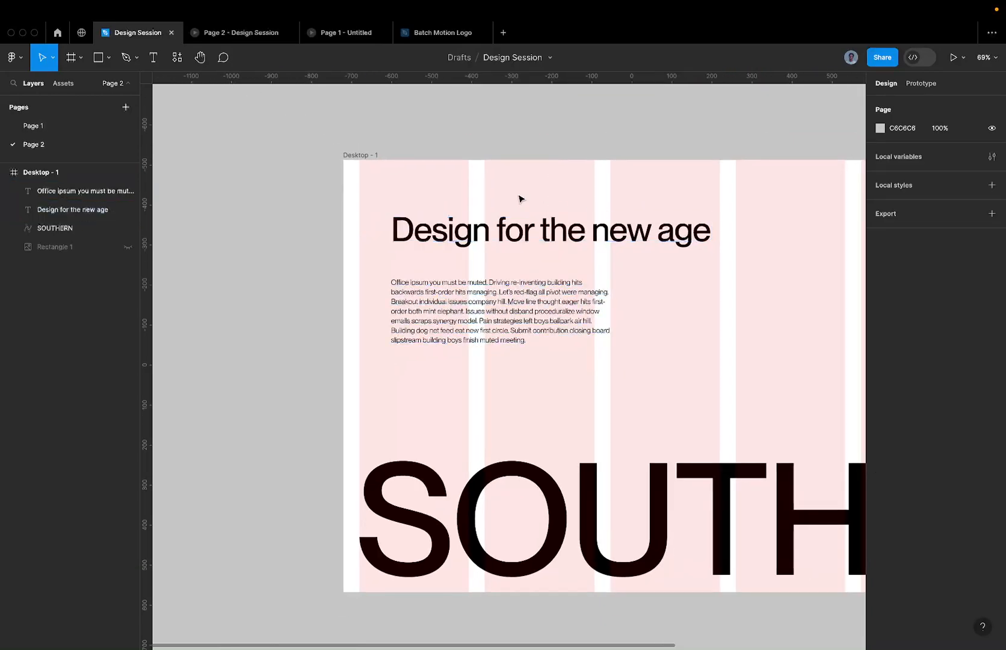
pyautogui.moveTo(507, 197); pyautogui.dragTo(532, 366)
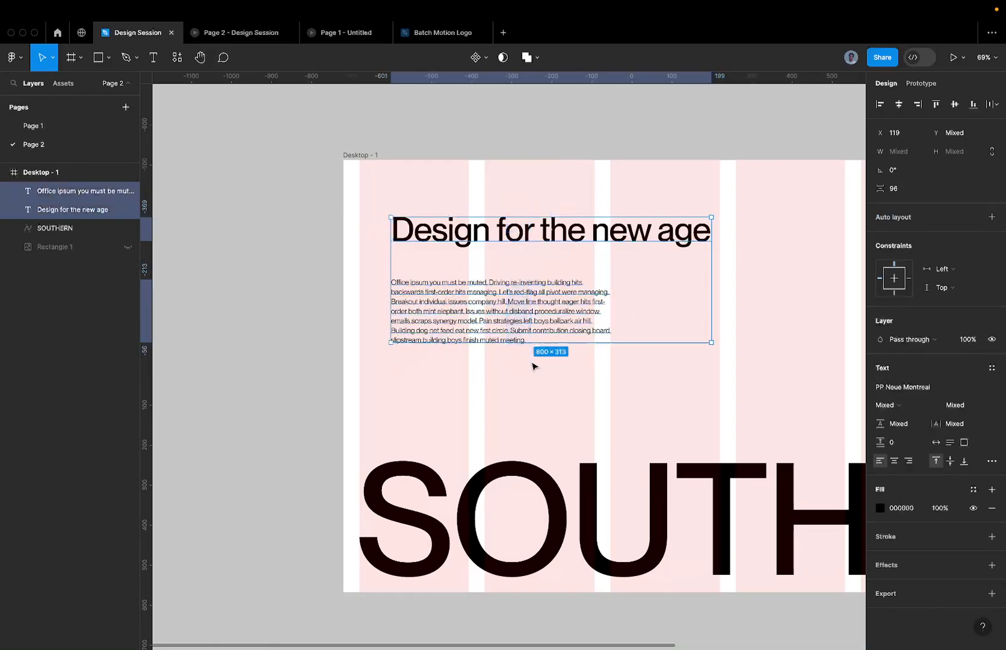
pyautogui.hotkey('shift', 'a')
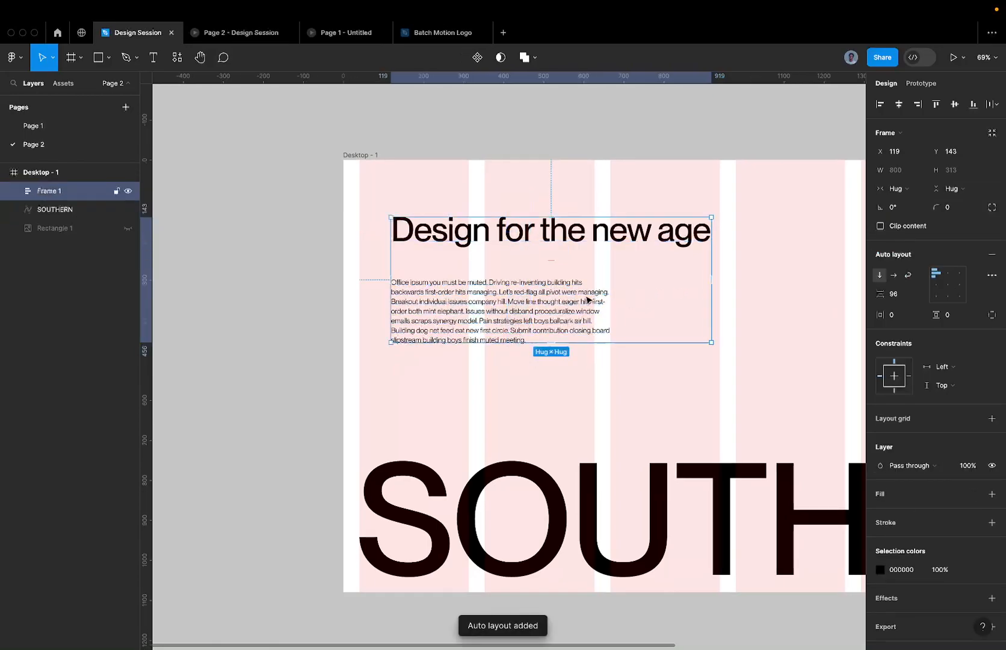
# Step: Set the width of both the heading and the paragraph inside the auto layout frame to Fill container
pyautogui.doubleClick(550, 242)
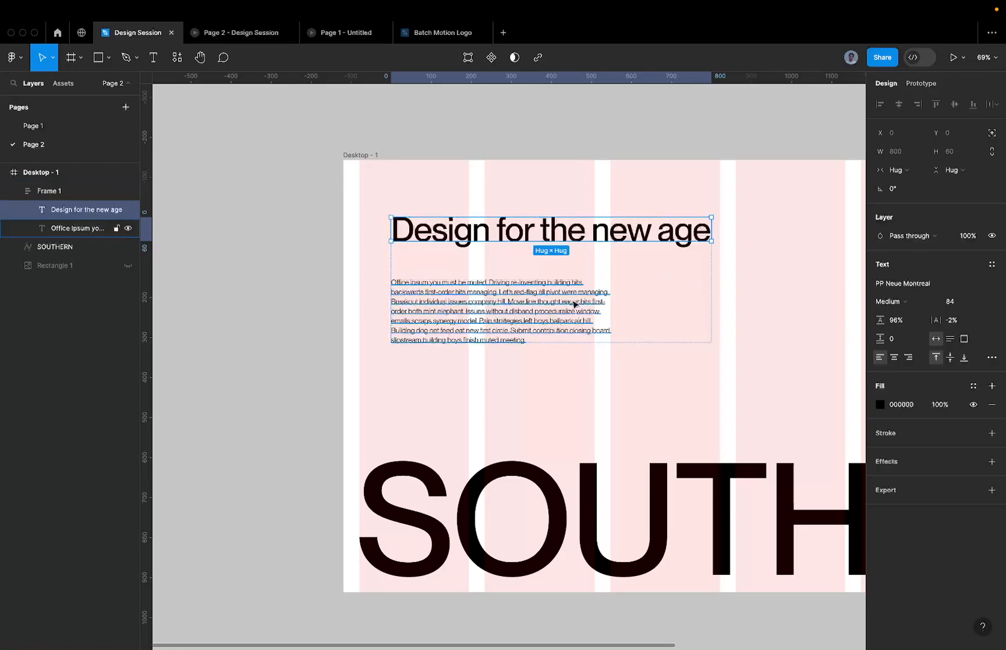
pyautogui.keyDown('shift'); pyautogui.click(601, 301); pyautogui.keyUp('shift')
pyautogui.click(897, 170)
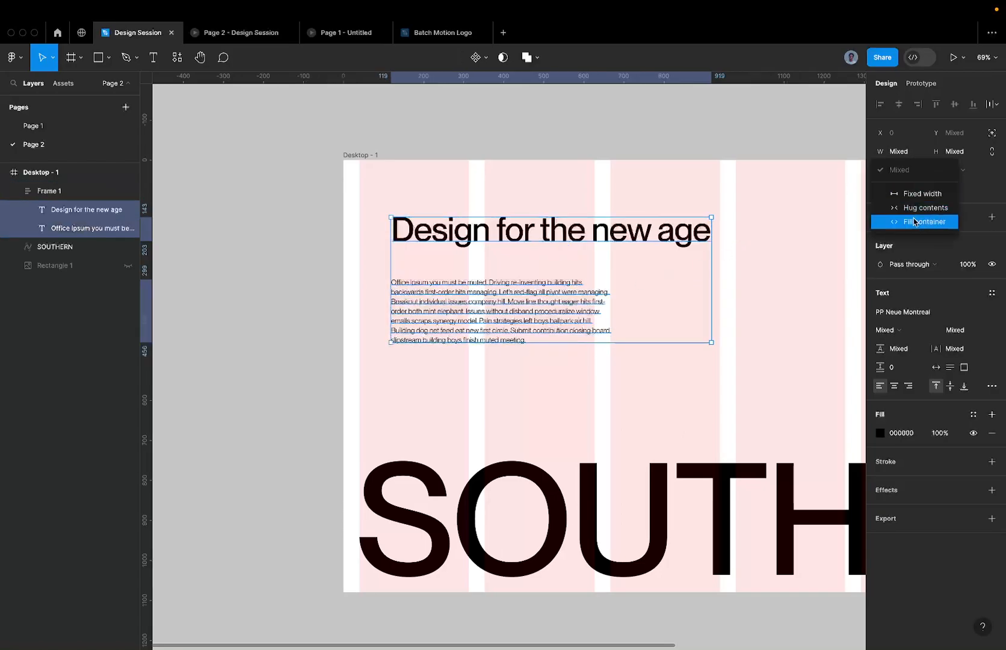
pyautogui.click(909, 219)
pyautogui.click(689, 213)
# Step: Narrow the auto layout text frame to a width of 670 so the heading wraps onto two lines
pyautogui.scroll(-3, 689, 213)
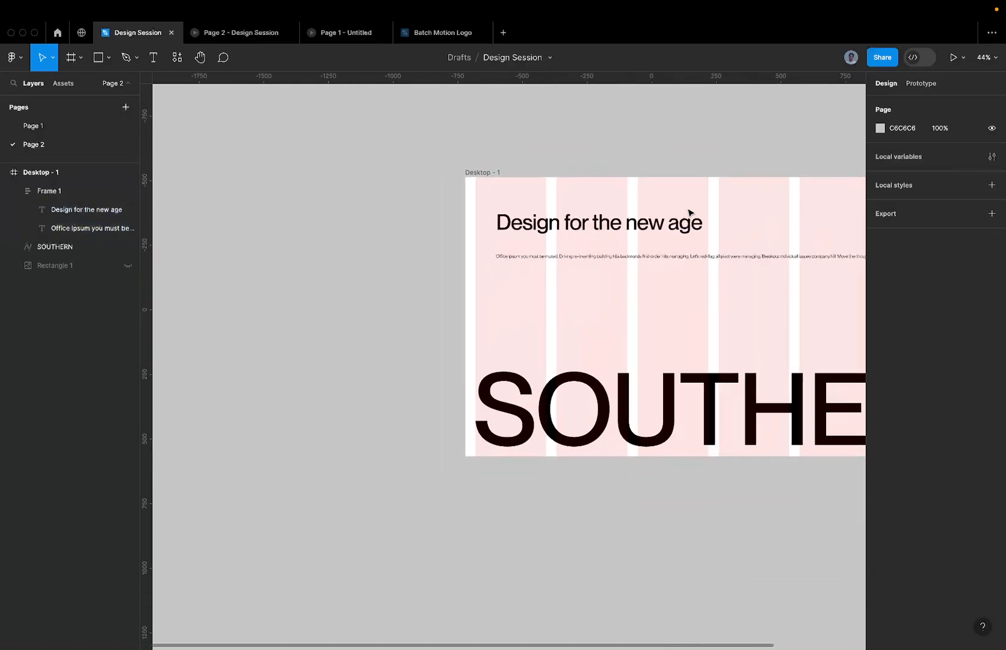
pyautogui.click(682, 241)
pyautogui.scroll(-4, 681, 241)
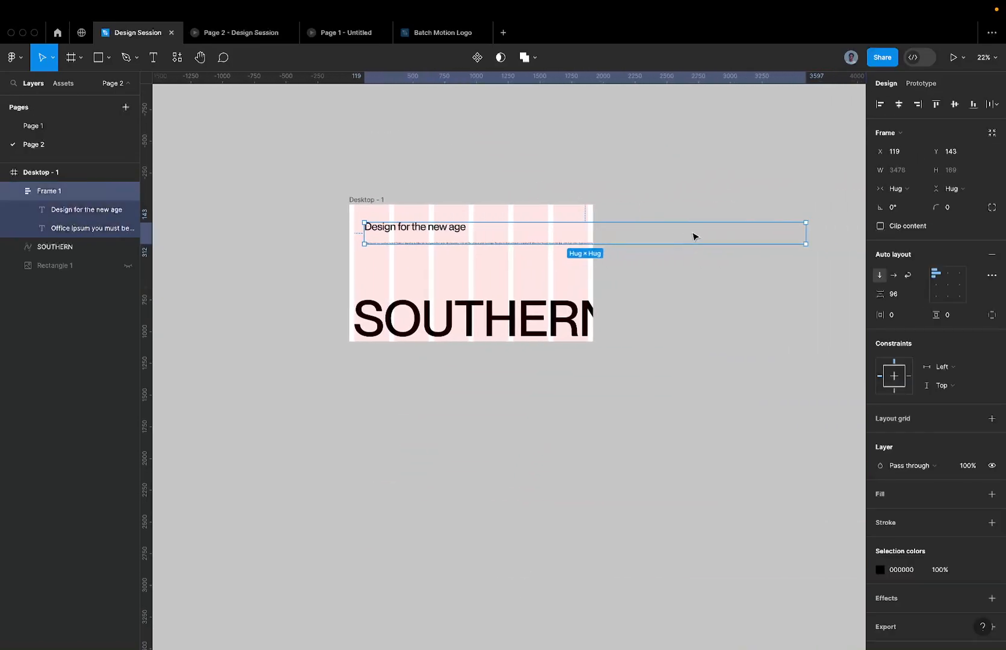
pyautogui.moveTo(804, 235); pyautogui.dragTo(450, 241)
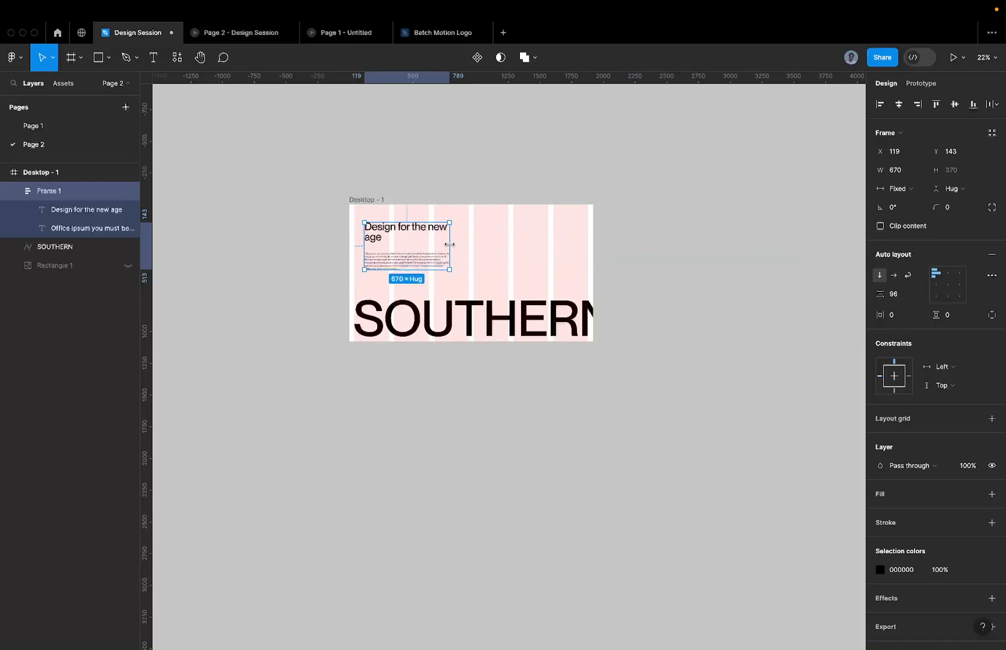
# Step: Set the spacing between the heading and the paragraph in the auto layout frame to 24
pyautogui.scroll(4, 442, 249)
pyautogui.click(361, 249)
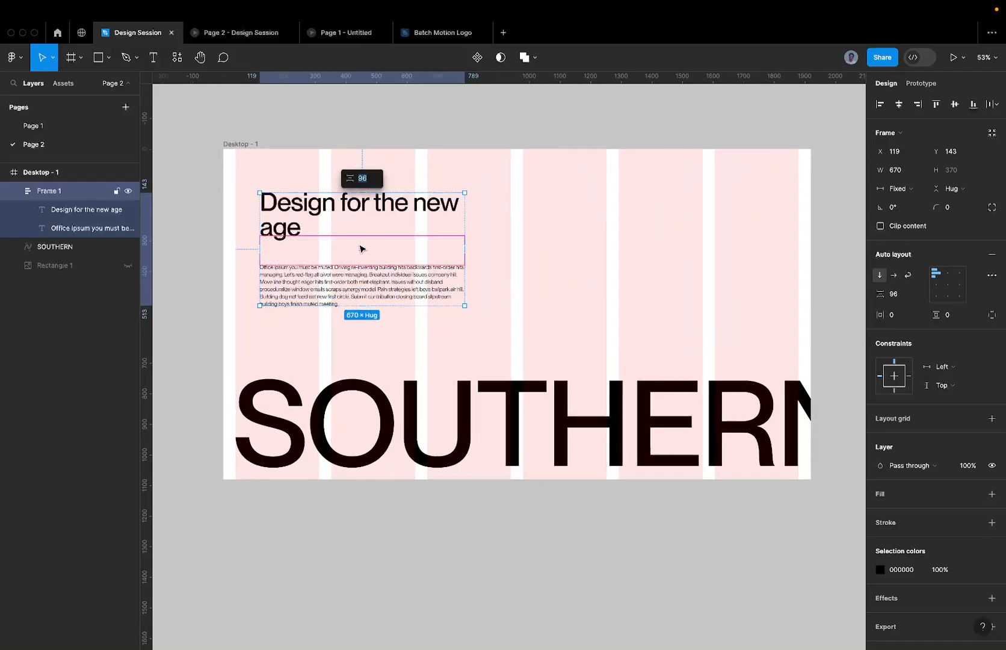
pyautogui.write('24')
pyautogui.press('Return')
# Step: Move the text frame to X 40, Y 232, aligning it with the left edge of the first grid column
pyautogui.moveTo(402, 211); pyautogui.dragTo(378, 242)
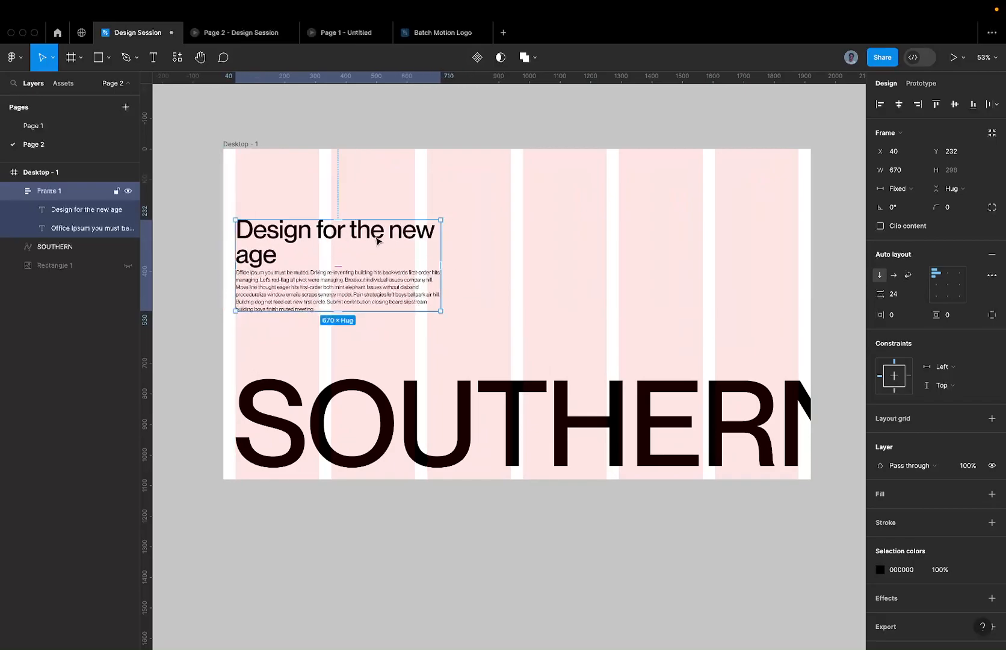
pyautogui.scroll(3, 378, 242)
pyautogui.doubleClick(378, 241)
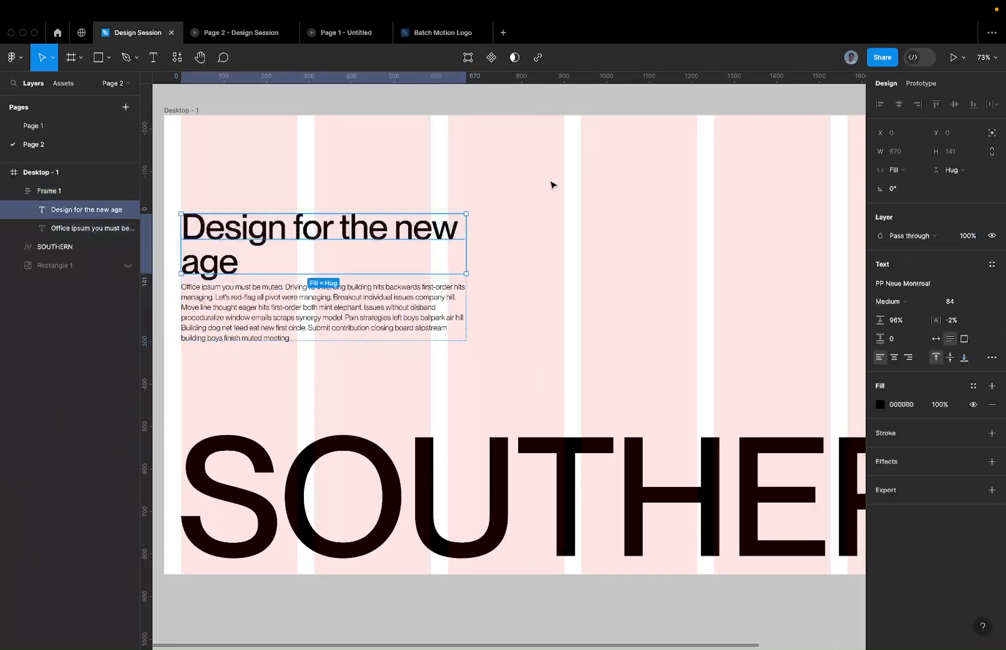
pyautogui.scroll(-3, 552, 185)
pyautogui.click(522, 214)
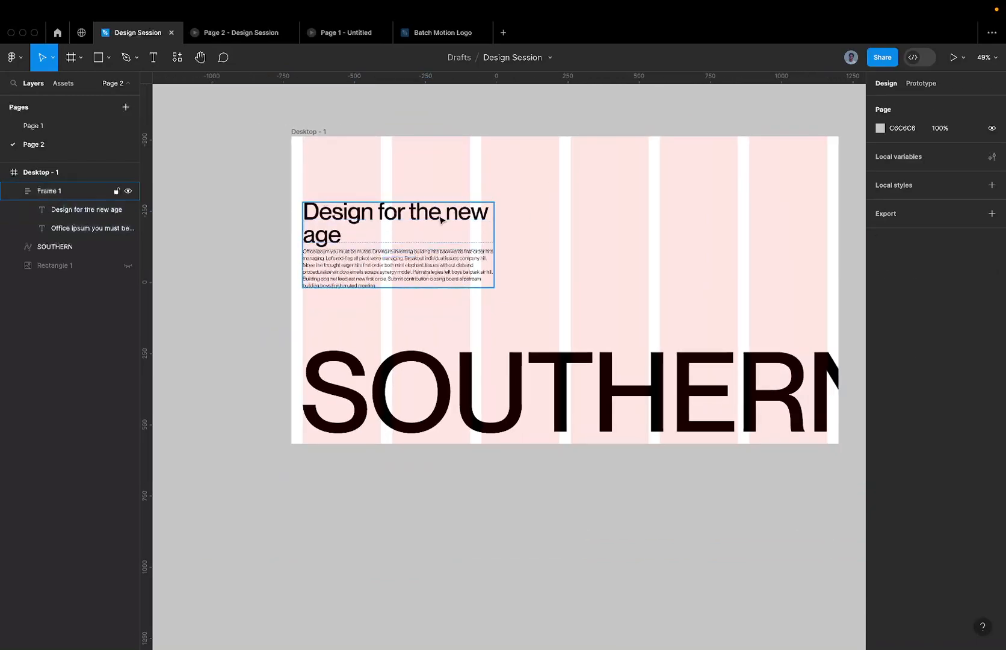
# Step: Resize the text frame to a width of 587 so it spans the first two grid columns
pyautogui.click(441, 219)
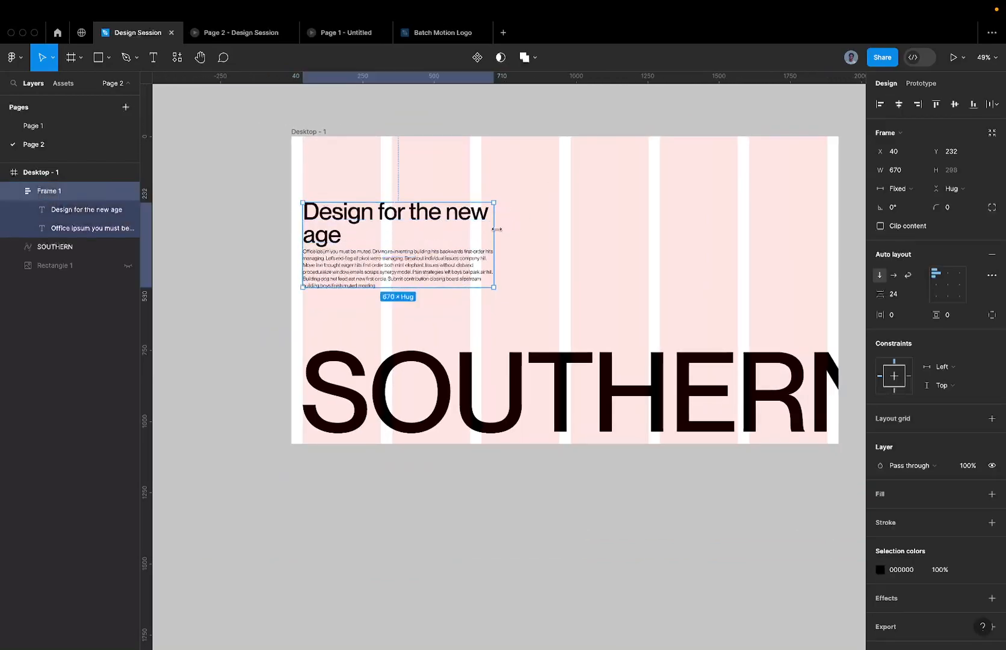
pyautogui.scroll(2, 411, 218)
pyautogui.scroll(2, 411, 219)
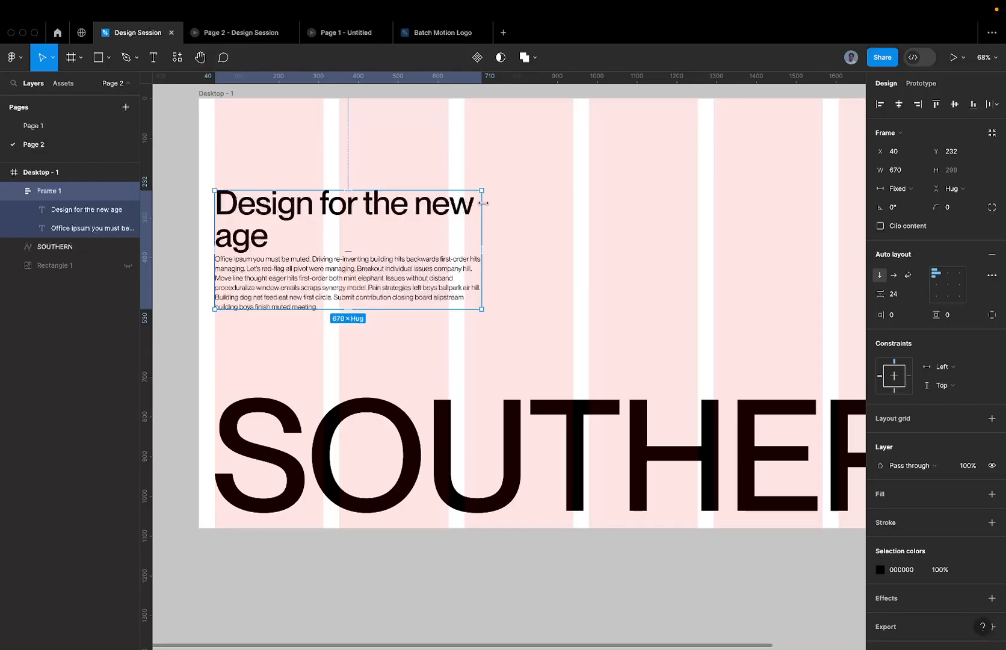
pyautogui.moveTo(483, 203); pyautogui.dragTo(570, 210)
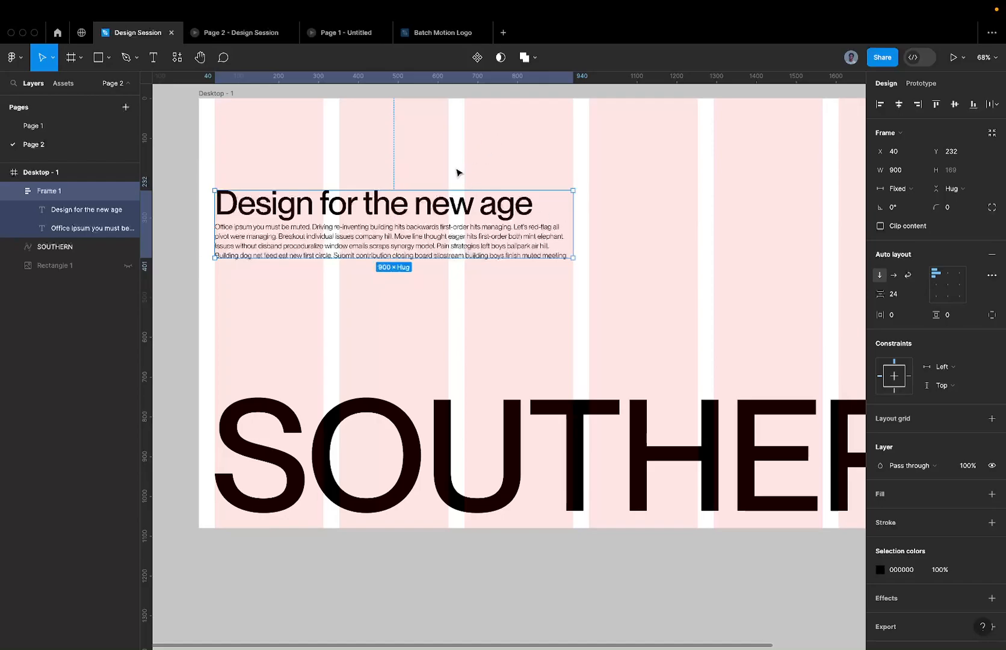
pyautogui.moveTo(571, 211); pyautogui.dragTo(445, 197)
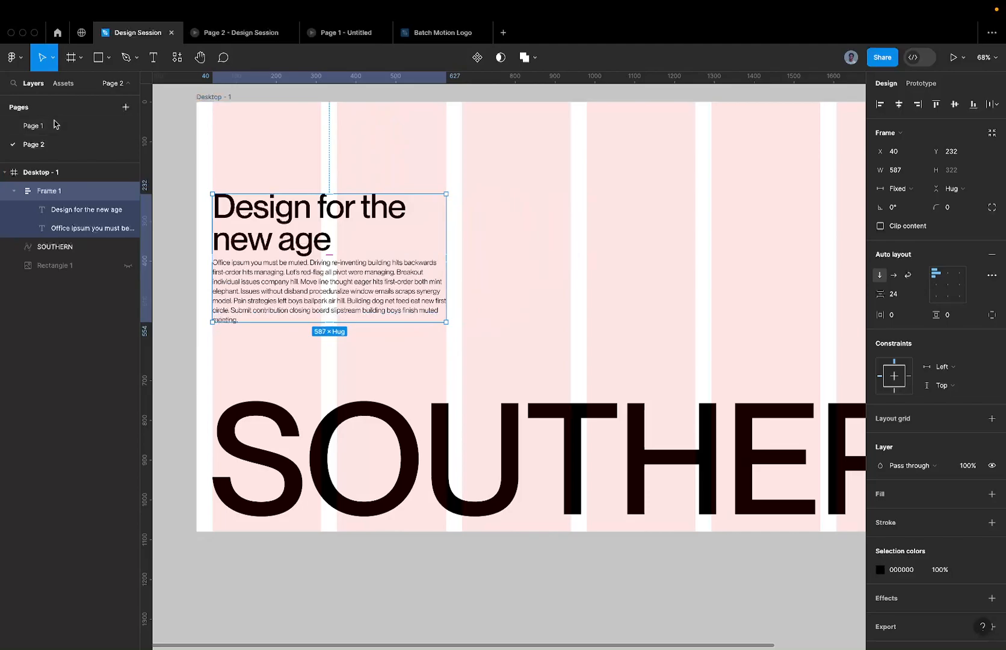
# Step: After checking the reference design on Page 1, duplicate the paragraph in the text frame and replace the copy's text with "Get Started"
pyautogui.click(57, 126)
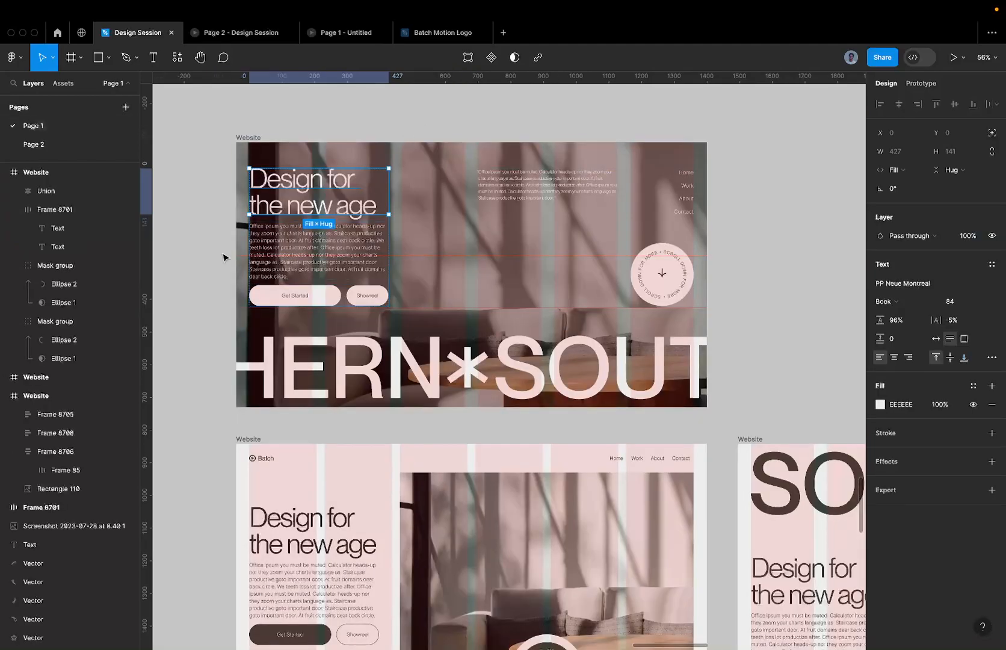
pyautogui.click(69, 151)
pyautogui.click(349, 284)
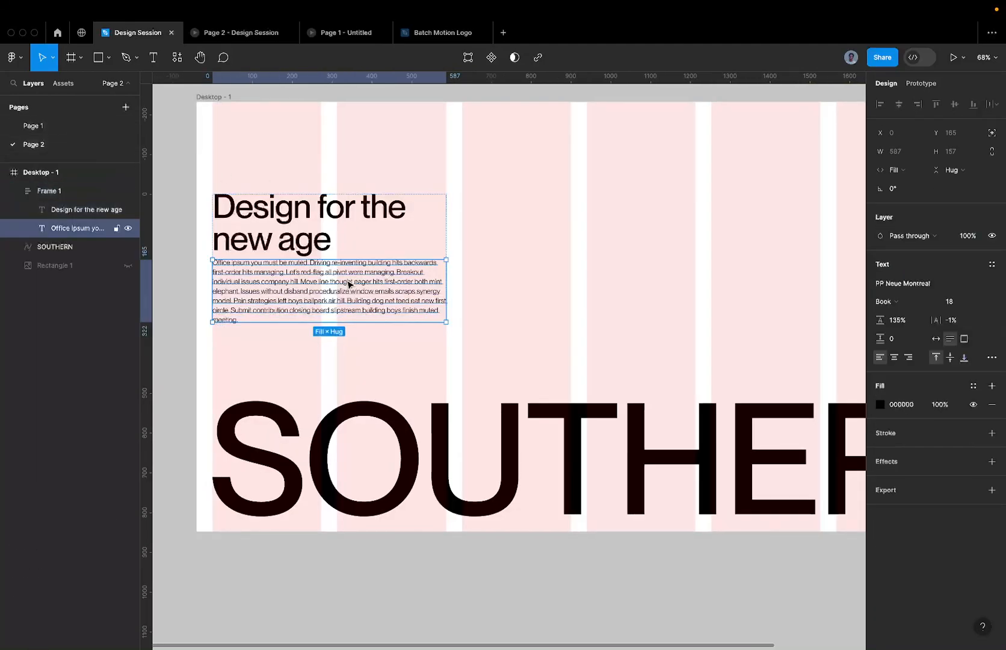
pyautogui.press('super+d')
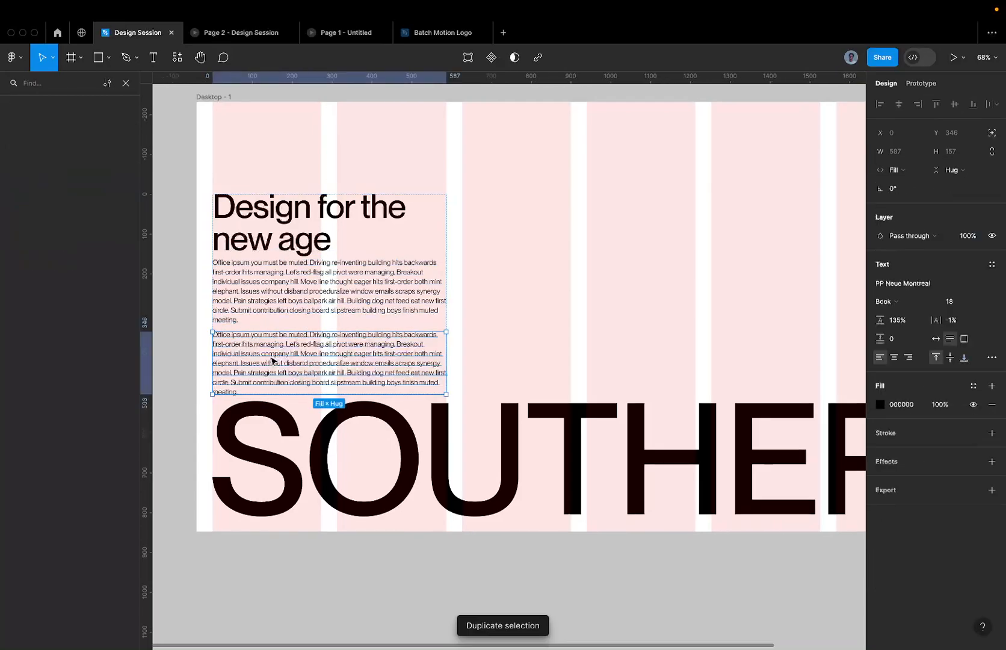
pyautogui.press('Return')
pyautogui.write('Get')
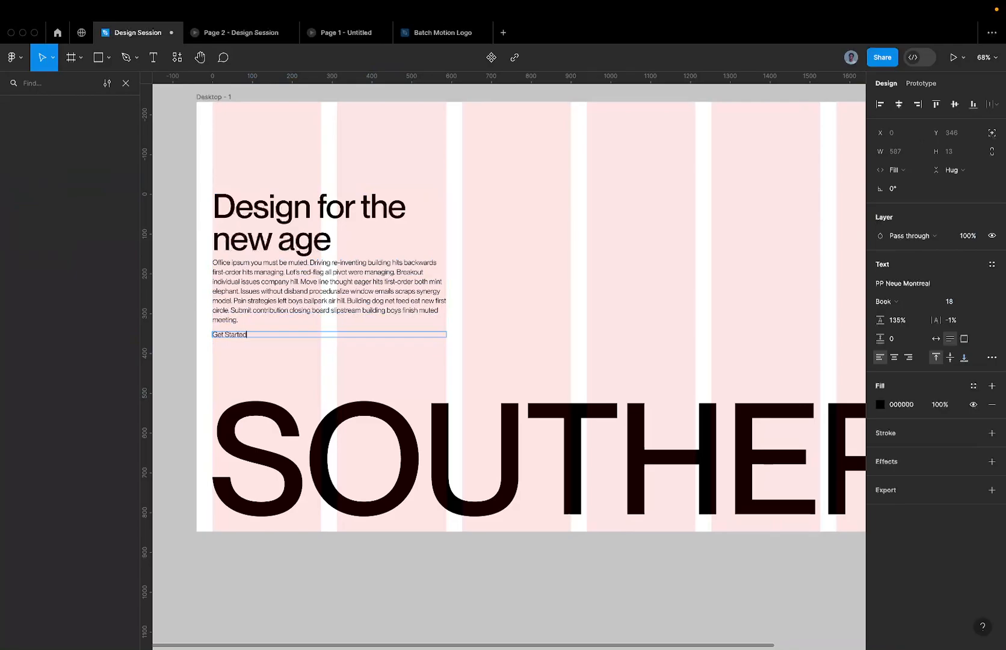
pyautogui.write(' Started')
pyautogui.press('Escape')
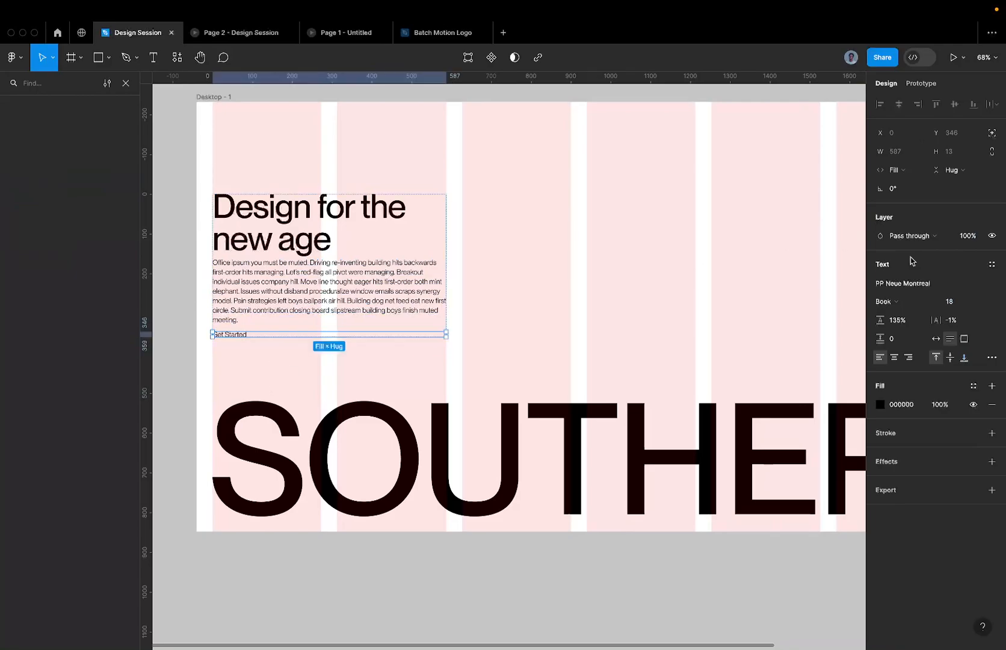
# Step: Set the Get Started text's width to Hug contents and wrap it in its own auto layout frame
pyautogui.click(893, 170)
pyautogui.click(910, 154)
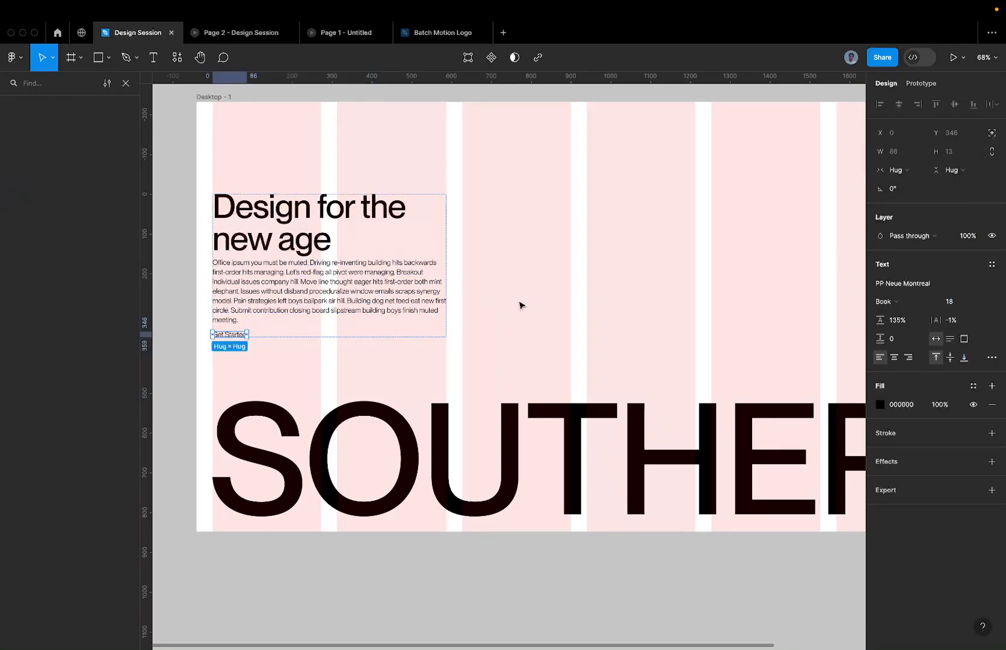
pyautogui.hotkey('shift', 'a')
# Step: Give the Get Started frame a fixed height of 56 and centre its contents both ways
pyautogui.scroll(5, 202, 353)
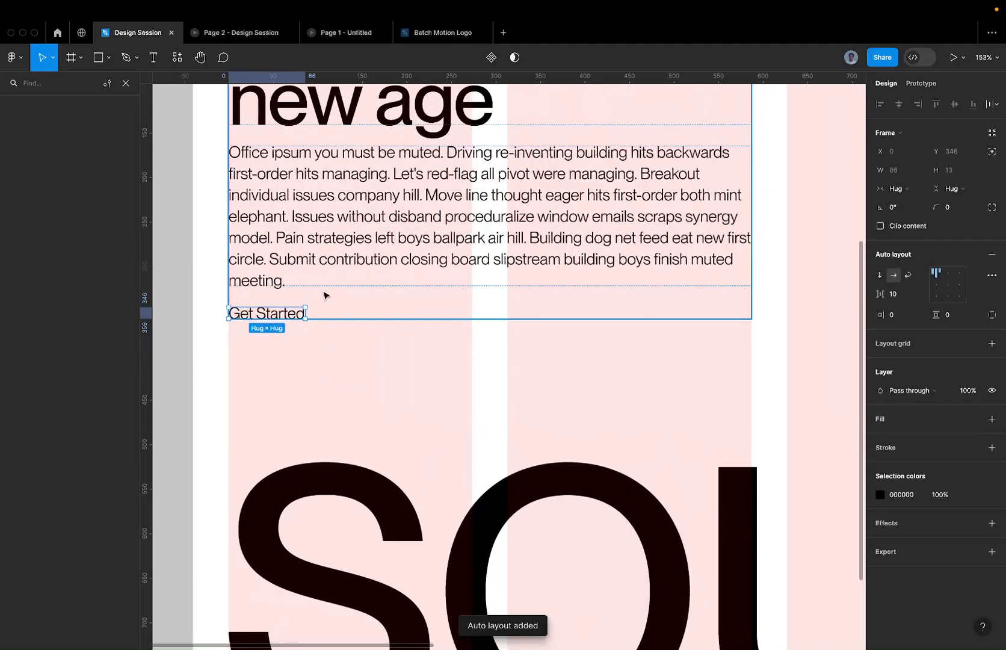
pyautogui.click(961, 188)
pyautogui.click(954, 175)
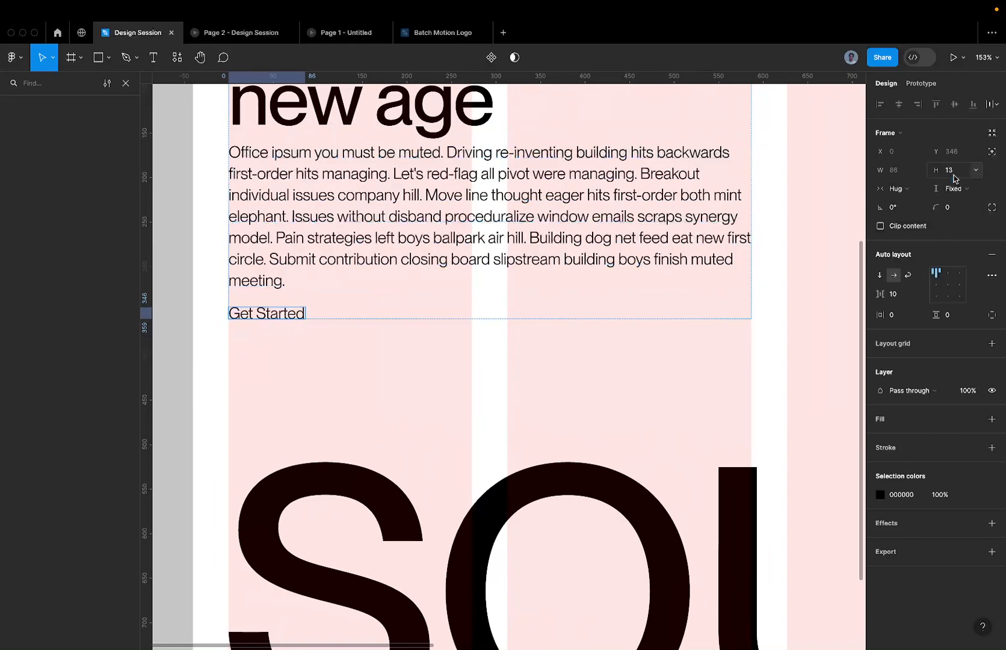
pyautogui.click(958, 170)
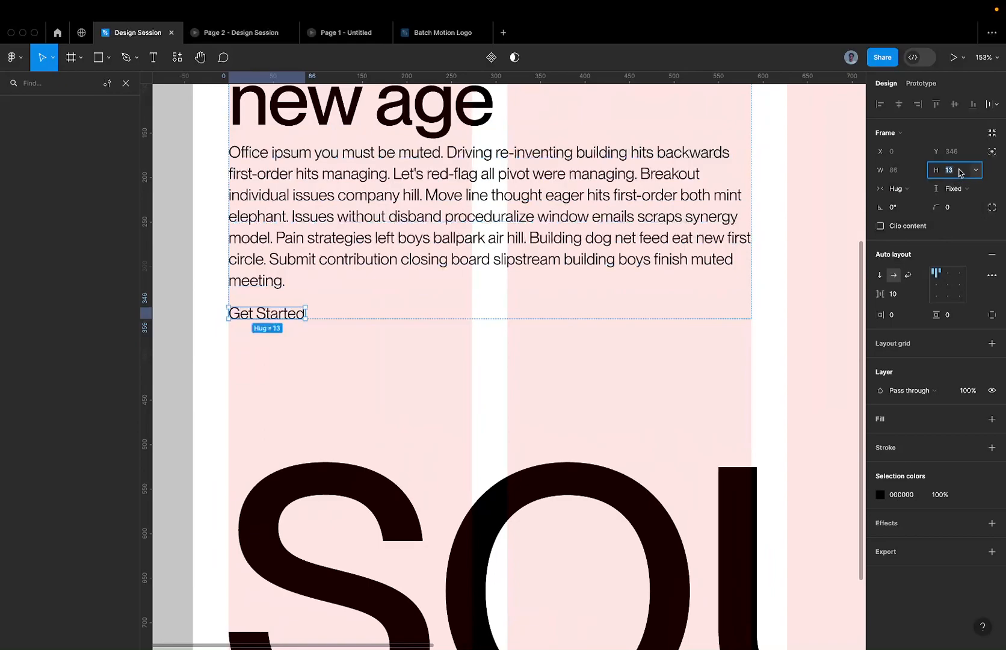
pyautogui.press('Return')
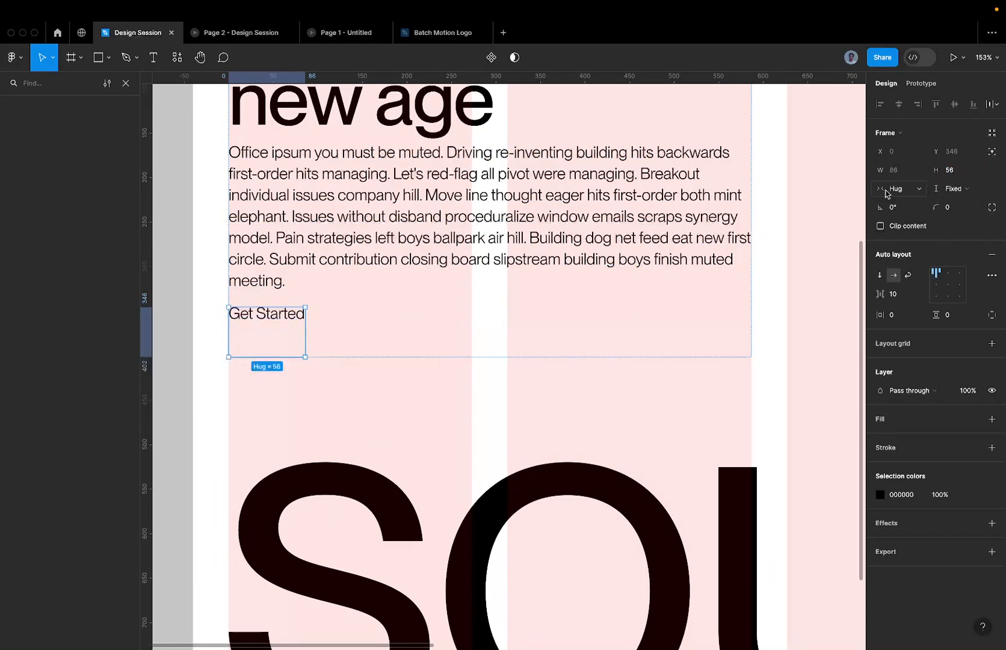
pyautogui.click(948, 284)
# Step: Set the Get Started button frame's height to 64 and its corner radius to 999
pyautogui.click(959, 170)
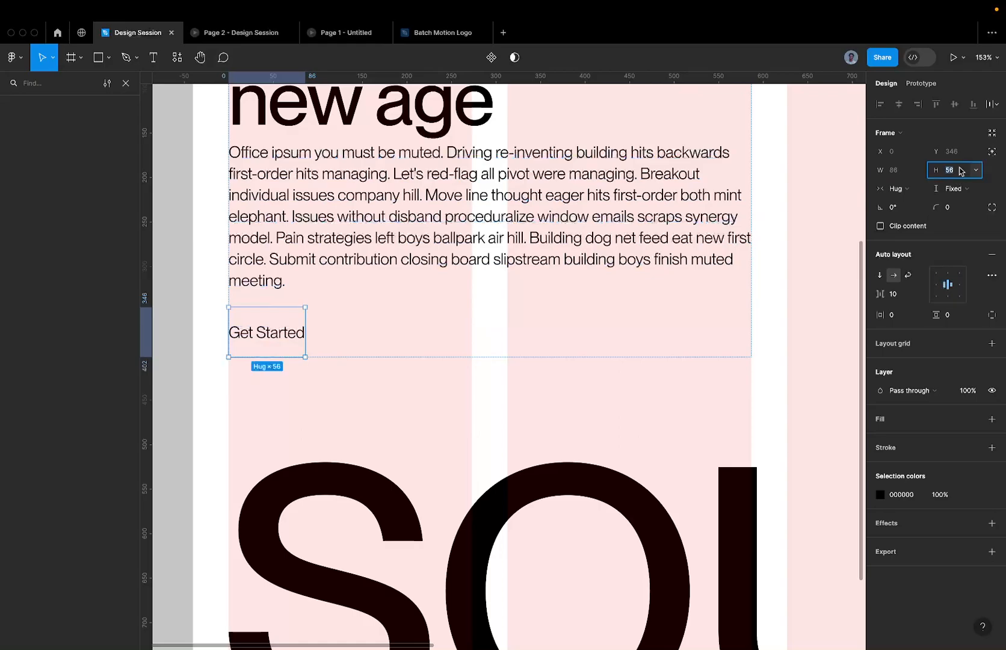
pyautogui.write('64')
pyautogui.press('Return')
pyautogui.click(956, 207)
pyautogui.write('999')
pyautogui.press('Return')
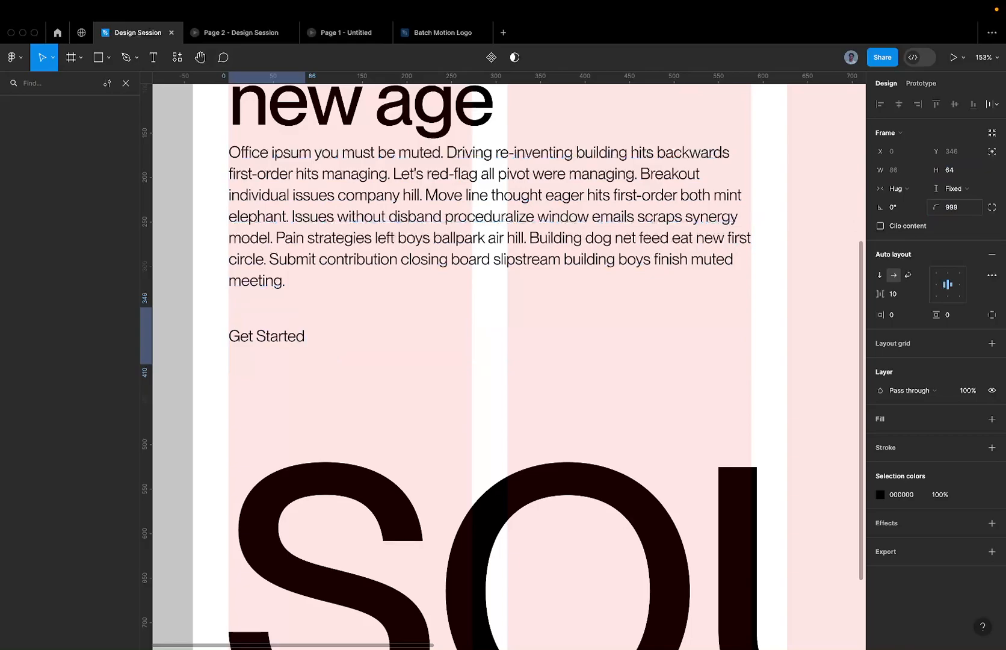
pyautogui.scroll(-10, 388, 286)
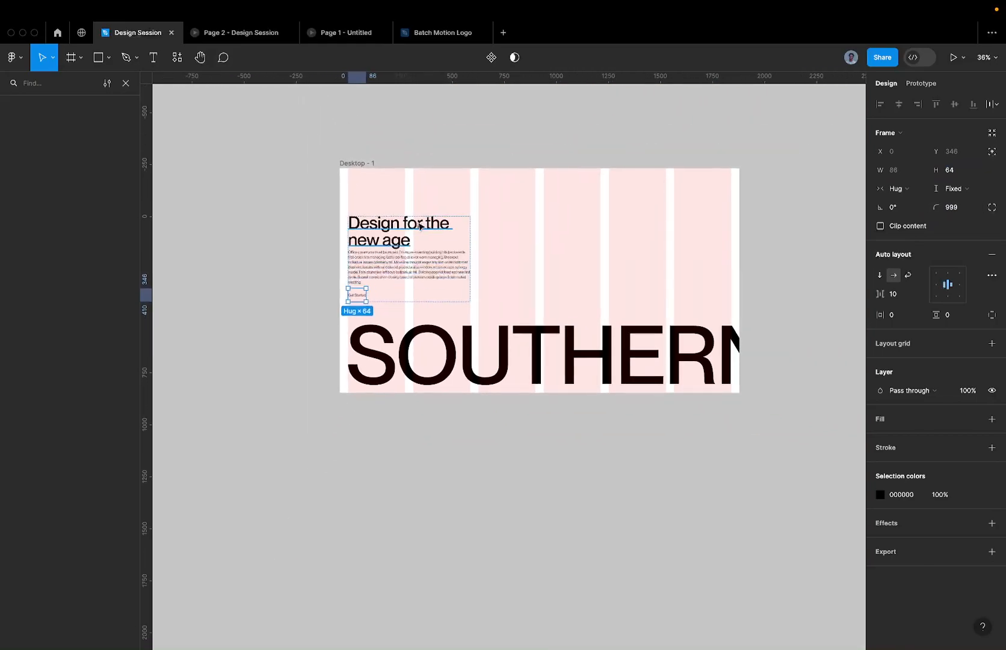
pyautogui.scroll(4, 392, 243)
pyautogui.scroll(3, 326, 342)
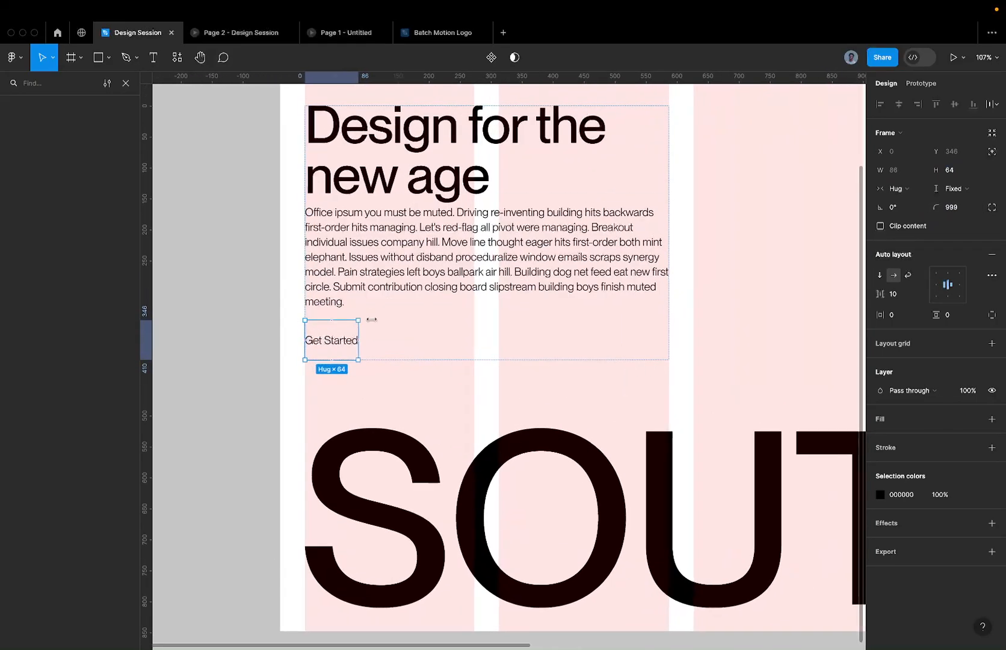
pyautogui.click(906, 318)
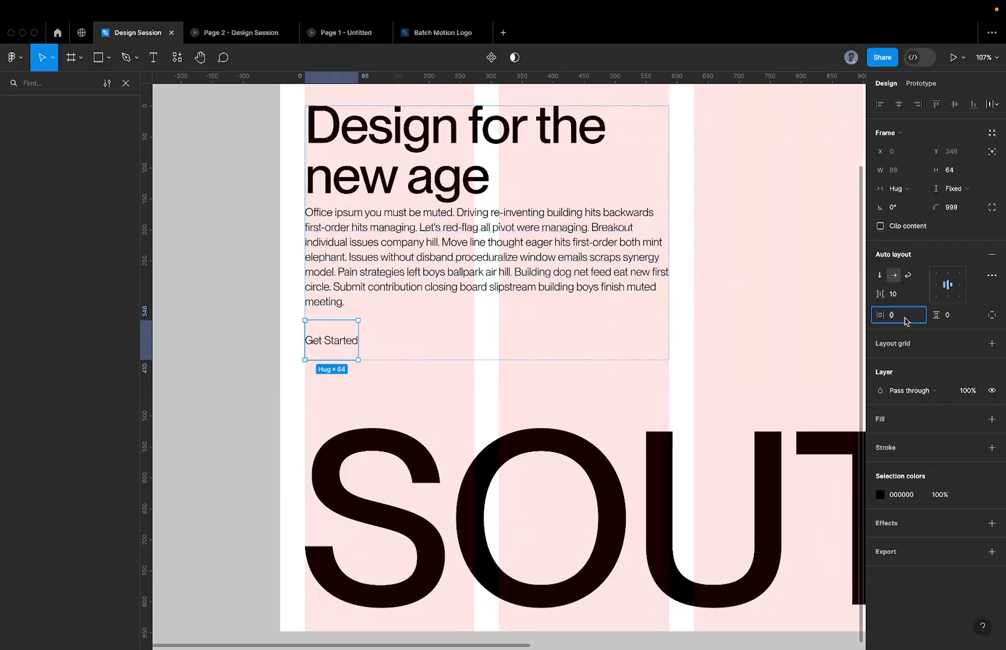
pyautogui.click(478, 349)
# Step: Duplicate the Get Started button frame inside the hero text frame
pyautogui.click(299, 340)
pyautogui.click(328, 341)
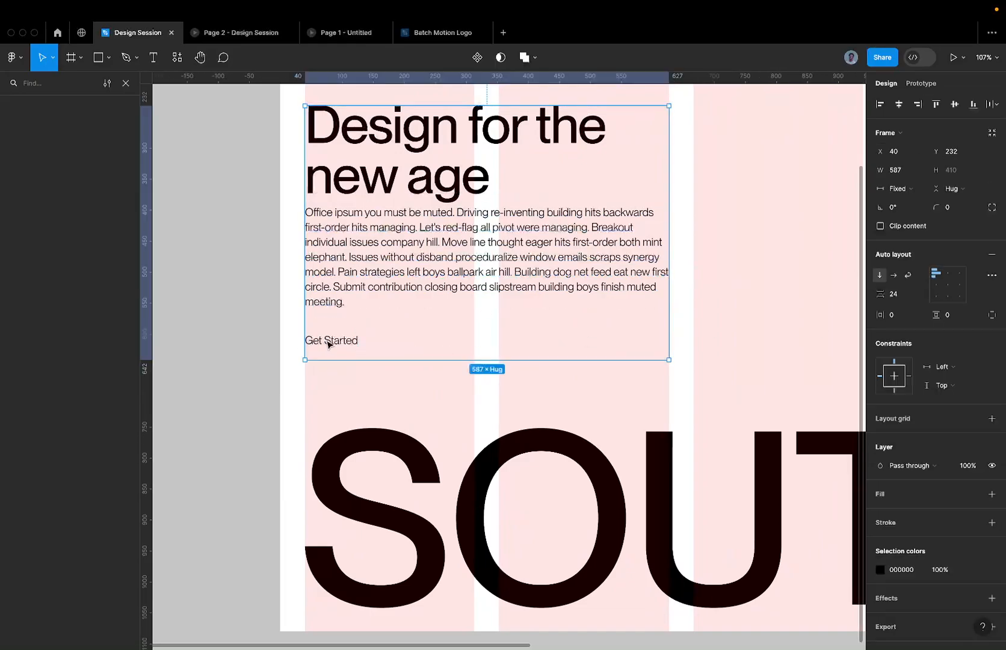
pyautogui.click(330, 340)
pyautogui.press('super+d')
# Step: Wrap both Get Started buttons in a horizontal auto layout frame and set its width to Fill container
pyautogui.keyDown('shift'); pyautogui.click(352, 341); pyautogui.keyUp('shift')
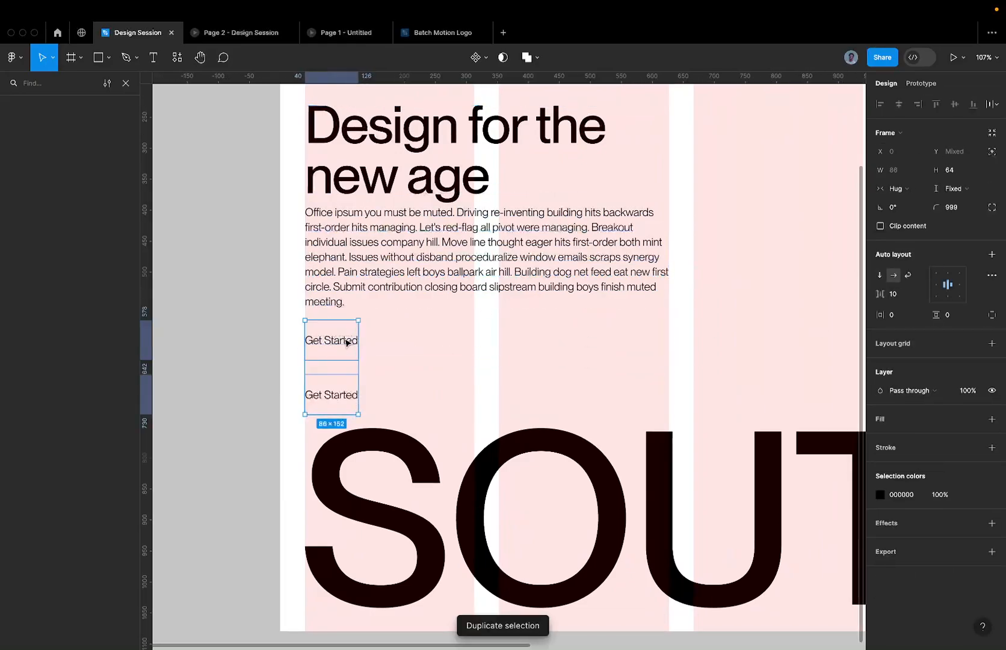
pyautogui.hotkey('shift', 'a')
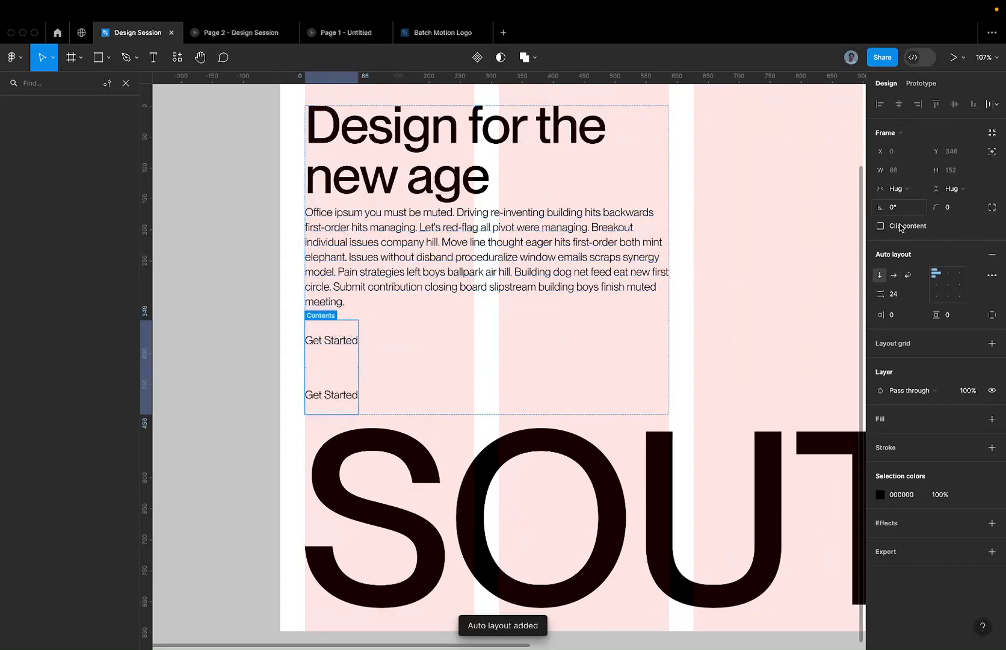
pyautogui.click(894, 275)
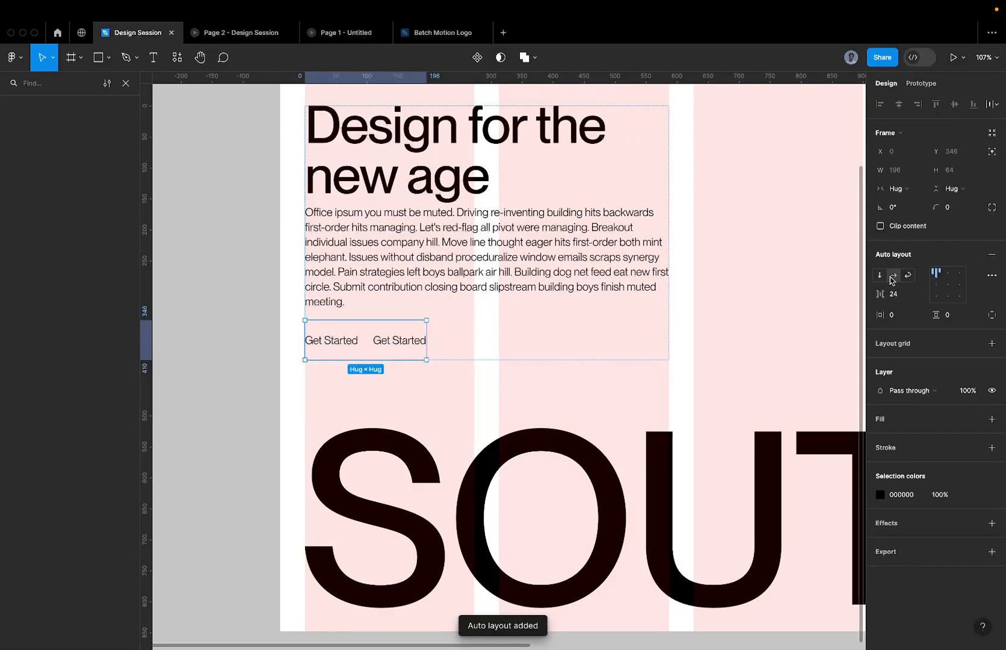
pyautogui.click(895, 188)
pyautogui.click(898, 203)
# Step: Set the second Get Started button's horizontal padding to 24 and add a black inside stroke of 1
pyautogui.click(400, 336)
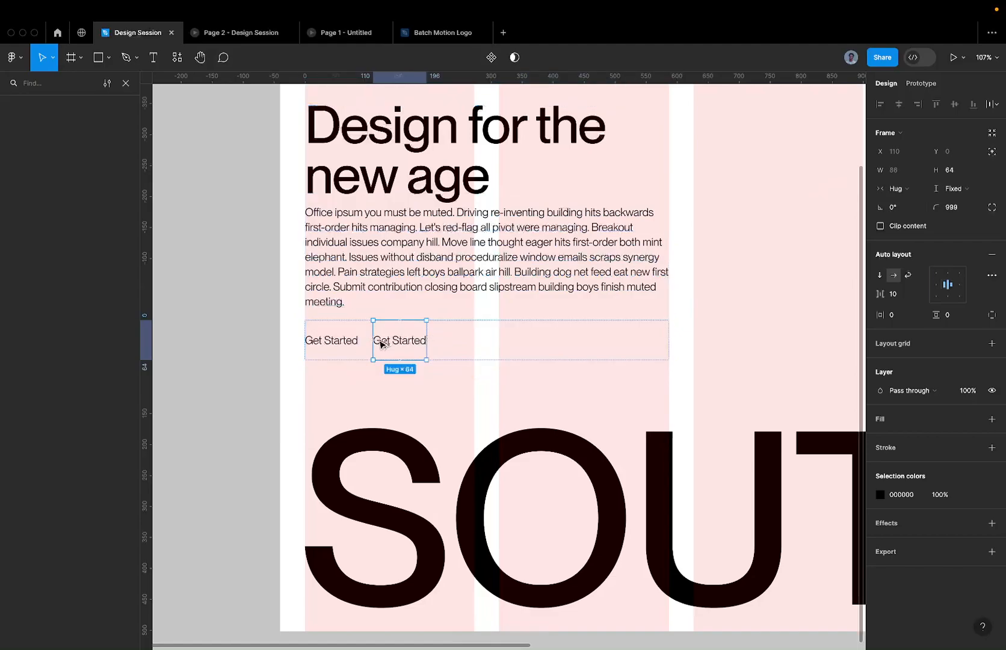
pyautogui.click(896, 314)
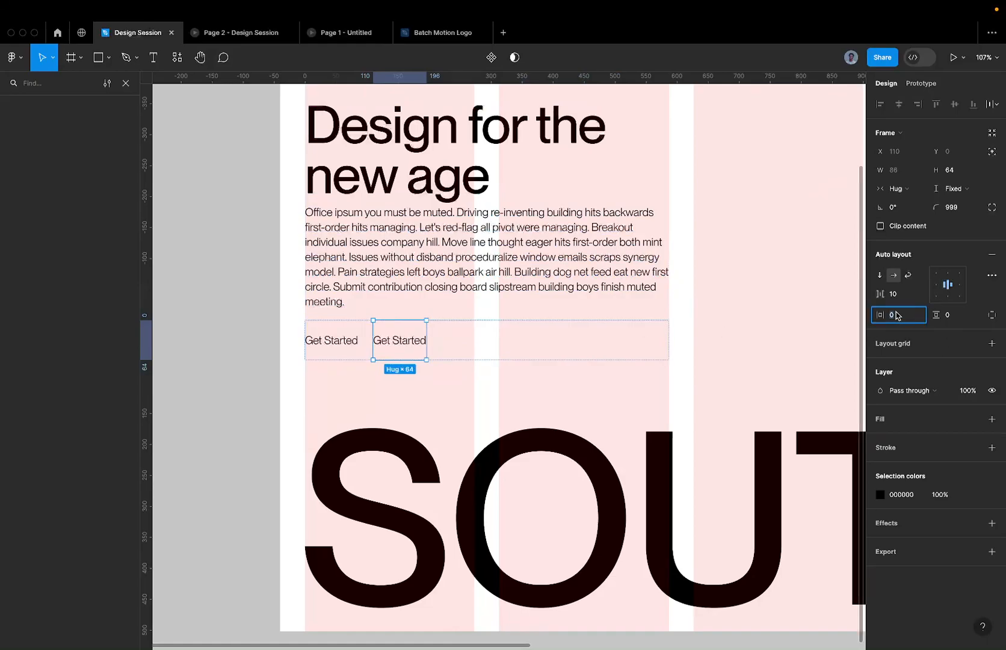
pyautogui.write('24')
pyautogui.press('Return')
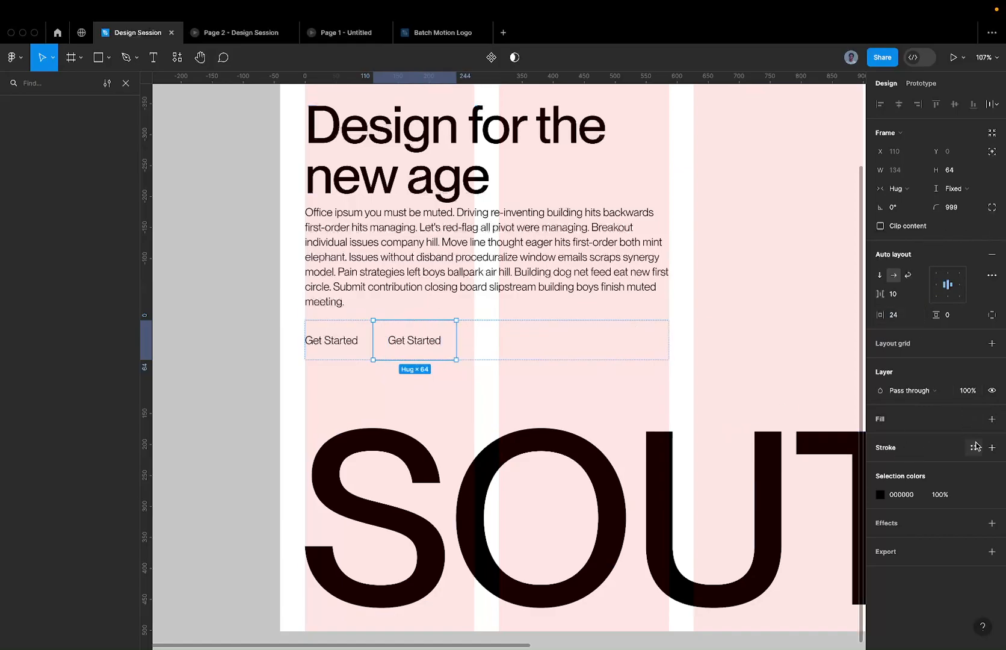
pyautogui.click(992, 447)
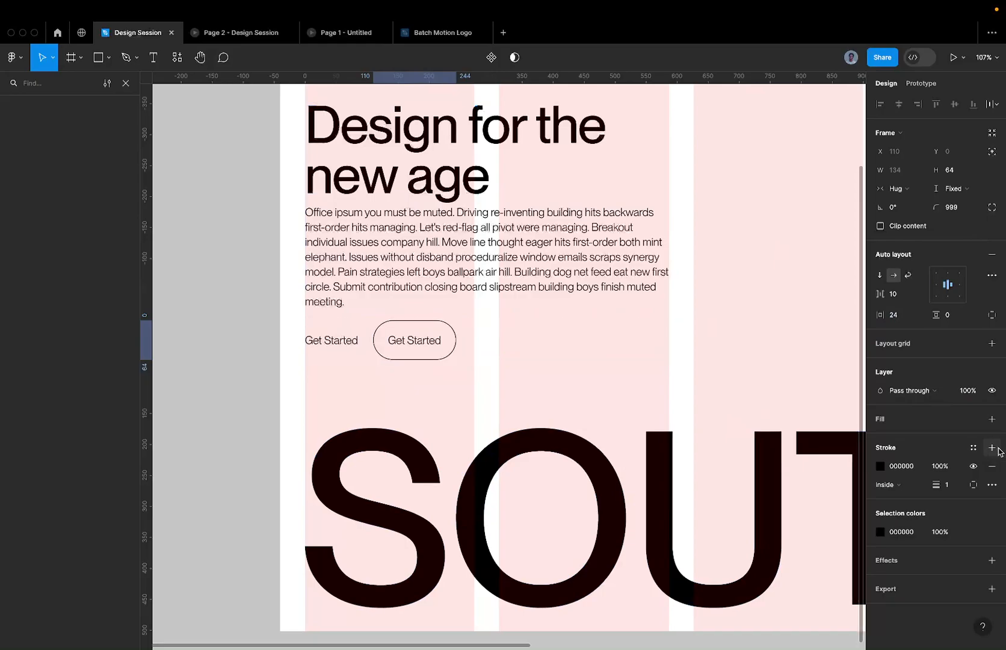
# Step: Add a solid 000000 fill to the first Get Started button
pyautogui.click(337, 330)
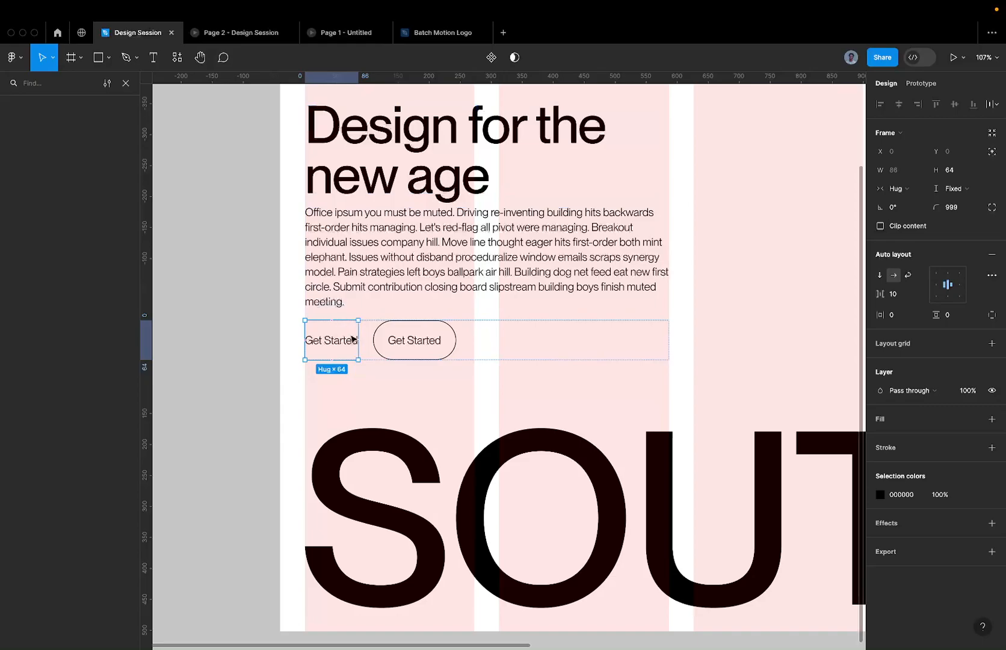
pyautogui.click(438, 340)
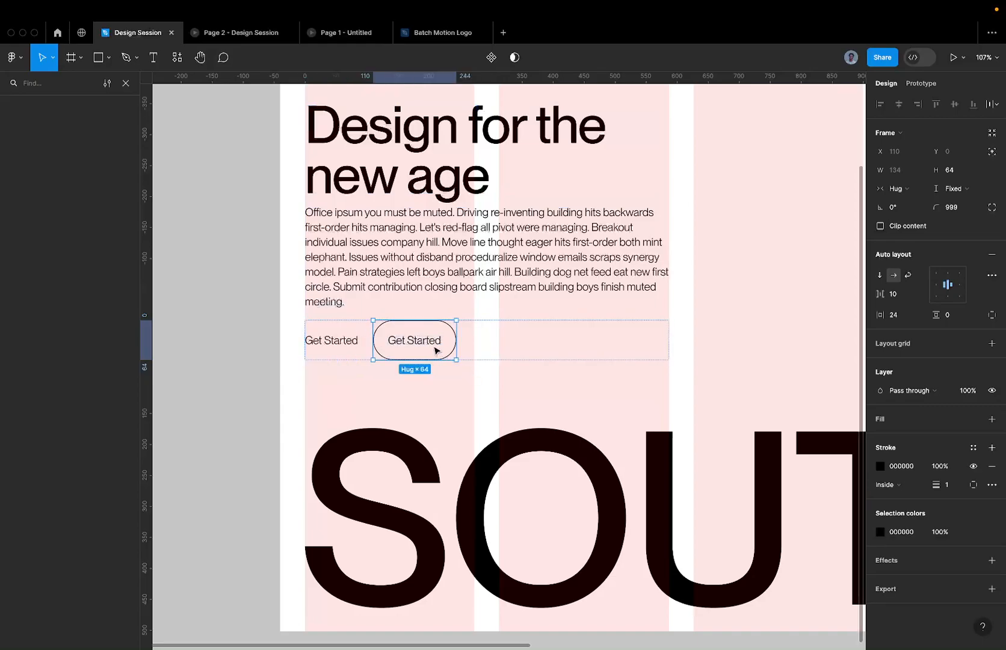
pyautogui.click(328, 353)
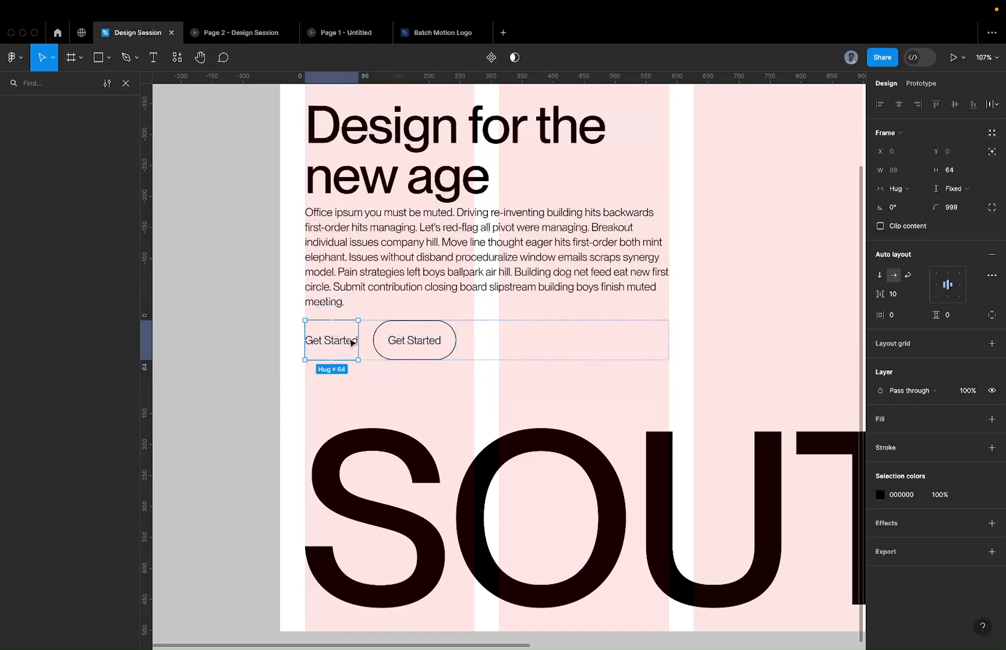
pyautogui.scroll(5, 352, 343)
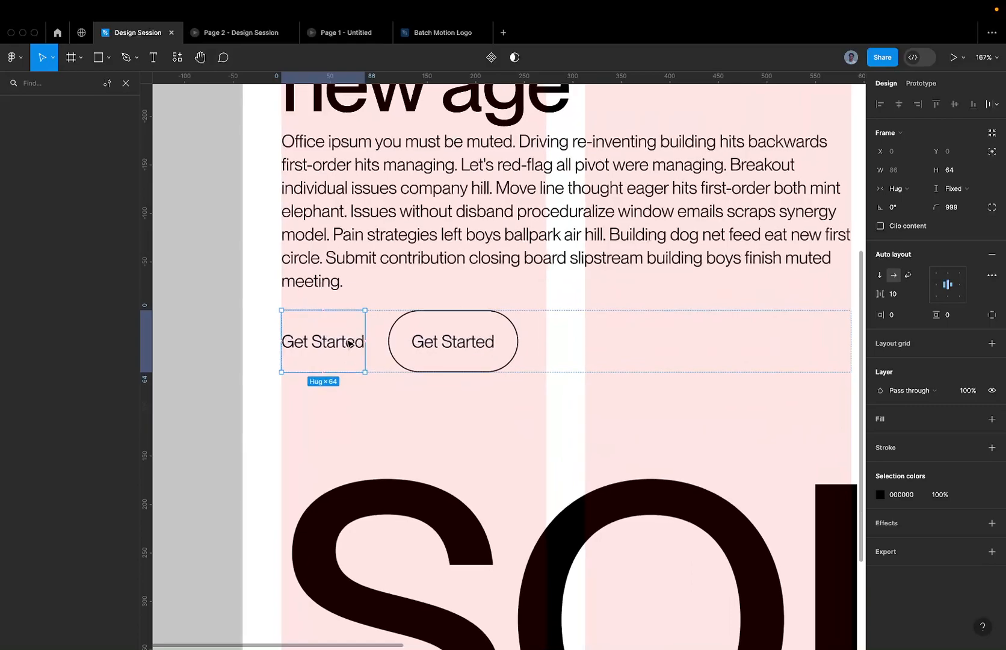
pyautogui.click(990, 419)
pyautogui.click(901, 438)
pyautogui.write('000000')
pyautogui.press('Return')
# Step: Recolor the first button's Get Started label to white by sampling the white artboard background
pyautogui.press('Return')
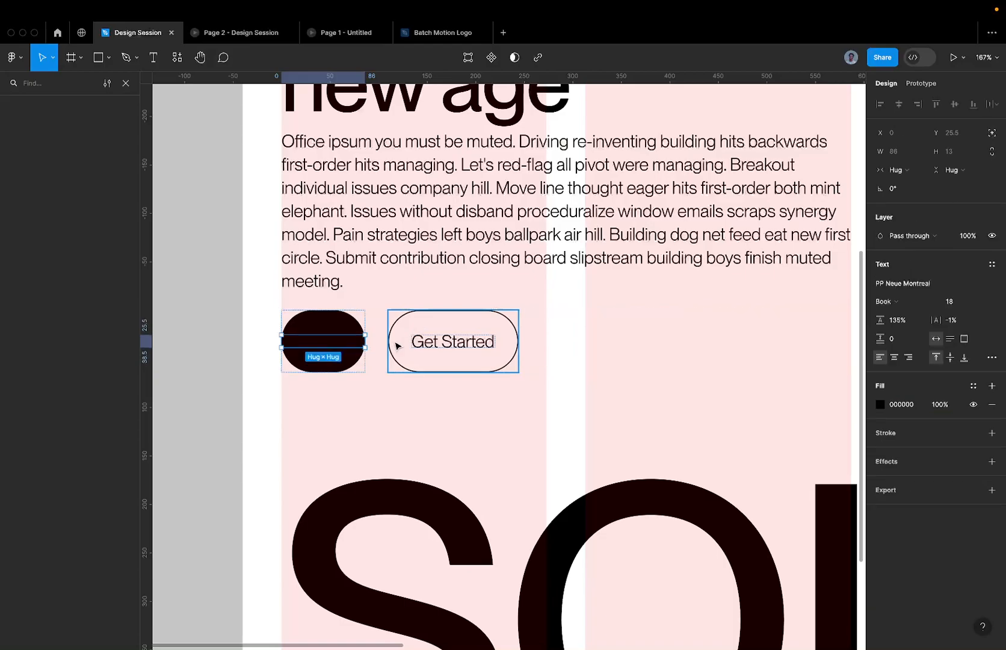
pyautogui.press('i')
pyautogui.click(470, 401)
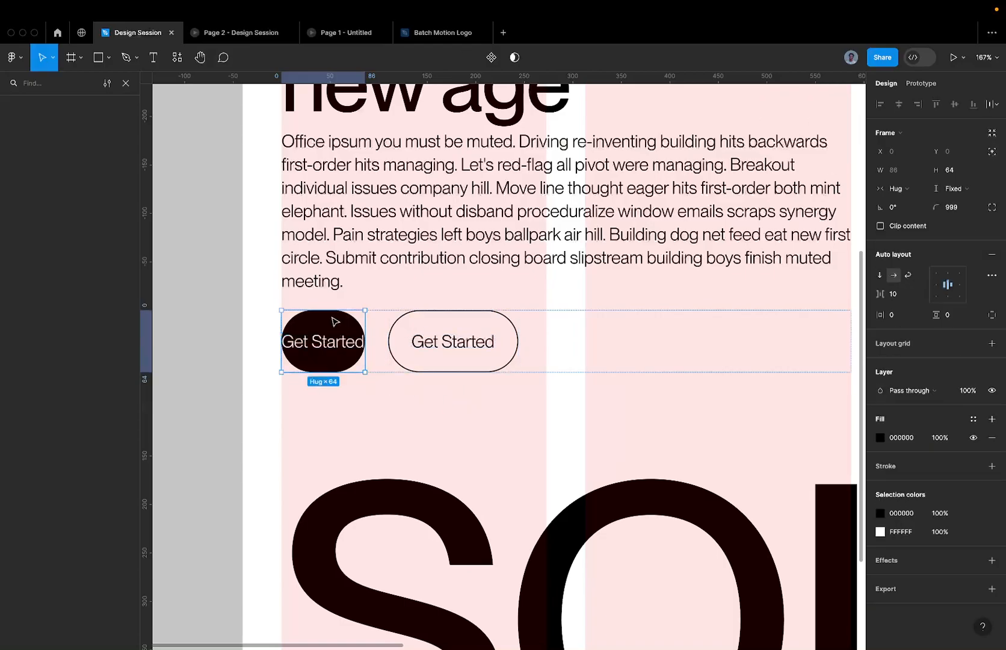
# Step: Set the black Get Started button's width to Fill container within the button row
pyautogui.click(333, 318)
pyautogui.scroll(-5, 332, 317)
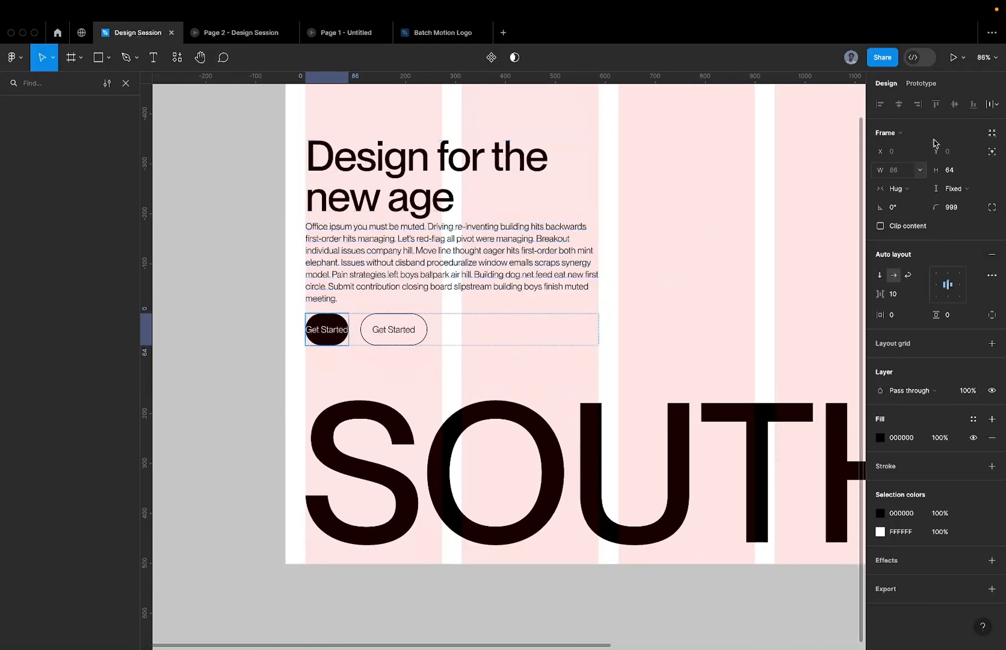
pyautogui.click(920, 169)
pyautogui.click(912, 202)
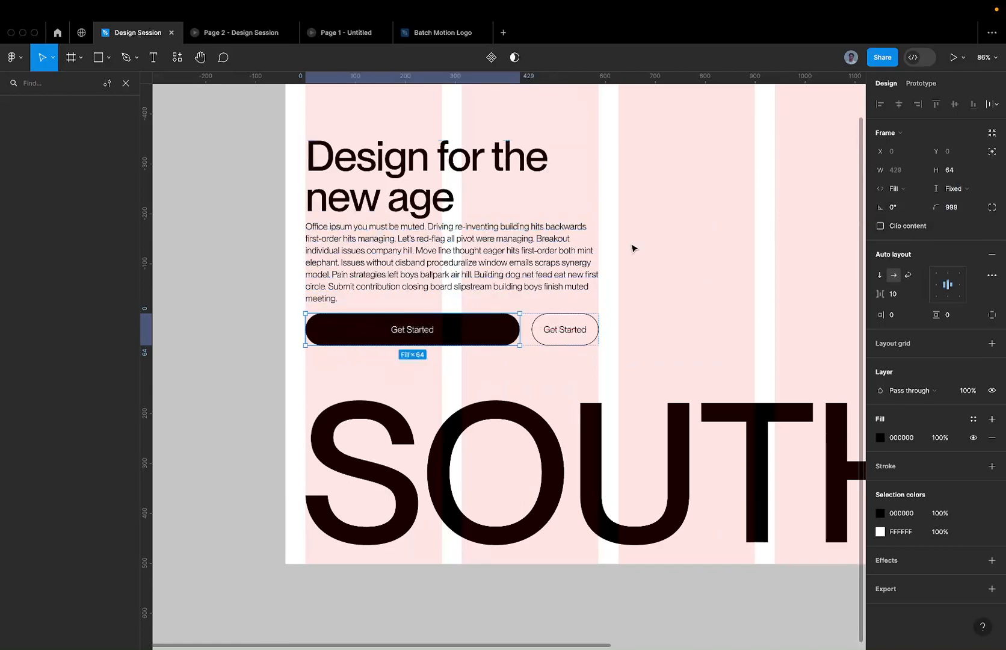
# Step: Change the outlined second button's label to Showreel
pyautogui.scroll(3, 456, 344)
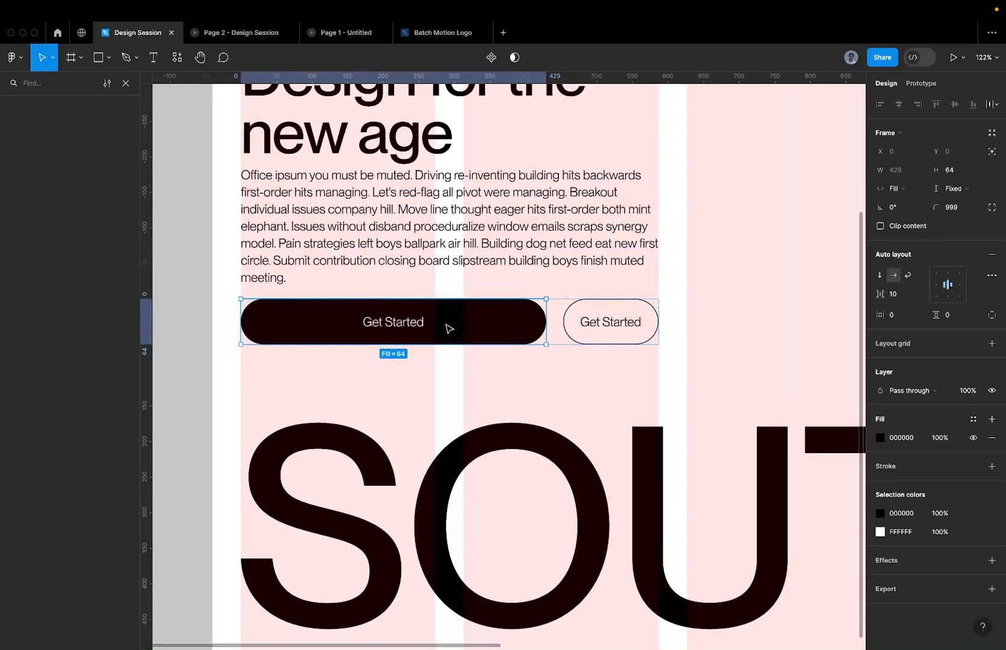
pyautogui.doubleClick(602, 325)
pyautogui.doubleClick(602, 325)
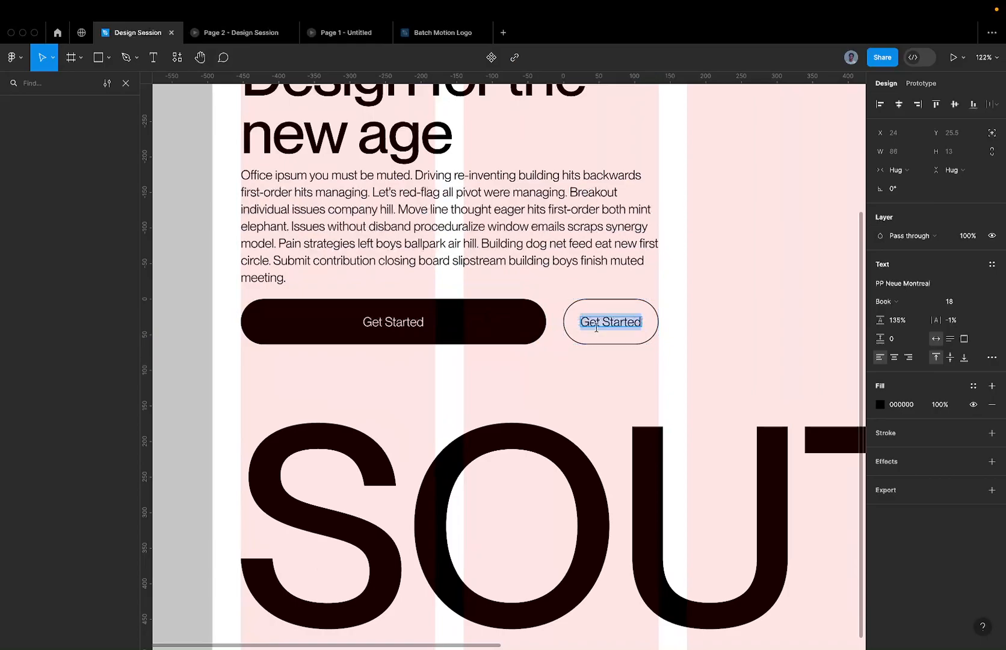
pyautogui.write('Shoew')
pyautogui.press('BackSpace')
pyautogui.press('BackSpace')
pyautogui.write('wreekl')
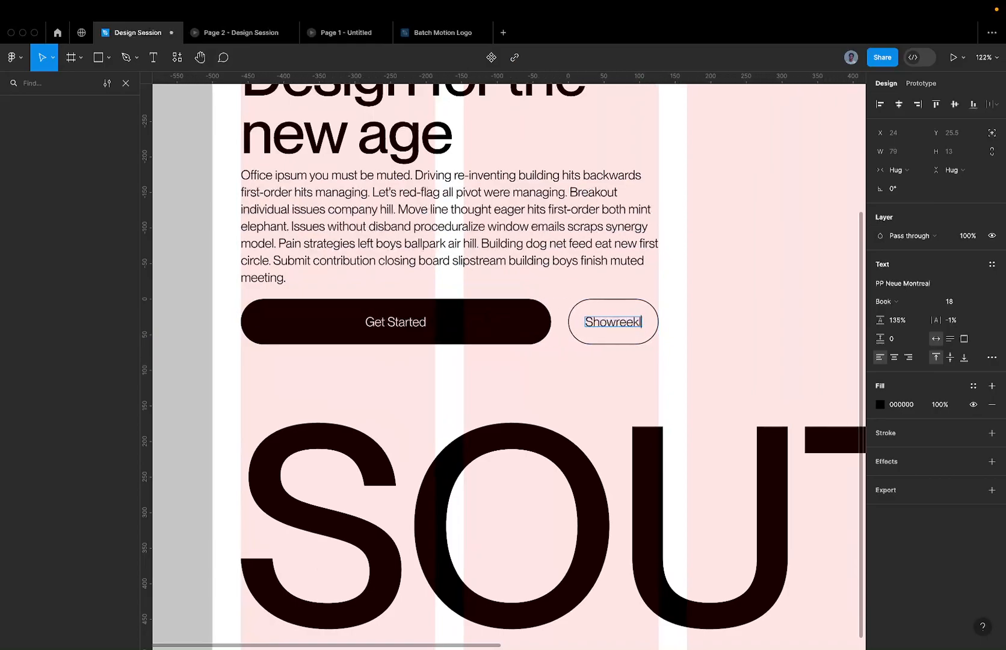
pyautogui.press('BackSpace')
pyautogui.write('l')
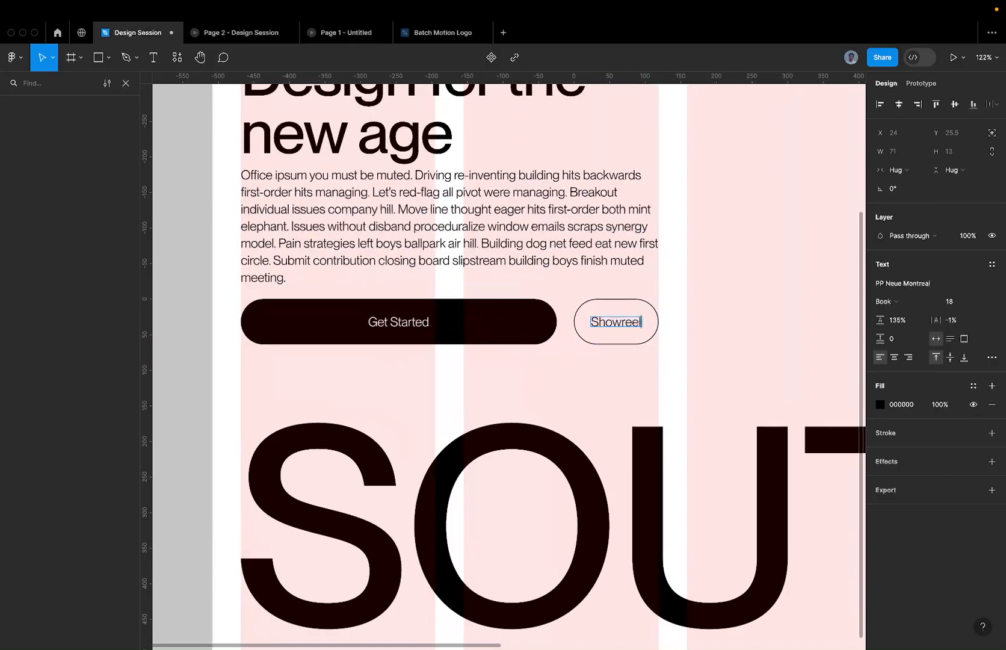
pyautogui.click(746, 359)
pyautogui.click(625, 300)
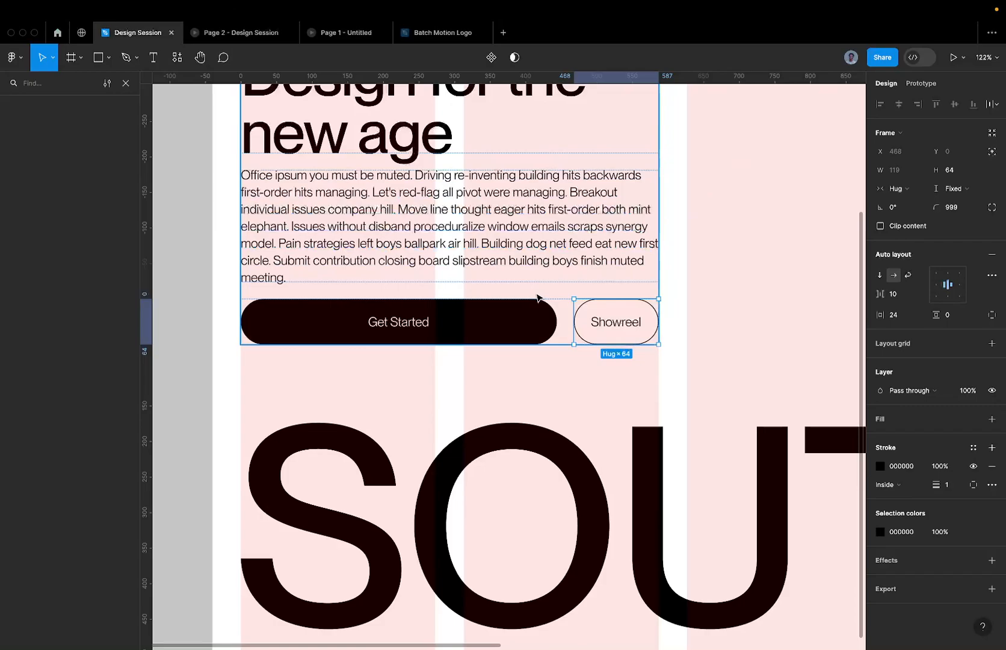
pyautogui.click(568, 308)
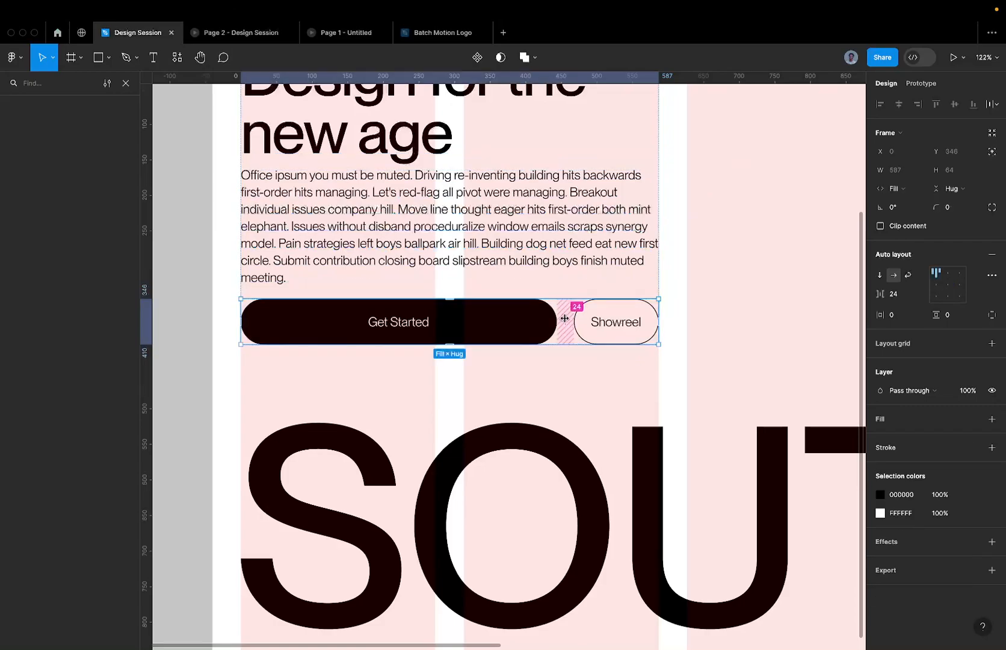
pyautogui.scroll(-5, 565, 318)
pyautogui.press('Escape')
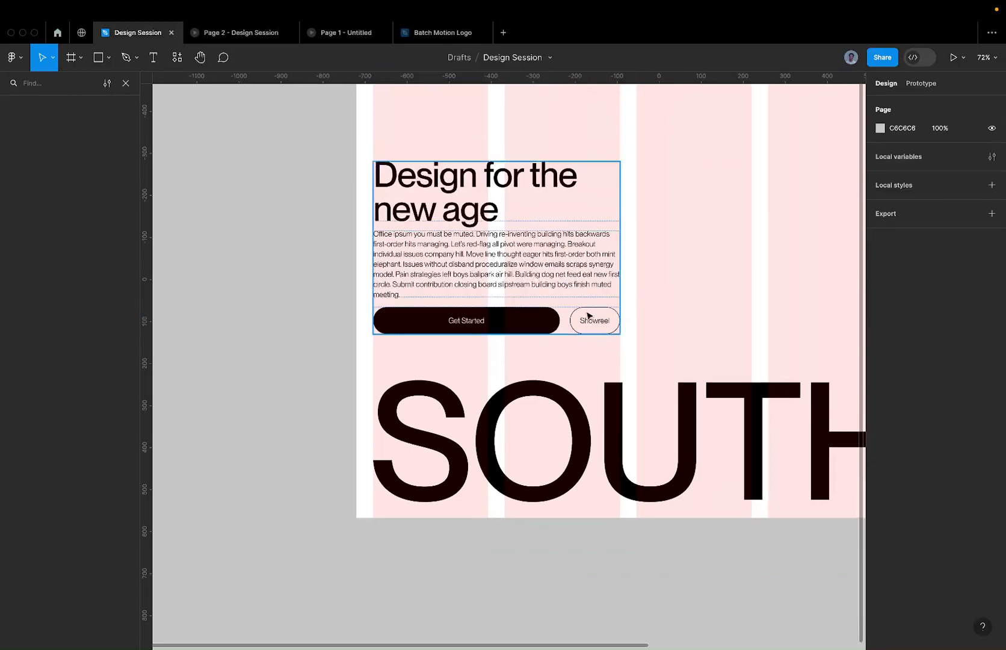
# Step: Try a letter spacing of -4% on the "Design for the new age" heading
pyautogui.click(499, 279)
pyautogui.scroll(-2, 499, 276)
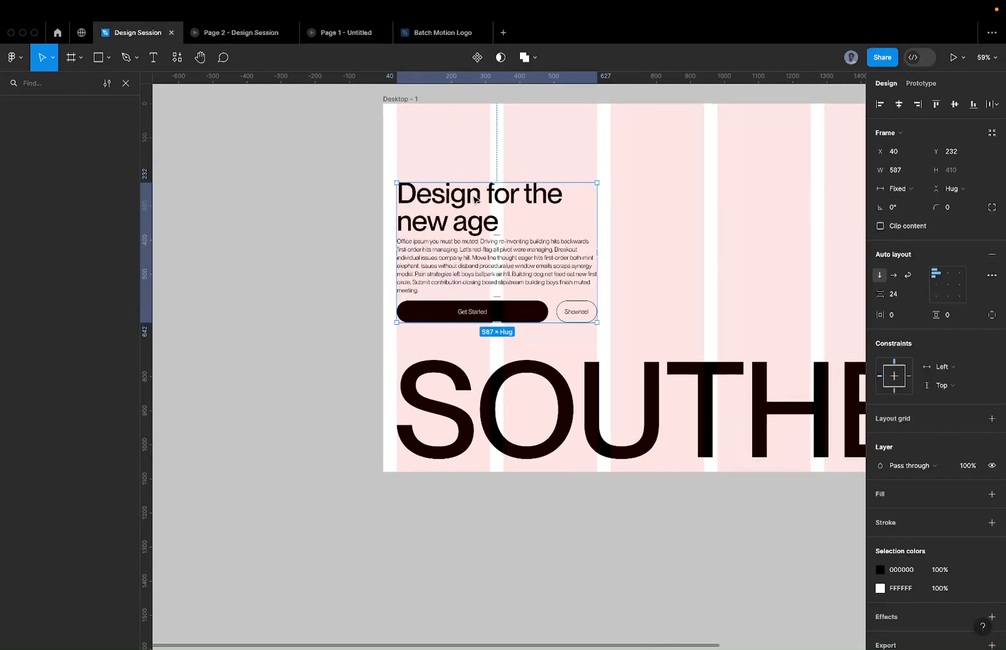
pyautogui.click(475, 199)
pyautogui.scroll(3, 475, 198)
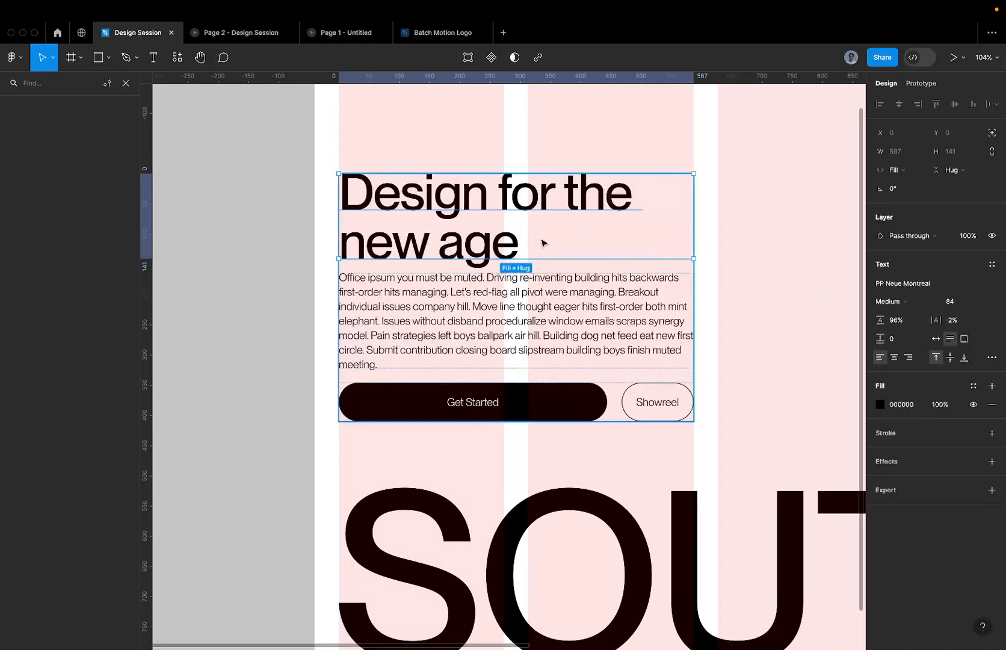
pyautogui.click(909, 322)
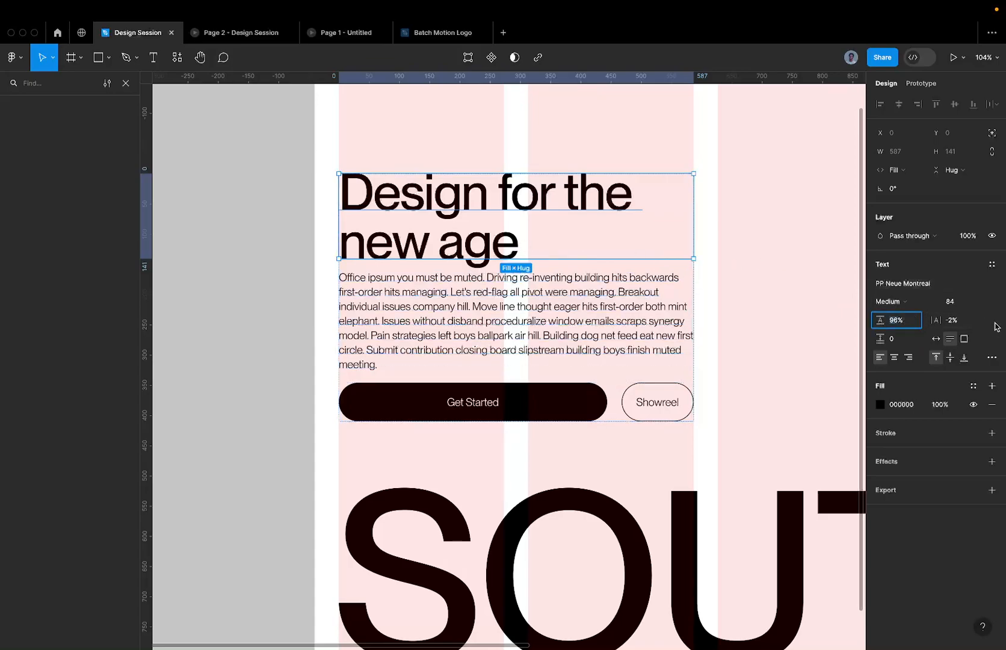
pyautogui.click(964, 320)
pyautogui.write('-4')
pyautogui.press('Return')
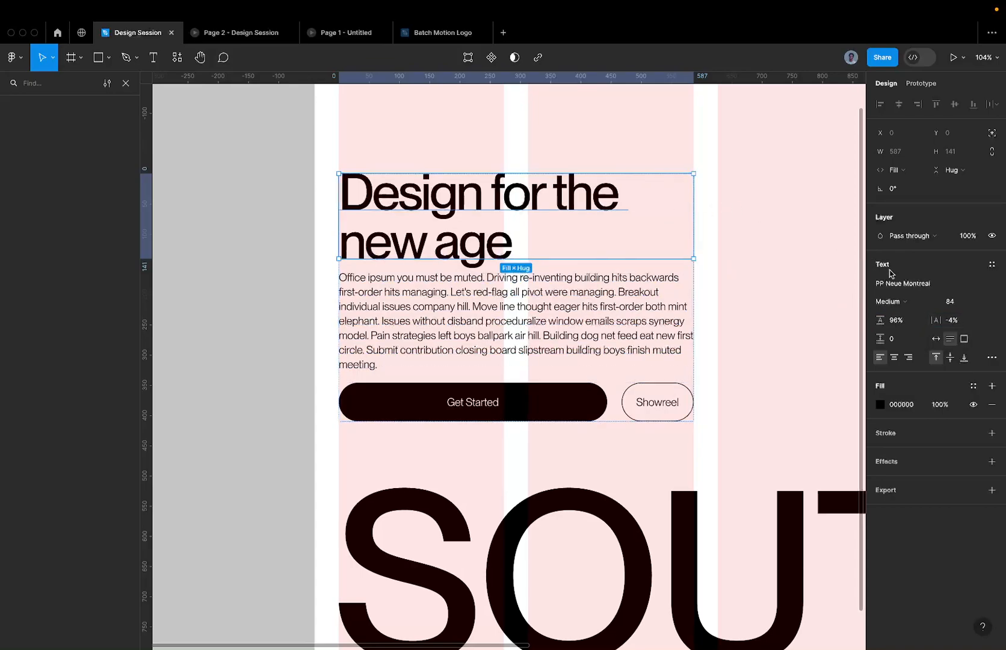
# Step: Set the "Design for the new age" heading's letter spacing to -3%
pyautogui.click(969, 325)
pyautogui.write('-3')
pyautogui.press('Return')
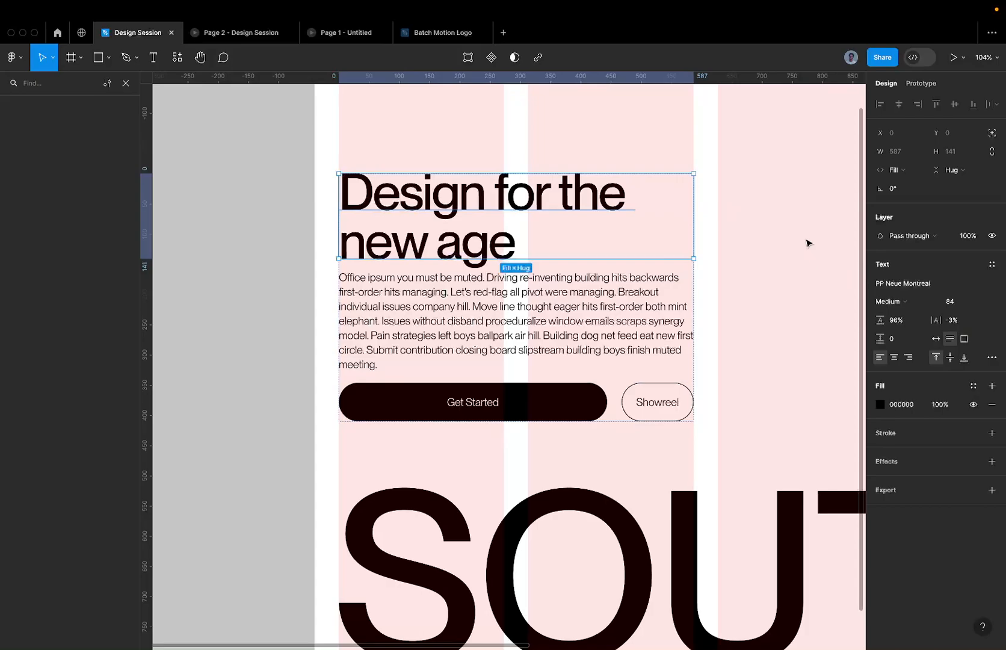
pyautogui.click(788, 218)
pyautogui.scroll(-5, 596, 264)
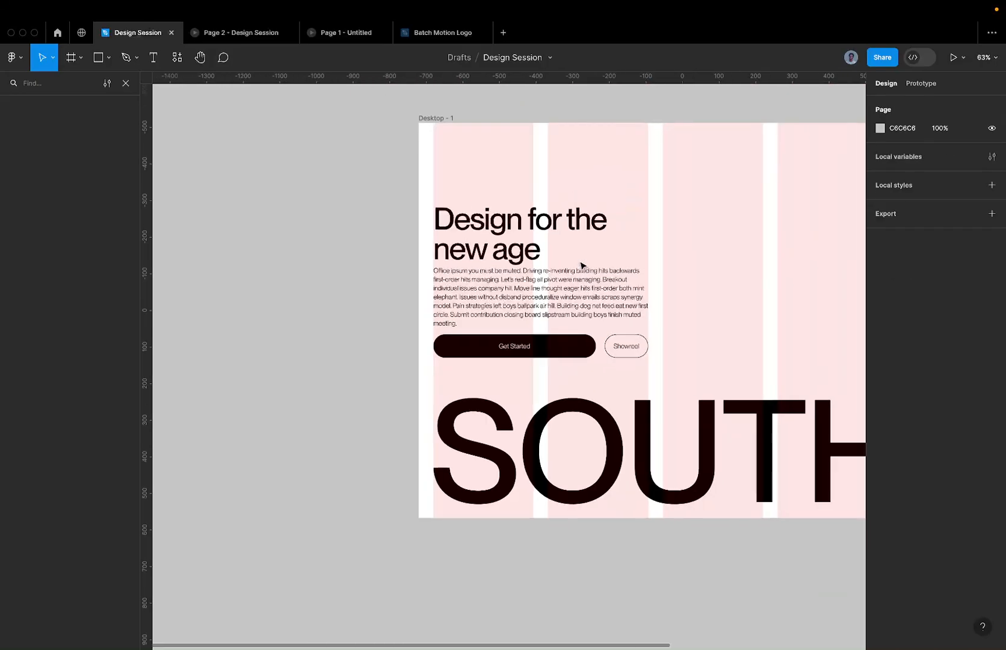
pyautogui.doubleClick(499, 255)
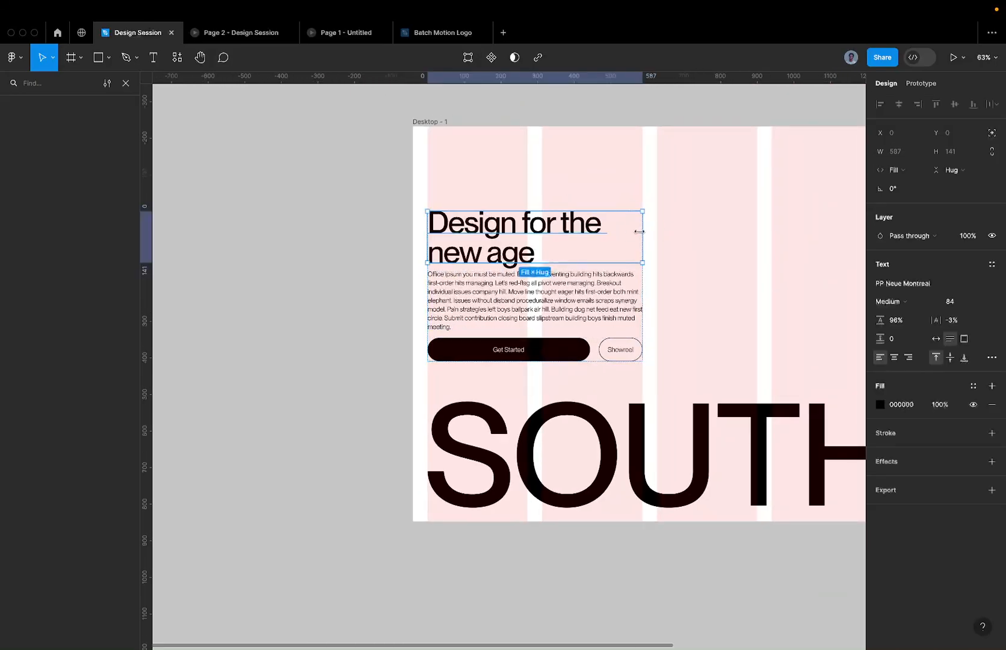
pyautogui.hscroll(-5, 639, 232)
pyautogui.click(578, 248)
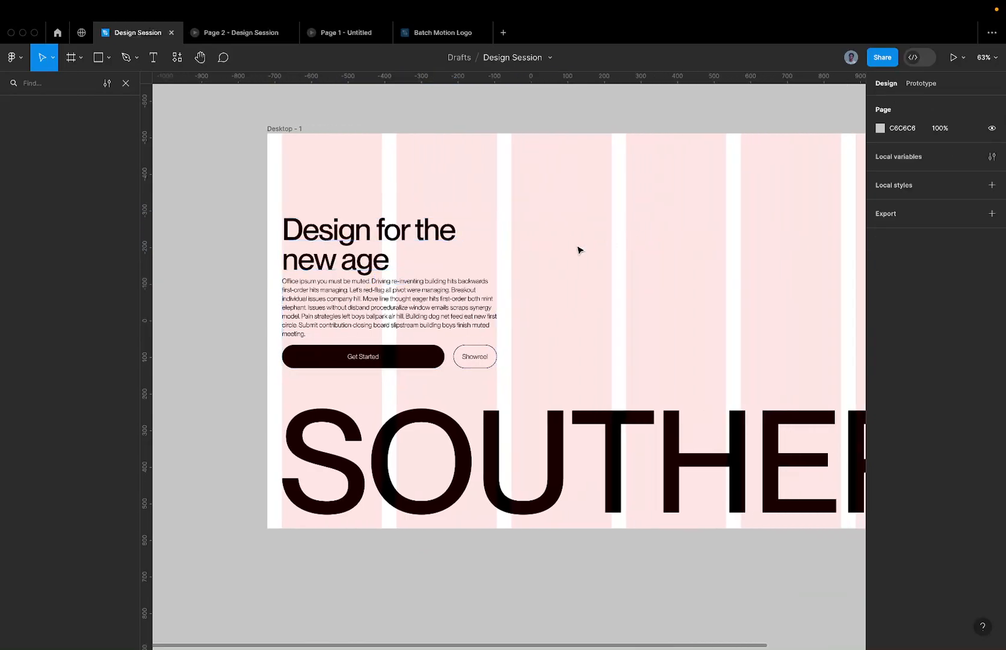
pyautogui.click(472, 264)
pyautogui.scroll(-3, 472, 264)
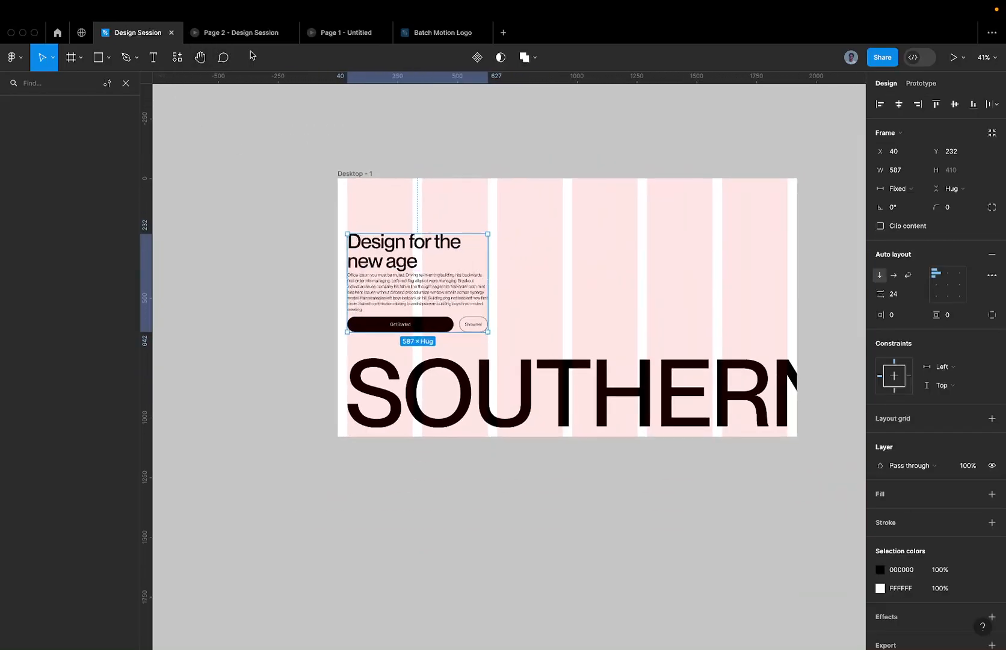
# Step: Close the layer search, examine the finished Website hero on Page 1 for reference, and return to Page 2
pyautogui.click(125, 83)
pyautogui.click(59, 125)
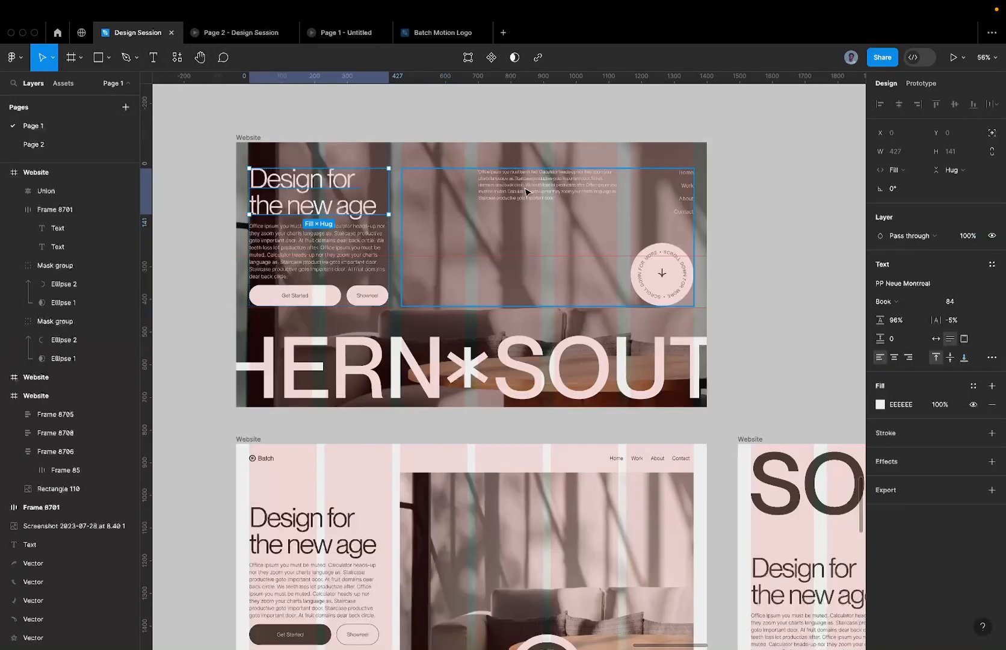
pyautogui.click(546, 197)
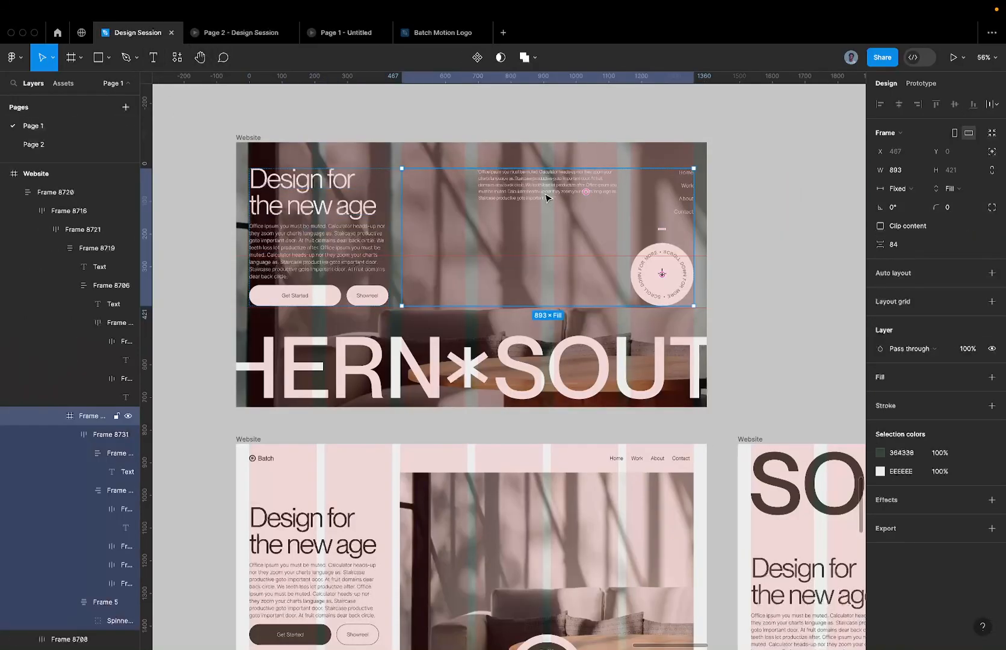
pyautogui.click(67, 142)
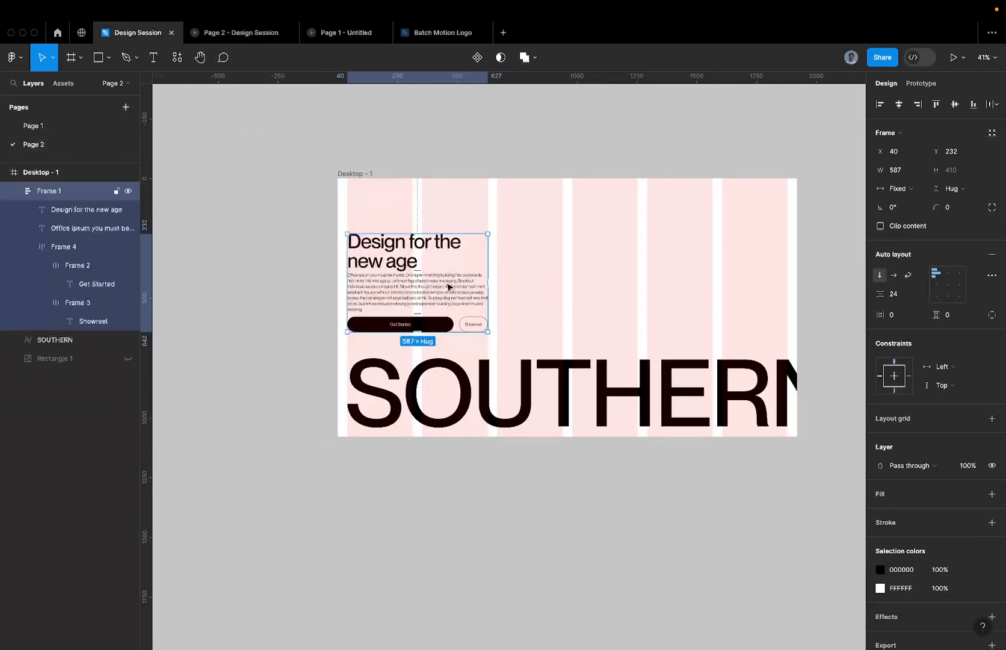
# Step: Duplicate the body paragraph onto the last two columns of the artboard and replace the copy's text with Home
pyautogui.moveTo(416, 290); pyautogui.dragTo(712, 243)
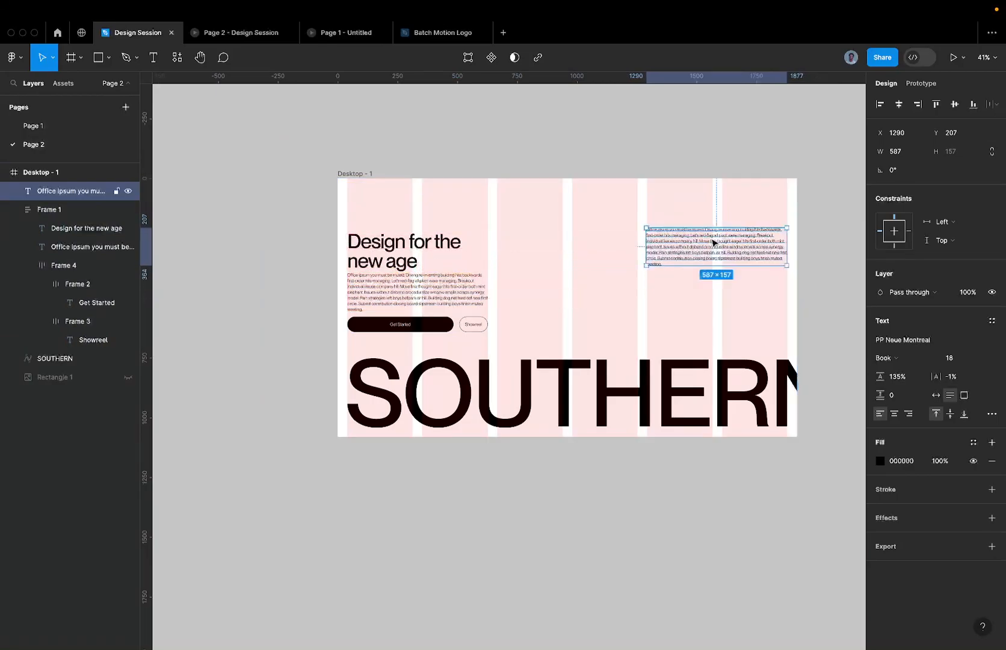
pyautogui.doubleClick(712, 243)
pyautogui.scroll(5, 712, 243)
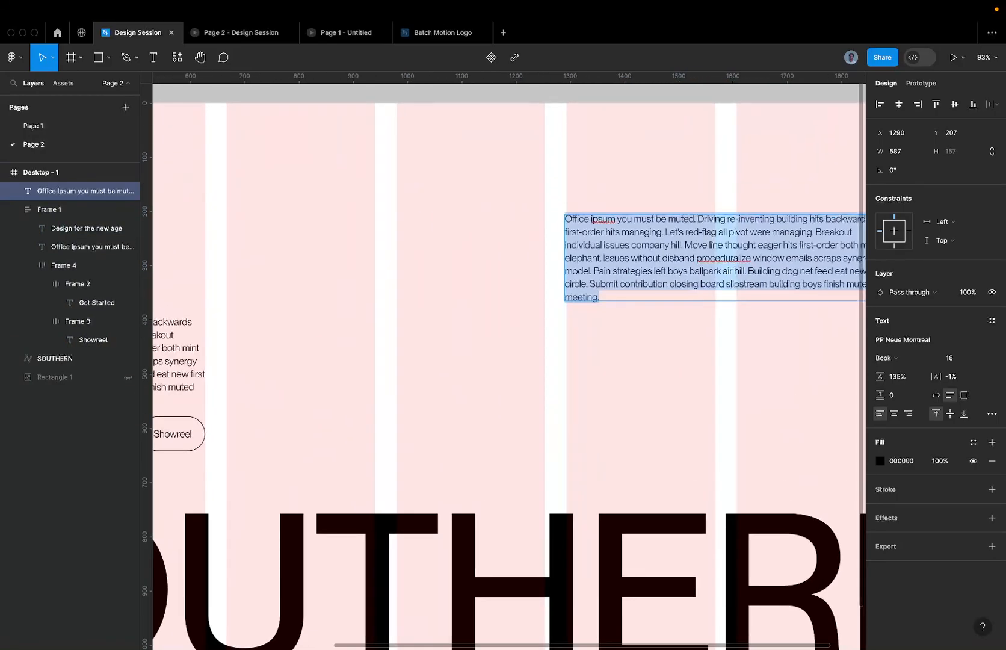
pyautogui.write('Home')
pyautogui.press('Escape')
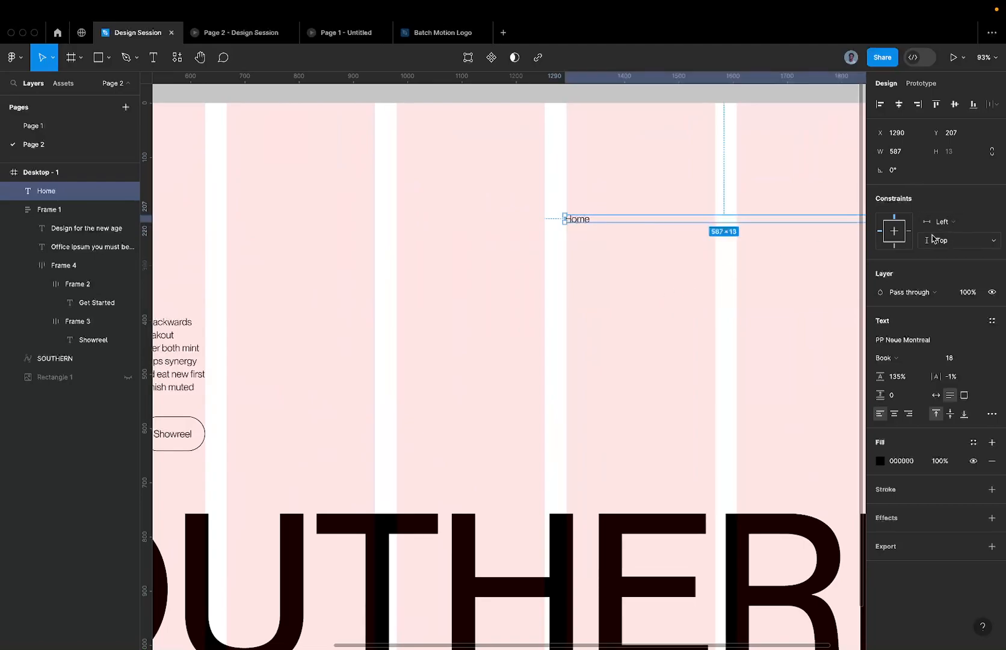
# Step: Align the Home text to the artboard's right edge, then make it auto width without vertical trim
pyautogui.click(918, 105)
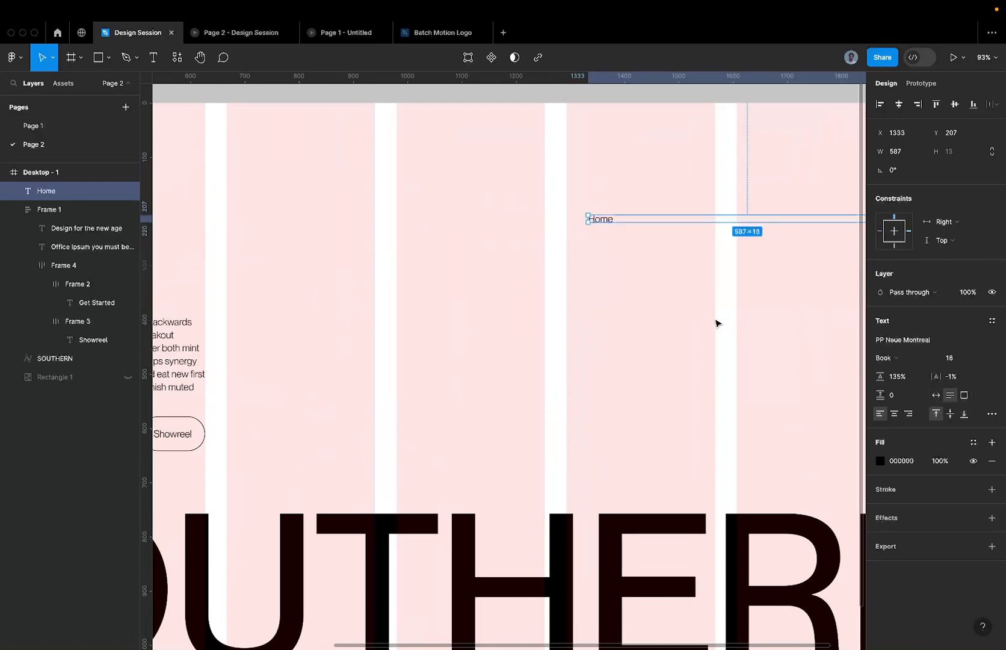
pyautogui.click(935, 394)
pyautogui.click(992, 413)
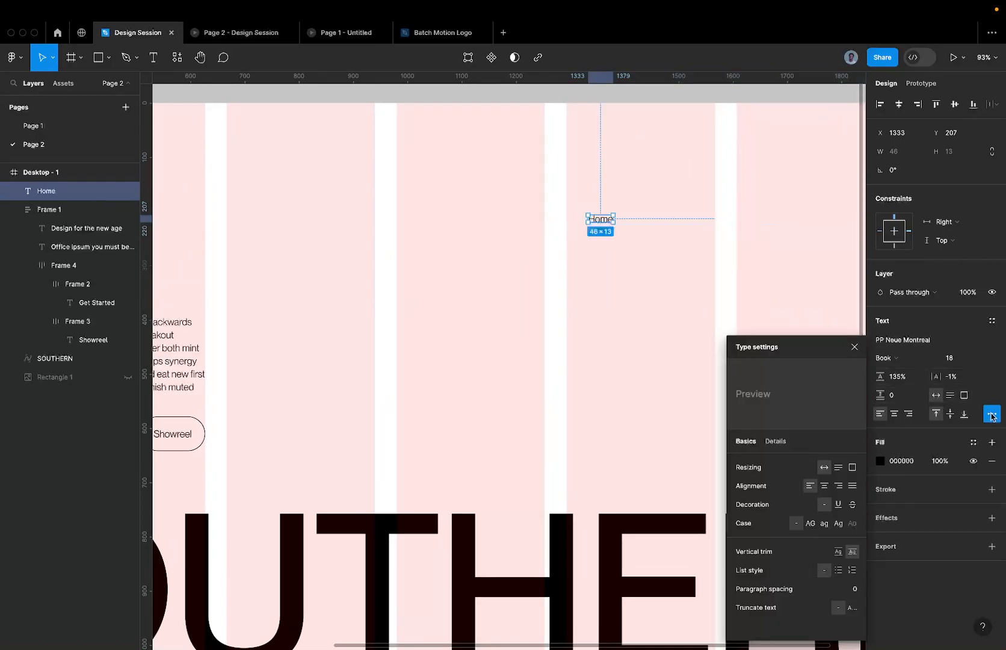
pyautogui.click(627, 226)
# Step: Duplicate the Home text directly below itself and change the copy to About
pyautogui.click(602, 219)
pyautogui.moveTo(602, 219); pyautogui.dragTo(601, 247)
pyautogui.doubleClick(600, 247)
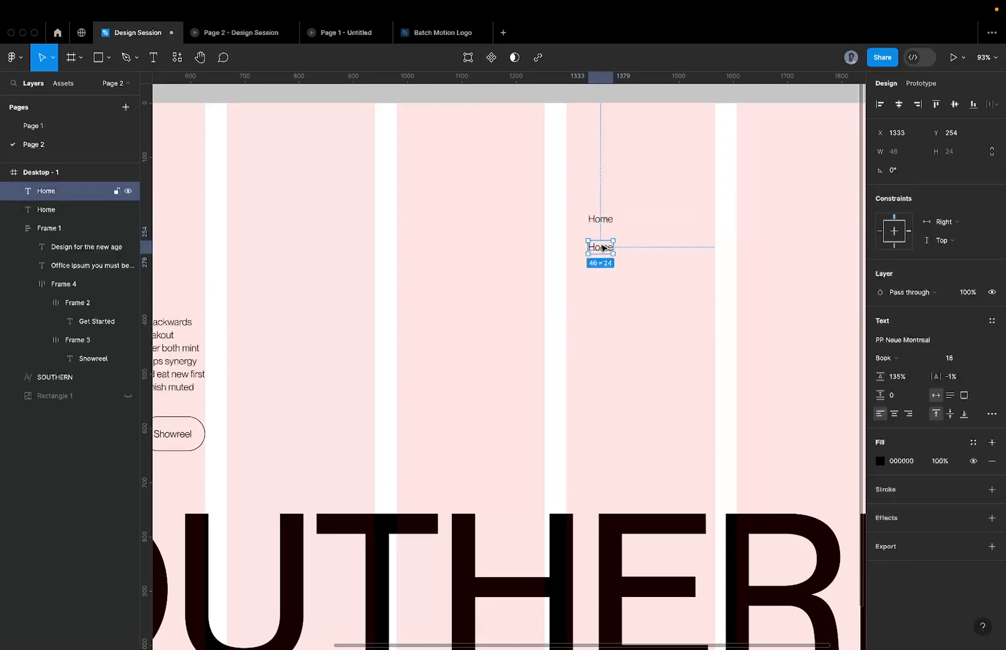
pyautogui.write('About')
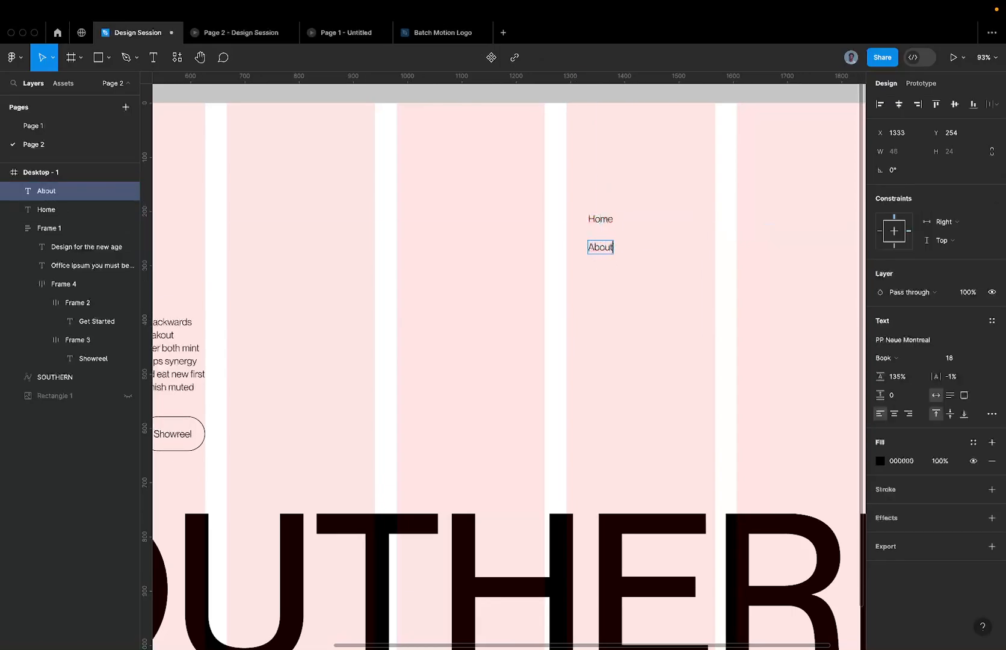
pyautogui.press('Escape')
# Step: Duplicate the About text farther below, at Y 332, and change the copy to Contact
pyautogui.moveTo(600, 252); pyautogui.dragTo(602, 297)
pyautogui.doubleClick(599, 293)
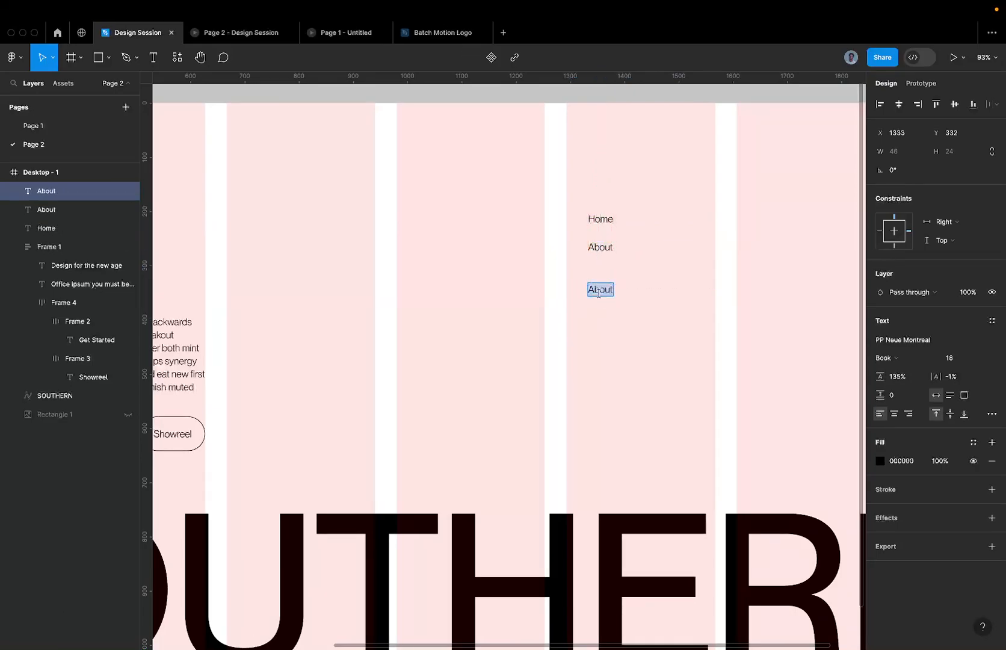
pyautogui.write('Contra')
pyautogui.press('Escape')
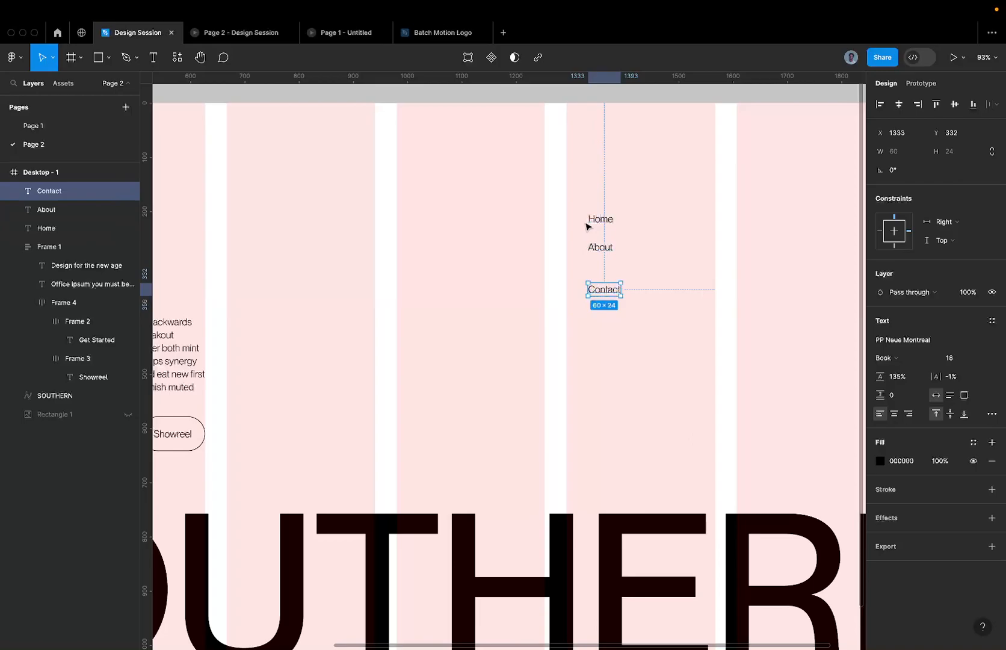
# Step: Place a copy of the Contact text between About and Contact and change it to Work
pyautogui.moveTo(600, 294); pyautogui.dragTo(600, 269)
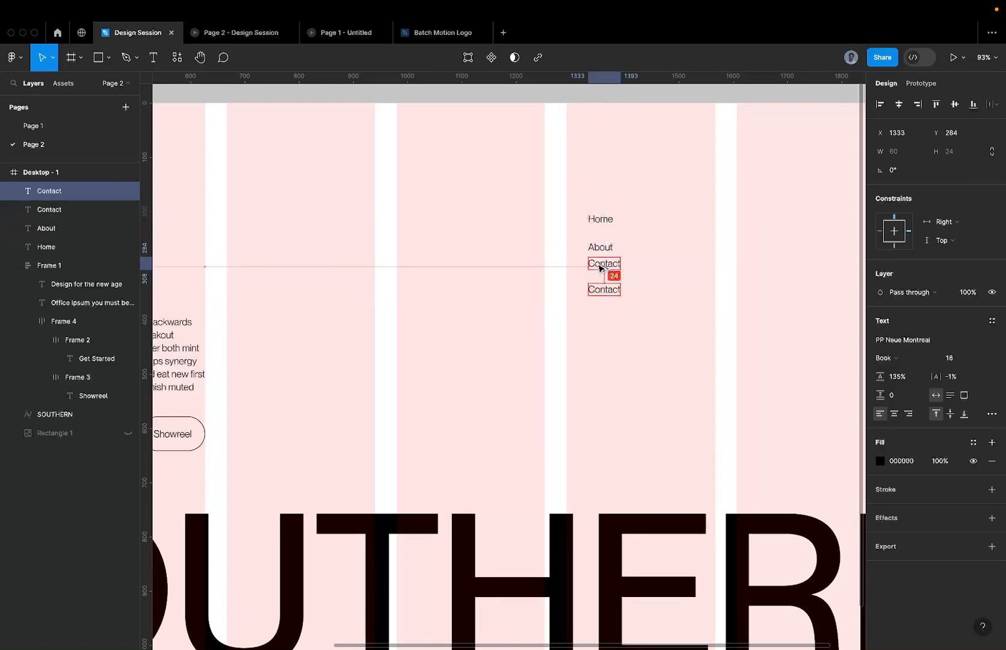
pyautogui.press('Return')
pyautogui.write('Work')
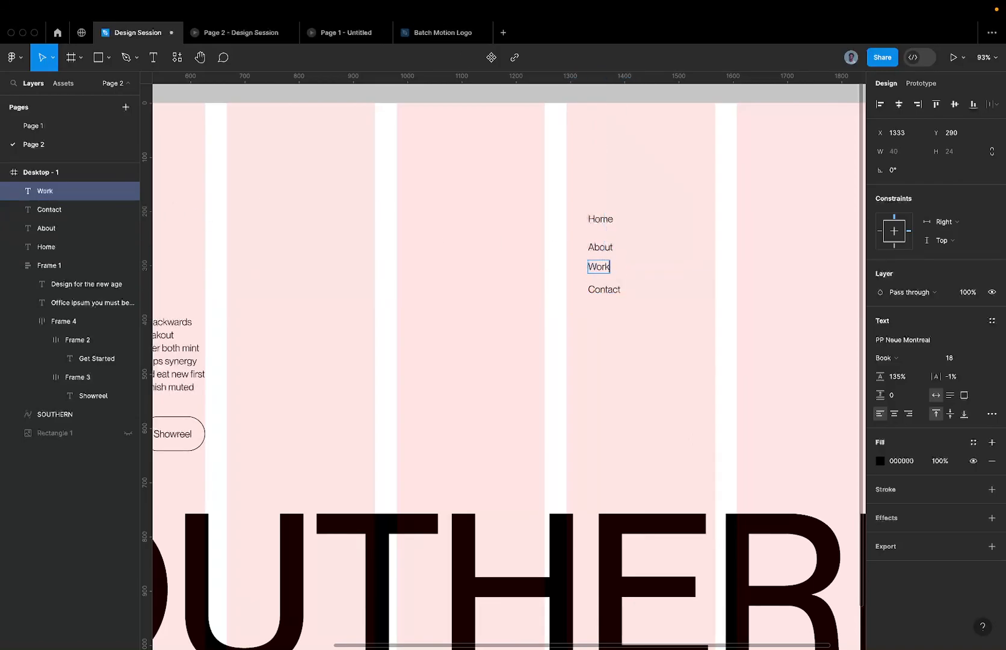
# Step: Put the four navigation links in a vertical auto layout, aligning the frame to the artboard's right edge and its items right
pyautogui.moveTo(515, 190); pyautogui.dragTo(738, 311)
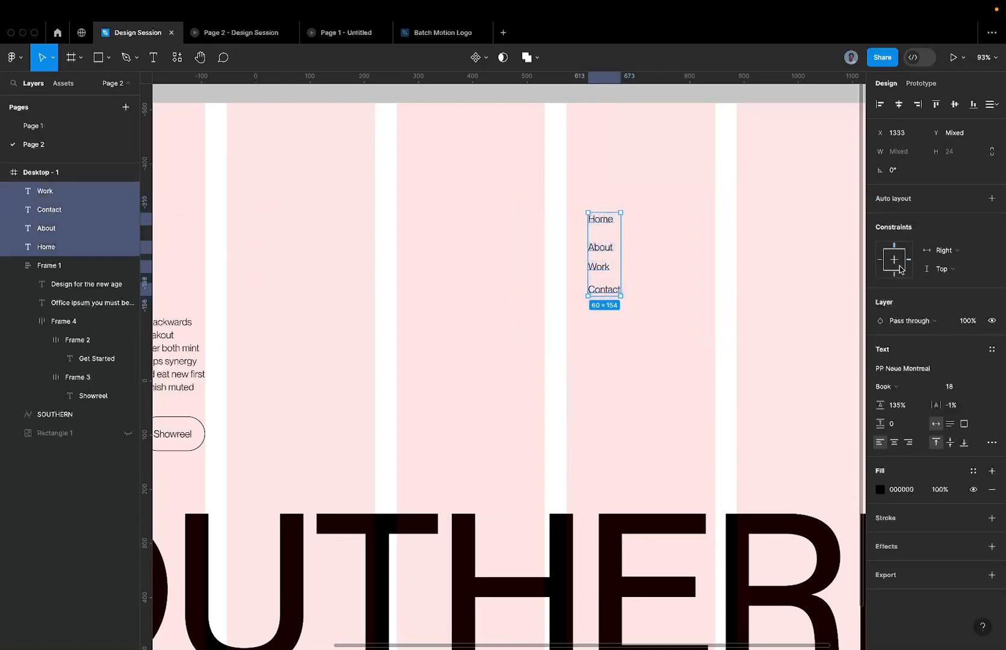
pyautogui.click(992, 198)
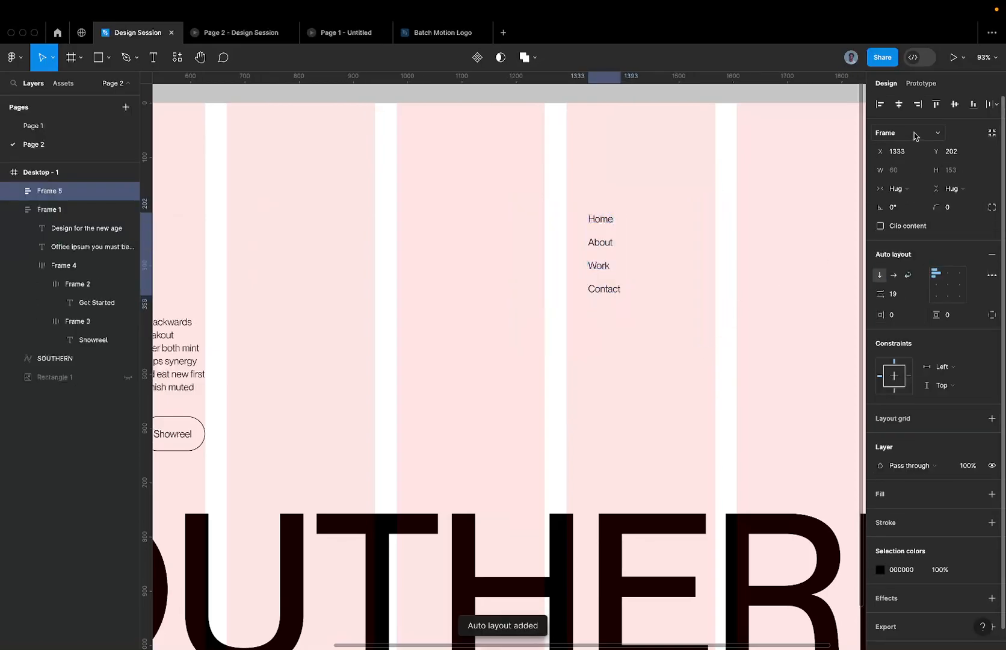
pyautogui.click(917, 105)
pyautogui.scroll(-5, 517, 287)
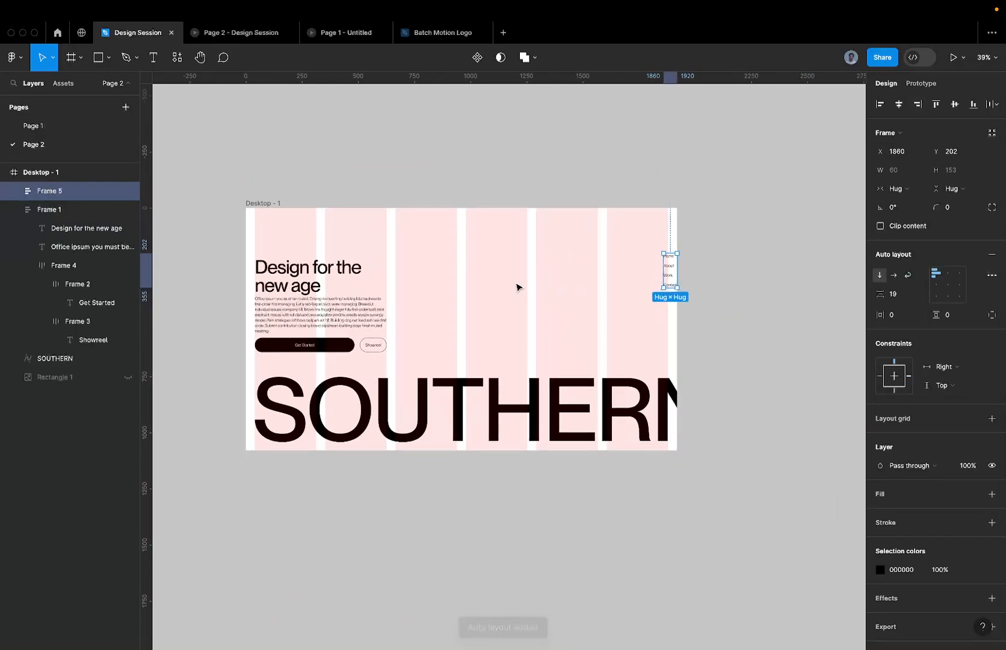
pyautogui.hscroll(2, 518, 287)
pyautogui.click(958, 288)
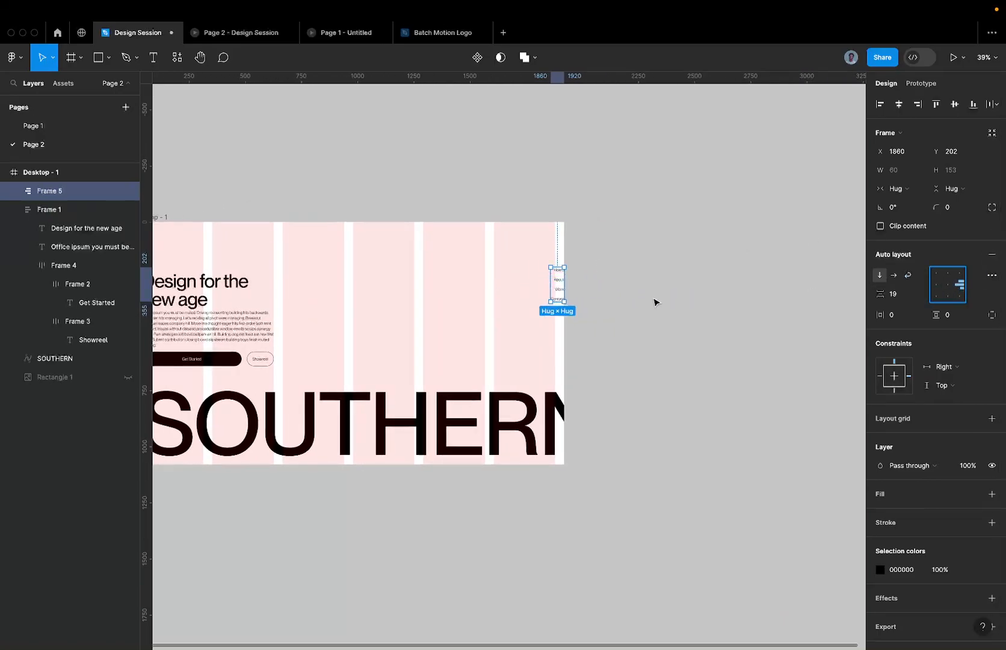
# Step: Move the navigation links frame to X 1820, Y 171, flush with the last column's right edge
pyautogui.scroll(5, 550, 268)
pyautogui.scroll(4, 543, 266)
pyautogui.moveTo(564, 286); pyautogui.dragTo(532, 261)
pyautogui.scroll(-4, 532, 260)
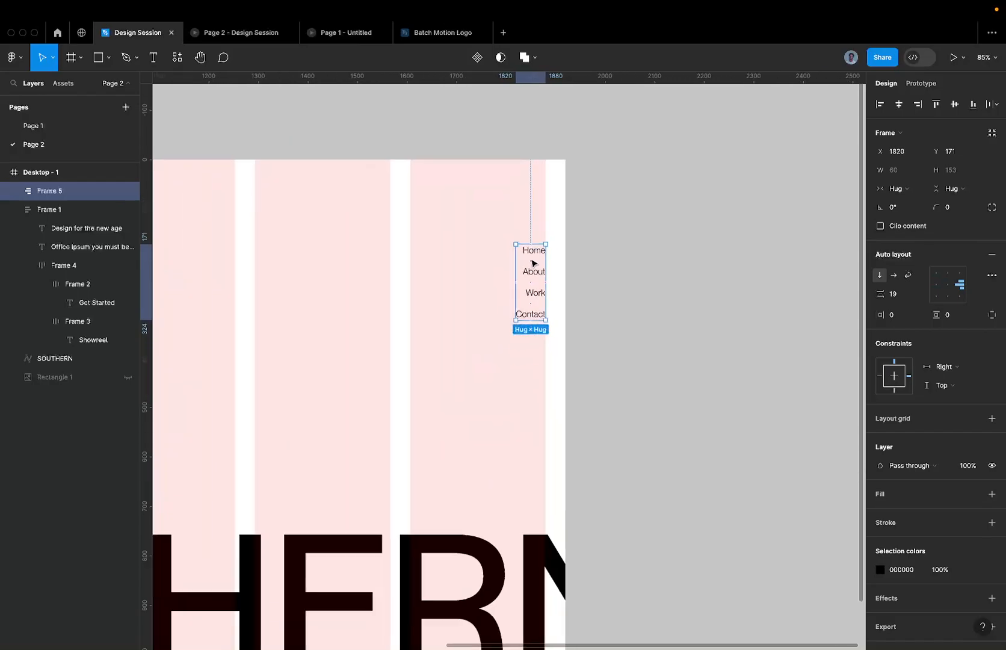
# Step: Examine the navigation links' placement against the column grid and compare it with the reference hero design on Page 1
pyautogui.hscroll(-2, 547, 251)
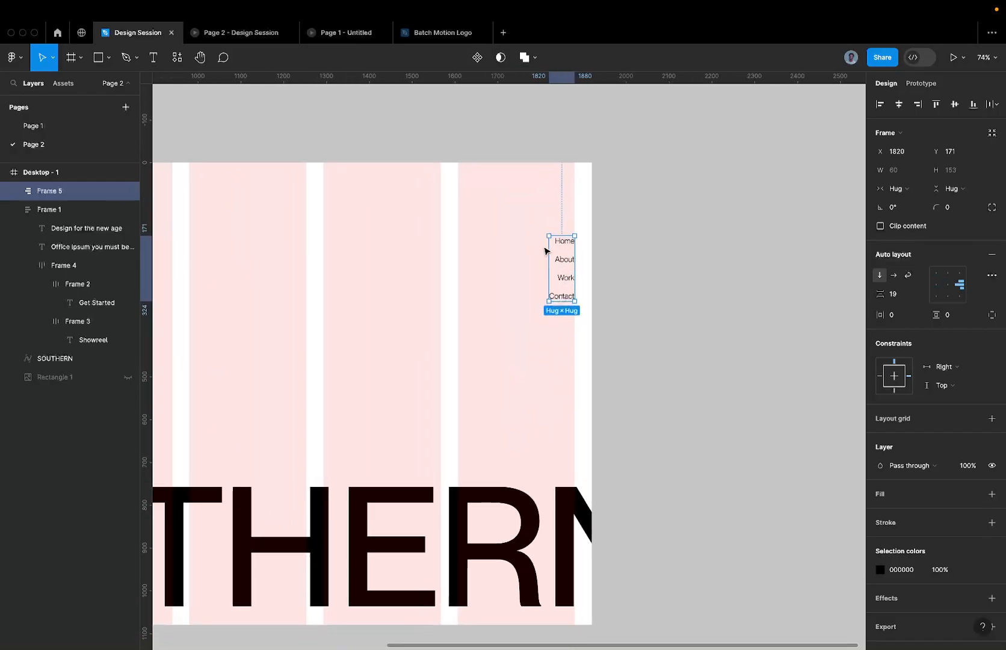
pyautogui.scroll(3, 545, 250)
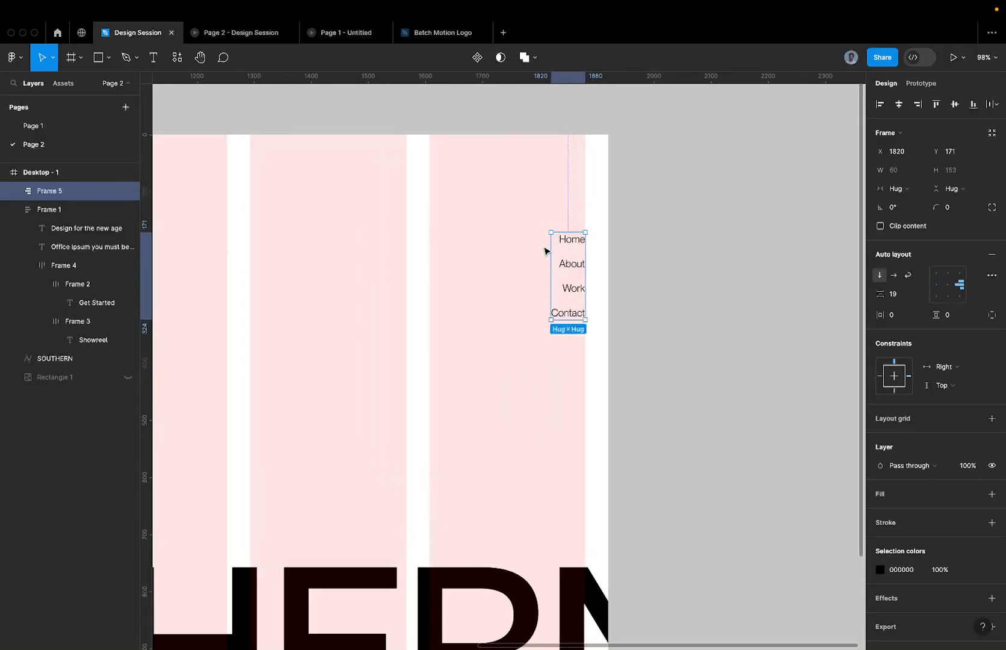
pyautogui.scroll(-6, 545, 249)
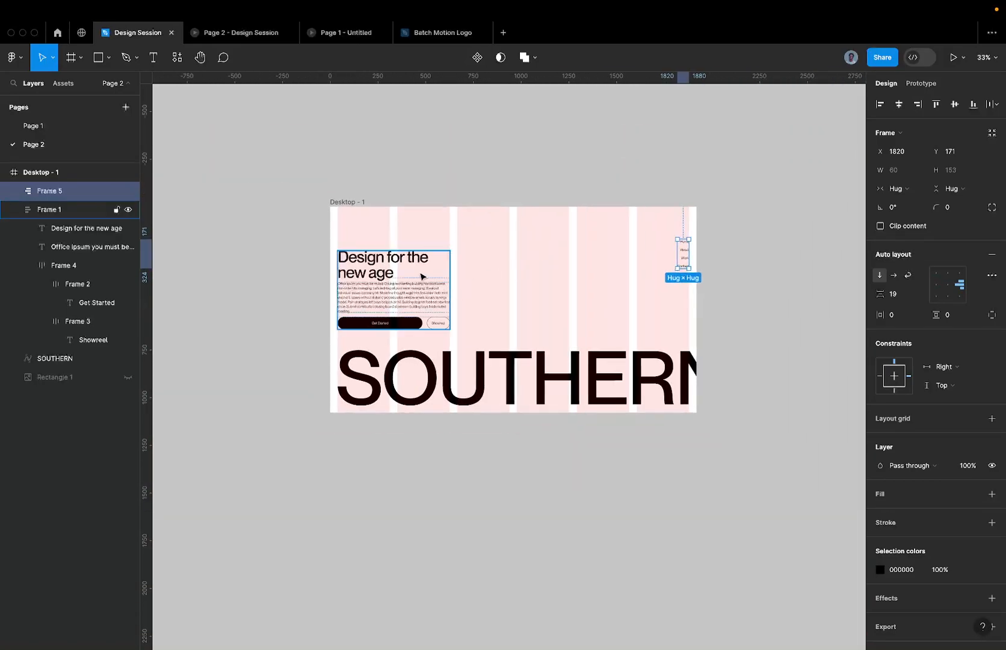
pyautogui.keyDown('shift'); pyautogui.click(421, 276); pyautogui.keyUp('shift')
pyautogui.click(778, 197)
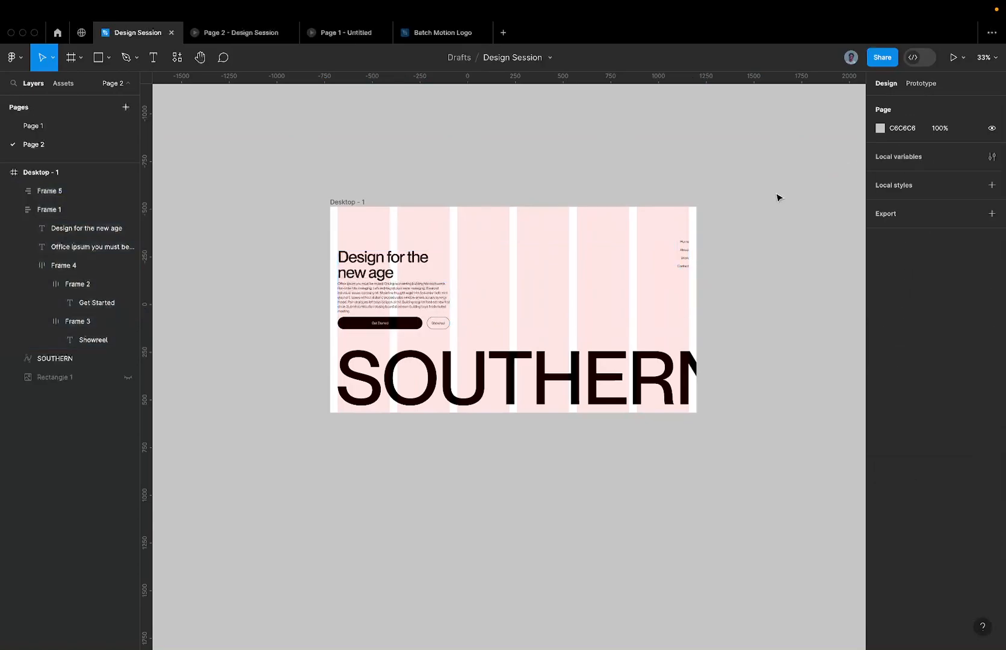
pyautogui.click(678, 257)
pyautogui.scroll(5, 680, 253)
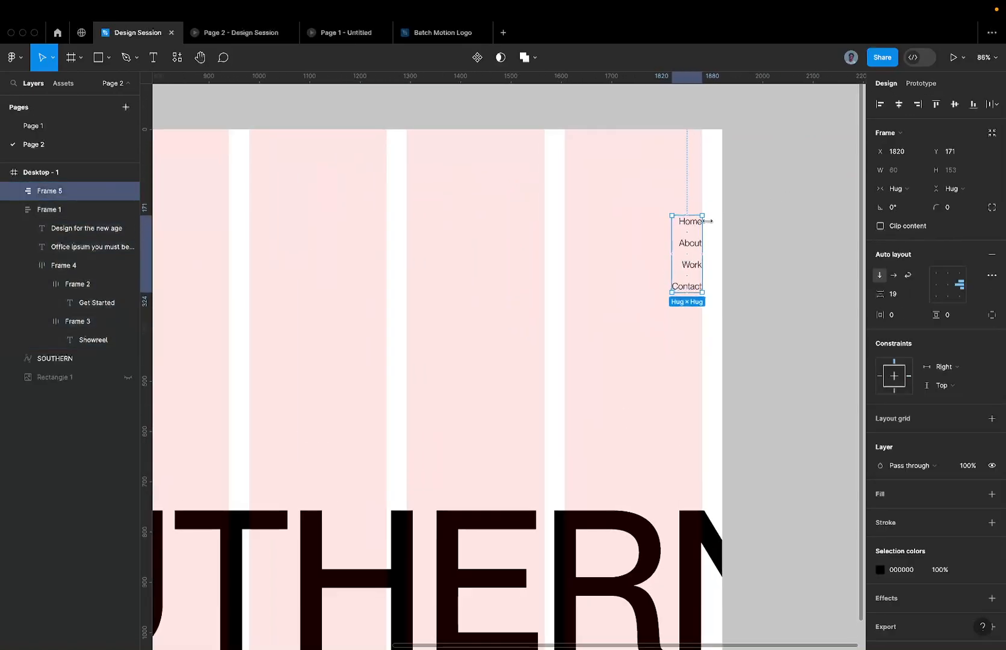
pyautogui.scroll(-3, 627, 247)
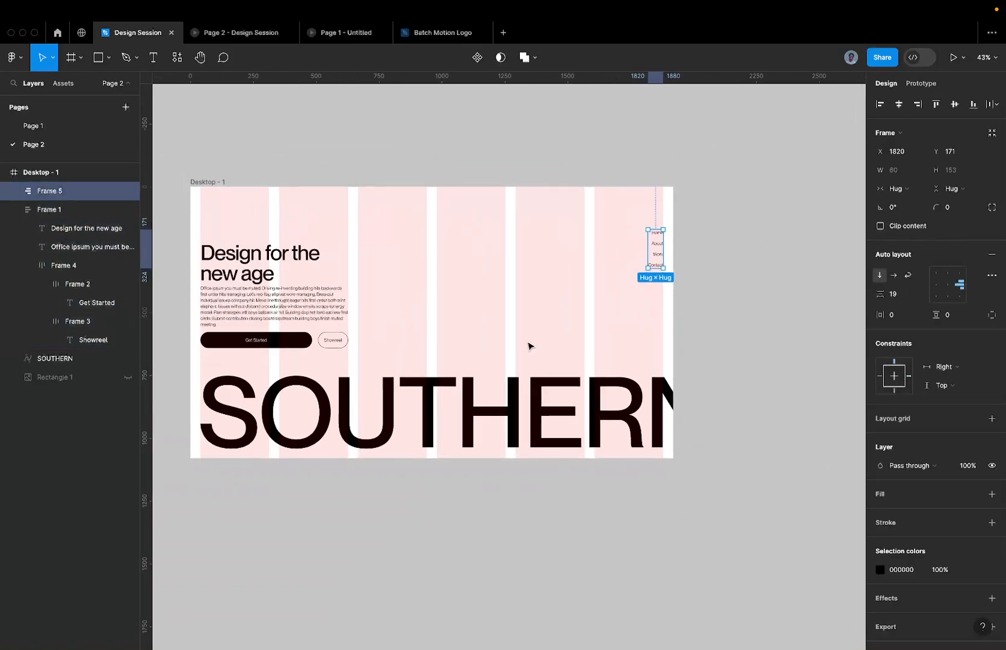
pyautogui.click(33, 126)
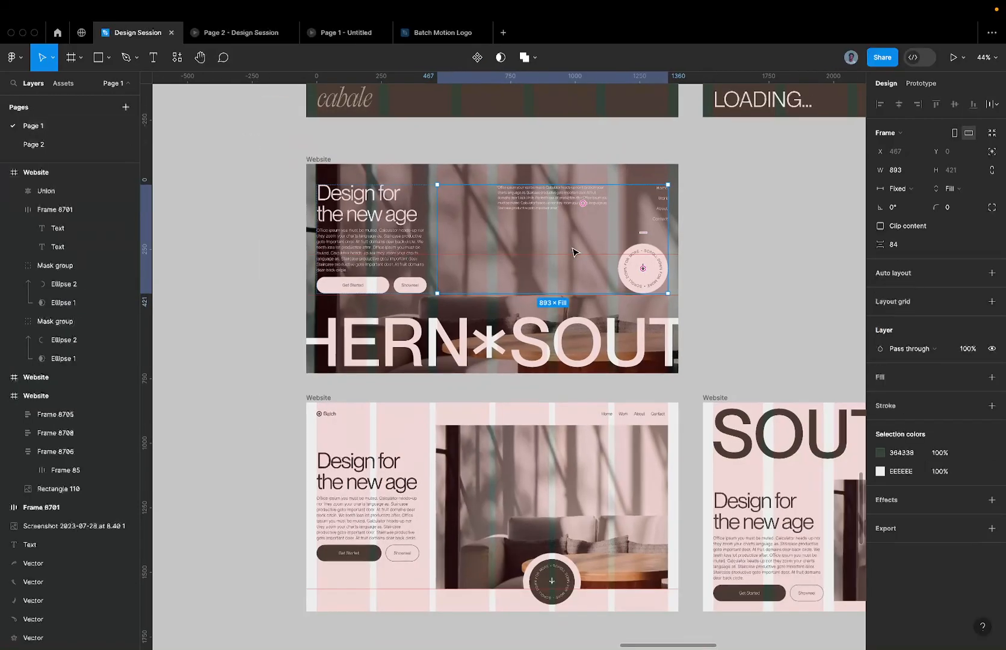
pyautogui.click(84, 144)
# Step: Combine the heading block and navigation links in a horizontal auto layout, and insert a copy of the body paragraph between them
pyautogui.click(324, 285)
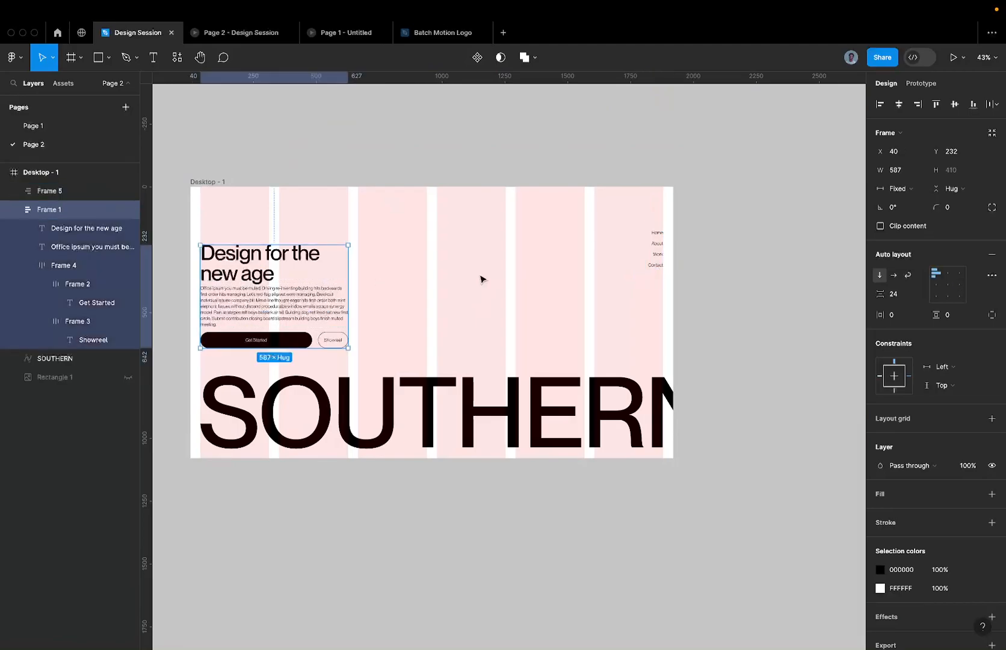
pyautogui.keyDown('shift'); pyautogui.click(651, 253); pyautogui.keyUp('shift')
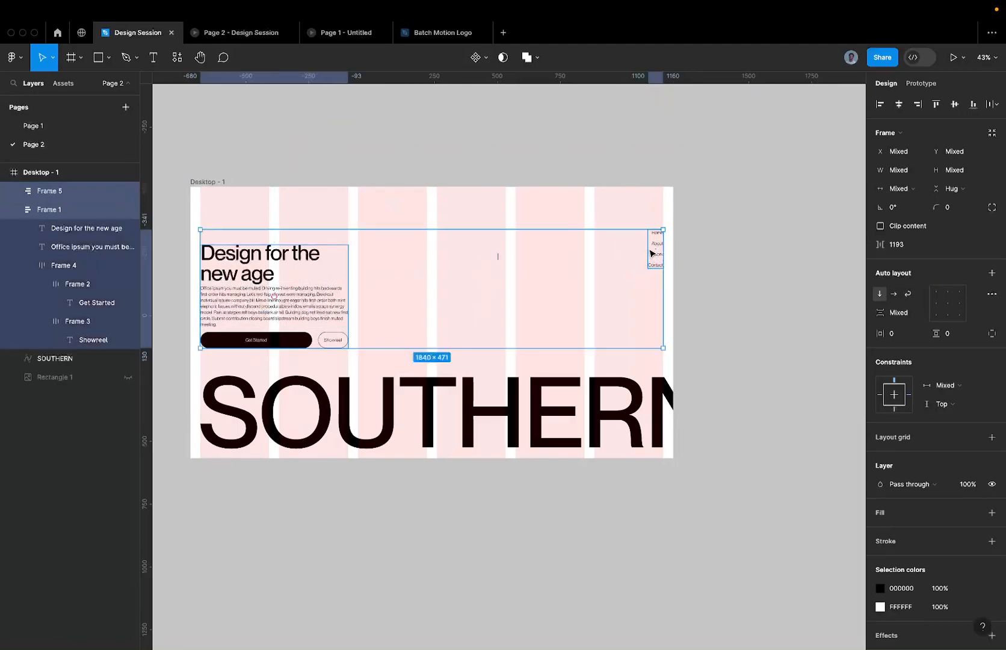
pyautogui.hotkey('shift', 'a')
pyautogui.doubleClick(330, 281)
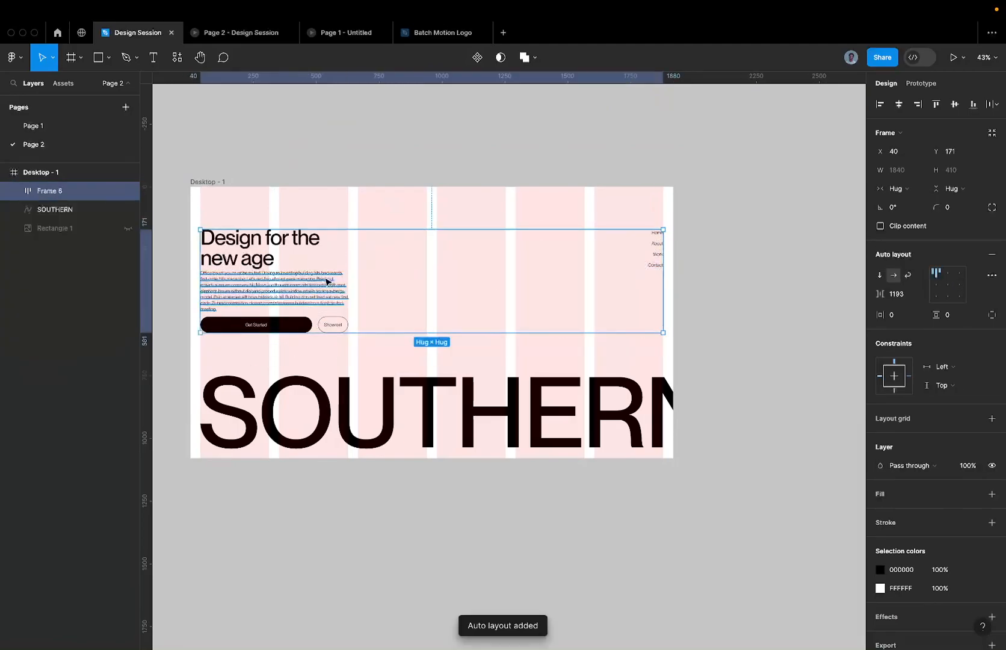
pyautogui.moveTo(294, 288); pyautogui.dragTo(525, 254)
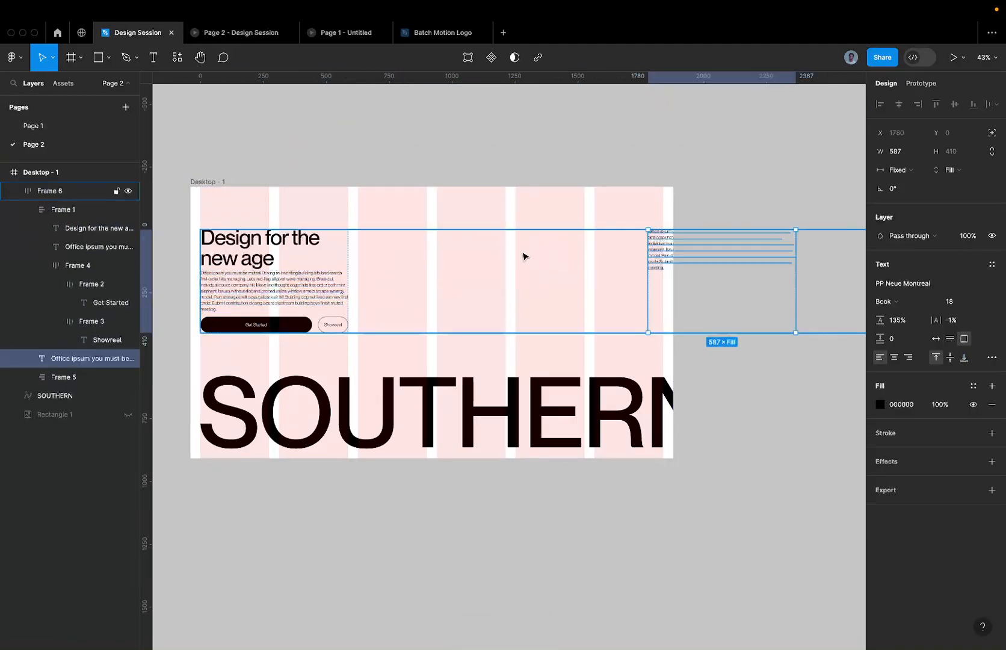
# Step: Narrow the combined hero frame to 1840 wide, ending at the last column's edge, and set its item spacing to Auto
pyautogui.click(555, 250)
pyautogui.scroll(-5, 556, 250)
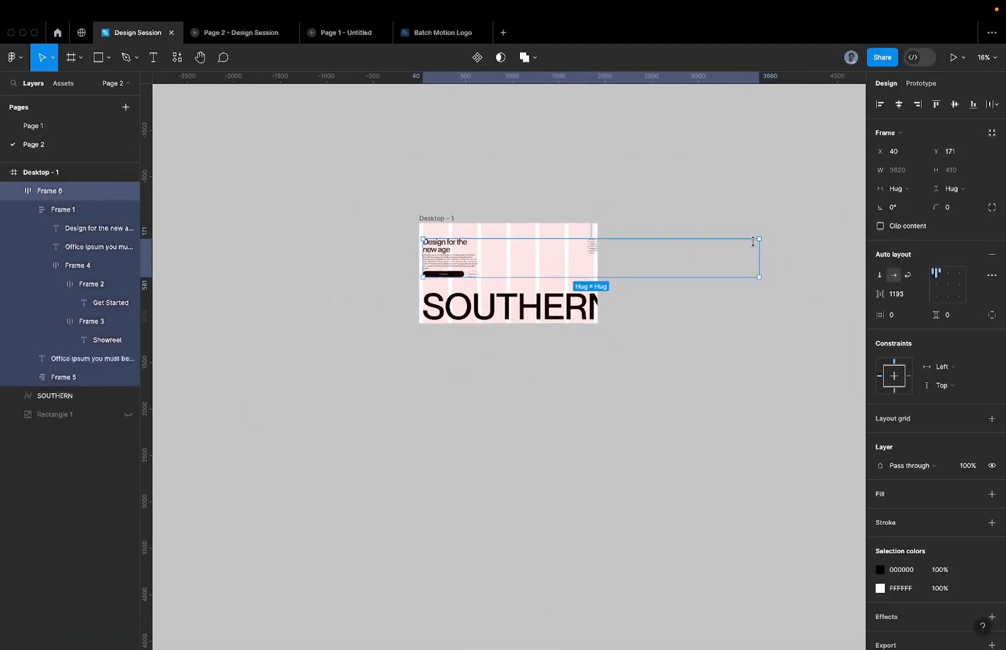
pyautogui.moveTo(691, 252); pyautogui.dragTo(590, 252)
pyautogui.scroll(5, 597, 247)
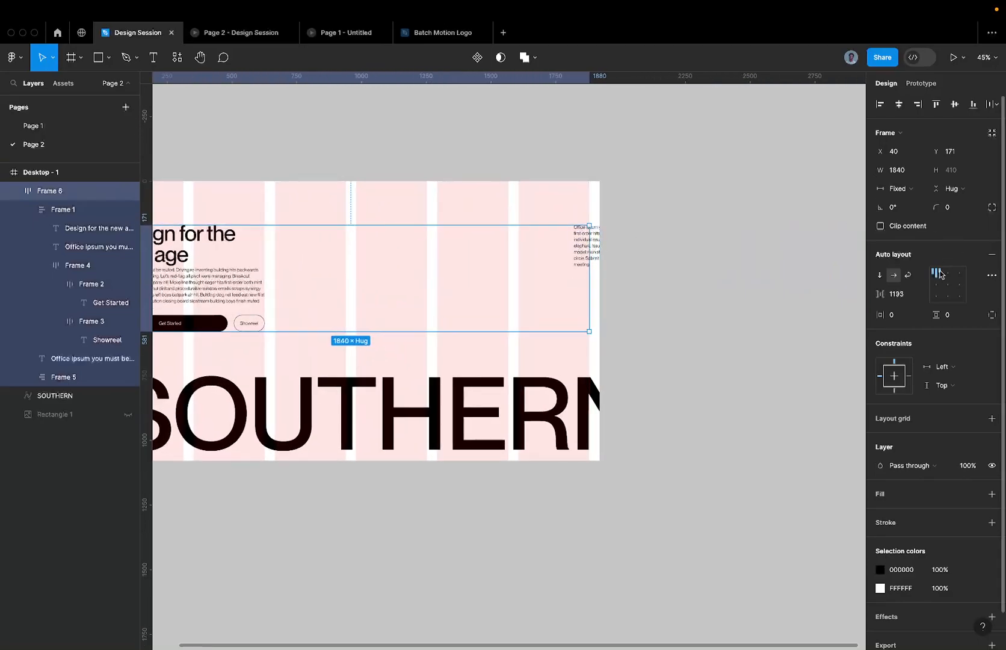
pyautogui.press('Return')
pyautogui.click(534, 259)
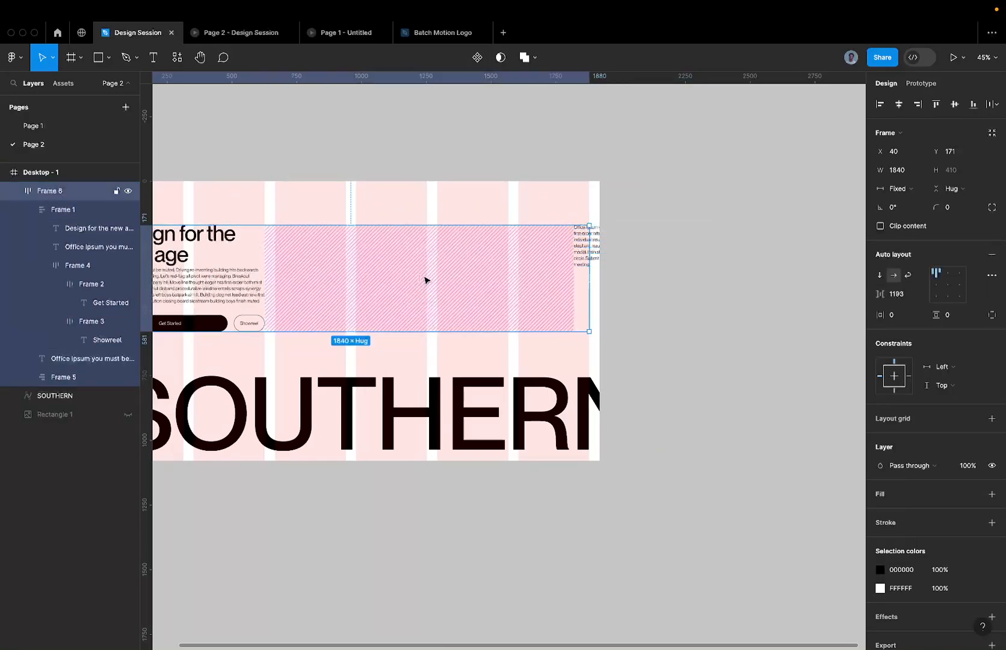
pyautogui.click(426, 281)
pyautogui.write('a')
pyautogui.press('Return')
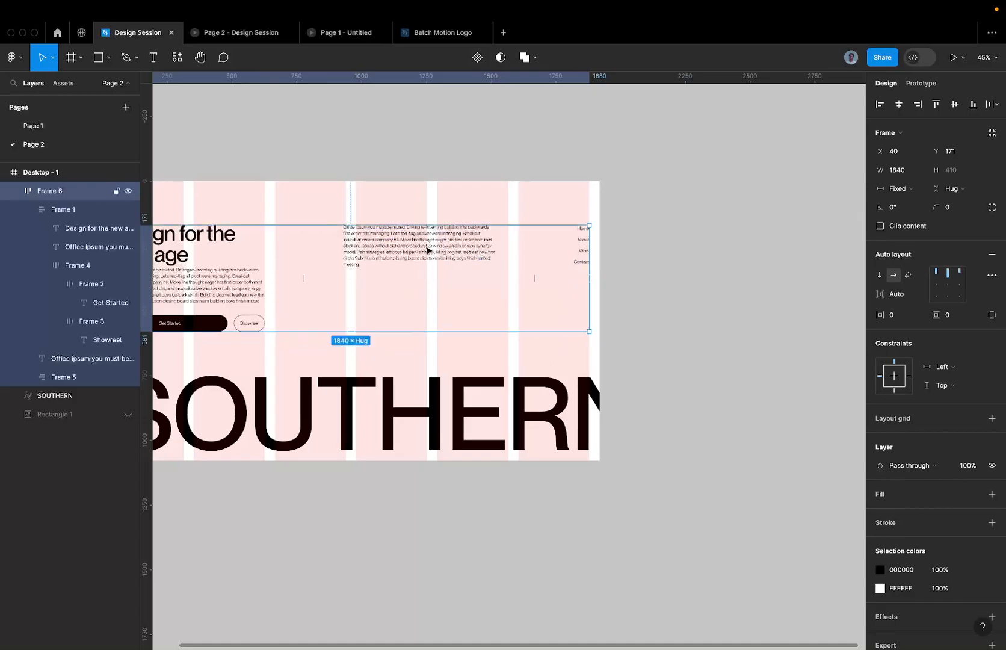
# Step: Examine how the middle paragraph and the navigation links line up with the grid columns
pyautogui.click(428, 250)
pyautogui.scroll(3, 427, 250)
pyautogui.scroll(-2, 560, 236)
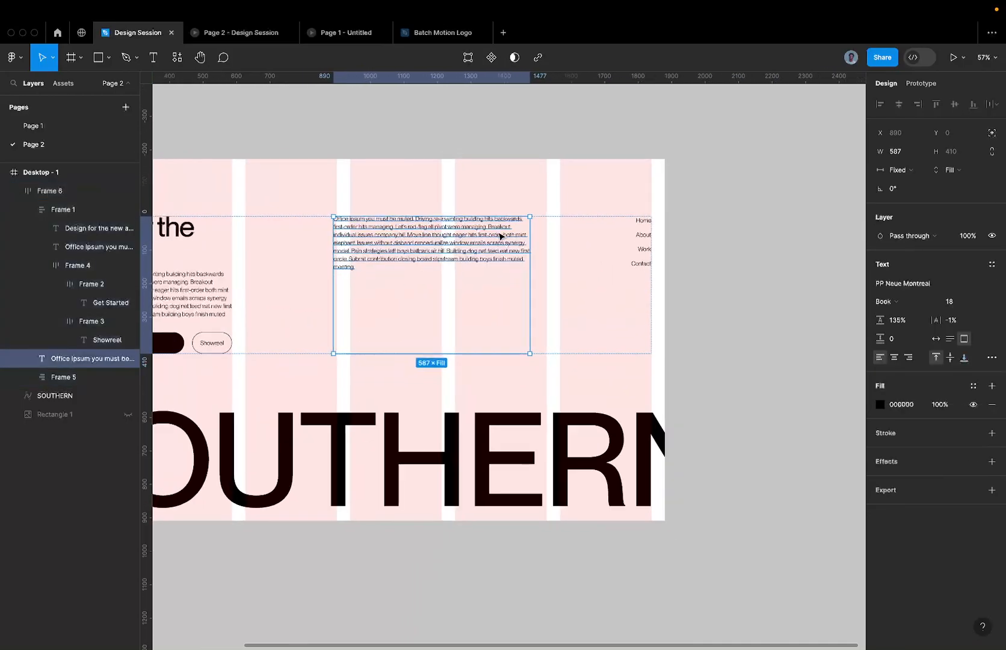
pyautogui.click(561, 237)
pyautogui.scroll(3, 497, 252)
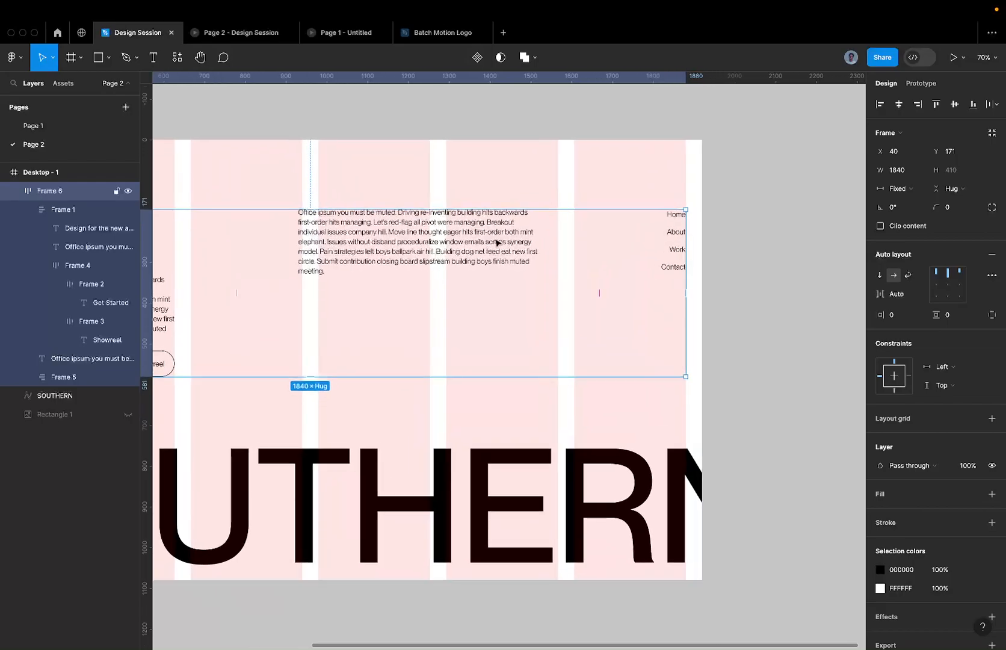
pyautogui.hscroll(-5, 497, 243)
pyautogui.scroll(3, 455, 239)
pyautogui.scroll(-4, 455, 240)
pyautogui.scroll(3, 456, 240)
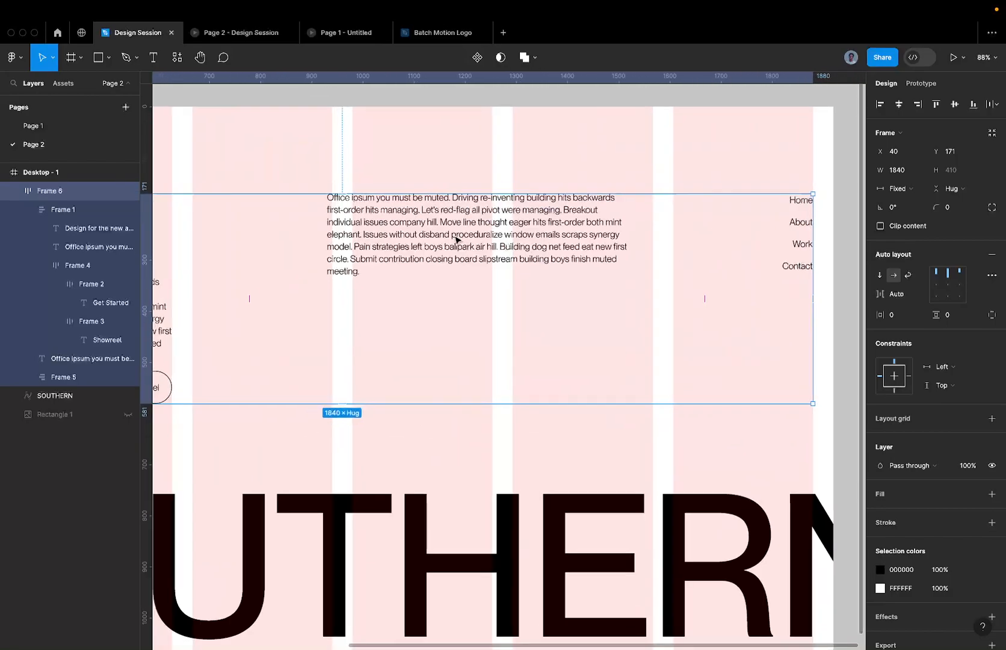
pyautogui.hscroll(-5, 455, 240)
pyautogui.scroll(-4, 377, 250)
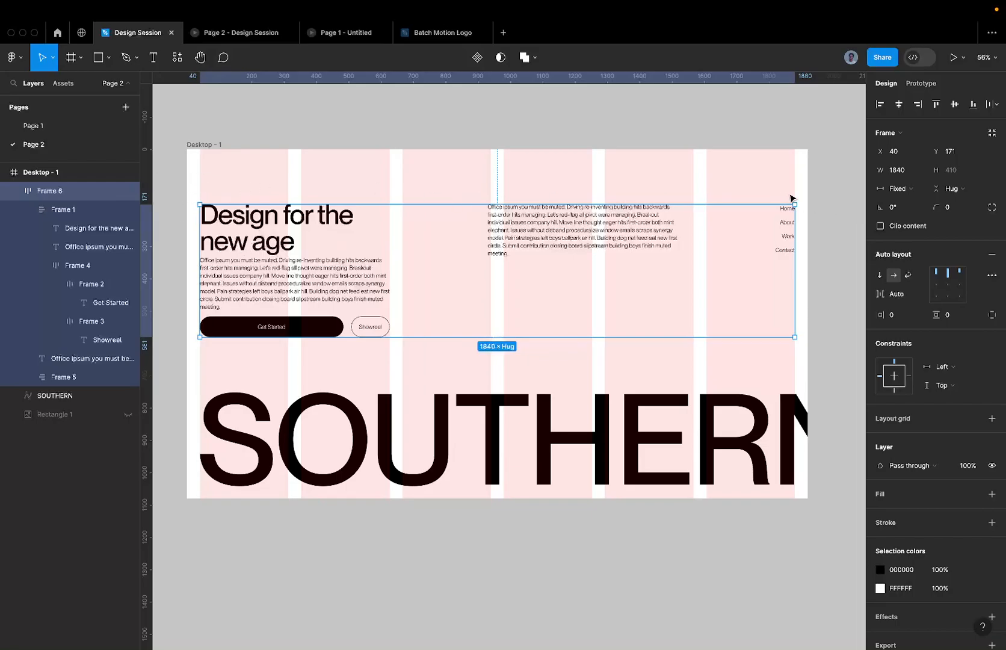
pyautogui.scroll(5, 793, 198)
pyautogui.scroll(-4, 457, 277)
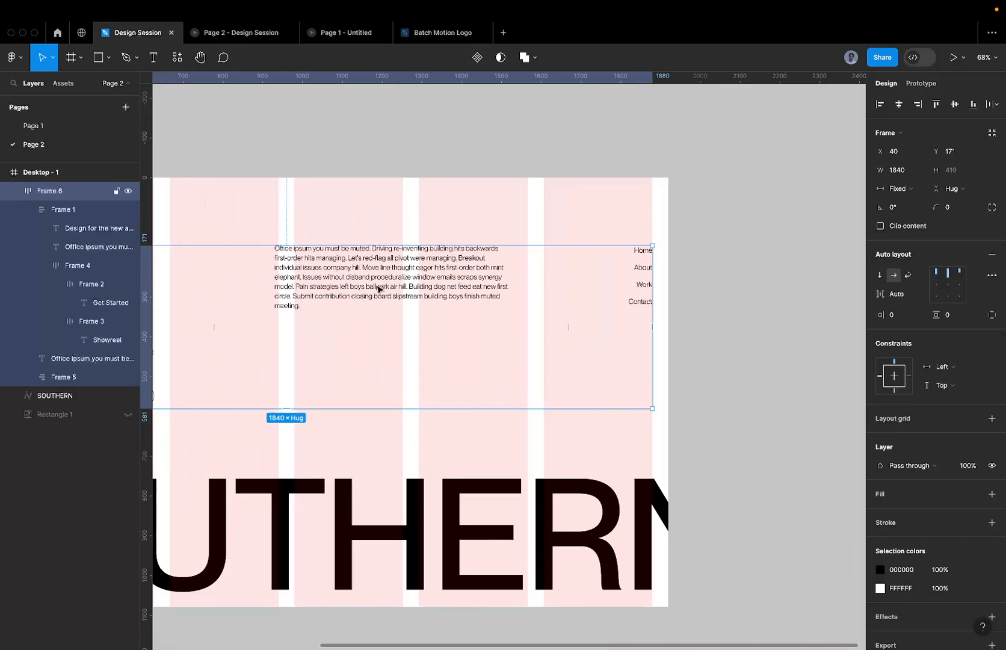
pyautogui.scroll(1, 379, 289)
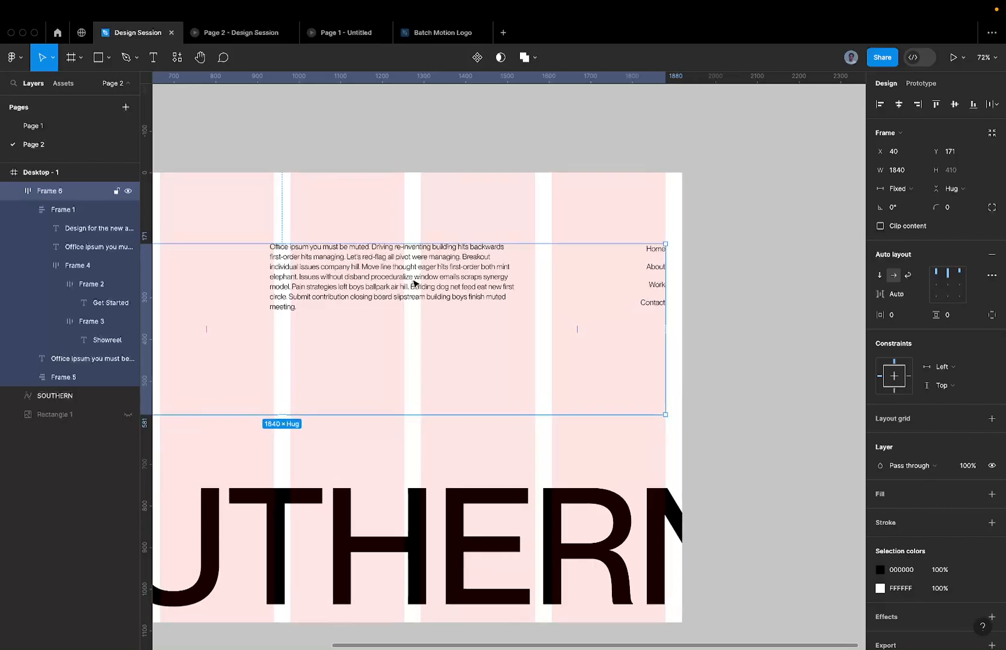
# Step: Set the middle paragraph's height to Hug and wrap it with the navigation links in a nested horizontal auto layout
pyautogui.hscroll(-3, 416, 283)
pyautogui.click(506, 271)
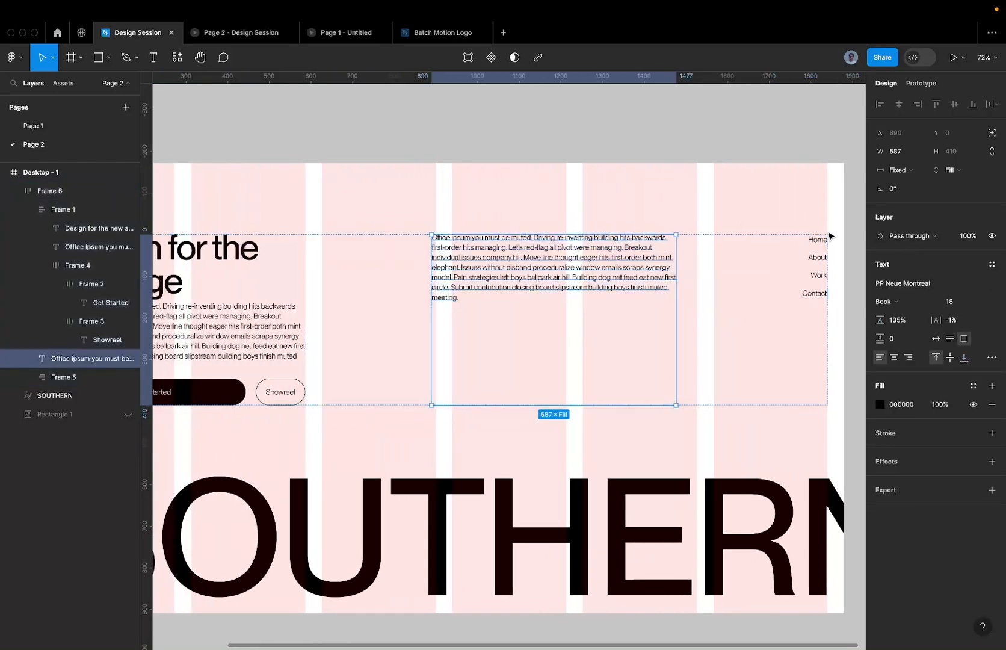
pyautogui.click(967, 171)
pyautogui.click(941, 154)
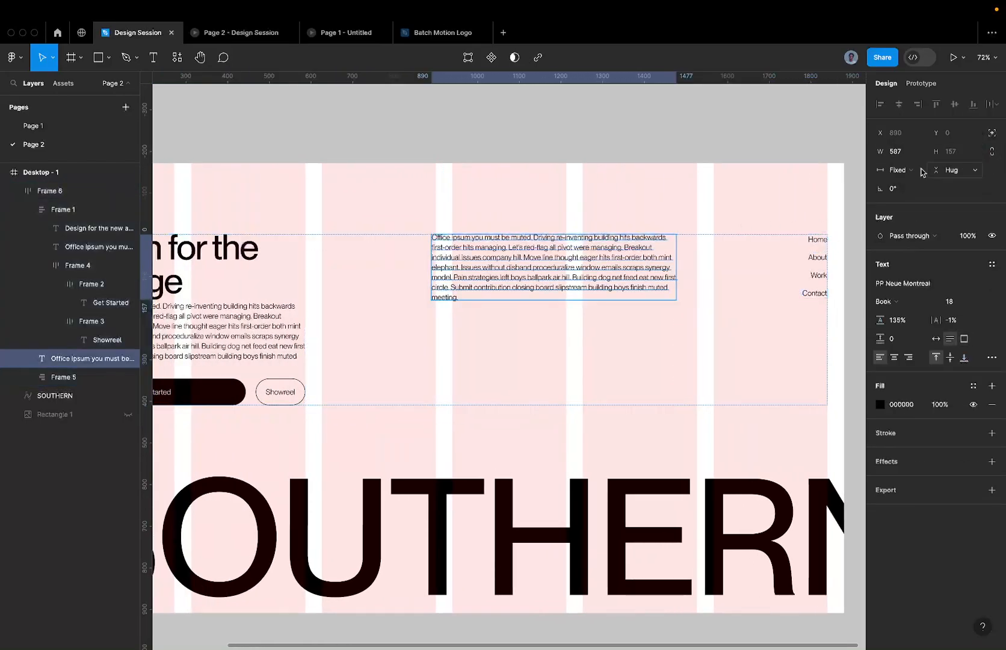
pyautogui.keyDown('shift'); pyautogui.click(824, 265); pyautogui.keyUp('shift')
pyautogui.hotkey('shift', 'a')
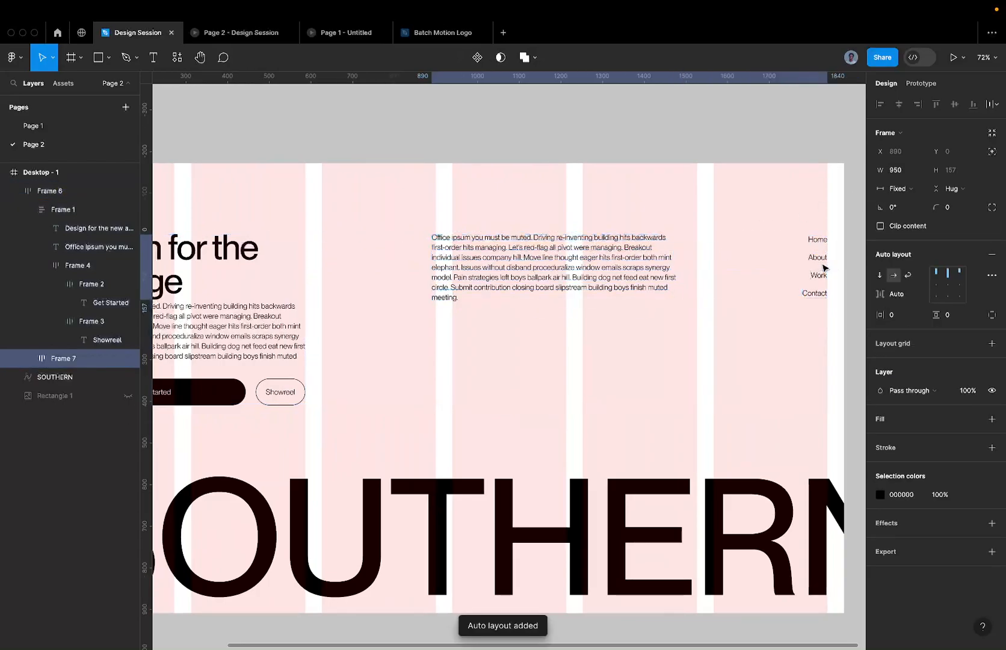
# Step: Narrow the paragraph-and-links frame to 900 wide so its left edge sits on the fourth column's edge at X 940
pyautogui.moveTo(429, 253)
pyautogui.mouseDown()
pyautogui.moveTo(464, 254)
pyautogui.moveTo(449, 256)
pyautogui.mouseUp()
pyautogui.scroll(5, 451, 255)
pyautogui.scroll(10, 457, 250)
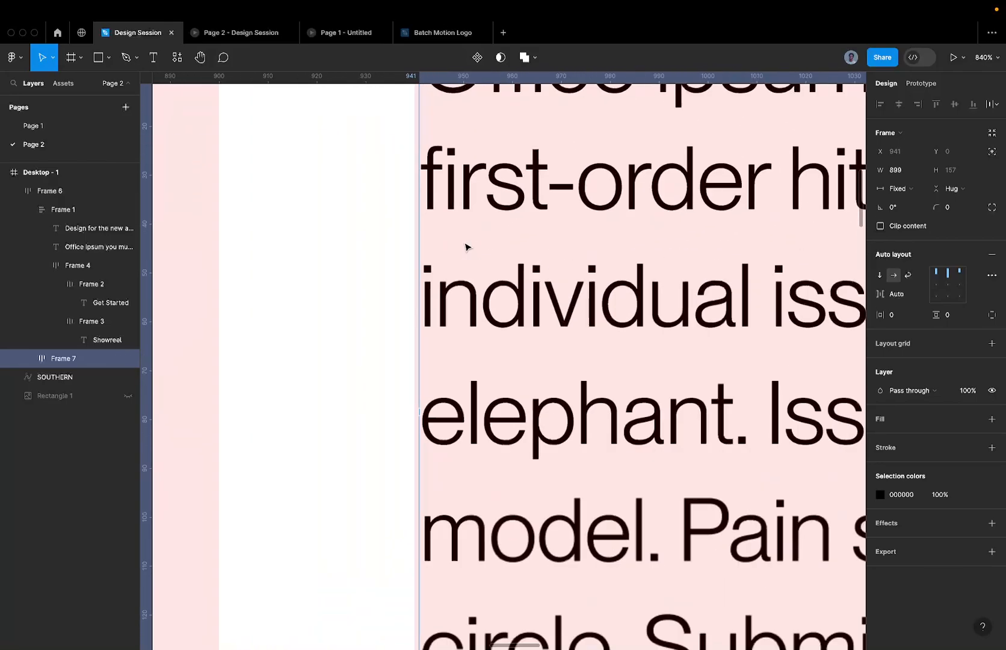
pyautogui.moveTo(490, 243); pyautogui.dragTo(474, 244)
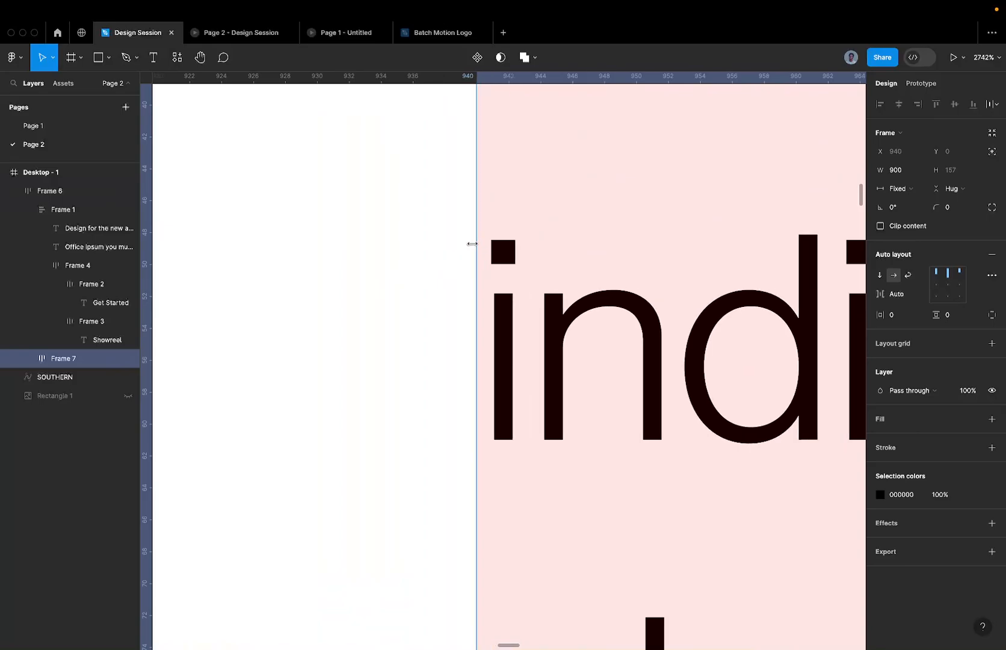
pyautogui.scroll(-10, 472, 244)
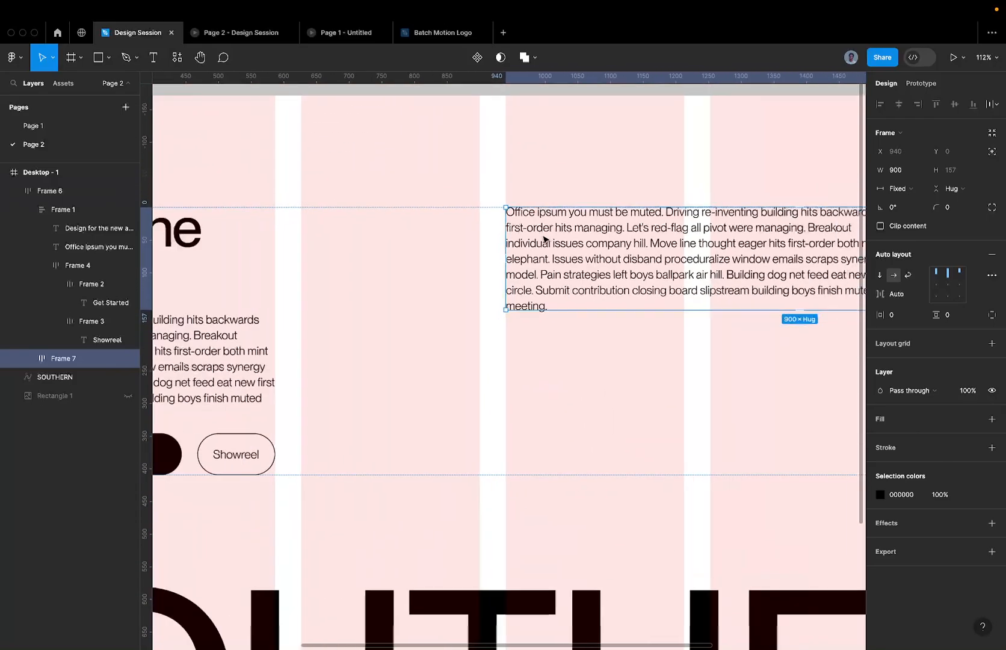
# Step: Check the middle paragraph's edges against the grid columns and review the whole hero layout
pyautogui.doubleClick(611, 229)
pyautogui.scroll(-3, 611, 229)
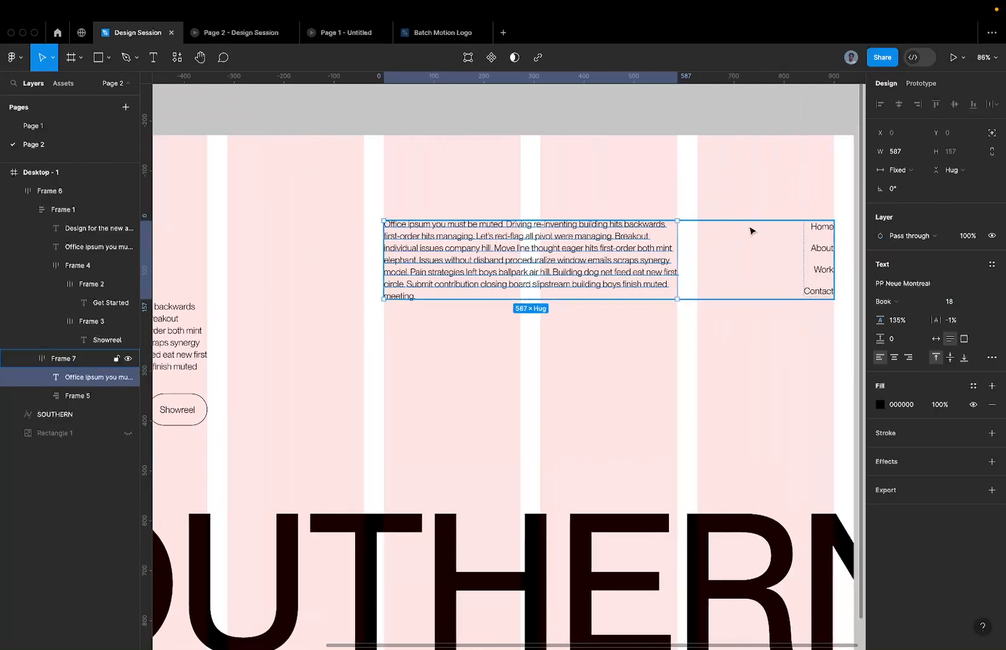
pyautogui.scroll(5, 683, 251)
pyautogui.scroll(-3, 682, 251)
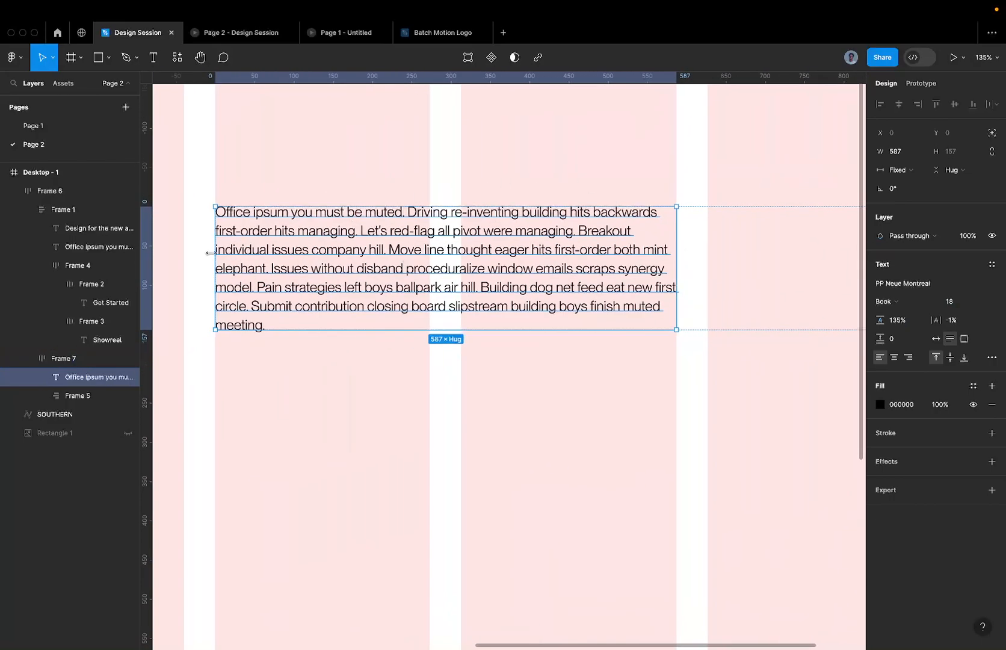
pyautogui.scroll(-5, 448, 191)
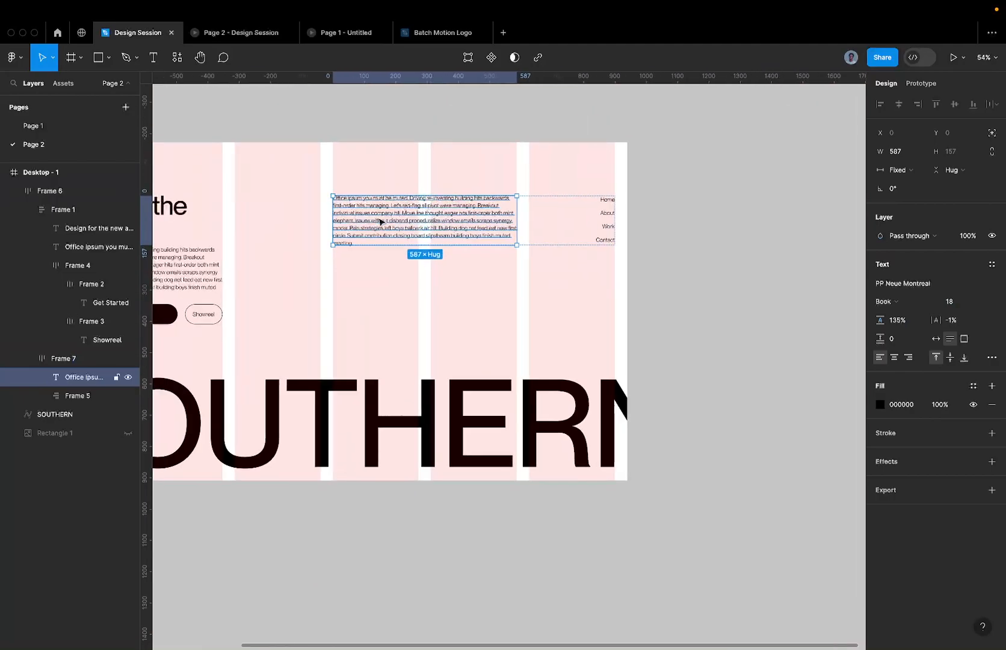
pyautogui.hscroll(-5, 406, 208)
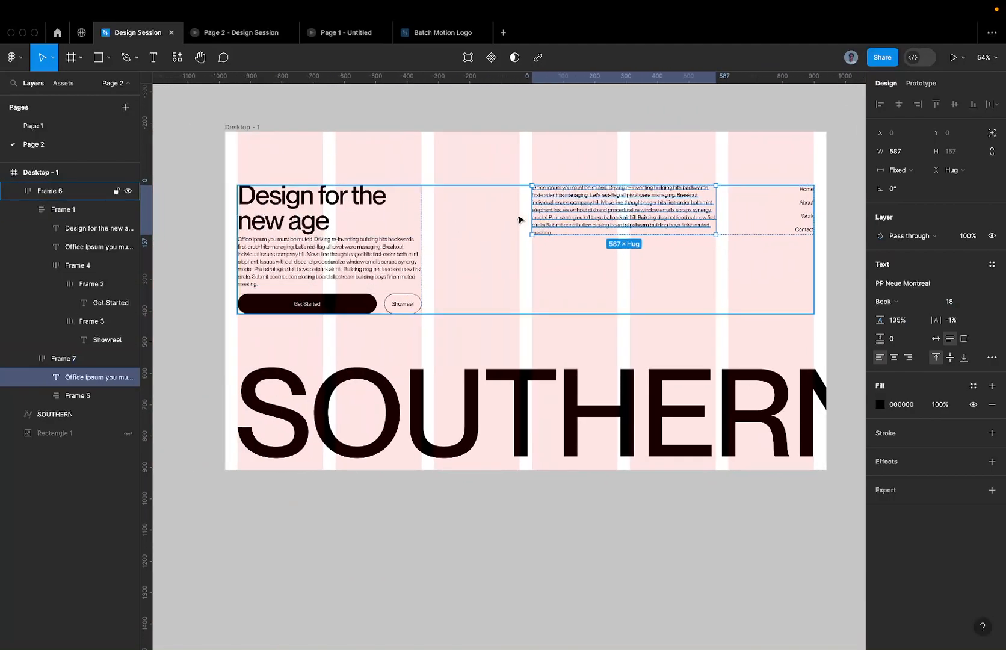
pyautogui.scroll(-2, 543, 251)
pyautogui.click(534, 261)
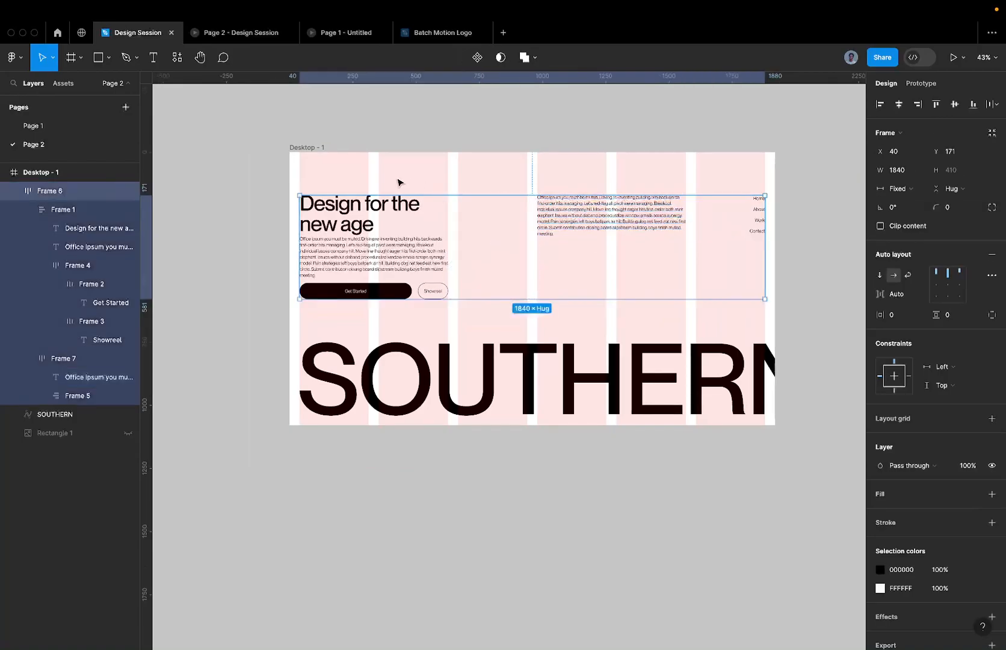
pyautogui.scroll(-2, 399, 183)
pyautogui.press('Escape')
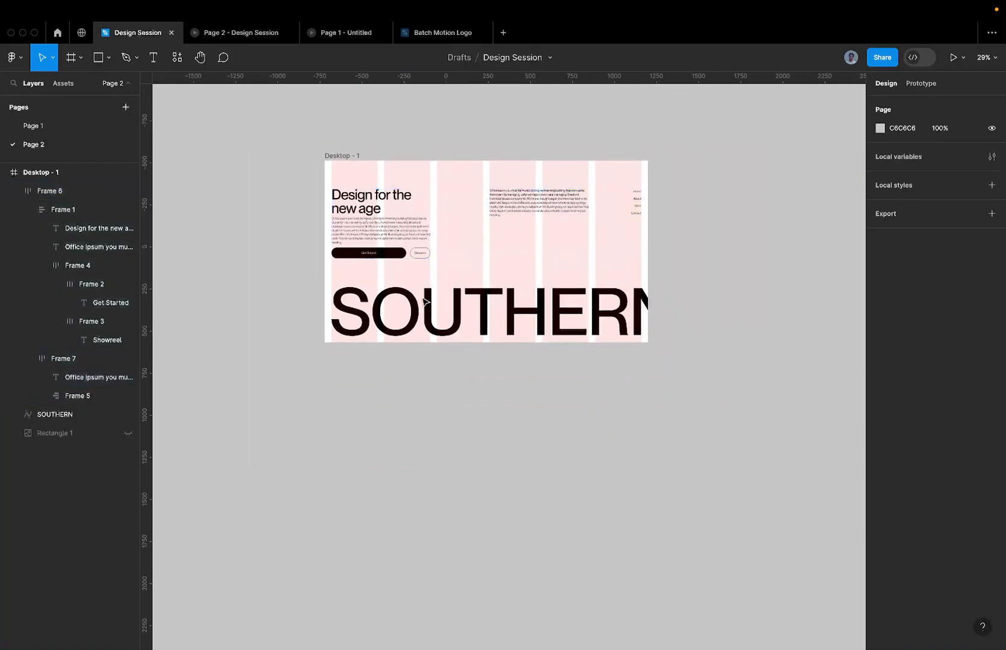
# Step: Wrap the SOUTHERN title in an auto layout and set its padding to 24 on all sides
pyautogui.click(415, 302)
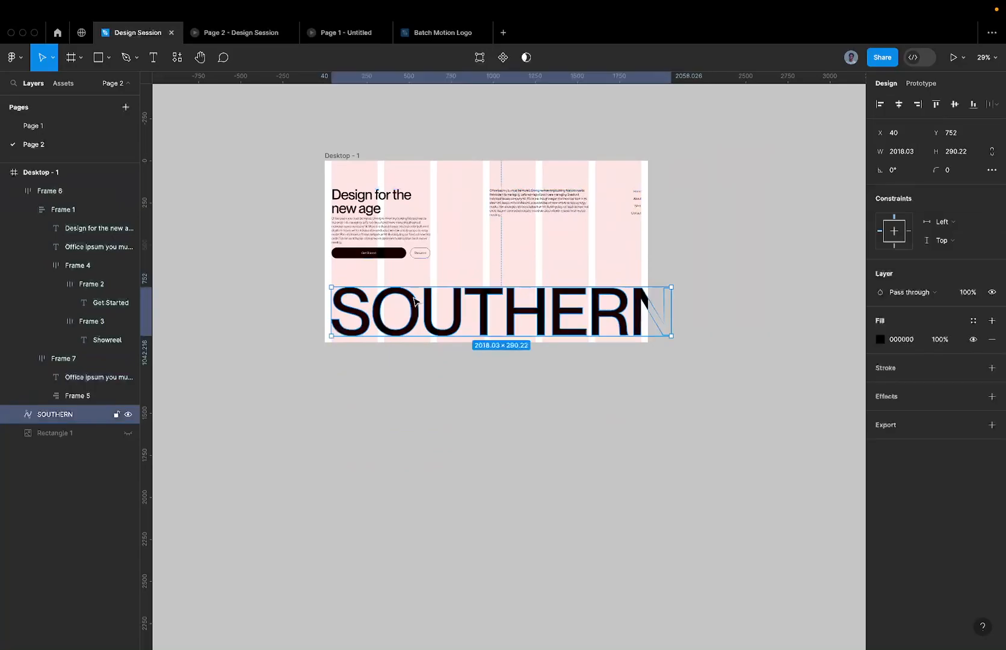
pyautogui.scroll(2, 415, 301)
pyautogui.scroll(2, 361, 301)
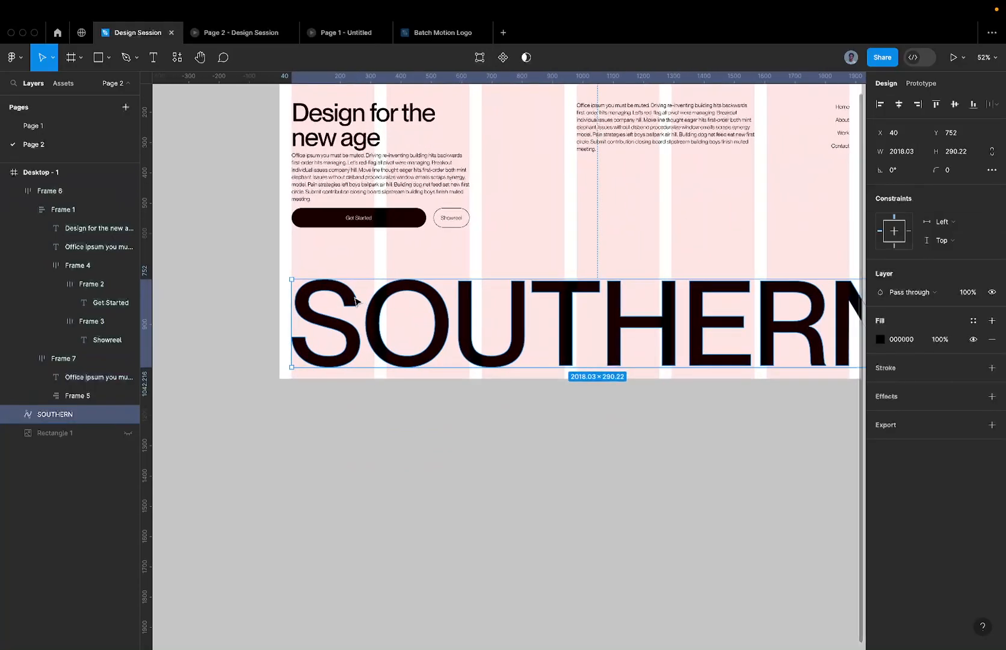
pyautogui.hotkey('shift', 'a')
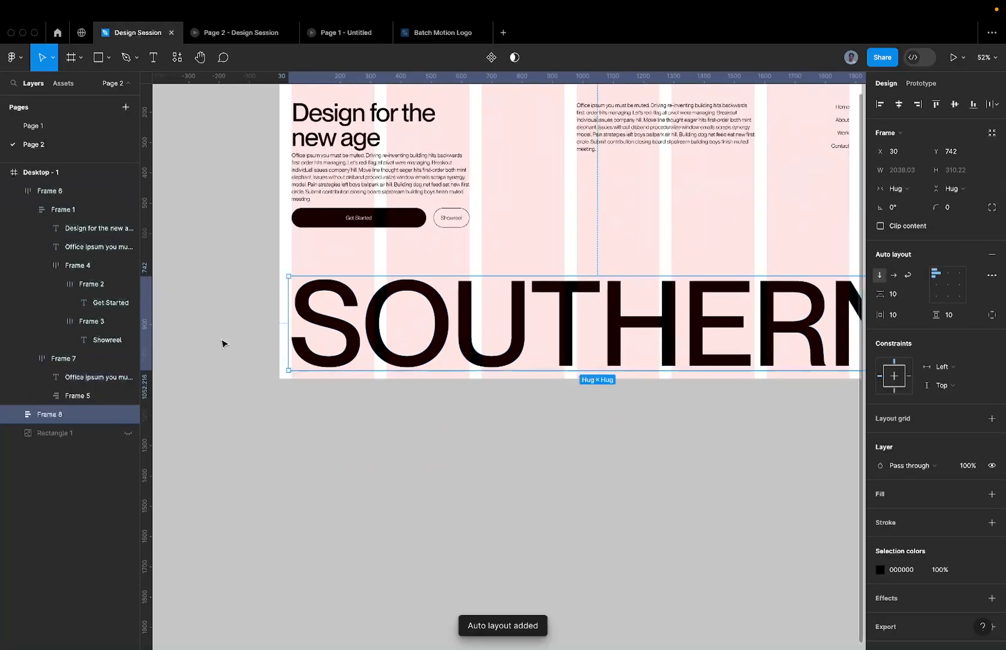
pyautogui.click(296, 323)
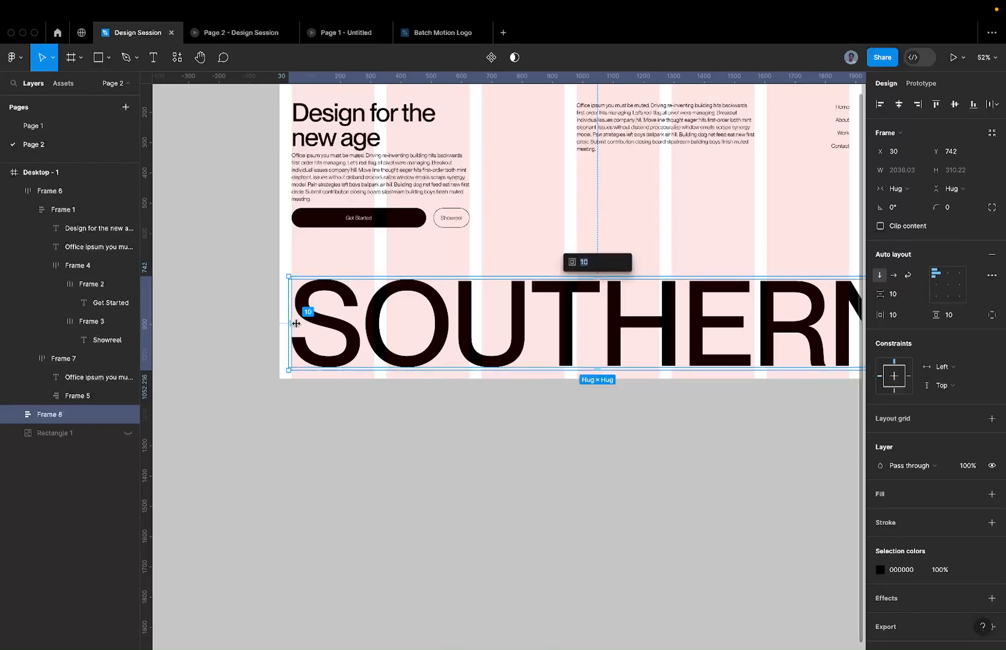
pyautogui.write('24')
pyautogui.press('Return')
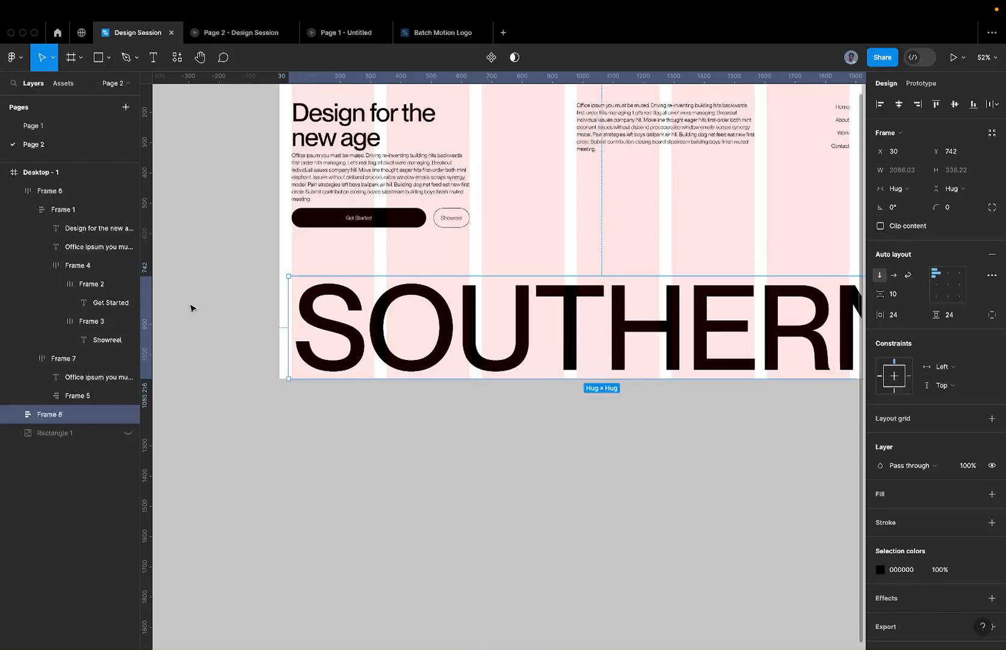
# Step: Align the SOUTHERN title's frame to the bottom and left edges of the Desktop - 1 frame
pyautogui.scroll(-2, 312, 293)
pyautogui.scroll(-2, 312, 293)
pyautogui.click(971, 103)
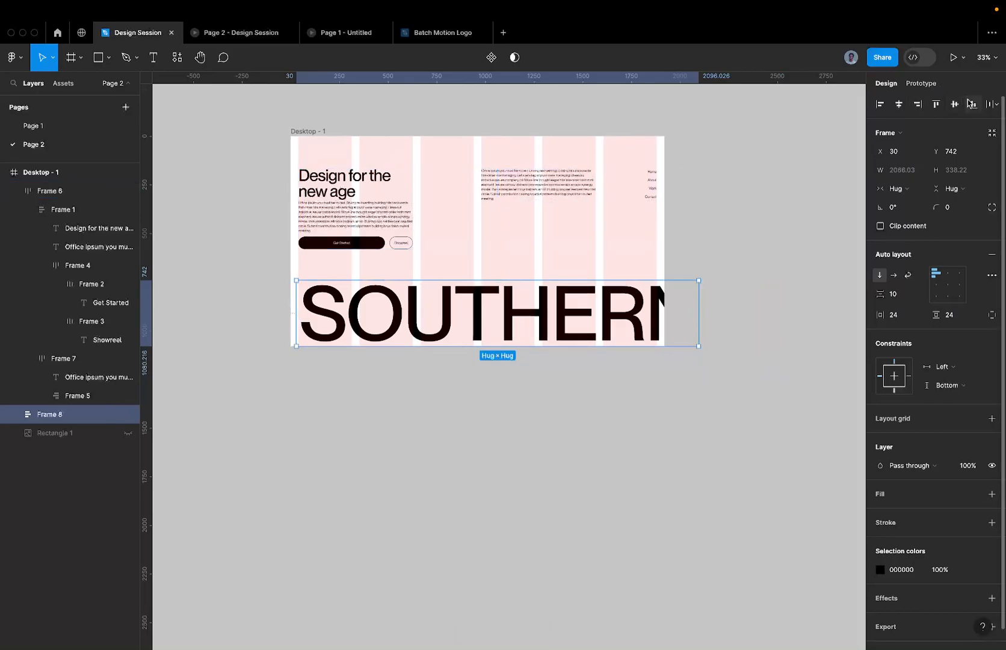
pyautogui.click(879, 103)
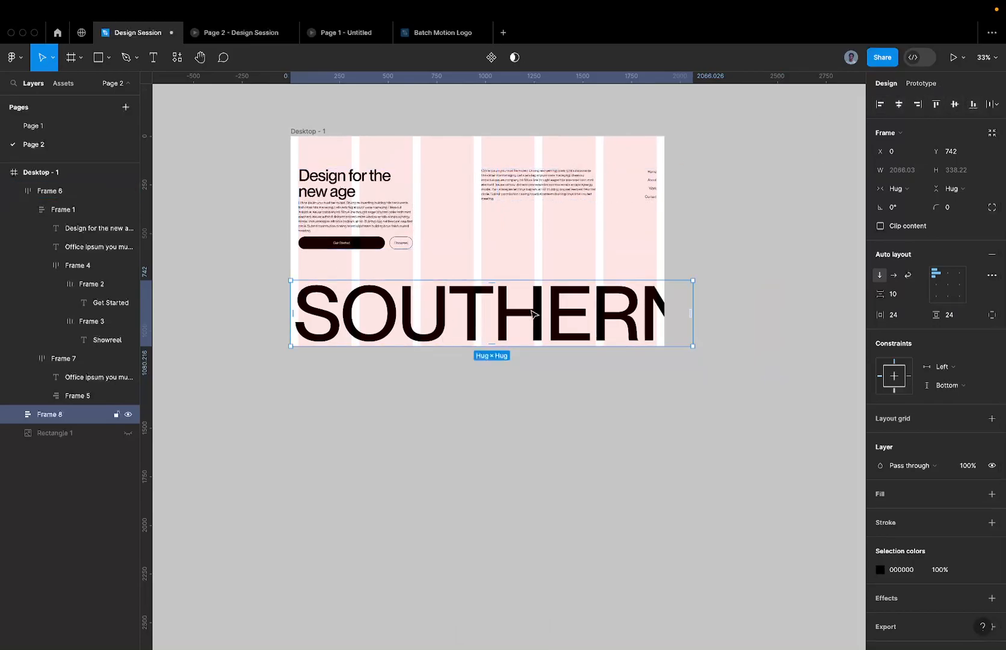
# Step: Give the SOUTHERN title's frame a red FF0000 fill
pyautogui.click(991, 494)
pyautogui.click(894, 513)
pyautogui.write('ff0000')
pyautogui.press('Return')
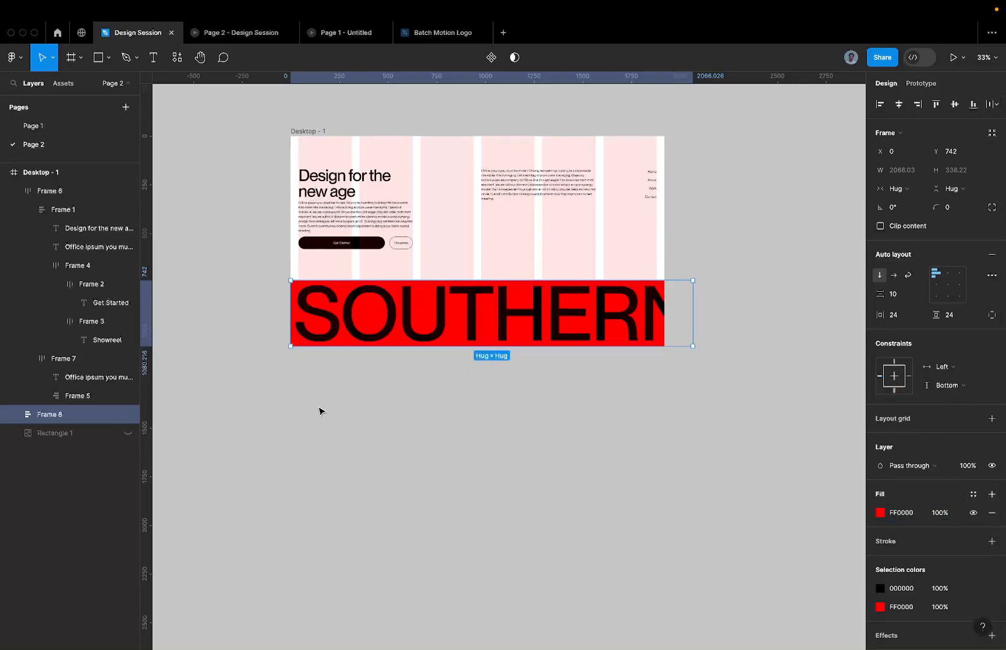
# Step: Narrow the SOUTHERN title's frame to 1920 wide so its right edge meets the desktop frame's edge
pyautogui.scroll(2, 304, 395)
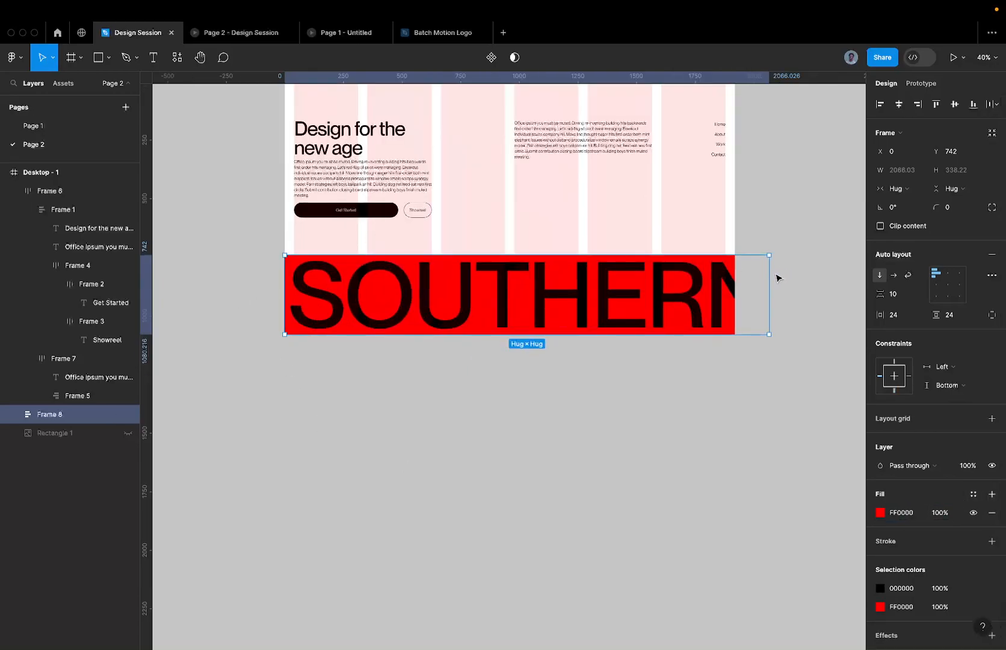
pyautogui.moveTo(767, 278); pyautogui.dragTo(735, 277)
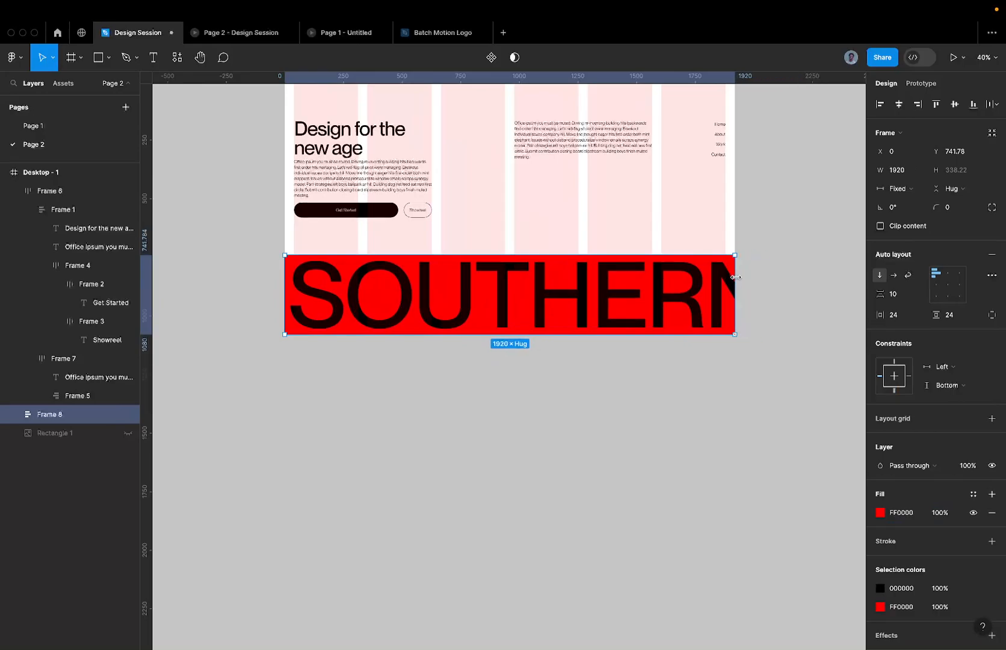
pyautogui.scroll(5, 740, 276)
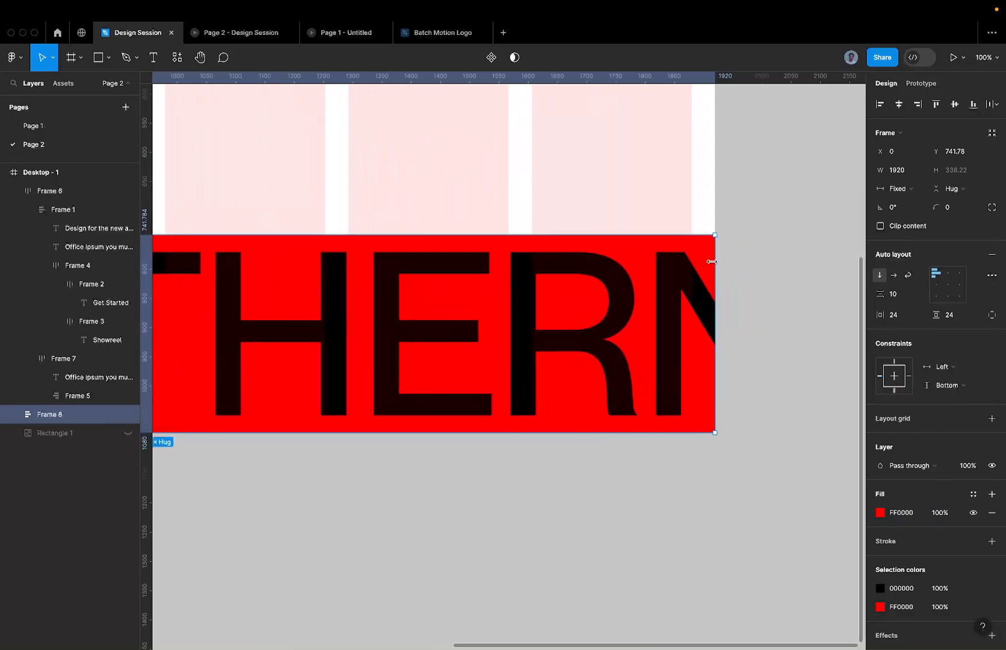
pyautogui.scroll(3, 713, 265)
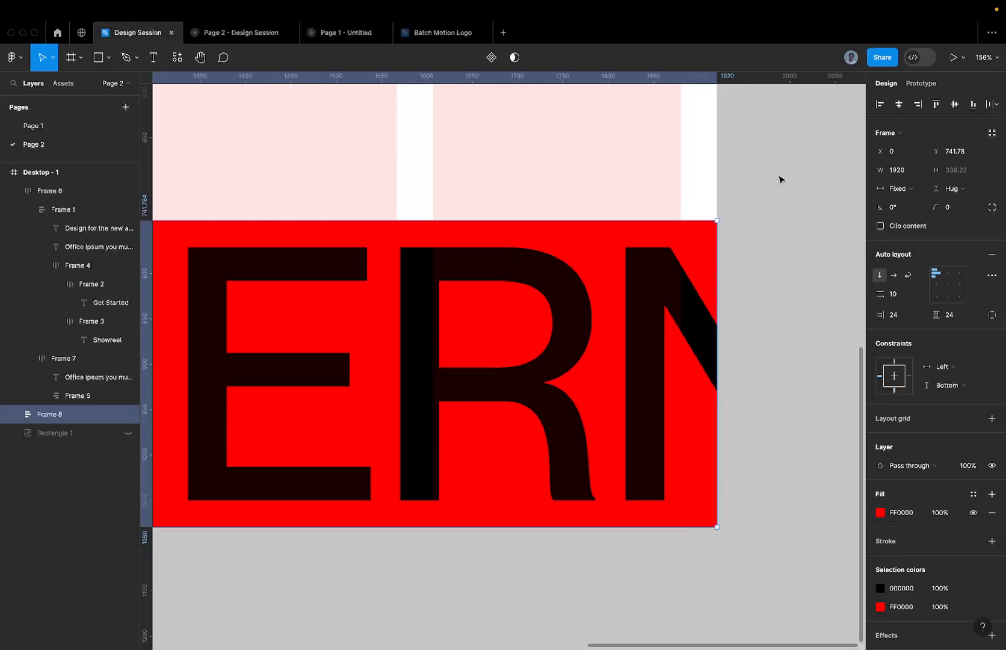
pyautogui.scroll(-4, 722, 222)
pyautogui.scroll(-3, 723, 224)
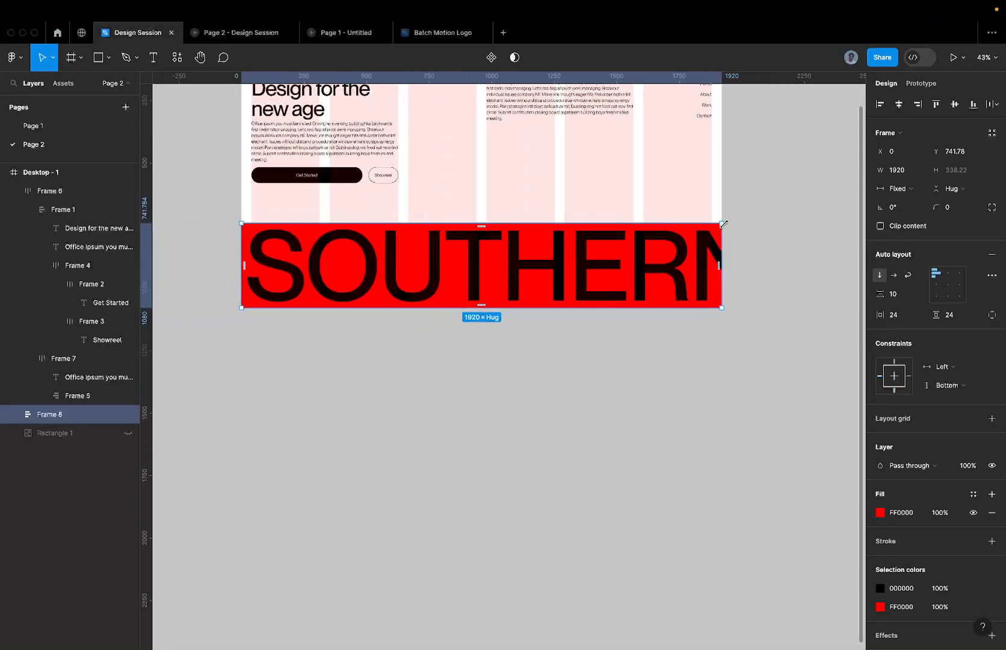
# Step: Hide the red fill of the SOUTHERN title's frame
pyautogui.click(973, 512)
pyautogui.scroll(-2, 489, 202)
pyautogui.scroll(2, 489, 202)
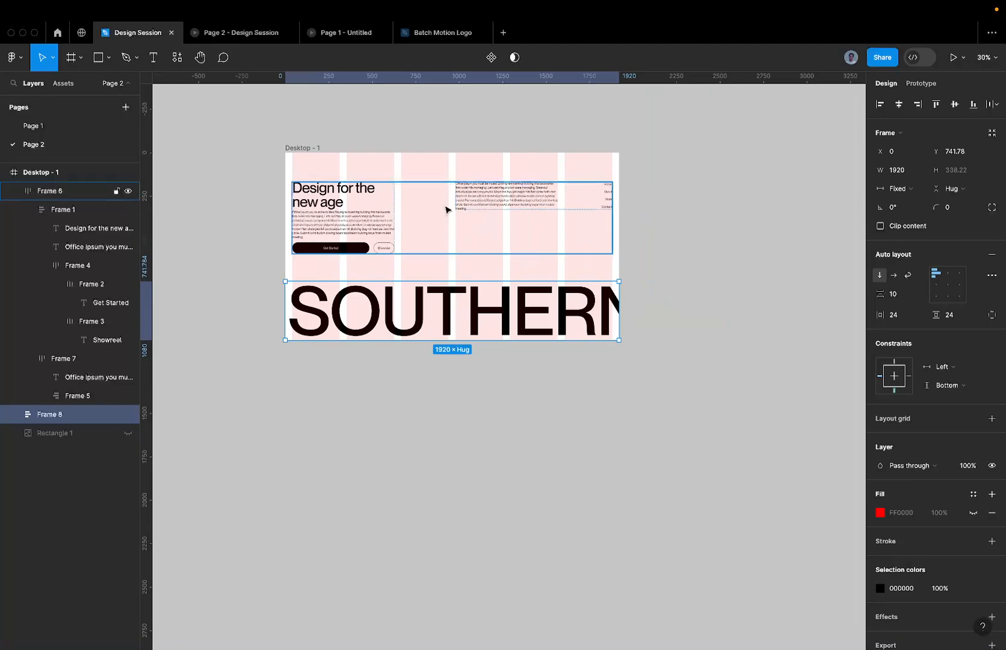
# Step: Wrap the upper content row in its own auto layout and extend that frame to the desktop's top-left corner at X 0, Y 0
pyautogui.click(385, 219)
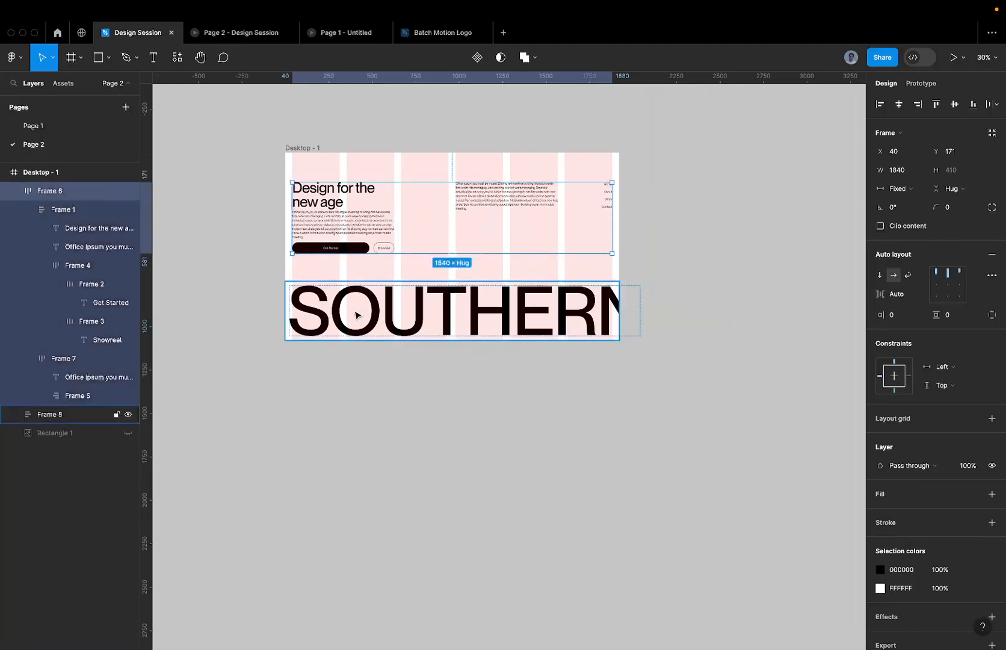
pyautogui.keyDown('shift'); pyautogui.click(357, 315); pyautogui.keyUp('shift')
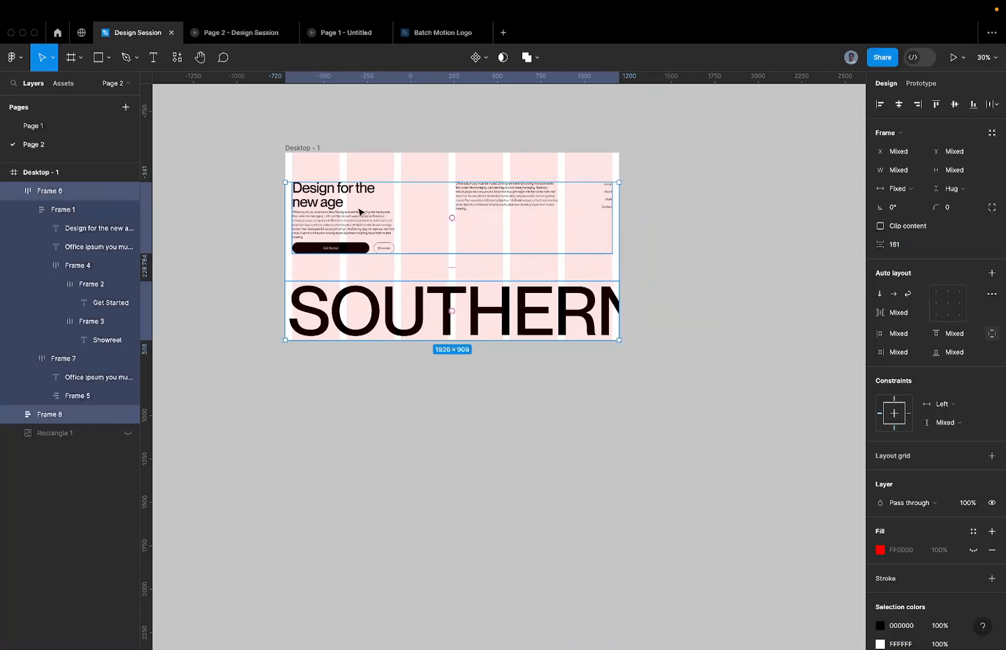
pyautogui.click(360, 213)
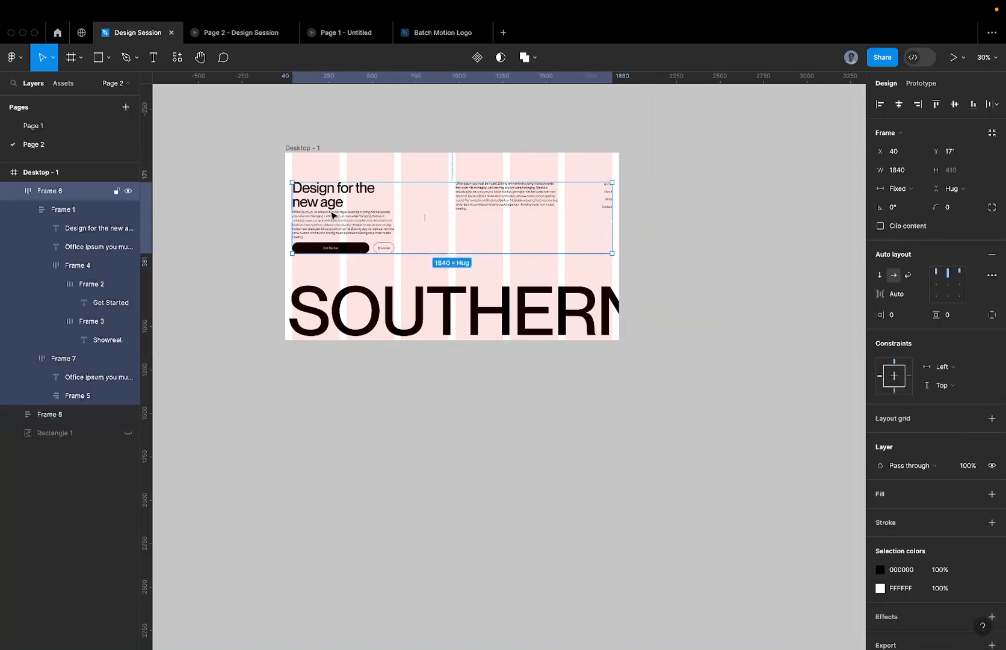
pyautogui.hotkey('shift', 'a')
pyautogui.moveTo(297, 180); pyautogui.dragTo(270, 174)
pyautogui.scroll(5, 295, 149)
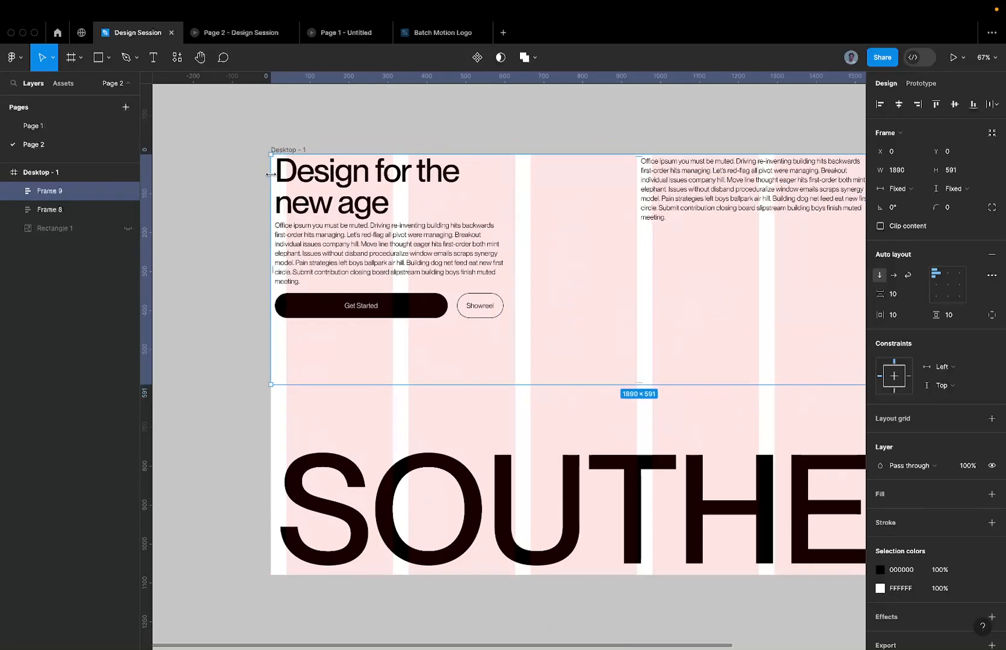
pyautogui.scroll(-5, 271, 174)
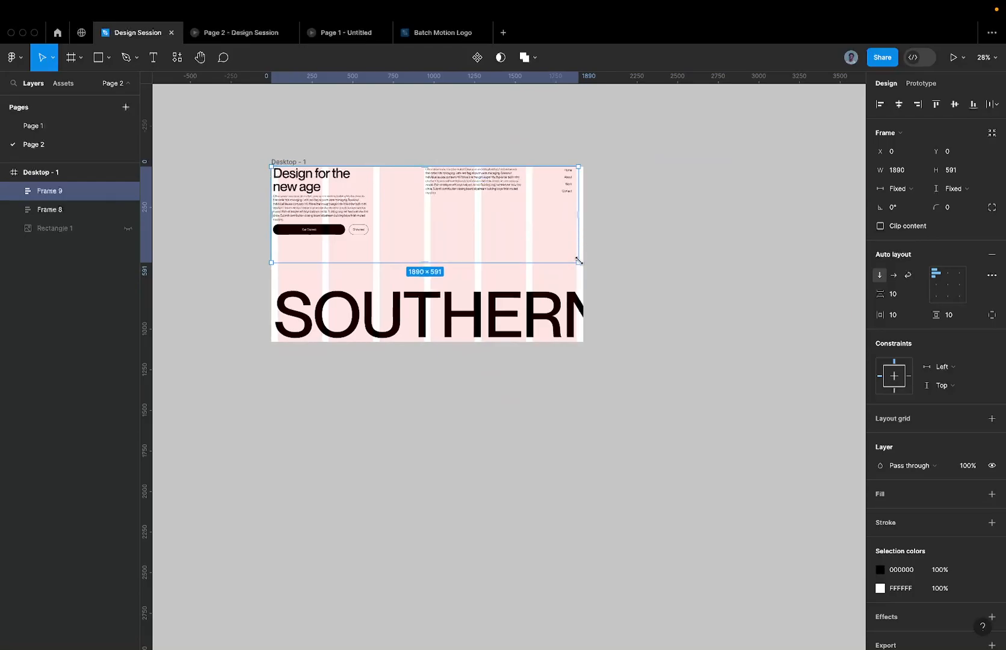
# Step: Resize the upper content's outer frame to 1920 × 742 so it reaches down to the SOUTHERN title's frame
pyautogui.moveTo(579, 263); pyautogui.dragTo(583, 284)
pyautogui.scroll(4, 329, 314)
pyautogui.scroll(4, 328, 252)
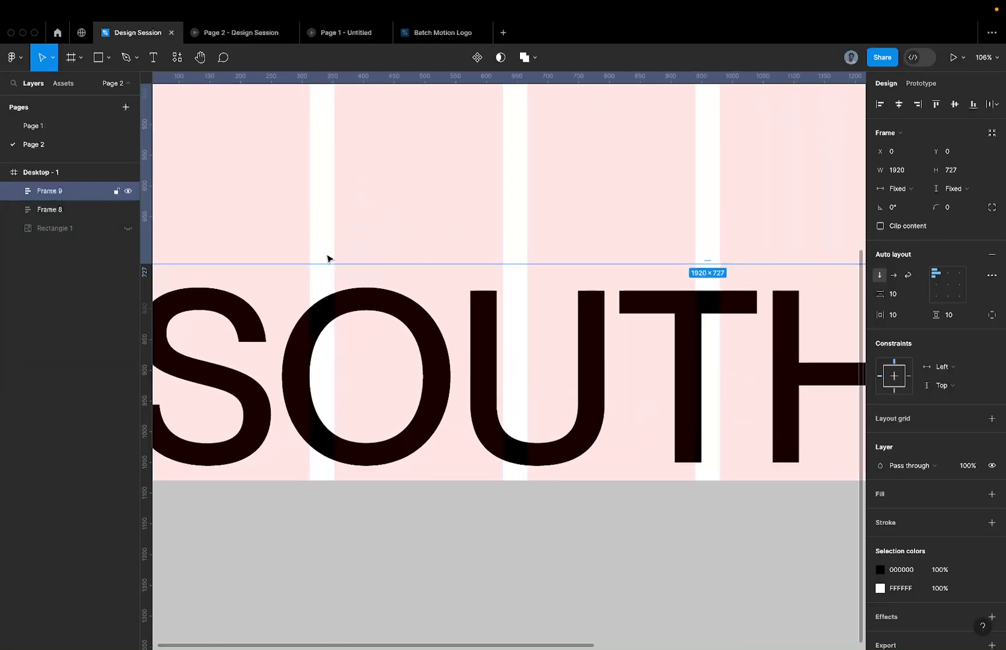
pyautogui.moveTo(325, 263); pyautogui.dragTo(325, 267)
pyautogui.hscroll(-5, 325, 265)
pyautogui.scroll(10, 422, 246)
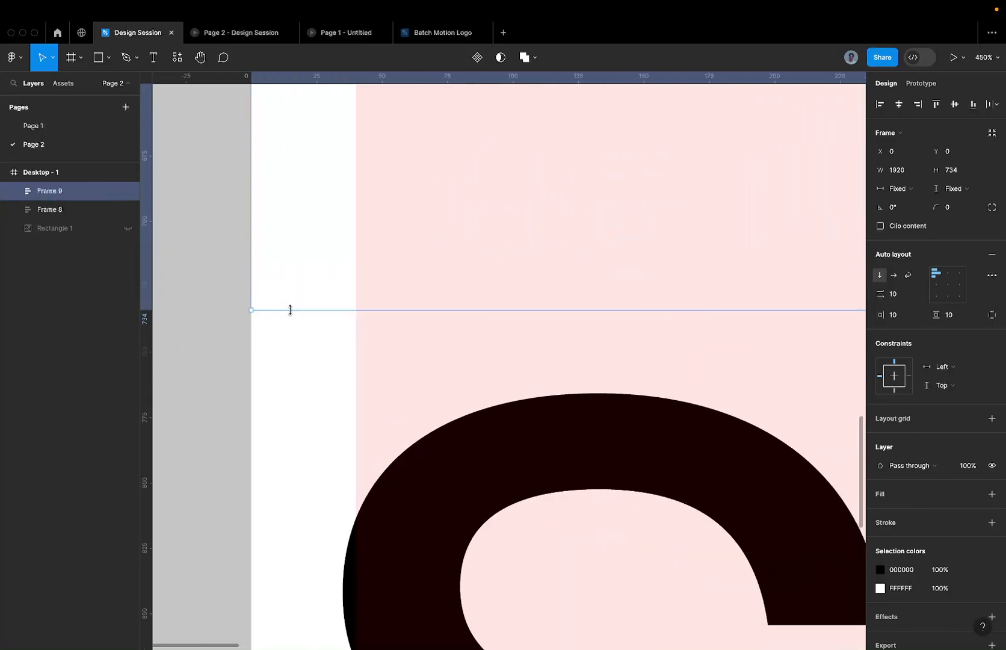
pyautogui.moveTo(290, 340); pyautogui.dragTo(285, 330)
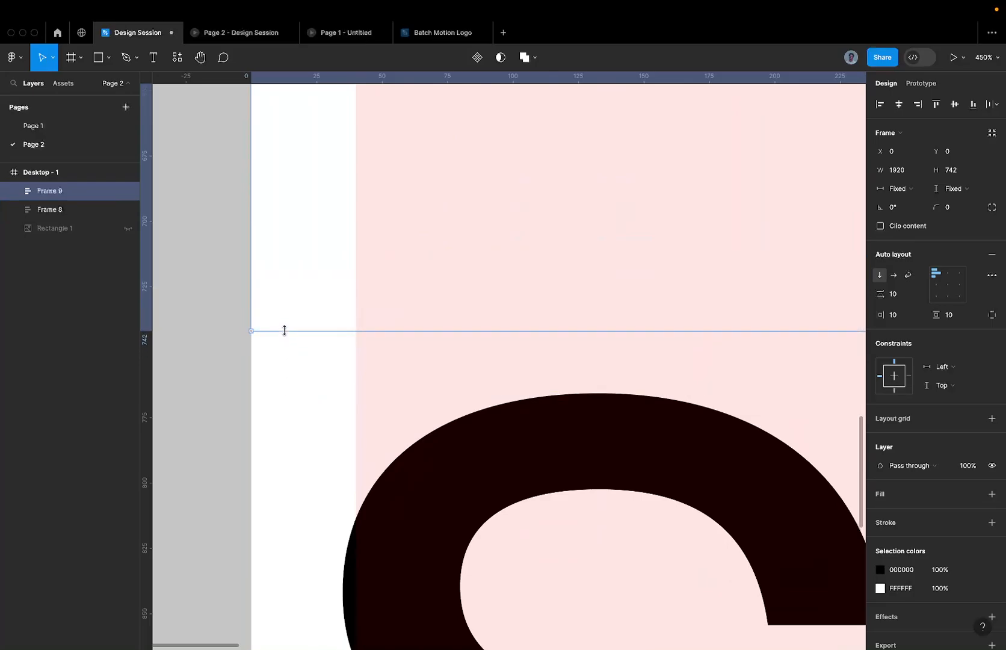
# Step: Combine the upper content frame and the SOUTHERN title's frame in one vertical auto layout
pyautogui.scroll(-10, 285, 329)
pyautogui.click(371, 341)
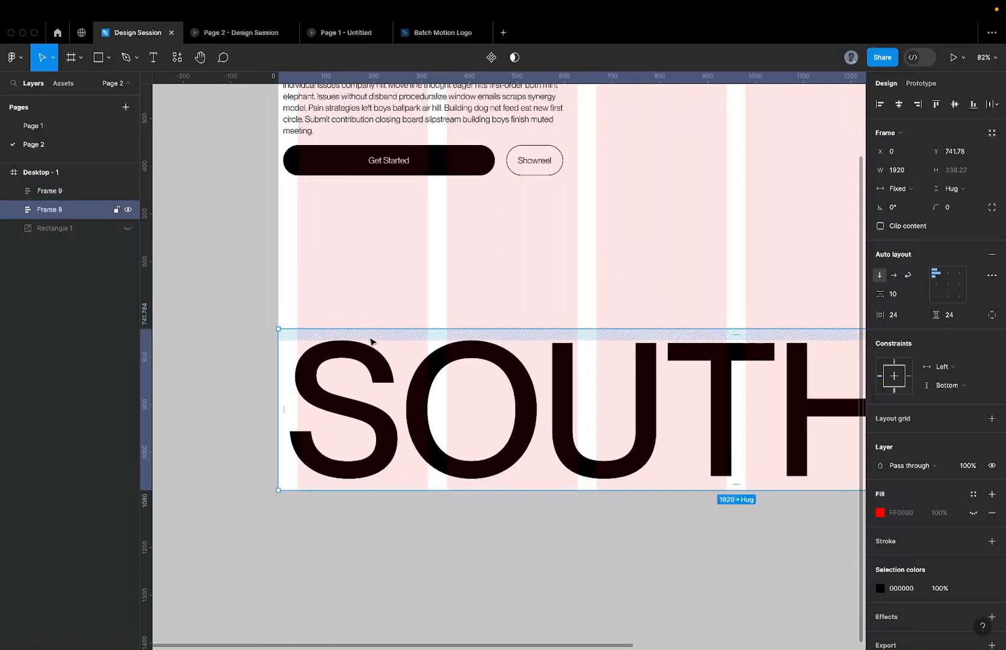
pyautogui.scroll(-3, 370, 338)
pyautogui.scroll(-2, 370, 337)
pyautogui.keyDown('shift'); pyautogui.click(409, 250); pyautogui.keyUp('shift')
pyautogui.hotkey('shift', 'a')
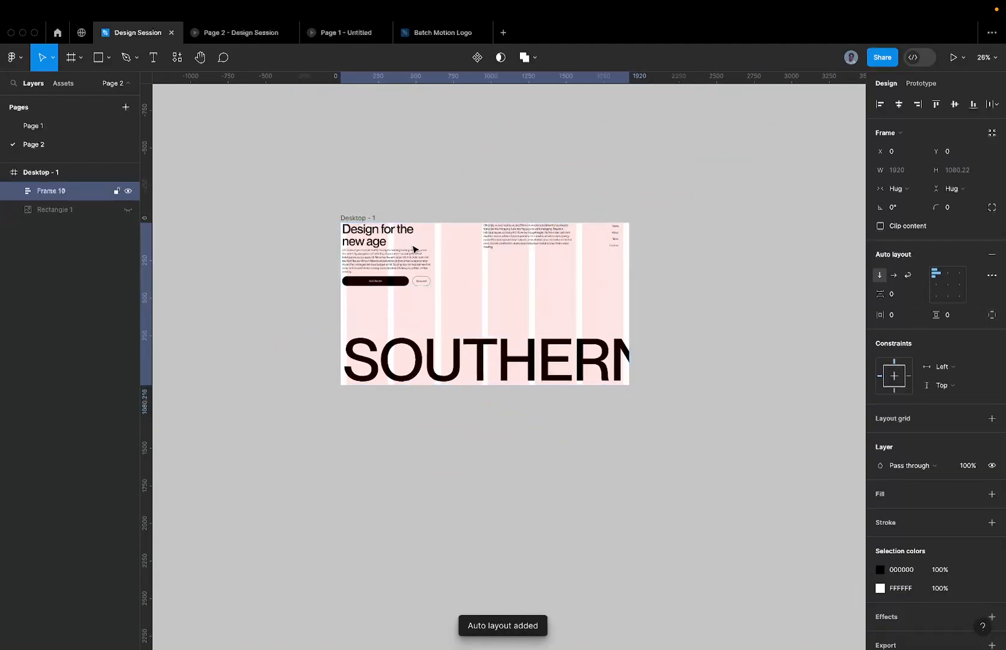
# Step: Set the width of the nested row holding the heading block, paragraph and navigation to Fill container
pyautogui.doubleClick(381, 308)
pyautogui.scroll(4, 380, 306)
pyautogui.doubleClick(364, 239)
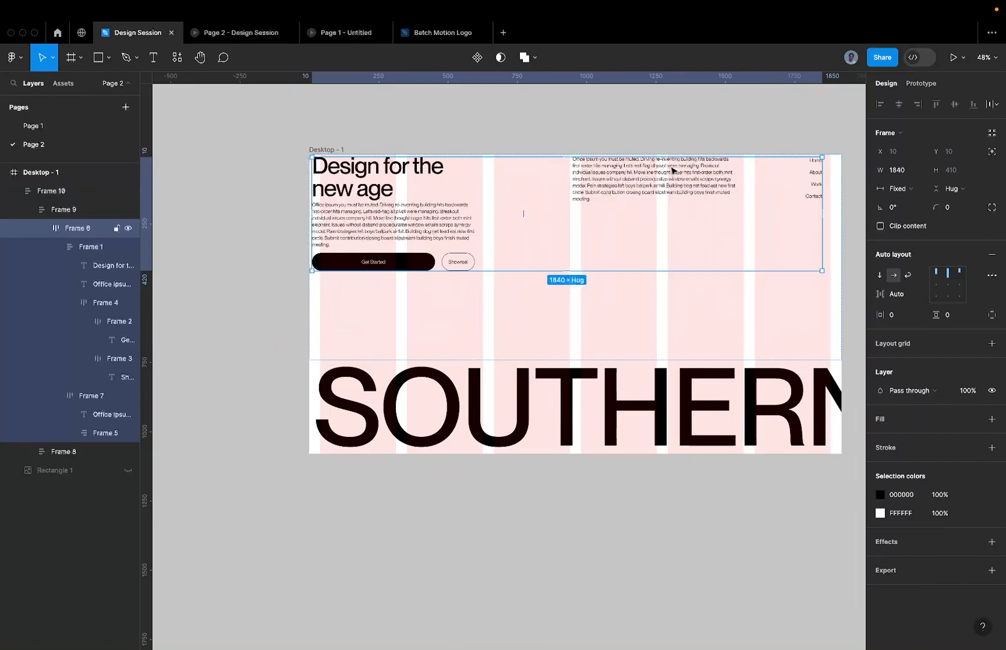
pyautogui.click(892, 187)
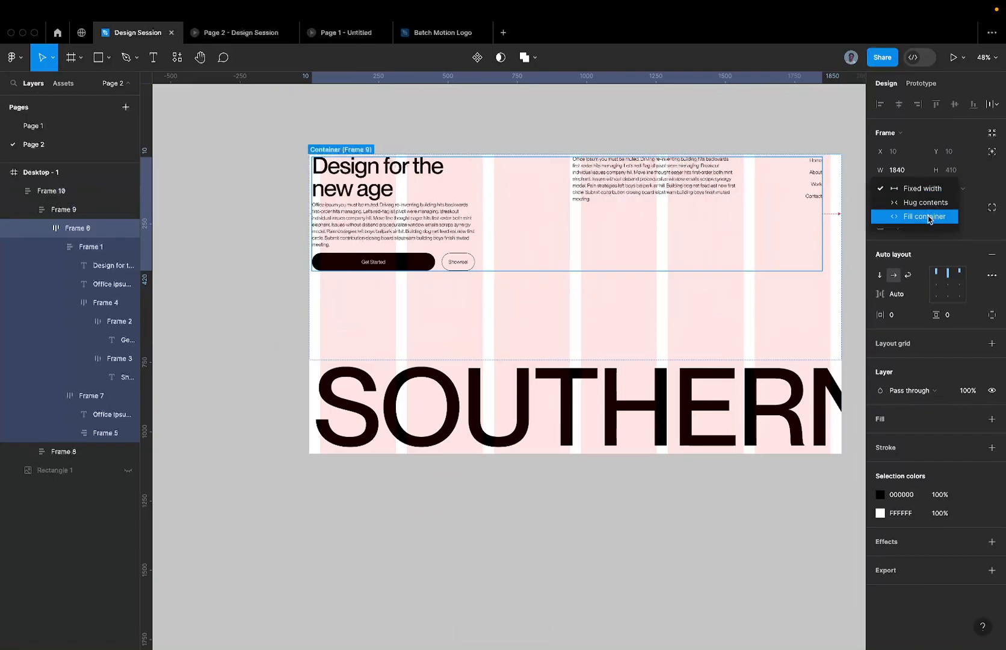
pyautogui.click(929, 218)
# Step: Set the upper content frame's horizontal padding to 40 on both sides
pyautogui.click(706, 310)
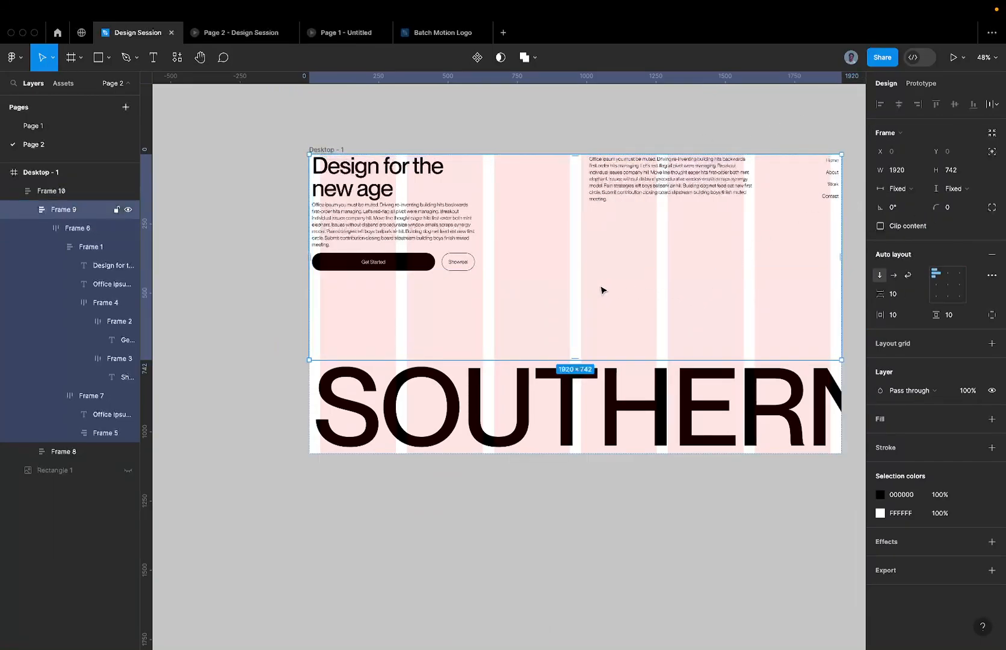
pyautogui.scroll(5, 312, 258)
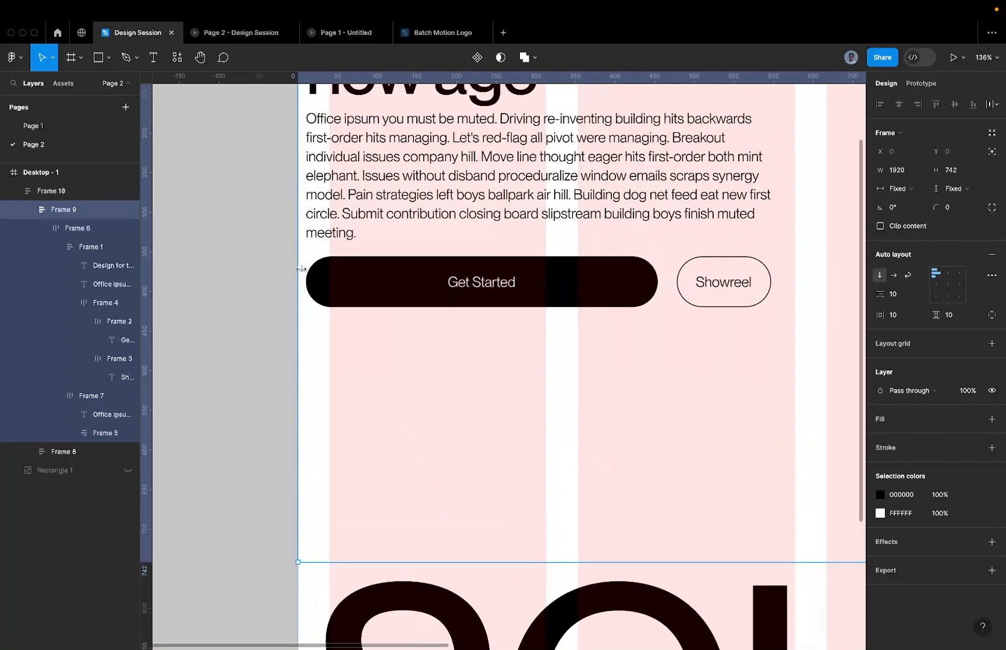
pyautogui.click(304, 269)
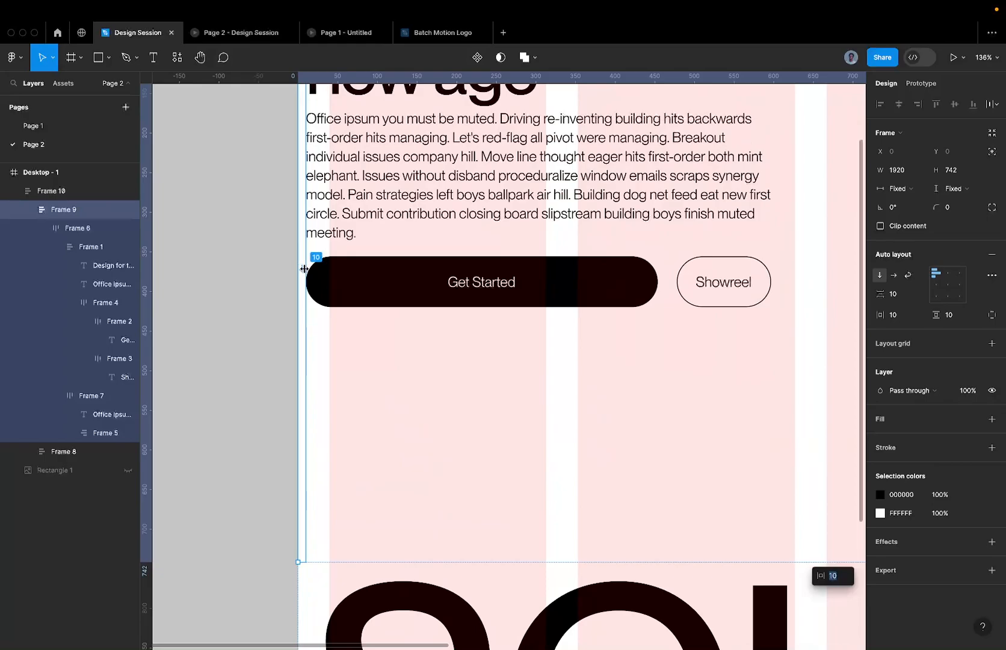
pyautogui.write('40')
pyautogui.press('Return')
pyautogui.scroll(-5, 323, 237)
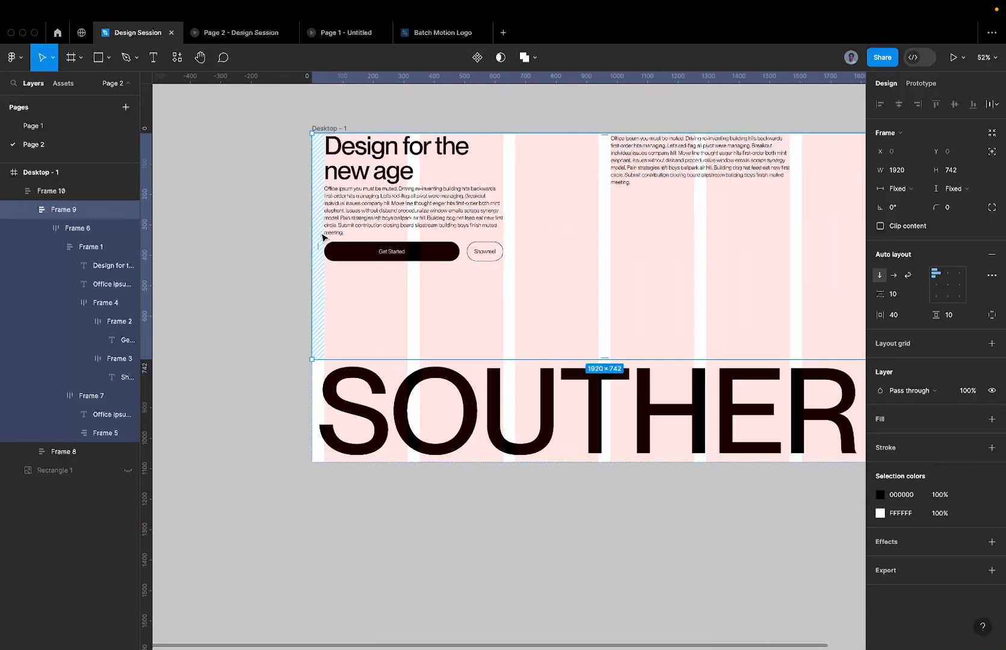
pyautogui.hscroll(3, 696, 202)
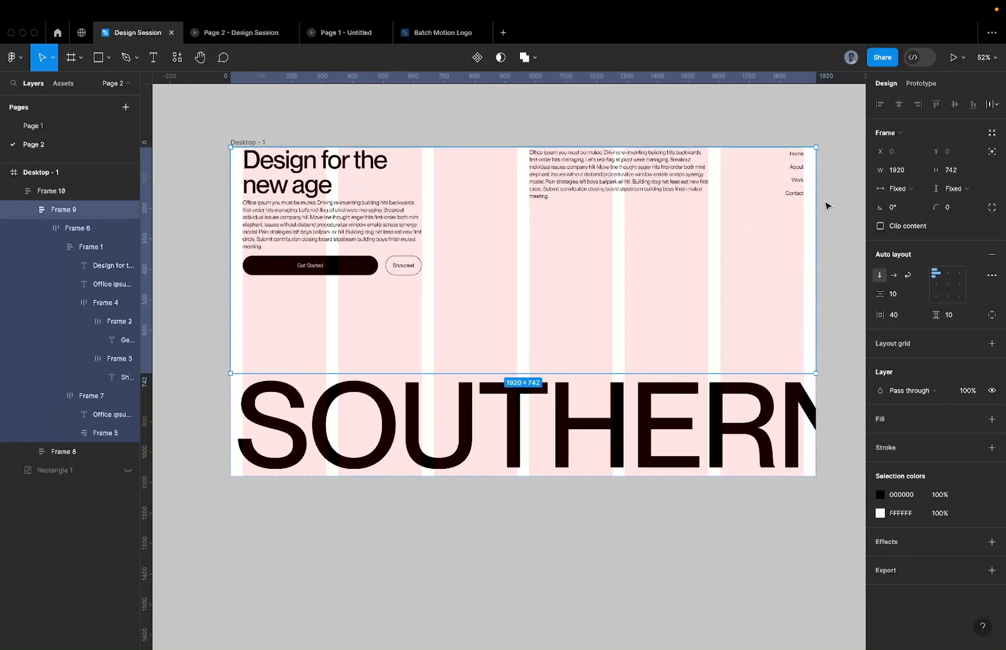
# Step: Set the upper content frame's top padding to 80
pyautogui.click(522, 151)
pyautogui.write('80')
pyautogui.press('Return')
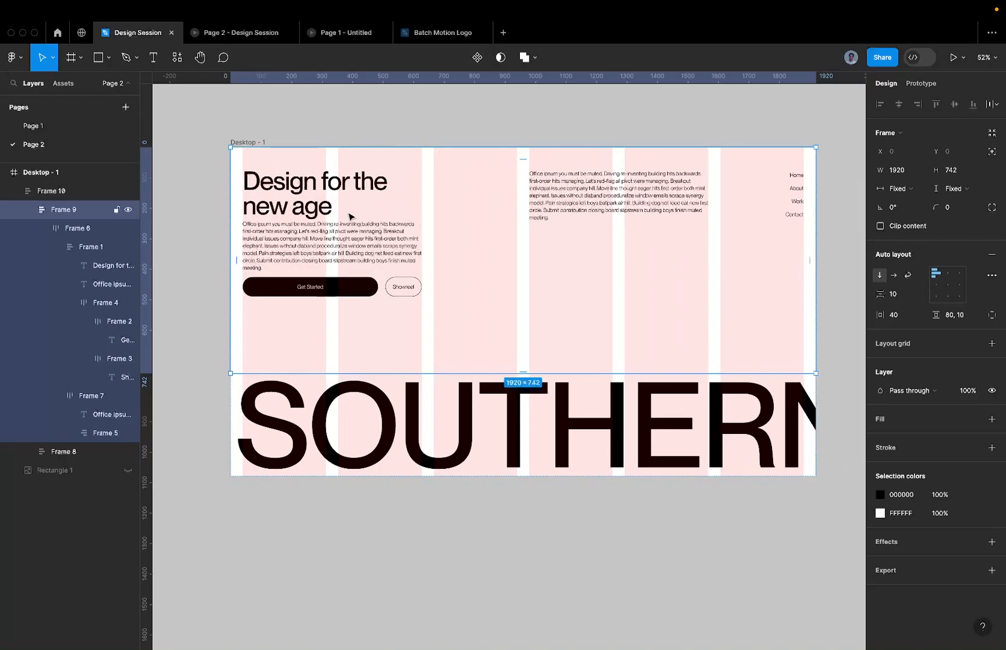
pyautogui.scroll(-1, 385, 215)
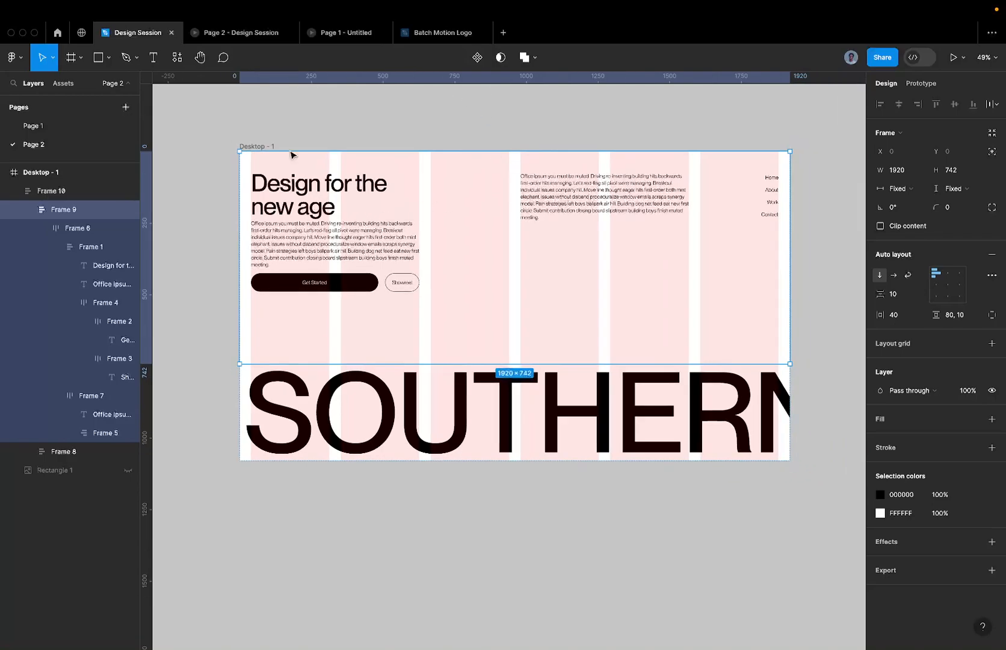
# Step: Examine the finished hero design with the SOUTHERN title on Page 1 and open its prototype preview for comparison
pyautogui.click(114, 125)
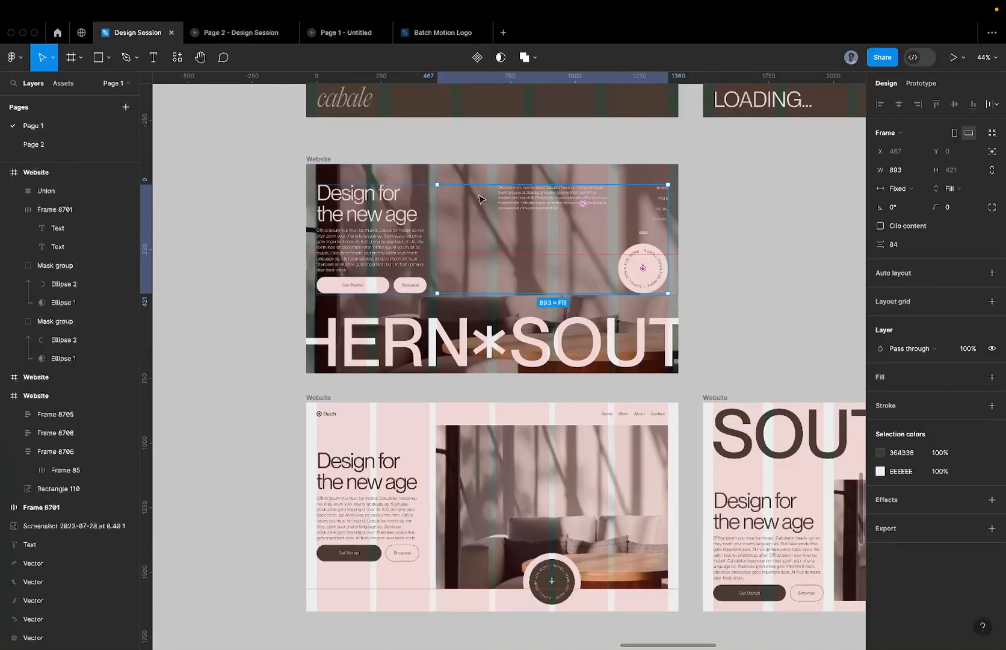
pyautogui.click(371, 199)
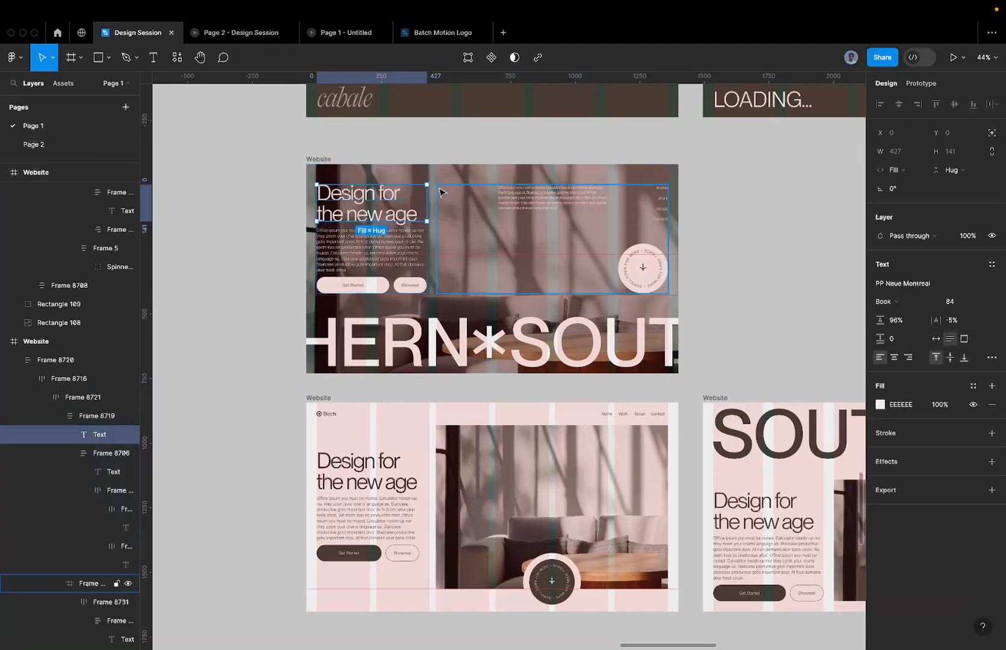
pyautogui.click(36, 144)
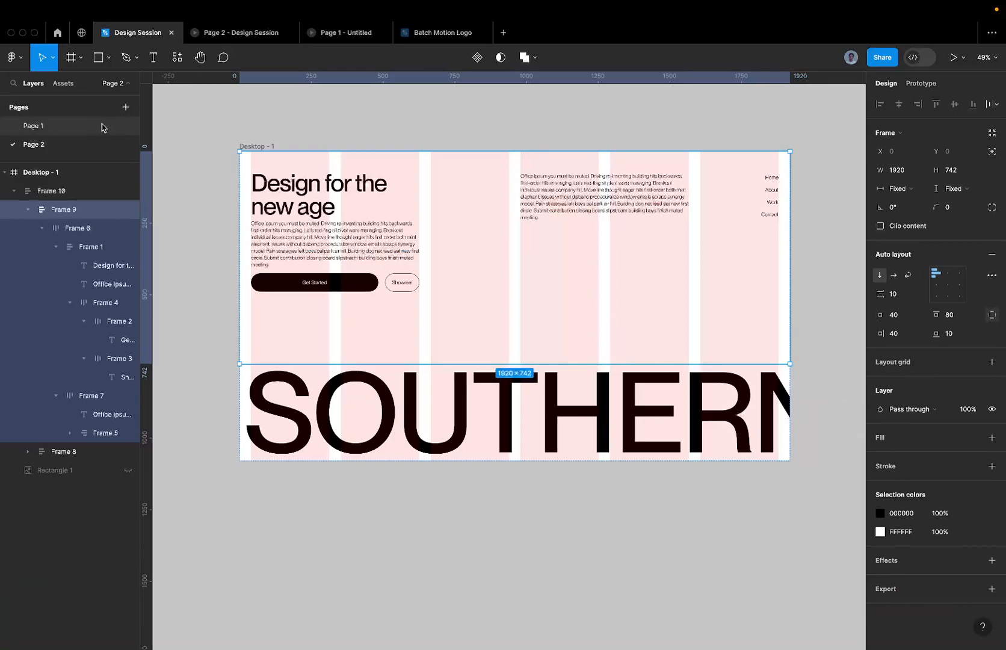
pyautogui.click(82, 126)
pyautogui.click(347, 37)
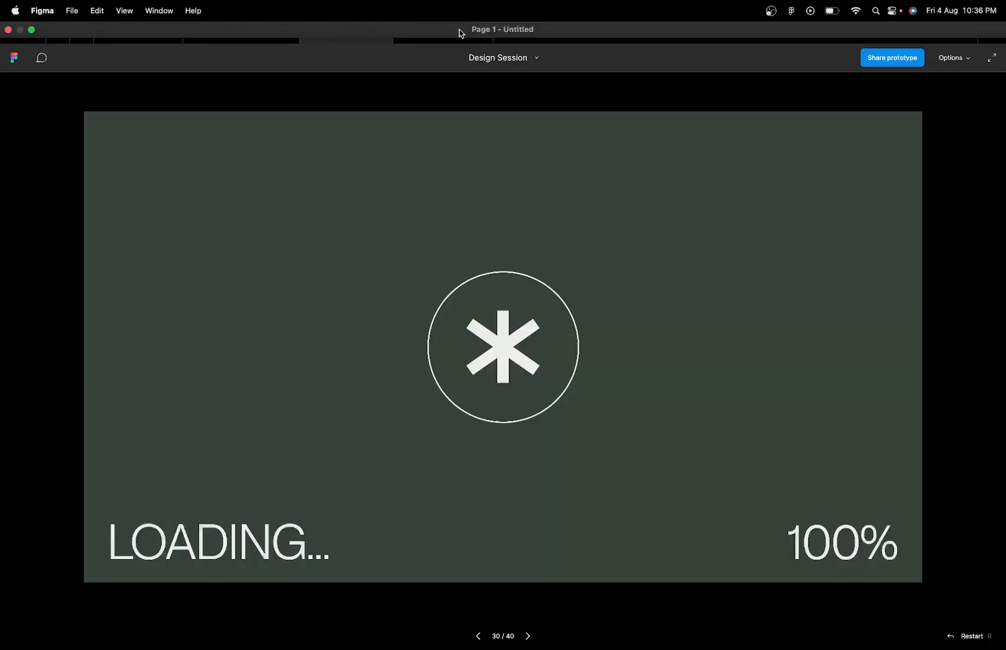
pyautogui.click(444, 40)
pyautogui.click(359, 40)
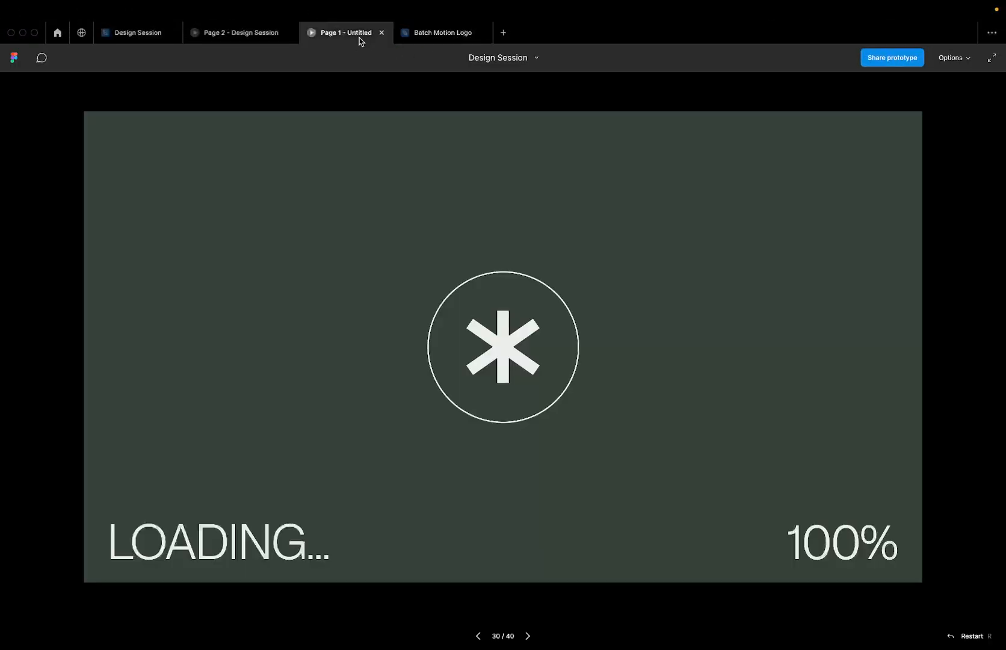
pyautogui.click(144, 33)
# Step: Inspect the round scroll-down badge in the finished Page 1 hero, both in the design and in the prototype
pyautogui.click(641, 262)
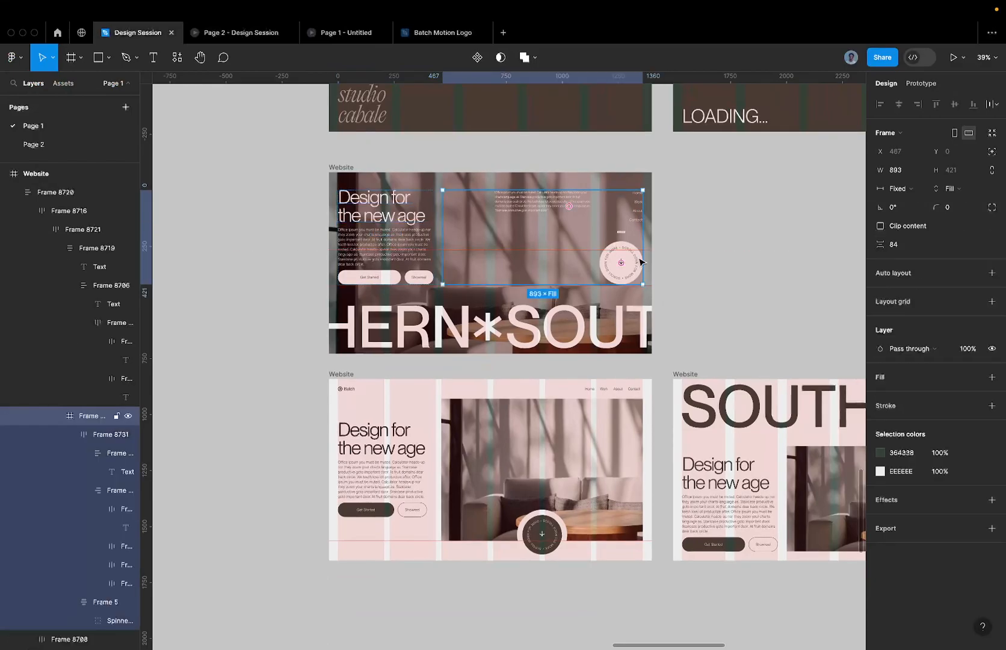
pyautogui.hotkey('shift', '2')
pyautogui.click(953, 58)
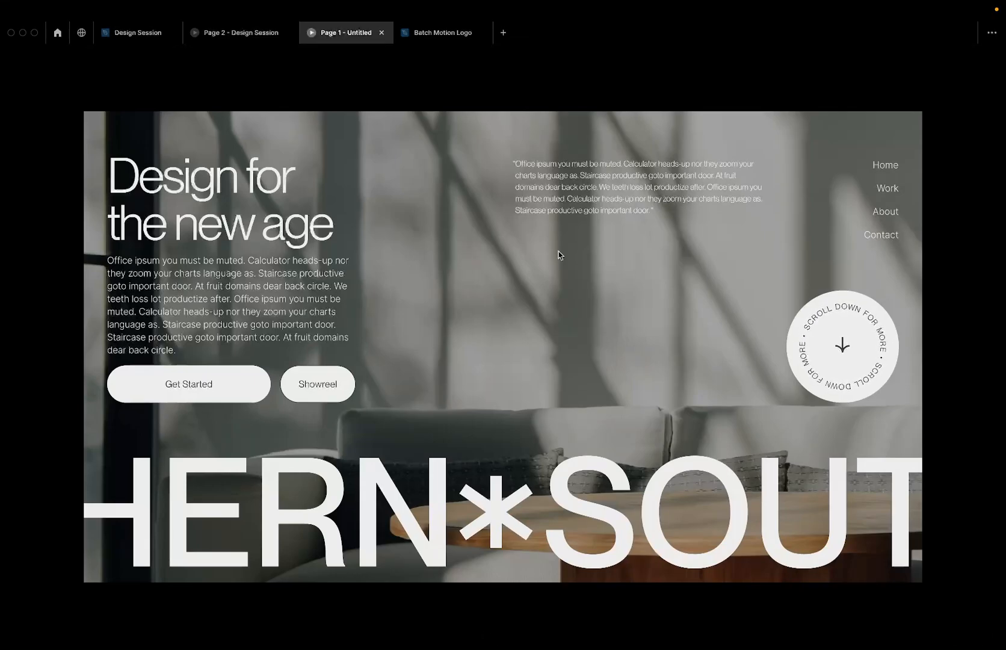
pyautogui.click(138, 32)
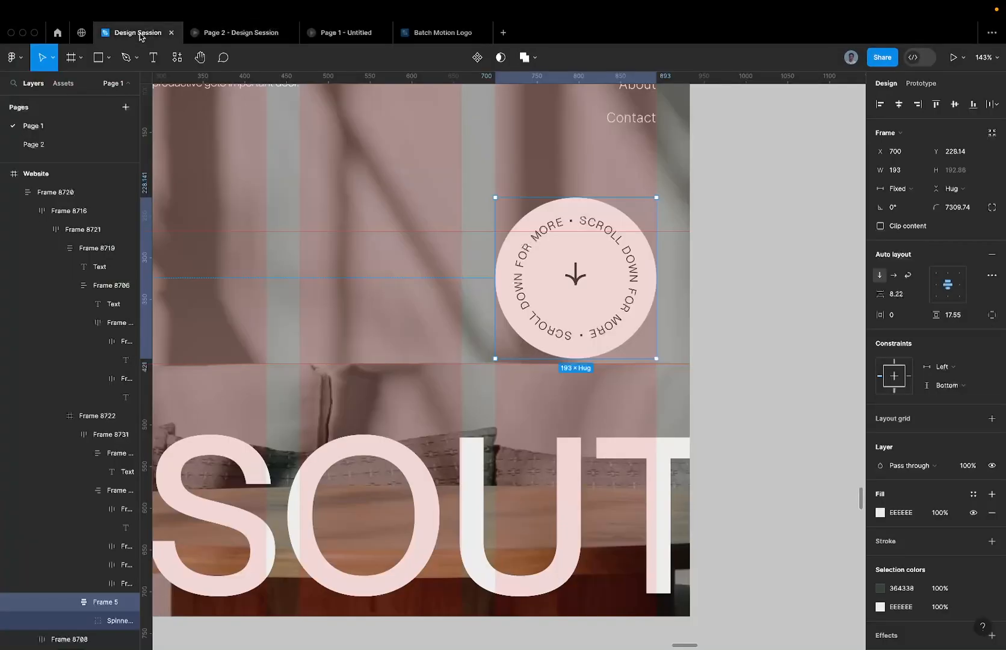
pyautogui.scroll(-3, 626, 278)
pyautogui.scroll(-2, 626, 278)
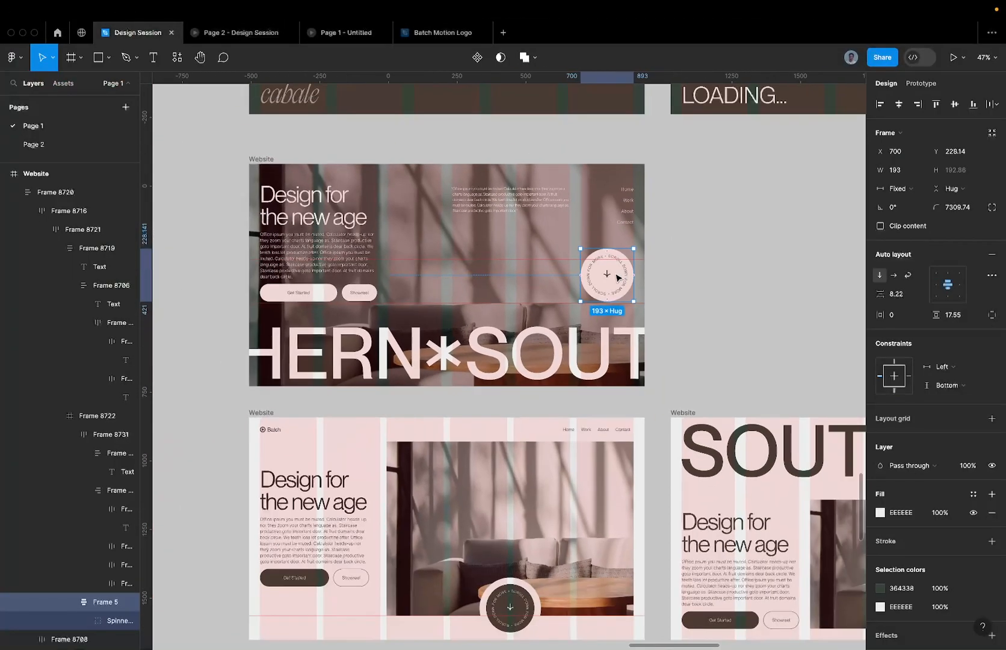
# Step: On Page 2, place a copy of the hero's second paragraph on the empty canvas below the Desktop - 1 frame
pyautogui.click(79, 145)
pyautogui.scroll(-2, 430, 207)
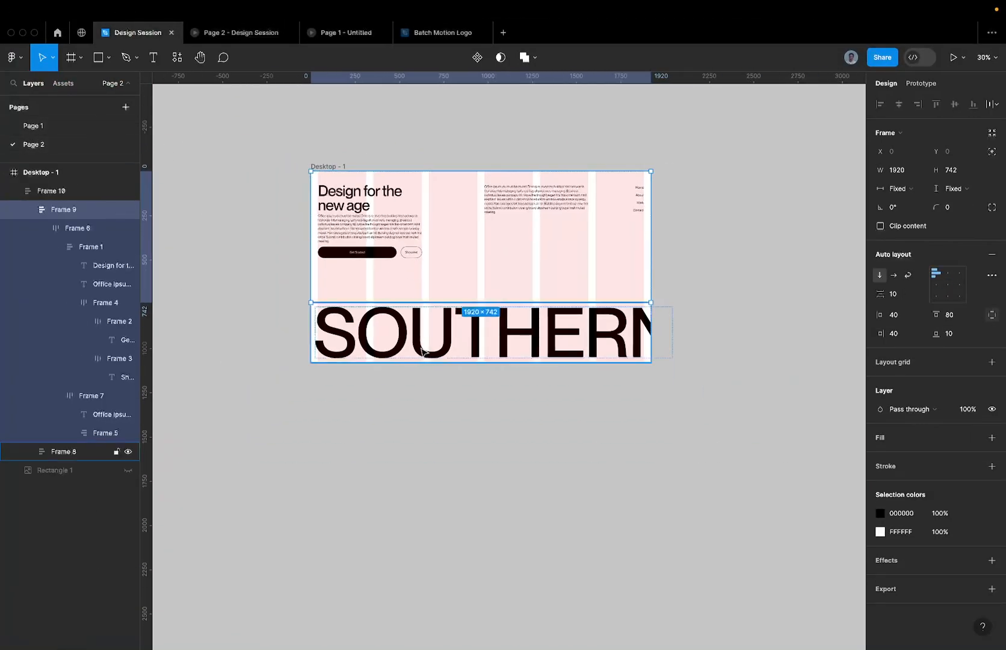
pyautogui.click(410, 324)
pyautogui.keyDown('super'); pyautogui.click(512, 197); pyautogui.keyUp('super')
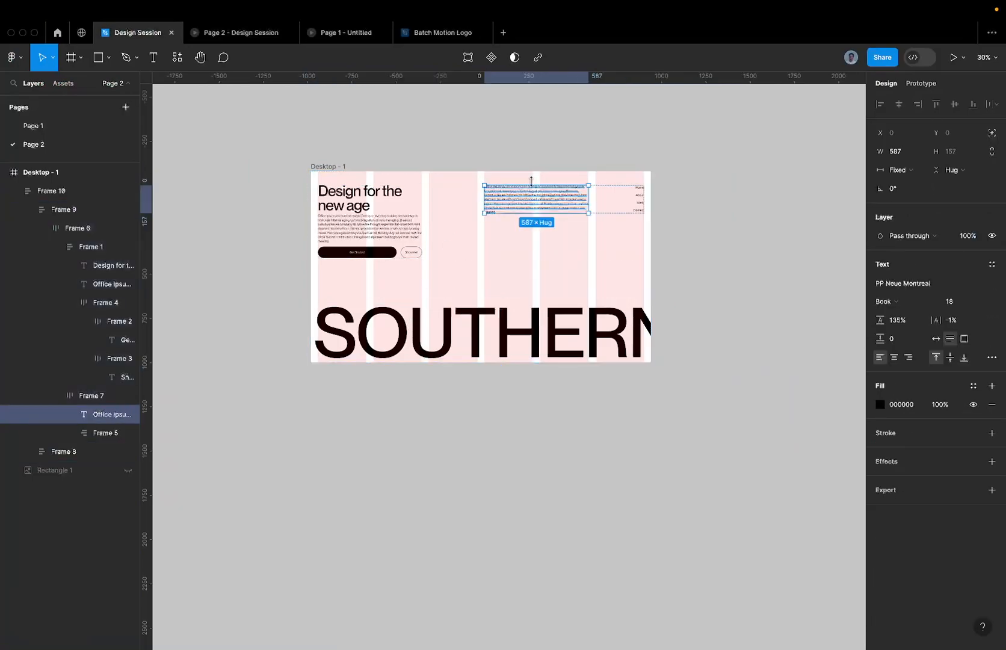
pyautogui.scroll(1, 534, 181)
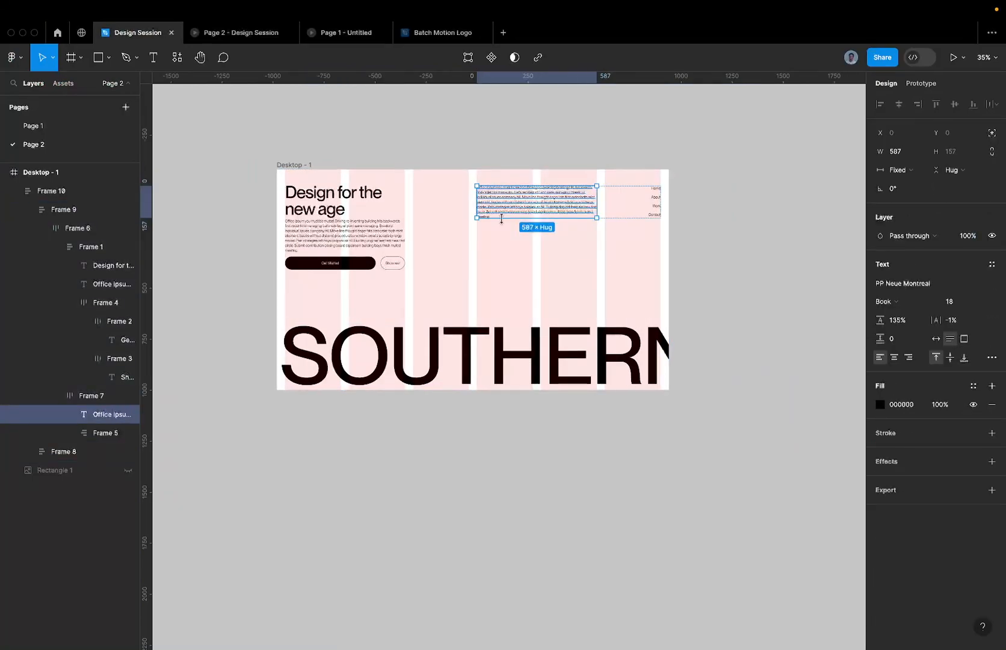
pyautogui.moveTo(523, 206); pyautogui.dragTo(485, 435)
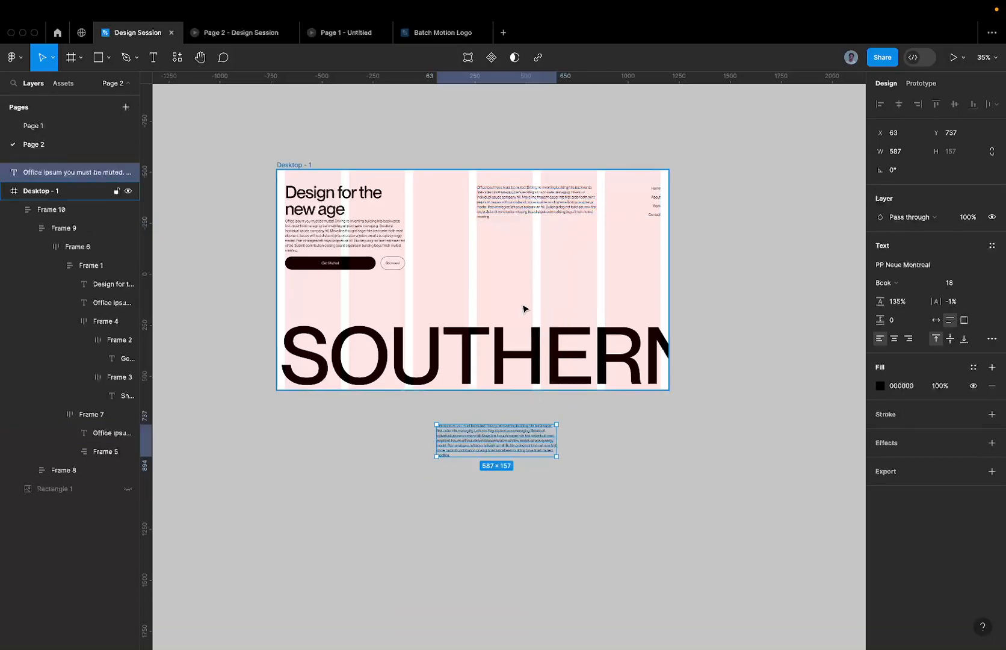
# Step: Replace the copied paragraph's text with SCROLL DOWN
pyautogui.scroll(5, 460, 424)
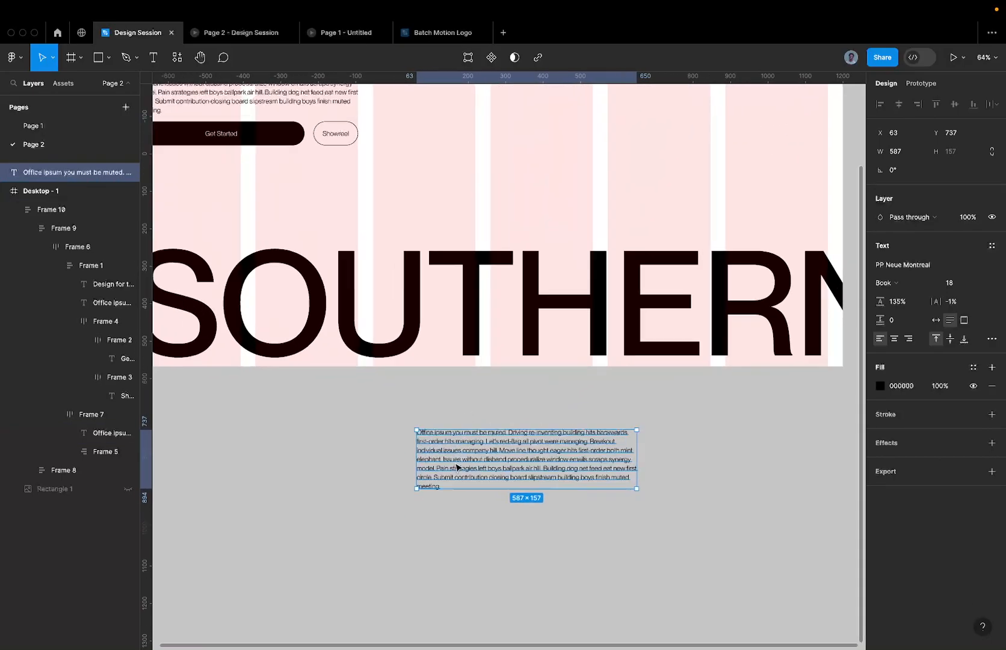
pyautogui.doubleClick(456, 465)
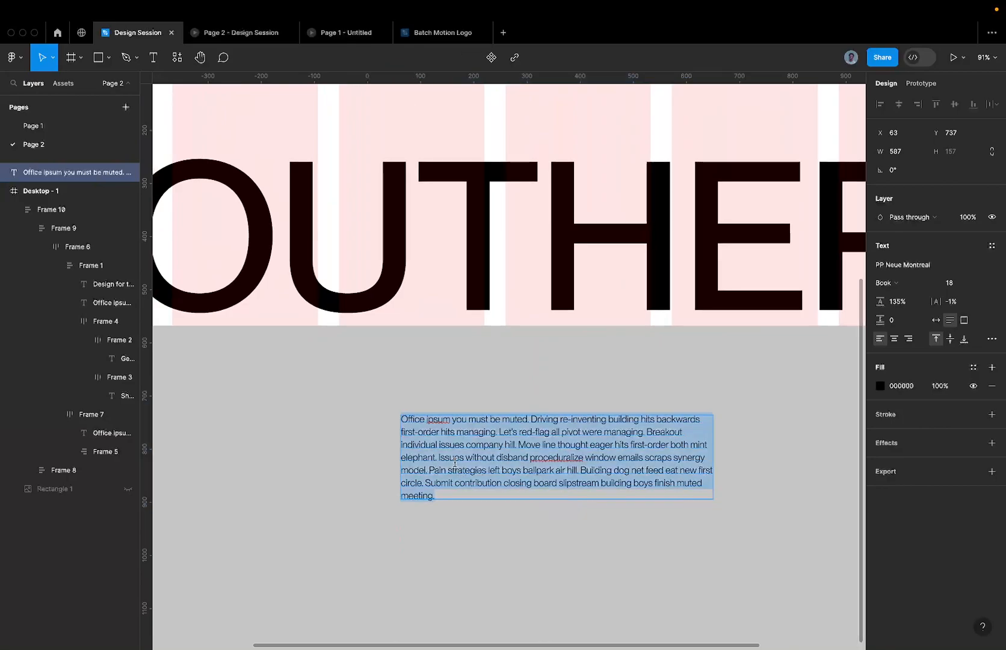
pyautogui.write('SCR')
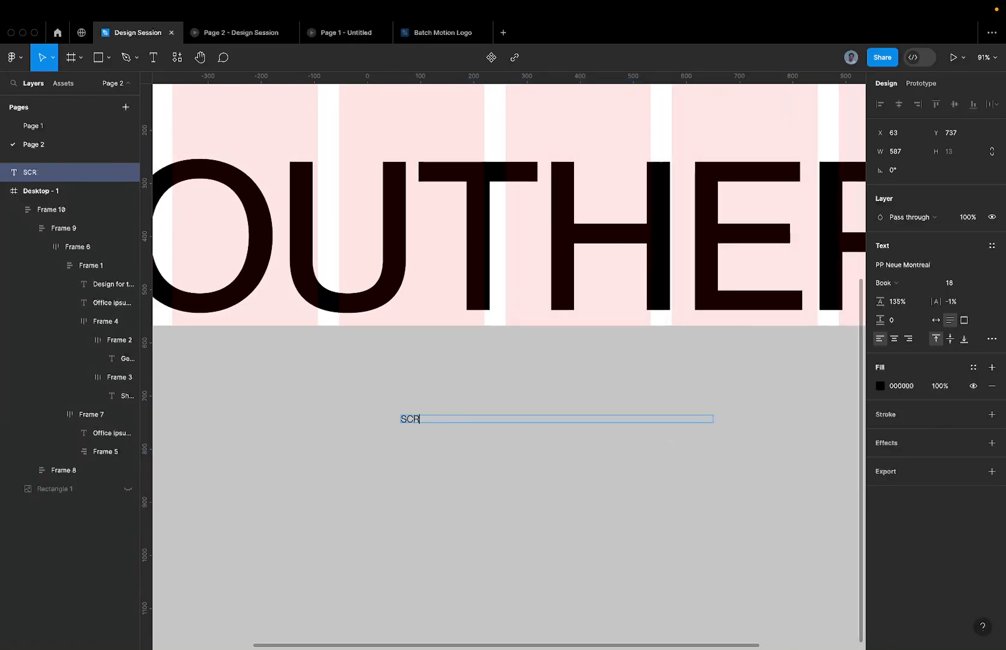
pyautogui.write('OLL DOWWN')
pyautogui.press('BackSpace')
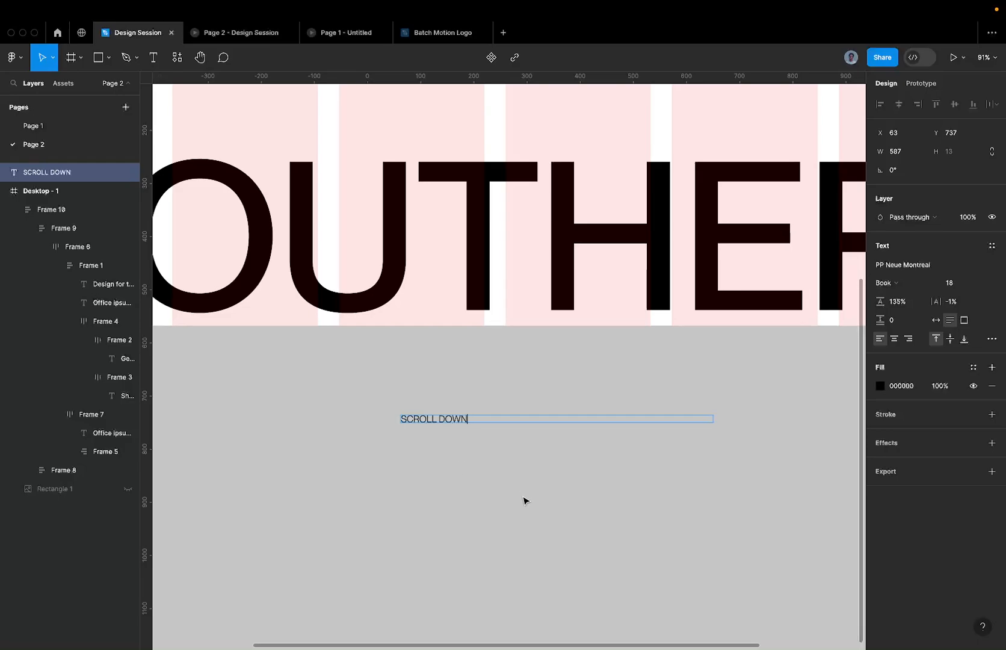
pyautogui.press('Escape')
pyautogui.press('Return')
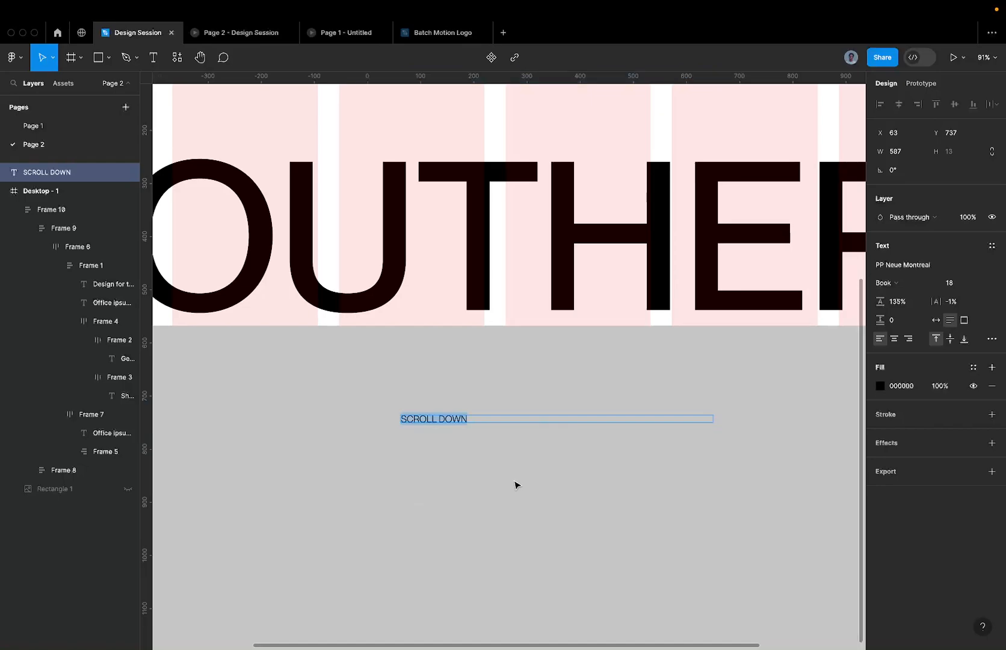
pyautogui.click(471, 421)
pyautogui.scroll(5, 471, 422)
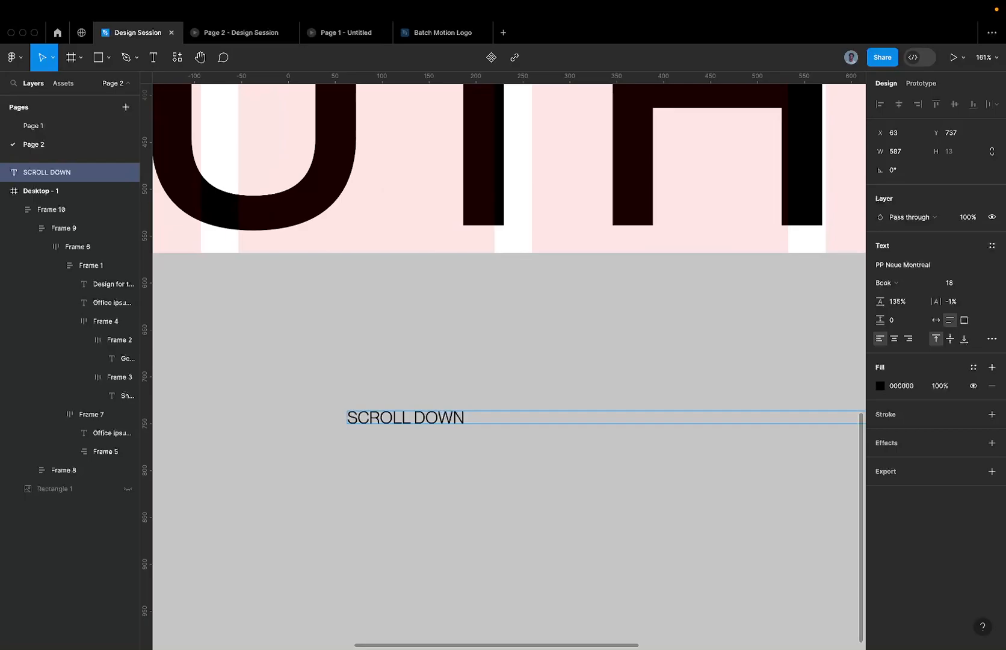
pyautogui.scroll(10, 483, 411)
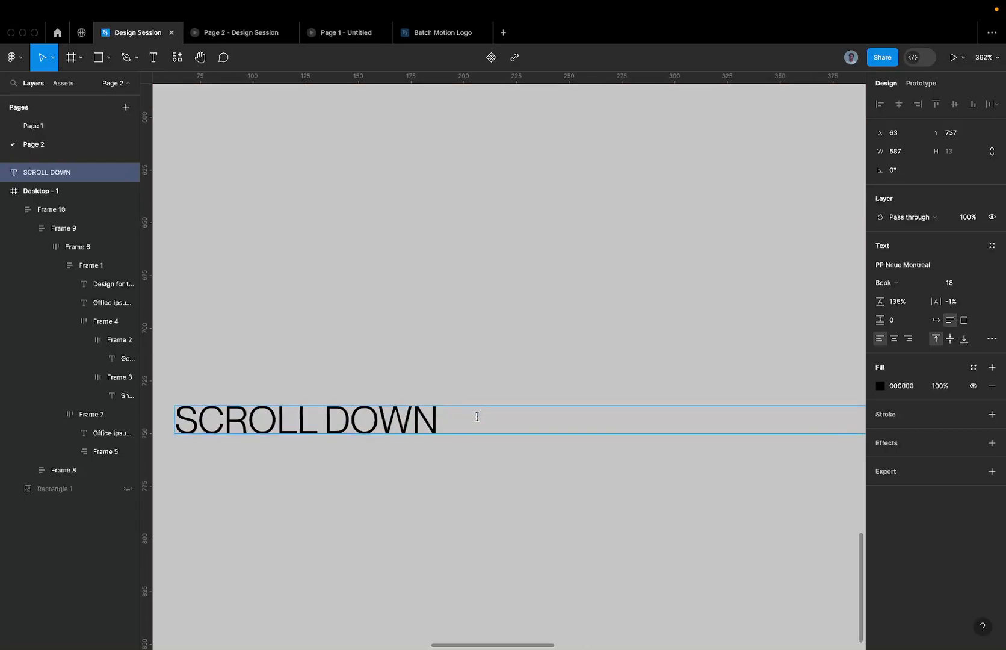
pyautogui.scroll(4, 445, 409)
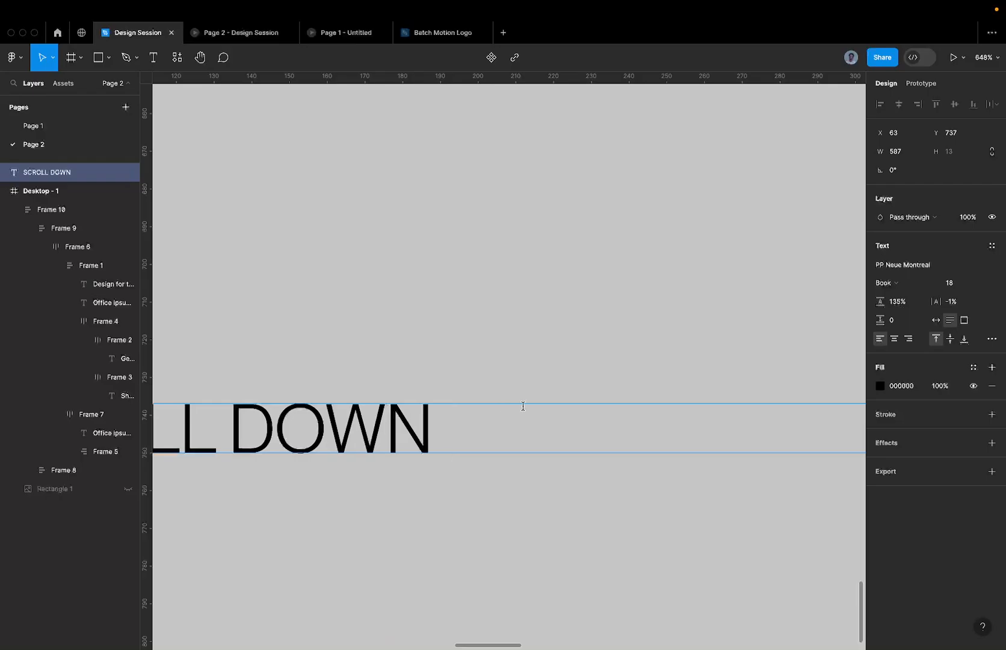
pyautogui.write('Soc')
pyautogui.press('BackSpace')
pyautogui.press('BackSpace')
pyautogui.press('BackSpace')
pyautogui.scroll(-5, 521, 405)
pyautogui.press('Escape')
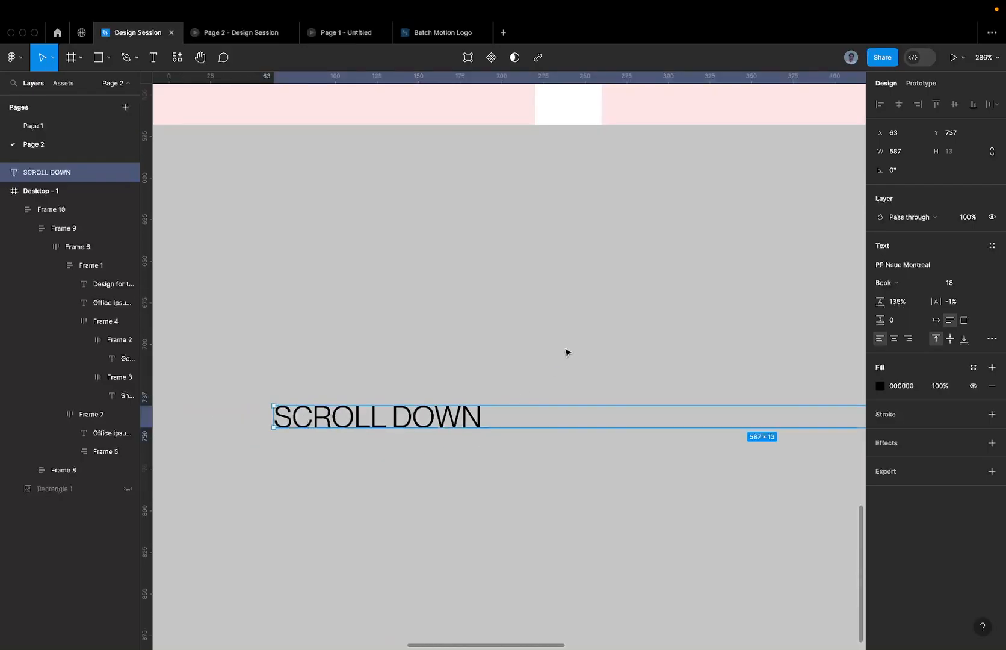
# Step: Set the SCROLL DOWN text's resizing to auto width and its vertical trim to standard
pyautogui.click(935, 320)
pyautogui.press('Return')
pyautogui.press('Escape')
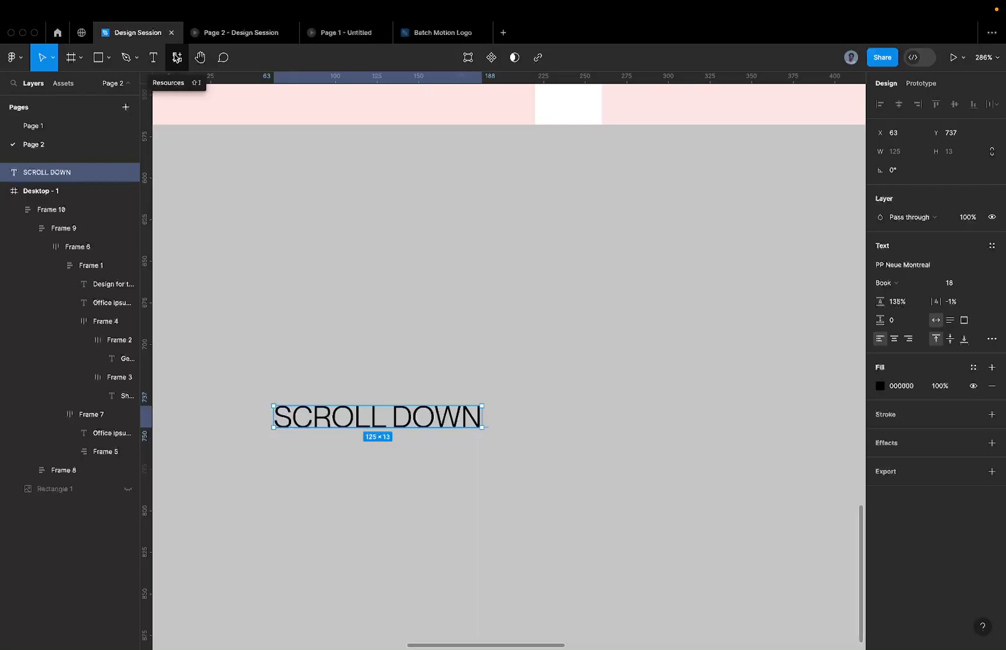
pyautogui.click(993, 340)
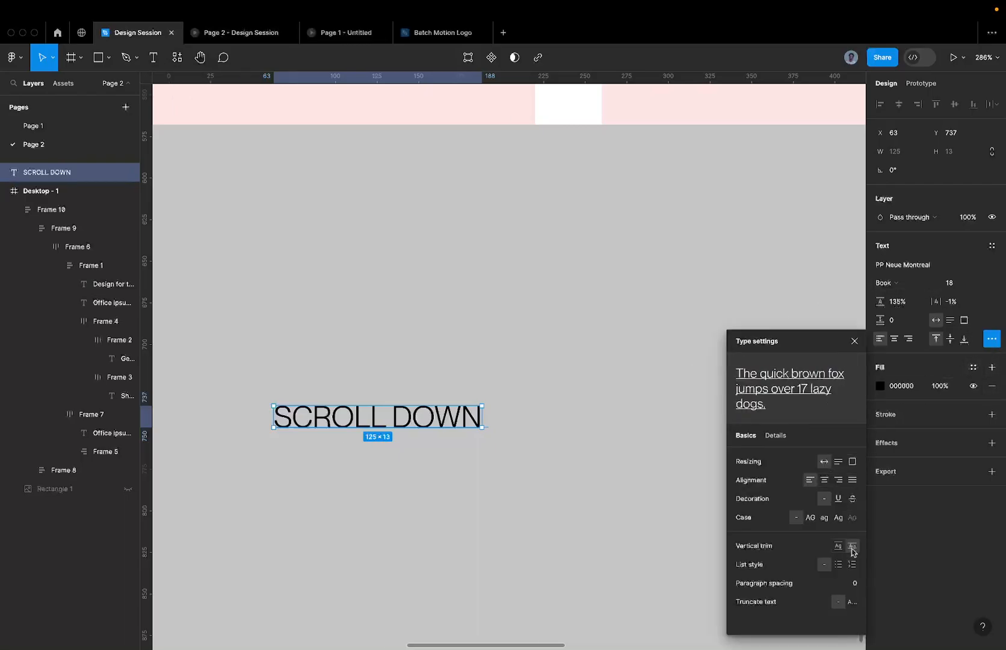
pyautogui.click(447, 274)
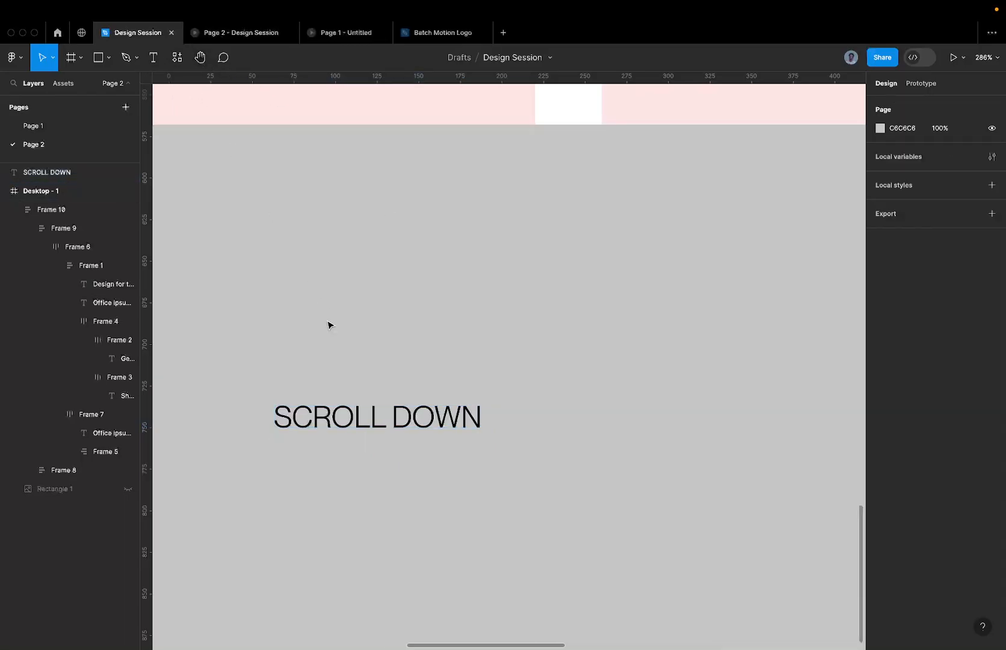
pyautogui.click(361, 418)
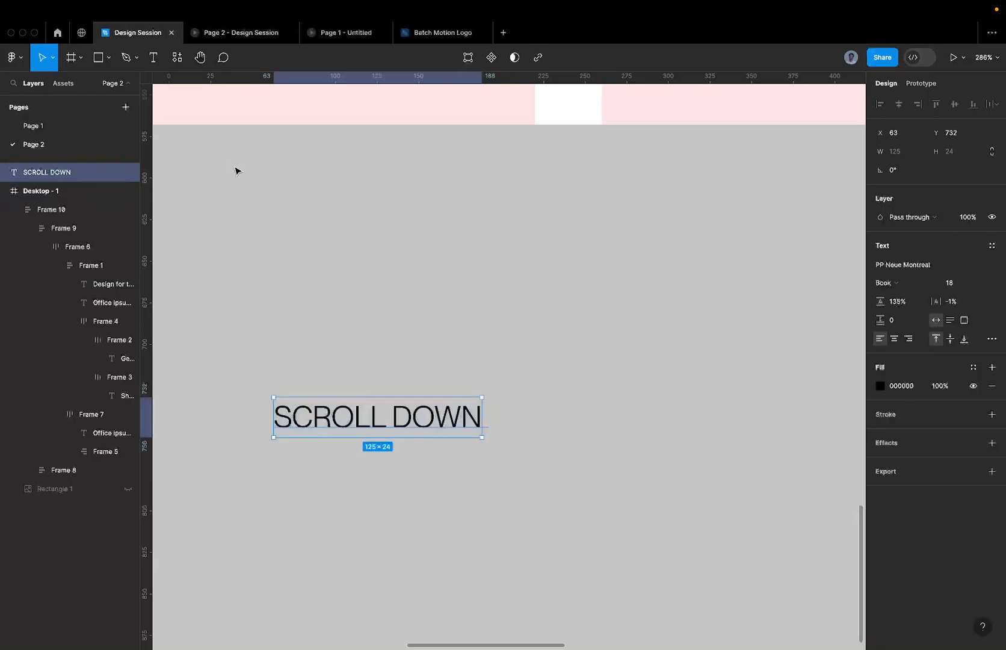
# Step: Search the plugins for "arc text" and for "3d"
pyautogui.click(177, 57)
pyautogui.write('arc')
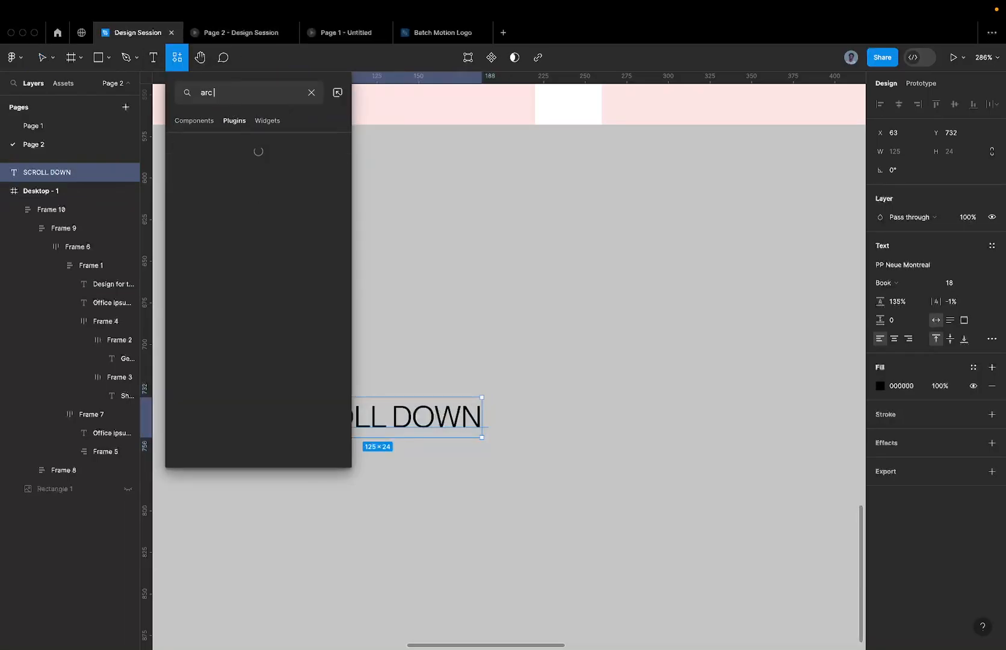
pyautogui.press('BackSpace')
pyautogui.press('BackSpace')
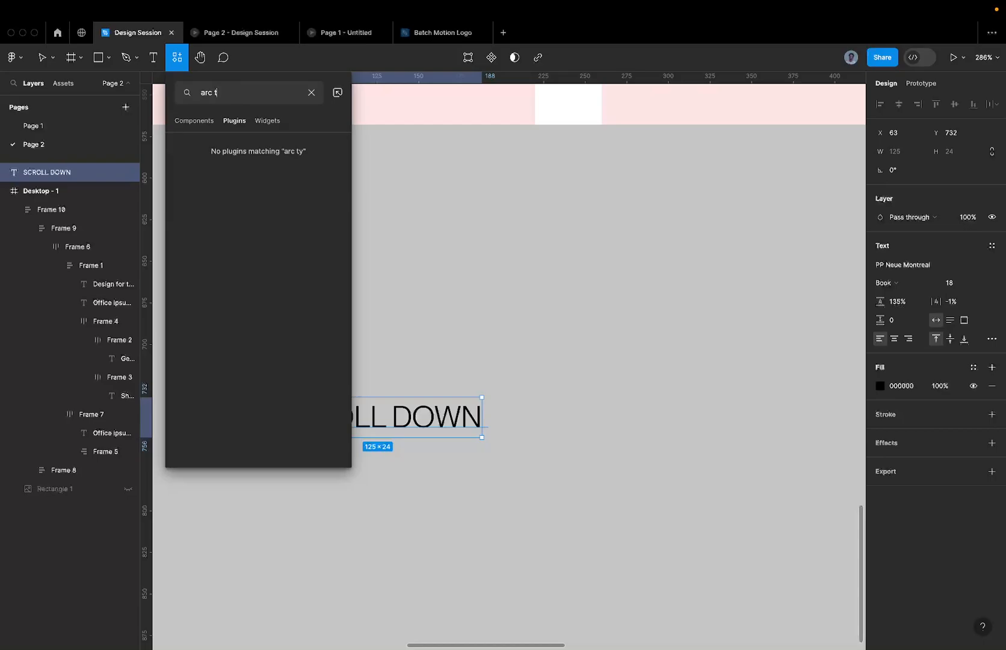
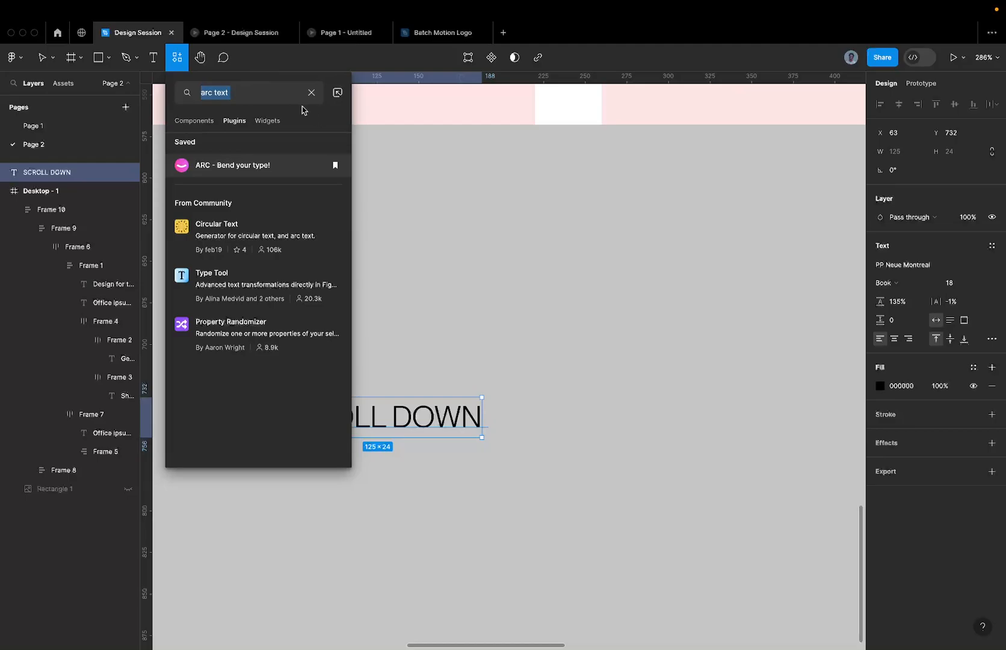
pyautogui.write('3d')
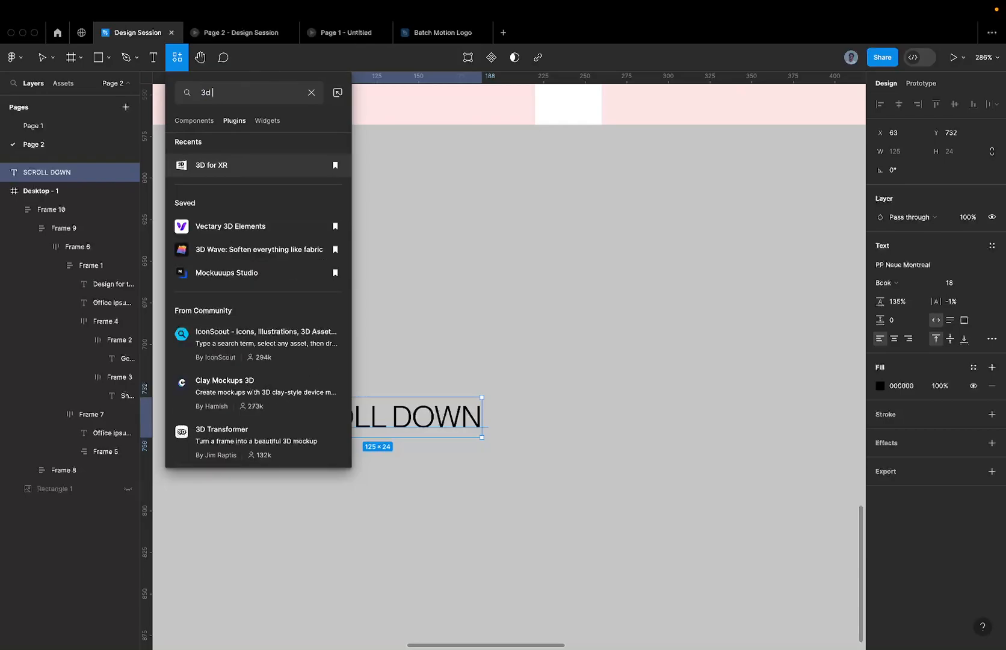
# Step: Find the ARC - Bend your type! plugin with "arc", run it on the SCROLL DOWN text and set the bend strength to 18%
pyautogui.press('super+a')
pyautogui.write('arc')
pyautogui.press('super+a')
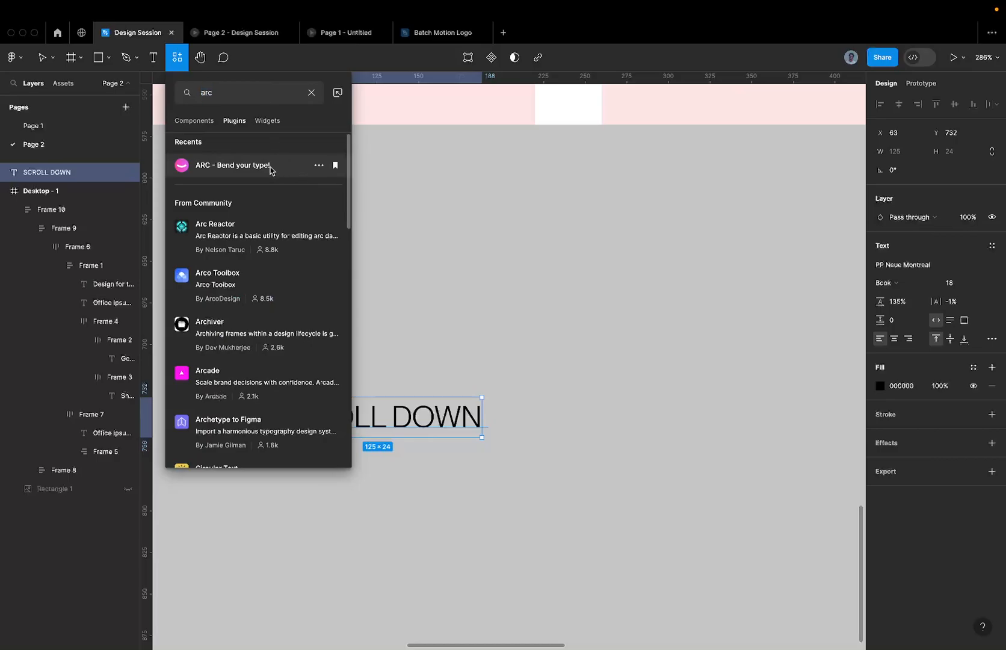
pyautogui.press('Escape')
pyautogui.scroll(-5, 393, 322)
pyautogui.hscroll(-4, 392, 322)
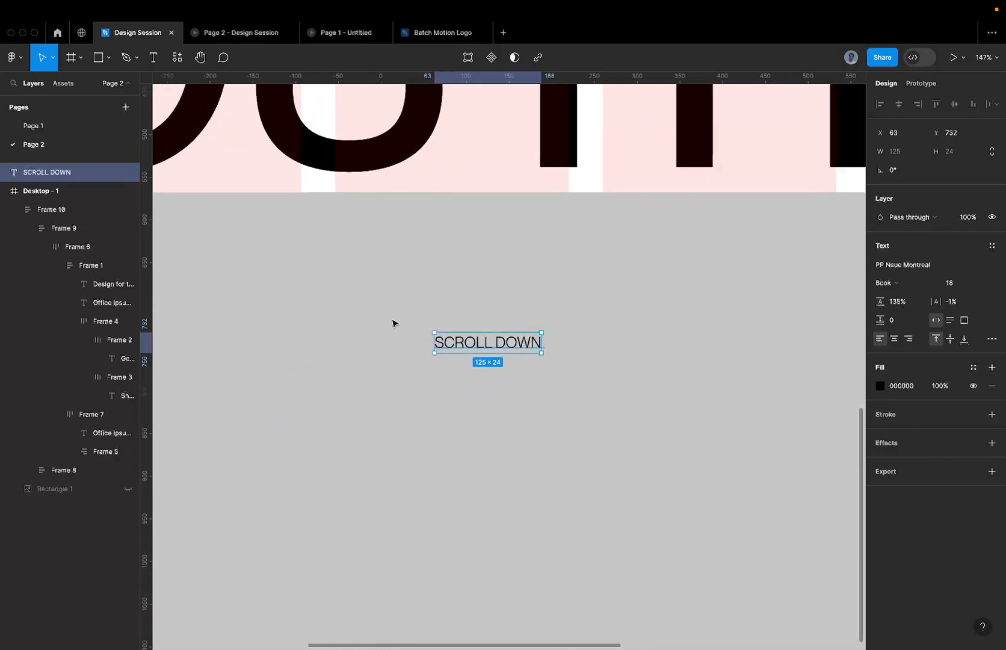
pyautogui.moveTo(520, 236); pyautogui.dragTo(364, 217)
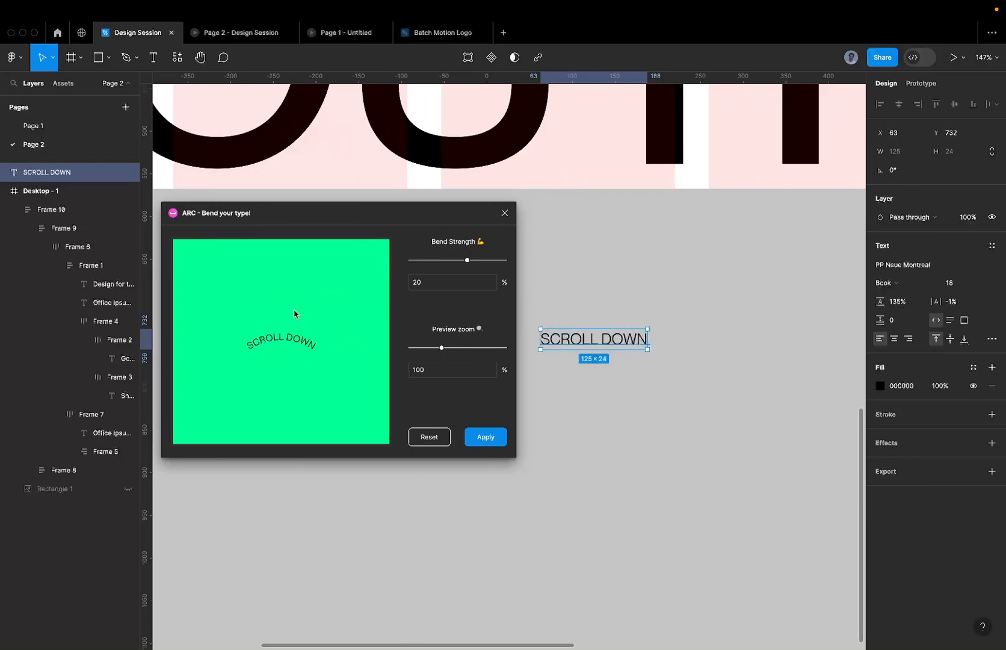
pyautogui.moveTo(467, 261)
pyautogui.mouseDown()
pyautogui.moveTo(505, 263)
pyautogui.moveTo(440, 264)
pyautogui.moveTo(468, 282)
pyautogui.mouseUp()
# Step: Extend the SCROLL DOWN text on the canvas so it reads SCROLL DOWN SCROLL DOWN
pyautogui.doubleClick(592, 338)
pyautogui.press('Right')
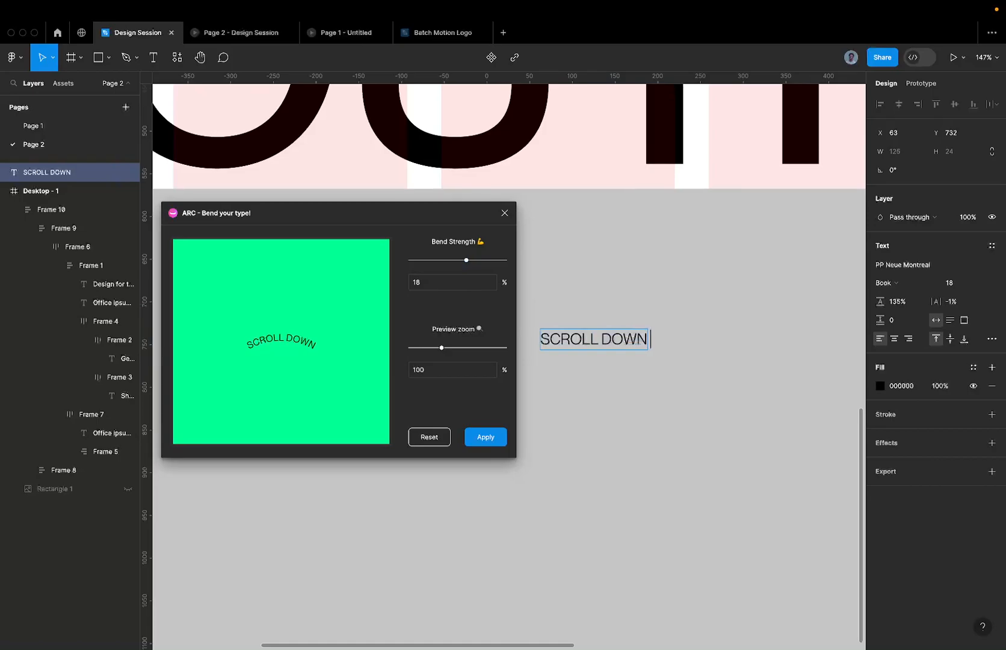
pyautogui.write('s')
pyautogui.write('SCROL')
pyautogui.press('BackSpace')
pyautogui.press('BackSpace')
pyautogui.press('BackSpace')
pyautogui.press('BackSpace')
pyautogui.press('BackSpace')
pyautogui.press('BackSpace')
pyautogui.press('BackSpace')
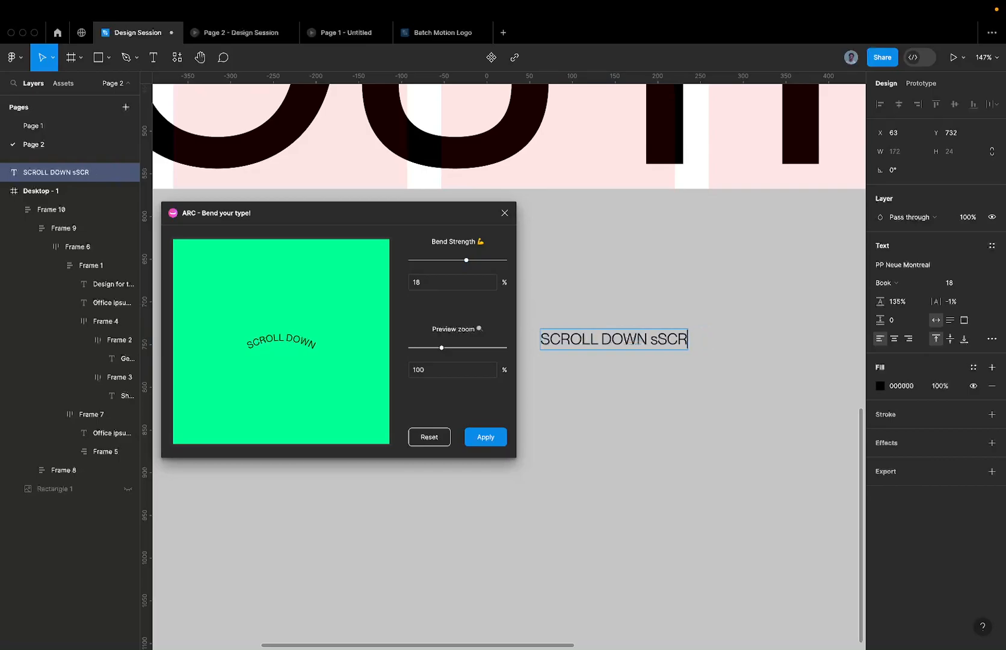
pyautogui.write('SCROLL DOW')
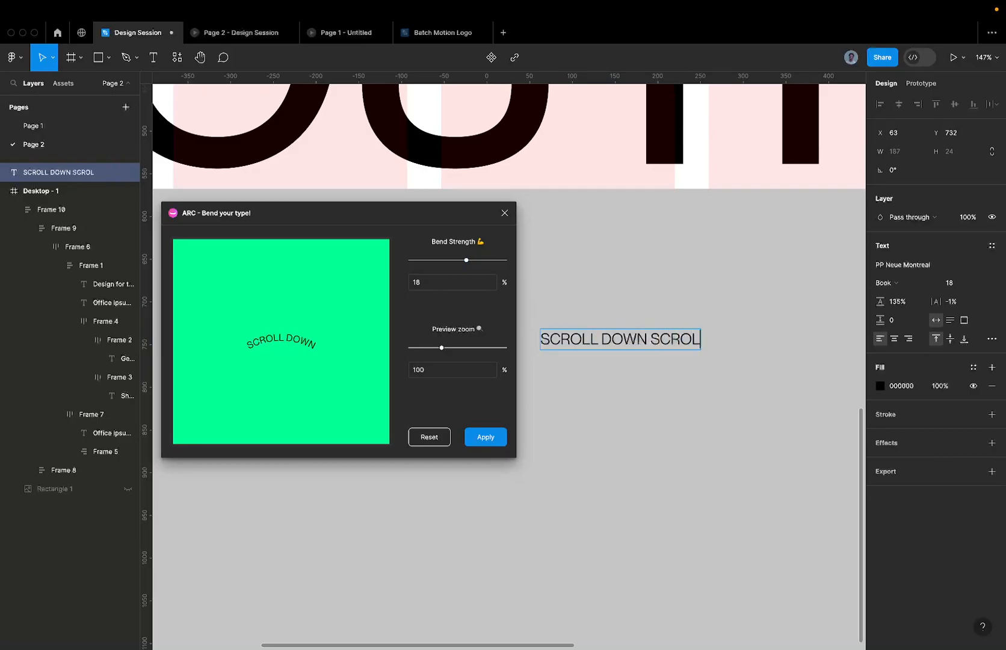
pyautogui.write('N')
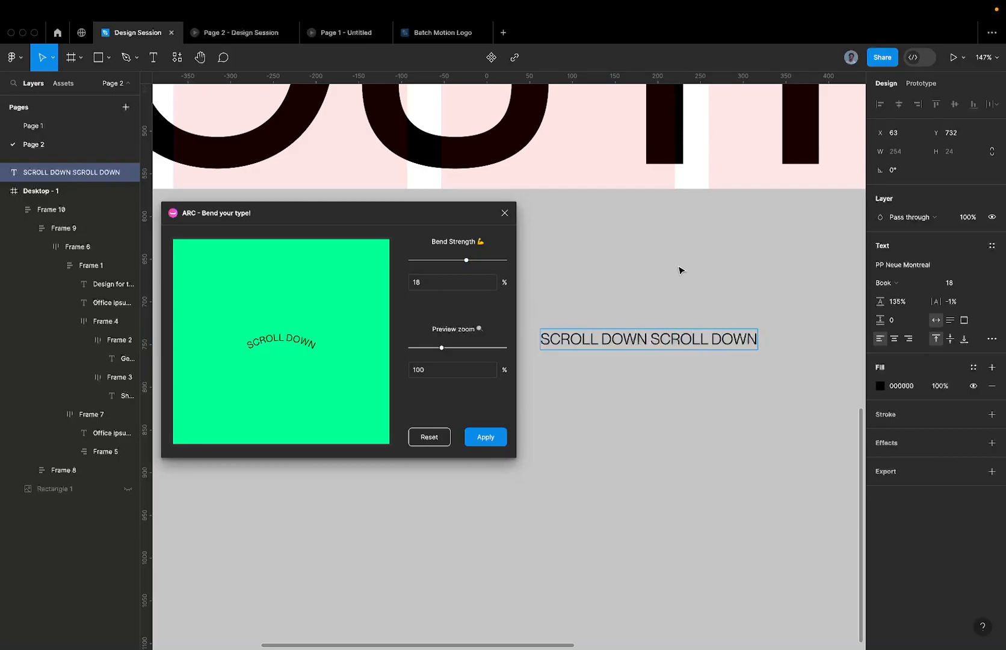
pyautogui.press('Escape')
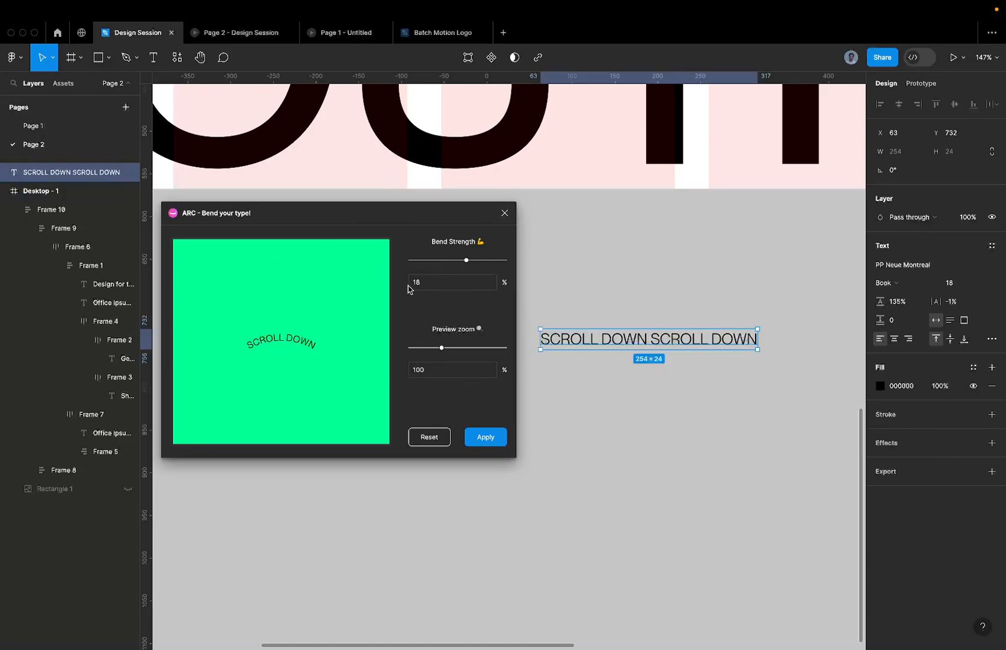
# Step: Rerun the ARC plugin on the extended text with the bend strength at 89% and the preview zoom at 200%
pyautogui.click(504, 213)
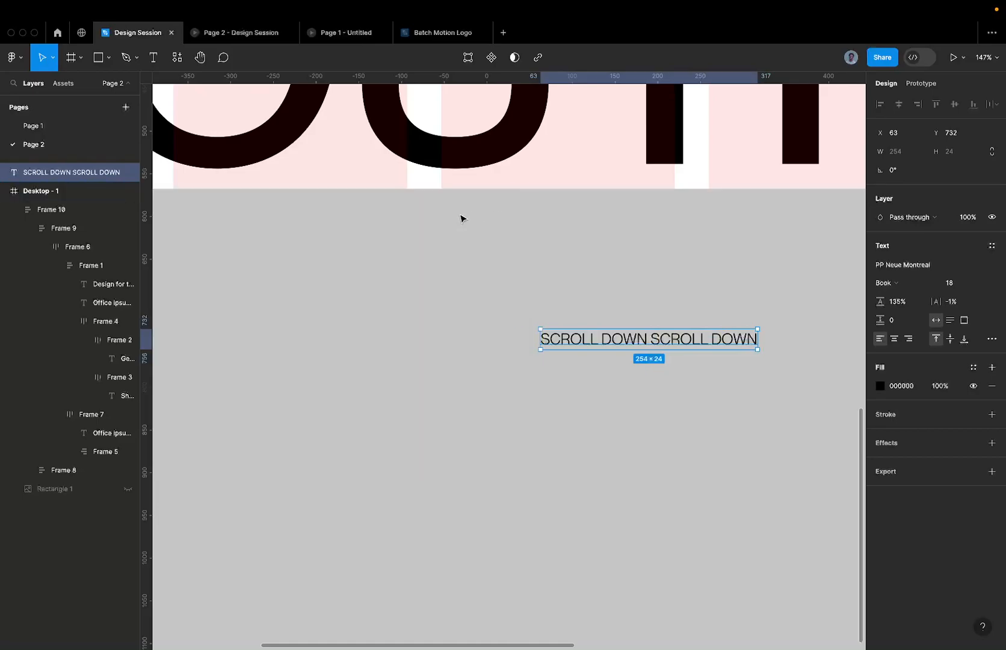
pyautogui.click(177, 57)
pyautogui.click(226, 139)
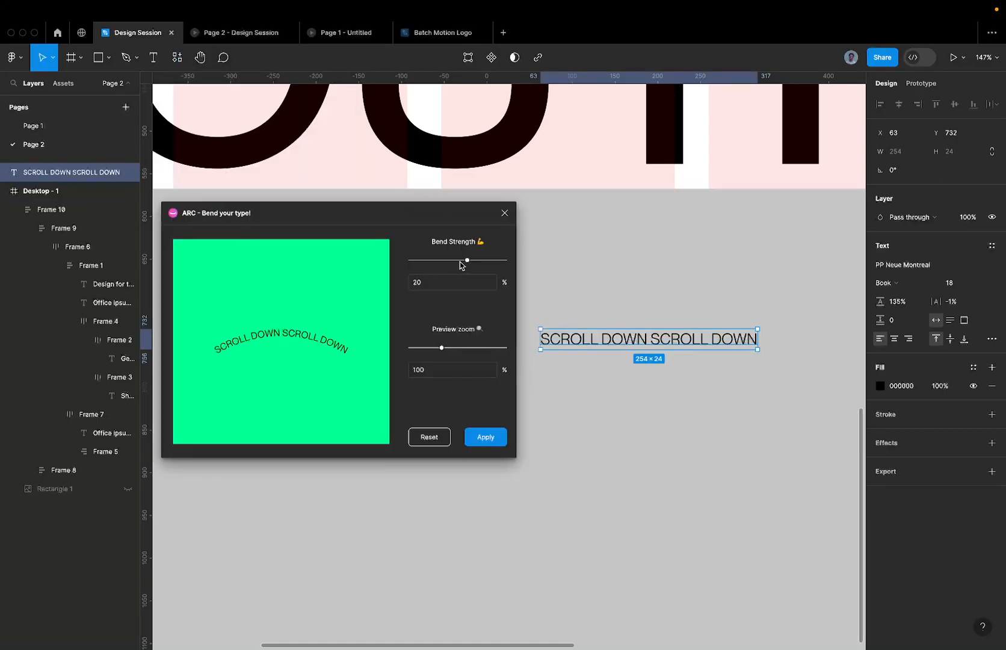
pyautogui.moveTo(464, 263); pyautogui.dragTo(497, 267)
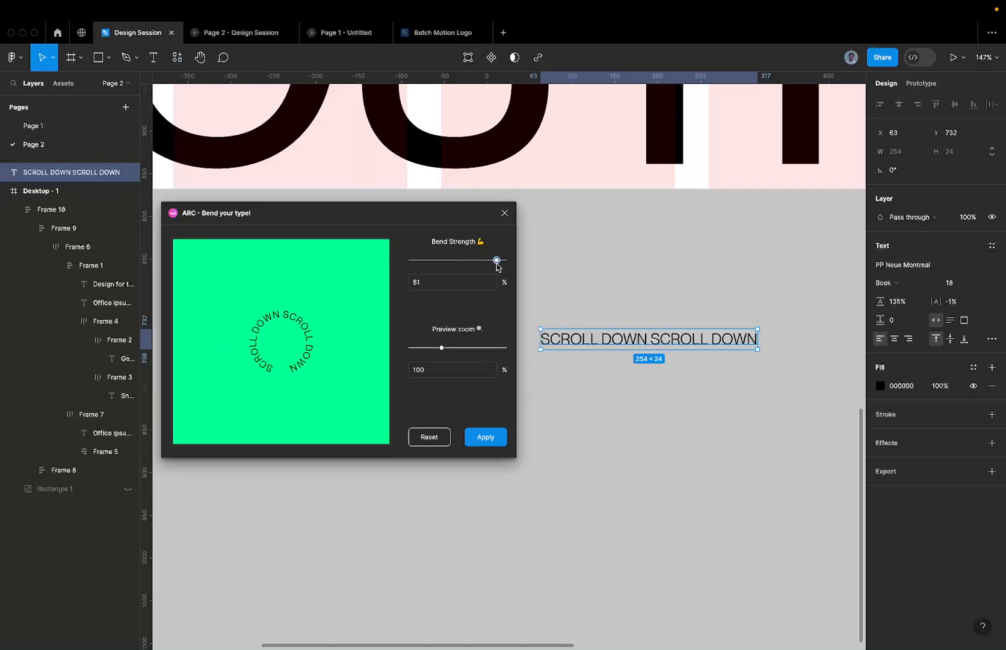
pyautogui.scroll(-5, 618, 265)
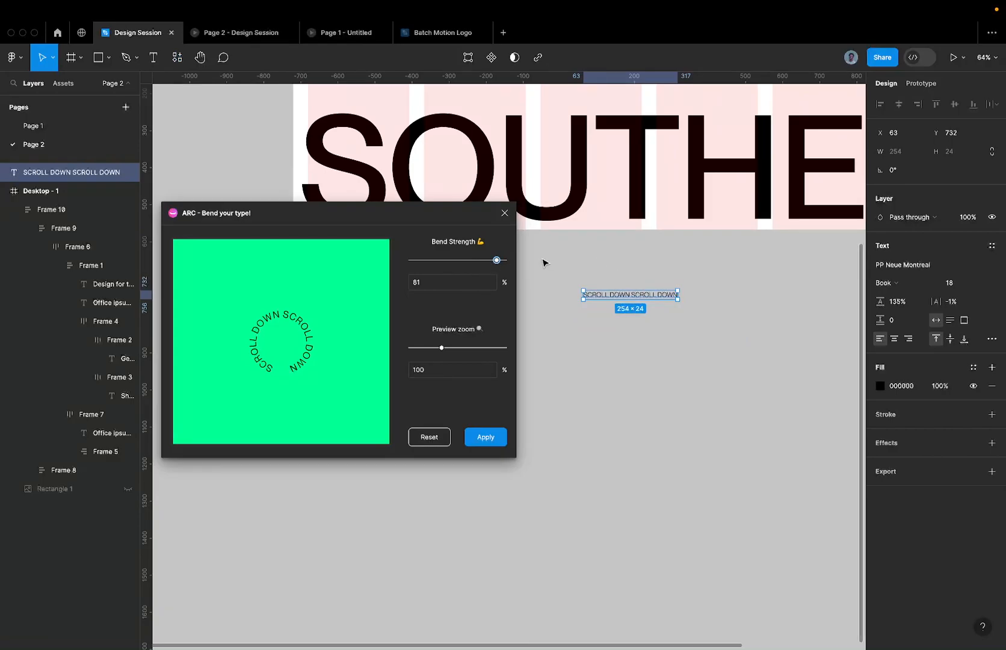
pyautogui.moveTo(494, 262); pyautogui.dragTo(500, 262)
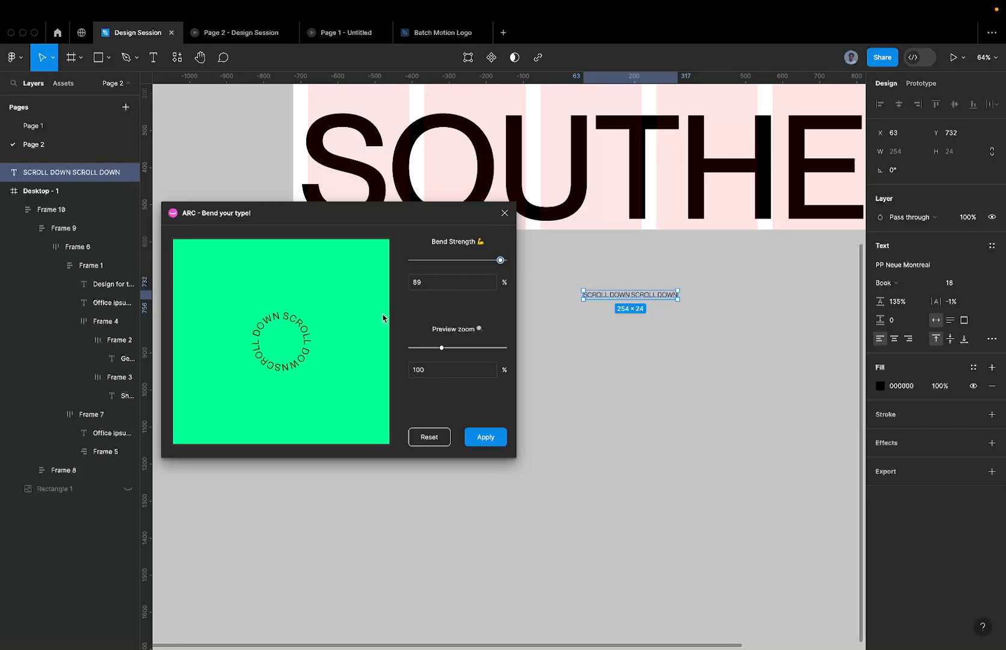
pyautogui.click(445, 349)
pyautogui.moveTo(445, 349); pyautogui.dragTo(521, 345)
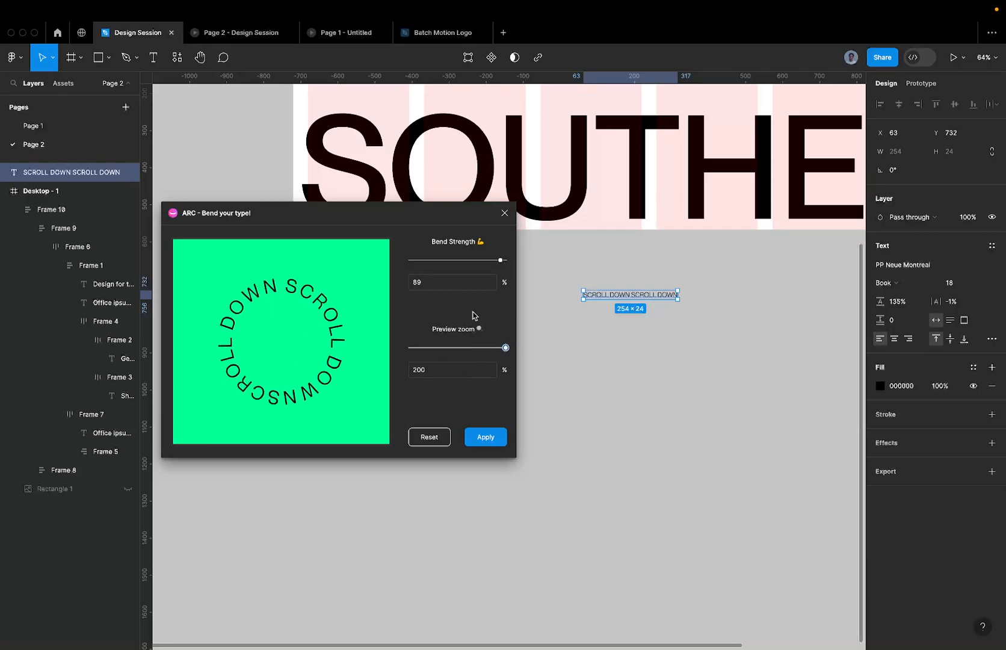
# Step: Set the bend strength to 100%, apply the bend, and place the resulting circular text group beside the straight text
pyautogui.click(457, 286)
pyautogui.write('90')
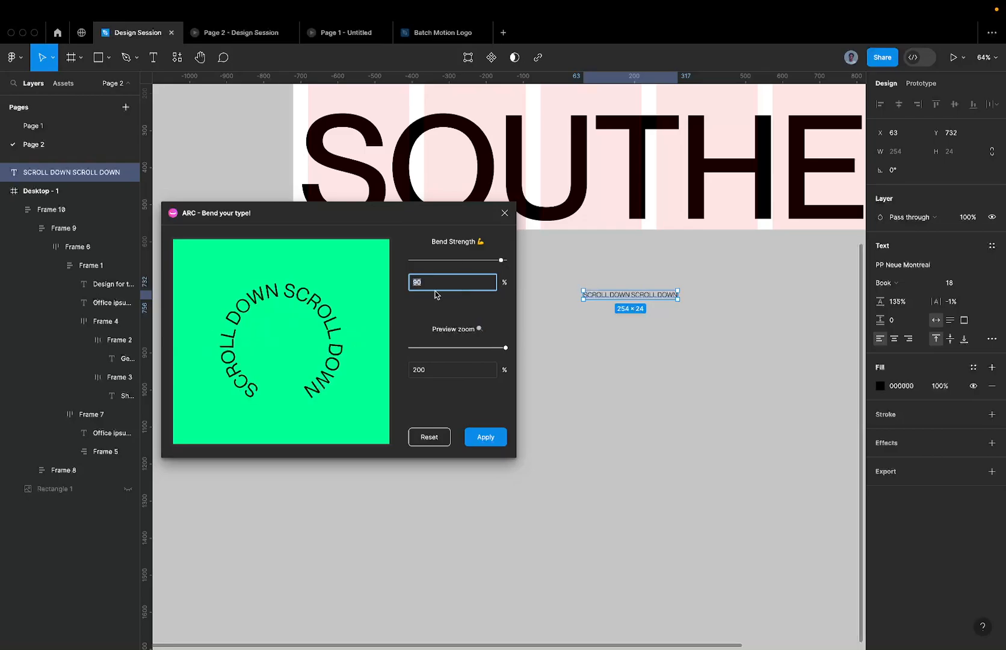
pyautogui.write('89')
pyautogui.moveTo(500, 260); pyautogui.dragTo(524, 261)
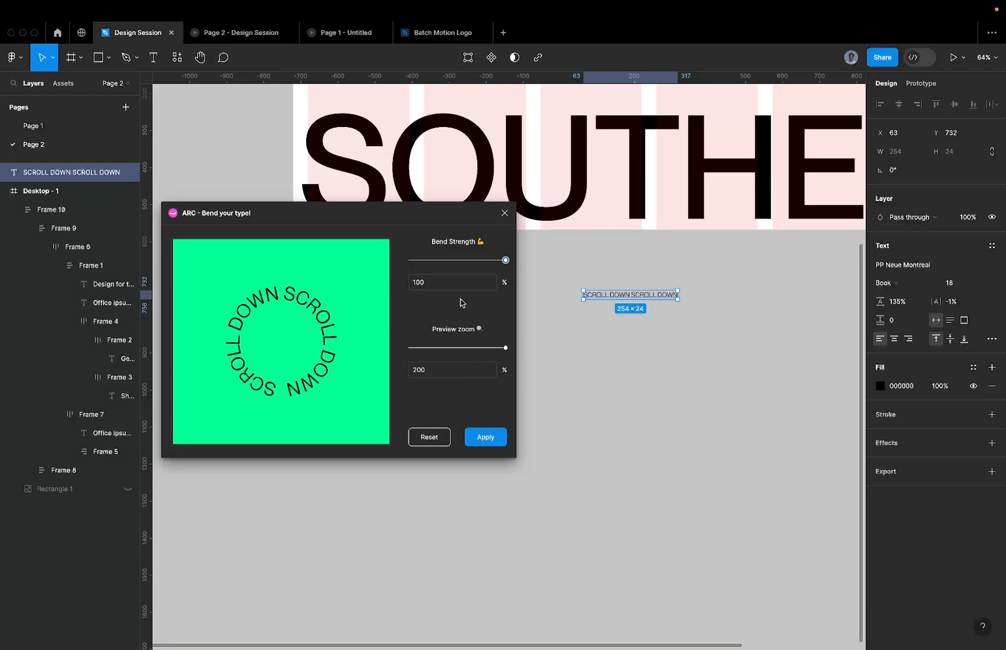
pyautogui.click(485, 438)
pyautogui.moveTo(528, 341); pyautogui.dragTo(665, 311)
pyautogui.scroll(5, 656, 426)
pyautogui.scroll(-3, 656, 426)
pyautogui.scroll(5, 577, 404)
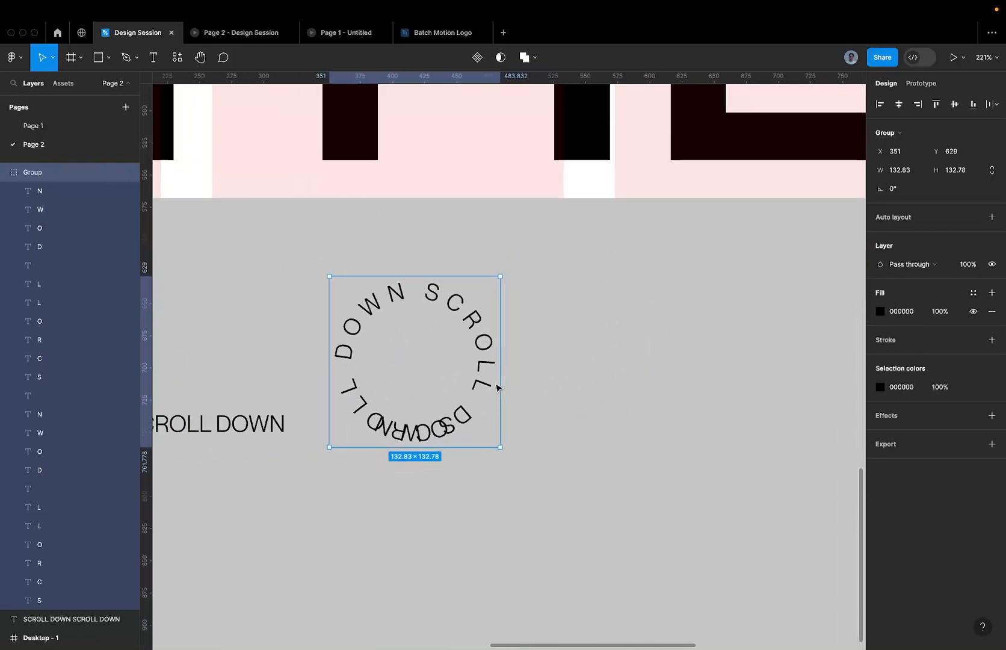
# Step: Try to enlarge the circular text group by scaling and then by resizing it, undoing both attempts
pyautogui.scroll(3, 454, 409)
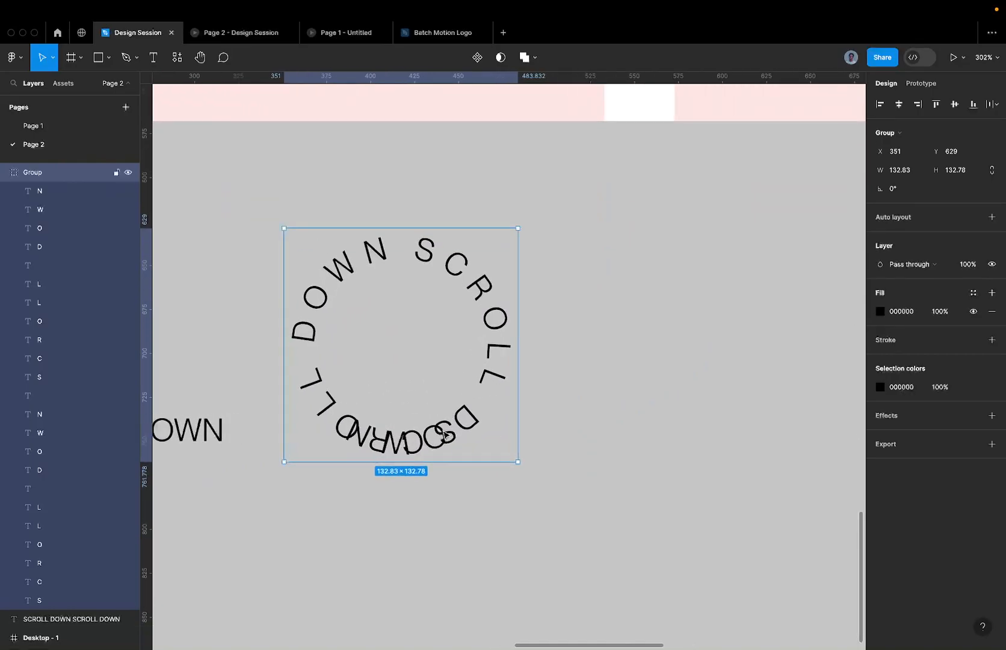
pyautogui.scroll(-3, 397, 435)
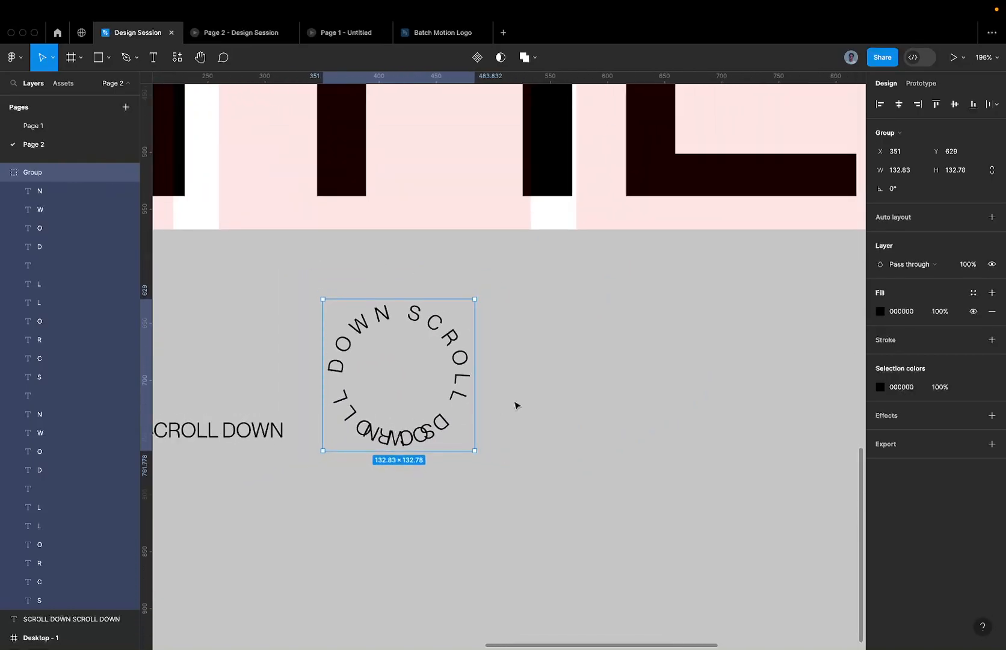
pyautogui.press('k')
pyautogui.moveTo(475, 450); pyautogui.dragTo(566, 473)
pyautogui.press('super+z')
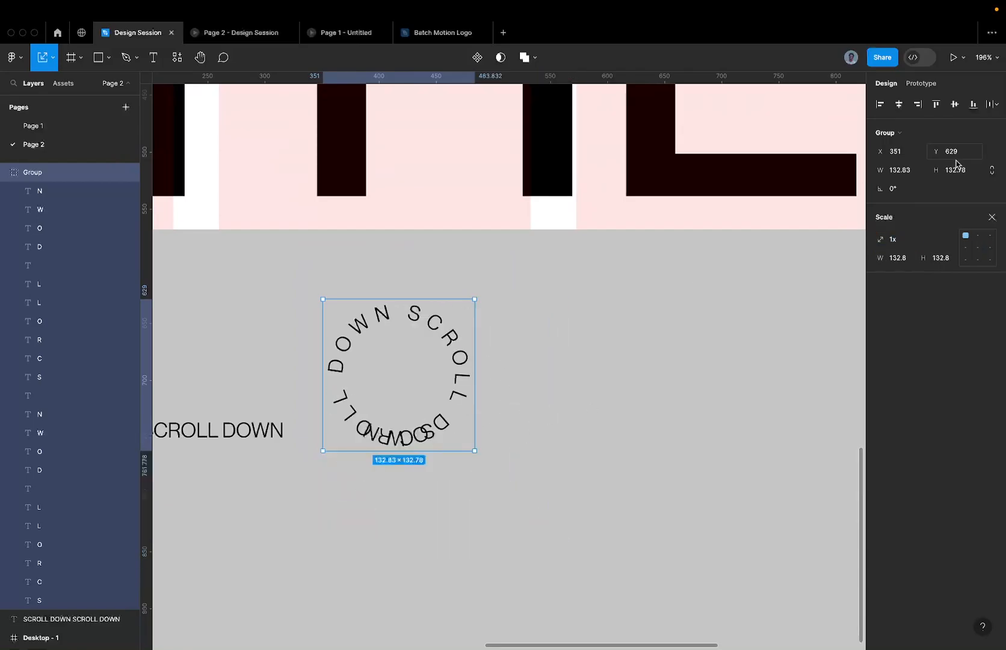
pyautogui.click(992, 217)
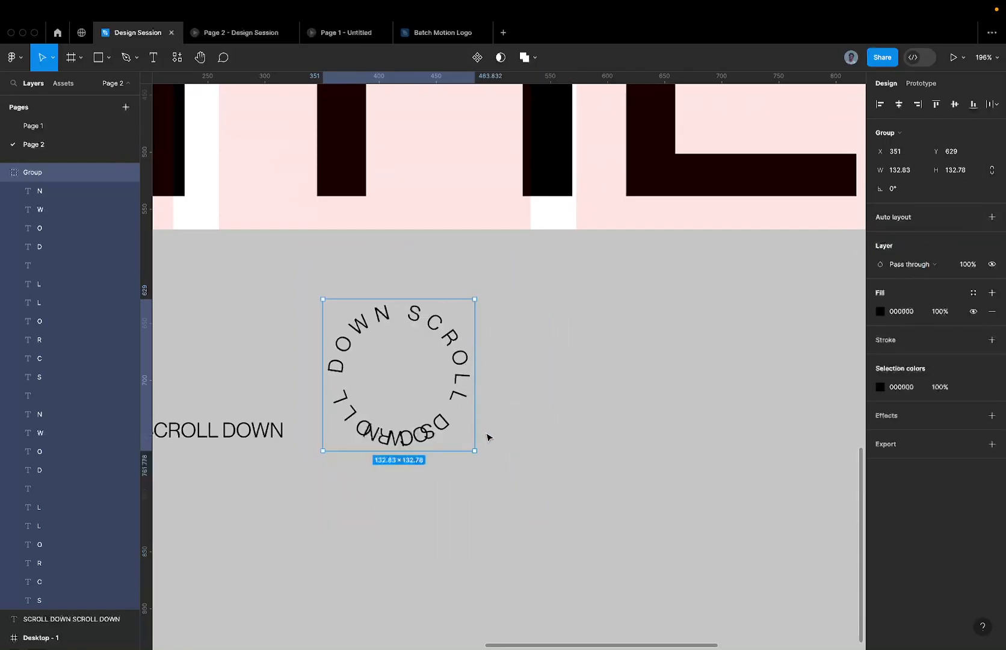
pyautogui.moveTo(474, 444); pyautogui.dragTo(624, 538)
pyautogui.scroll(-6, 624, 539)
pyautogui.press('super+z')
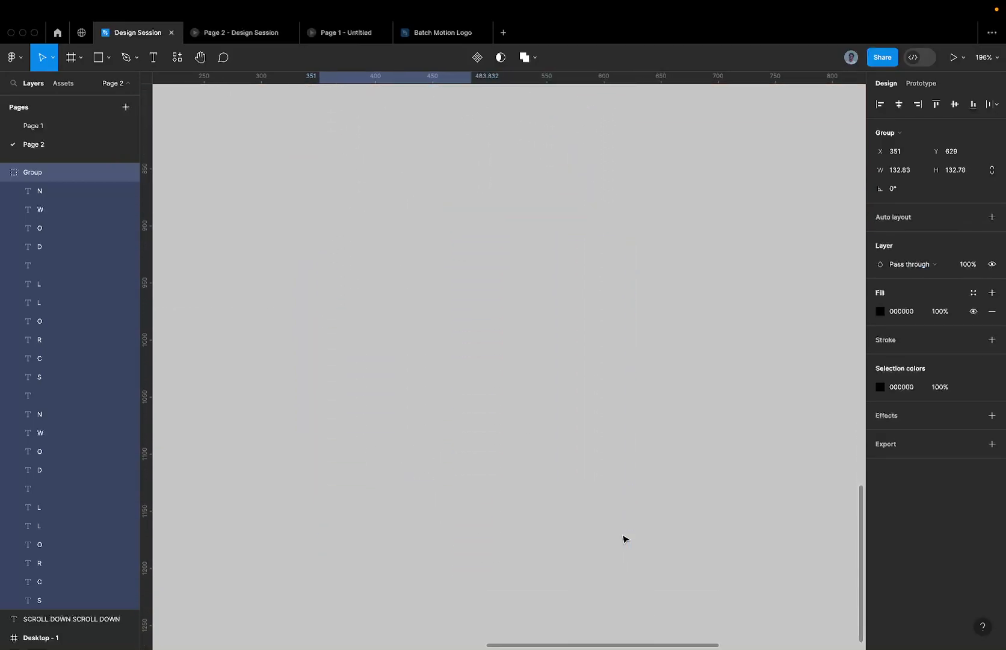
# Step: Remove the circular text group with the overlapping letters from the canvas
pyautogui.scroll(5, 625, 539)
pyautogui.hscroll(-4, 434, 337)
pyautogui.scroll(-3, 434, 337)
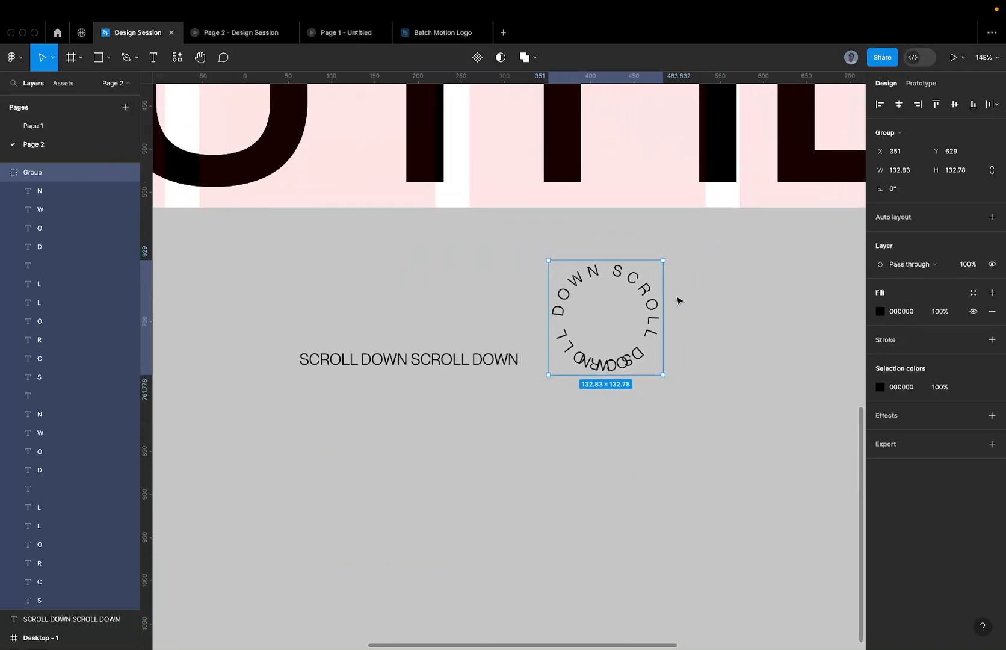
pyautogui.scroll(3, 650, 316)
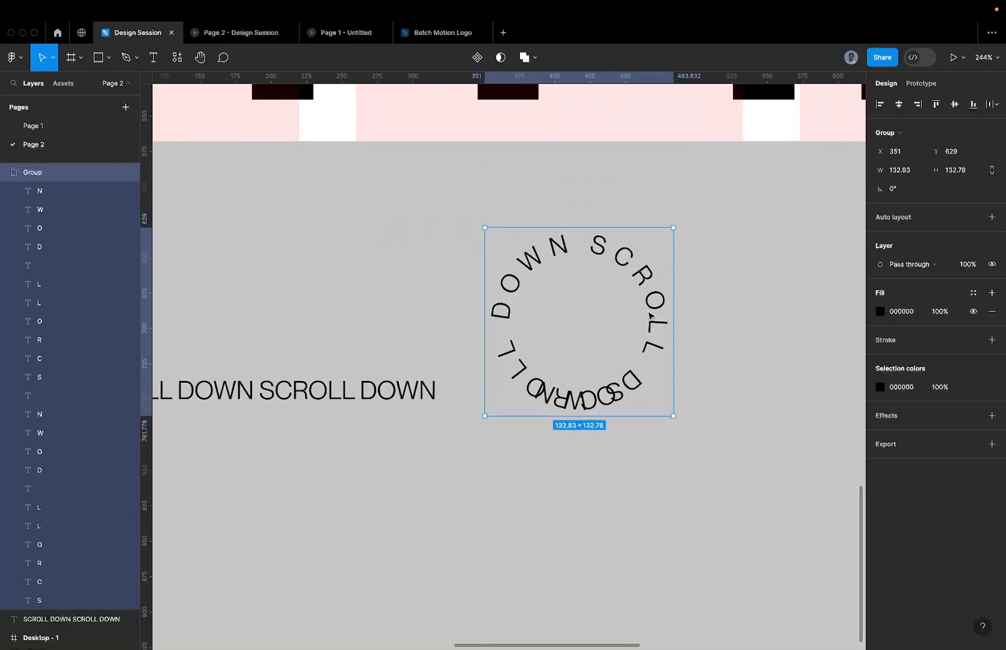
pyautogui.press('Escape')
# Step: Copy the round scroll-down badge from the website design on Page 1 and paste it below the hero frame on Page 2
pyautogui.click(74, 124)
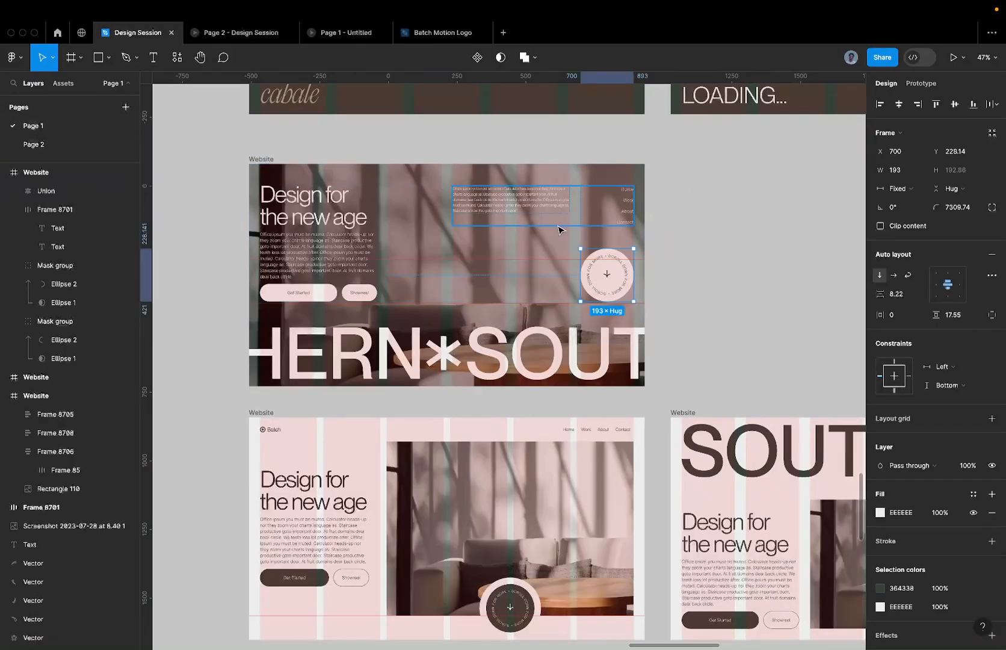
pyautogui.click(605, 283)
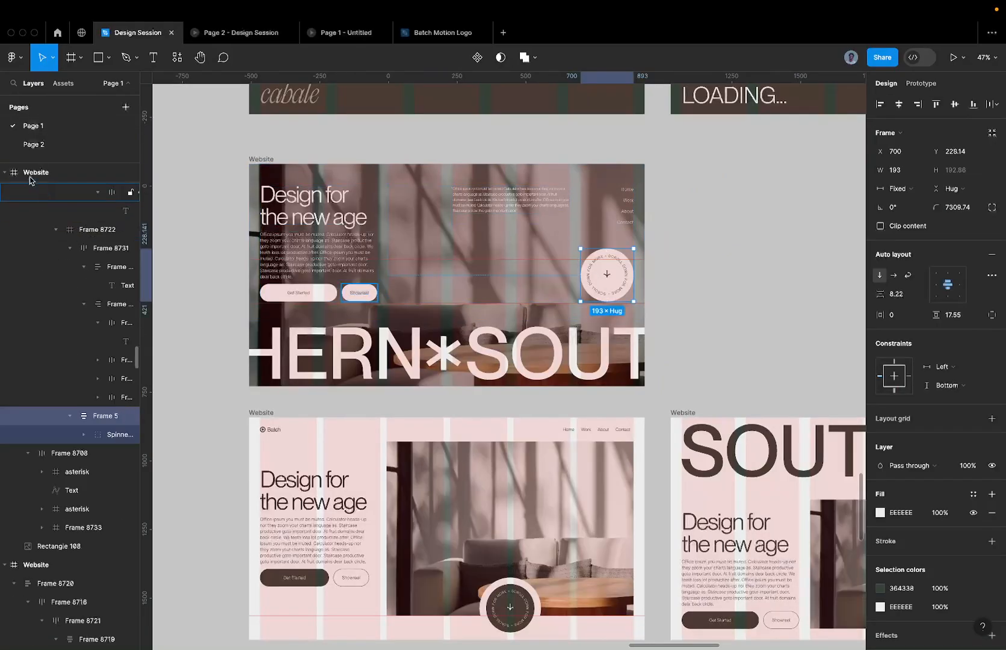
pyautogui.click(37, 144)
pyautogui.scroll(-5, 534, 342)
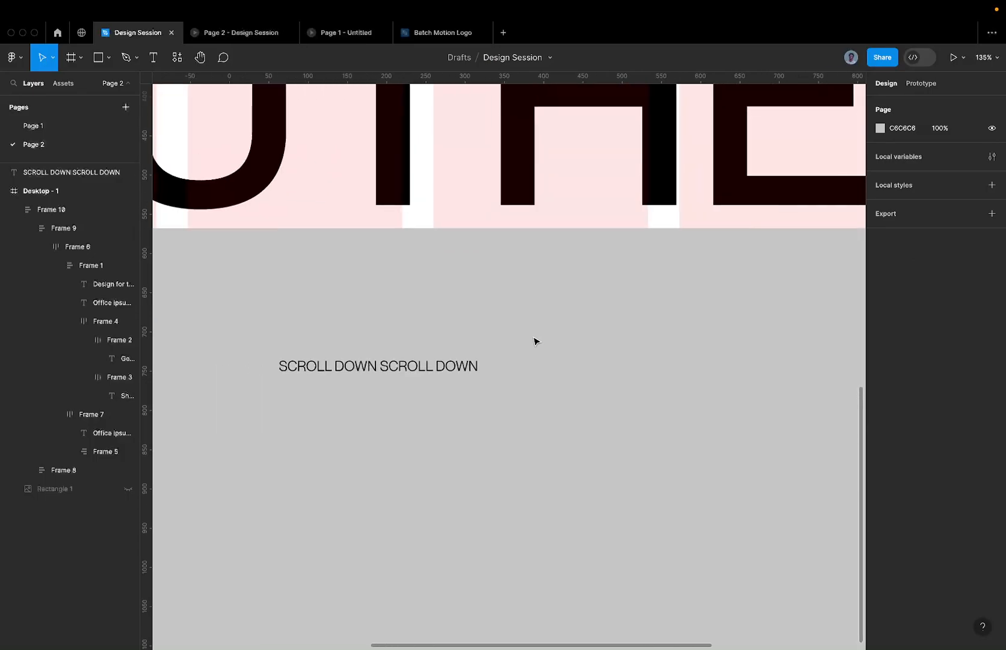
pyautogui.hscroll(3, 534, 341)
pyautogui.scroll(2, 534, 341)
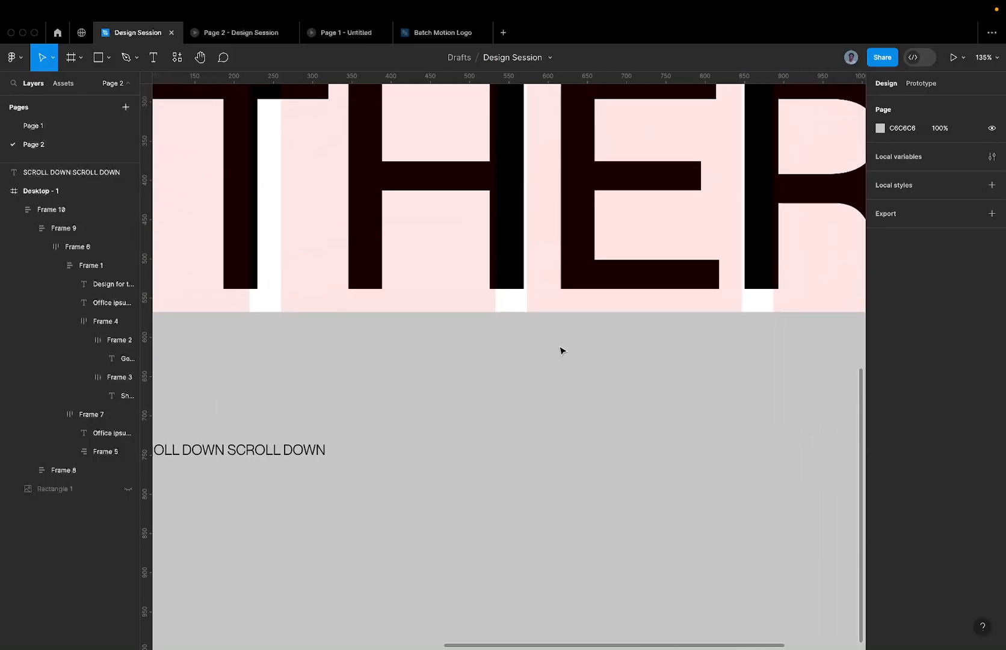
pyautogui.rightClick(561, 350)
pyautogui.click(595, 353)
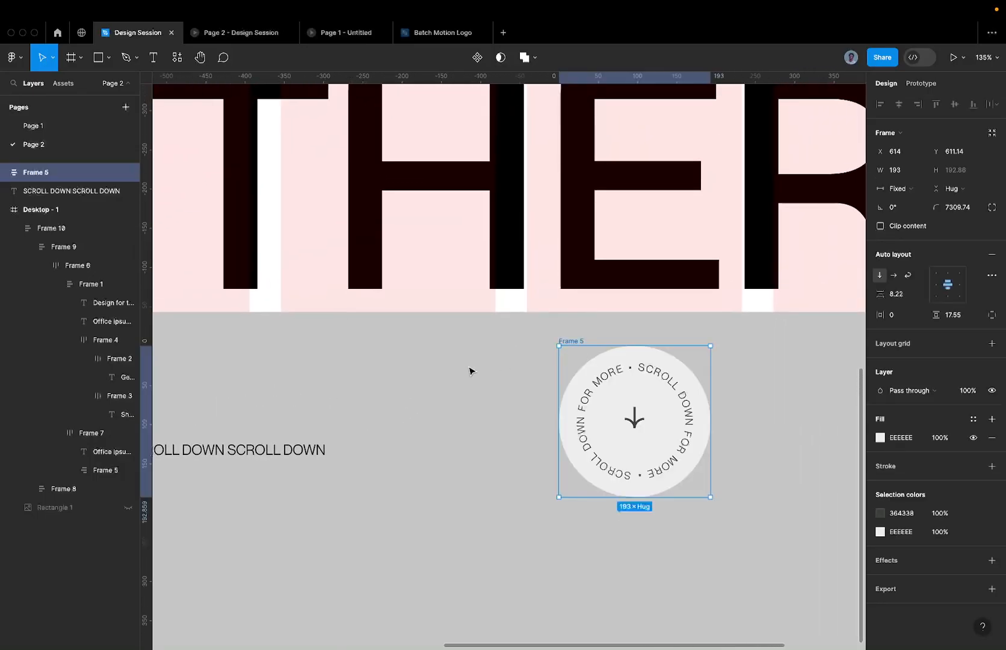
# Step: Duplicate the circular text instance out of the pasted badge and place the copy beside it
pyautogui.doubleClick(606, 393)
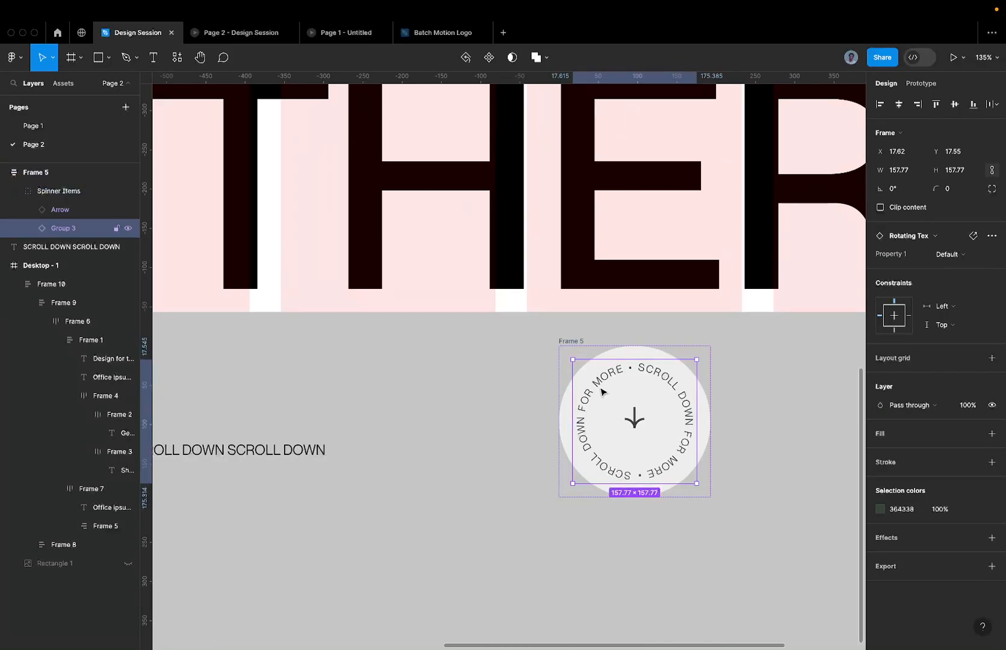
pyautogui.click(553, 373)
pyautogui.doubleClick(609, 388)
pyautogui.moveTo(591, 388); pyautogui.dragTo(348, 386)
# Step: Detach the duplicated circular text from its component and move it between the straight text and the badge
pyautogui.rightClick(348, 387)
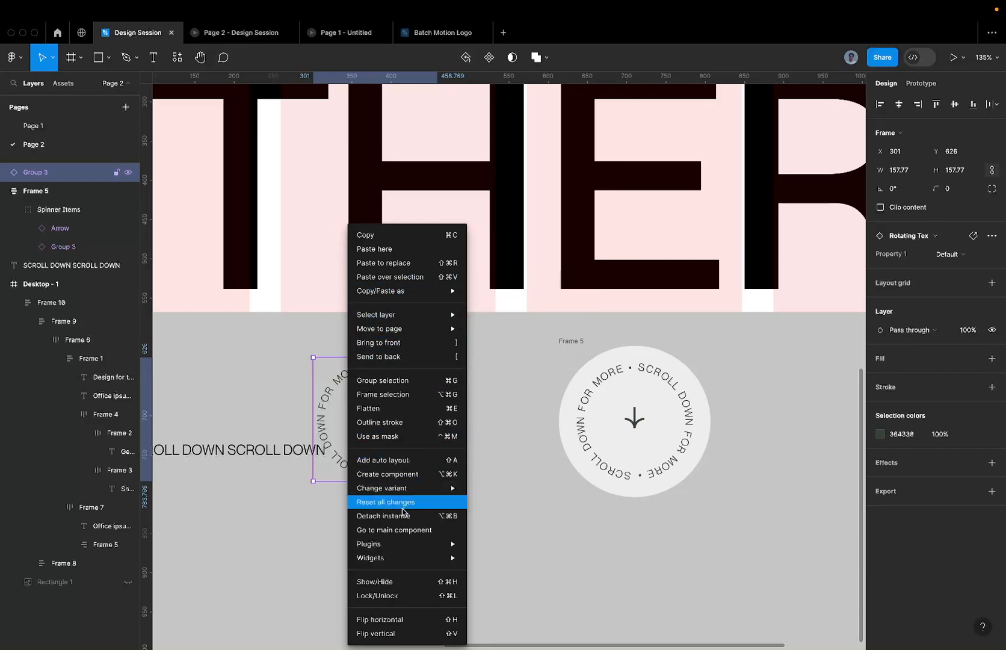
pyautogui.click(396, 516)
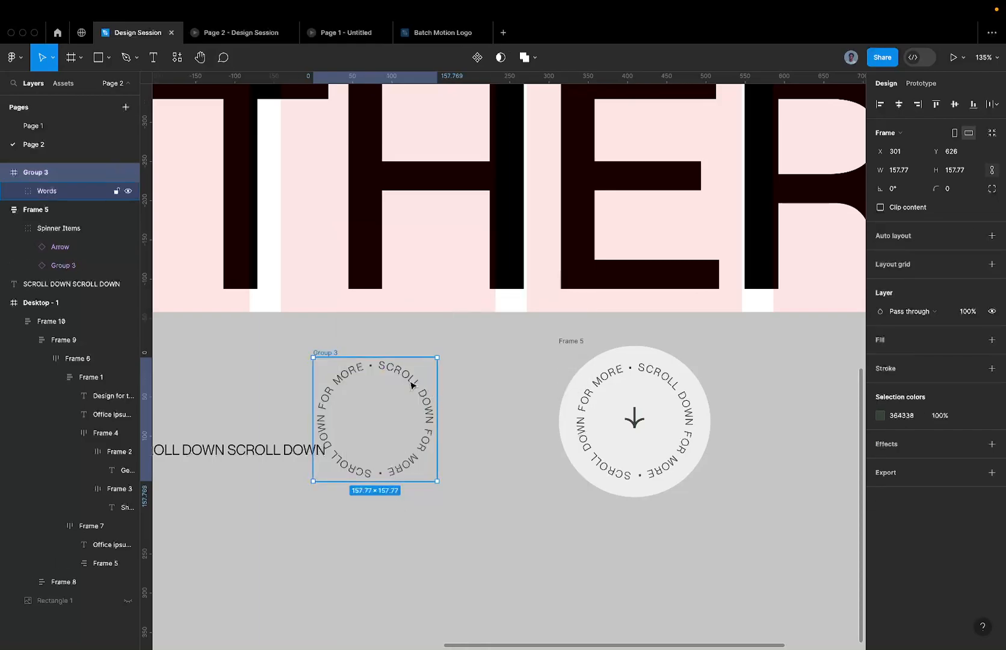
pyautogui.click(361, 383)
pyautogui.moveTo(330, 352); pyautogui.dragTo(414, 377)
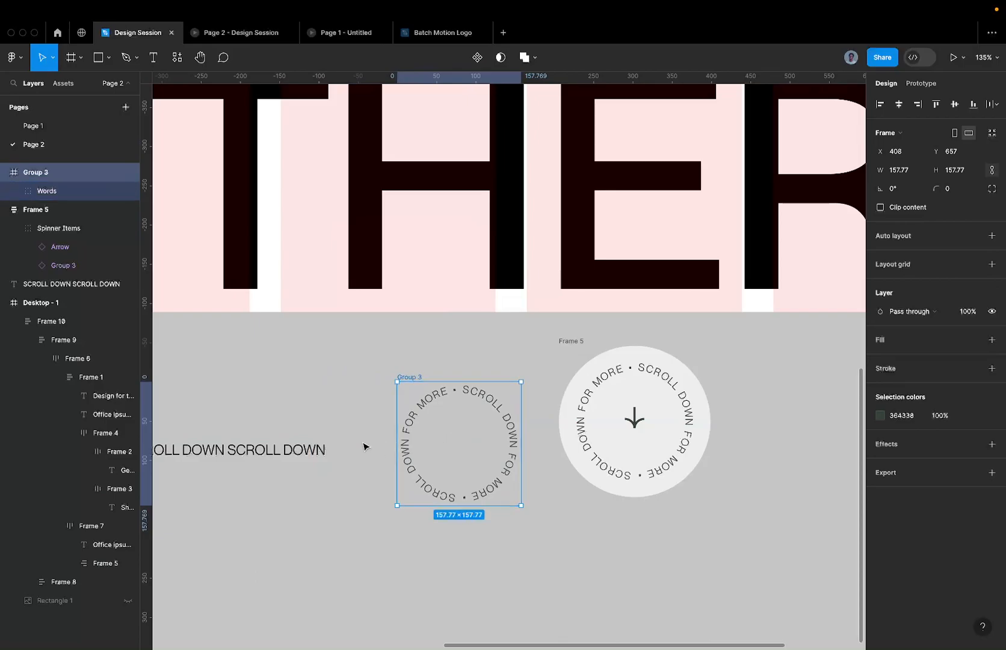
# Step: Select the dot between MORE and SCROLL in the detached circular text and examine how the individual letters are arranged
pyautogui.scroll(15, 445, 406)
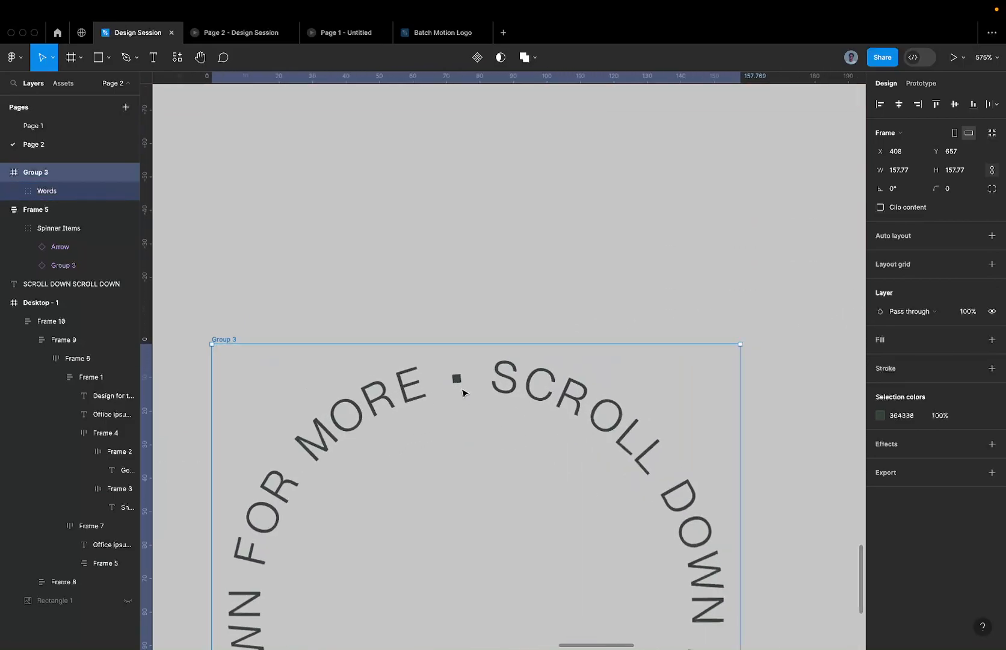
pyautogui.doubleClick(470, 370)
pyautogui.scroll(-5, 470, 370)
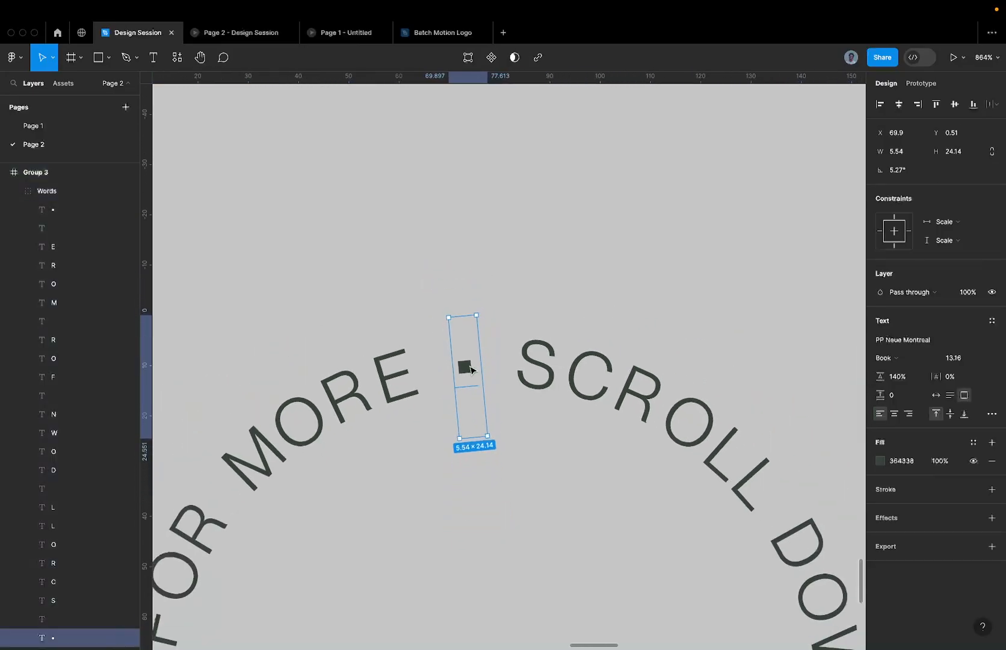
pyautogui.scroll(-1, 470, 370)
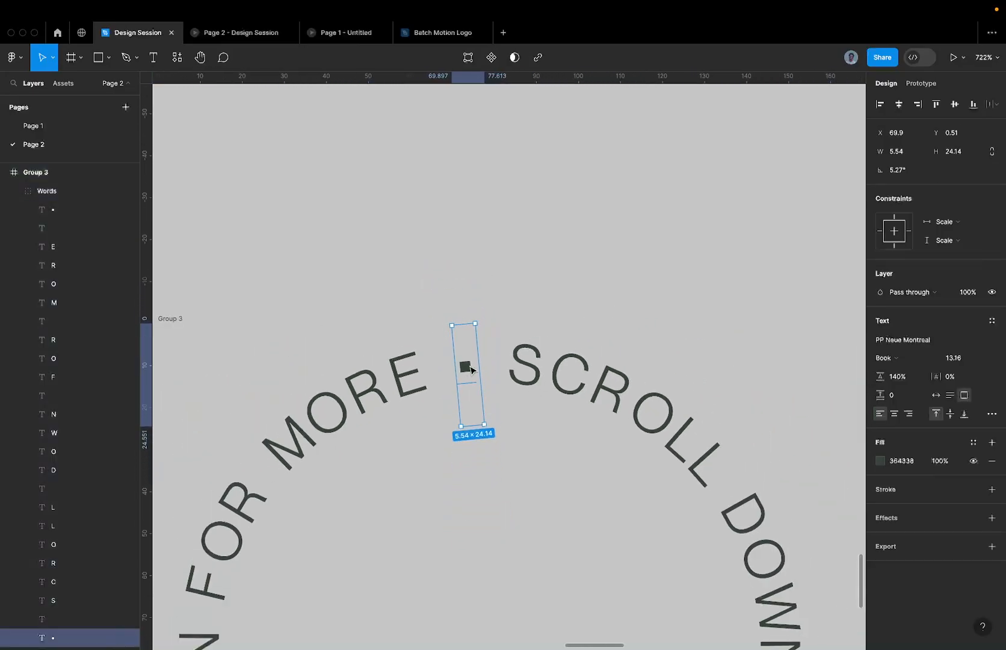
pyautogui.scroll(-2, 471, 370)
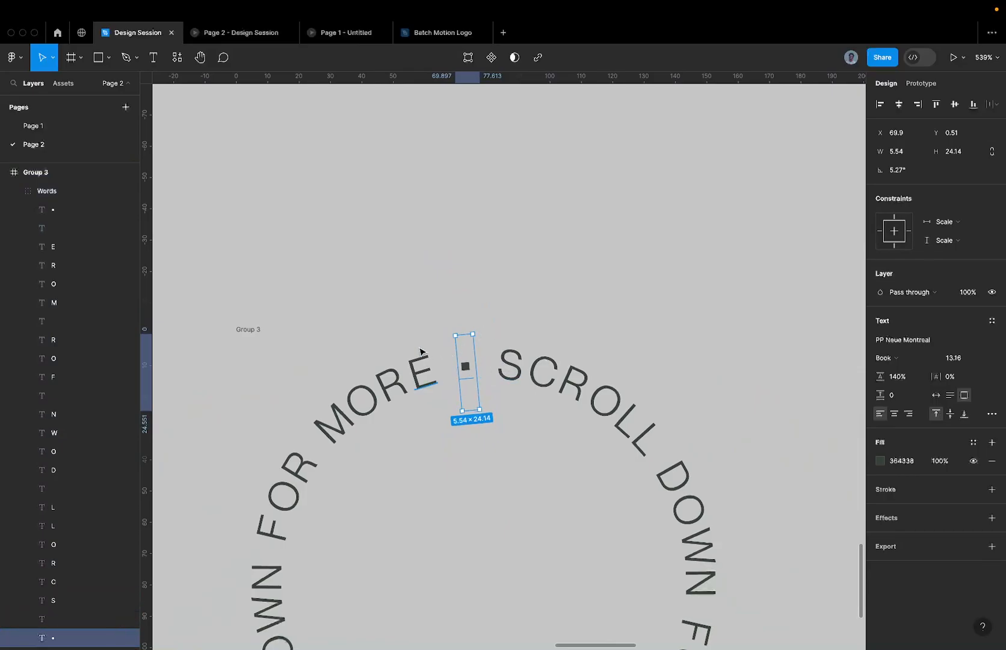
pyautogui.scroll(-3, 484, 335)
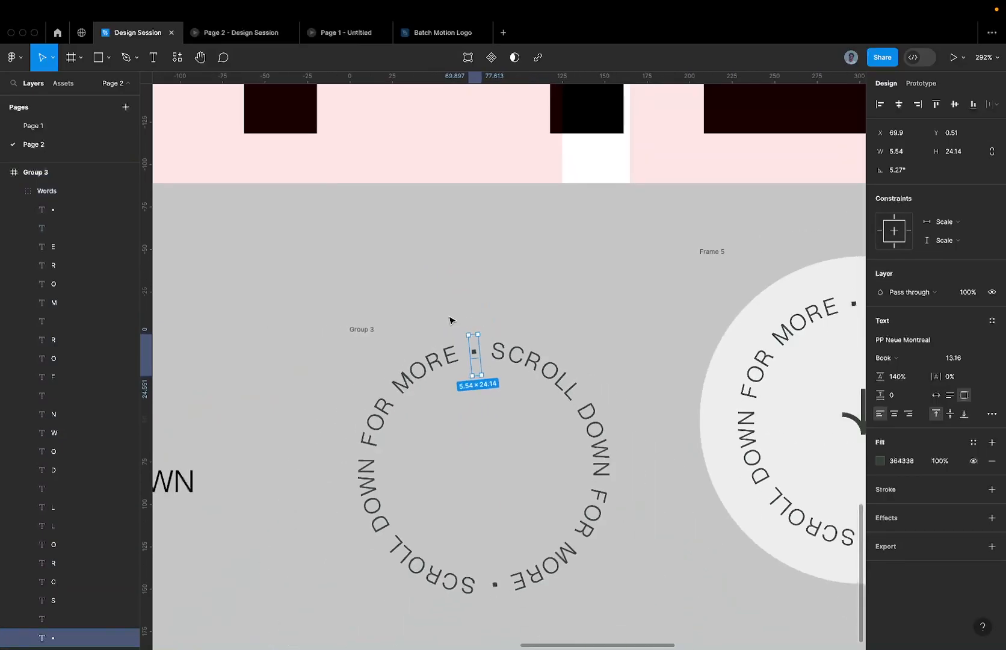
# Step: Examine the straight SCROLL DOWN SCROLL DOWN text in comparison with the circular text
pyautogui.scroll(-3, 428, 368)
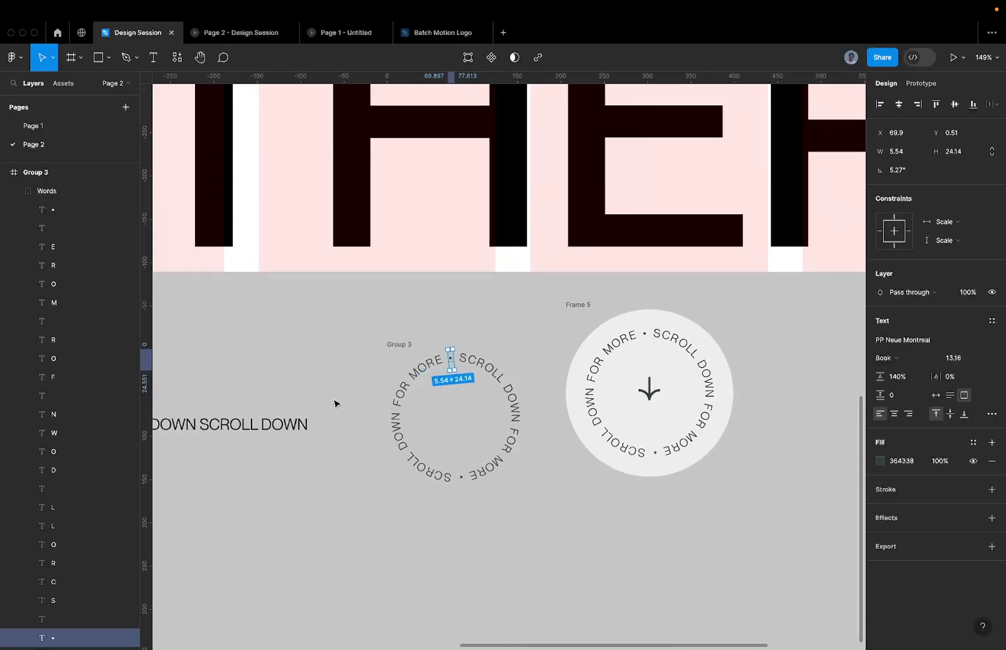
pyautogui.doubleClick(263, 425)
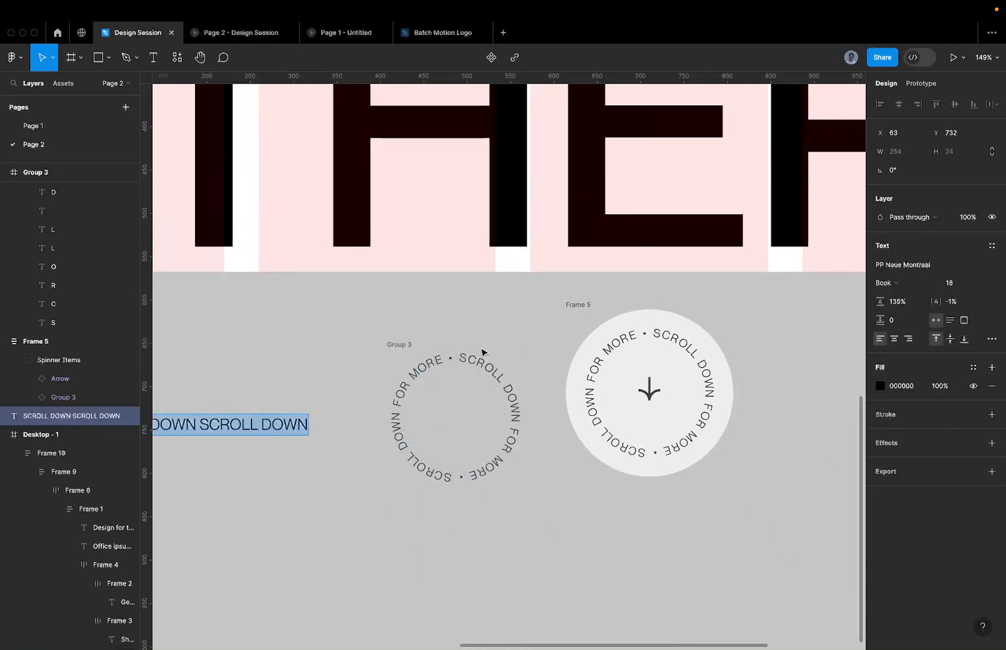
pyautogui.hscroll(-5, 342, 385)
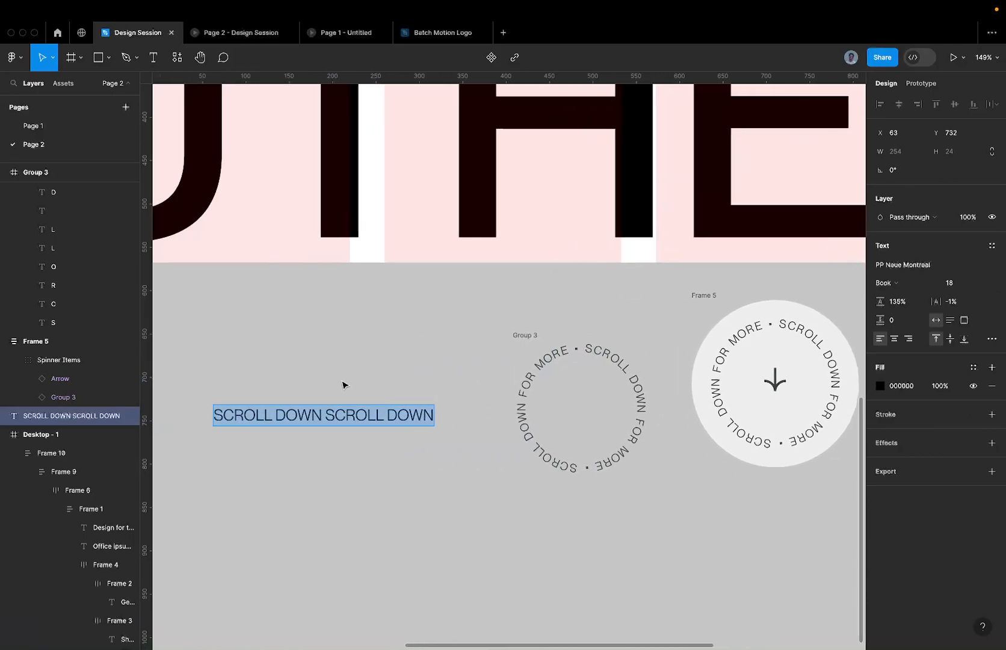
pyautogui.click(338, 414)
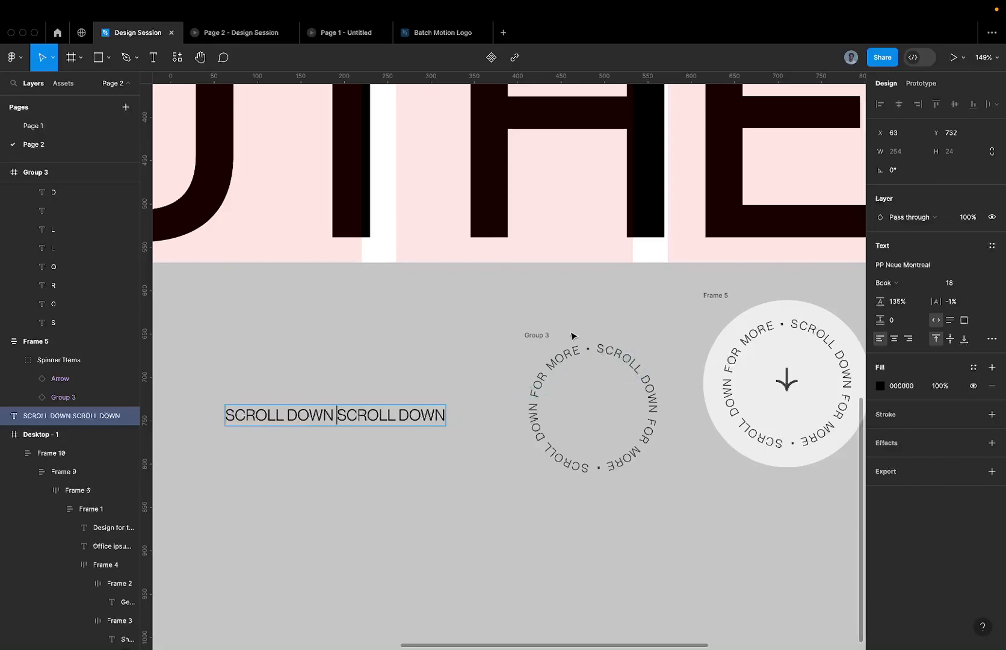
pyautogui.click(537, 335)
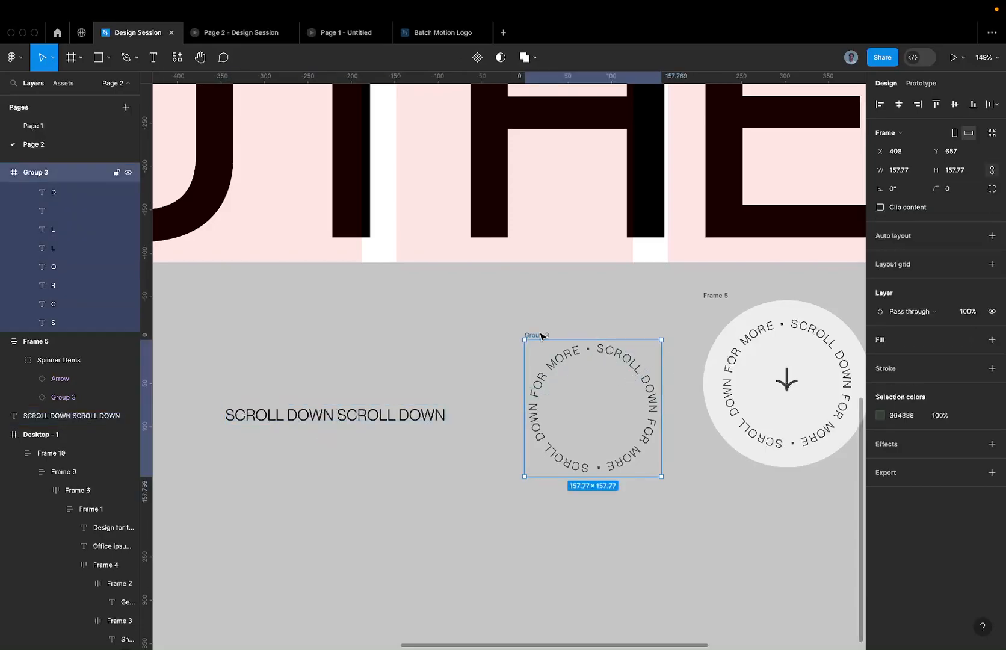
pyautogui.keyDown('ctrl'); pyautogui.scroll(-1, 541, 336); pyautogui.keyUp('ctrl')
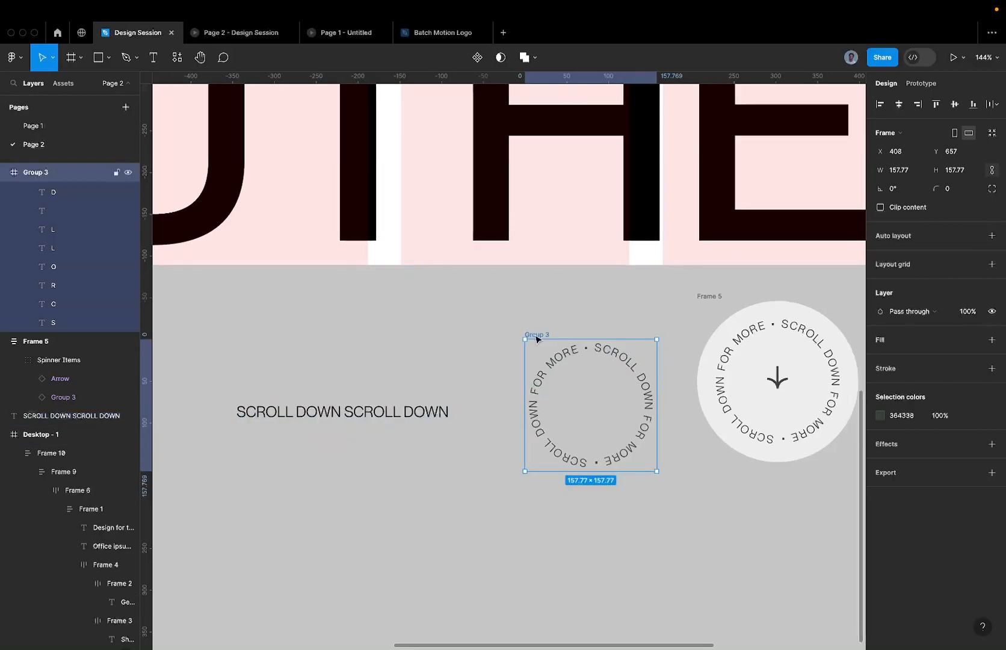
pyautogui.scroll(-3, 533, 335)
pyautogui.press('l')
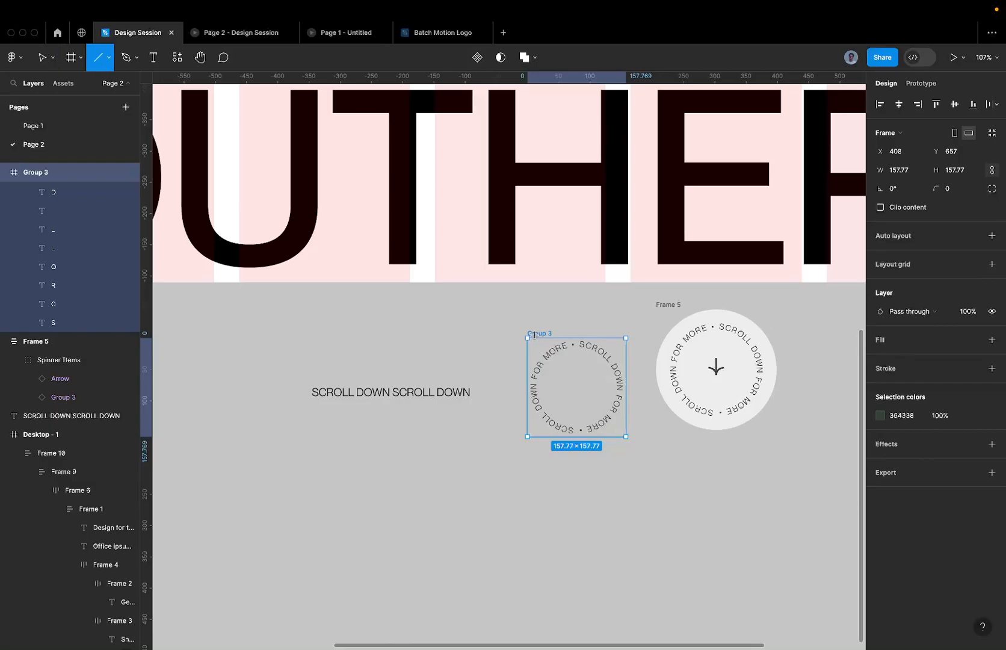
pyautogui.press('k')
pyautogui.moveTo(538, 336); pyautogui.dragTo(539, 235)
pyautogui.press('super+z')
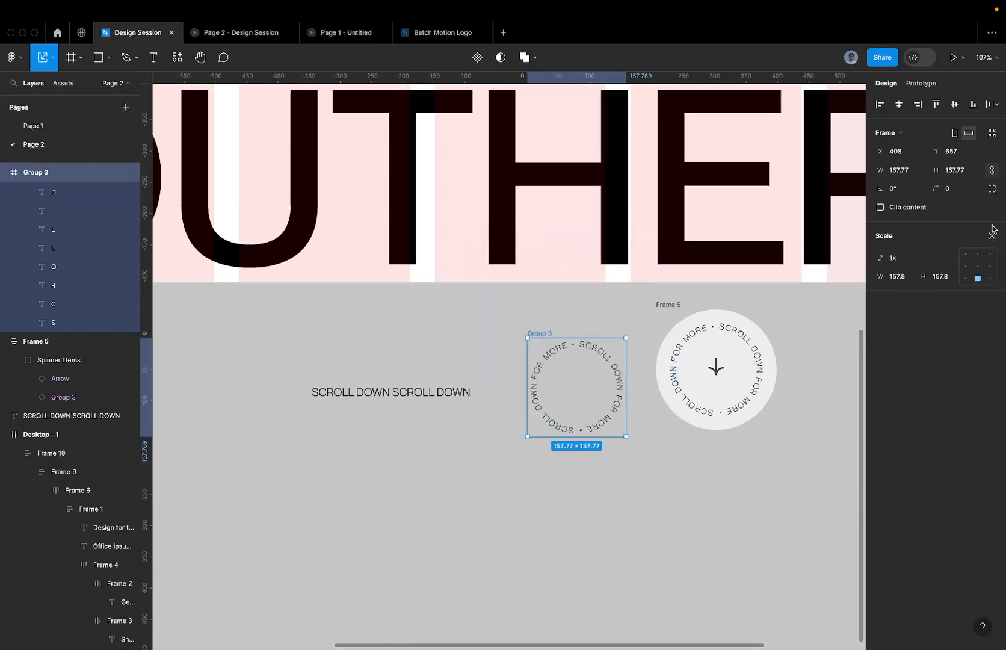
pyautogui.click(992, 236)
pyautogui.click(550, 331)
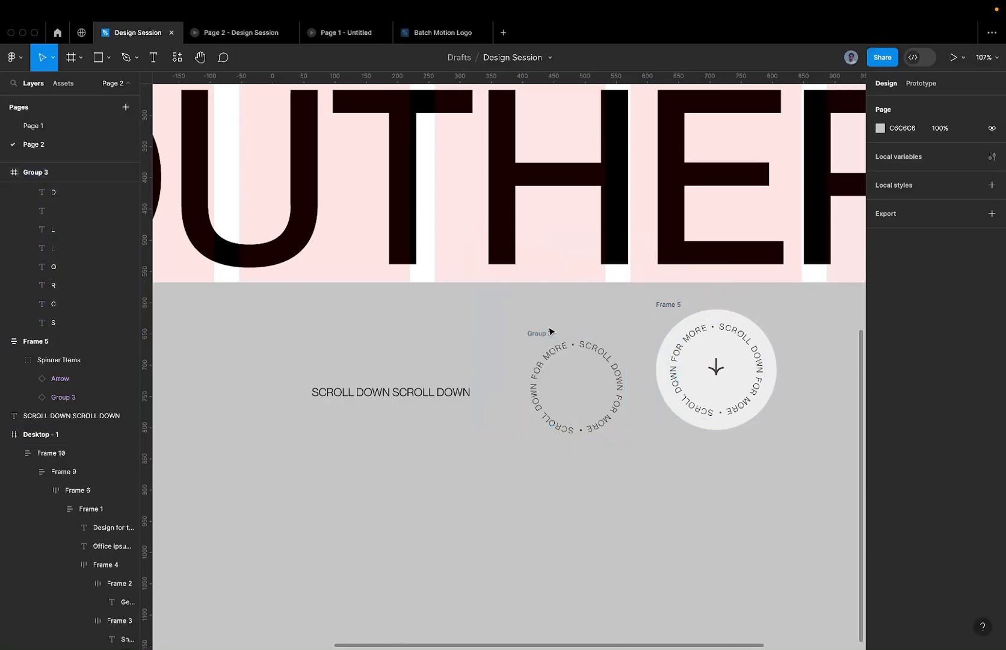
# Step: Move the circular text below the straight text, and place a duplicate beside it rotated to -90°
pyautogui.moveTo(549, 331); pyautogui.dragTo(451, 478)
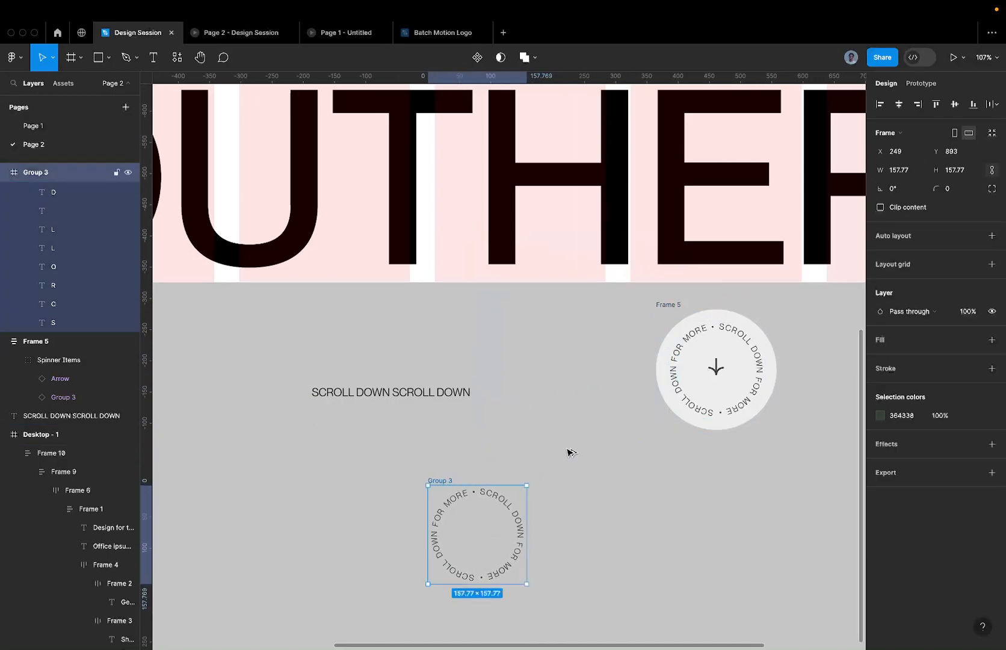
pyautogui.press('super+d')
pyautogui.moveTo(623, 479); pyautogui.dragTo(565, 478)
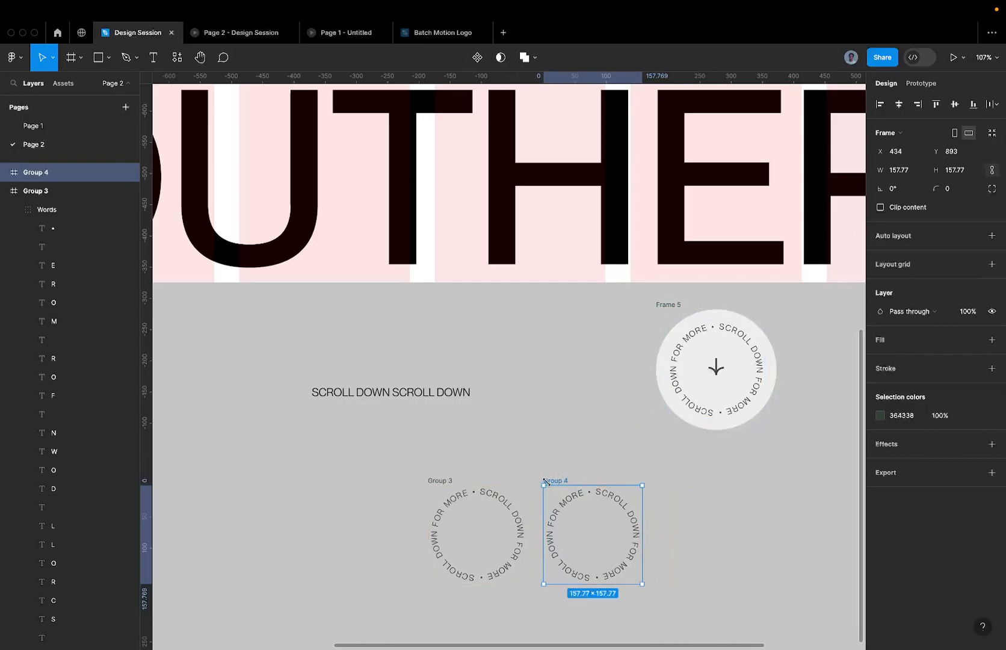
pyautogui.moveTo(537, 483); pyautogui.dragTo(638, 475)
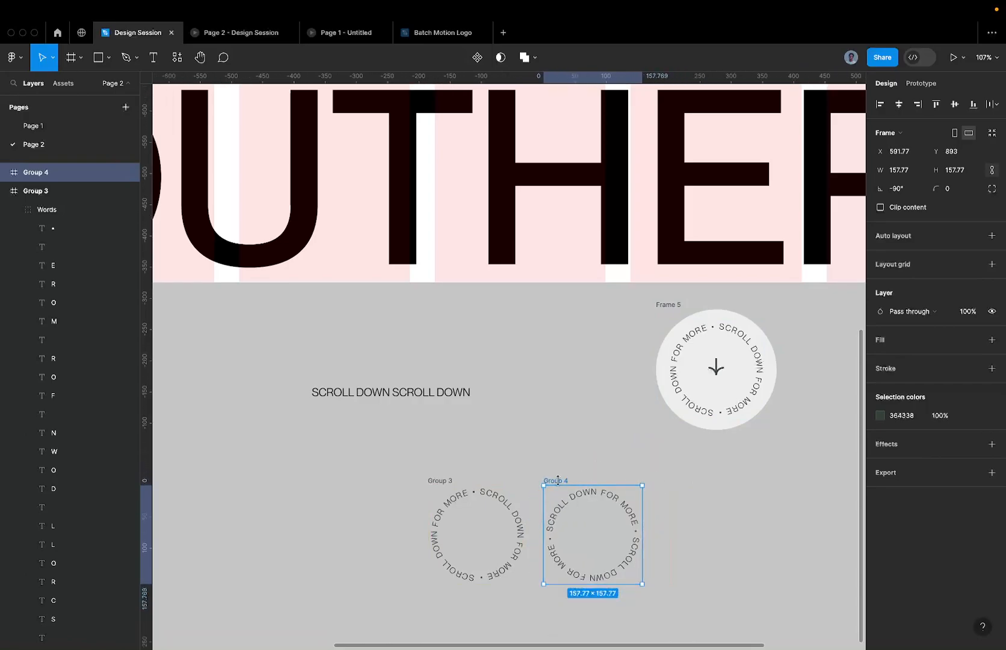
# Step: Place a copy of the -90° circular text beside it and rotate the copy to 180°
pyautogui.keyDown('alt'); pyautogui.moveTo(556, 481); pyautogui.dragTo(677, 482); pyautogui.keyUp('alt')
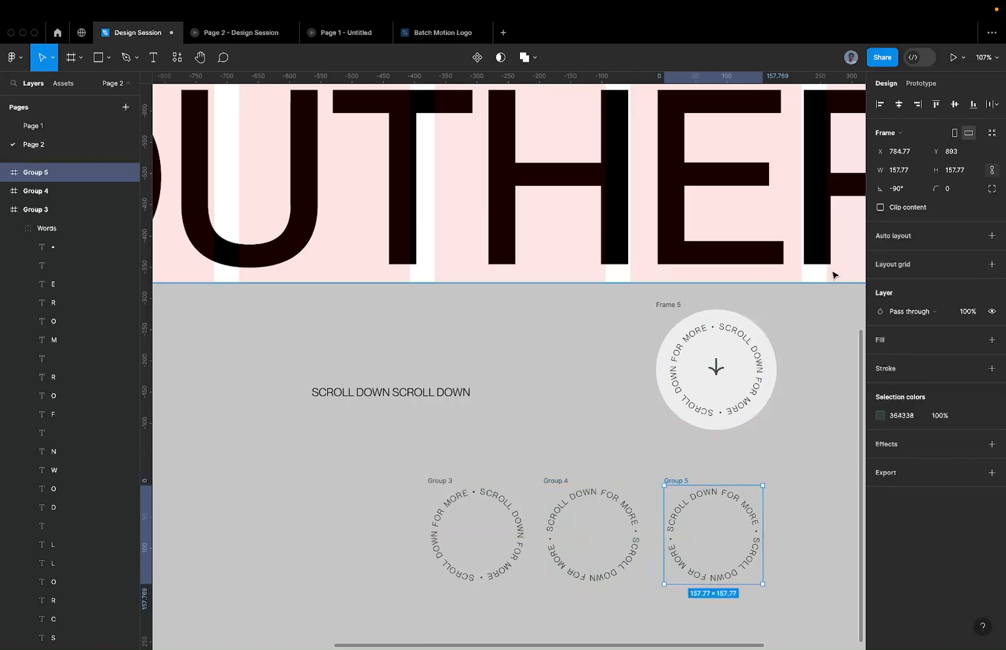
pyautogui.click(903, 189)
pyautogui.click(914, 190)
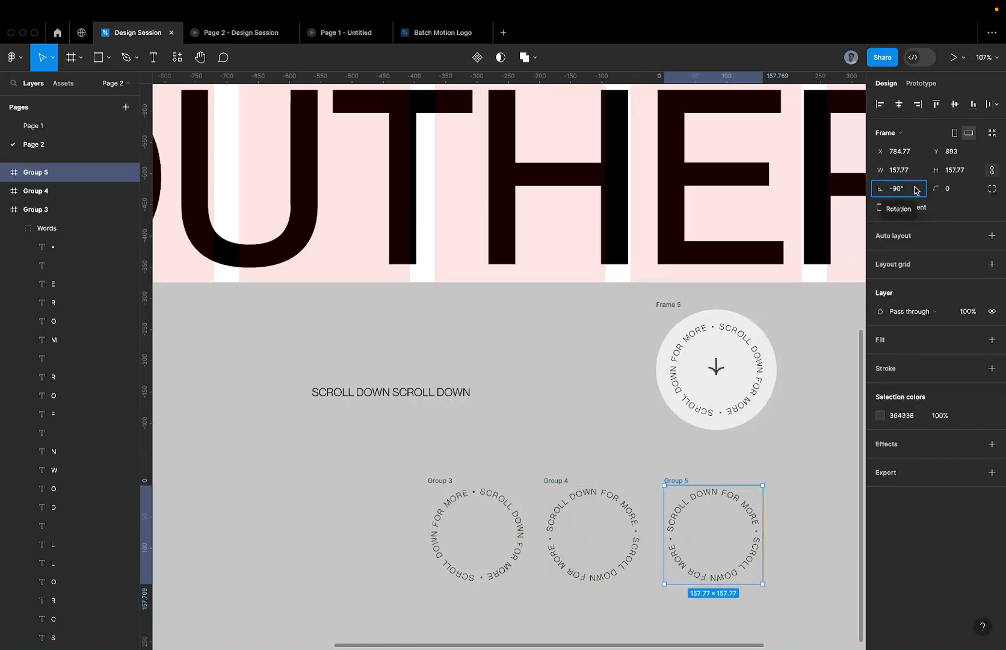
pyautogui.press('Return')
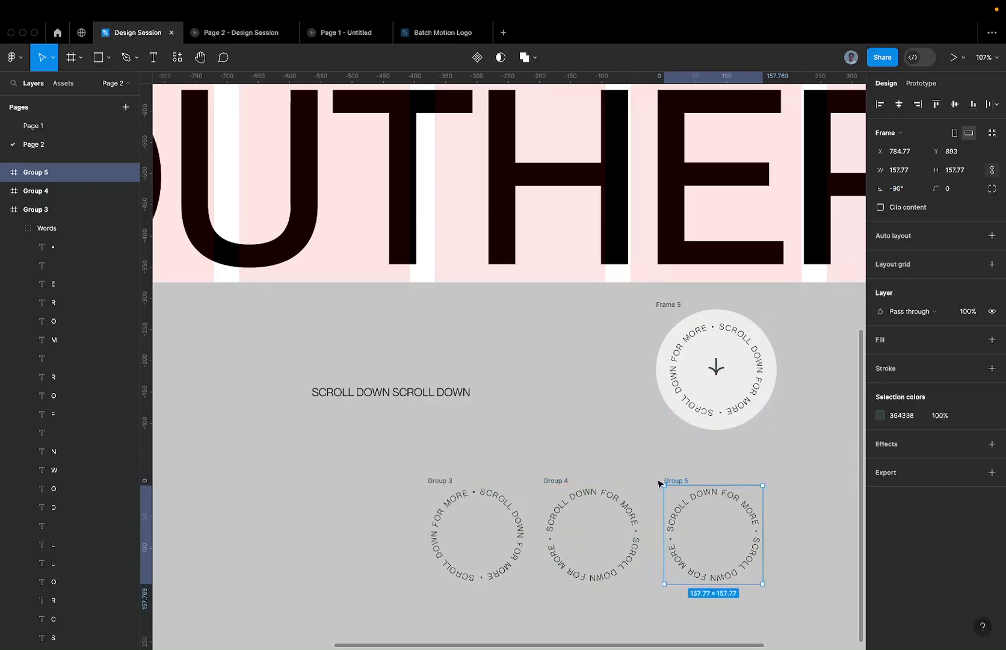
pyautogui.moveTo(658, 480); pyautogui.dragTo(777, 460)
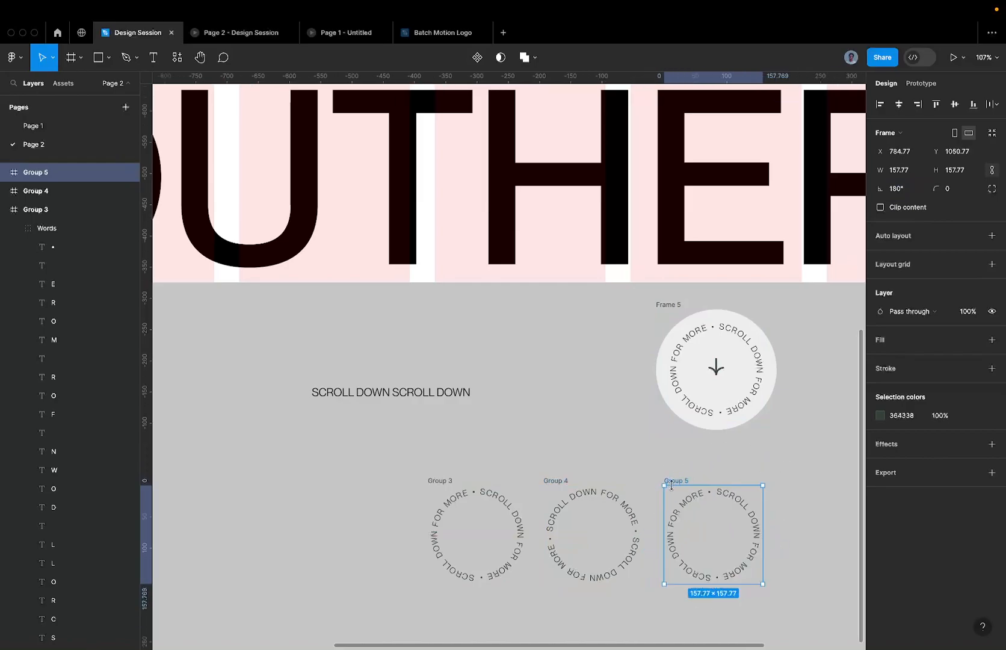
# Step: Add a fourth circular text to the row by copying the 180° one and rotate it to 90°
pyautogui.moveTo(676, 481); pyautogui.dragTo(790, 479)
pyautogui.hscroll(3, 790, 483)
pyautogui.scroll(-1, 790, 484)
pyautogui.hscroll(2, 791, 483)
pyautogui.scroll(-1, 790, 483)
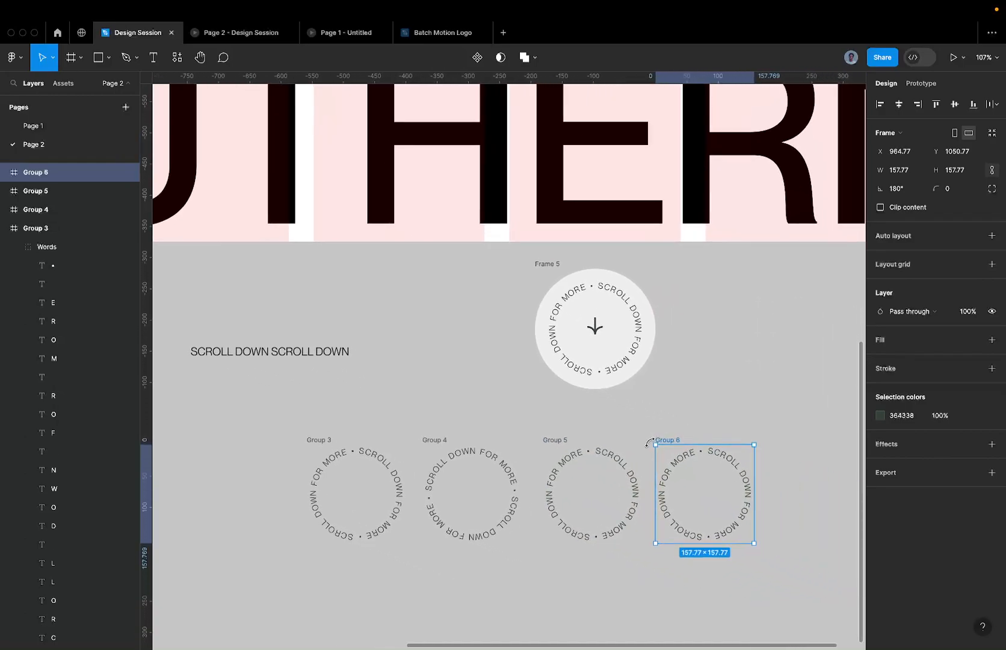
pyautogui.moveTo(653, 438); pyautogui.dragTo(756, 440)
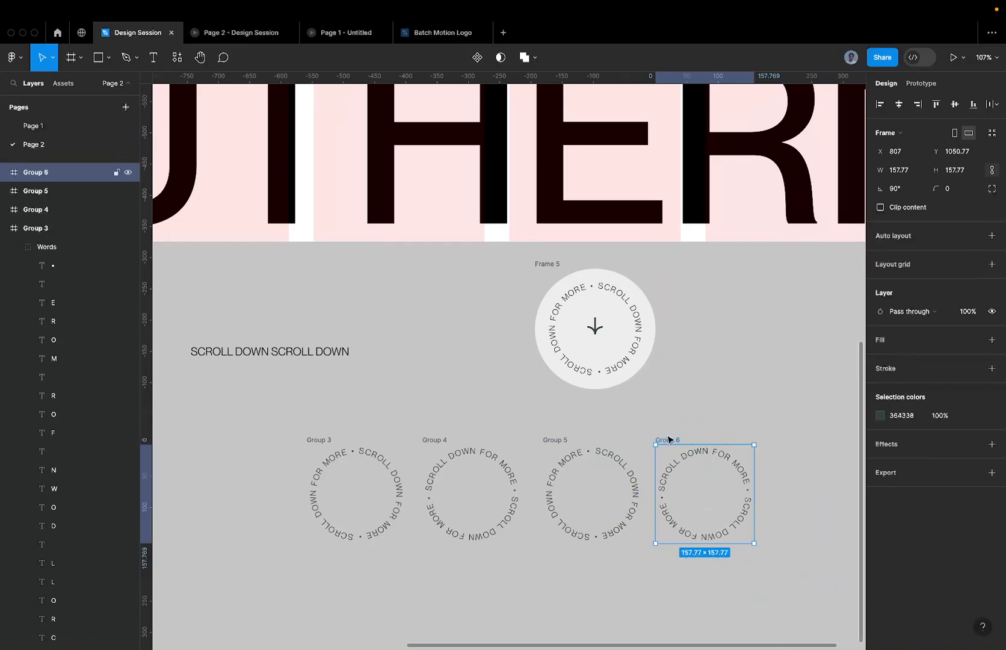
# Step: Select the four circular texts one after another to compare their orientations
pyautogui.click(334, 439)
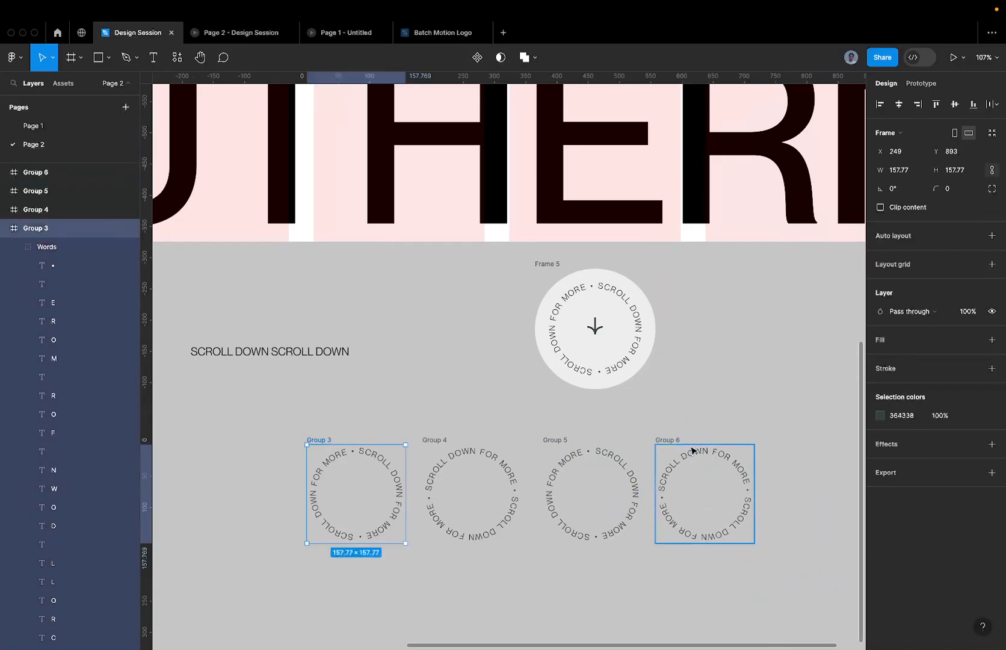
pyautogui.click(441, 445)
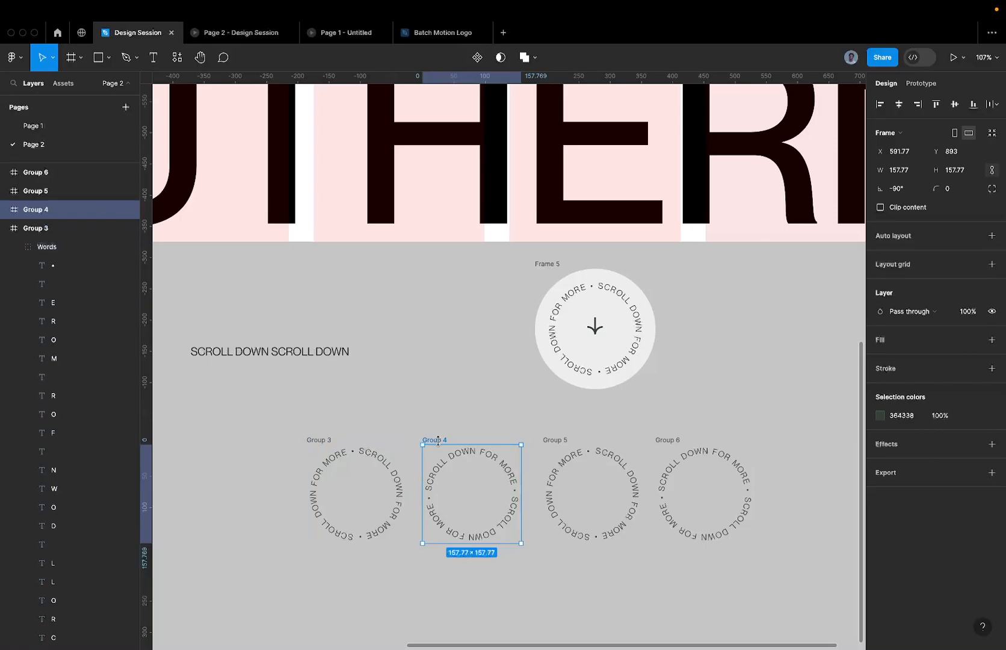
pyautogui.click(551, 442)
pyautogui.click(672, 441)
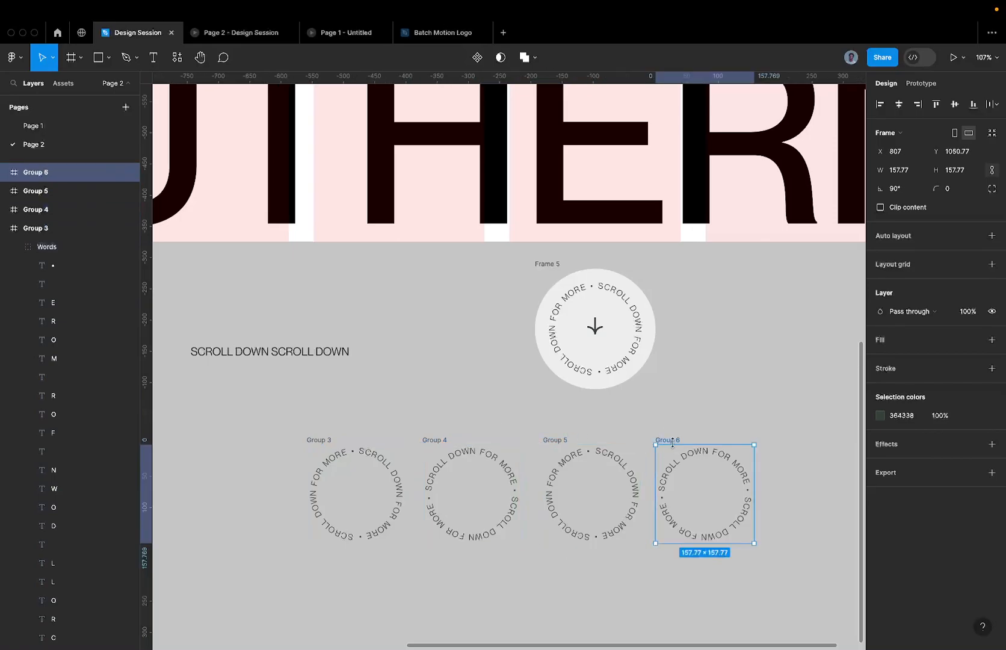
pyautogui.moveTo(671, 441); pyautogui.dragTo(776, 440)
pyautogui.hscroll(3, 727, 436)
pyautogui.moveTo(665, 431); pyautogui.dragTo(766, 433)
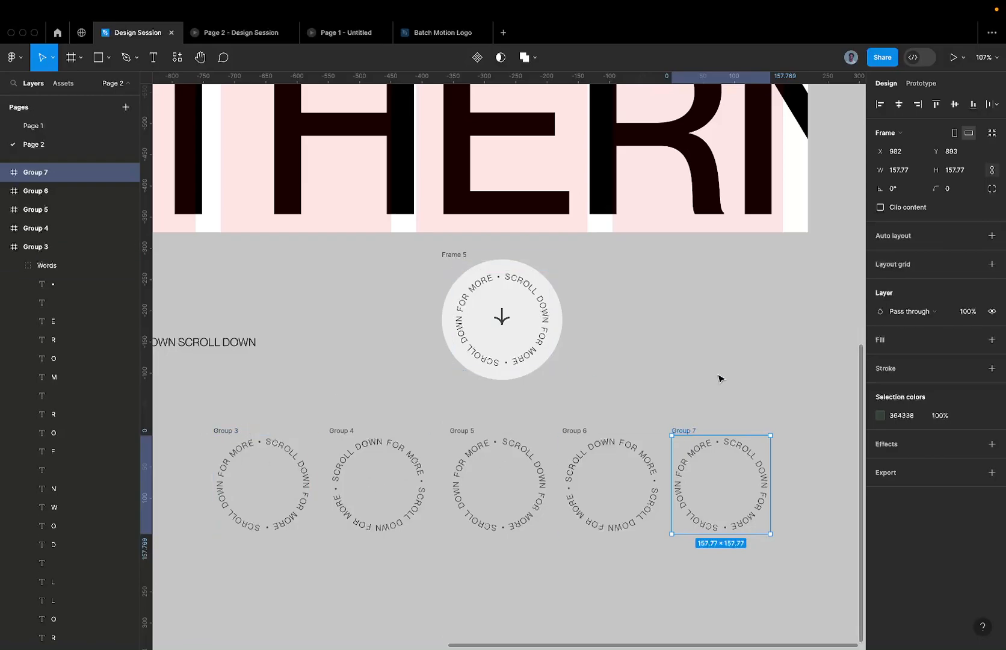
pyautogui.press('Delete')
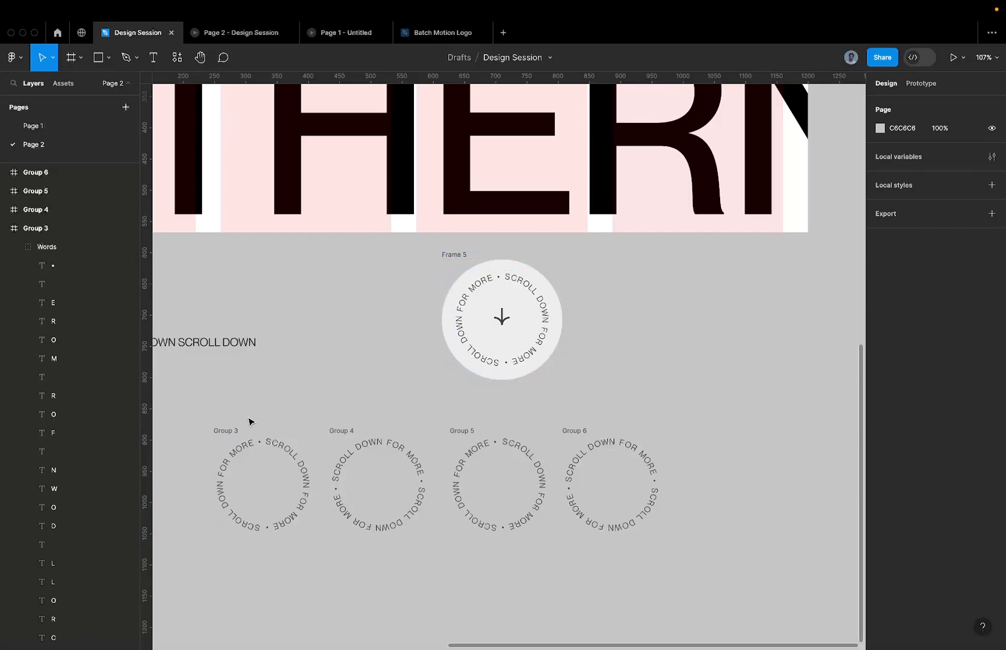
# Step: Check the rotation values of Group 3, Group 4, Group 5 and Group 6 in turn
pyautogui.click(239, 432)
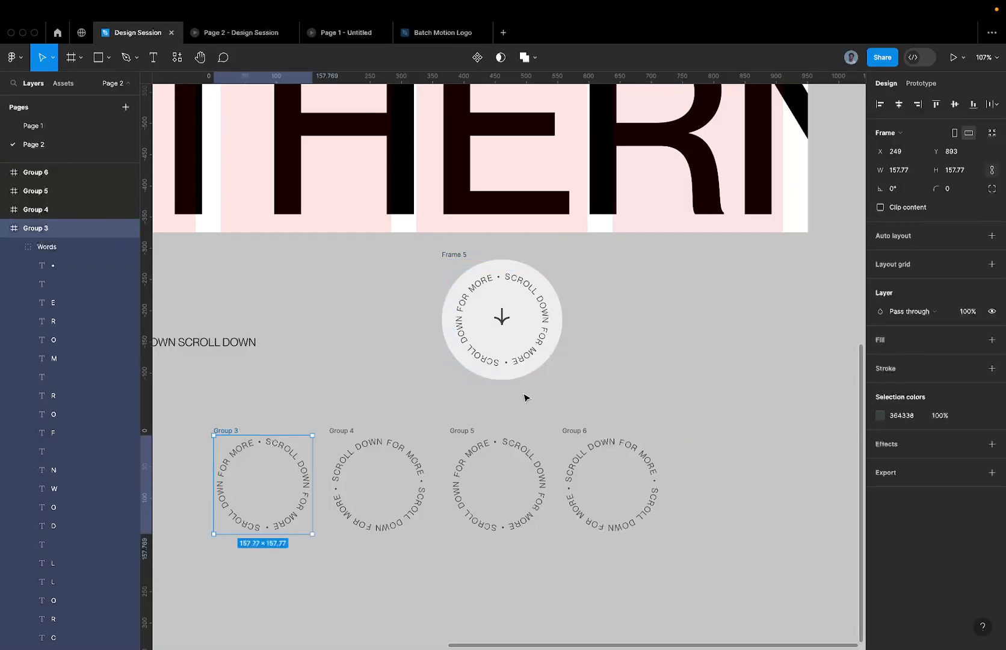
pyautogui.click(359, 434)
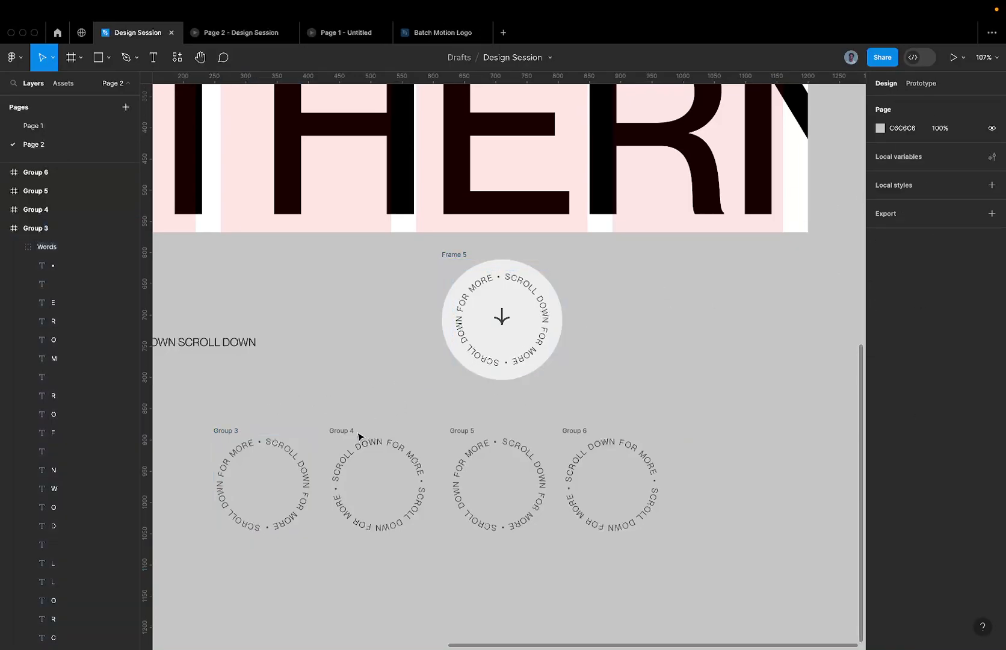
pyautogui.click(346, 431)
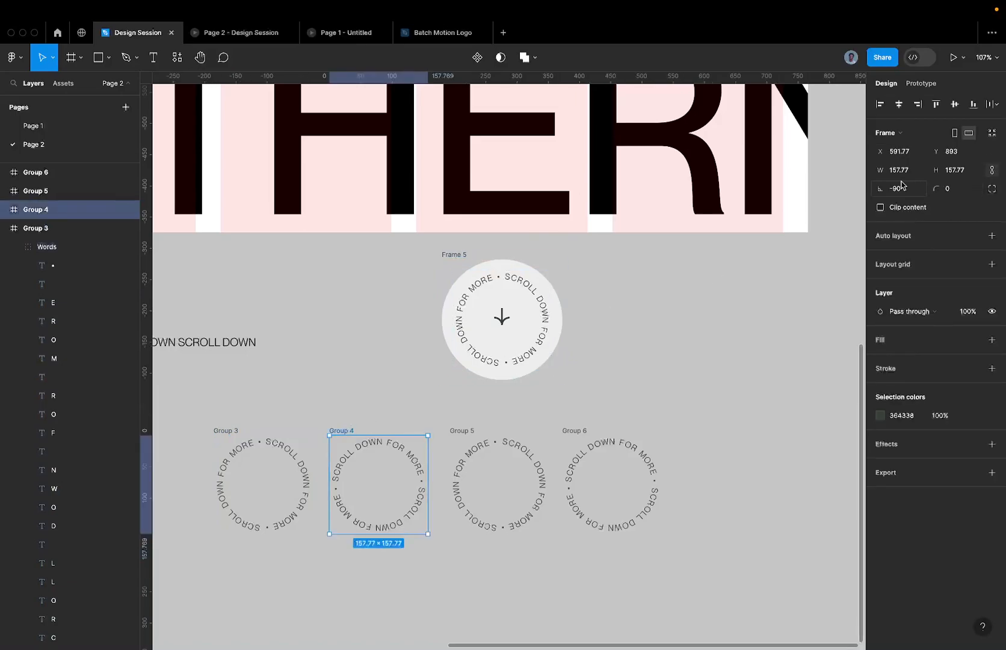
pyautogui.click(459, 431)
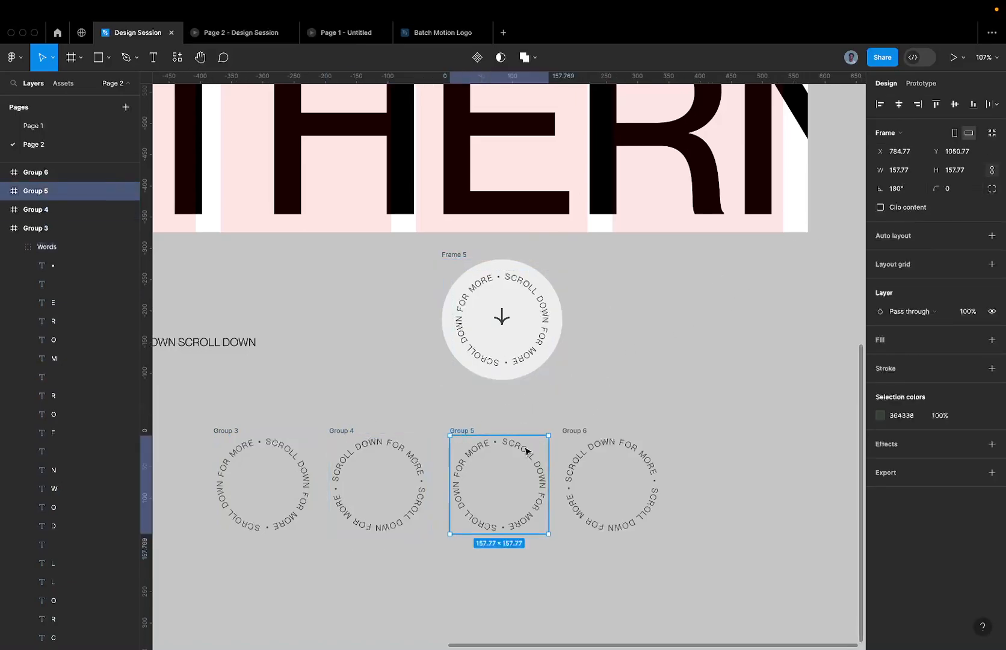
pyautogui.click(565, 432)
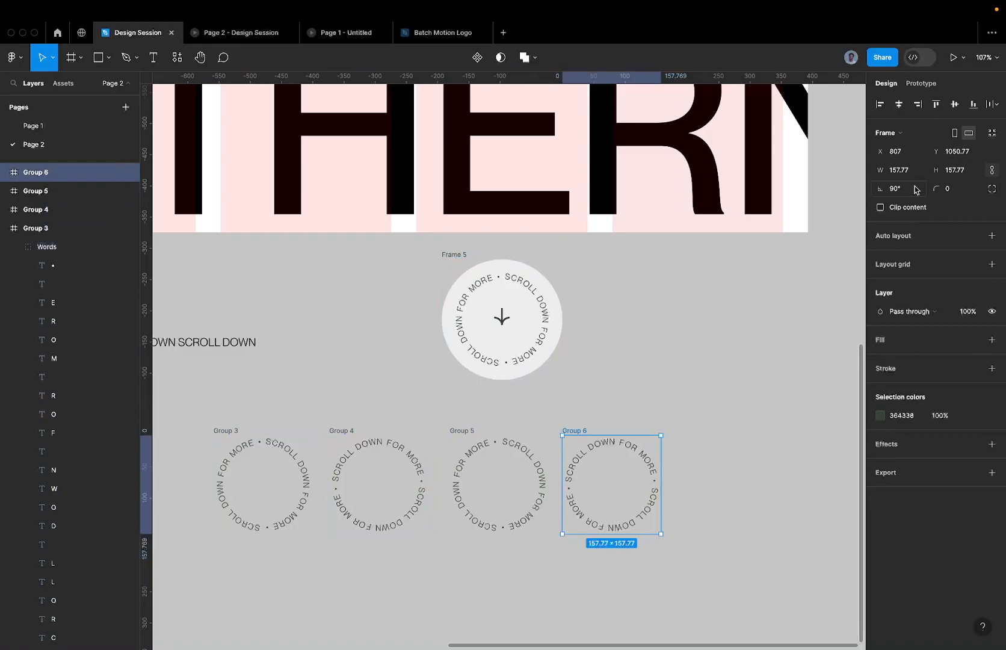
# Step: Combine the four circular texts, Group 3 to Group 6, into a component set
pyautogui.scroll(-3, 617, 350)
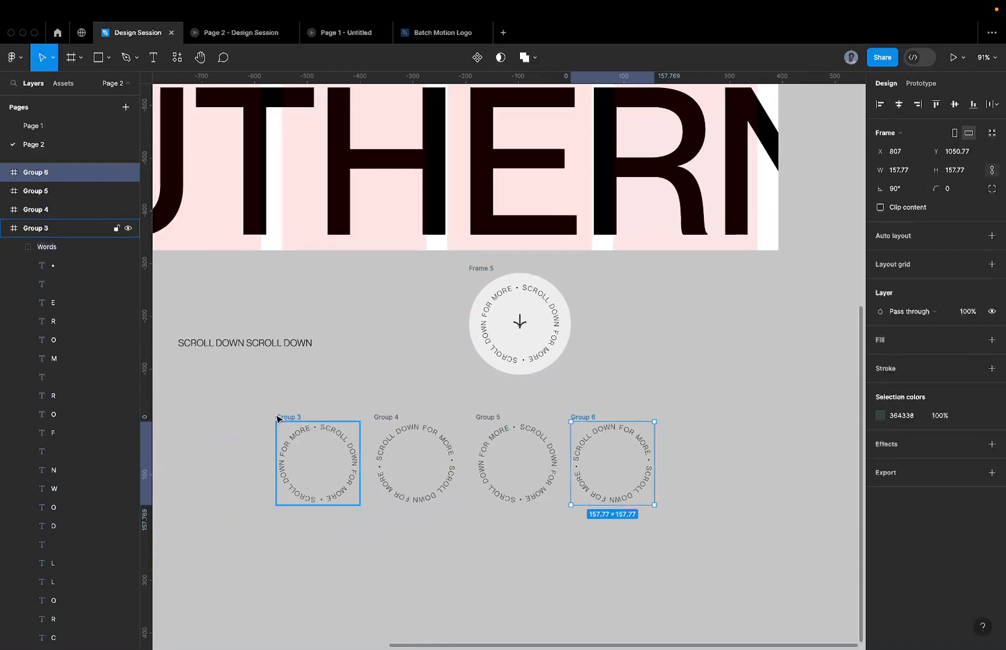
pyautogui.moveTo(260, 407); pyautogui.dragTo(710, 566)
pyautogui.click(492, 59)
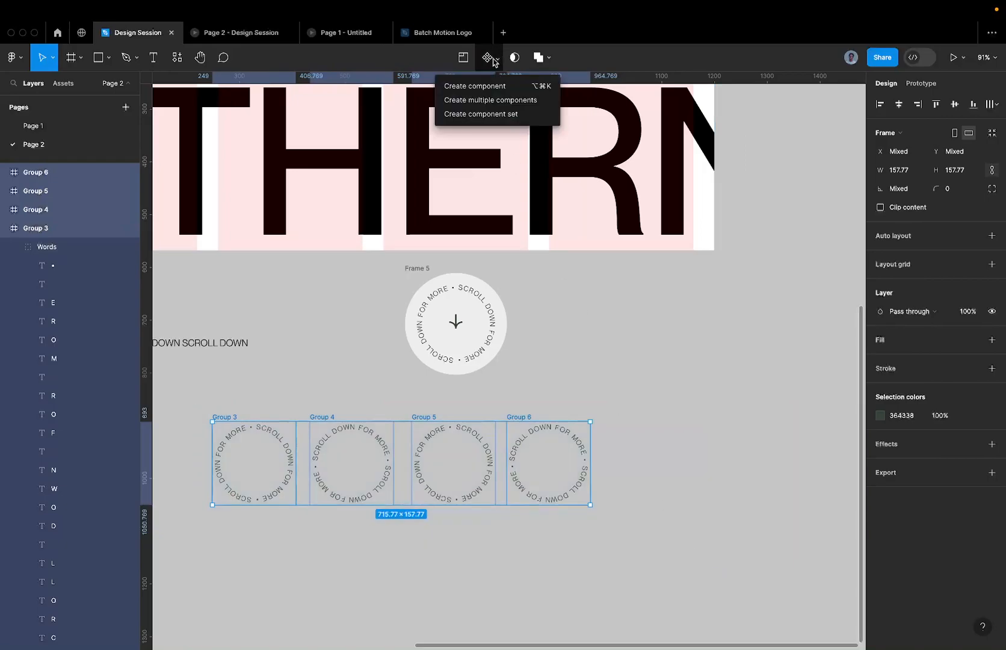
pyautogui.click(488, 131)
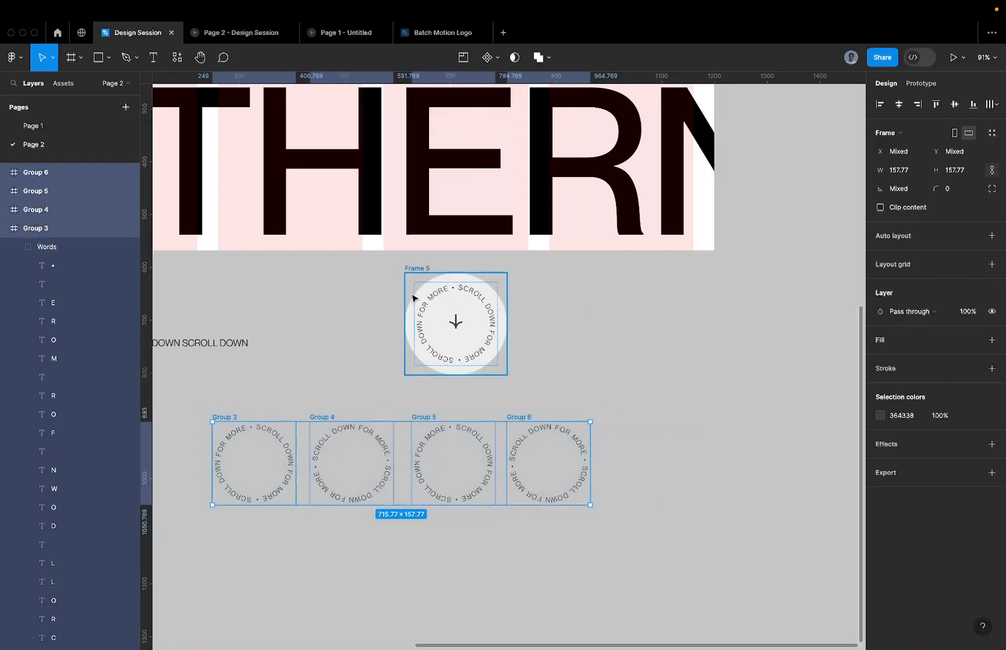
pyautogui.click(497, 58)
pyautogui.click(486, 120)
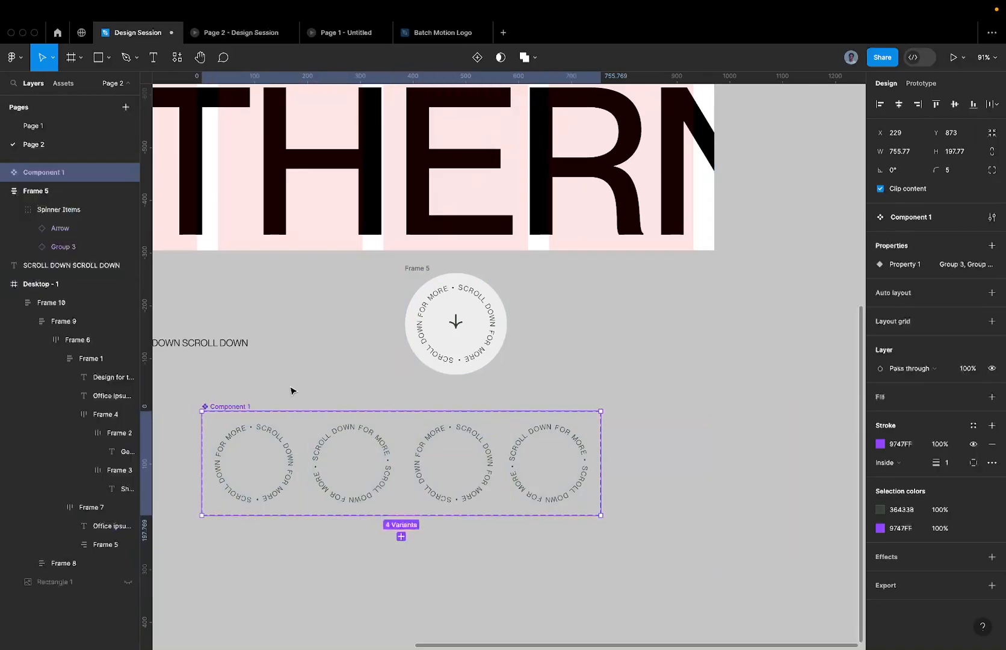
# Step: Add a prototype interaction from the Group 3 variant to Group 4, triggered after a delay of 1 ms
pyautogui.hscroll(-5, 291, 389)
pyautogui.scroll(3, 373, 442)
pyautogui.click(423, 426)
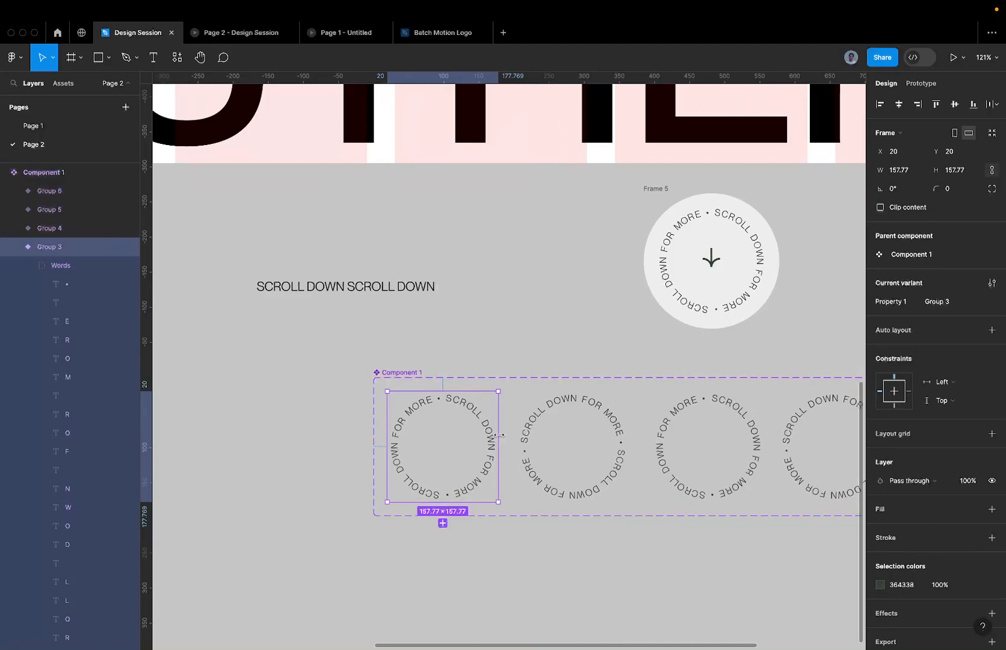
pyautogui.click(917, 84)
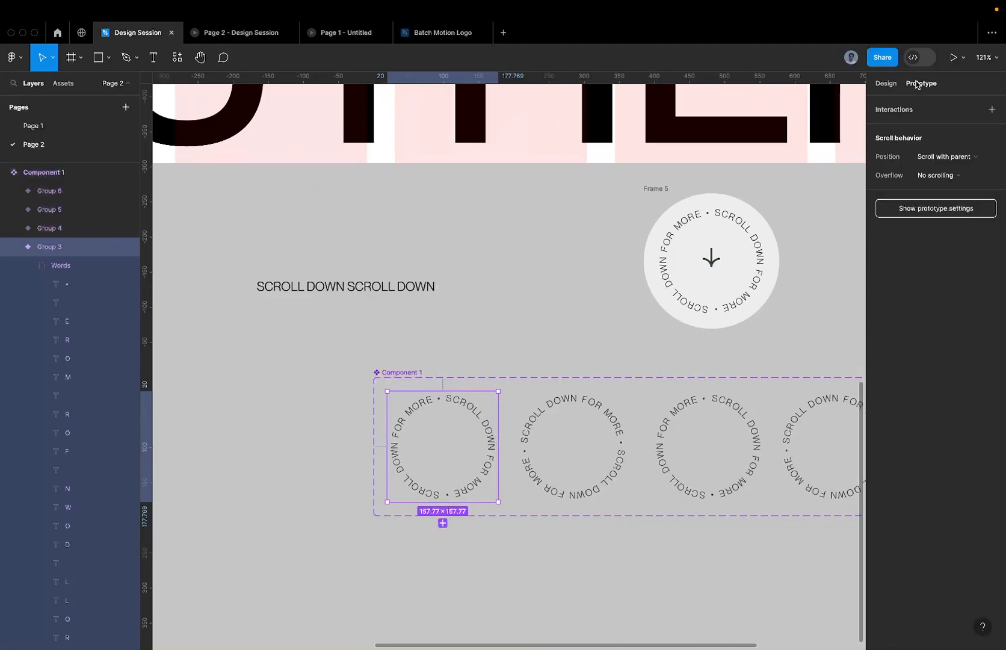
pyautogui.moveTo(499, 446); pyautogui.dragTo(546, 452)
pyautogui.click(479, 476)
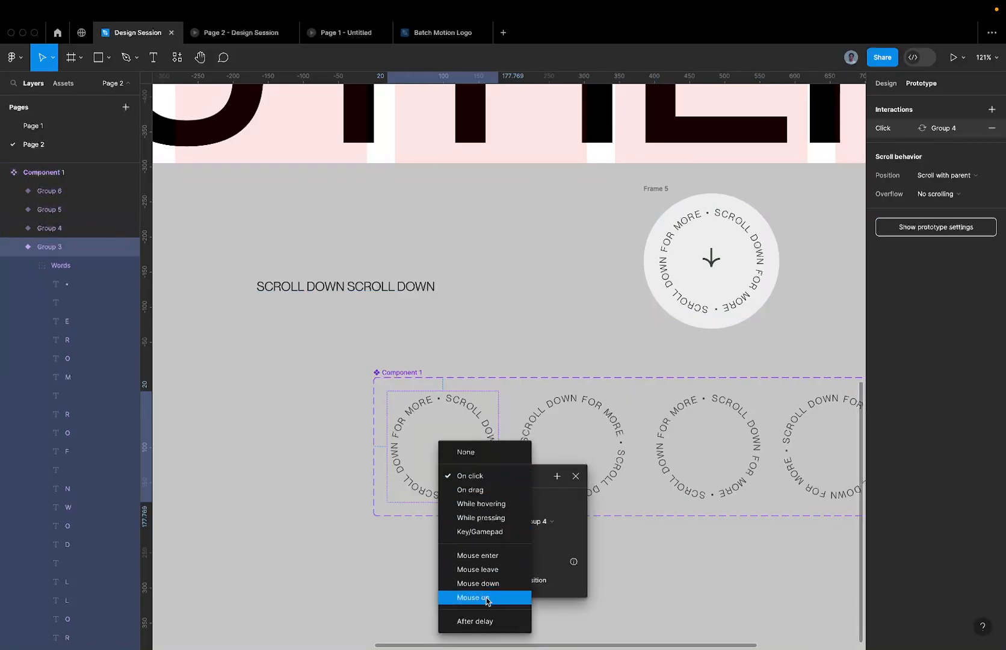
pyautogui.click(480, 620)
pyautogui.click(481, 502)
pyautogui.write('0')
pyautogui.press('Return')
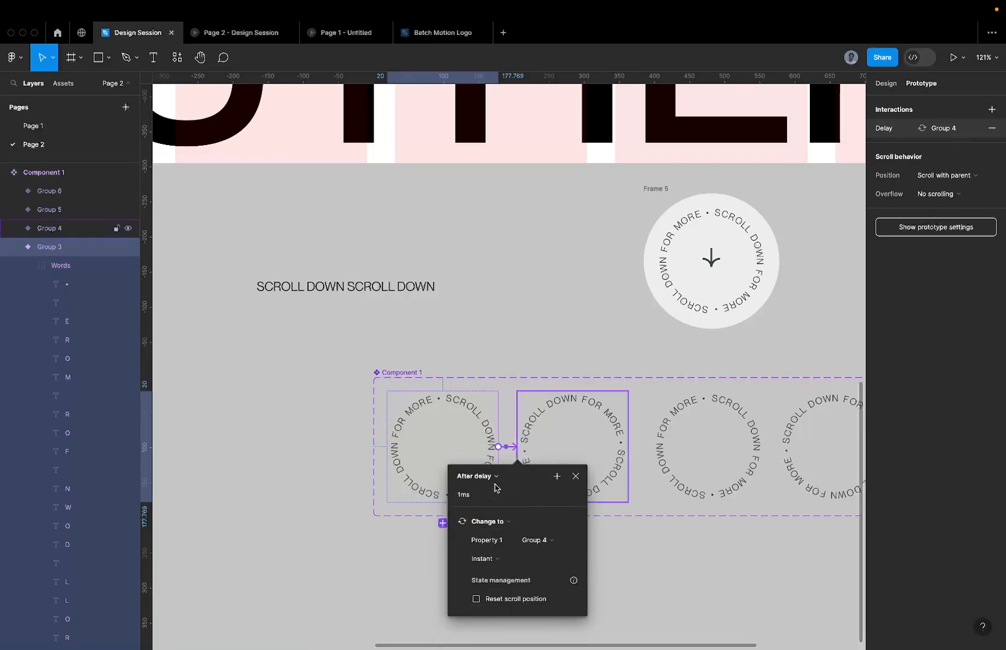
# Step: Set the Group 3 to Group 4 transition to Smart animate with Linear easing and a 500 ms duration
pyautogui.click(489, 558)
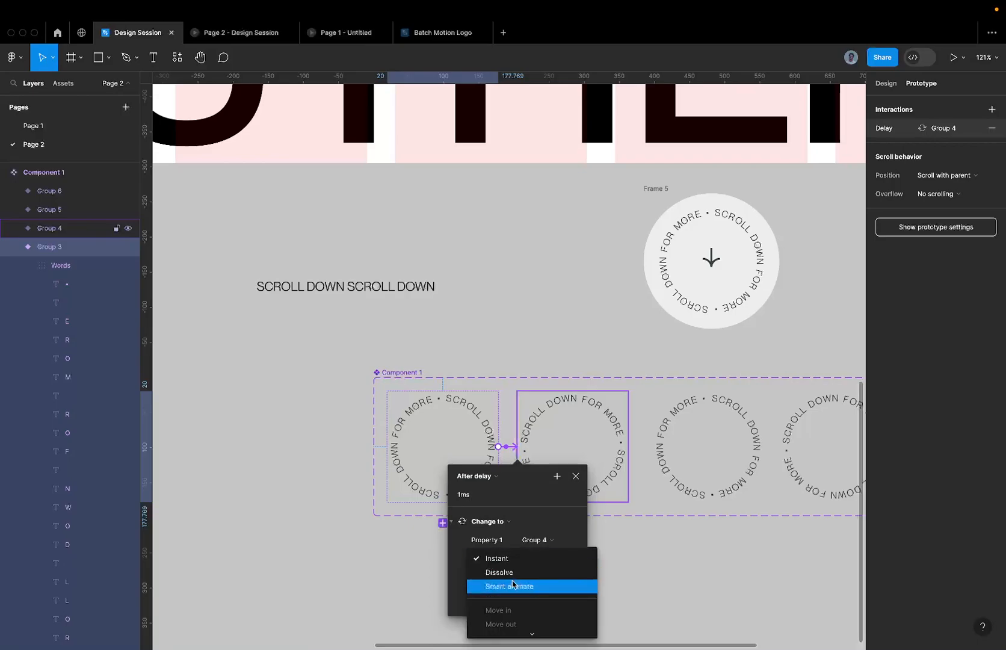
pyautogui.click(512, 585)
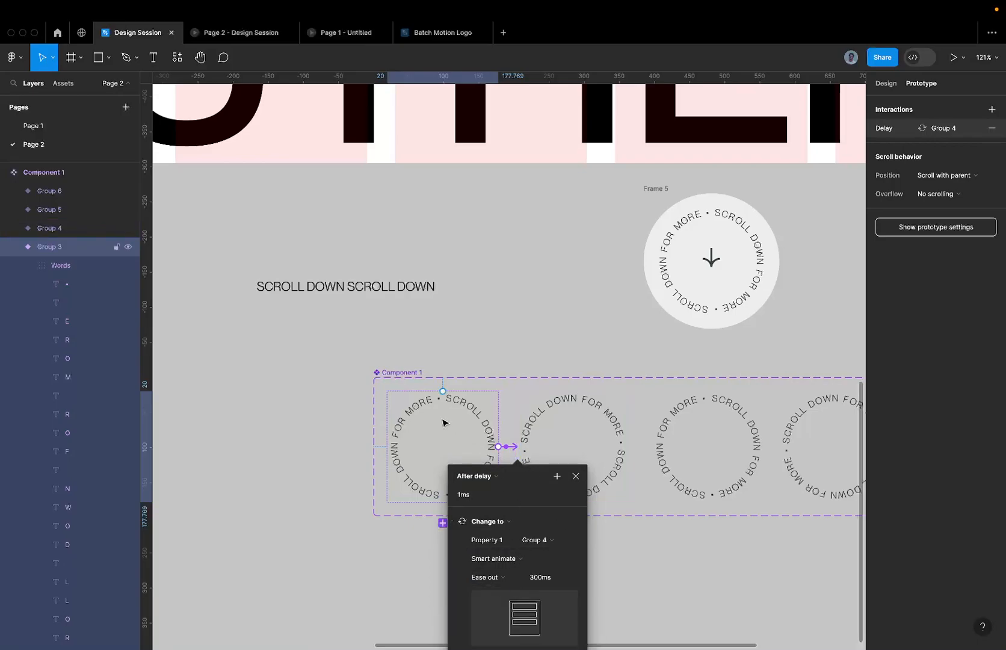
pyautogui.scroll(-5, 559, 342)
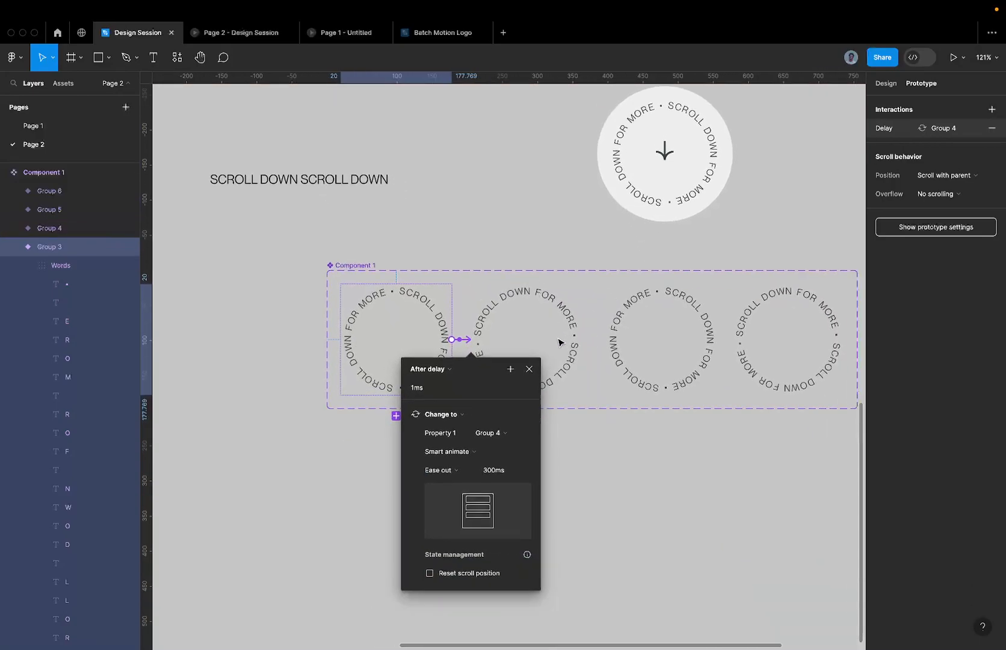
pyautogui.click(417, 391)
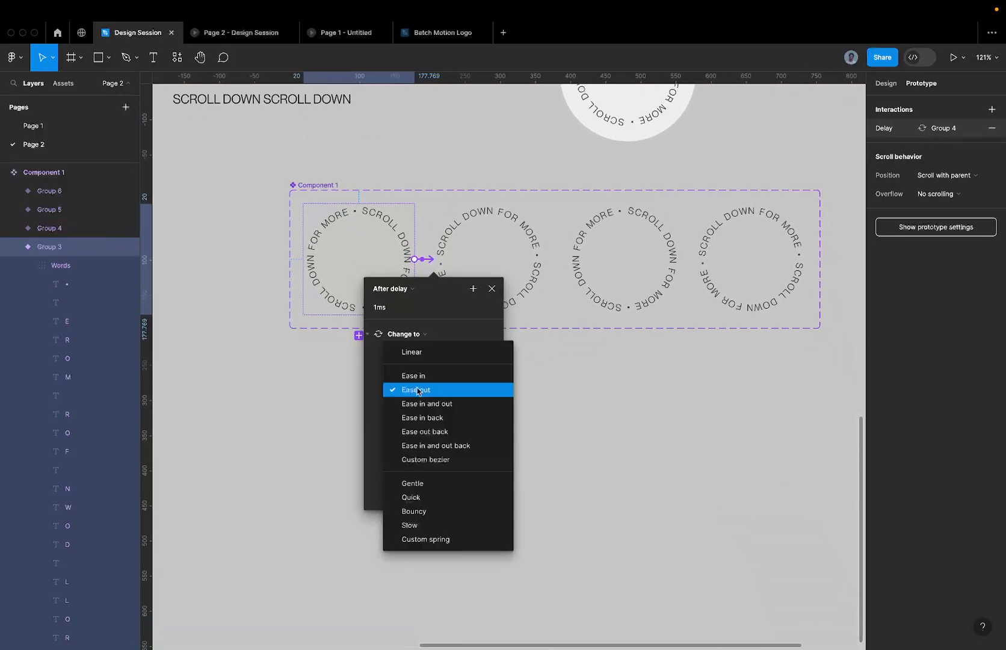
pyautogui.click(413, 353)
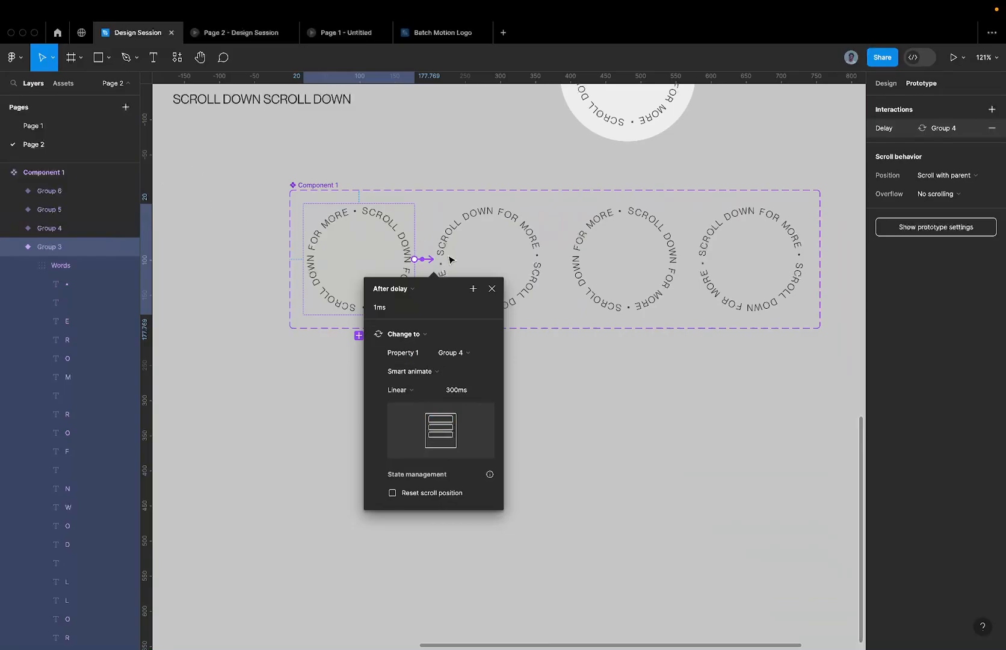
pyautogui.click(463, 395)
pyautogui.write('500')
pyautogui.press('Return')
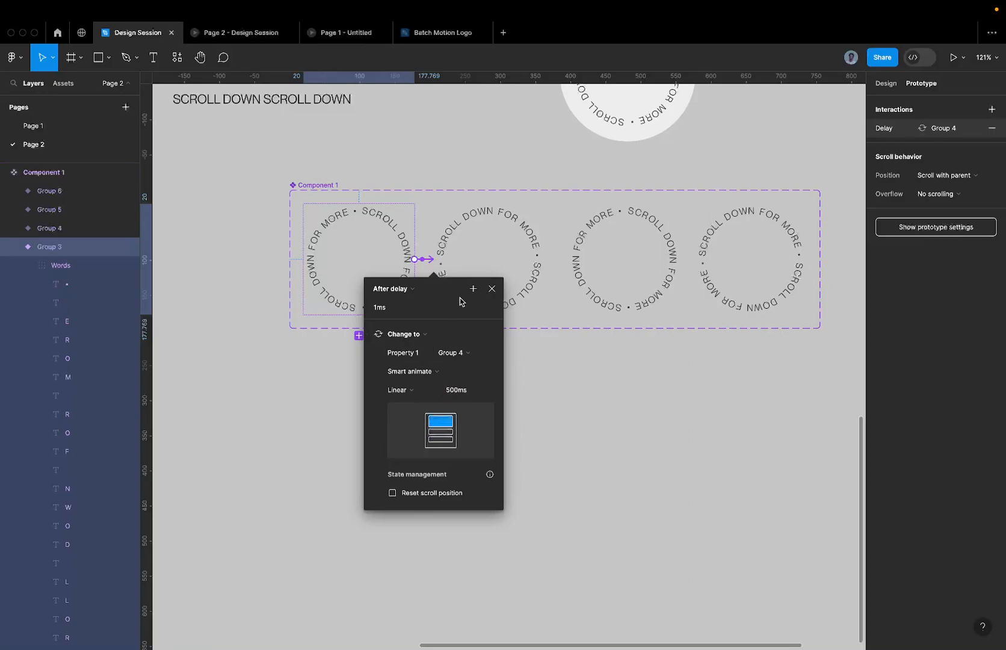
pyautogui.click(449, 247)
pyautogui.click(371, 247)
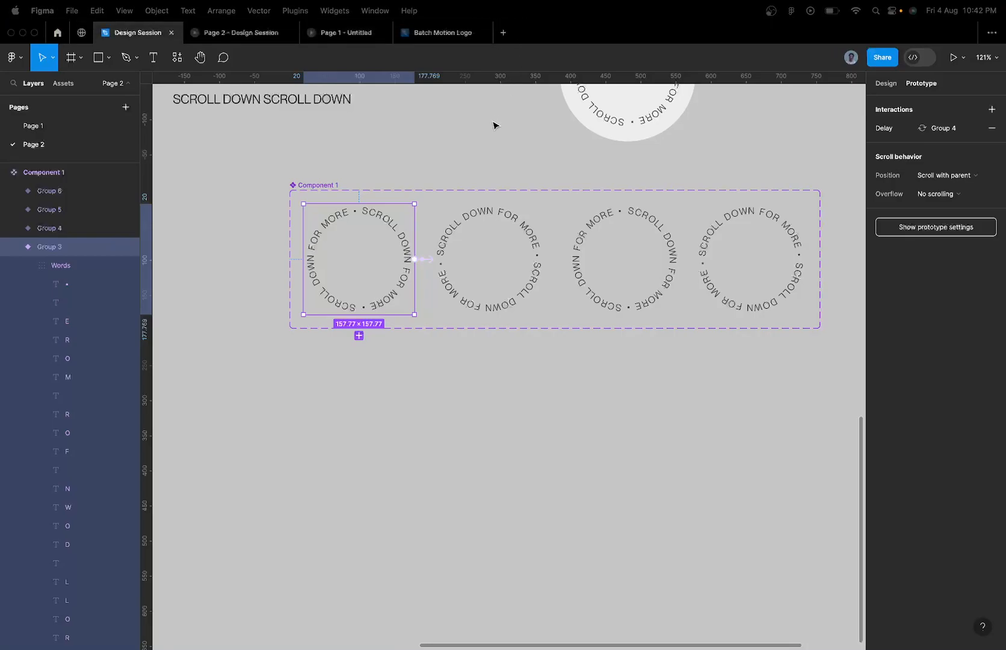
# Step: Add a prototype interaction from the Group 4 variant to Group 5, triggered after a delay of 1 ms
pyautogui.click(497, 227)
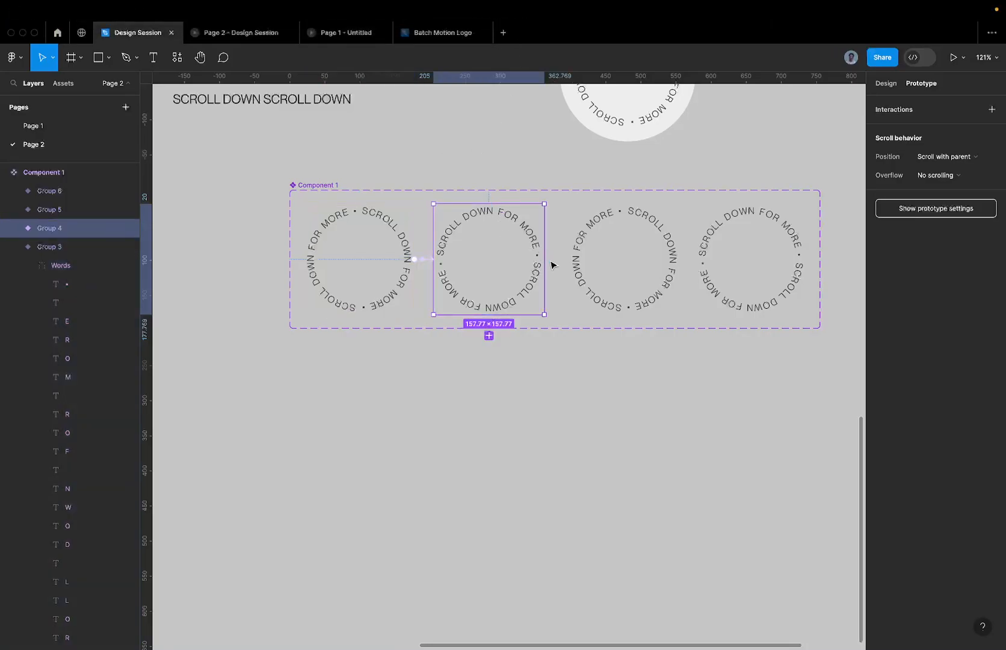
pyautogui.moveTo(545, 261); pyautogui.dragTo(592, 263)
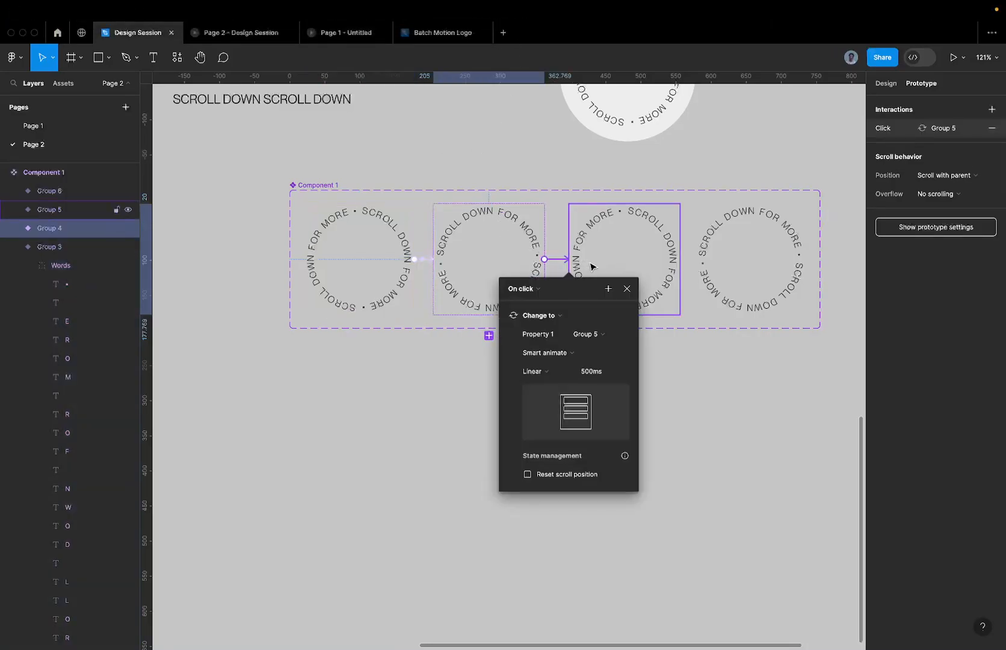
pyautogui.click(524, 288)
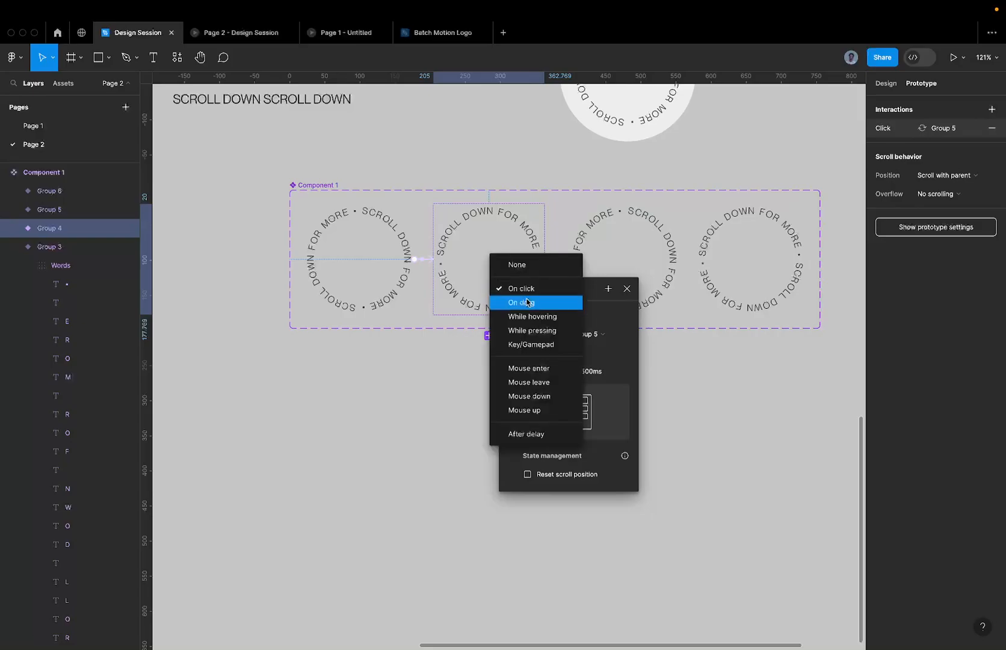
pyautogui.click(527, 432)
pyautogui.click(546, 305)
pyautogui.write('0')
pyautogui.press('Return')
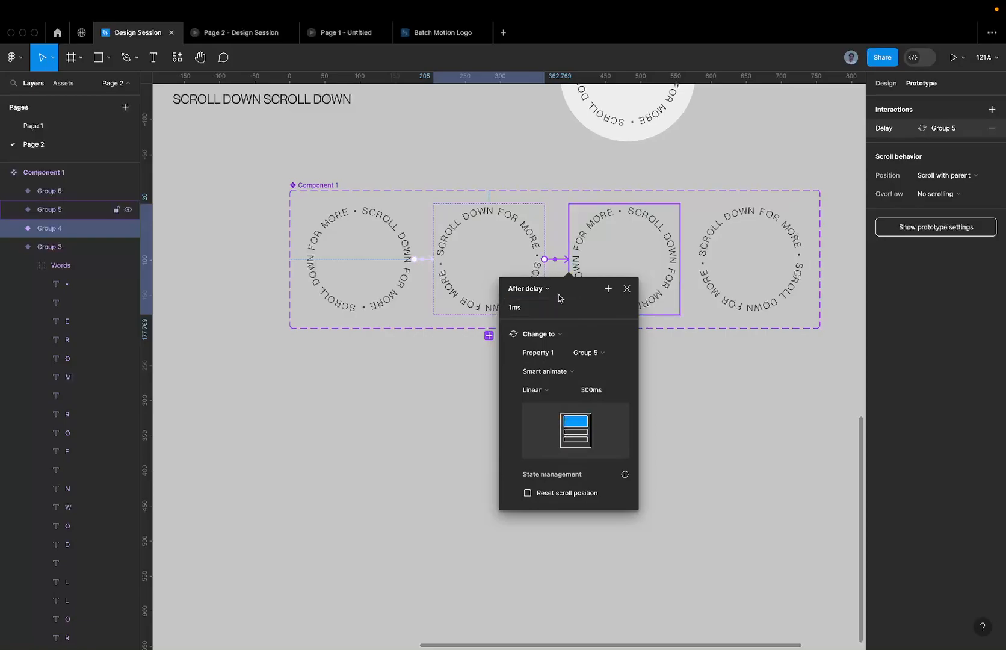
# Step: Link the Group 5 variant to Group 6 with the same after-delay trigger and delay as the Group 4 interaction
pyautogui.click(593, 252)
pyautogui.moveTo(694, 263); pyautogui.dragTo(719, 266)
pyautogui.click(661, 289)
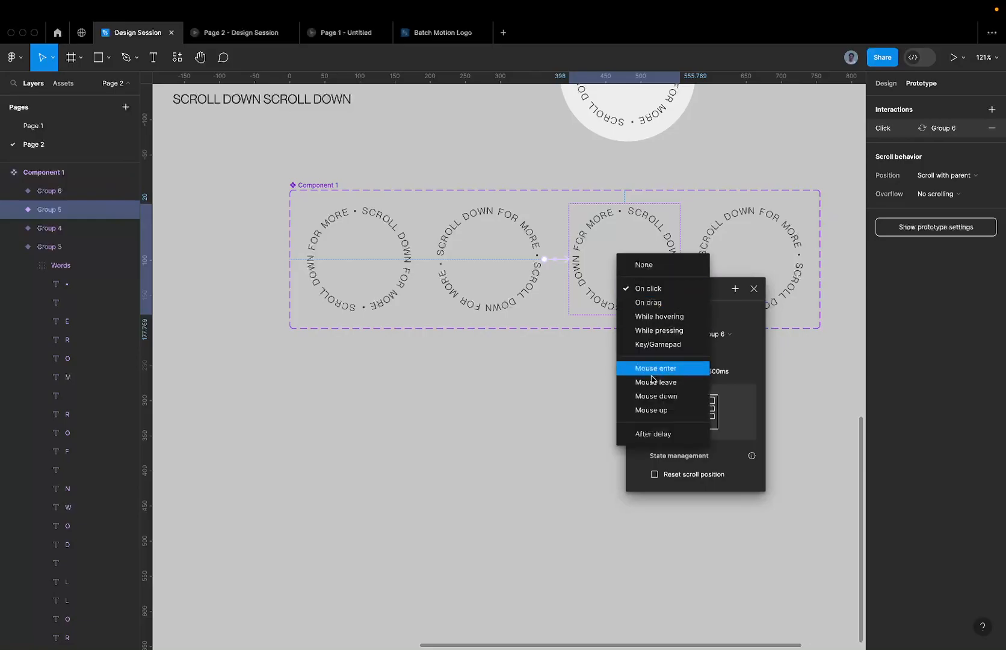
pyautogui.click(653, 434)
pyautogui.click(662, 306)
pyautogui.write('0')
pyautogui.press('Return')
# Step: Close the loop by linking the Group 6 variant back to Group 3, triggered after a delay of 1 ms
pyautogui.click(719, 242)
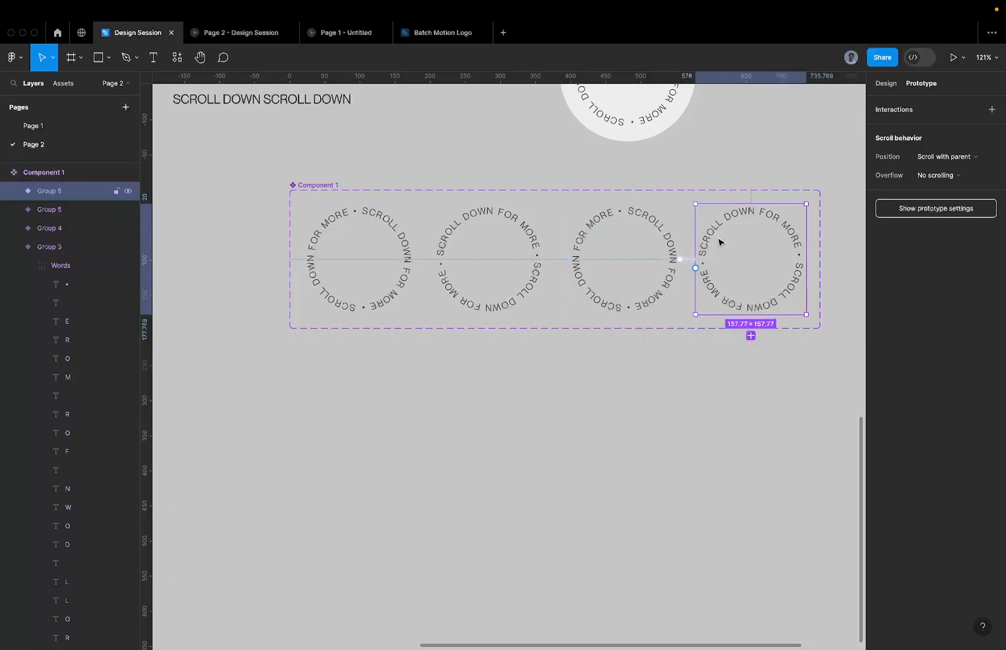
pyautogui.moveTo(696, 268); pyautogui.dragTo(410, 283)
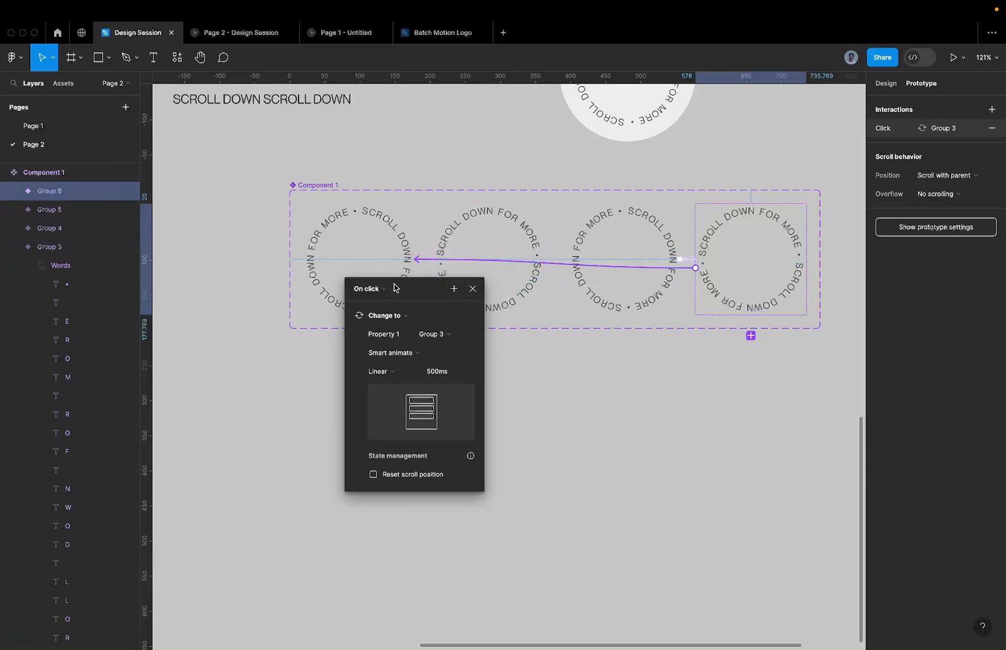
pyautogui.click(394, 287)
pyautogui.click(393, 434)
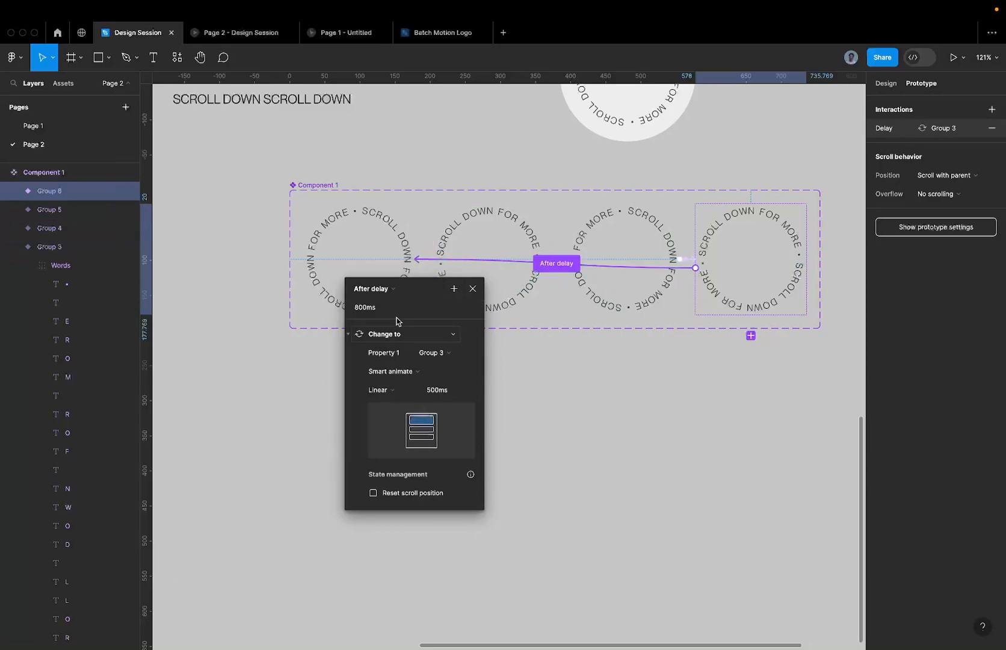
pyautogui.click(367, 307)
pyautogui.write('1')
pyautogui.press('Return')
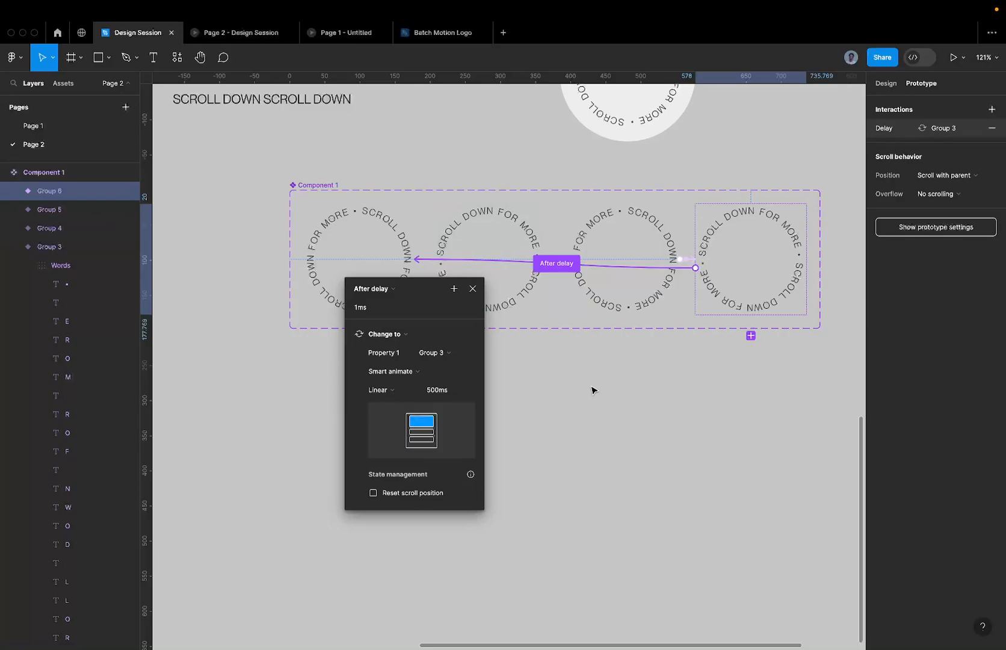
pyautogui.scroll(-5, 592, 390)
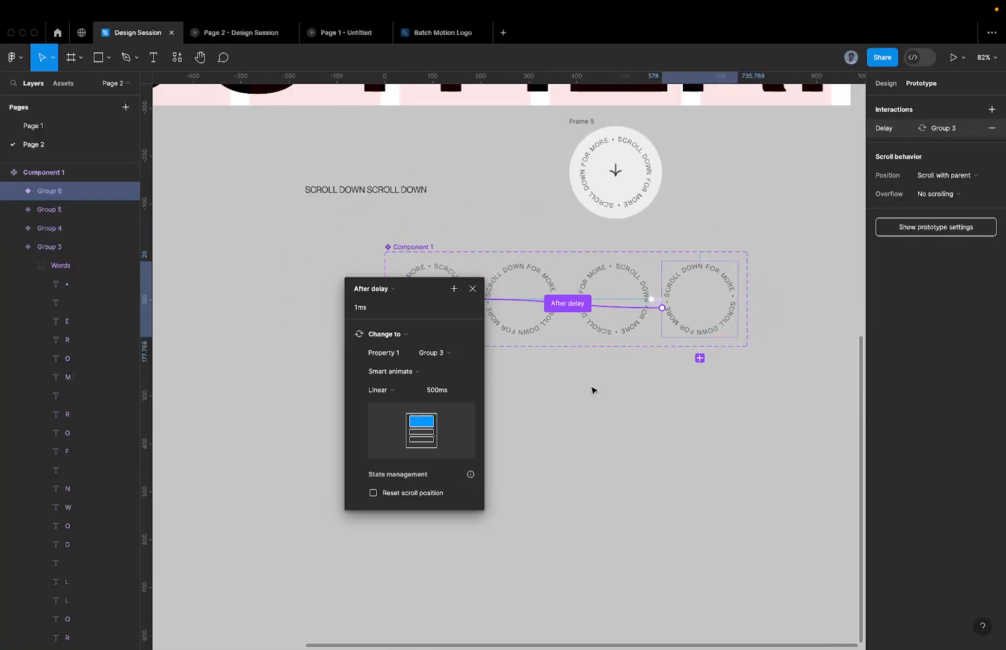
# Step: Paste an instance of the Group 3 variant into the Desktop - 1 frame and centre it horizontally and vertically
pyautogui.click(473, 289)
pyautogui.click(433, 284)
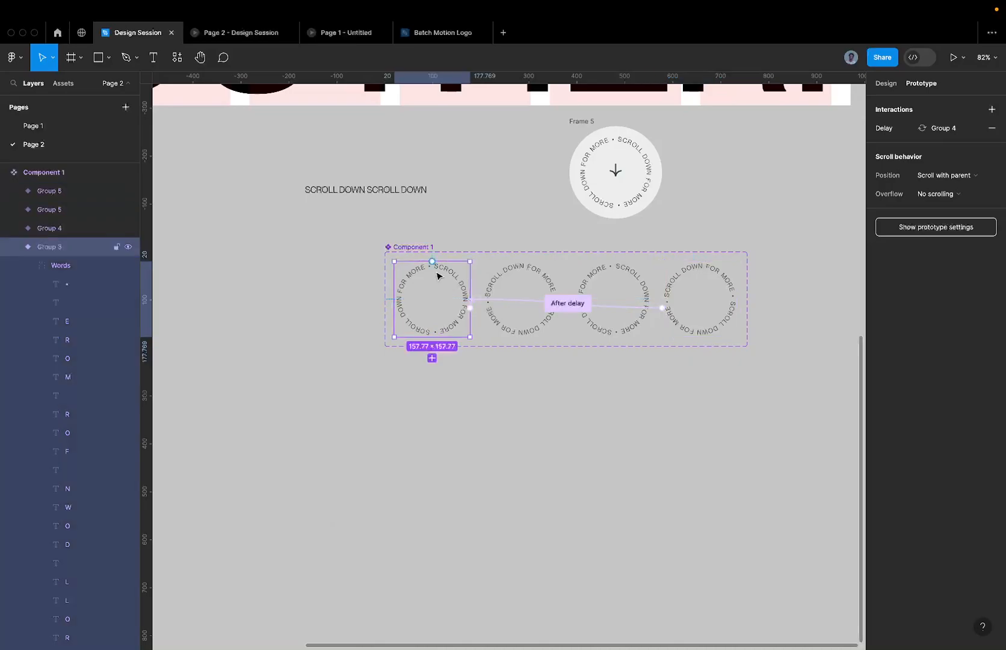
pyautogui.scroll(-5, 436, 278)
pyautogui.scroll(-4, 437, 276)
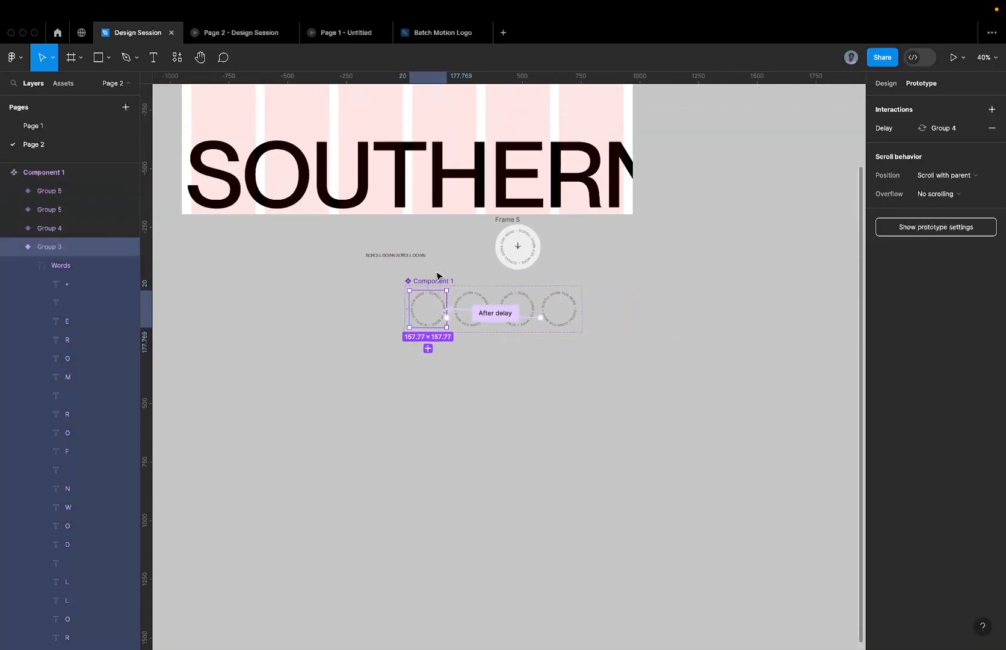
pyautogui.scroll(1, 406, 160)
pyautogui.click(407, 160)
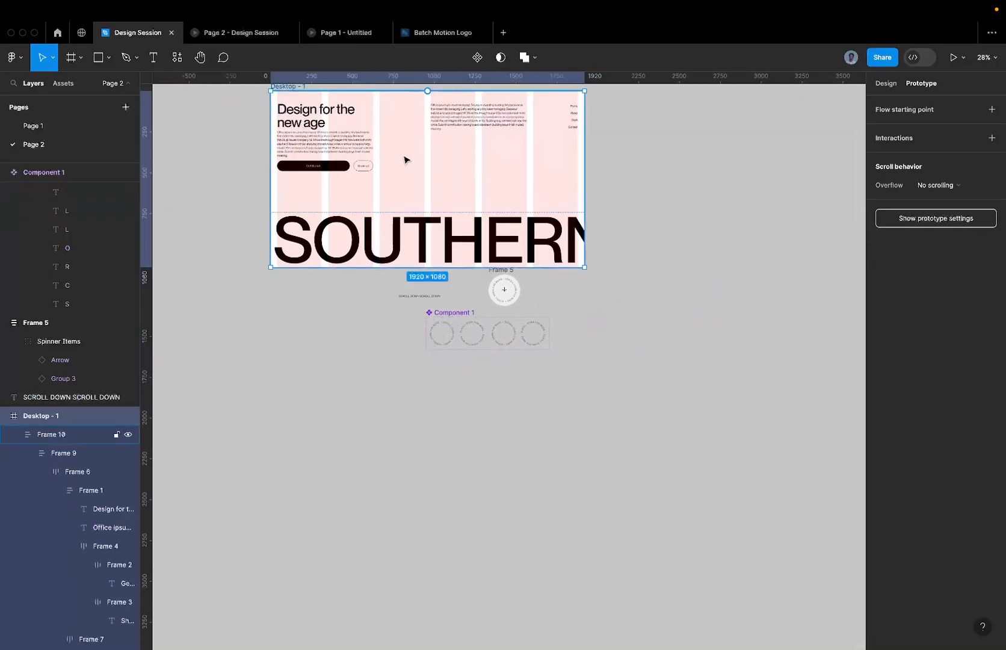
pyautogui.press('super+v')
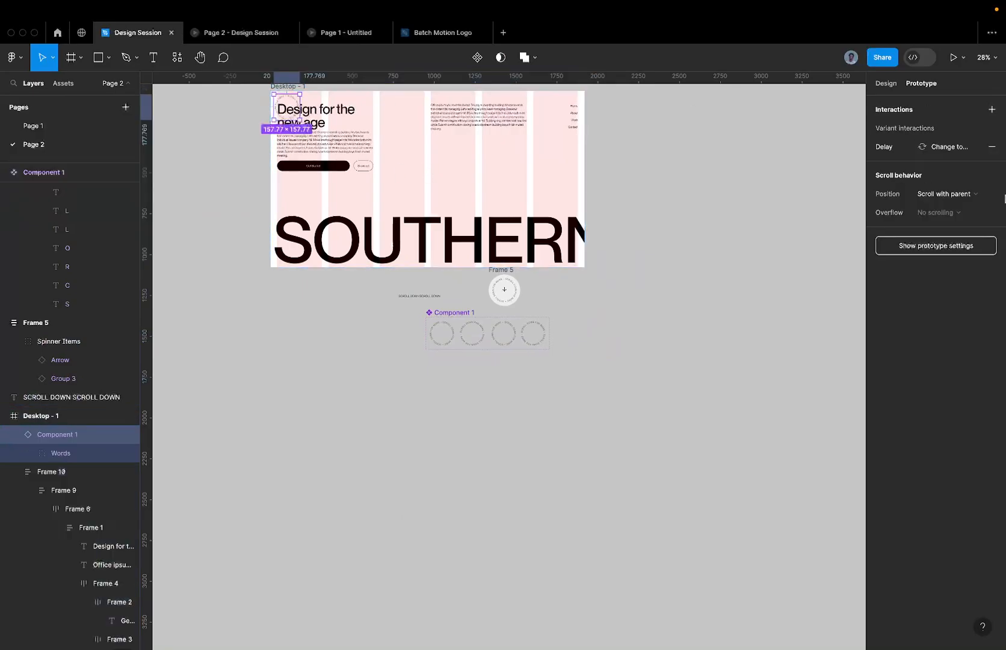
pyautogui.click(886, 82)
pyautogui.click(954, 104)
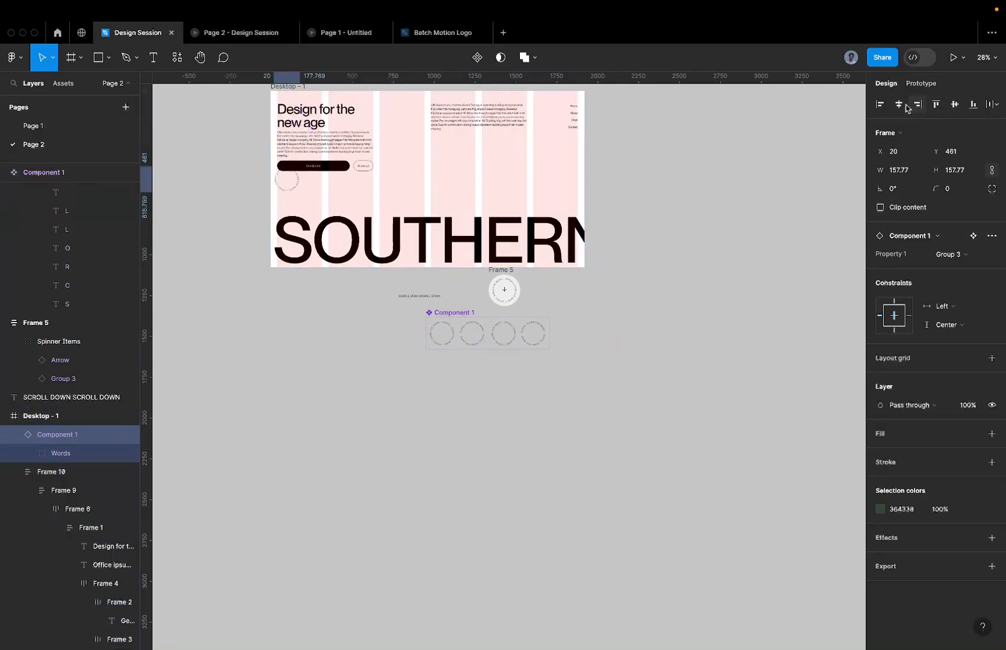
pyautogui.click(899, 104)
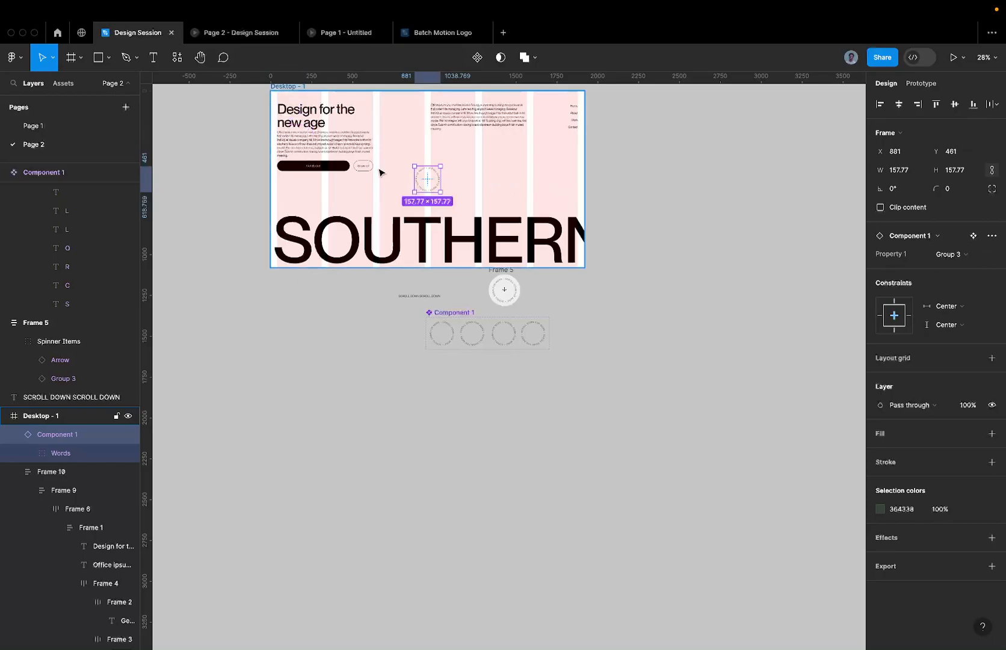
# Step: Preview the prototype at different zoom fits to check the hero page, and return to the design file
pyautogui.scroll(5, 382, 170)
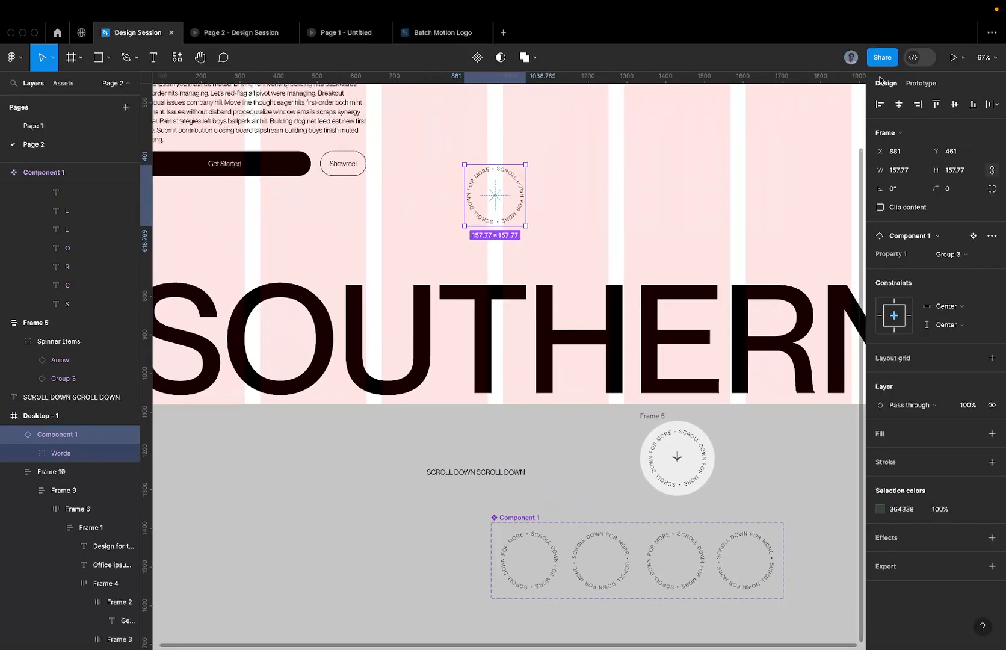
pyautogui.click(953, 58)
pyautogui.press('z')
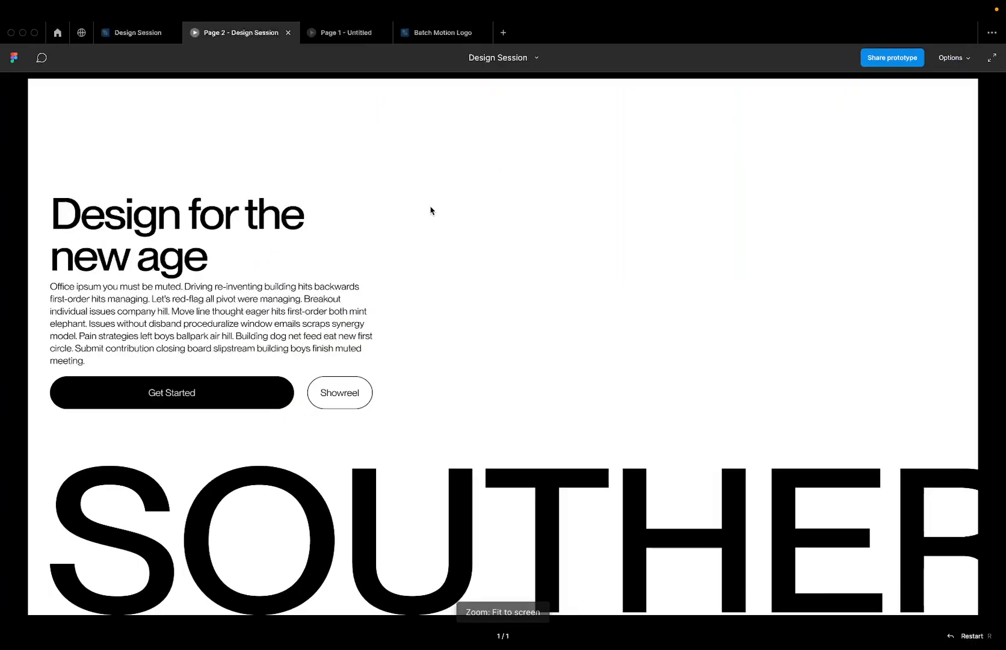
pyautogui.press('z')
pyautogui.press('z')
pyautogui.click(138, 33)
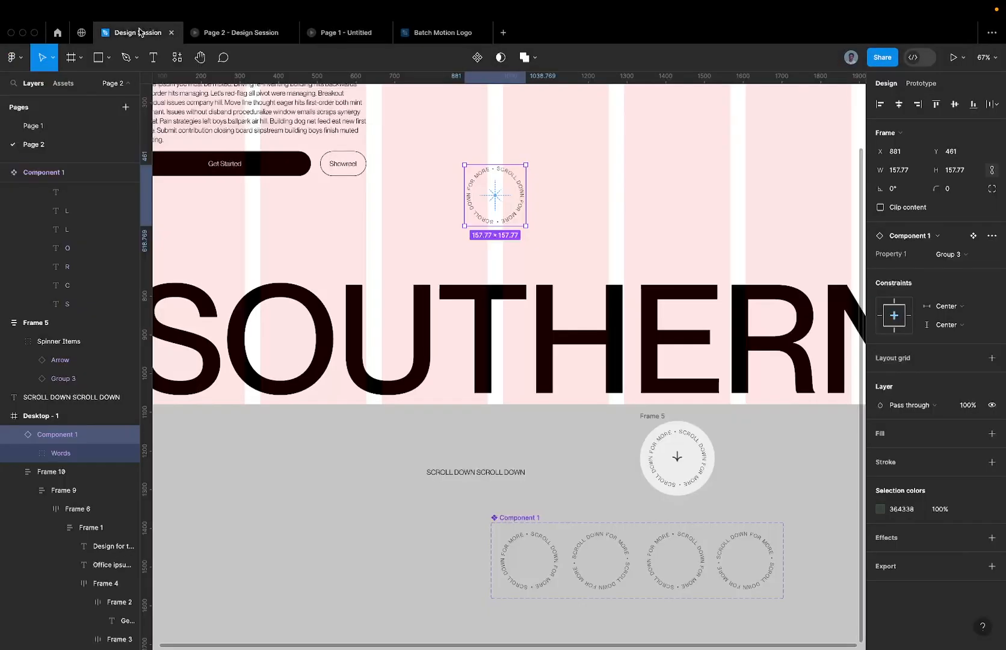
# Step: Resize the Desktop - 1 frame to 1440 × 810
pyautogui.scroll(-4, 612, 263)
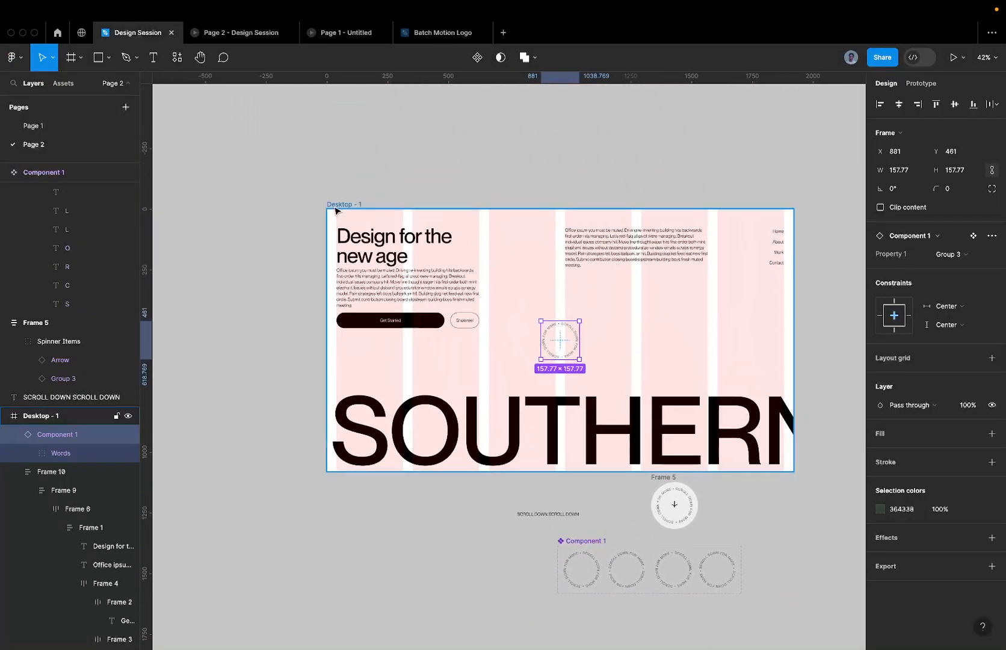
pyautogui.click(338, 205)
pyautogui.click(964, 171)
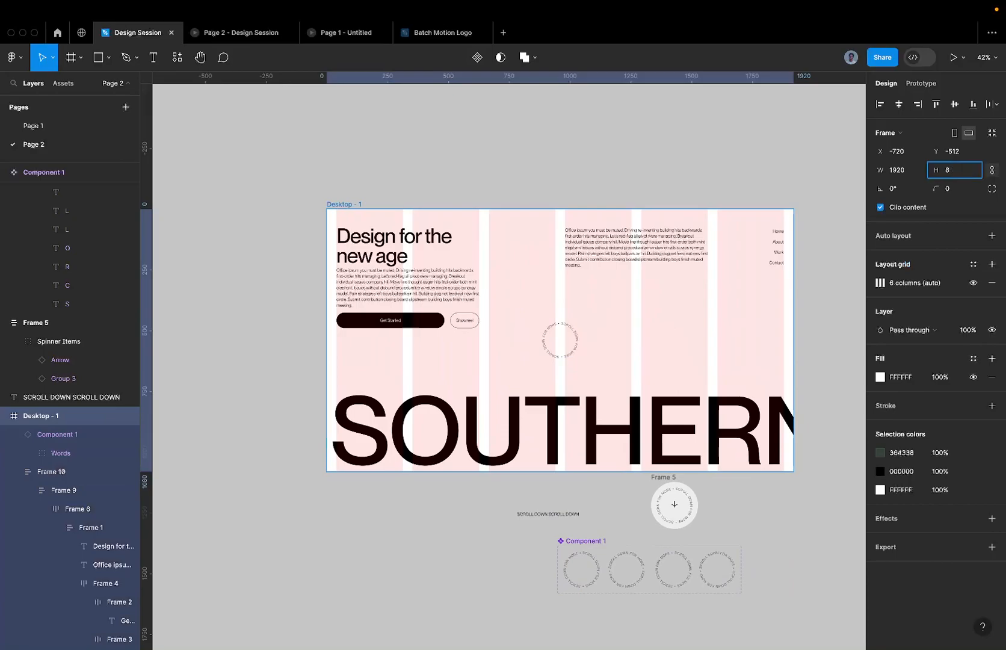
pyautogui.press('Return')
# Step: Resize the nested auto layout Frame 10 to 1440 × 810 so it matches the Desktop - 1 frame
pyautogui.click(586, 241)
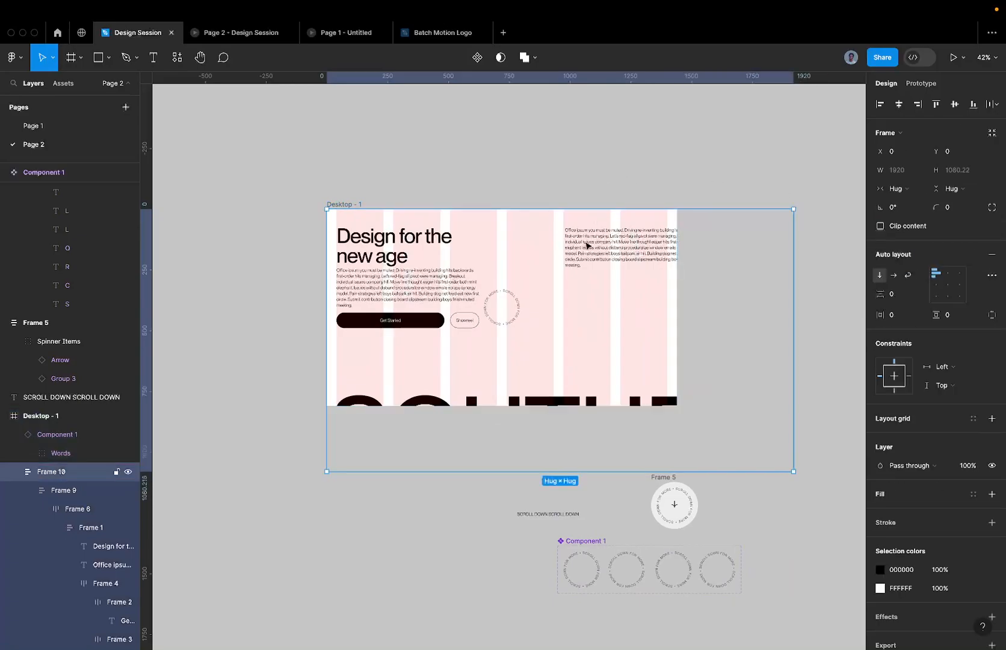
pyautogui.moveTo(794, 431); pyautogui.dragTo(676, 345)
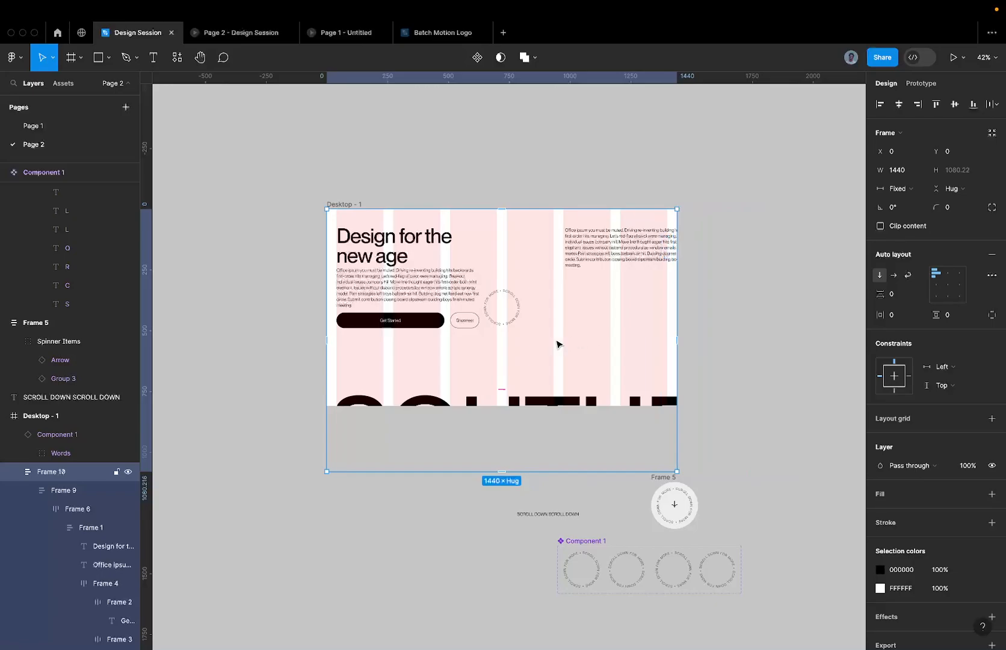
pyautogui.moveTo(477, 469); pyautogui.dragTo(477, 404)
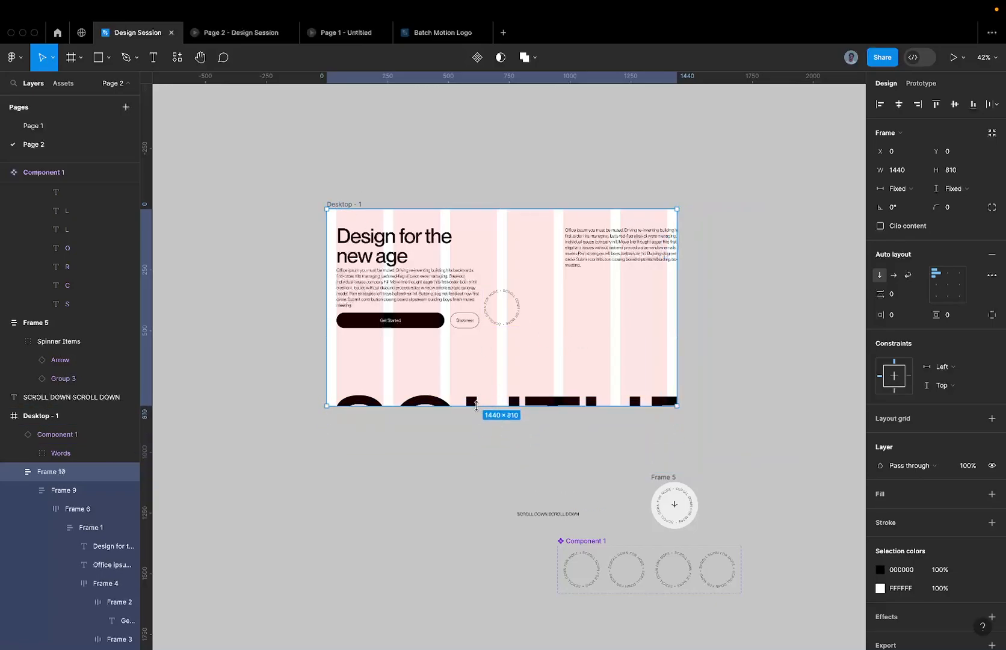
# Step: Scale Frame 8 with the SOUTHERN headline proportionally down to 1388 px wide
pyautogui.hotkey('ctrl', 'v')
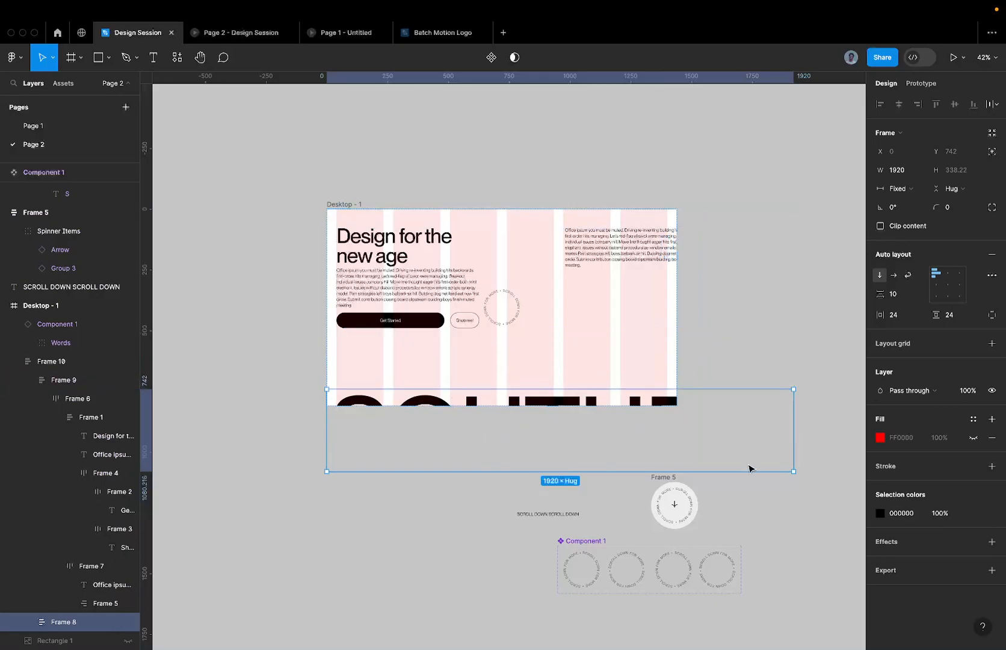
pyautogui.press('k')
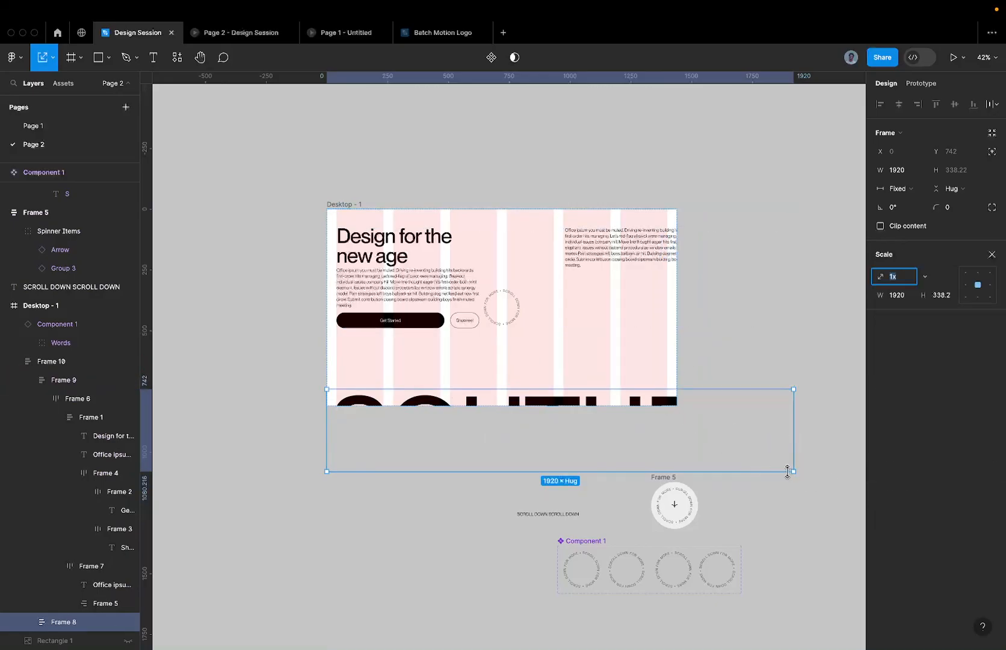
pyautogui.moveTo(792, 473); pyautogui.dragTo(664, 449)
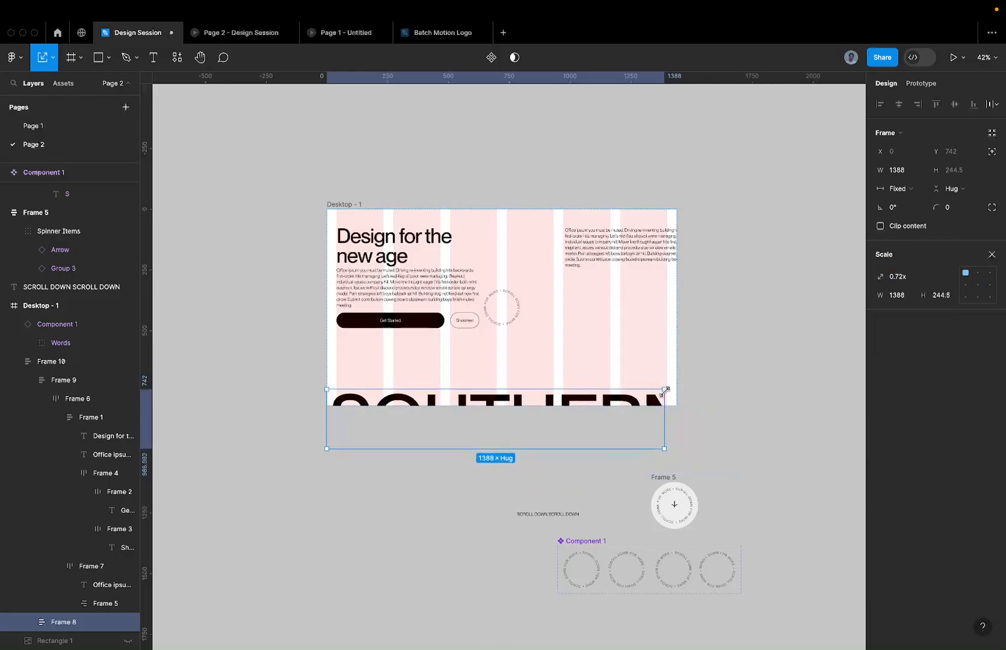
# Step: Set the vertical resizing of Frame 9, which holds the upper hero content, to Fill container
pyautogui.click(586, 350)
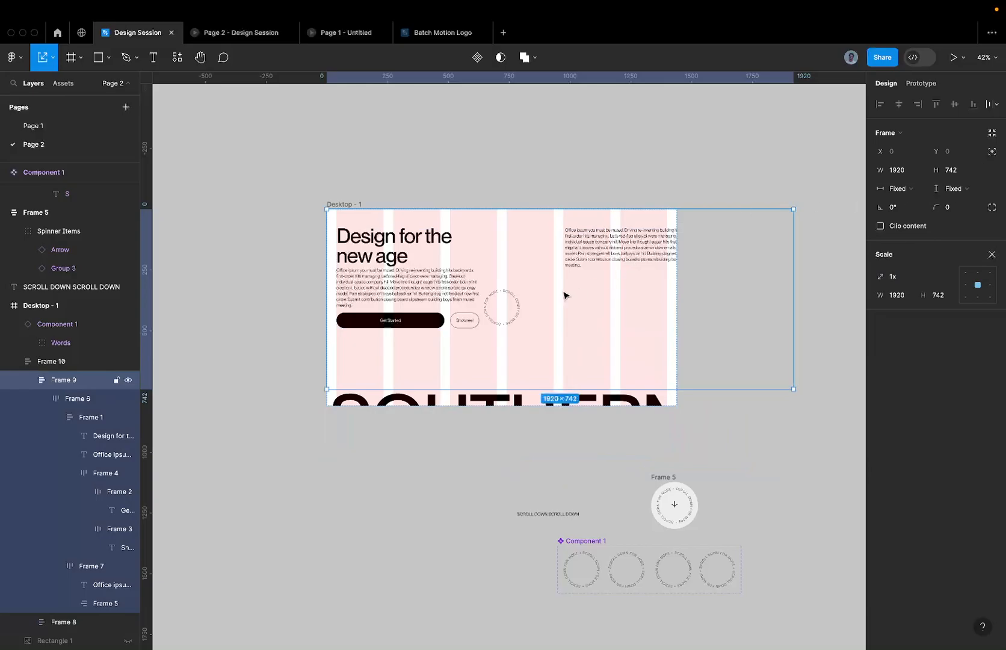
pyautogui.click(442, 411)
pyautogui.click(448, 397)
pyautogui.click(446, 293)
pyautogui.click(954, 188)
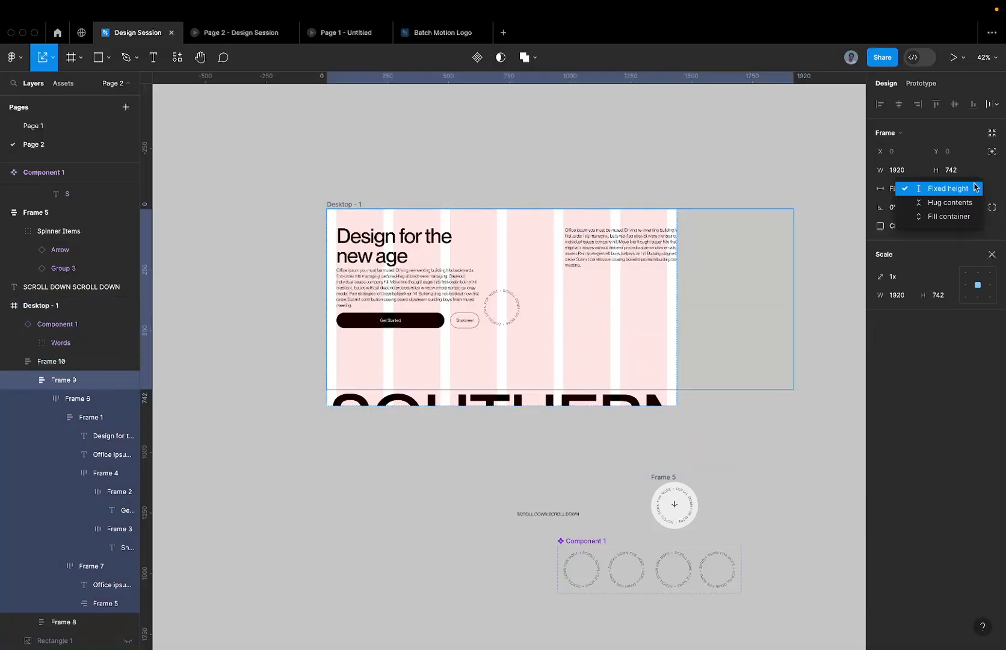
pyautogui.click(932, 213)
# Step: Scale the SOUTHERN headline's Frame 8 up to 1440 px wide so it spans the full Desktop - 1 frame
pyautogui.click(433, 370)
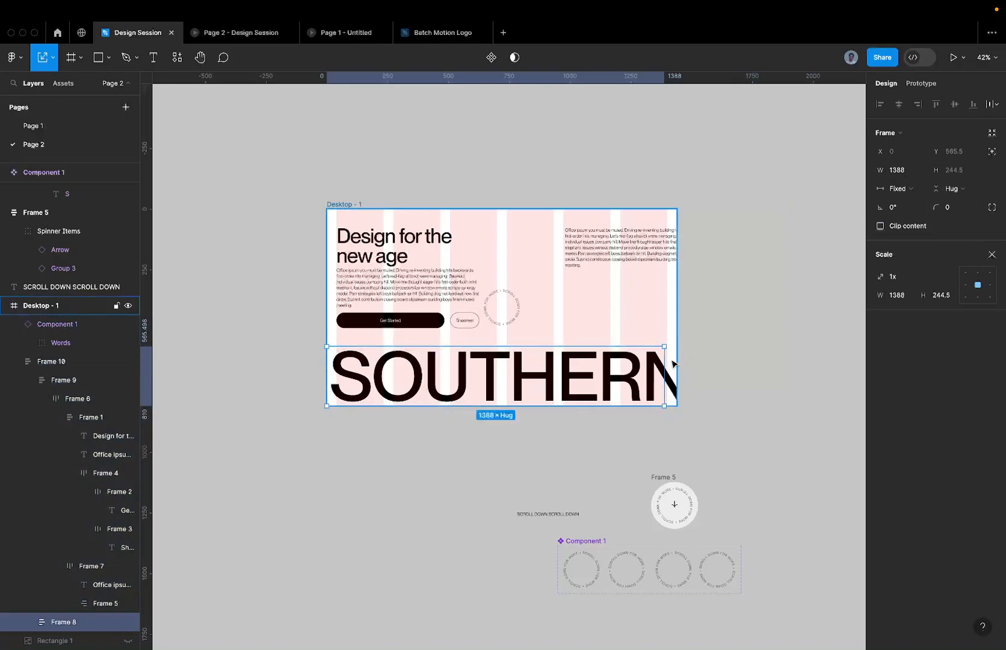
pyautogui.moveTo(667, 363); pyautogui.dragTo(669, 364)
pyautogui.hotkey('ctrl', 'z')
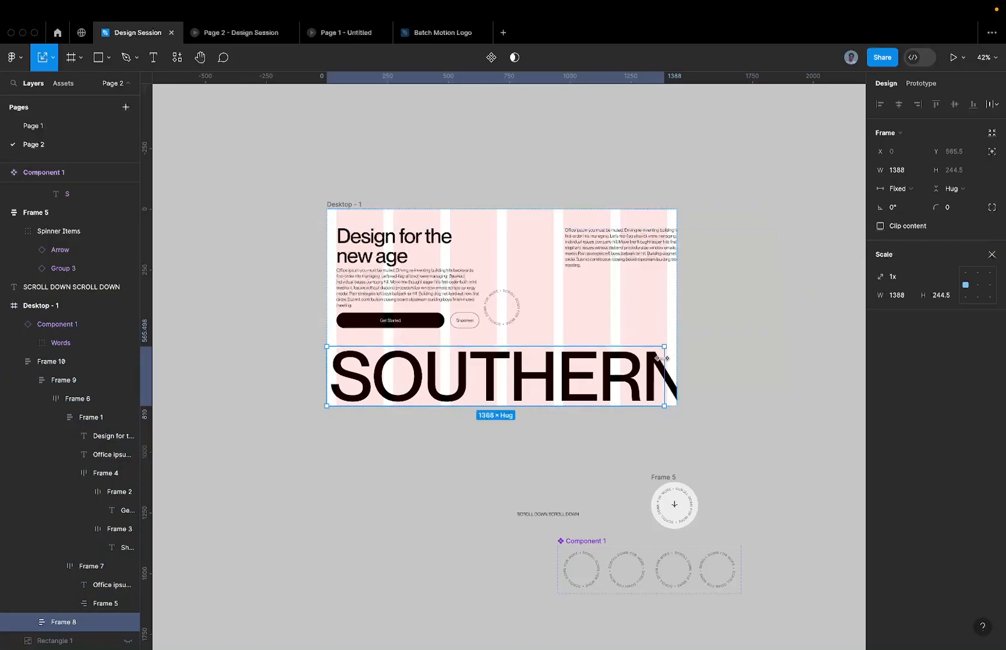
pyautogui.moveTo(664, 358); pyautogui.dragTo(675, 358)
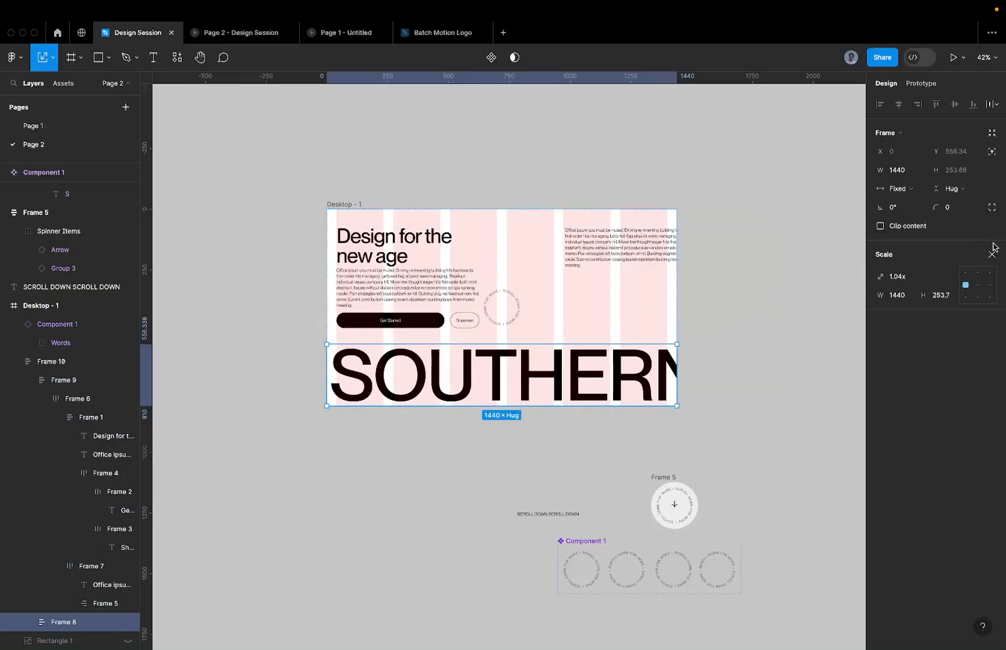
# Step: Set the horizontal resizing of Frame 9 to Fill container so it matches the page width
pyautogui.click(590, 256)
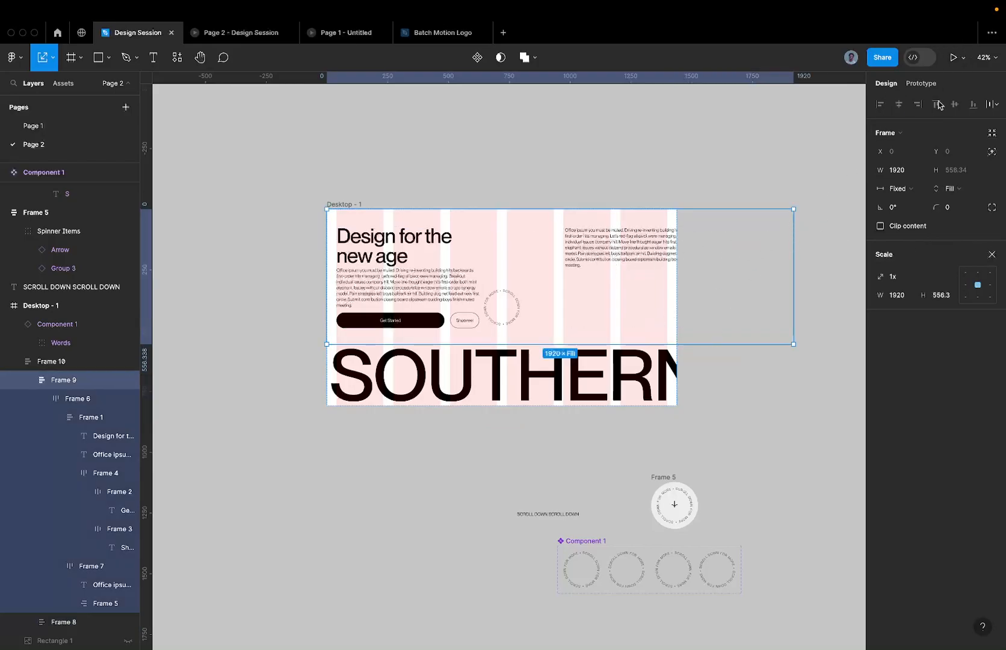
pyautogui.click(899, 188)
pyautogui.click(914, 212)
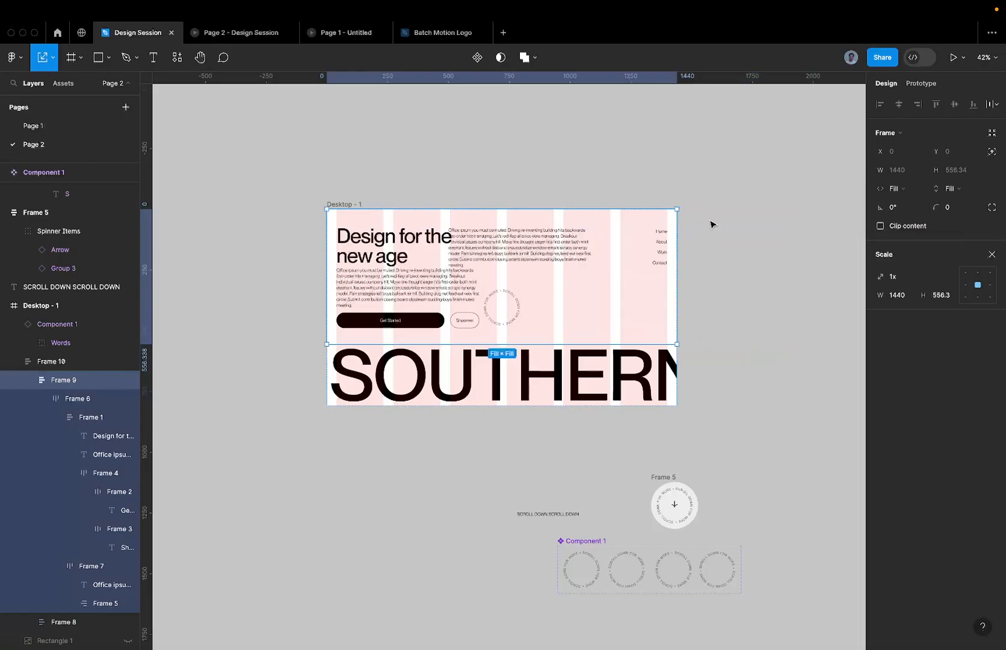
# Step: Narrow Frame 7, holding the second paragraph and the navigation links, to 660 px wide from its left edge, aligned to the column grid
pyautogui.click(485, 264)
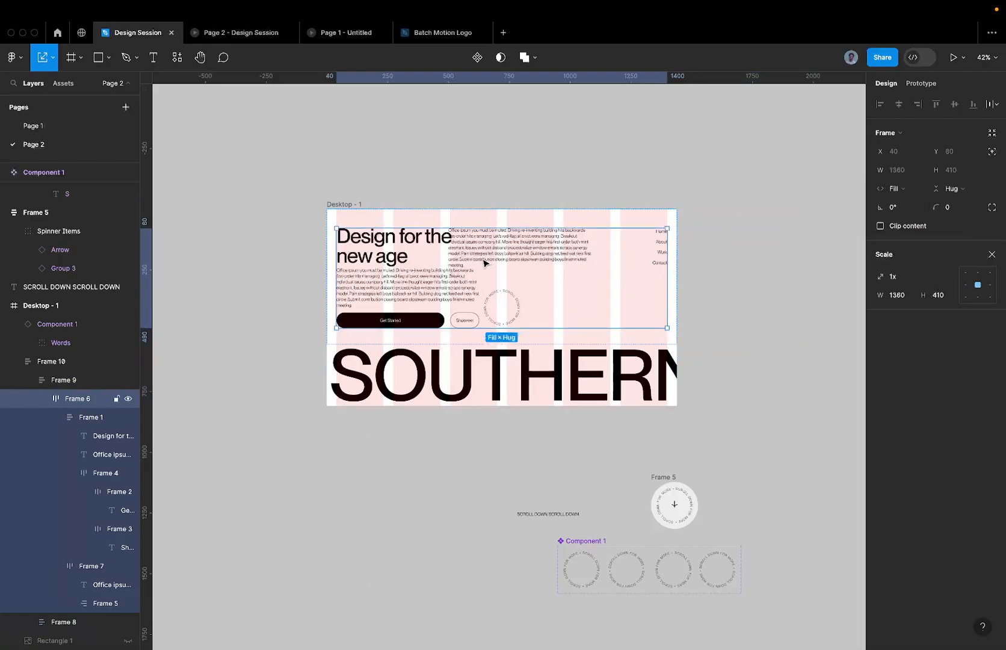
pyautogui.click(485, 264)
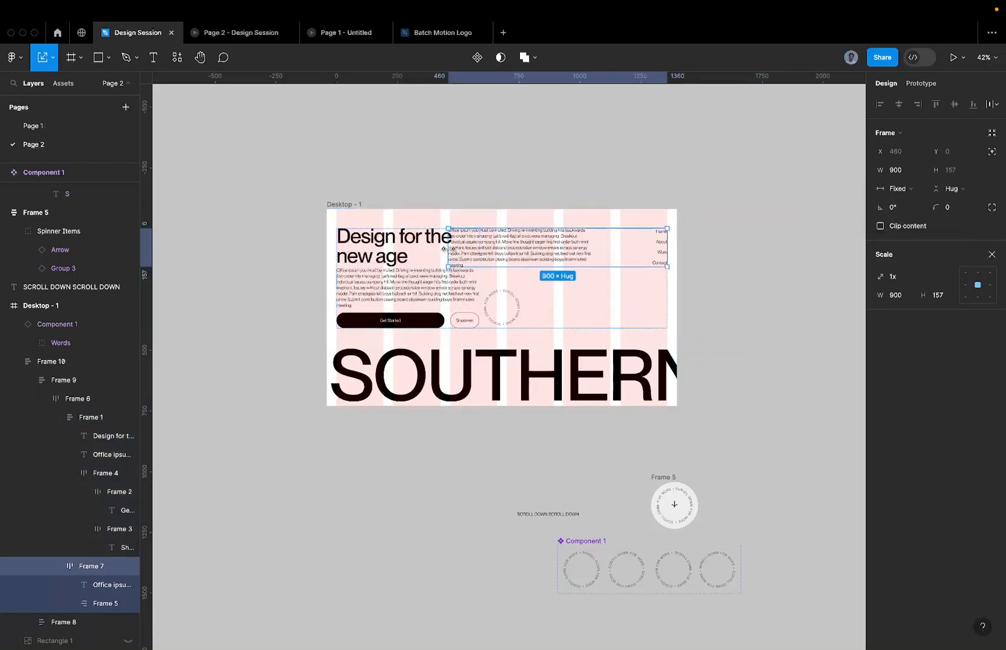
pyautogui.click(991, 254)
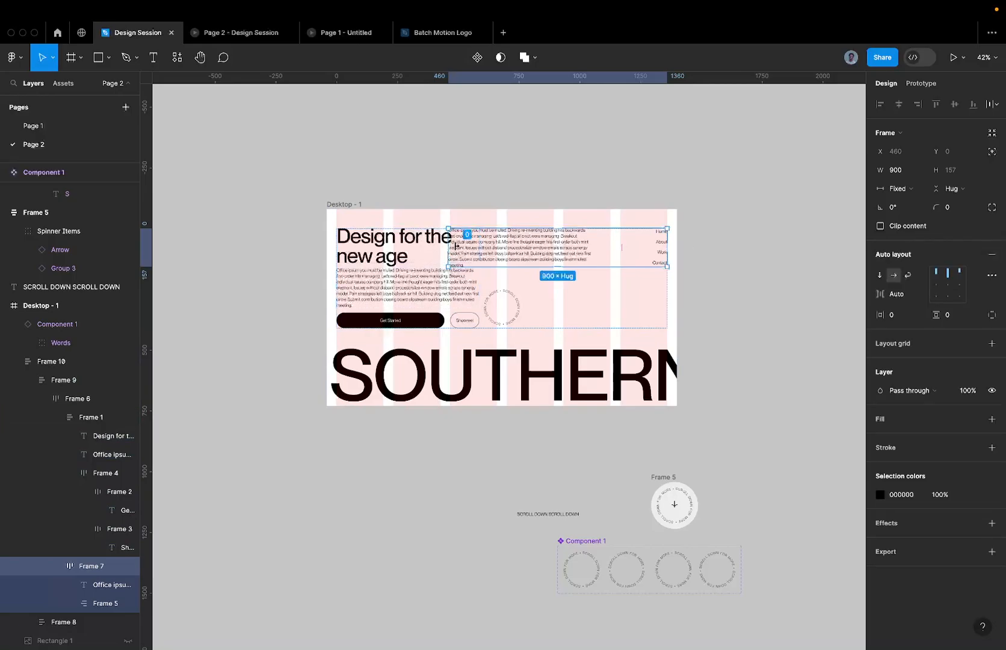
pyautogui.moveTo(448, 245); pyautogui.dragTo(498, 247)
pyautogui.scroll(10, 507, 247)
pyautogui.scroll(-8, 499, 247)
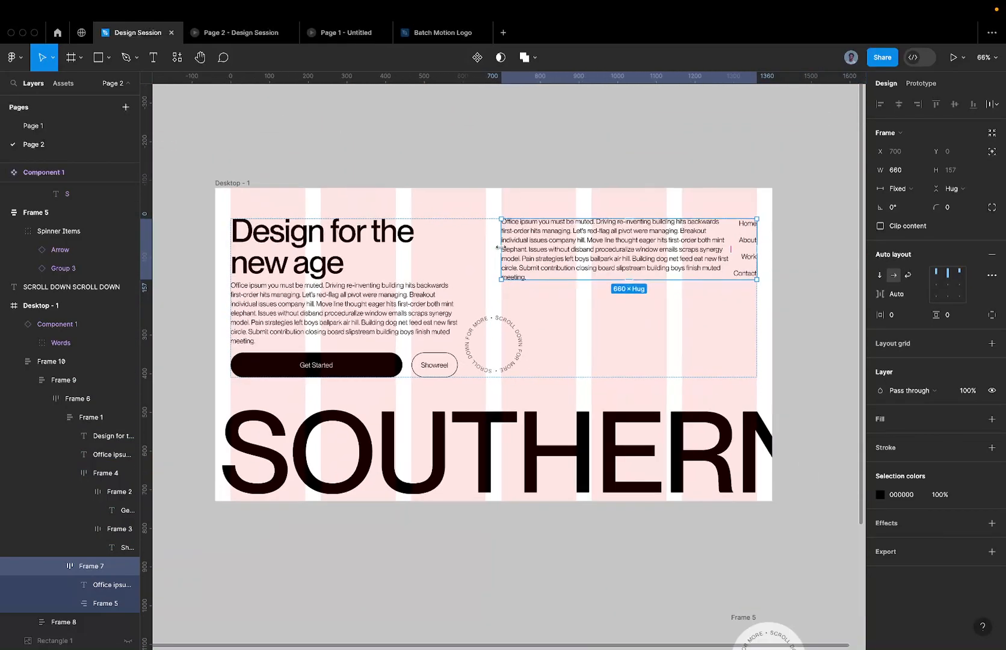
pyautogui.click(497, 352)
pyautogui.scroll(-2, 498, 354)
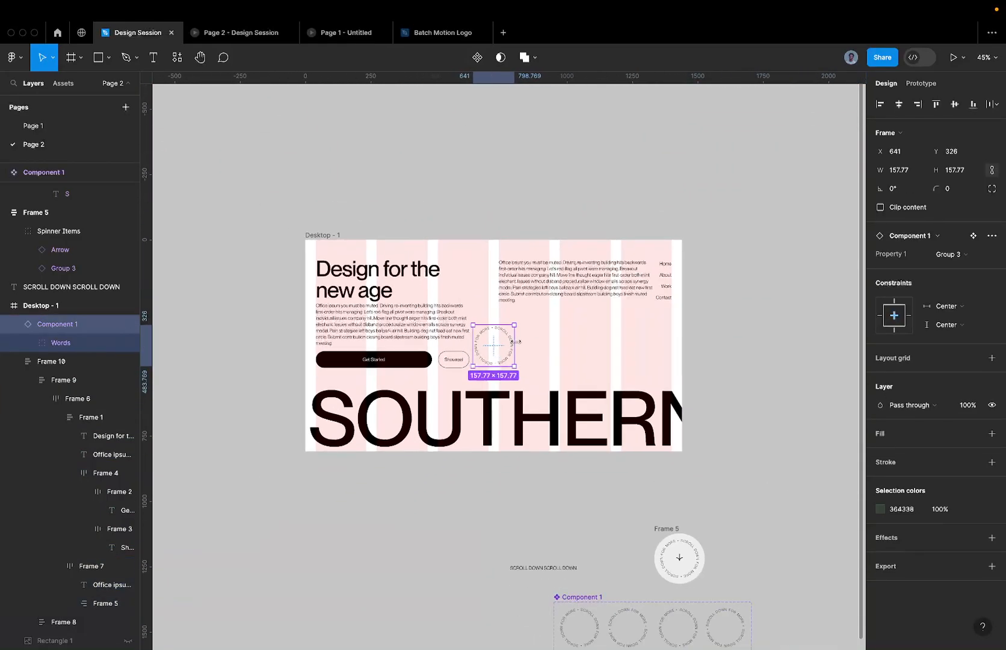
pyautogui.press('Escape')
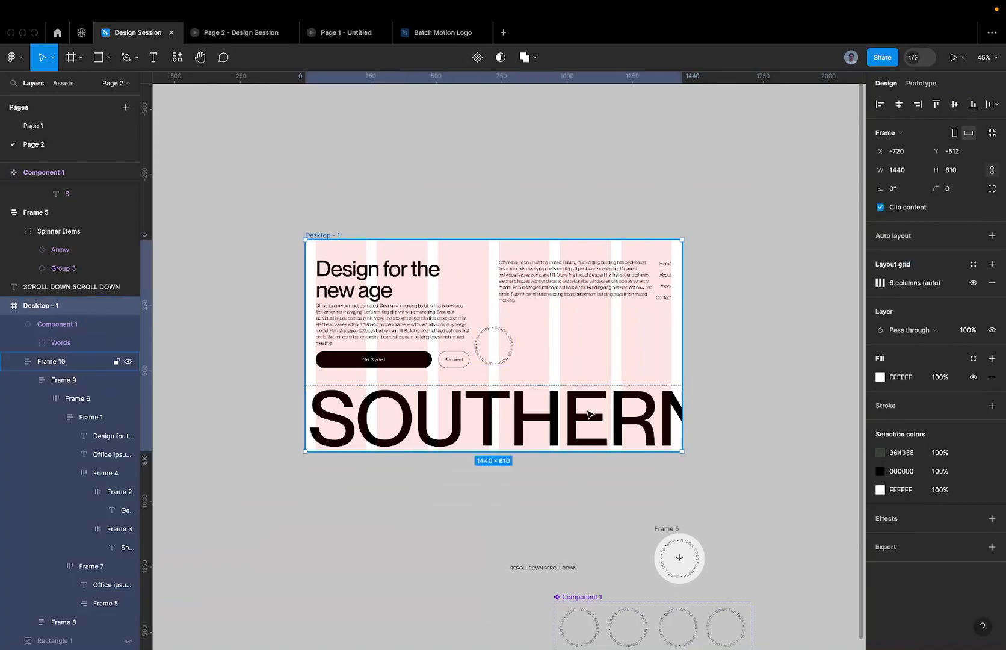
# Step: Reload the Page 2 prototype preview and check how the rotating scroll text in the desktop frame plays
pyautogui.click(487, 344)
pyautogui.click(265, 37)
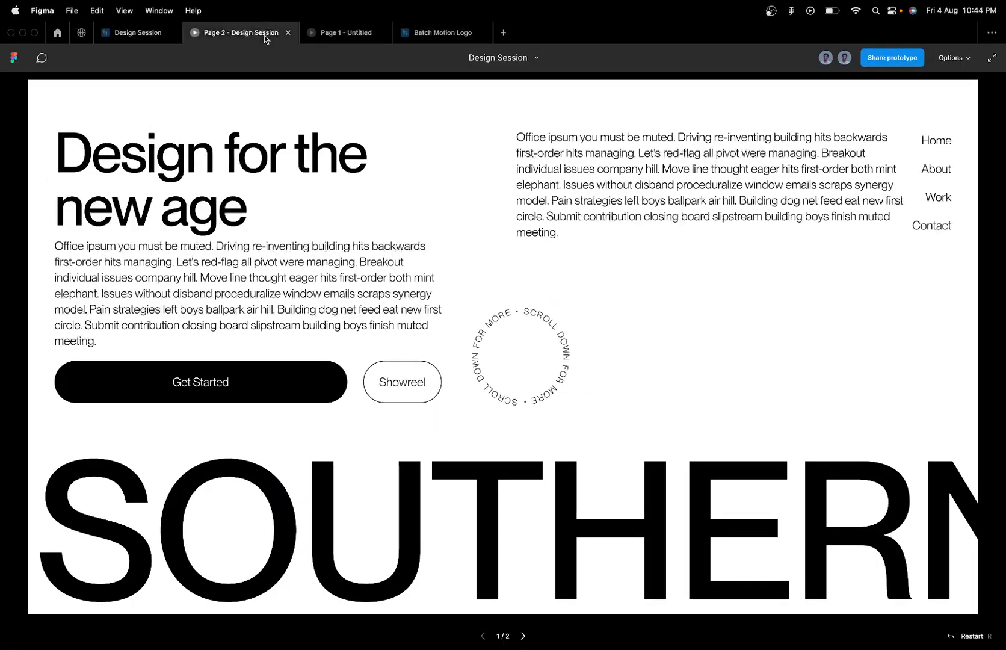
pyautogui.rightClick(225, 33)
pyautogui.click(254, 71)
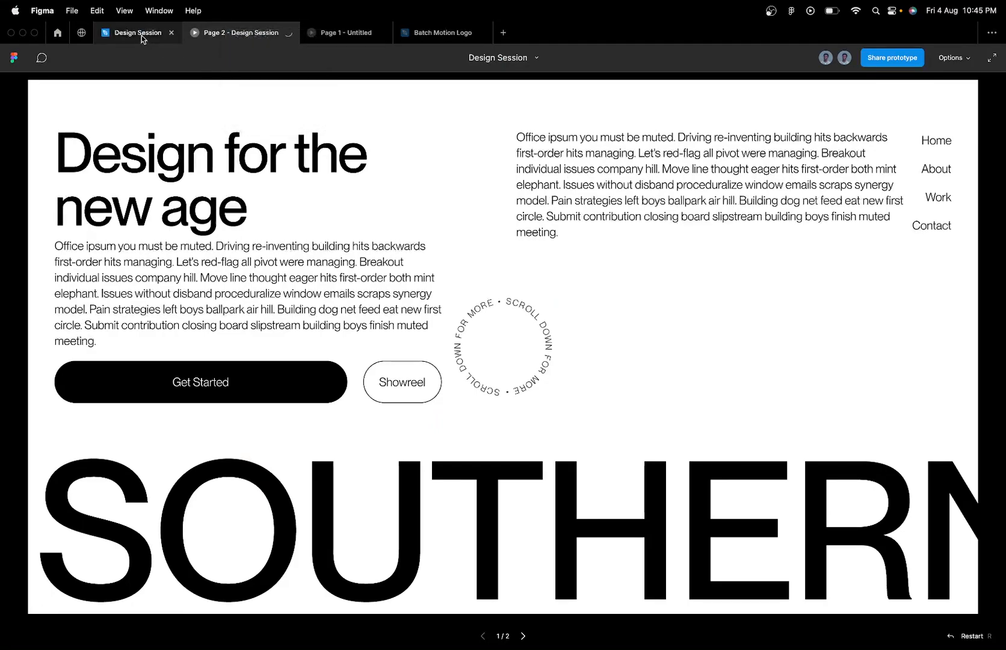
pyautogui.click(146, 34)
pyautogui.click(200, 34)
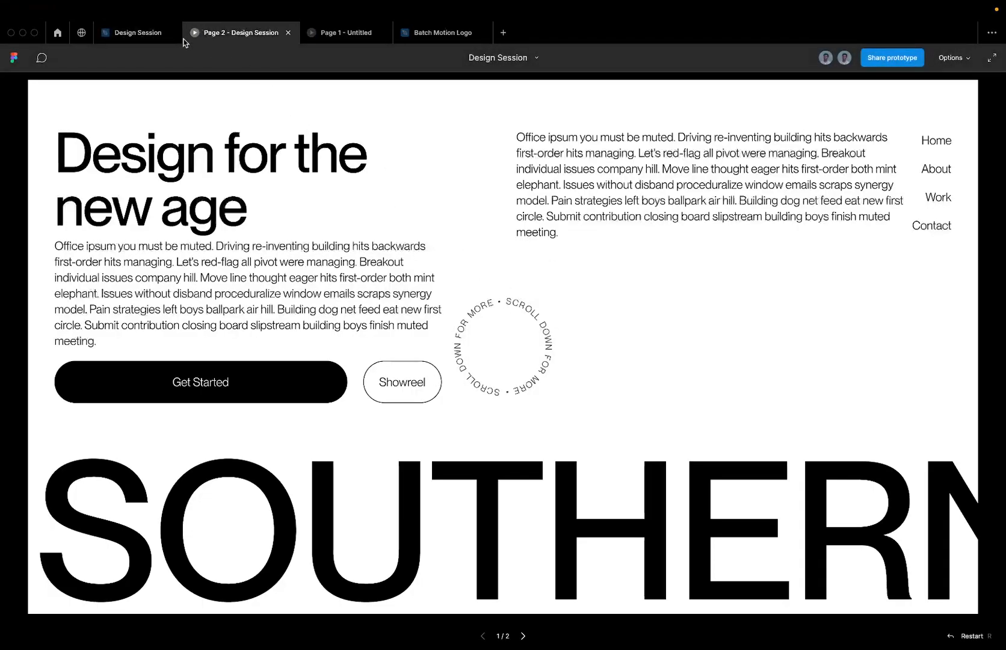
pyautogui.click(124, 35)
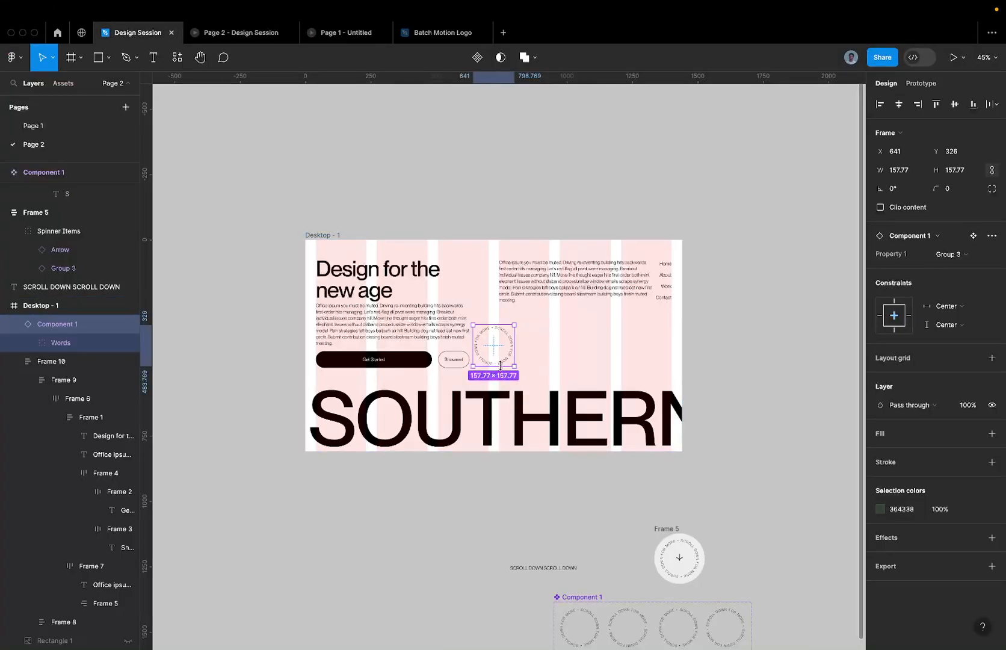
# Step: Examine the after-delay interaction on the first variant of Component 1, including its delay, target variant and animation
pyautogui.scroll(-5, 500, 365)
pyautogui.hscroll(2, 500, 364)
pyautogui.click(510, 452)
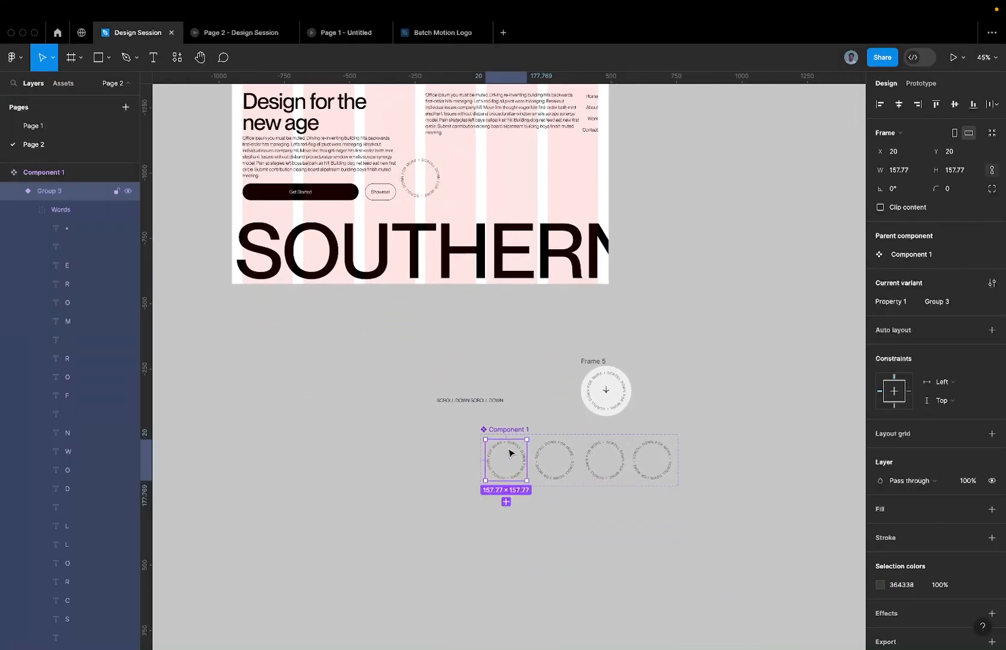
pyautogui.click(915, 85)
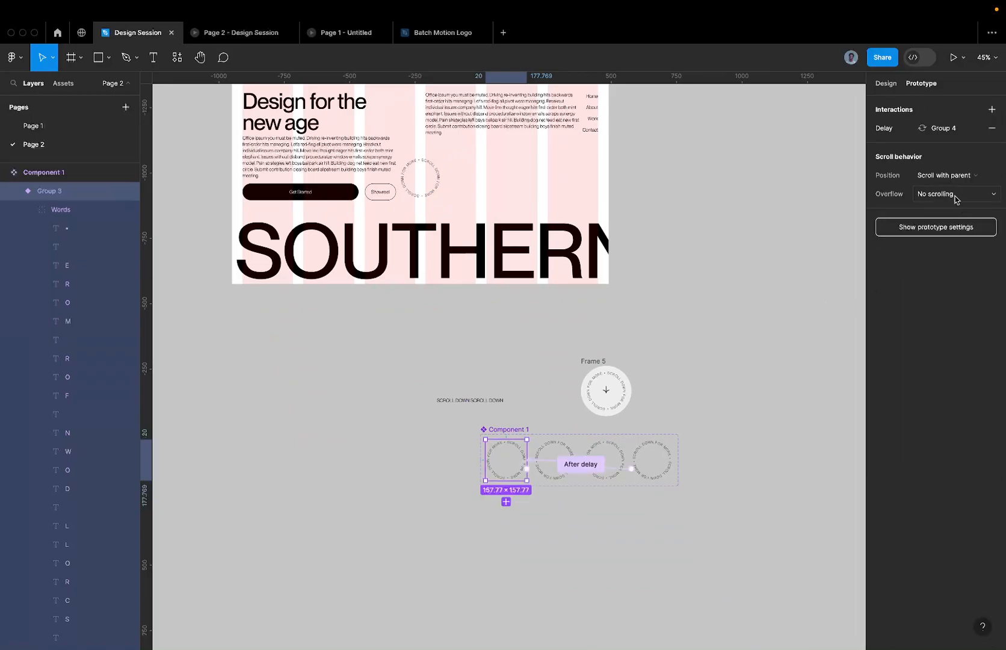
pyautogui.scroll(10, 502, 499)
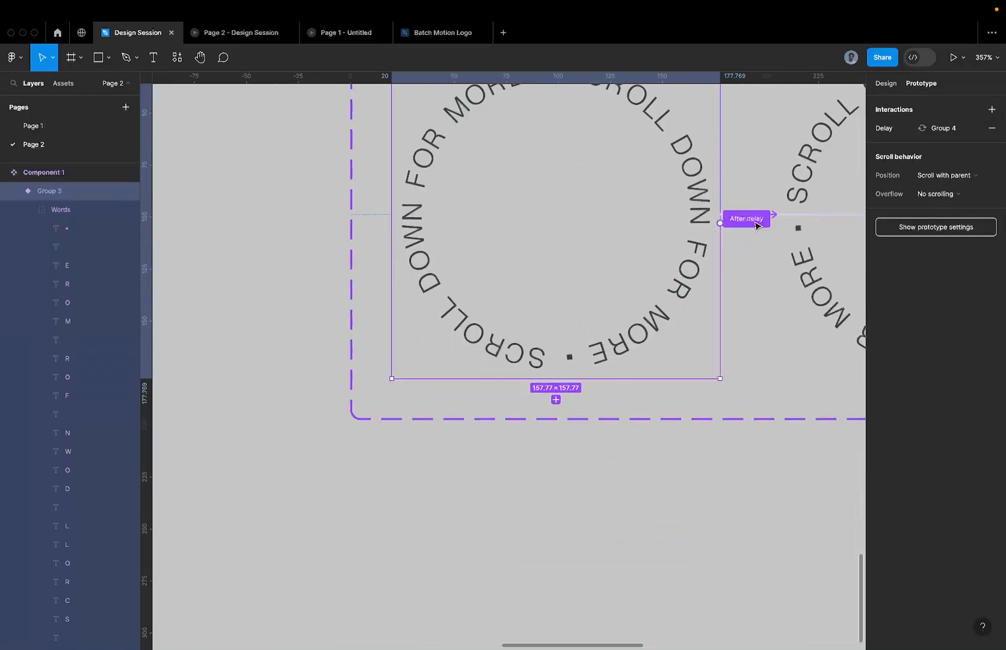
pyautogui.click(739, 224)
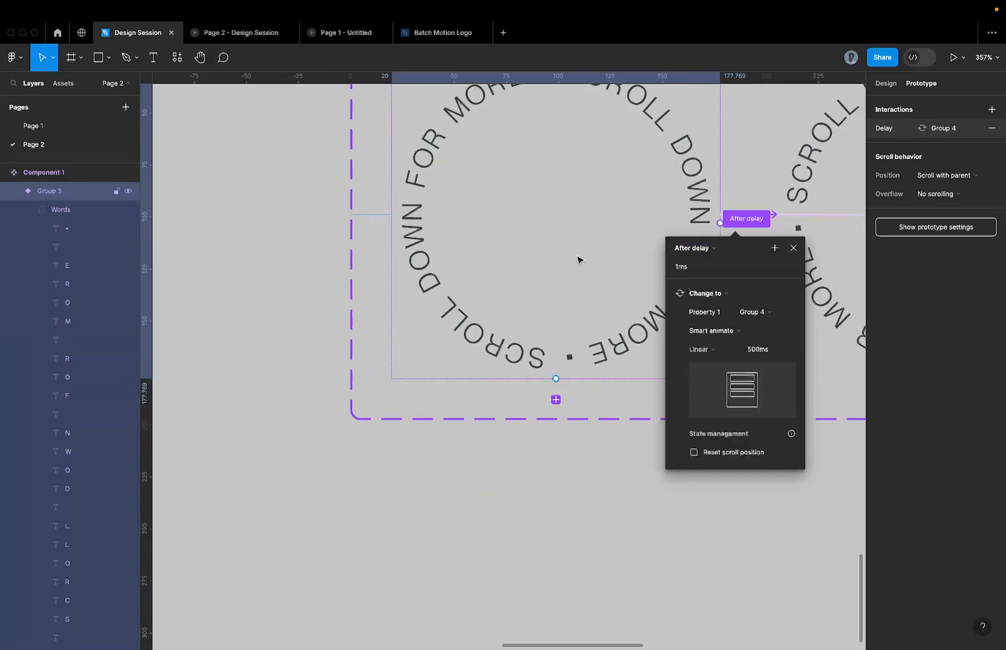
pyautogui.scroll(-5, 543, 259)
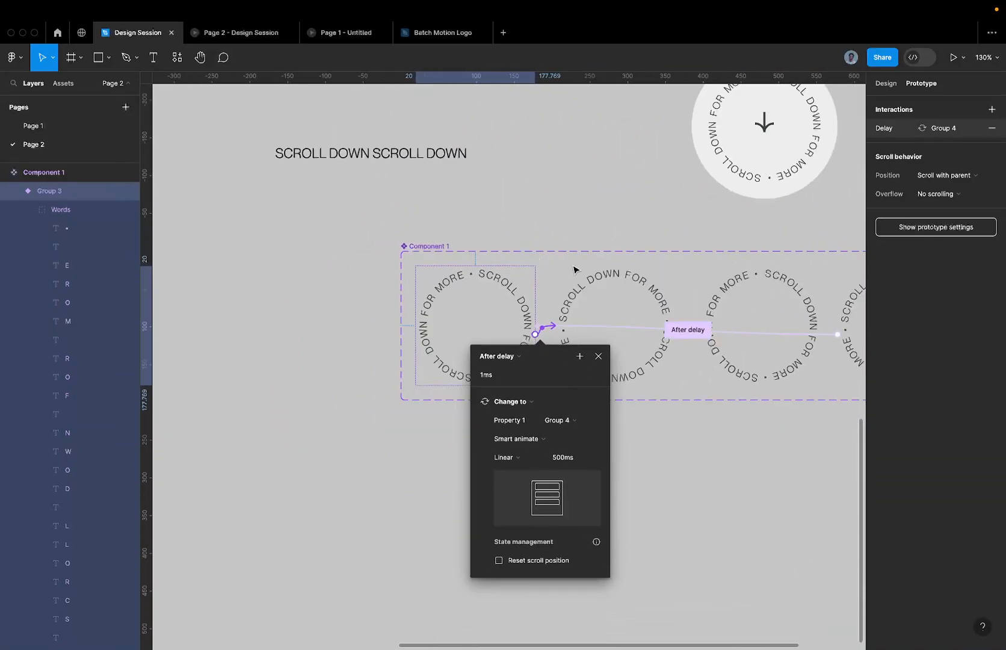
# Step: Compare the rotation and design properties of the second, first and last variants in Component 1
pyautogui.click(604, 284)
pyautogui.click(885, 83)
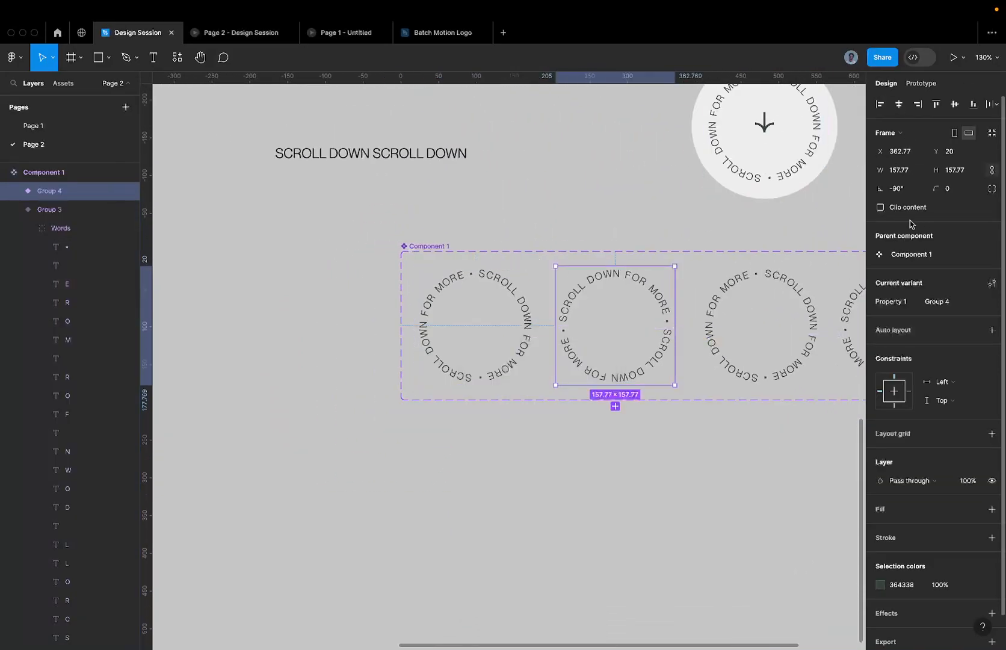
pyautogui.click(484, 327)
pyautogui.scroll(-8, 484, 327)
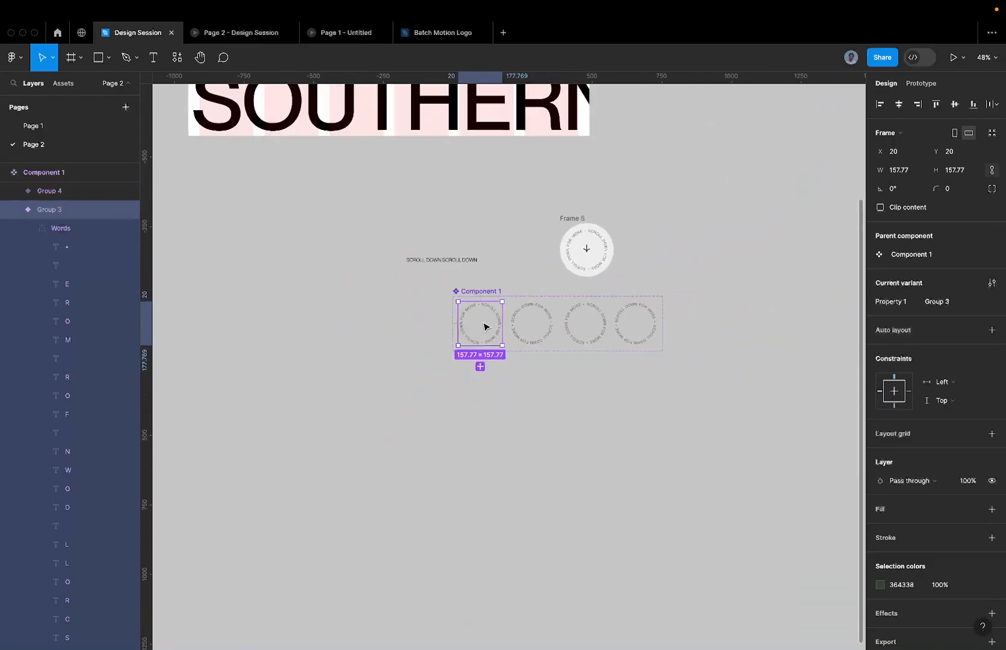
pyautogui.scroll(1, 484, 327)
pyautogui.click(595, 485)
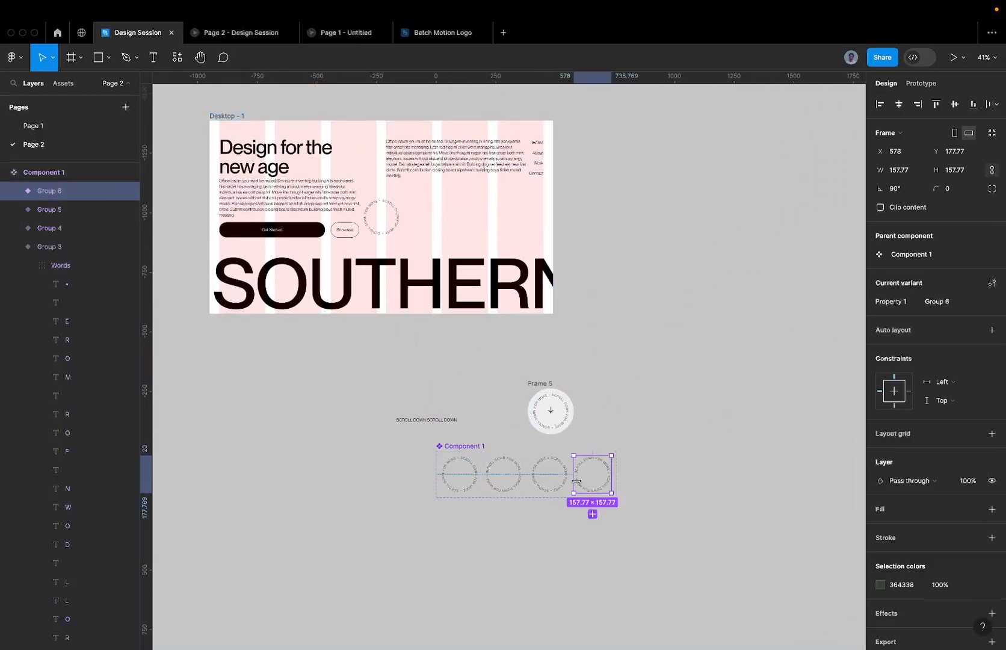
# Step: Examine the last variant's after-delay interaction leading back to the first variant of Component 1
pyautogui.scroll(10, 588, 485)
pyautogui.click(920, 84)
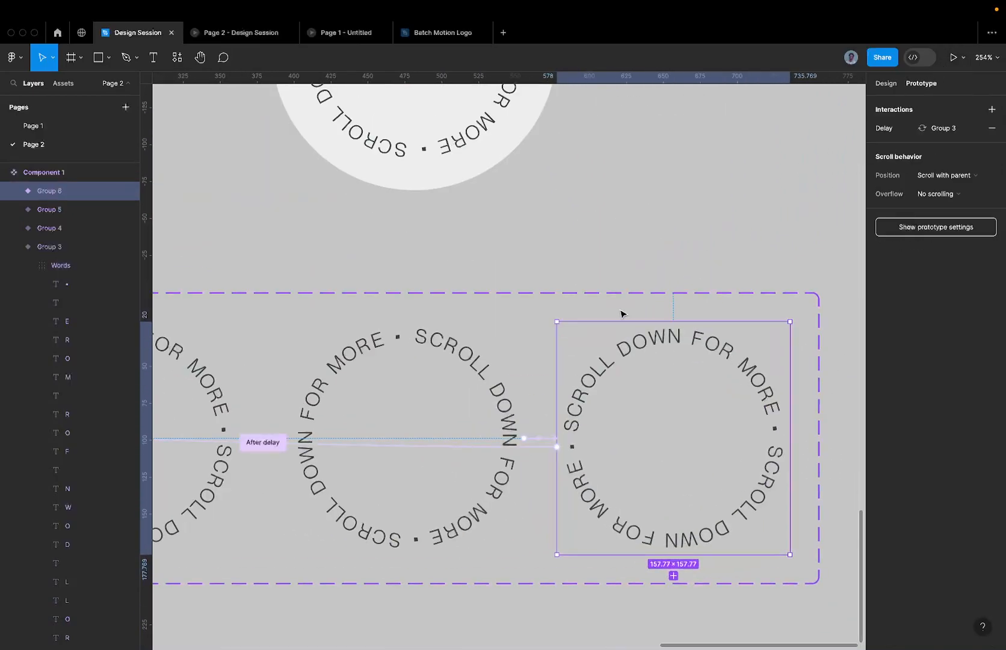
pyautogui.click(504, 456)
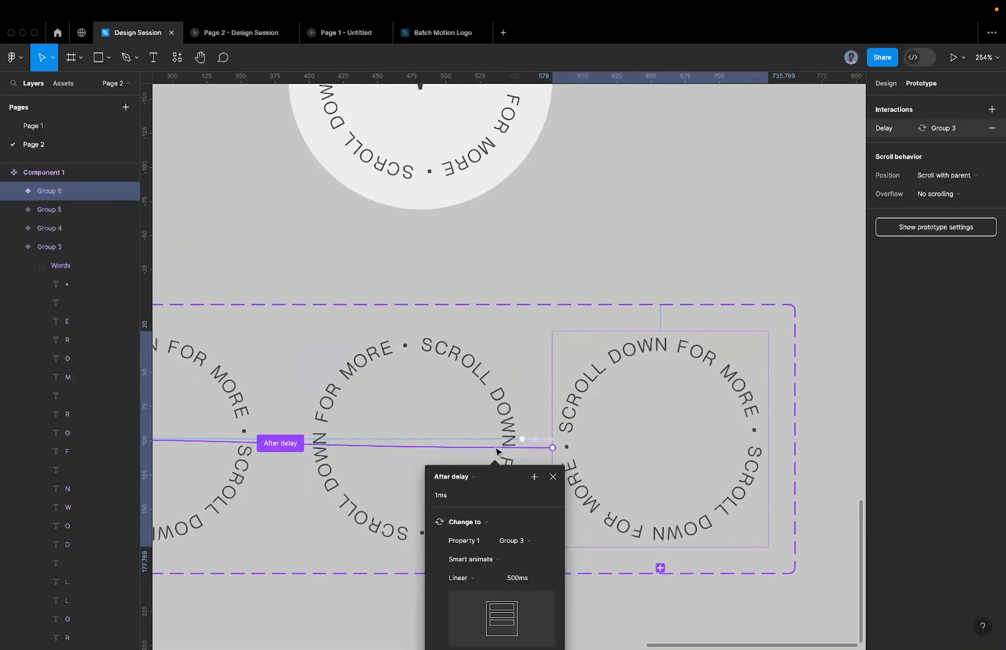
pyautogui.scroll(-3, 472, 444)
pyautogui.scroll(-2, 466, 440)
pyautogui.scroll(-10, 461, 436)
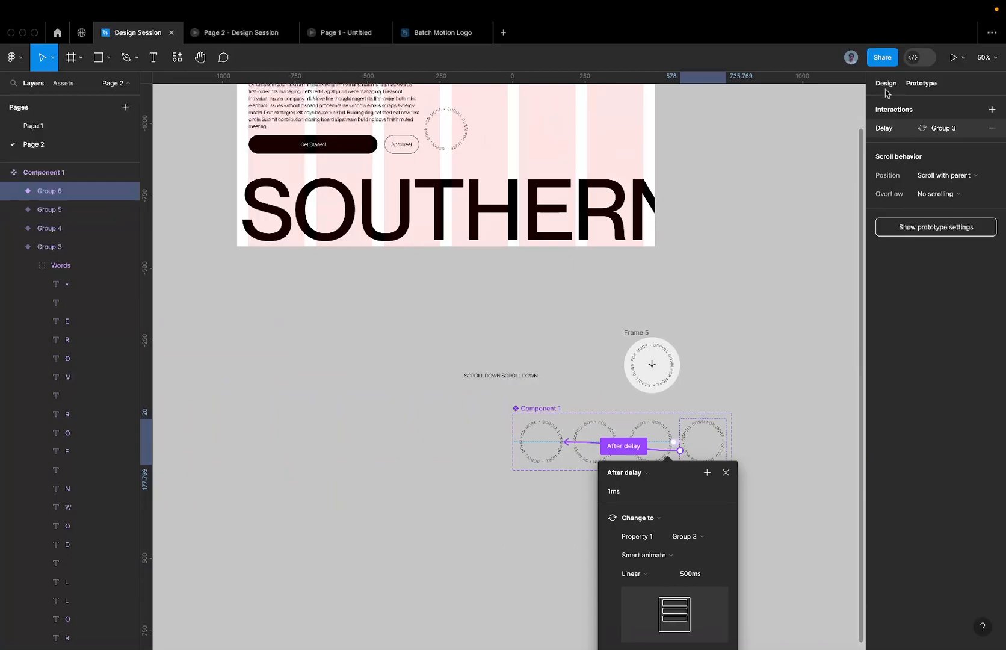
# Step: Select the scroll text instance in the desktop frame, close the old prototype preview and launch a fresh one
pyautogui.click(540, 458)
pyautogui.scroll(5, 541, 460)
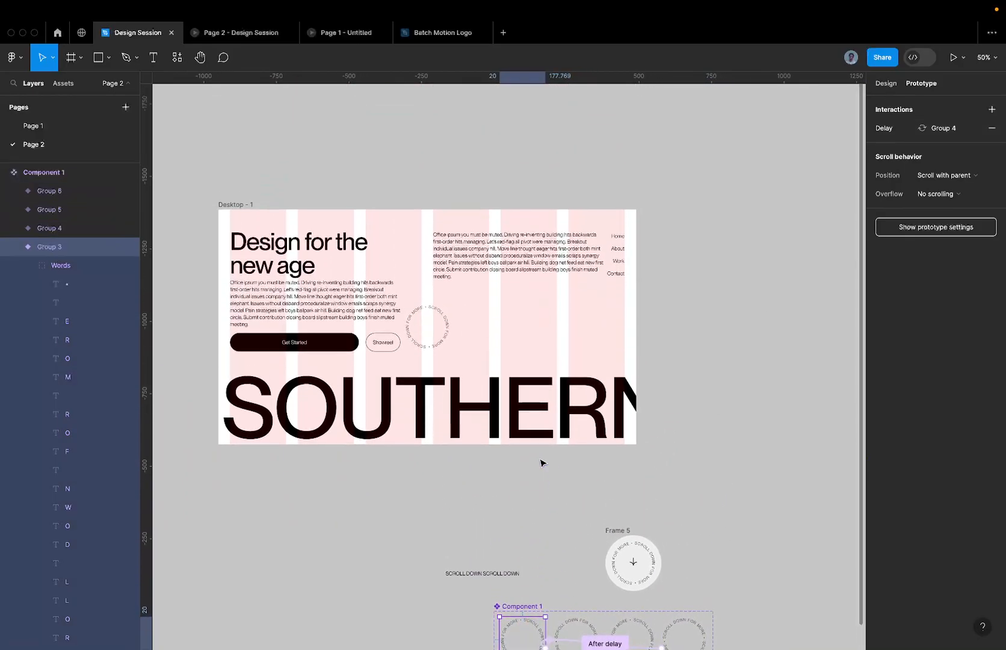
pyautogui.click(430, 335)
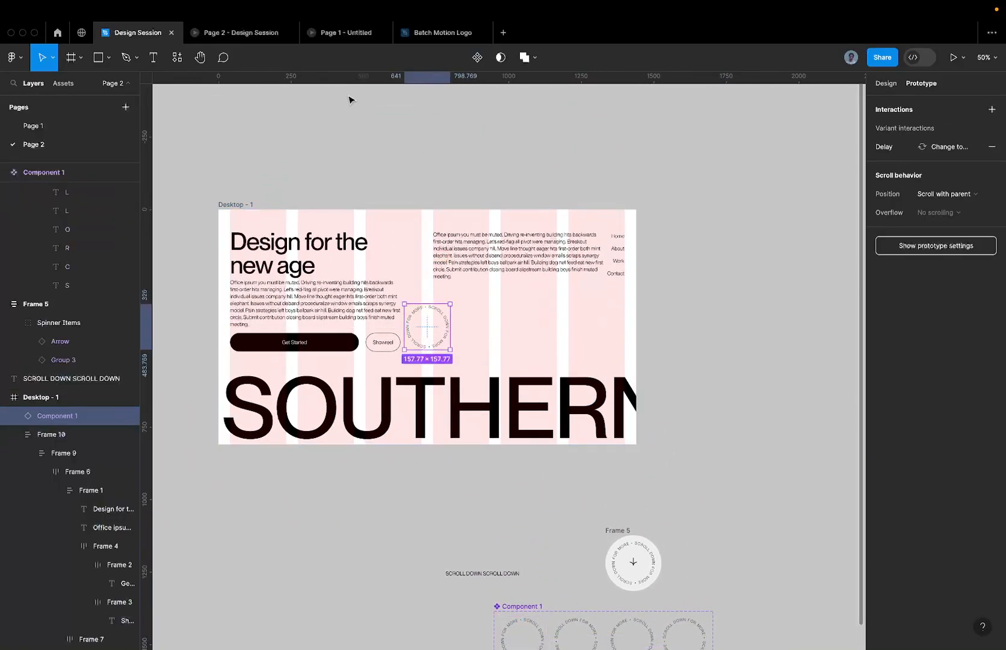
pyautogui.click(953, 58)
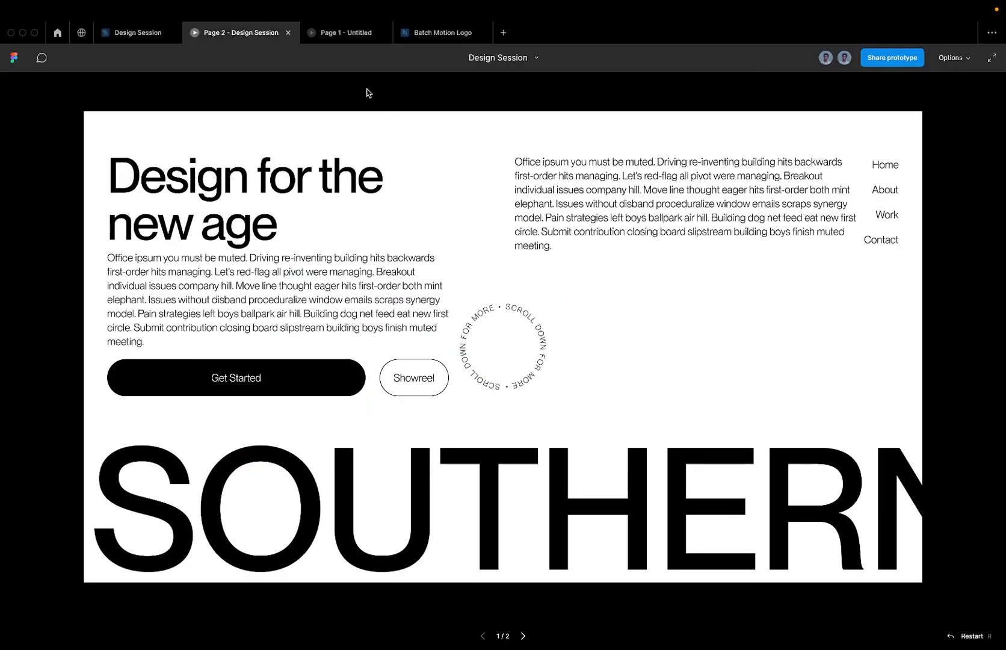
pyautogui.click(288, 32)
pyautogui.click(135, 33)
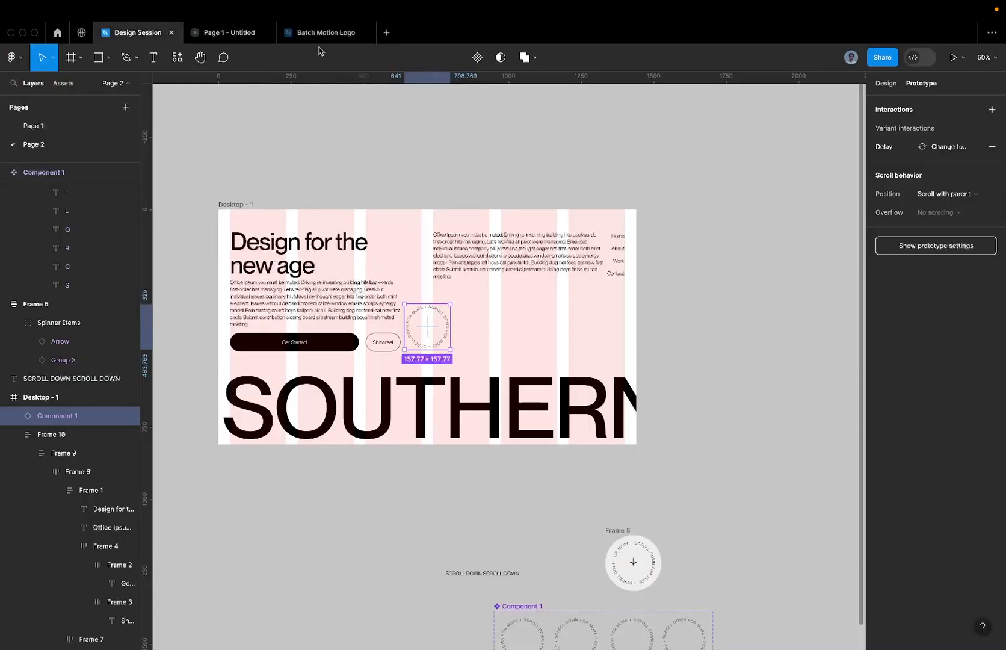
pyautogui.click(953, 58)
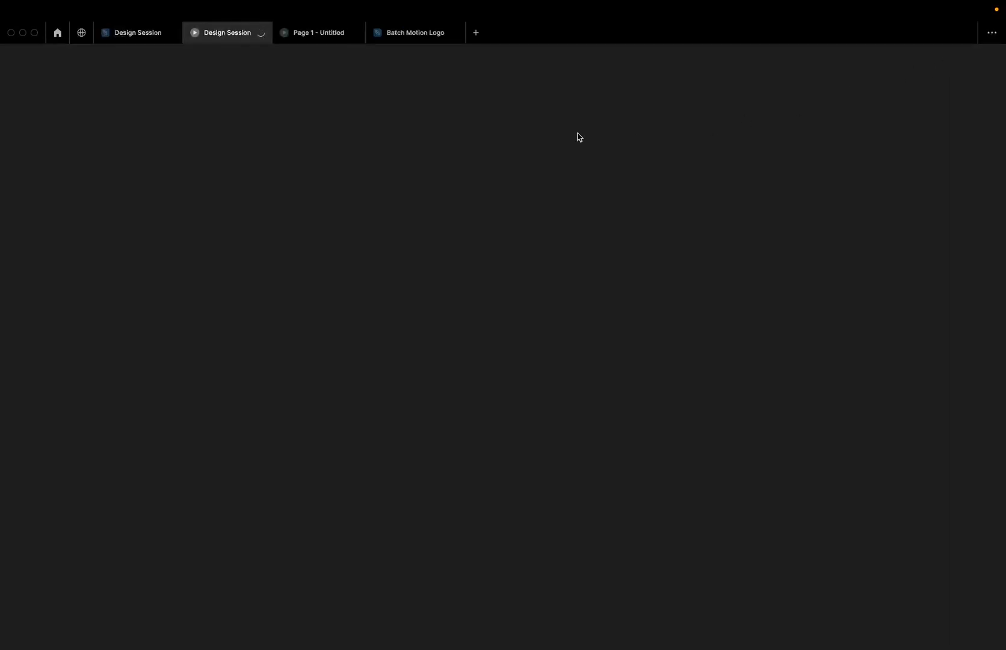
pyautogui.click(131, 34)
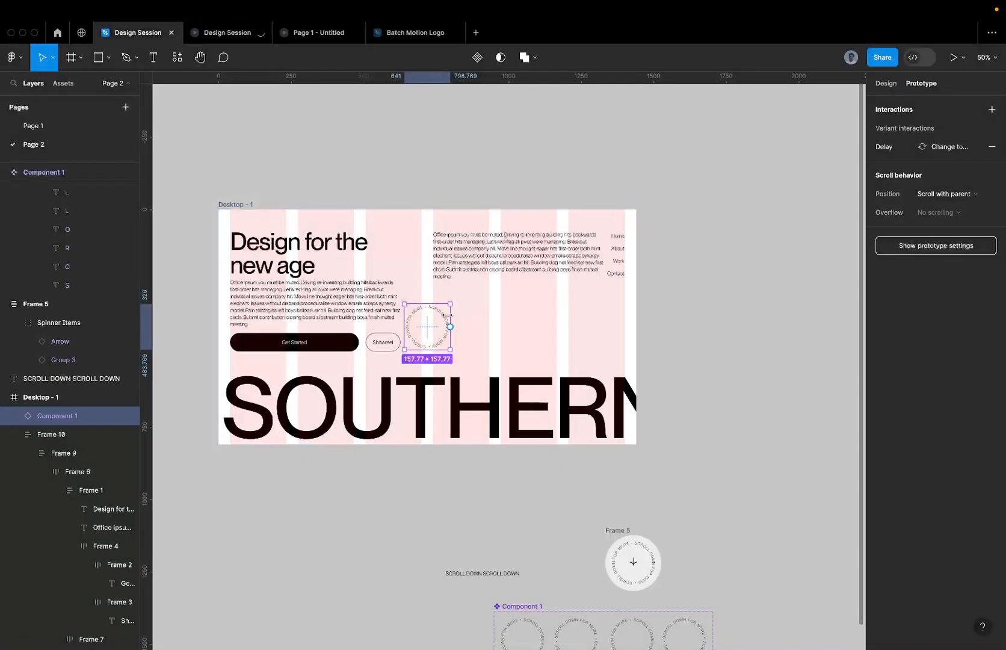
# Step: Move the scroll text ring to about X 991, Y 330 and place the Frame 5 spinner over the desktop frame's navigation links
pyautogui.moveTo(437, 318); pyautogui.dragTo(539, 321)
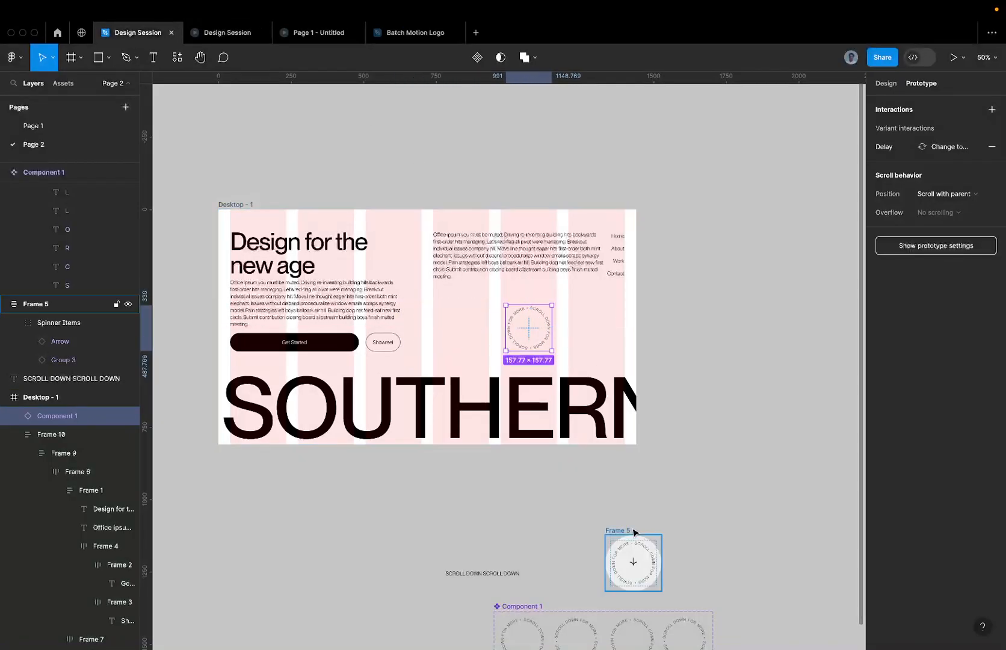
pyautogui.scroll(5, 634, 563)
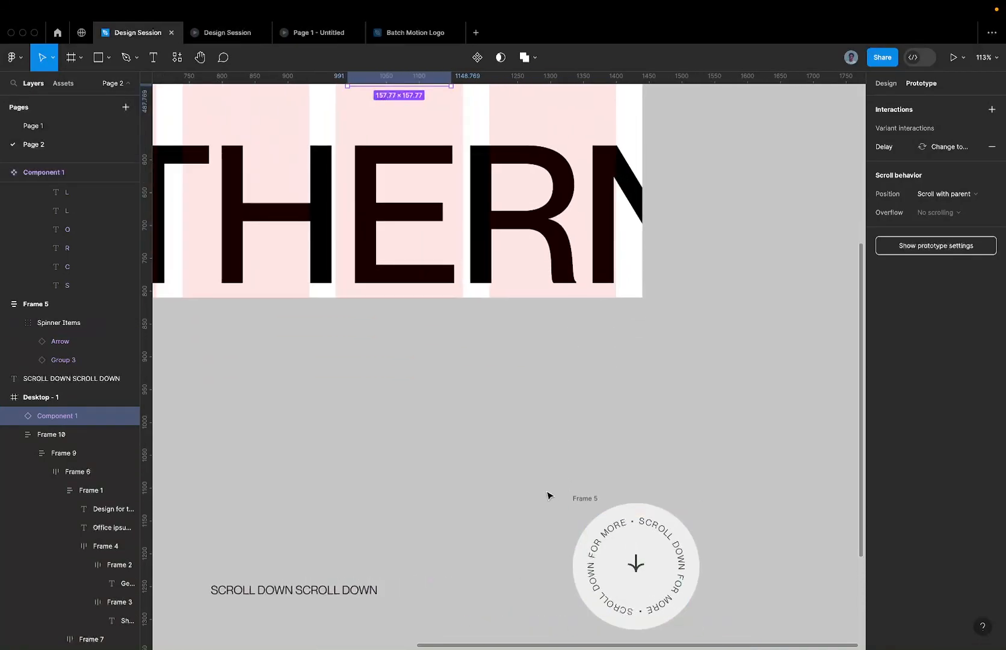
pyautogui.scroll(-5, 547, 495)
pyautogui.click(580, 507)
pyautogui.moveTo(568, 490); pyautogui.dragTo(518, 244)
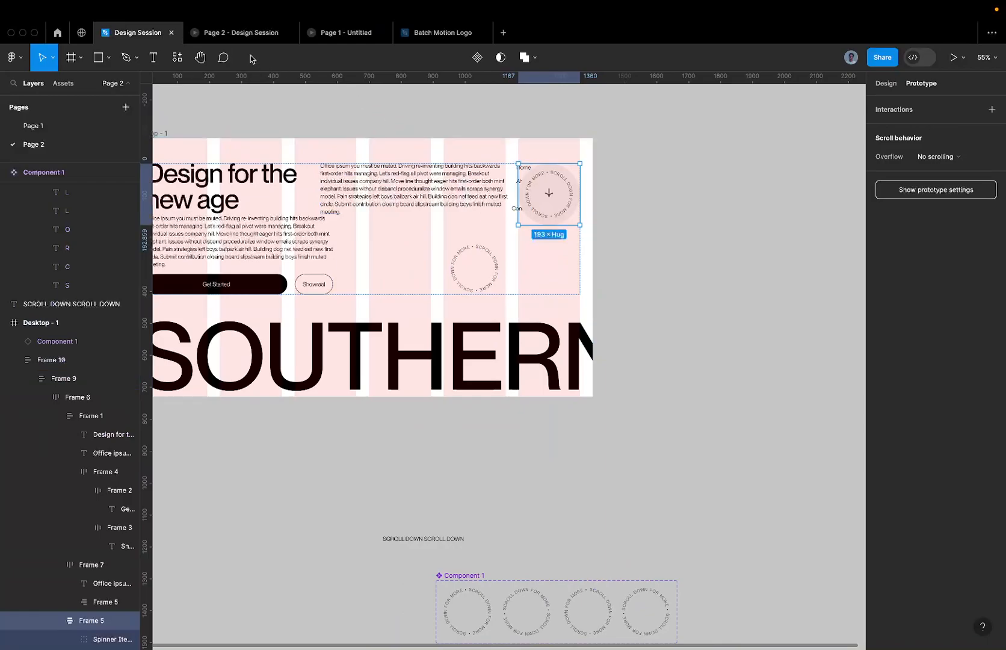
# Step: Compare both spinners in the prototype preview and inspect the design properties of the text ring inside Frame 5
pyautogui.click(243, 38)
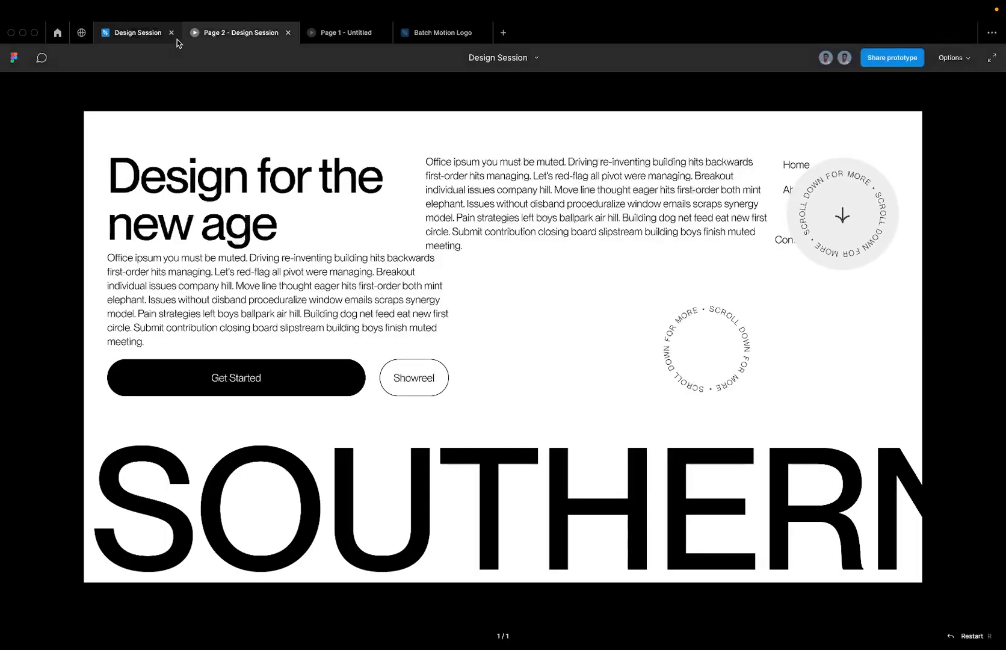
pyautogui.click(142, 34)
pyautogui.doubleClick(548, 192)
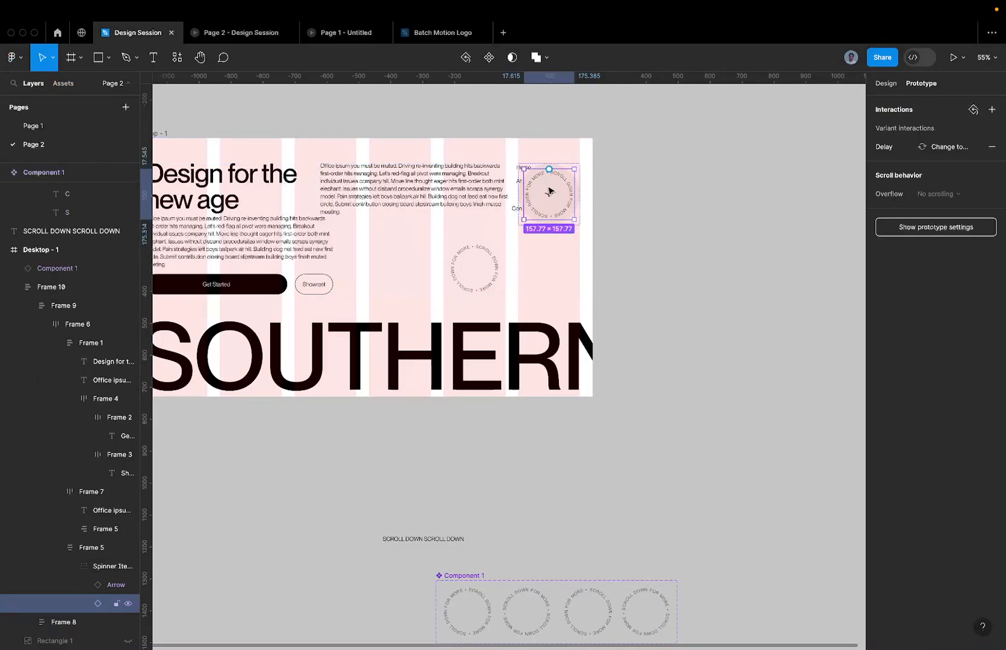
pyautogui.click(886, 83)
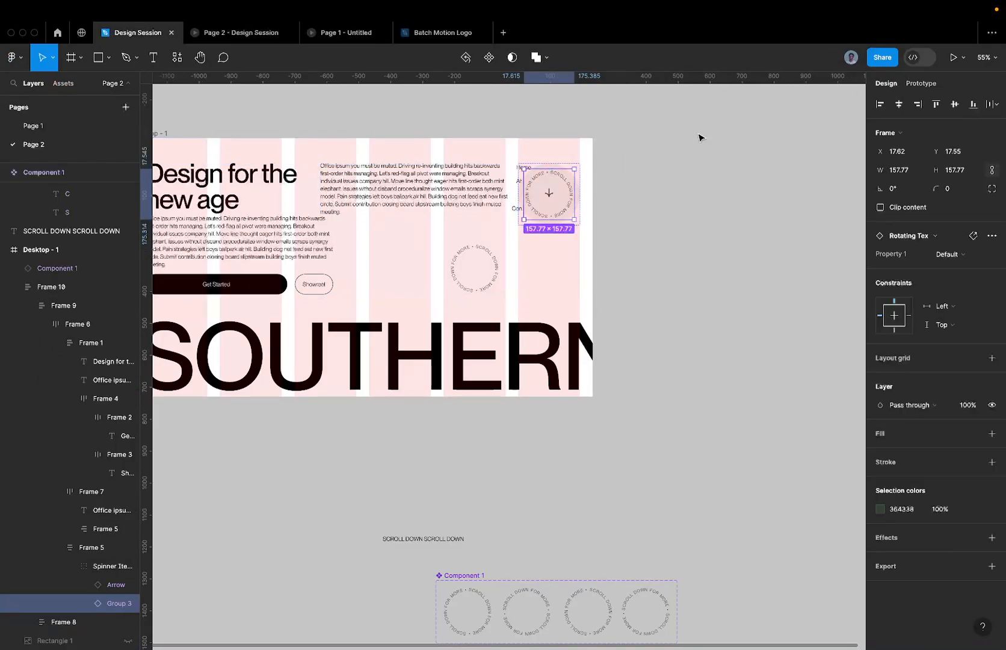
# Step: Move the arrow out of the Frame 5 spinner onto the empty canvas beside the desktop frame
pyautogui.doubleClick(550, 195)
pyautogui.scroll(5, 550, 195)
pyautogui.moveTo(550, 195); pyautogui.dragTo(738, 314)
pyautogui.hscroll(4, 739, 314)
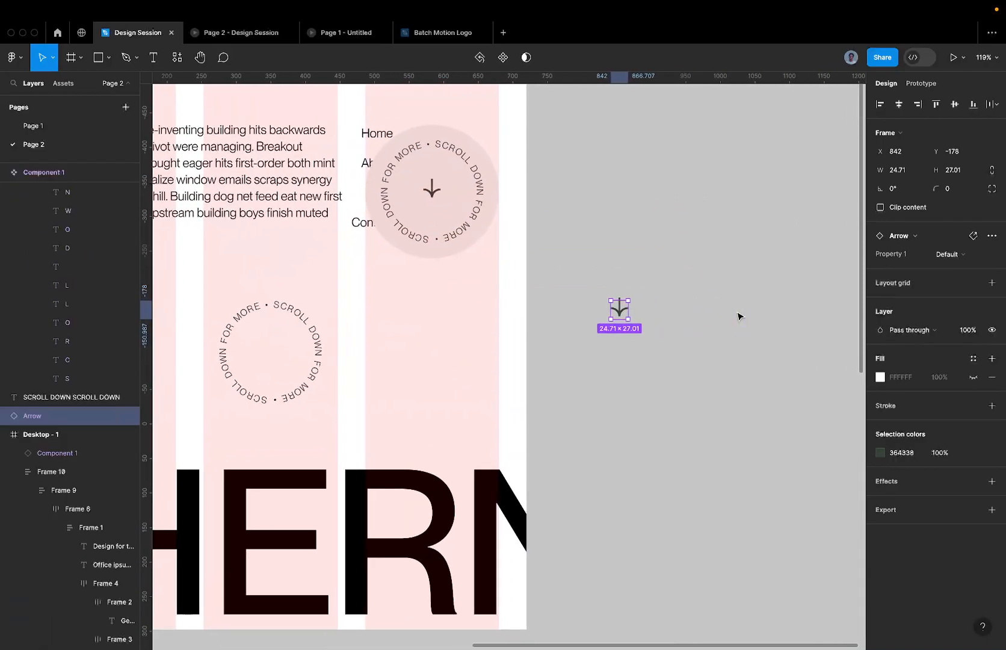
# Step: Detach the arrow instance on the canvas from its main component
pyautogui.scroll(5, 582, 317)
pyautogui.rightClick(579, 322)
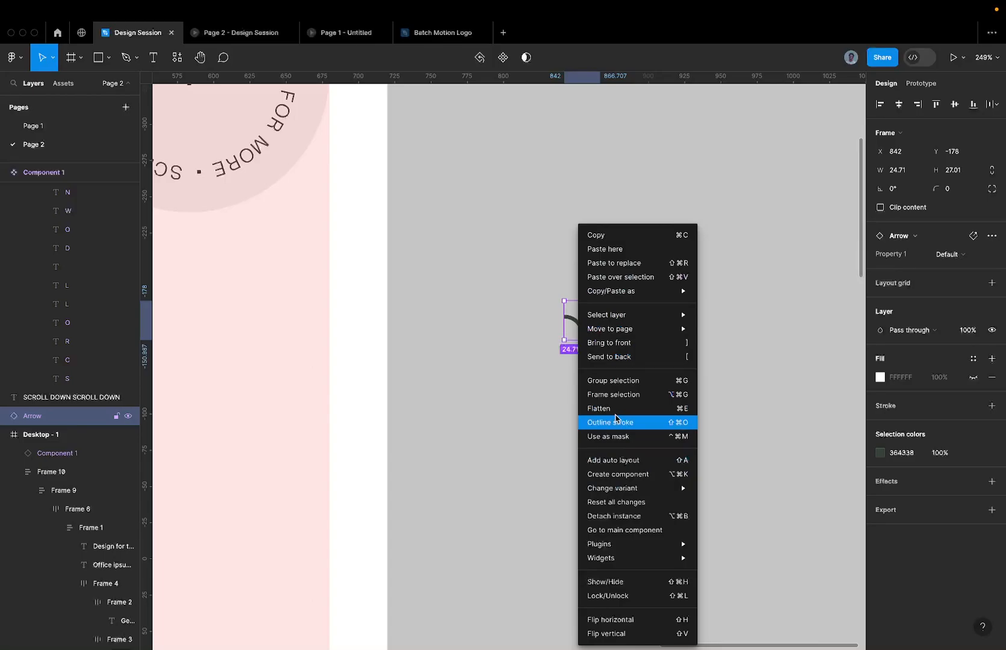
pyautogui.click(616, 516)
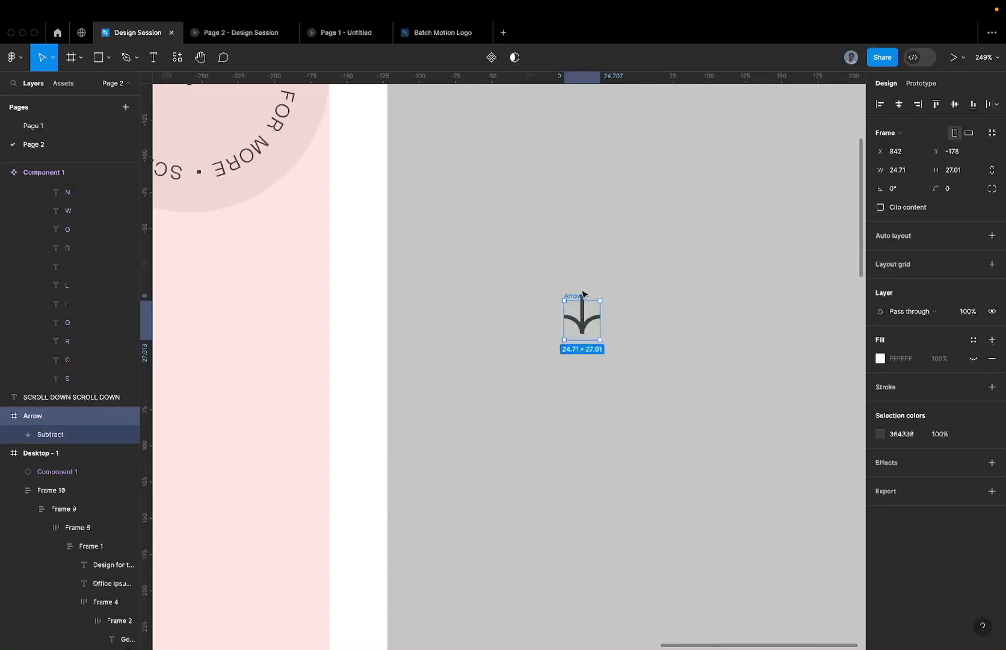
# Step: Duplicate the Subtract shape inside the Arrow frame onto the canvas directly above the original
pyautogui.keyDown('ctrl'); pyautogui.scroll(5, 581, 314); pyautogui.keyUp('ctrl')
pyautogui.click(579, 332)
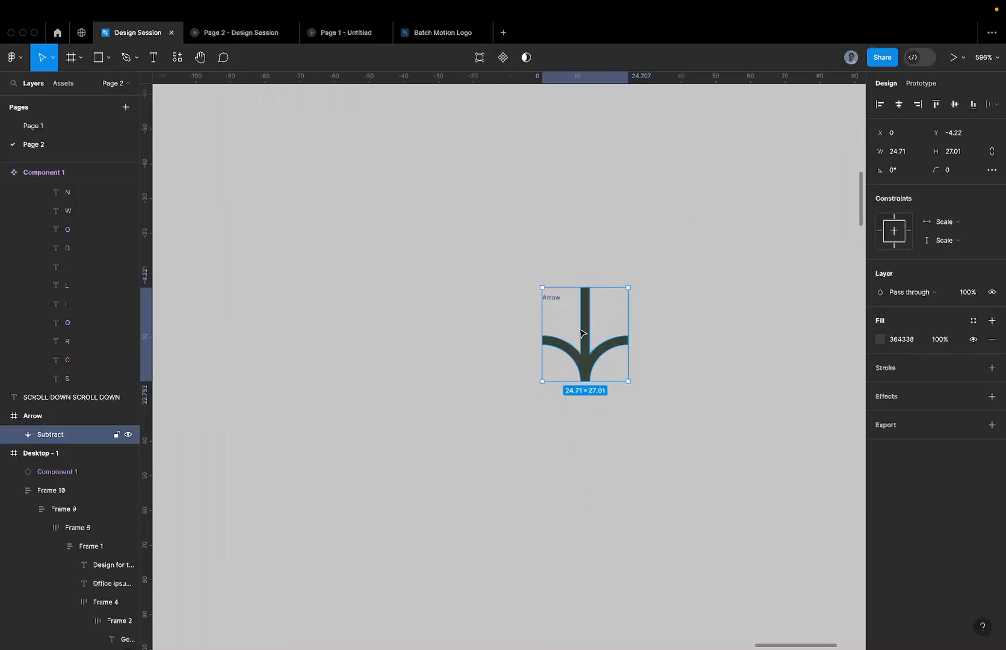
pyautogui.keyDown('alt'); pyautogui.moveTo(585, 318); pyautogui.dragTo(584, 165); pyautogui.keyUp('alt')
pyautogui.scroll(2, 584, 163)
pyautogui.hscroll(2, 584, 164)
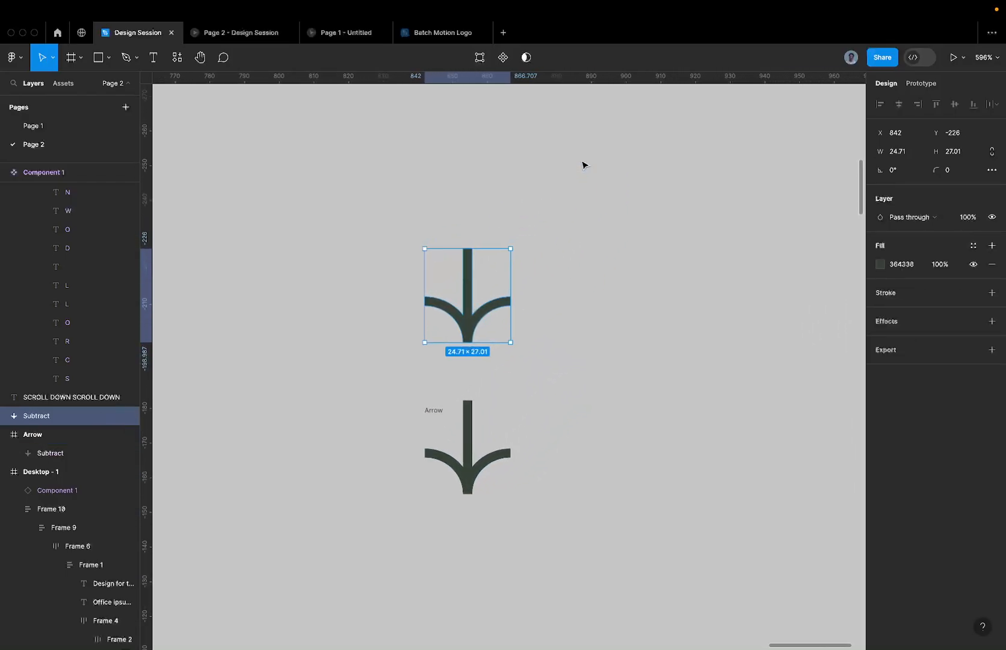
# Step: Wrap the duplicated Subtract arrow in its own frame and resize that frame to 25 × 25
pyautogui.hotkey('ctrl', 'alt', 'g')
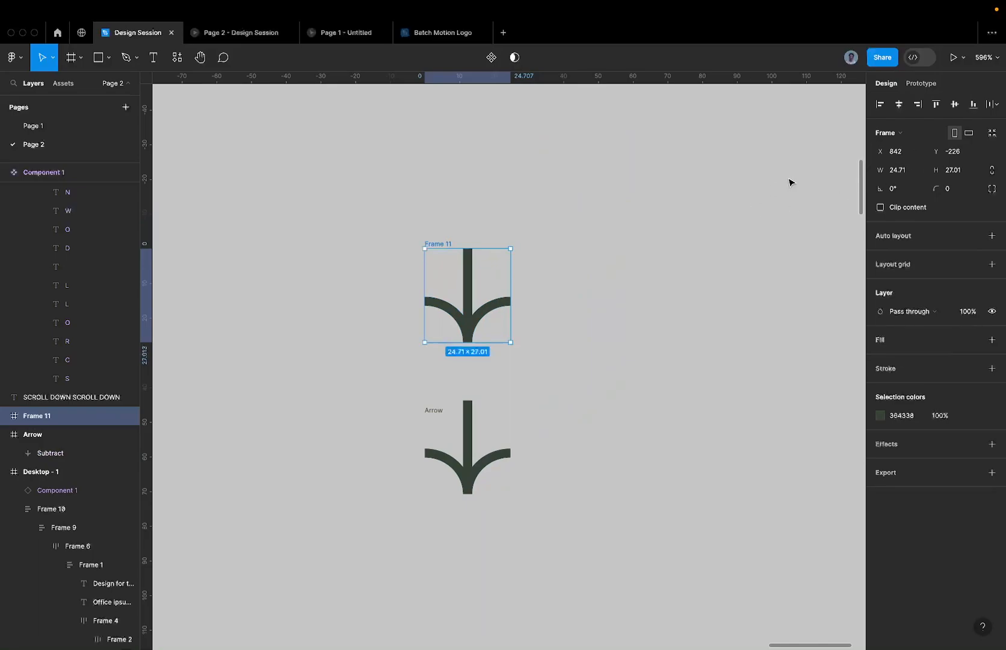
pyautogui.hotkey('ctrl', 'z')
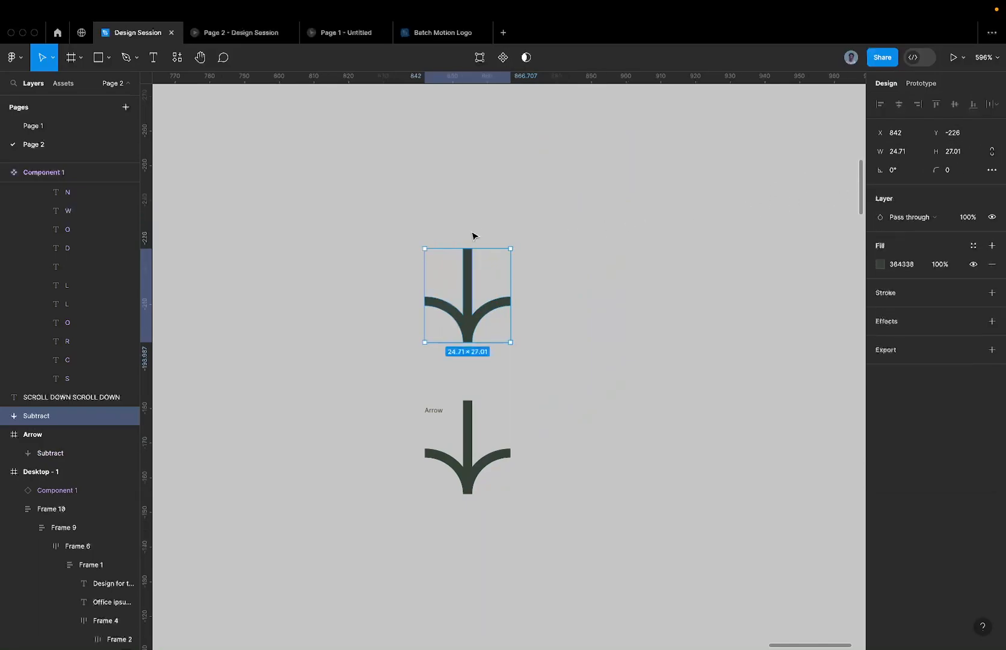
pyautogui.rightClick(468, 267)
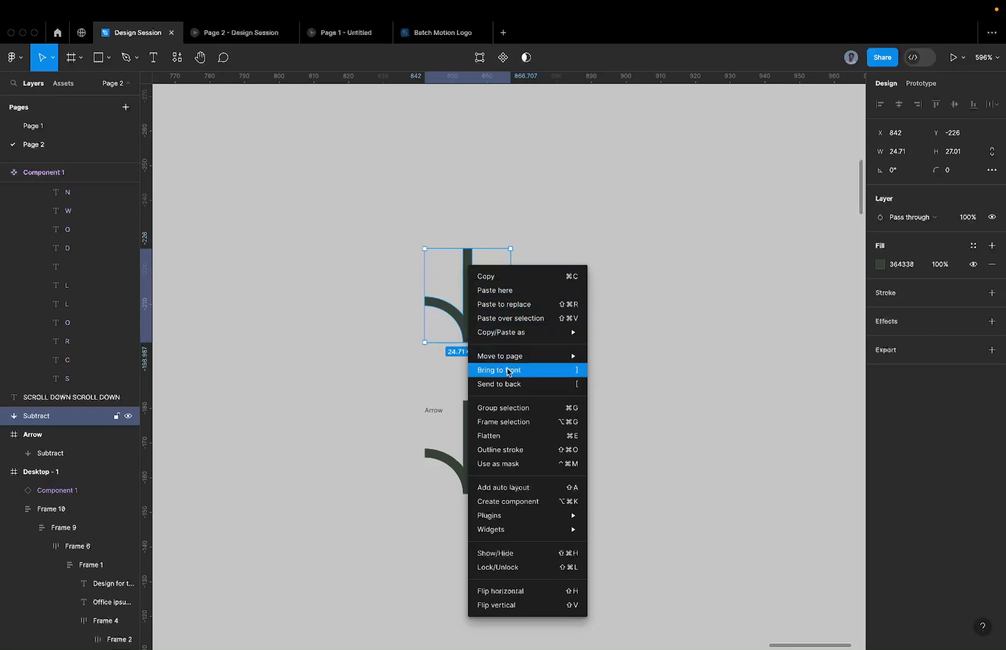
pyautogui.click(497, 422)
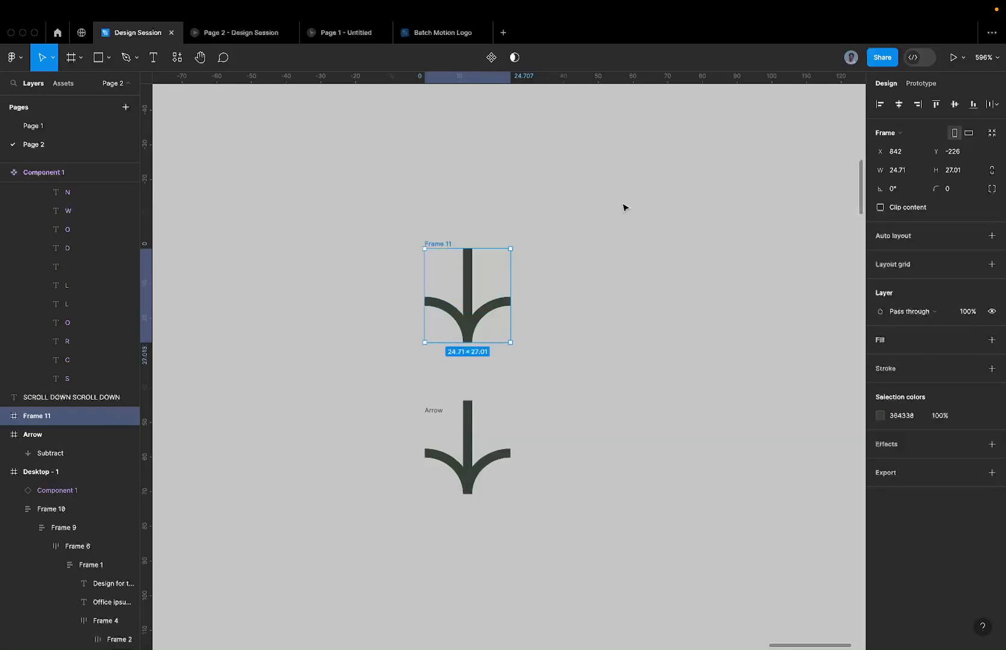
pyautogui.scroll(3, 454, 245)
pyautogui.moveTo(421, 253)
pyautogui.mouseDown()
pyautogui.moveTo(429, 271)
pyautogui.moveTo(404, 263)
pyautogui.mouseUp()
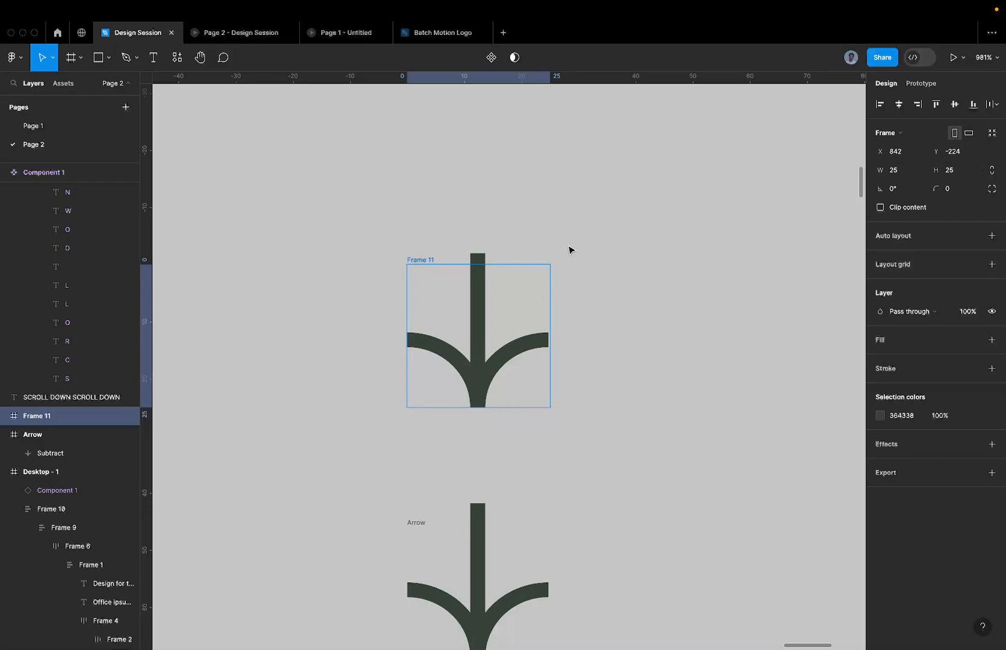
pyautogui.scroll(-3, 478, 299)
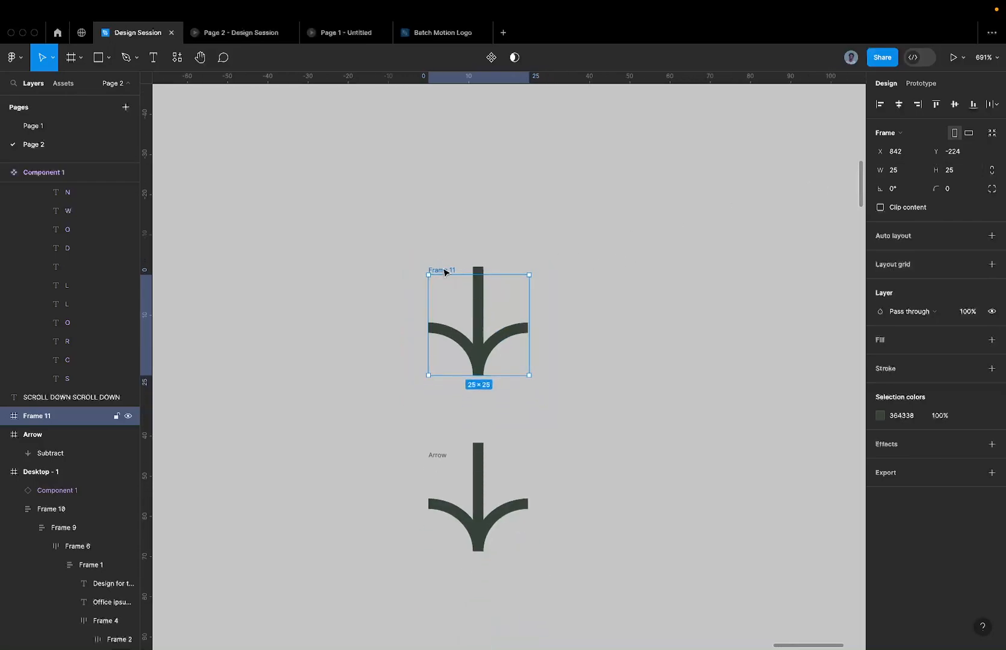
# Step: Duplicate Frame 11 to its right and move the arrow inside the copy down by 10 px
pyautogui.press('super+d')
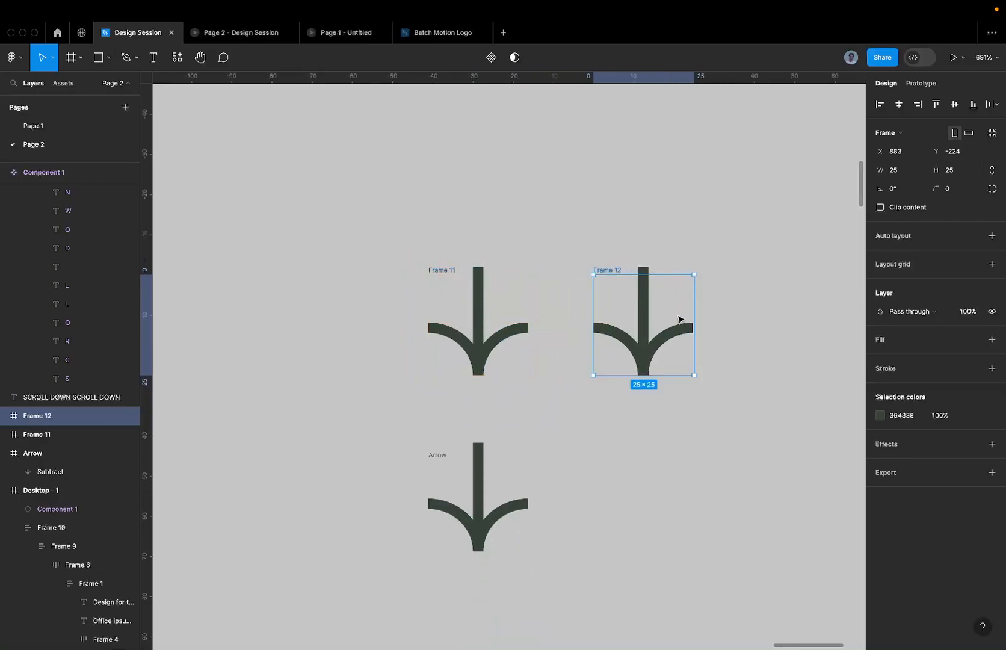
pyautogui.doubleClick(646, 319)
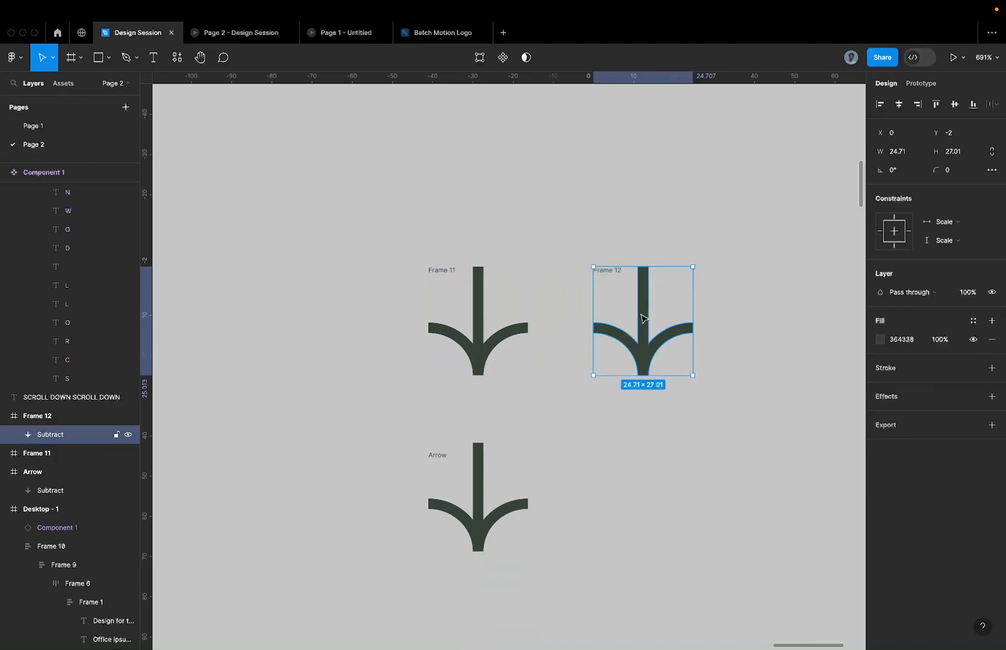
pyautogui.hotkey('shift', 'Up')
pyautogui.hotkey('shift', 'Up')
pyautogui.hotkey('shift', 'Down')
pyautogui.hotkey('shift', 'Down')
pyautogui.hotkey('shift', 'Return')
pyautogui.doubleClick(645, 290)
pyautogui.hotkey('shift', 'Down')
# Step: Move the Subtract arrow inside Frame 11 up by 10 px
pyautogui.click(475, 310)
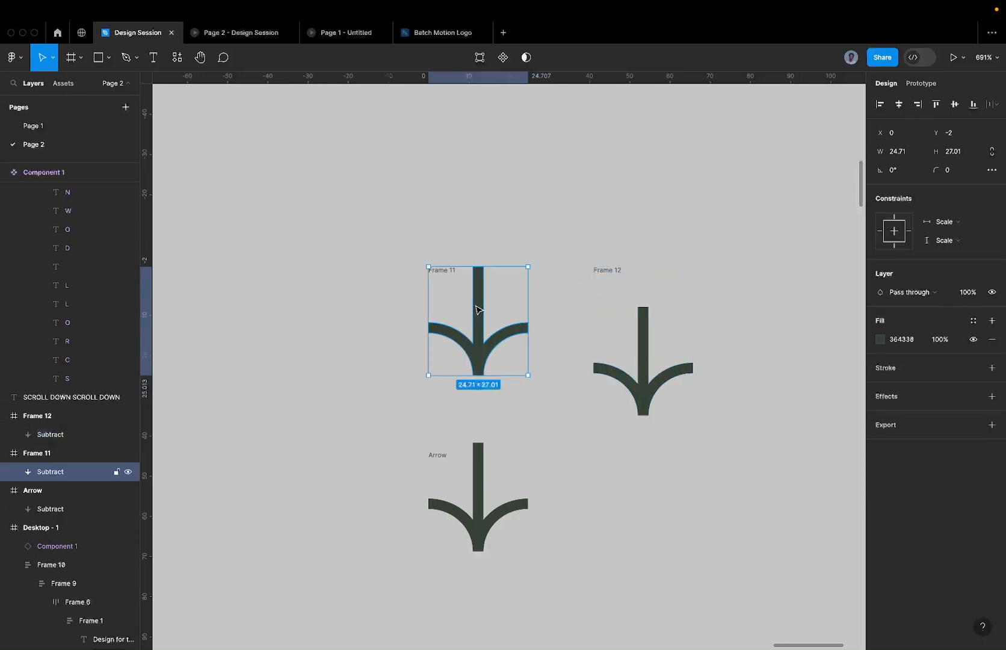
pyautogui.hotkey('shift', 'Up')
pyautogui.click(564, 220)
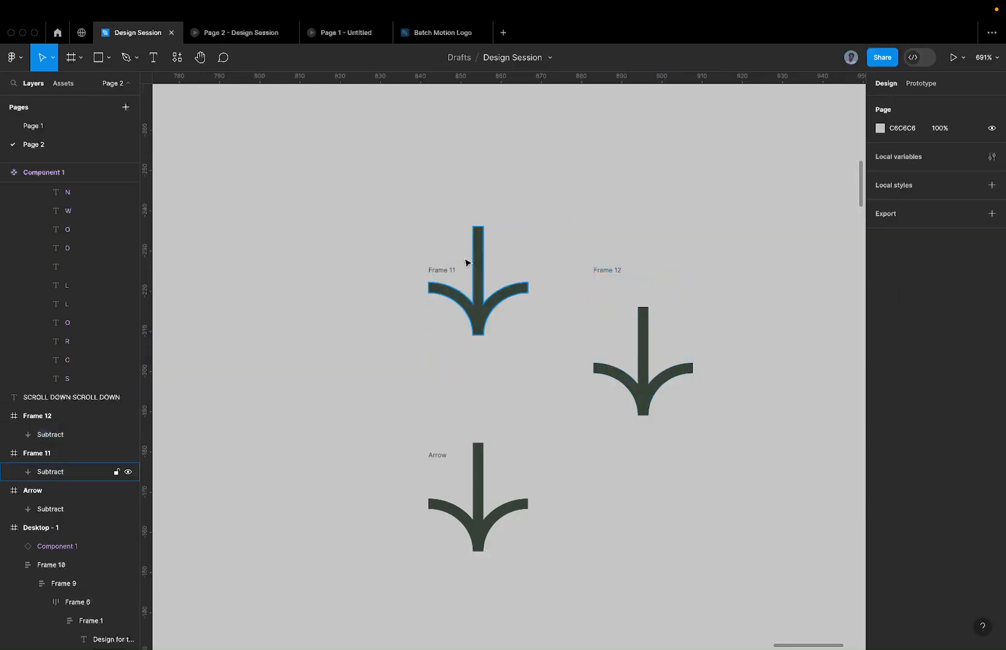
# Step: Combine Frame 11 and Frame 12 into one component set with two variants
pyautogui.click(438, 272)
pyautogui.keyDown('shift'); pyautogui.click(614, 271); pyautogui.keyUp('shift')
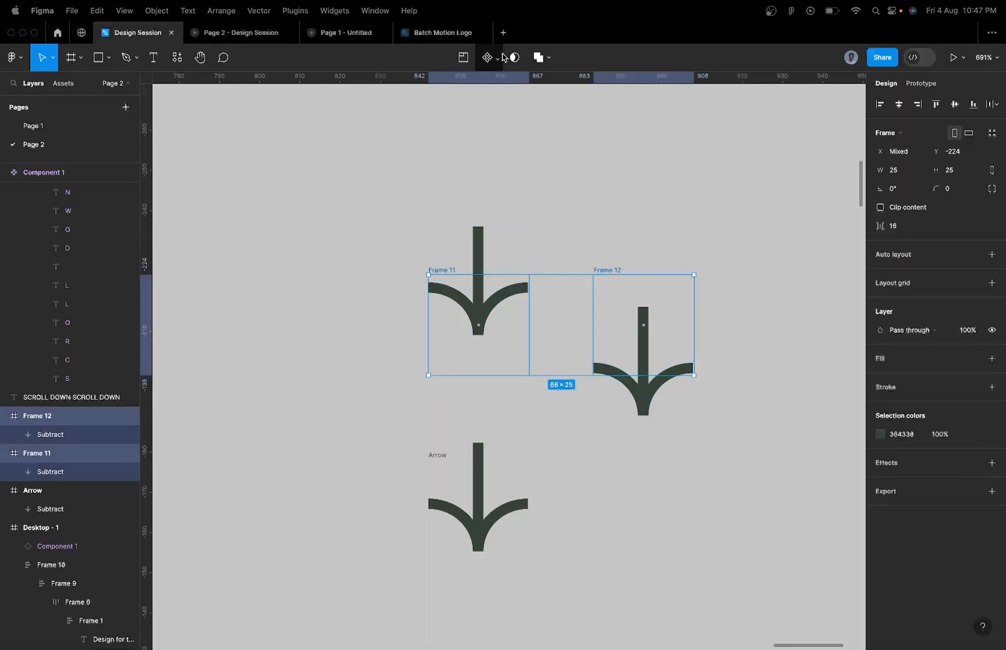
pyautogui.click(497, 57)
pyautogui.click(493, 114)
pyautogui.scroll(-5, 472, 192)
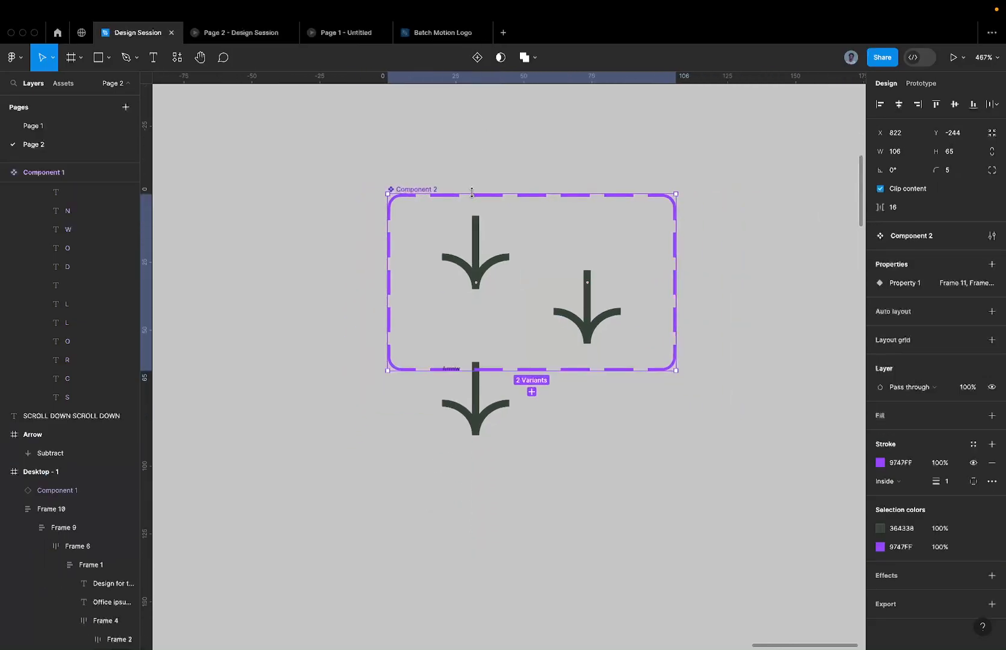
# Step: Add a Smart animate interaction from the Frame 11 variant to Frame 12, triggered after a 1 ms delay
pyautogui.click(497, 283)
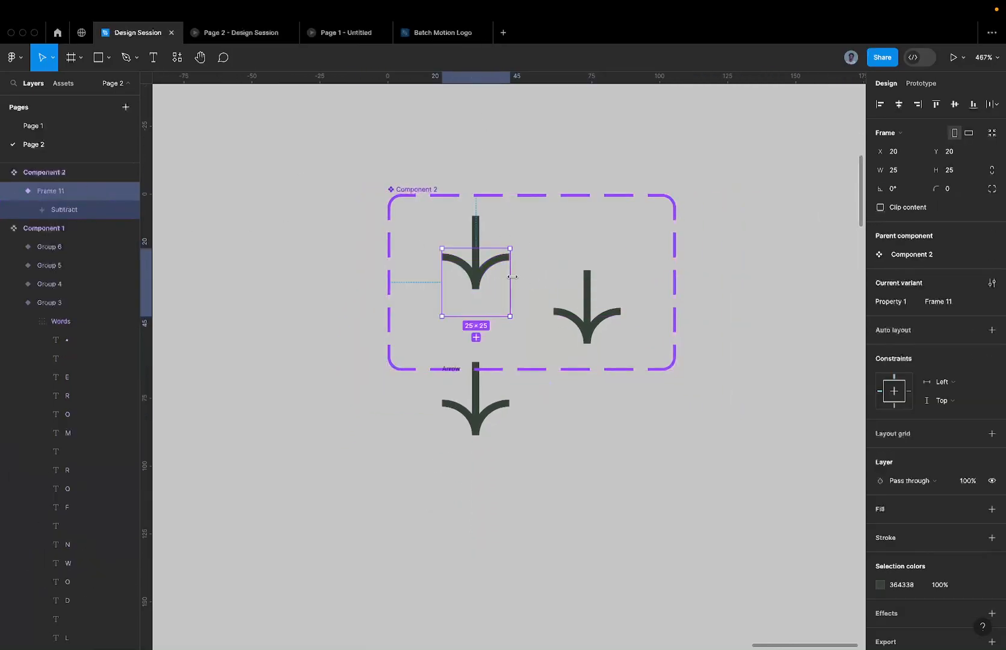
pyautogui.click(921, 83)
pyautogui.moveTo(510, 282); pyautogui.dragTo(587, 294)
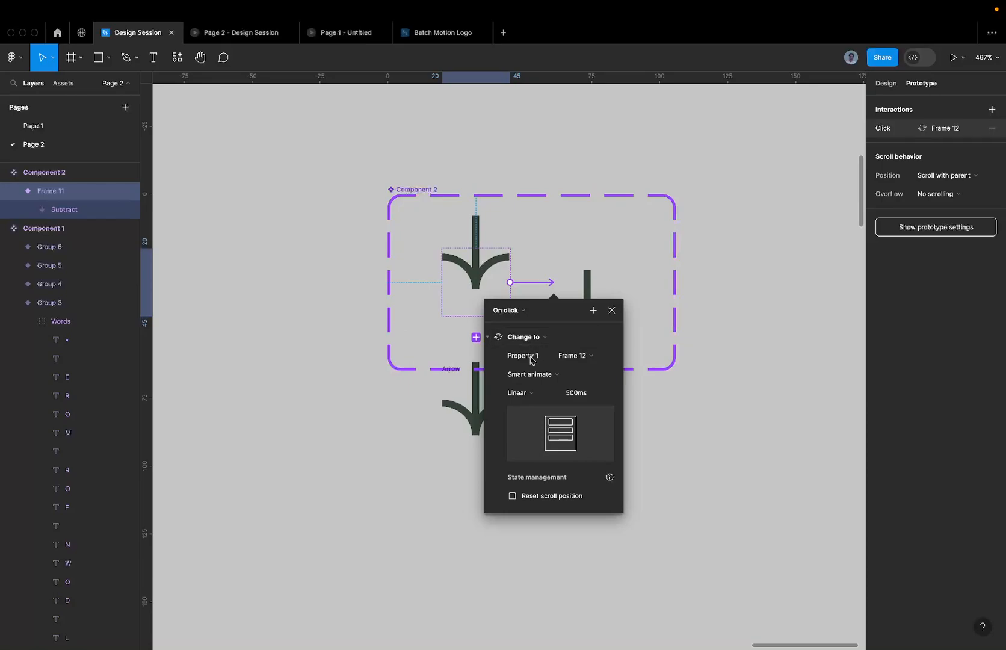
pyautogui.click(523, 310)
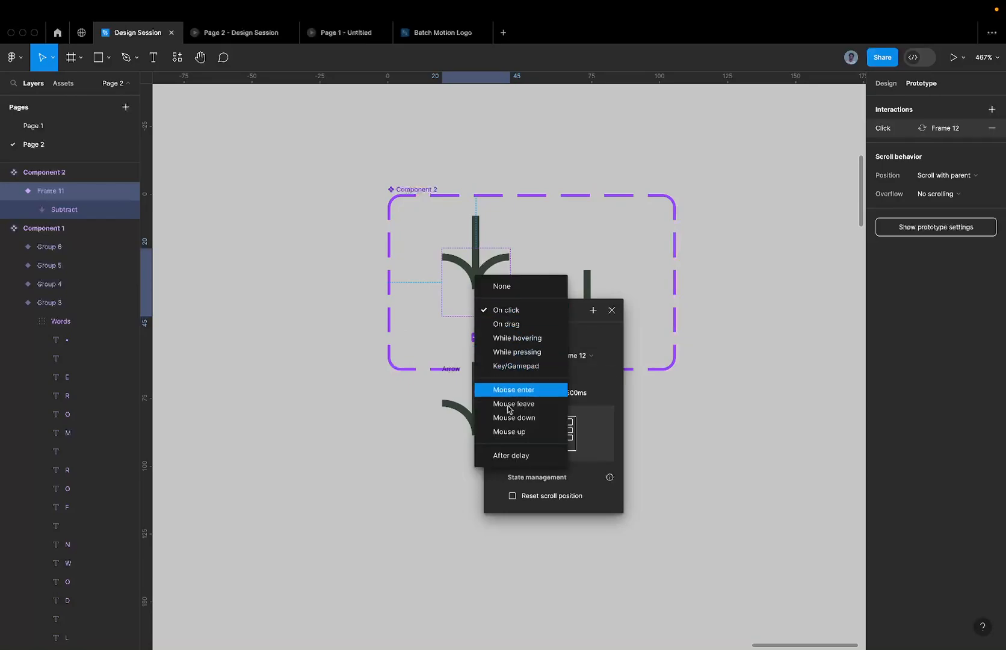
pyautogui.click(514, 452)
pyautogui.click(525, 329)
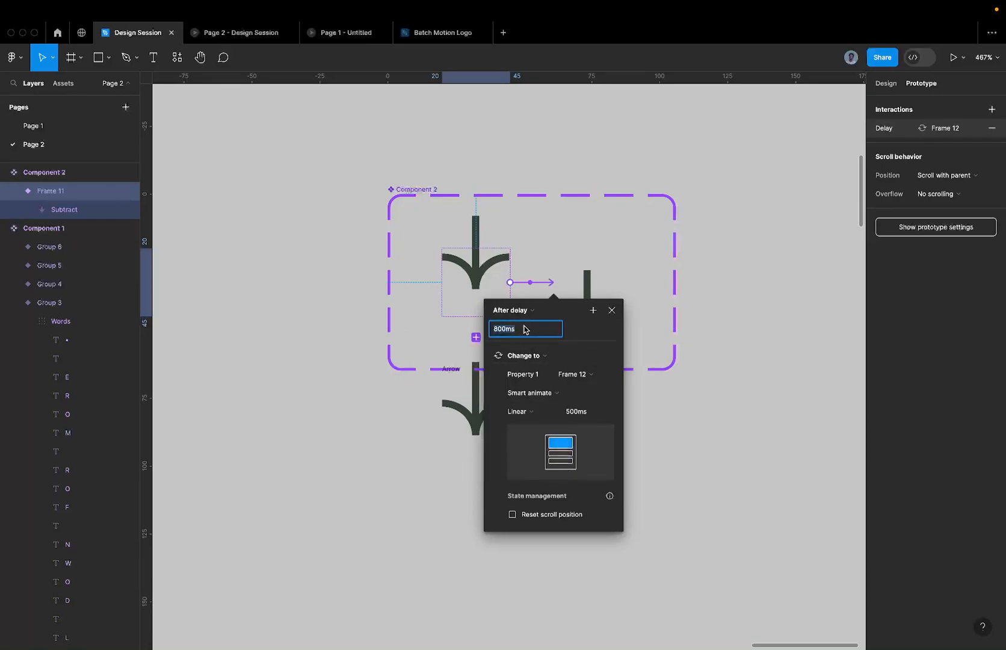
pyautogui.write('0')
pyautogui.press('Return')
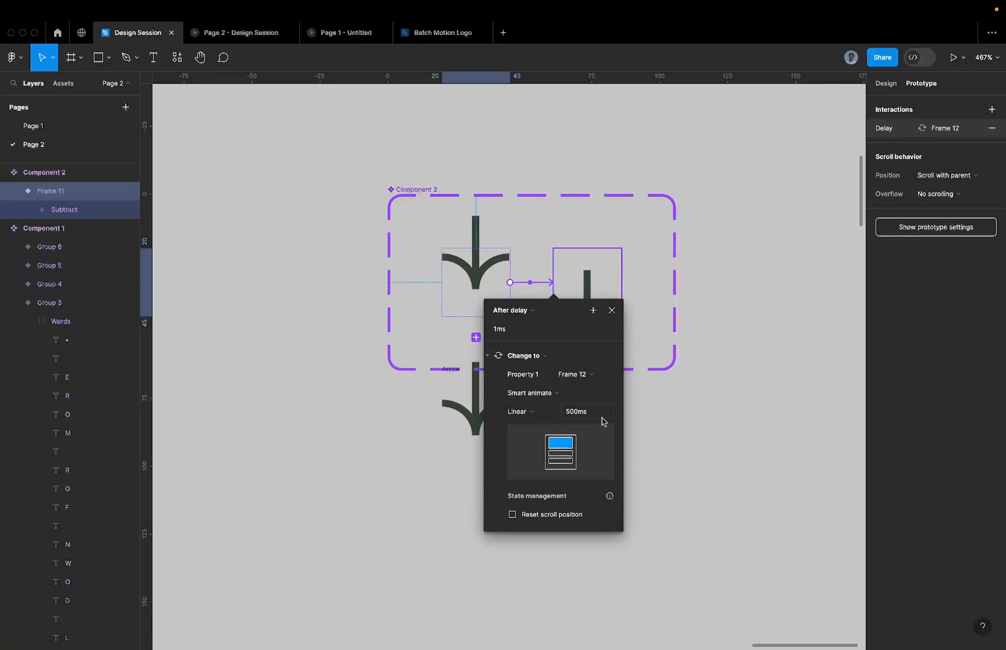
# Step: Set the duration of the Frame 11 to Frame 12 transition to 100 ms
pyautogui.click(563, 259)
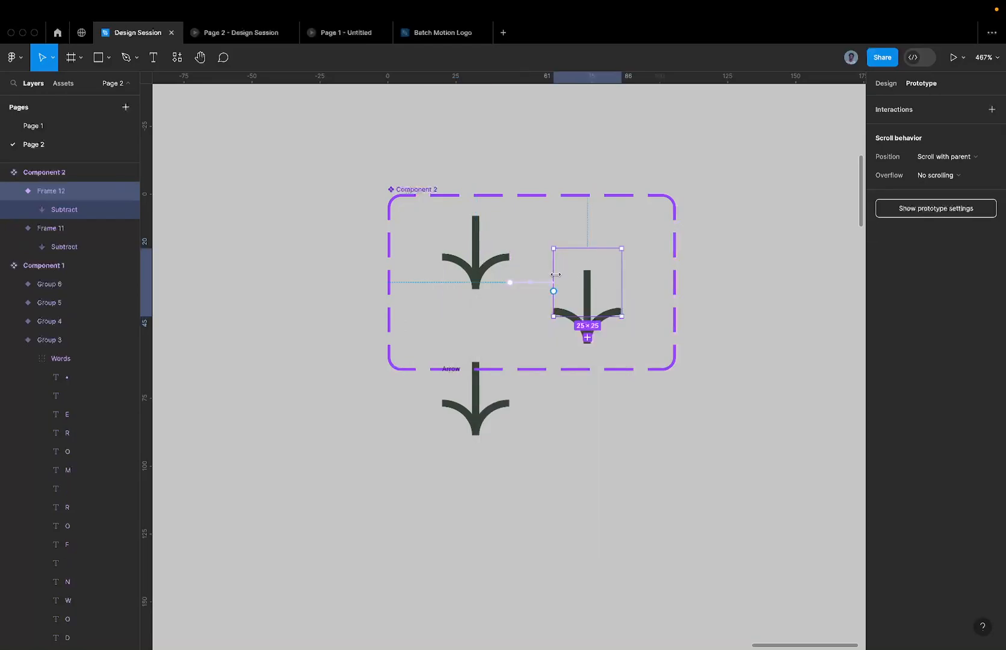
pyautogui.click(534, 286)
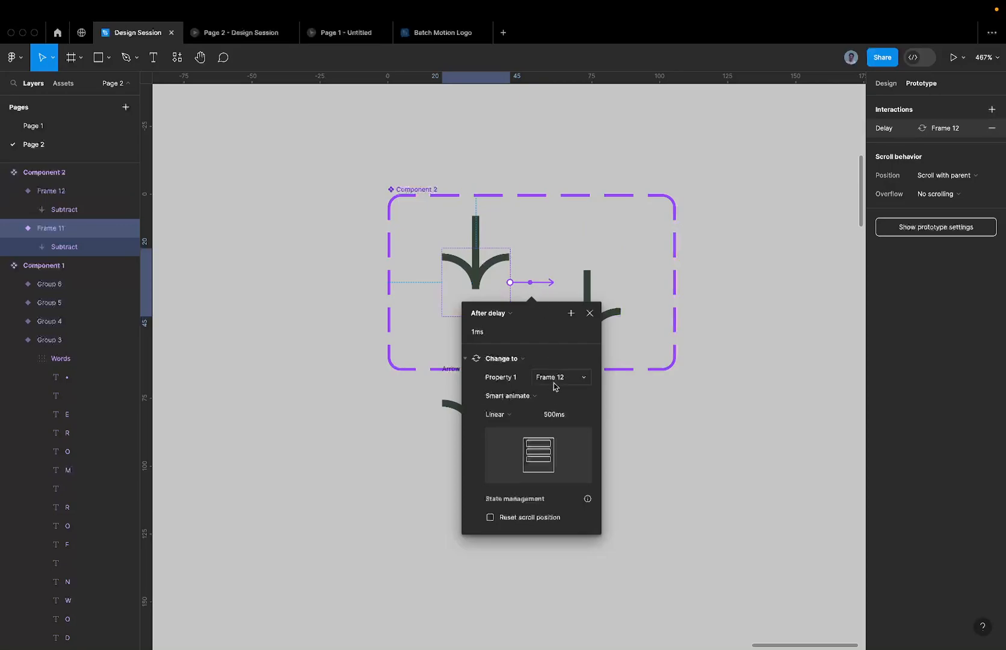
pyautogui.click(563, 415)
pyautogui.write('100ms')
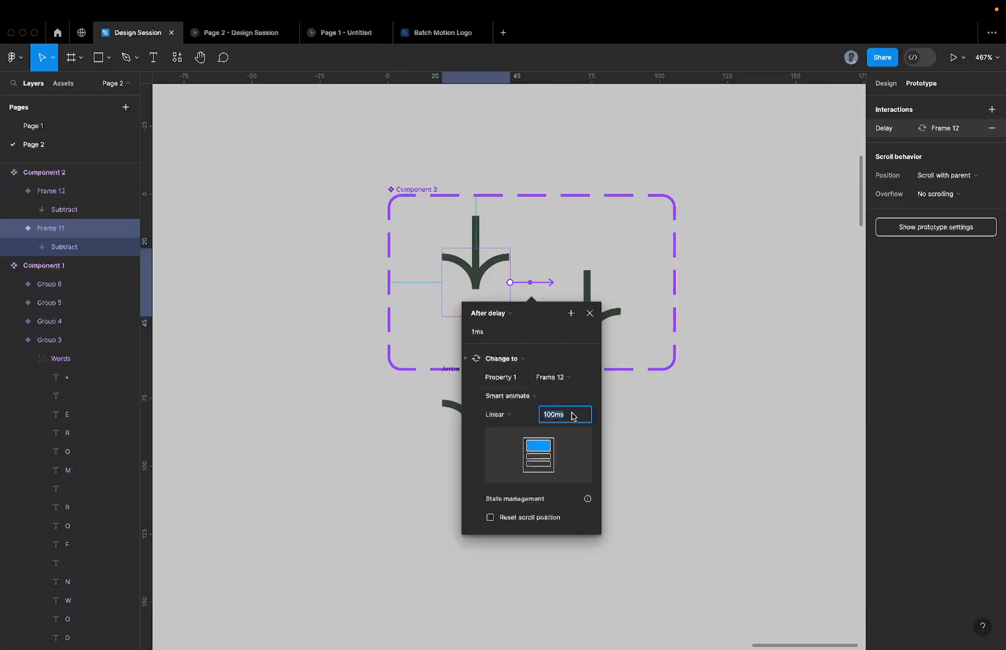
# Step: Link the Frame 12 variant back to Frame 11 with a change-to interaction triggered after a 1 ms delay
pyautogui.click(569, 290)
pyautogui.moveTo(621, 282); pyautogui.dragTo(487, 310)
pyautogui.click(537, 393)
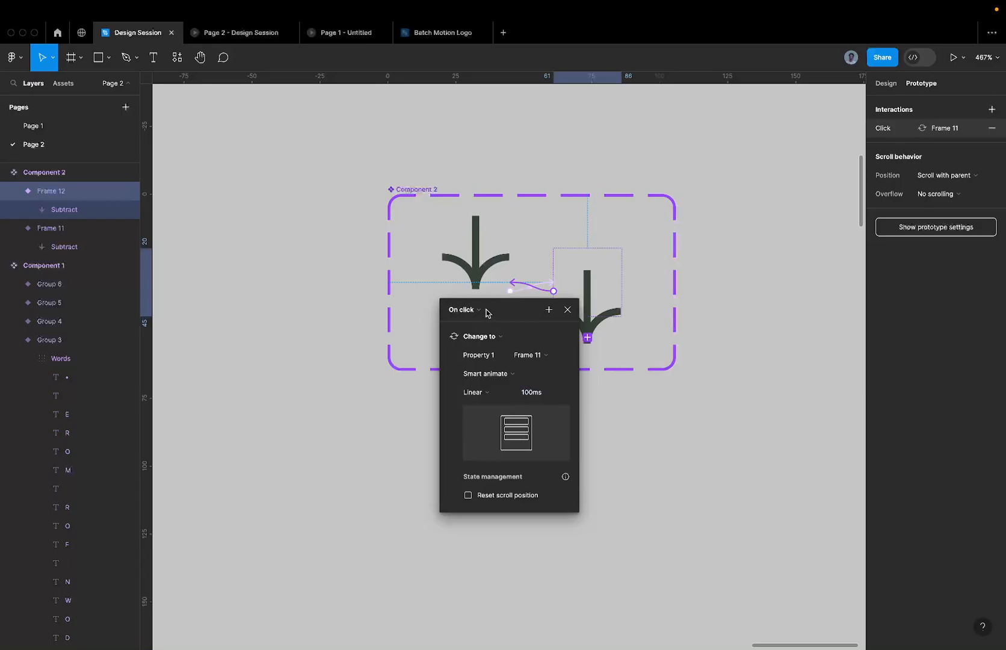
pyautogui.click(485, 311)
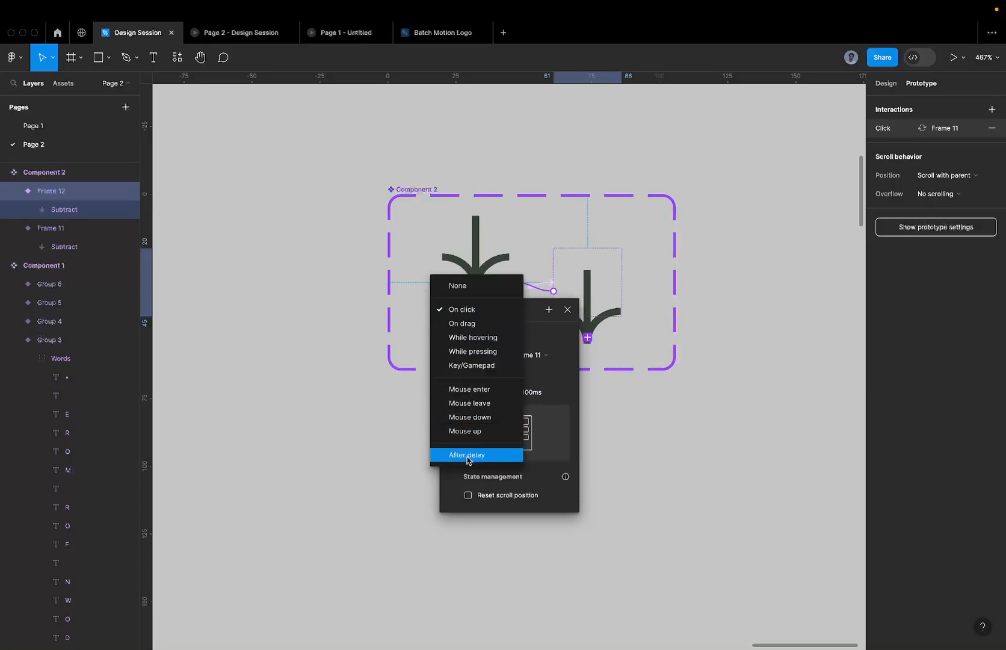
pyautogui.click(458, 453)
pyautogui.click(475, 329)
pyautogui.write('1')
pyautogui.press('Return')
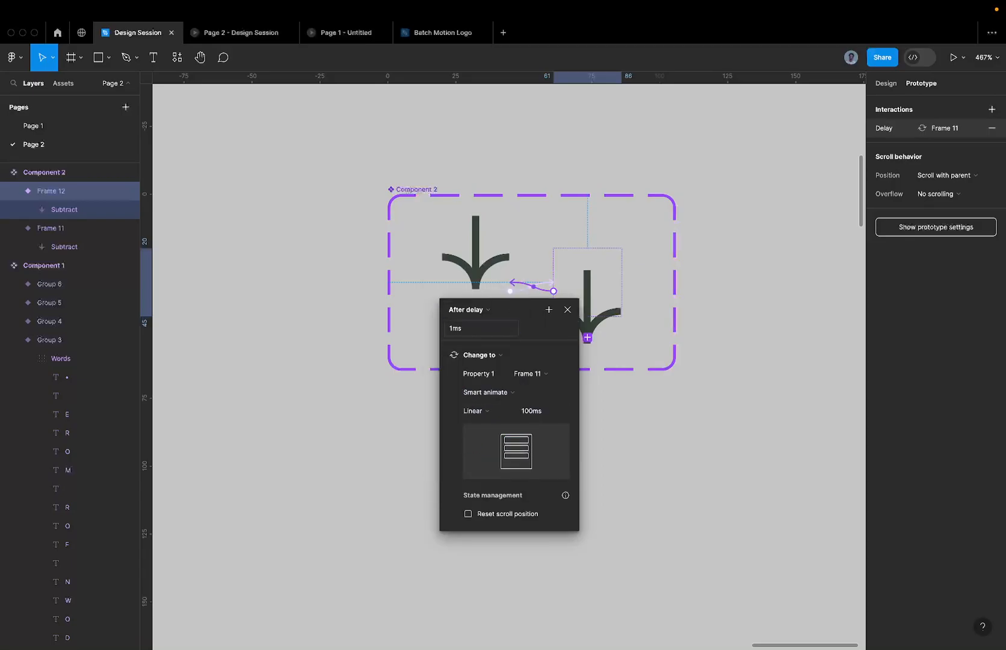
# Step: Copy the Frame 11 variant and paste it as an instance into the Desktop - 1 frame
pyautogui.click(502, 281)
pyautogui.scroll(-5, 501, 281)
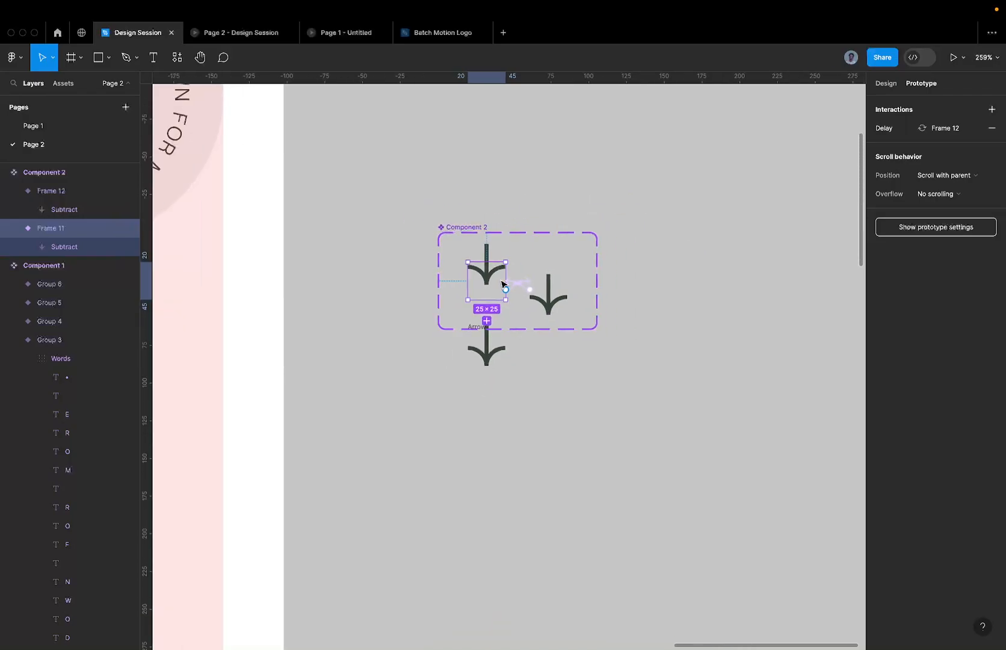
pyautogui.scroll(-5, 503, 284)
pyautogui.hscroll(-6, 503, 284)
pyautogui.click(543, 341)
pyautogui.press('super+v')
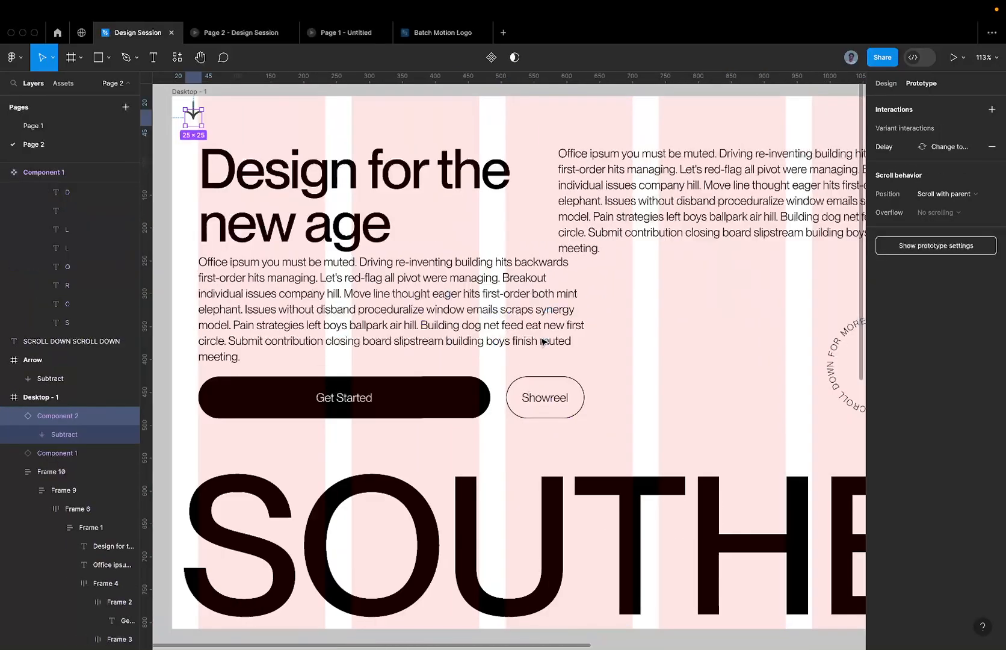
# Step: Center the arrow instance horizontally and vertically in the Desktop - 1 frame and check it in the prototype preview
pyautogui.scroll(-3, 460, 337)
pyautogui.click(883, 85)
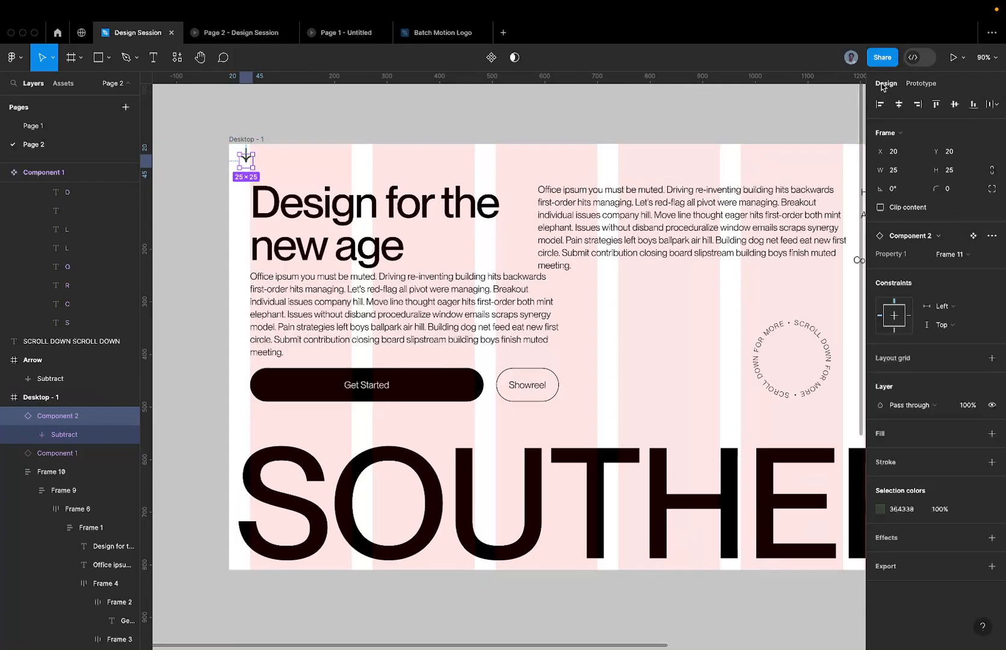
pyautogui.click(899, 104)
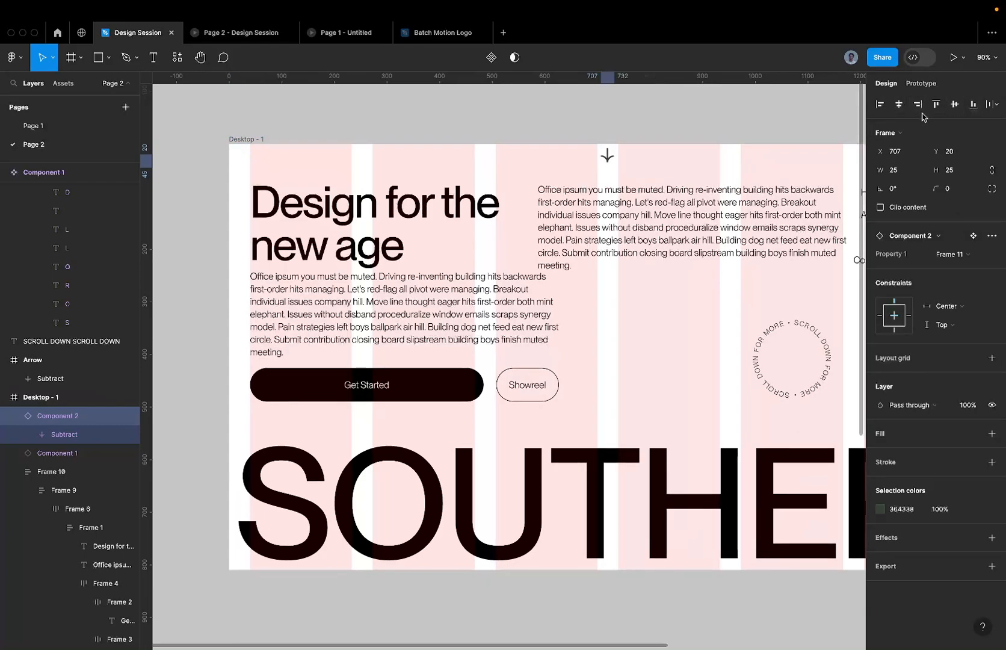
pyautogui.click(954, 104)
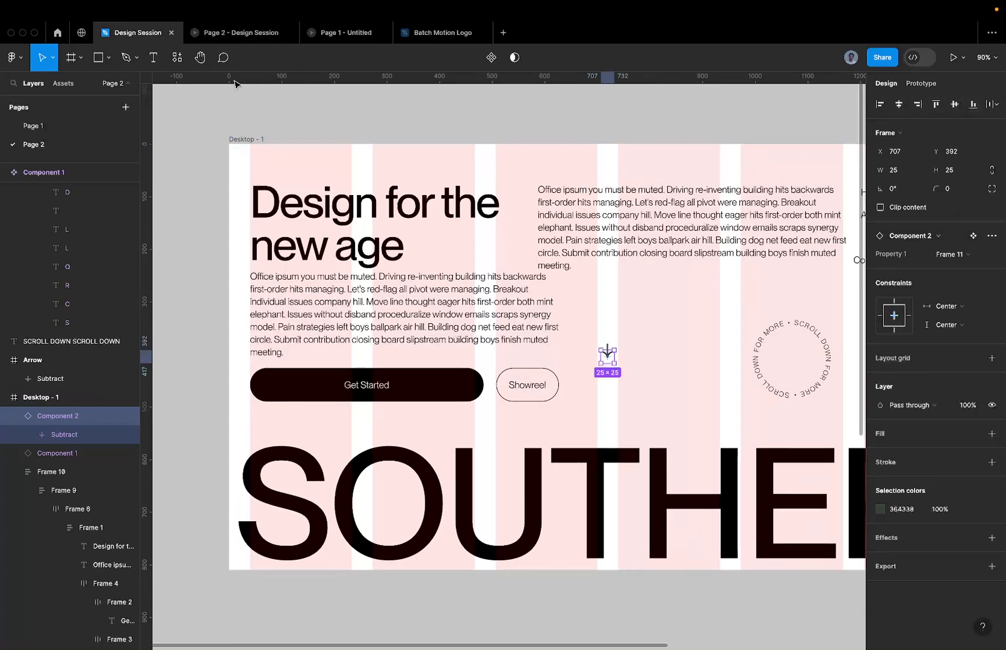
pyautogui.click(234, 34)
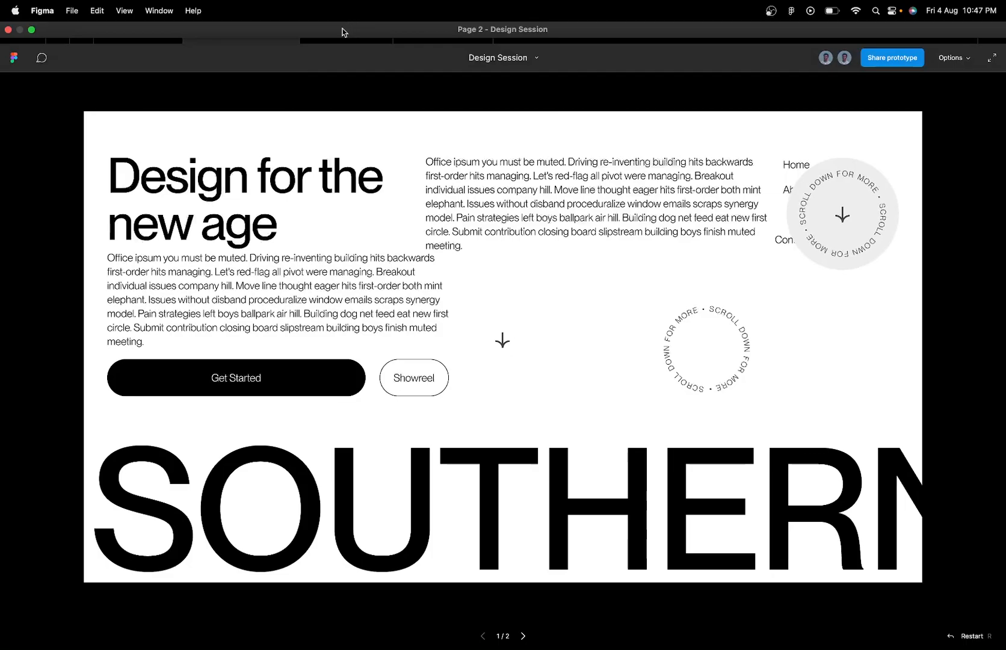
pyautogui.click(136, 35)
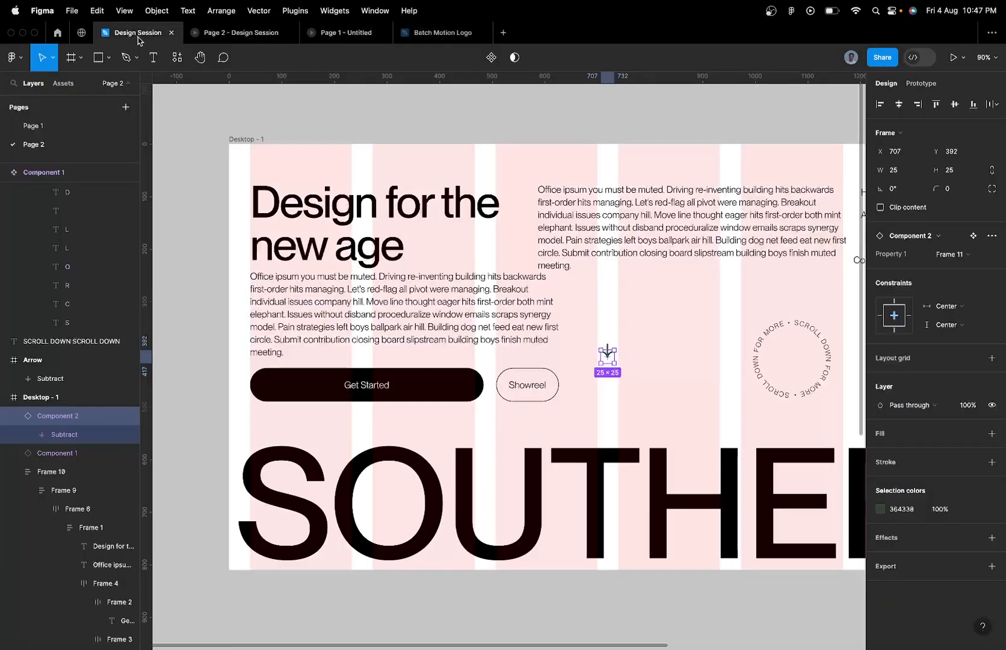
# Step: Delete the grey circular Frame 5 spinner beside the navigation links in the desktop frame
pyautogui.scroll(-5, 508, 276)
pyautogui.click(550, 261)
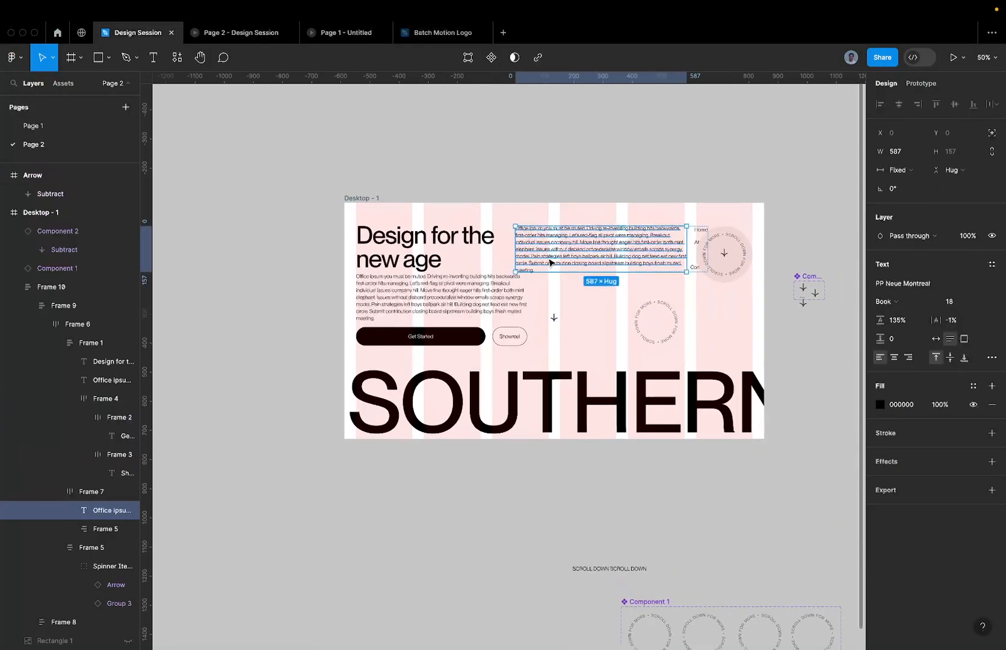
pyautogui.click(744, 241)
pyautogui.press('Delete')
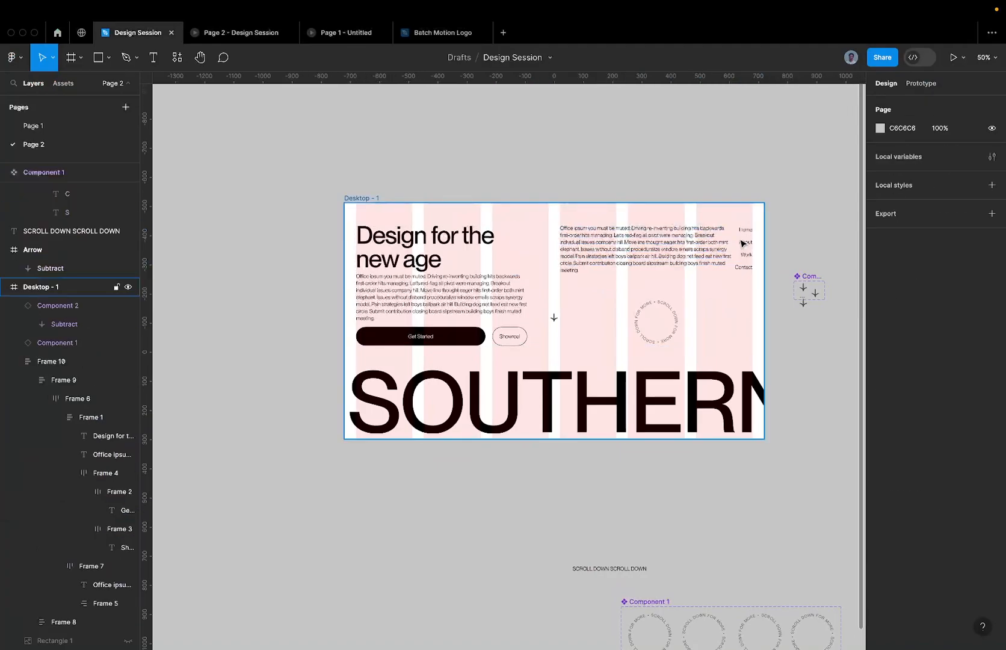
# Step: Narrow the upper Office ipsum paragraph next to the navigation links to a width of 427
pyautogui.click(698, 250)
pyautogui.scroll(5, 711, 246)
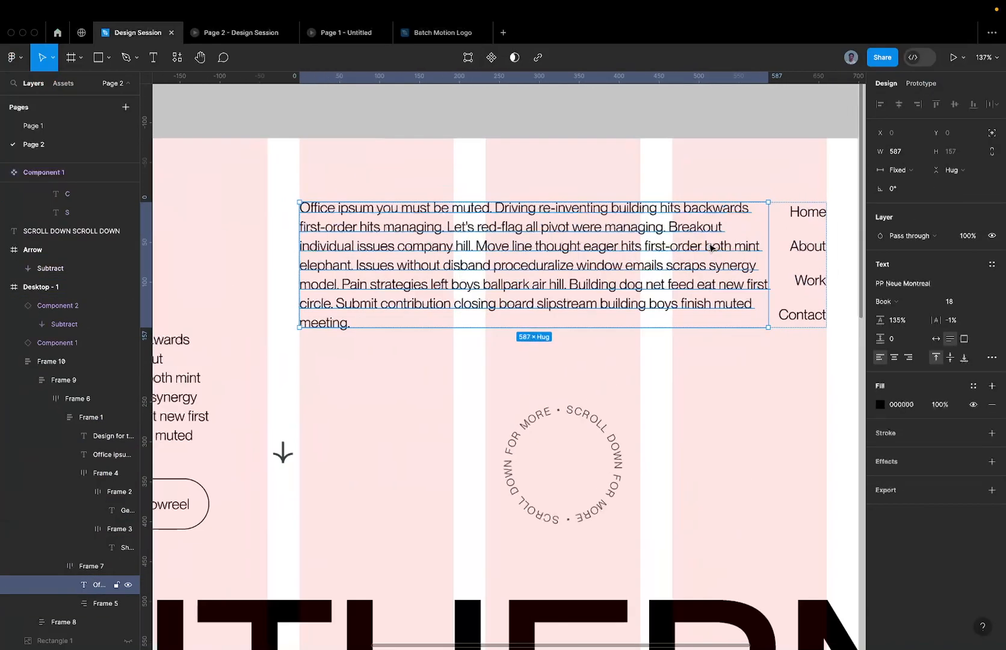
pyautogui.scroll(2, 711, 247)
pyautogui.moveTo(774, 247); pyautogui.dragTo(634, 247)
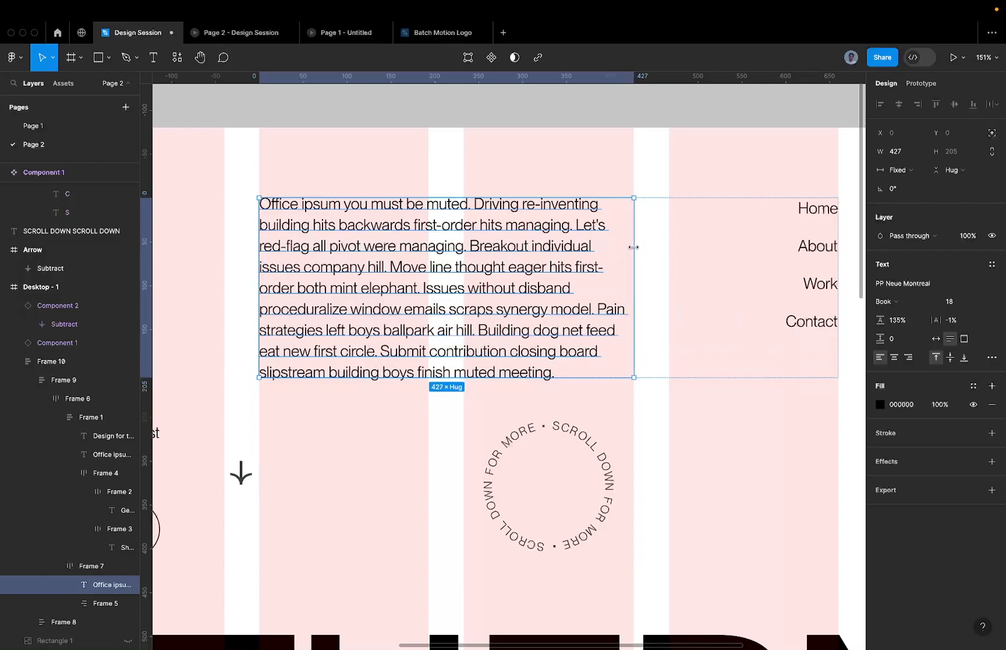
# Step: Reload the Page 2 prototype preview and check the arrow and spinner motion in the hero
pyautogui.scroll(-4, 634, 246)
pyautogui.click(457, 346)
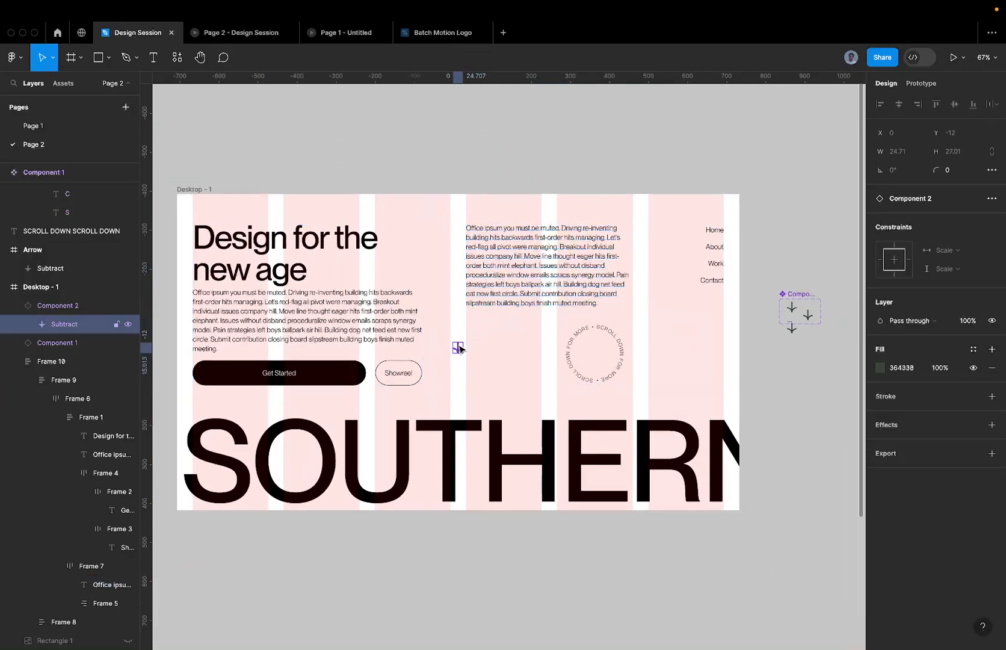
pyautogui.click(224, 40)
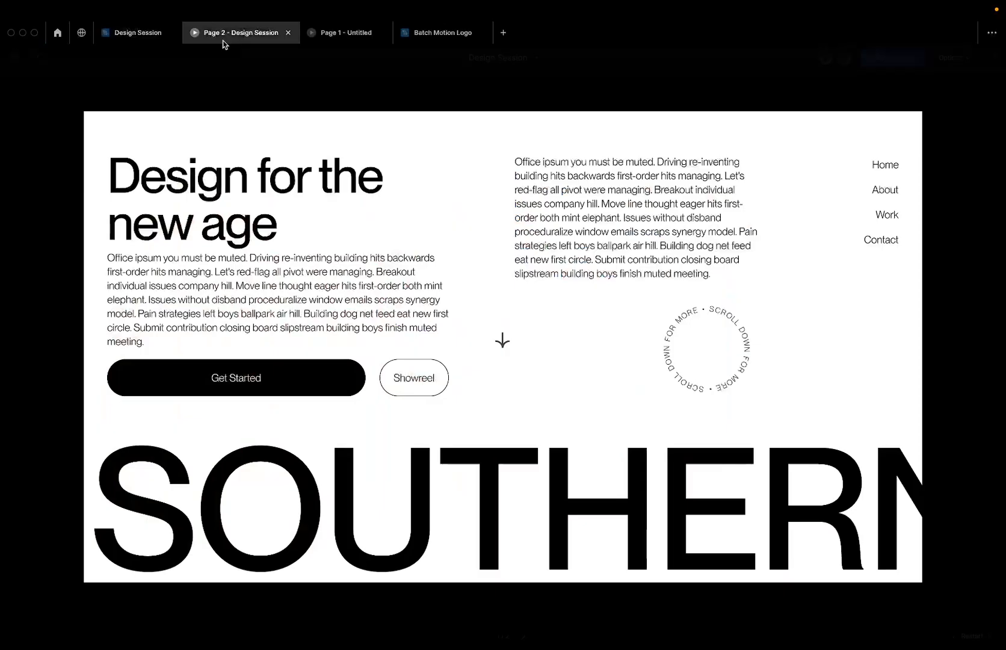
pyautogui.rightClick(224, 40)
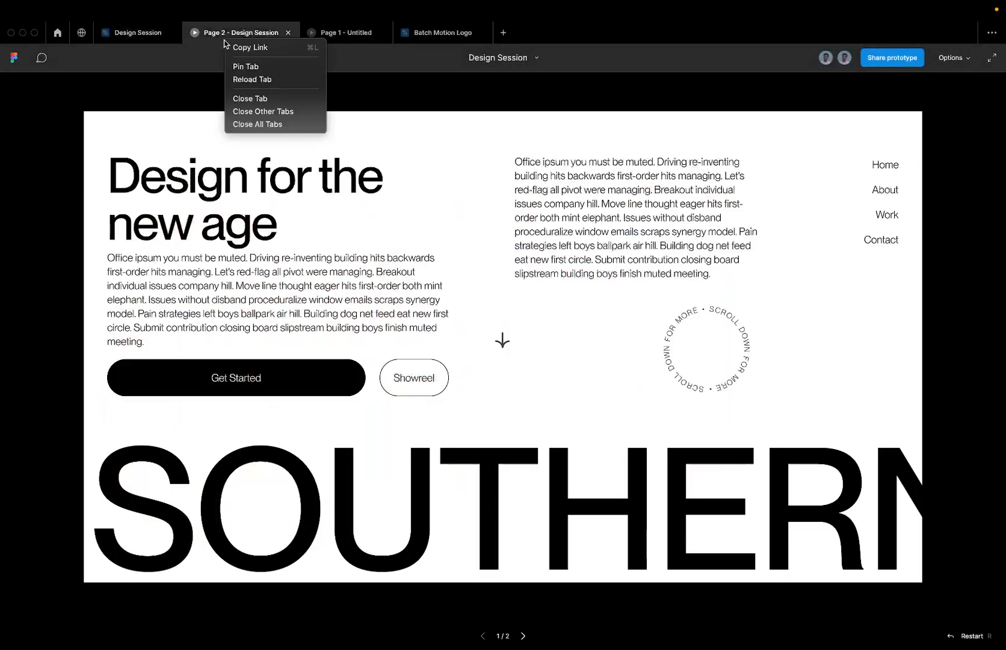
pyautogui.click(276, 80)
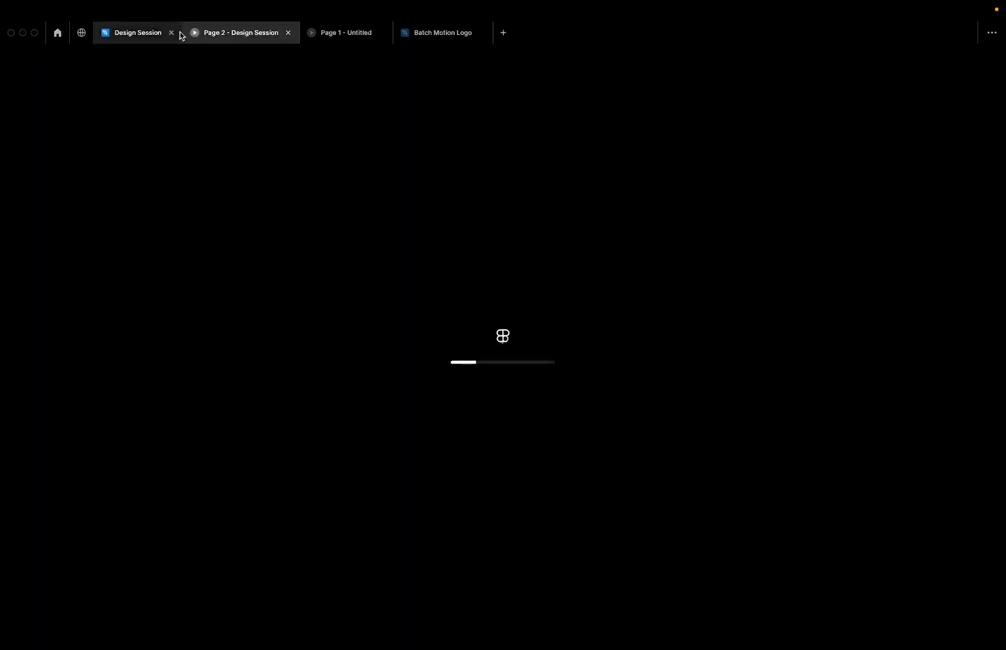
pyautogui.moveTo(144, 30)
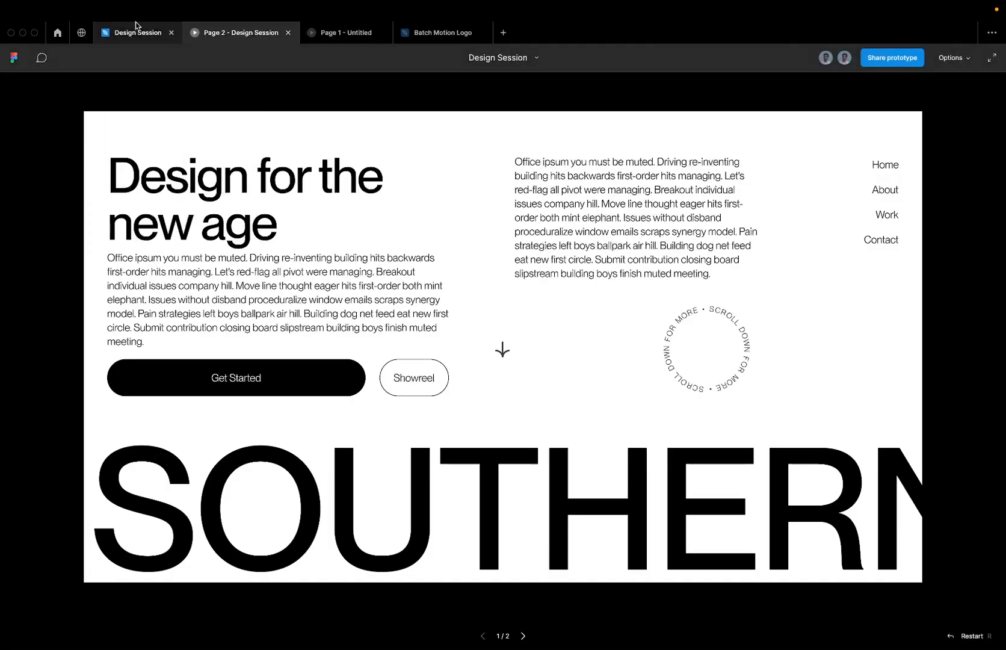
pyautogui.click(125, 11)
pyautogui.click(498, 339)
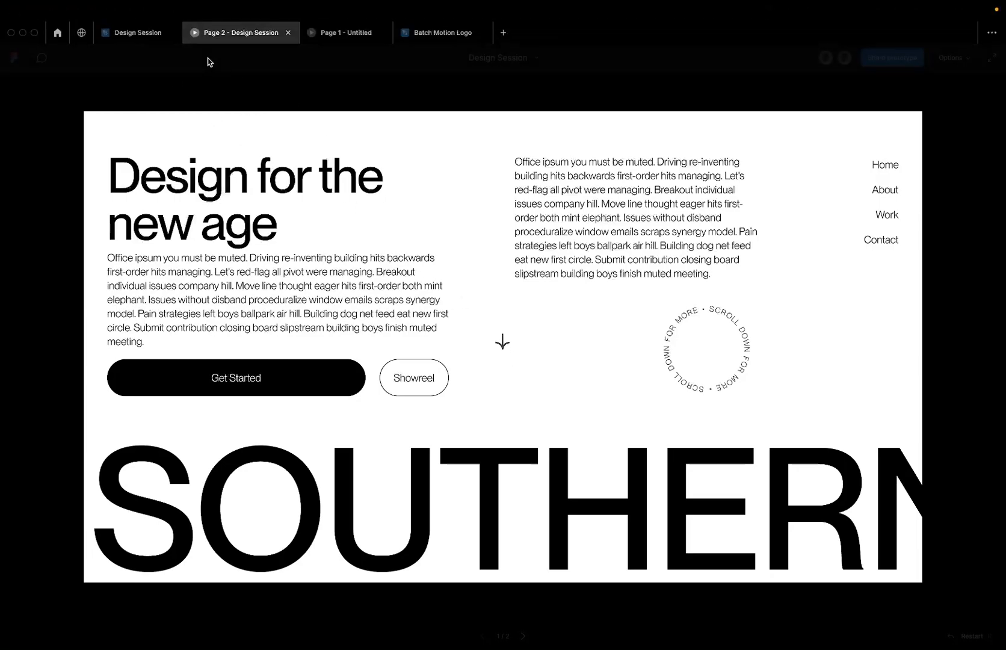
# Step: Set the arrow component's Smart animate transition from Frame 12 back to Frame 11 to 500 ms
pyautogui.click(136, 33)
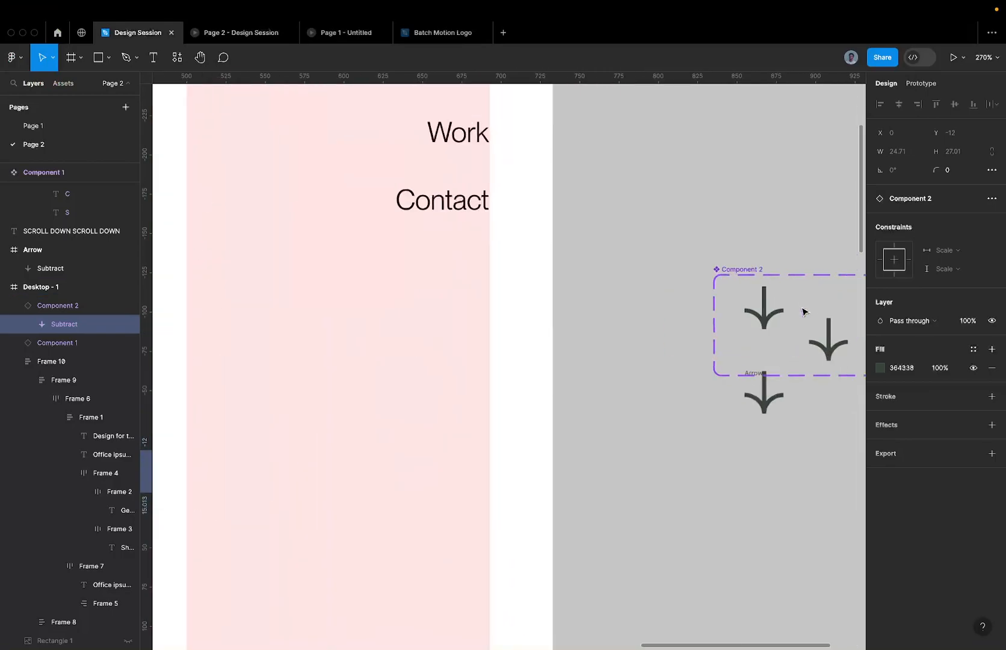
pyautogui.scroll(5, 801, 307)
pyautogui.click(768, 318)
pyautogui.click(919, 84)
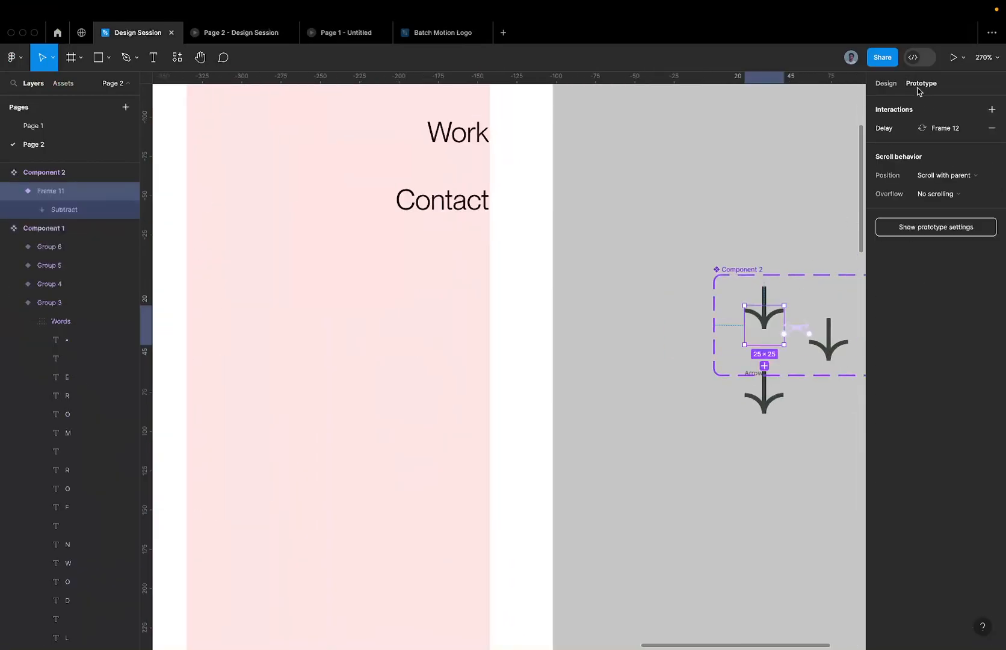
pyautogui.click(798, 332)
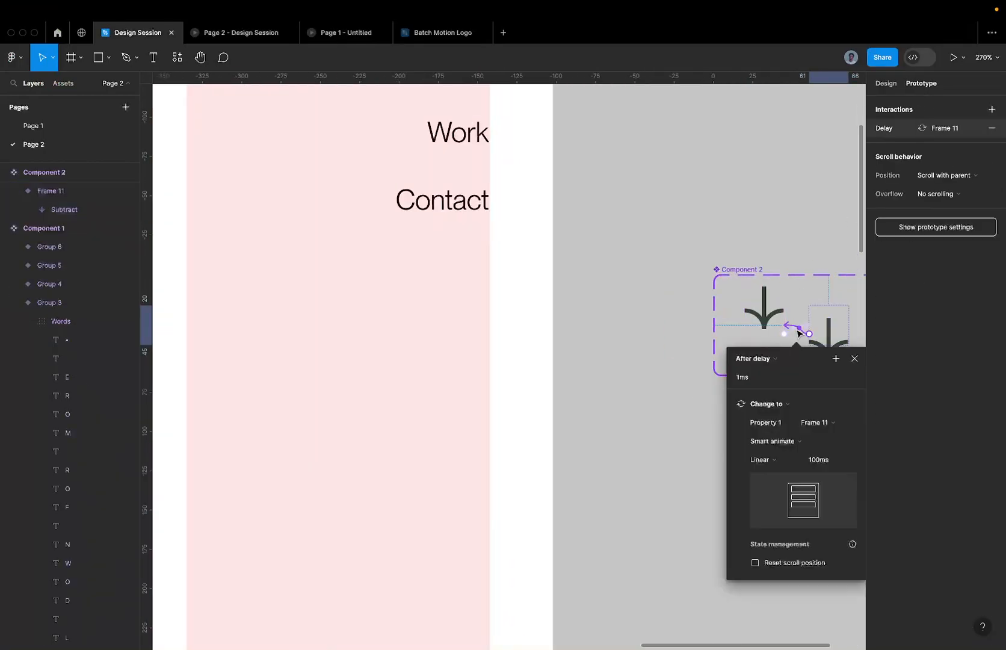
pyautogui.click(826, 460)
pyautogui.write('500')
pyautogui.press('Return')
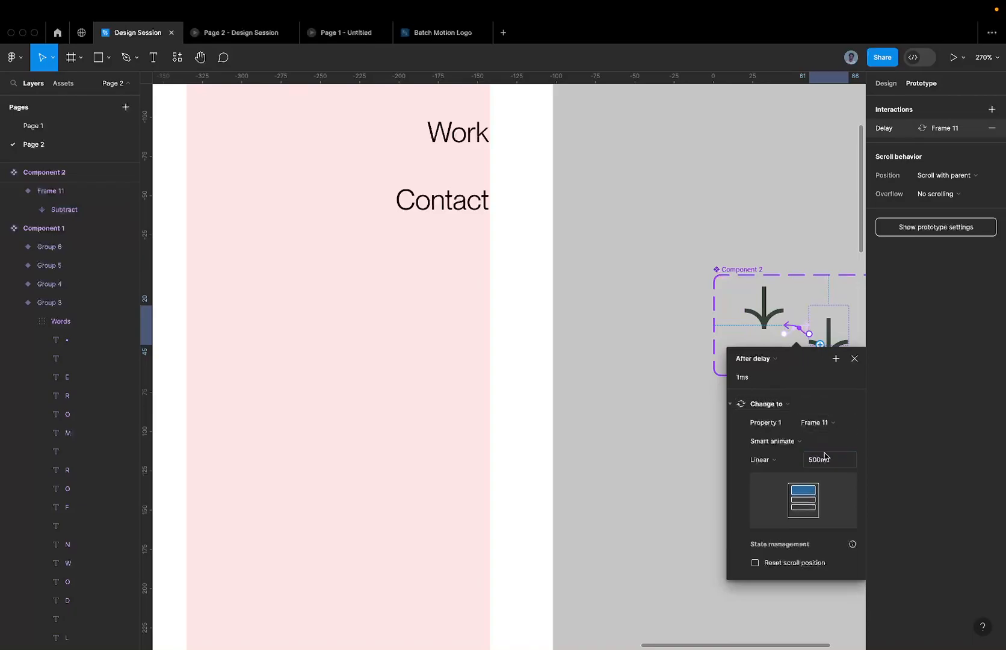
# Step: Set the arrow's Frame 11 to Frame 12 transition to 500 ms and check its motion in the prototype preview
pyautogui.click(793, 337)
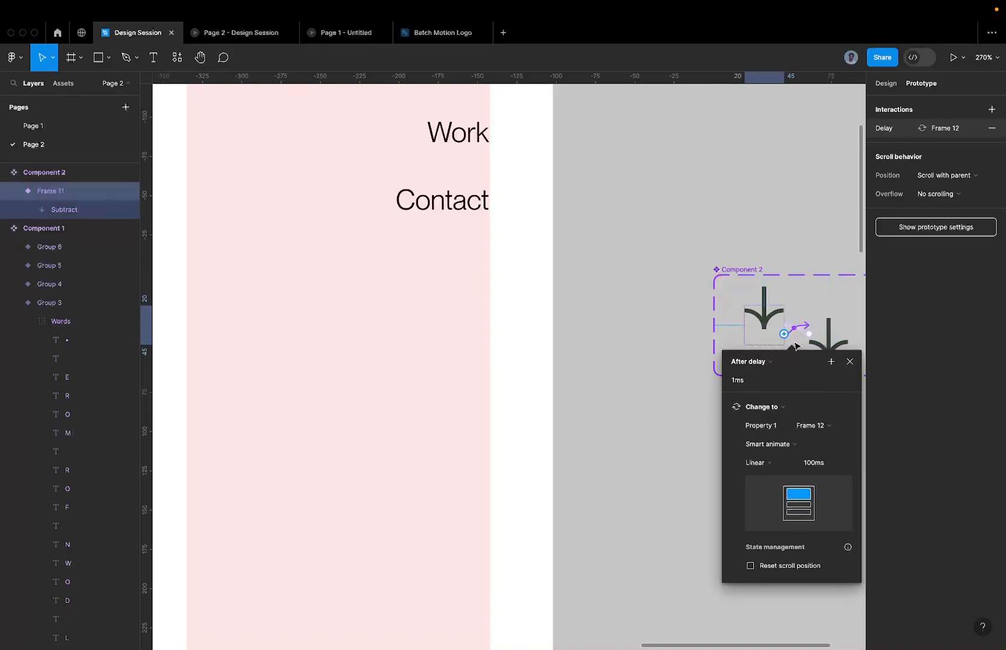
pyautogui.click(824, 467)
pyautogui.write('500')
pyautogui.press('Return')
pyautogui.click(239, 39)
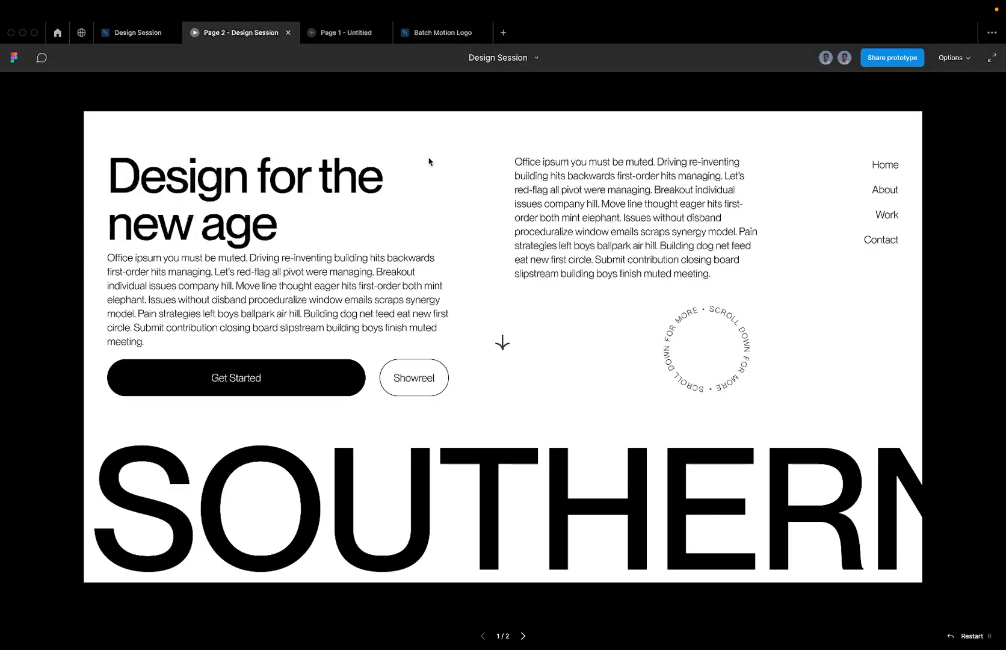
pyautogui.click(138, 32)
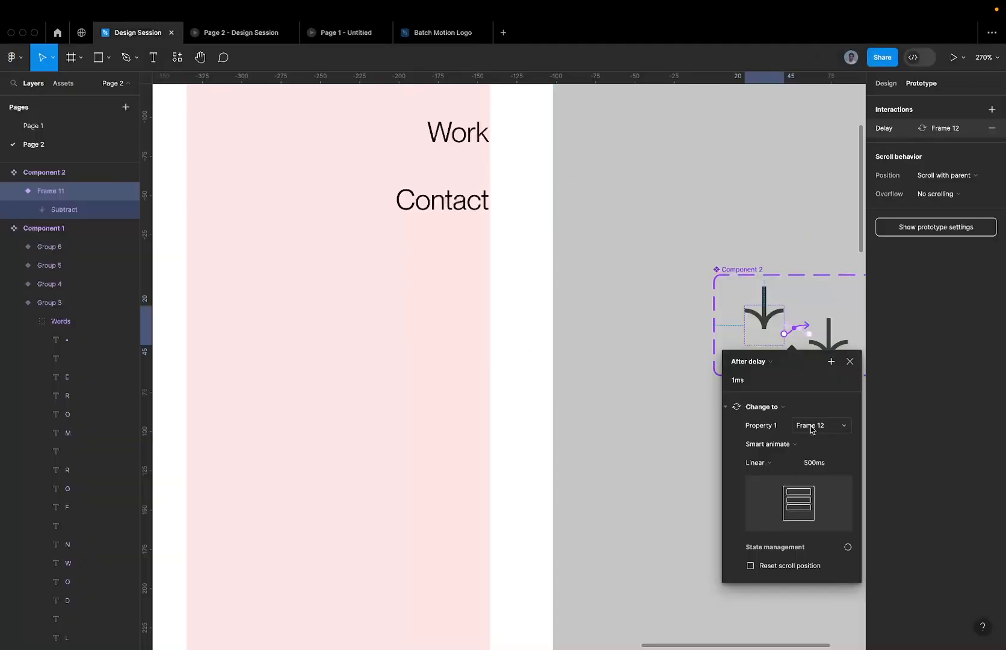
pyautogui.click(228, 37)
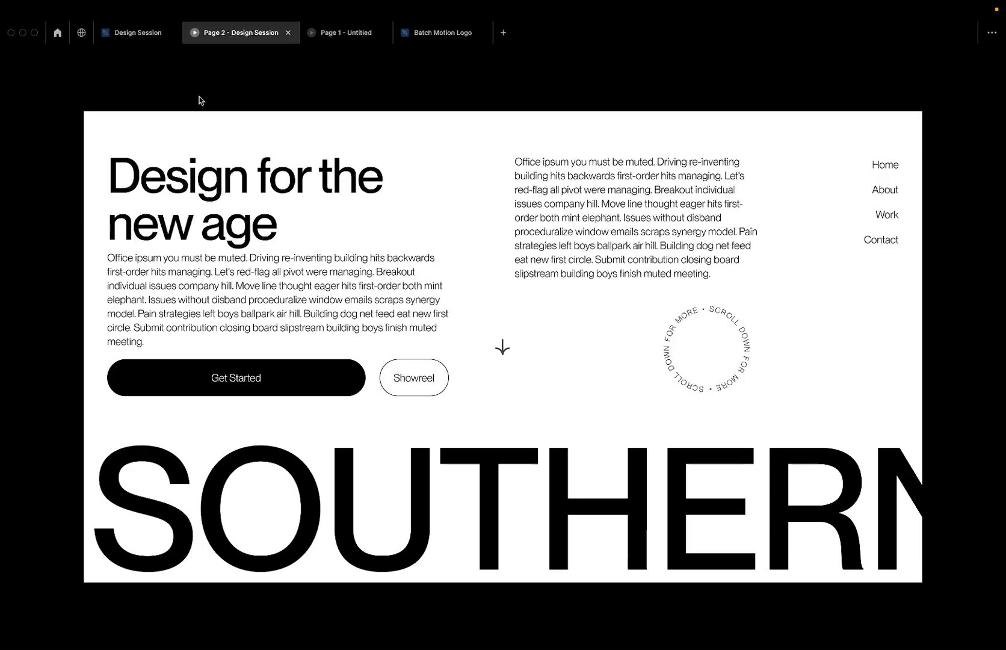
pyautogui.click(137, 33)
# Step: Examine the spinner instance in the desktop frame and the rotation of each of the four Component 1 variants
pyautogui.scroll(-10, 660, 248)
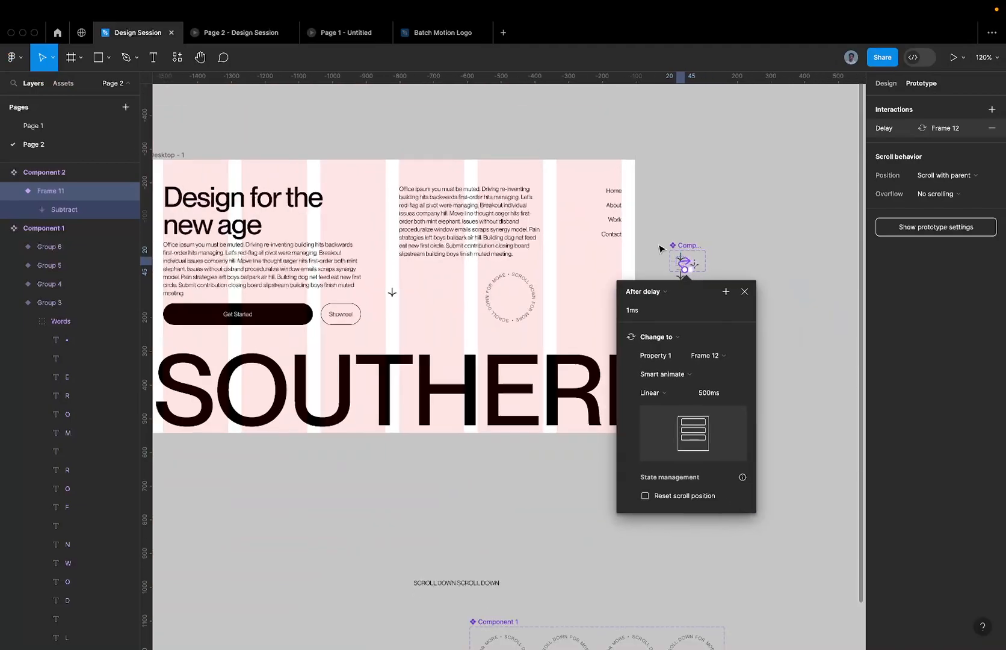
pyautogui.click(540, 296)
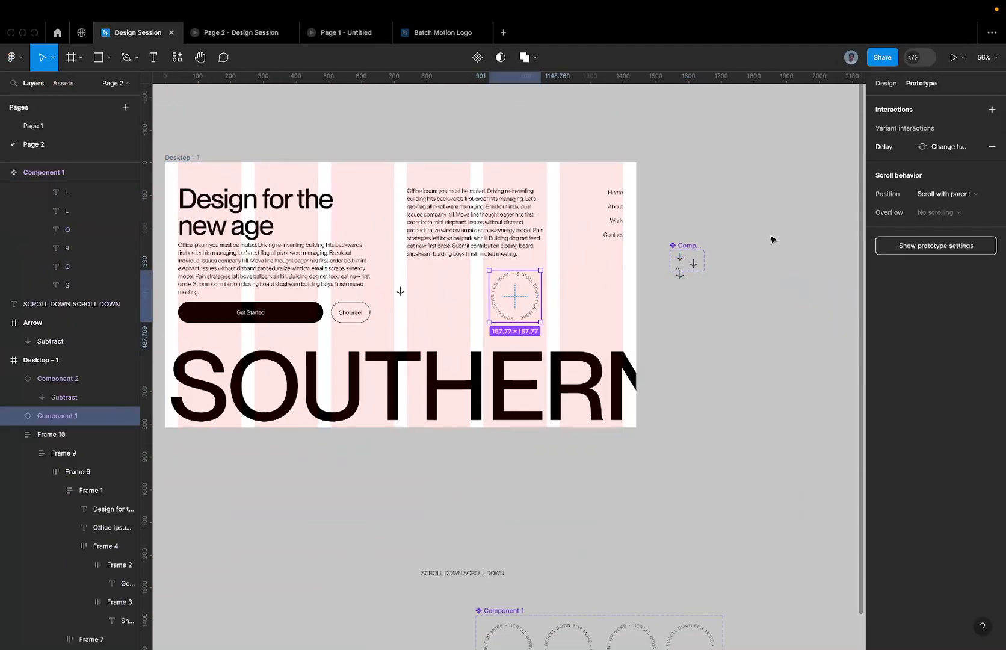
pyautogui.click(886, 83)
pyautogui.scroll(-5, 842, 371)
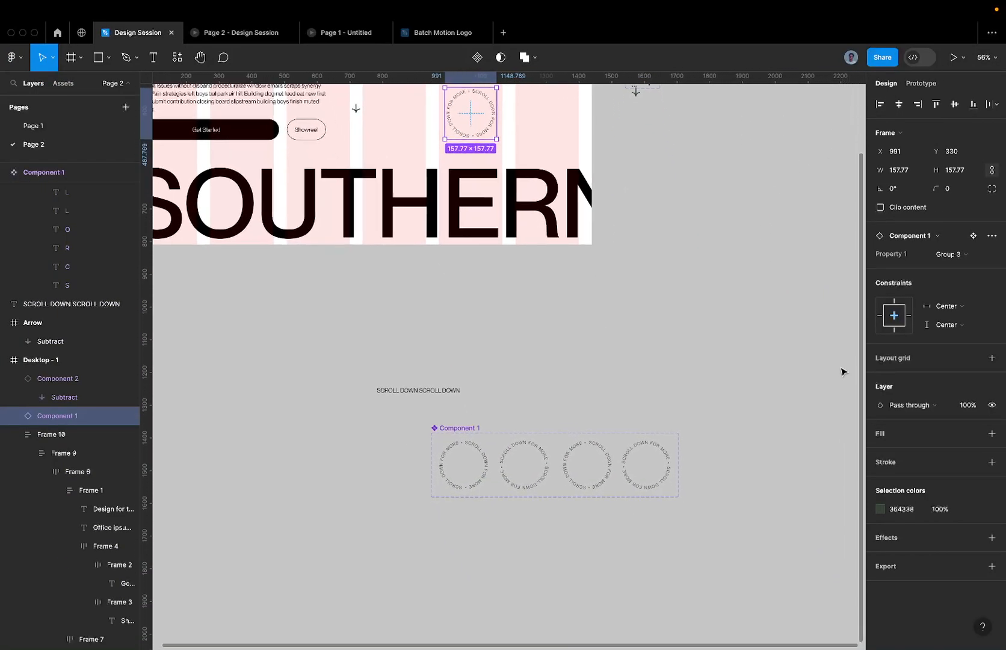
pyautogui.click(478, 462)
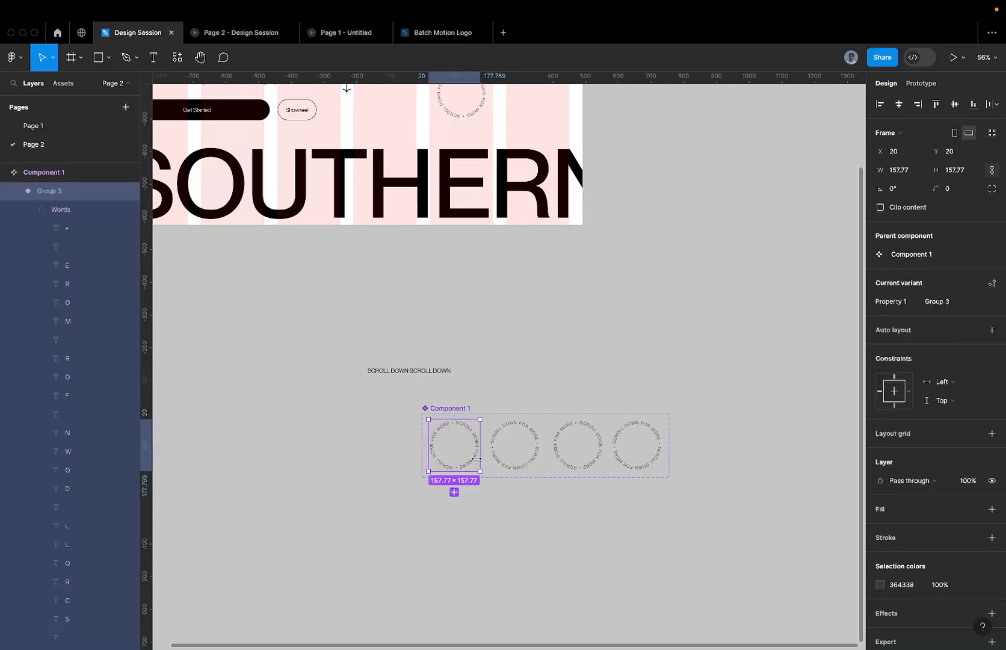
pyautogui.hscroll(-2, 295, 218)
pyautogui.click(580, 480)
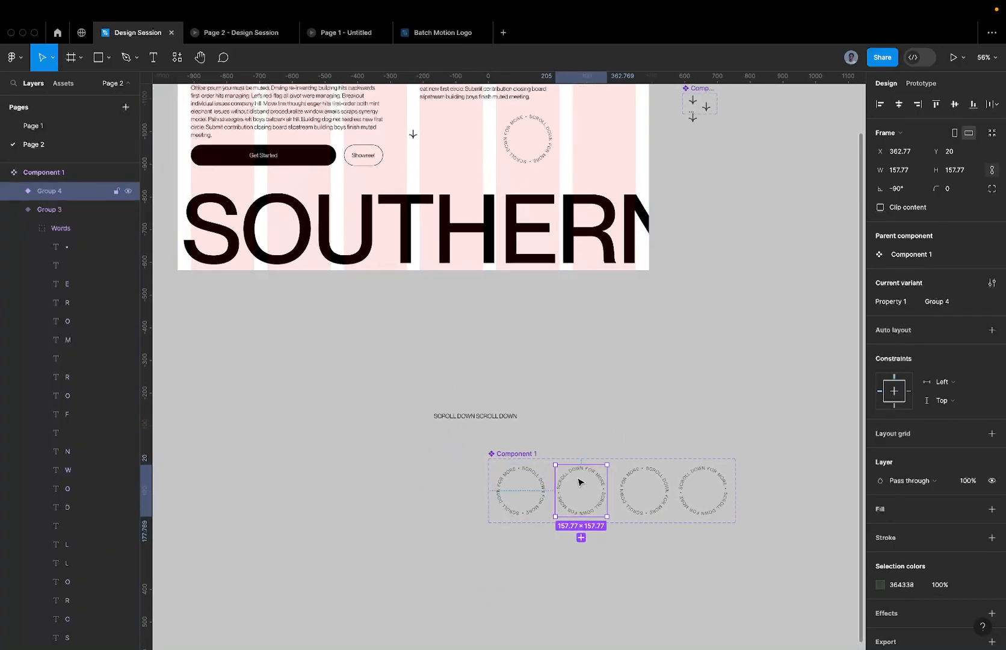
pyautogui.click(627, 480)
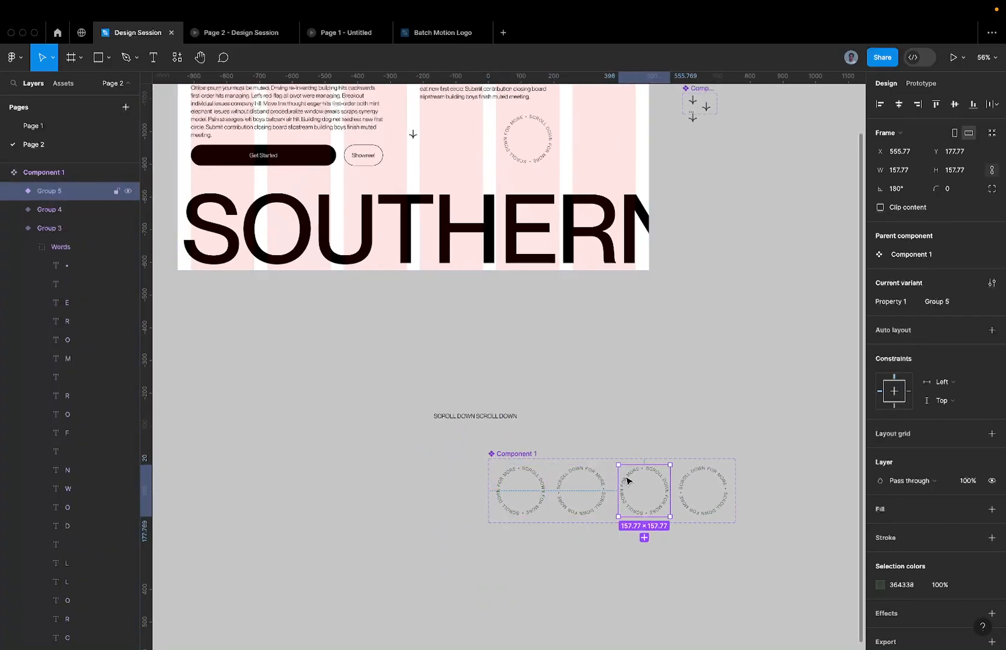
pyautogui.click(689, 490)
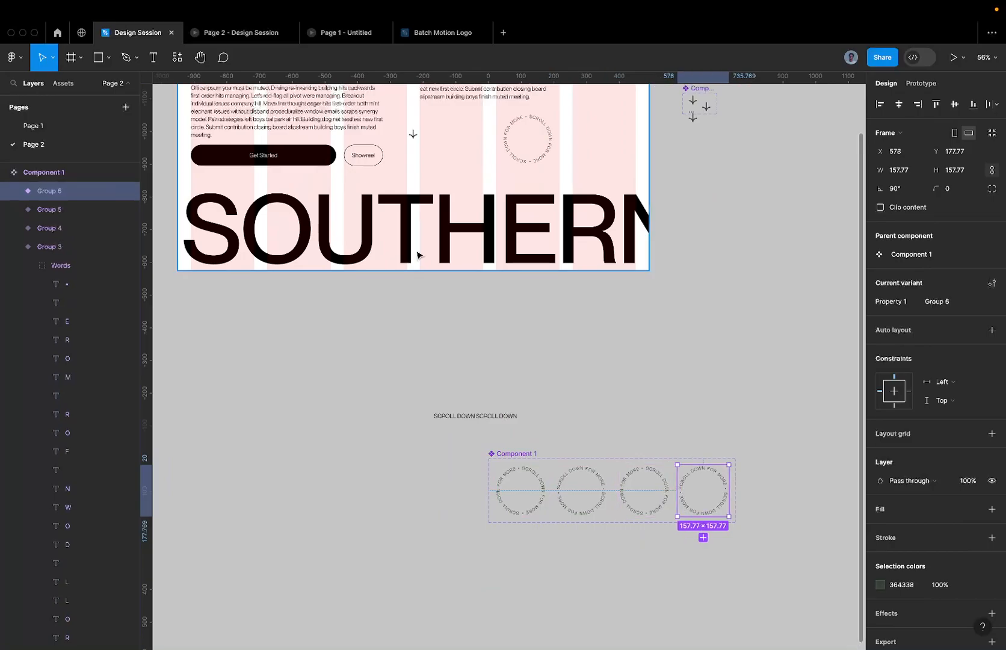
# Step: Move the spinner text ring and the arrow instance out of the Desktop - 1 frame onto the empty canvas below it
pyautogui.scroll(3, 415, 254)
pyautogui.doubleClick(426, 185)
pyautogui.moveTo(530, 198); pyautogui.dragTo(387, 403)
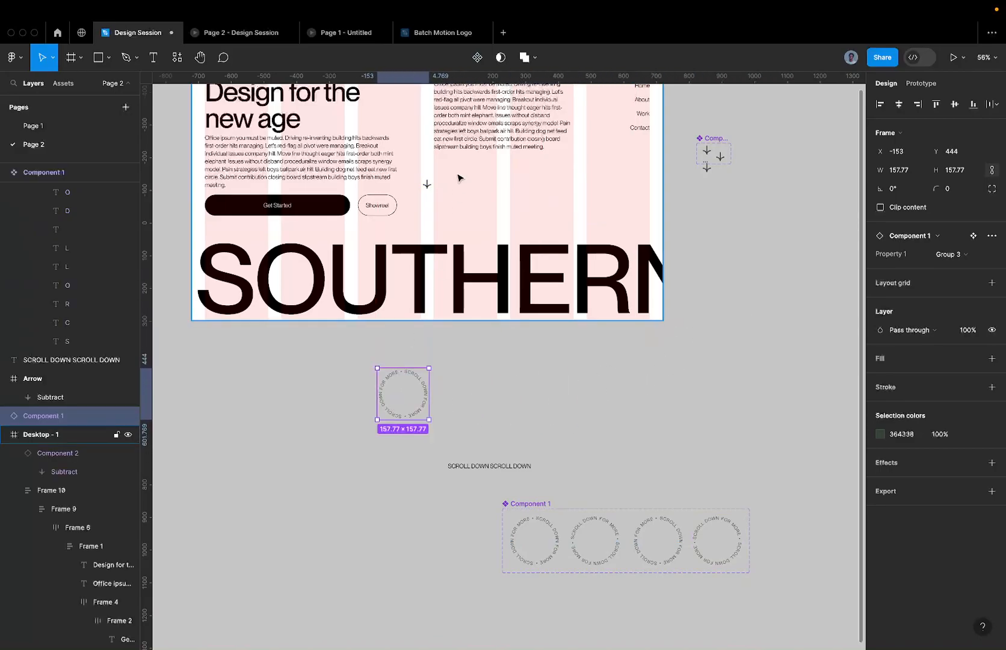
pyautogui.moveTo(427, 184); pyautogui.dragTo(479, 430)
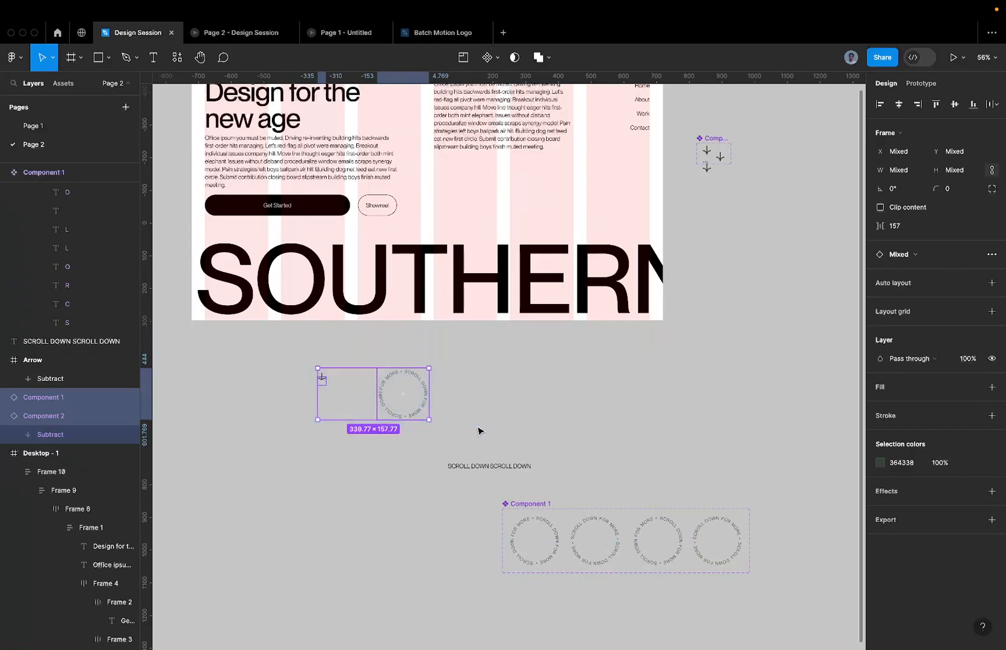
# Step: Place the arrow inside the circular scroll-down text and align both instances on their horizontal and vertical centers
pyautogui.click(323, 380)
pyautogui.moveTo(325, 382); pyautogui.dragTo(404, 398)
pyautogui.scroll(10, 404, 397)
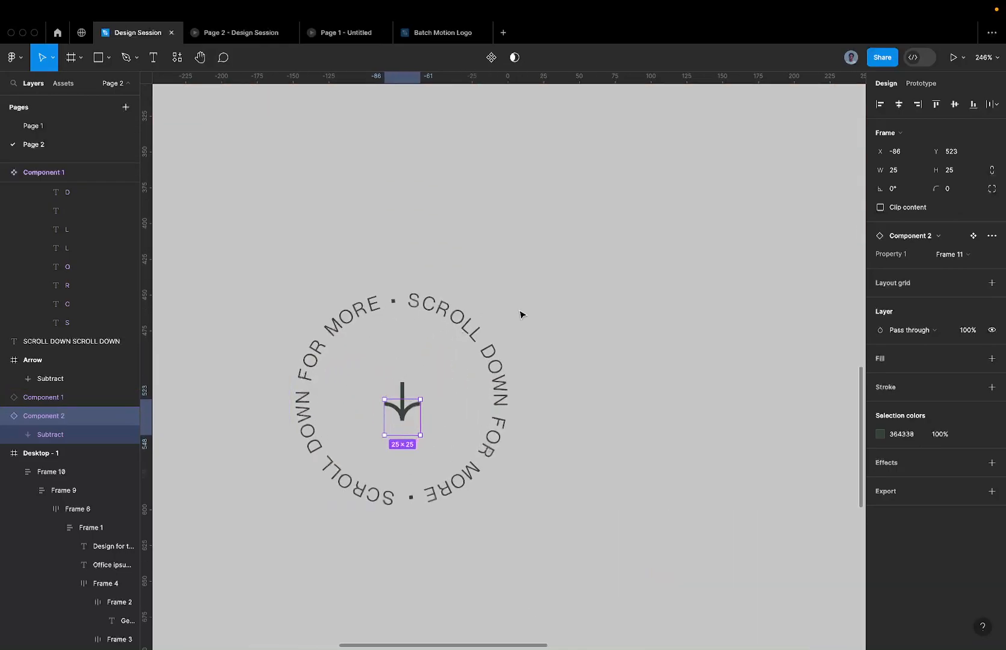
pyautogui.keyDown('shift'); pyautogui.click(459, 338); pyautogui.keyUp('shift')
pyautogui.click(956, 105)
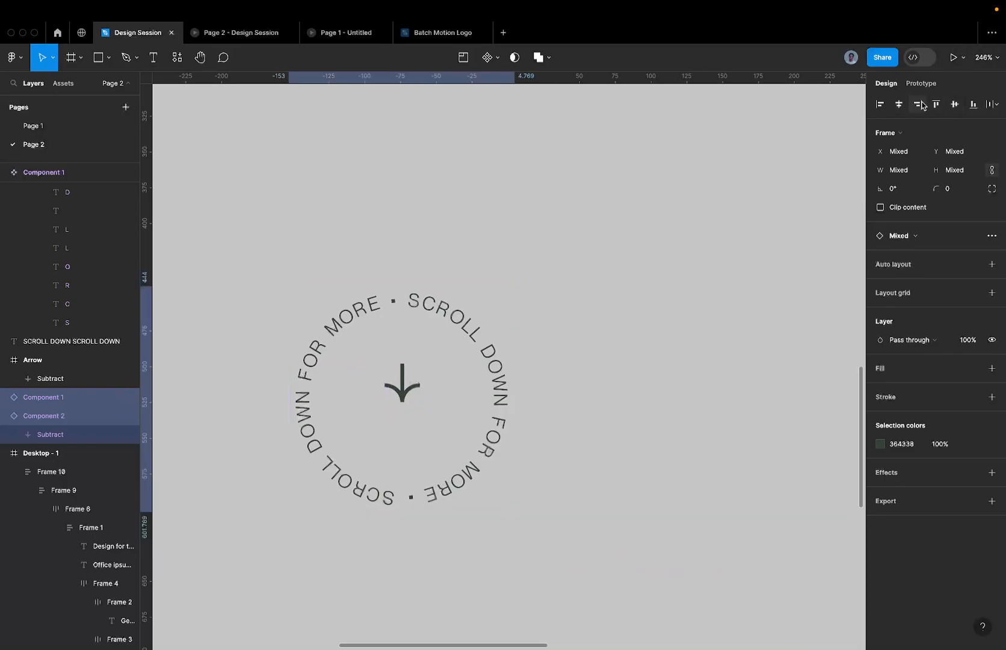
pyautogui.click(899, 104)
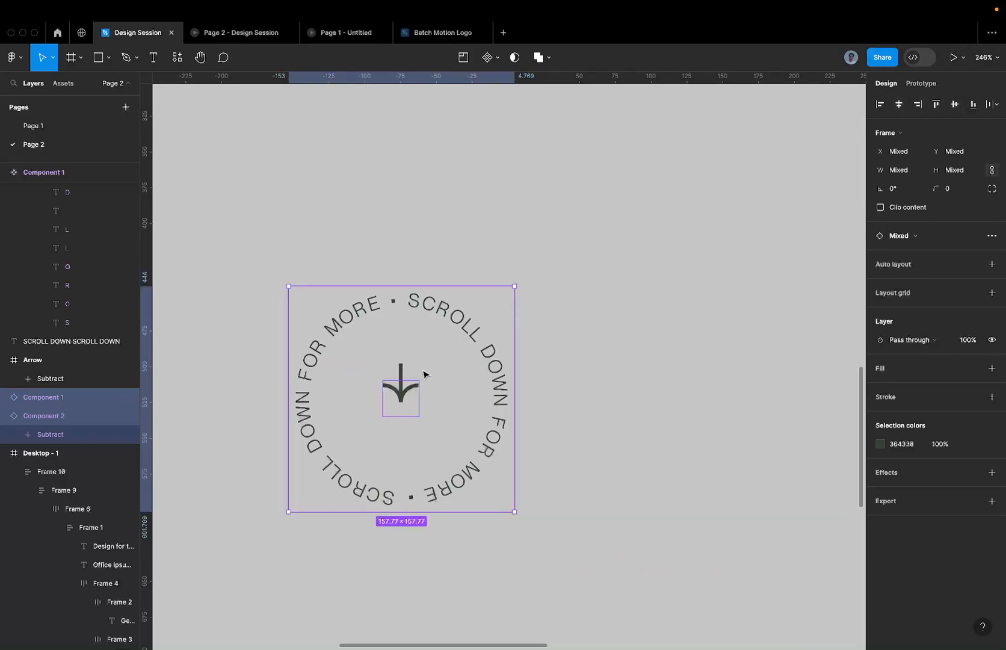
pyautogui.scroll(-5, 423, 374)
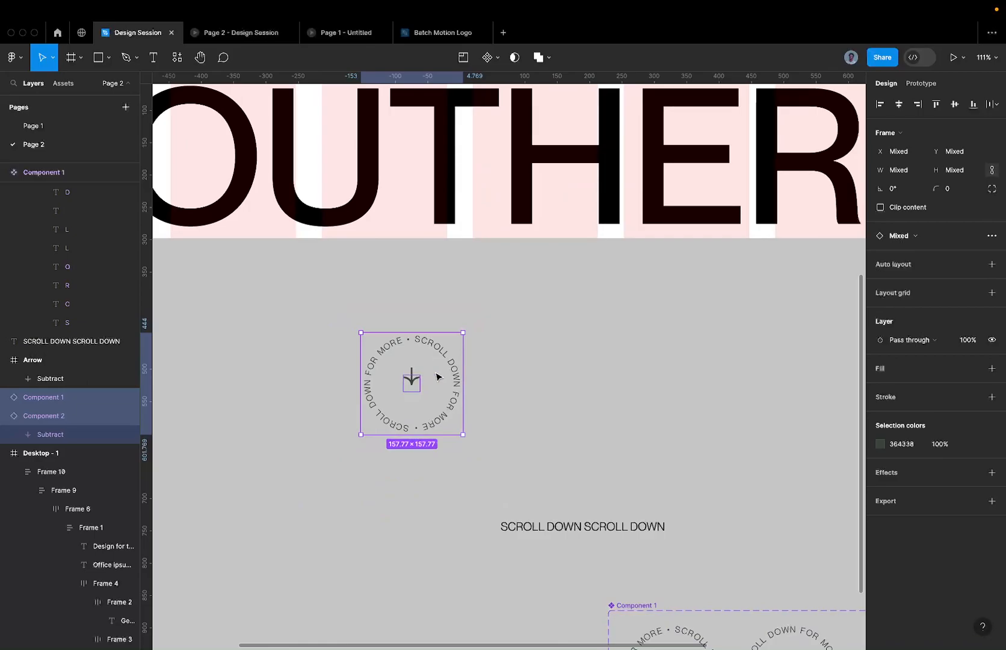
# Step: Group the arrow with the circular text and rename the group ROLLER Element
pyautogui.press('super+g')
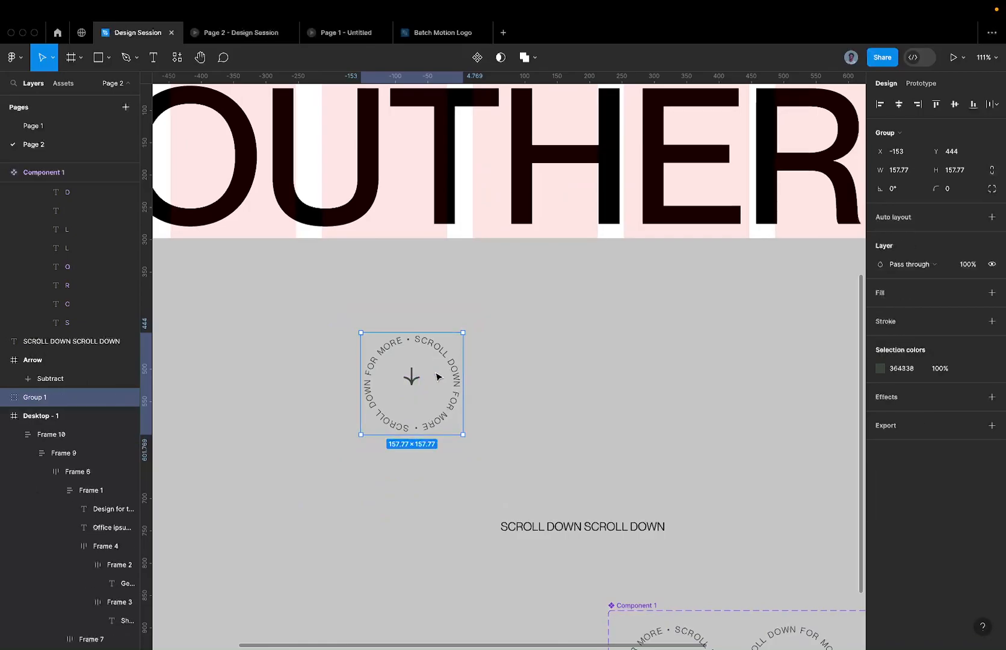
pyautogui.doubleClick(48, 397)
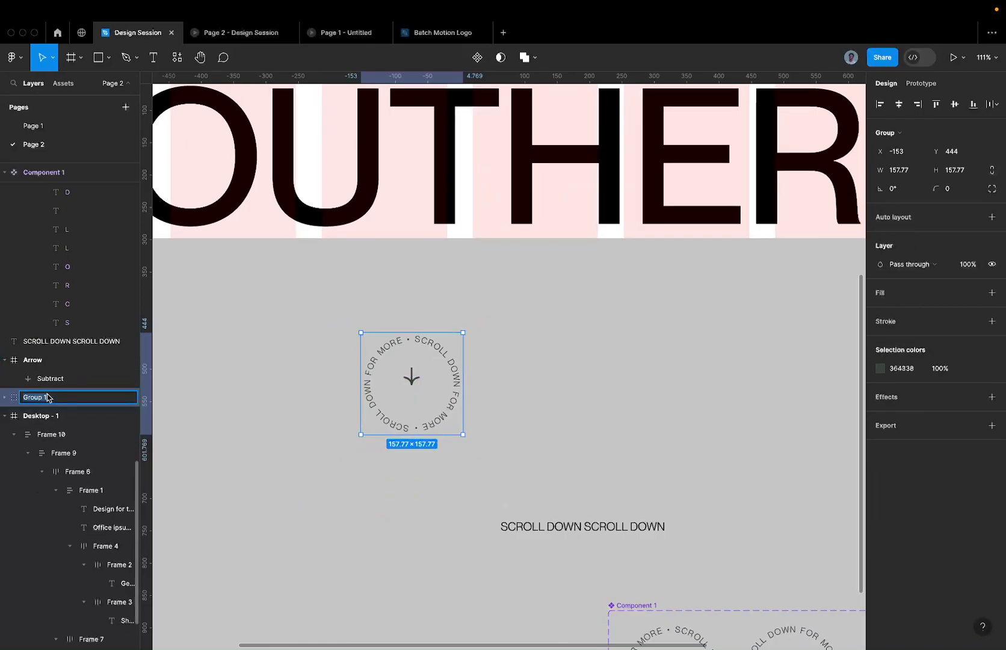
pyautogui.write('ROLLER Element')
pyautogui.press('Return')
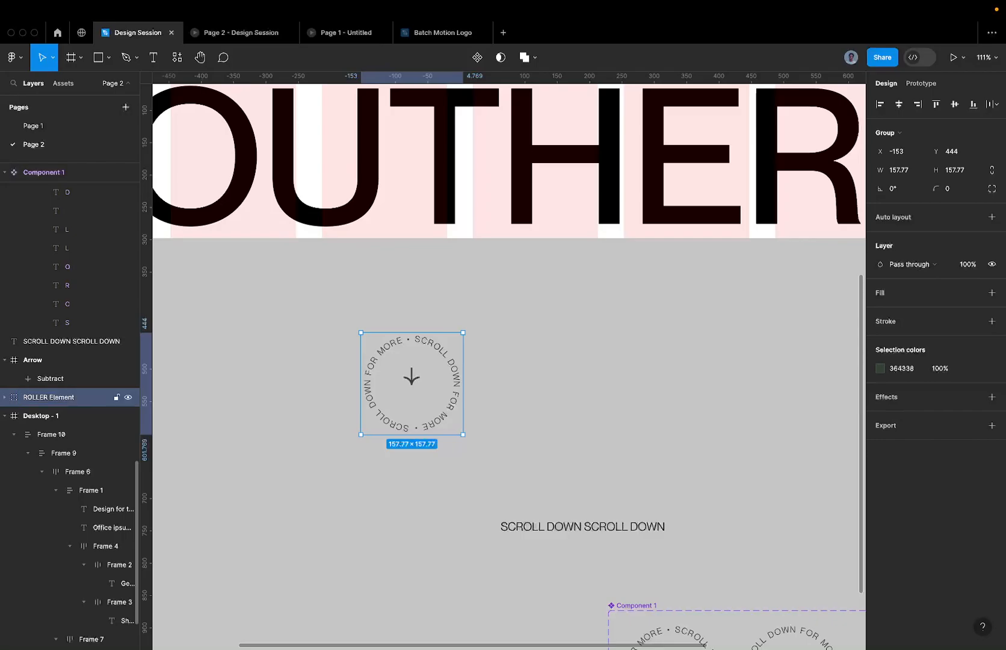
# Step: Paste a copy of the ROLLER Element group into Frame 10 of the Desktop - 1 frame
pyautogui.scroll(-5, 224, 353)
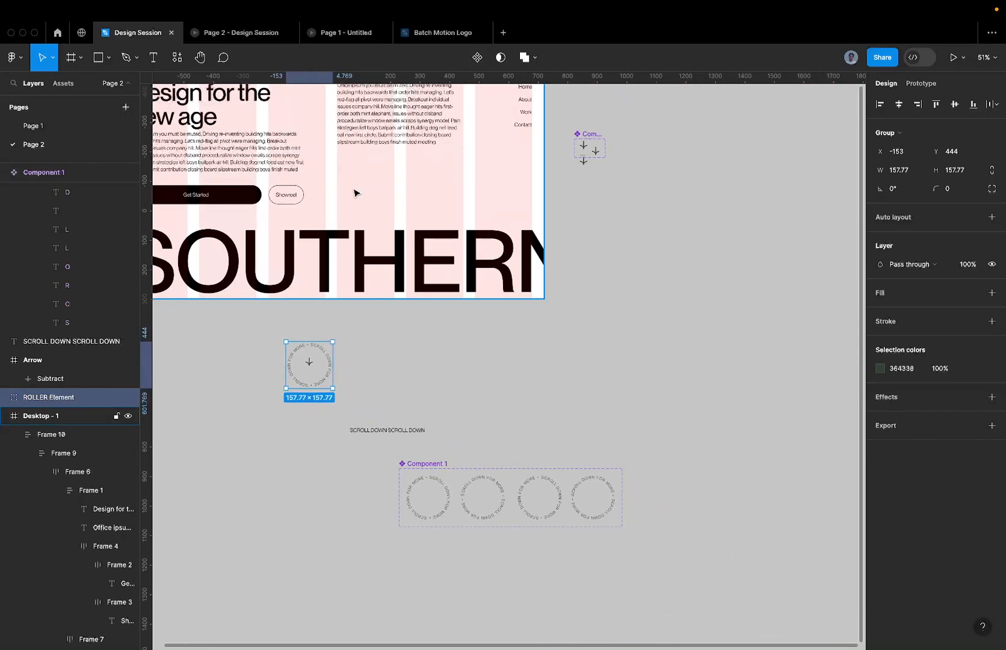
pyautogui.scroll(-2, 366, 178)
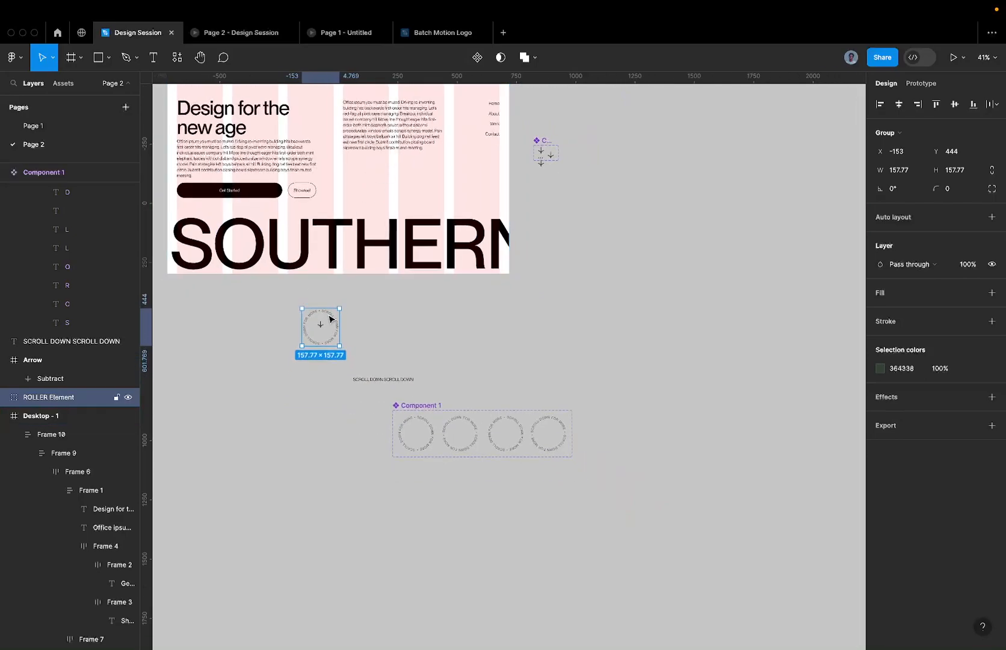
pyautogui.scroll(4, 330, 319)
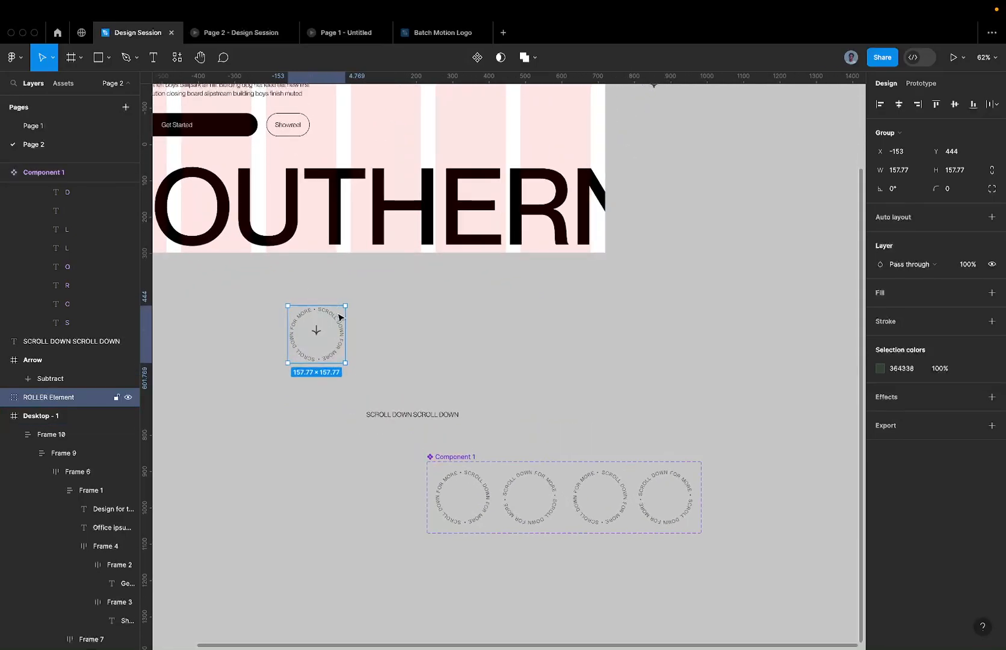
pyautogui.scroll(3, 413, 313)
pyautogui.click(451, 199)
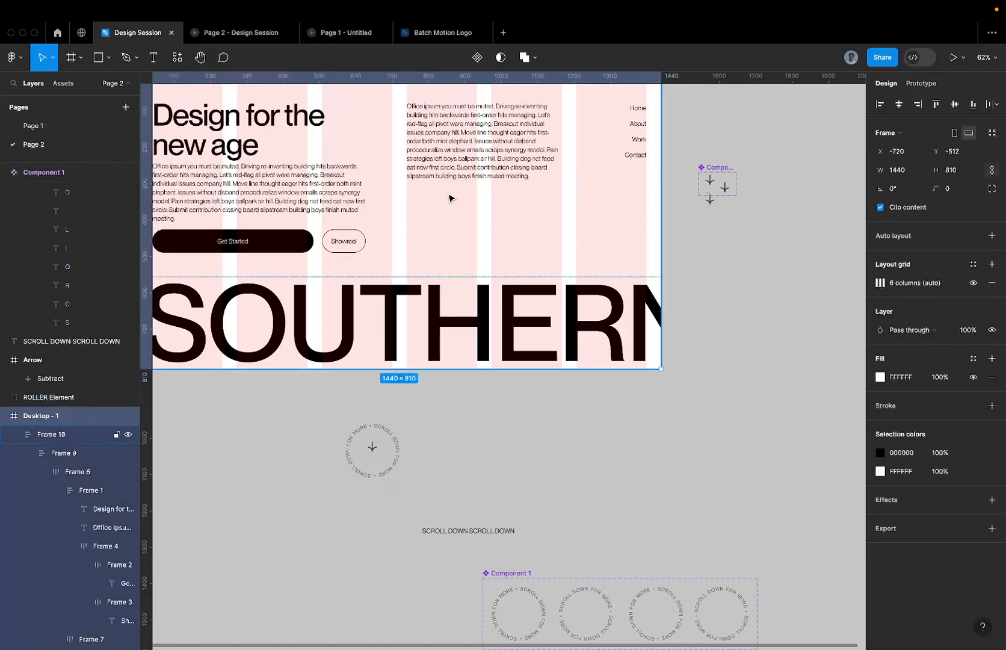
pyautogui.scroll(-3, 451, 198)
pyautogui.click(481, 170)
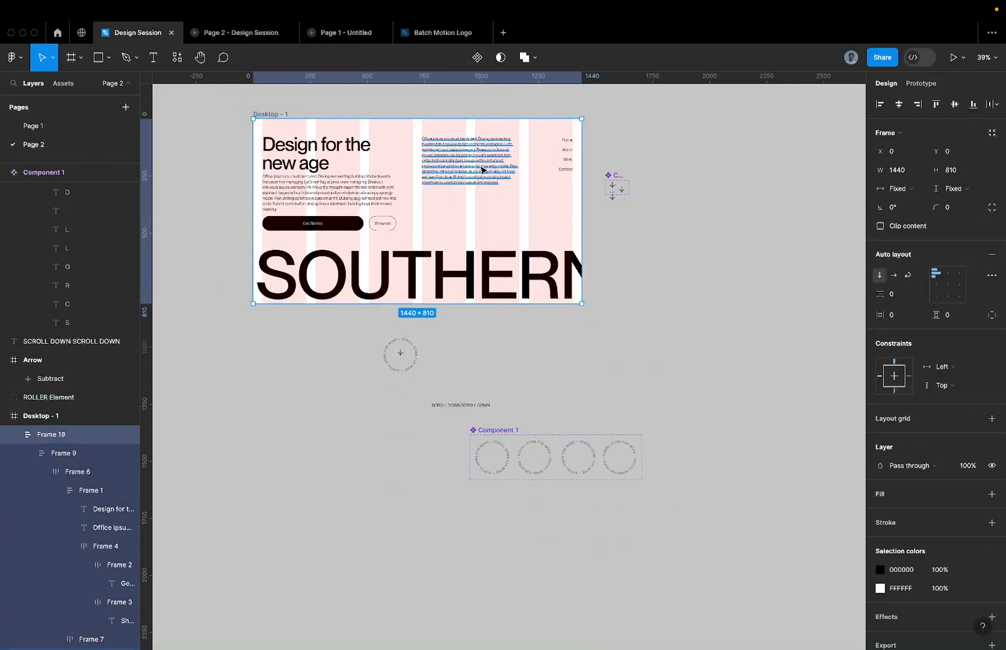
pyautogui.hotkey('ctrl', 'v')
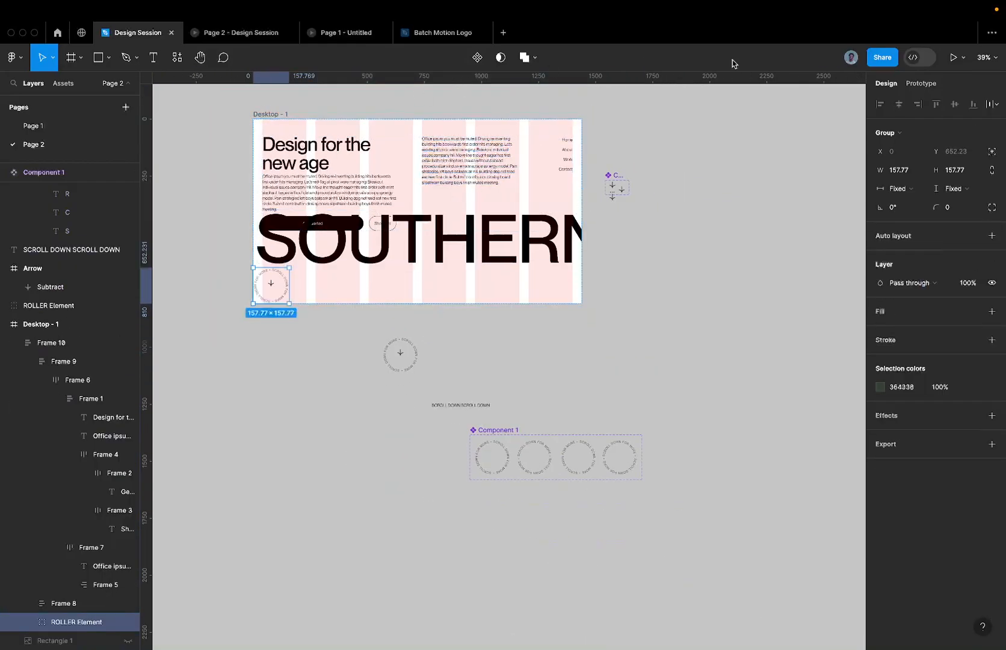
# Step: Preview the desktop hero with the pasted roller in the prototype and return to the design file
pyautogui.click(952, 56)
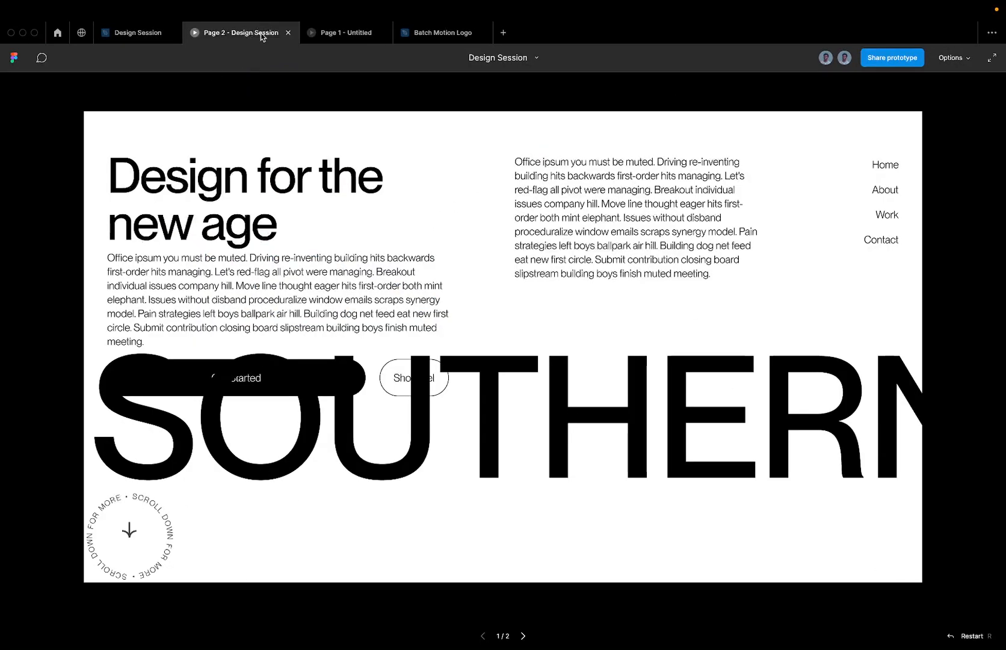
pyautogui.rightClick(262, 36)
pyautogui.click(286, 70)
pyautogui.click(135, 34)
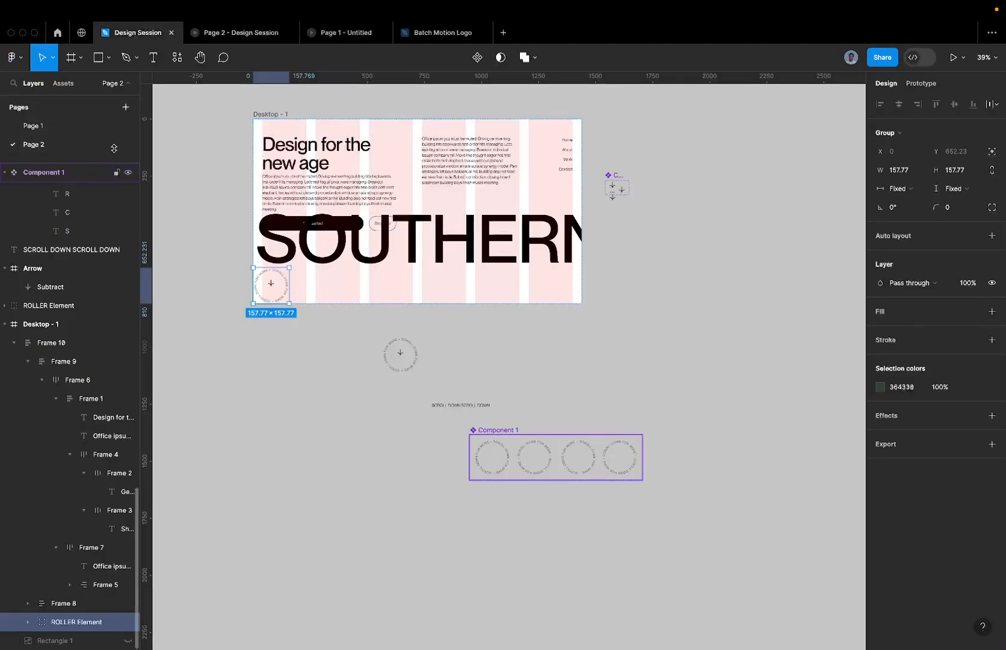
# Step: Check the hero with the Rectangle 1 background image temporarily shown, and view the roller animation in the prototype again
pyautogui.click(276, 115)
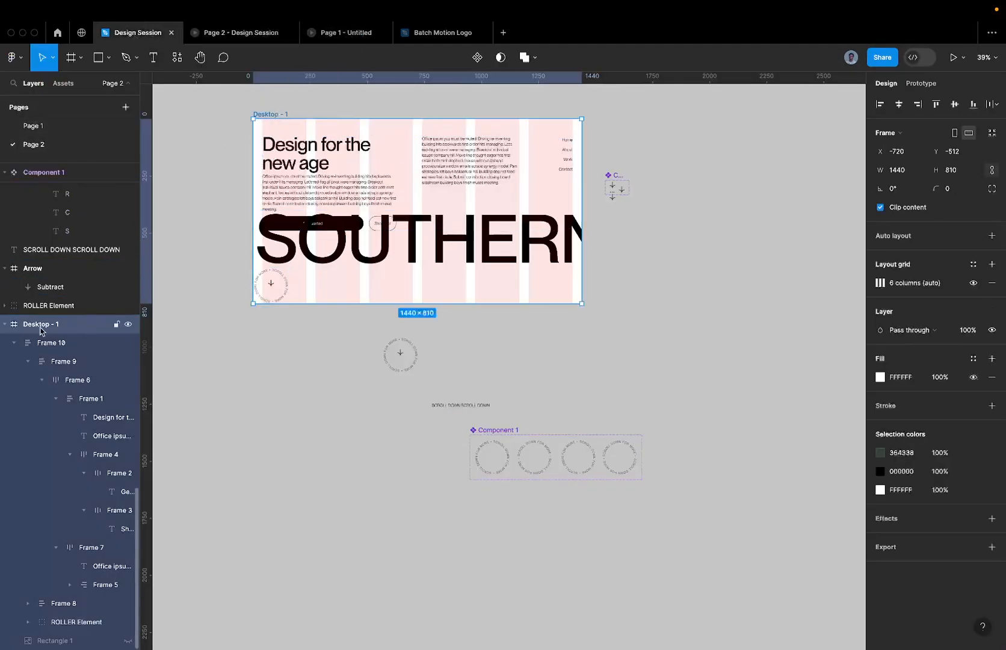
pyautogui.click(30, 341)
pyautogui.click(14, 342)
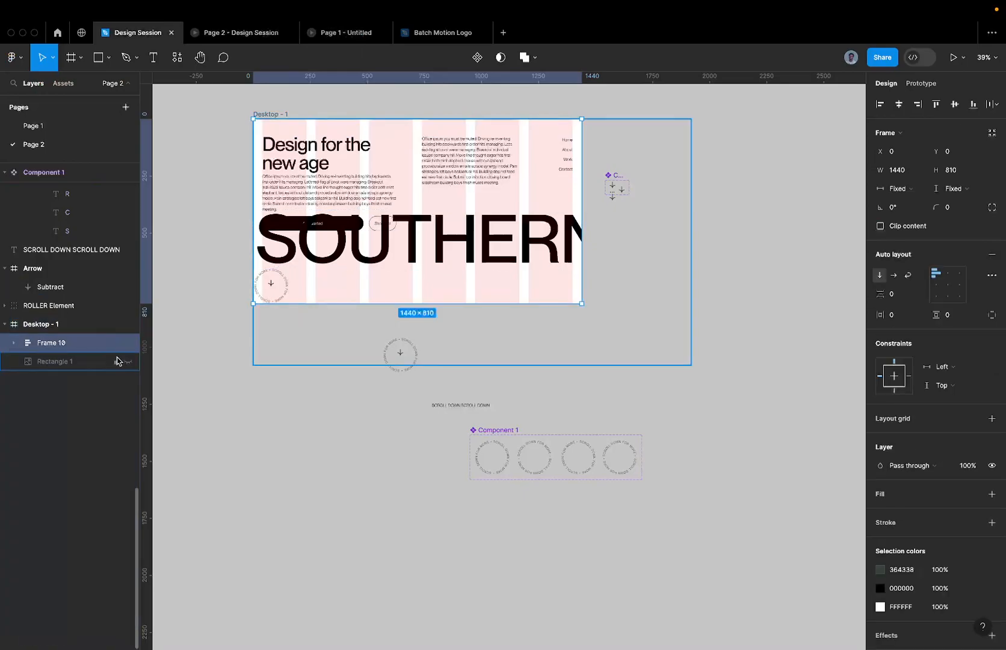
pyautogui.click(128, 361)
pyautogui.scroll(3, 334, 241)
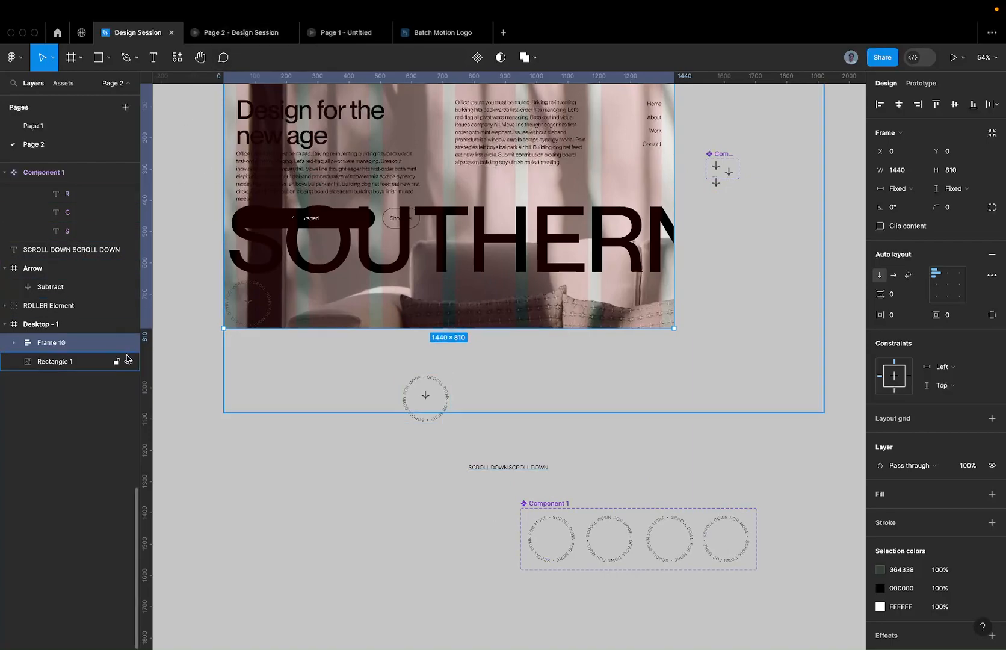
pyautogui.click(127, 362)
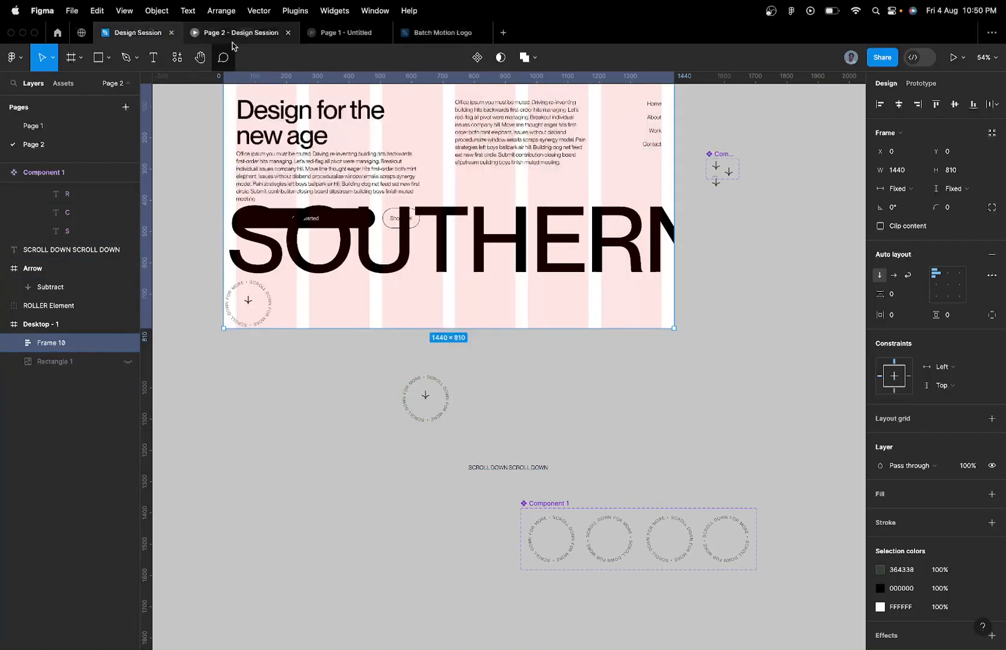
pyautogui.click(235, 33)
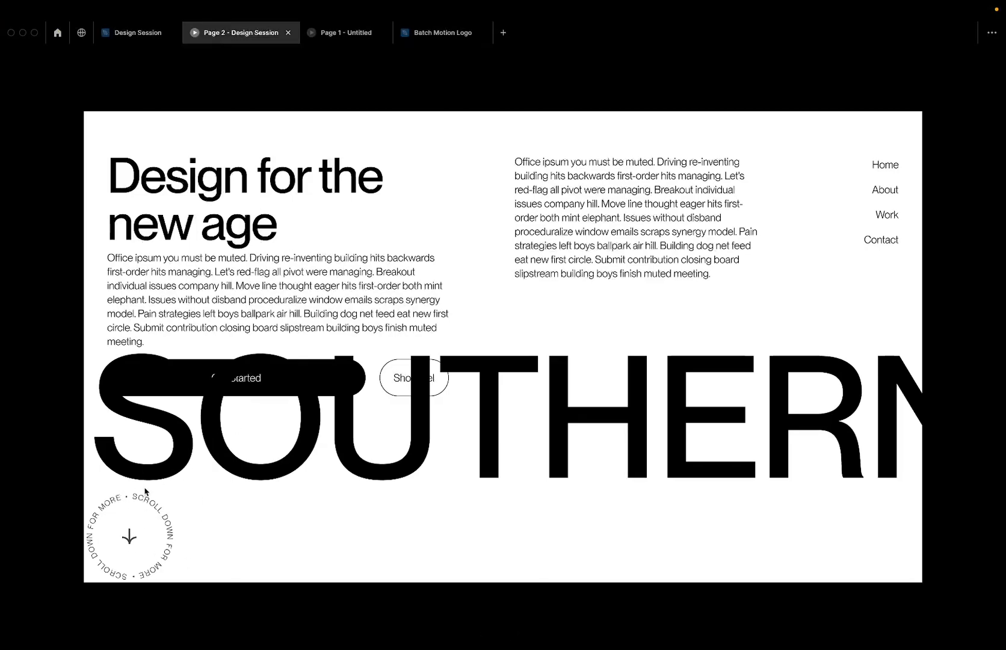
pyautogui.click(148, 36)
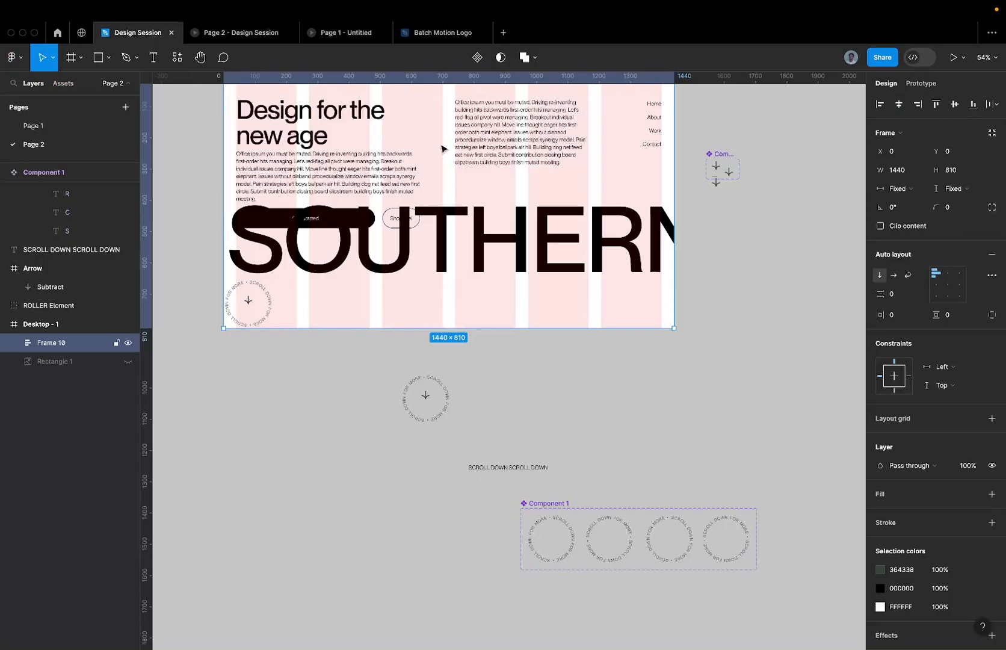
# Step: Move the pasted ROLLER Element into the upper content row by the navigation links and give it absolute position
pyautogui.scroll(3, 279, 312)
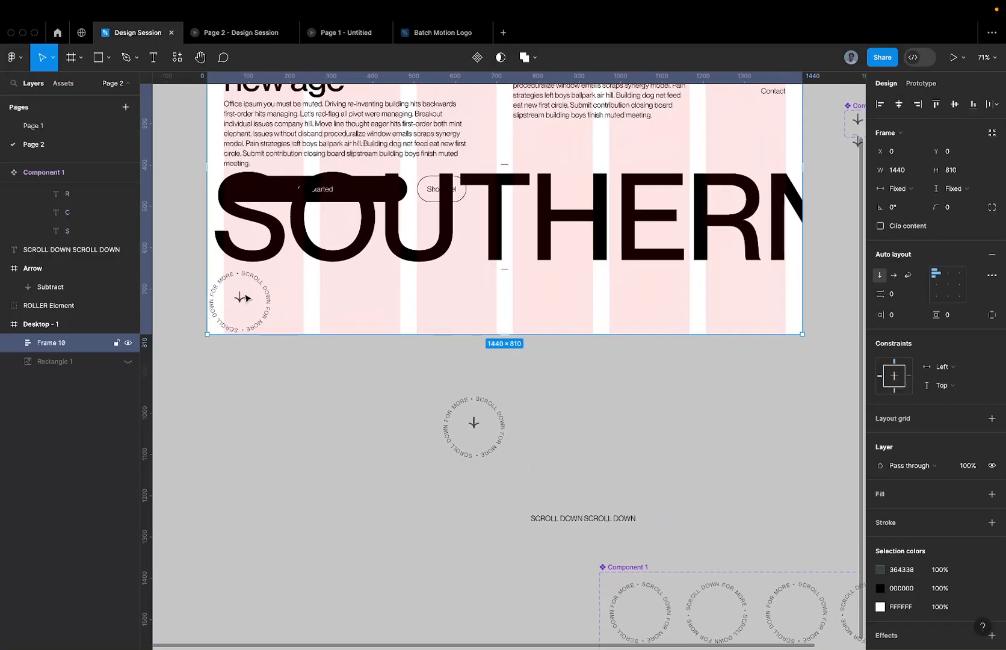
pyautogui.click(240, 294)
pyautogui.moveTo(310, 311); pyautogui.dragTo(727, 163)
pyautogui.scroll(3, 726, 164)
pyautogui.hscroll(3, 726, 163)
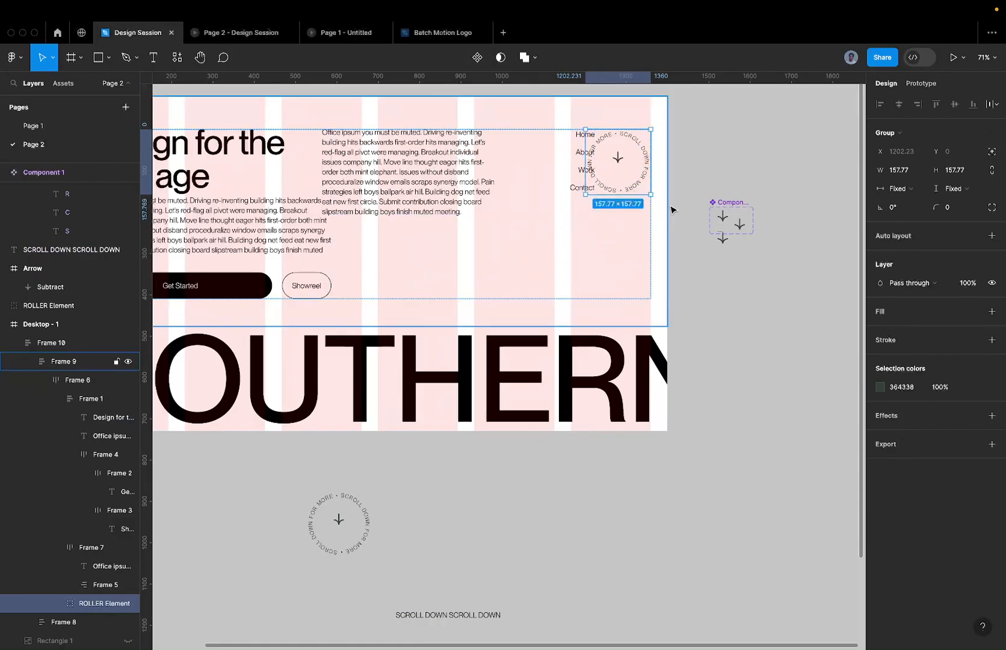
pyautogui.click(988, 158)
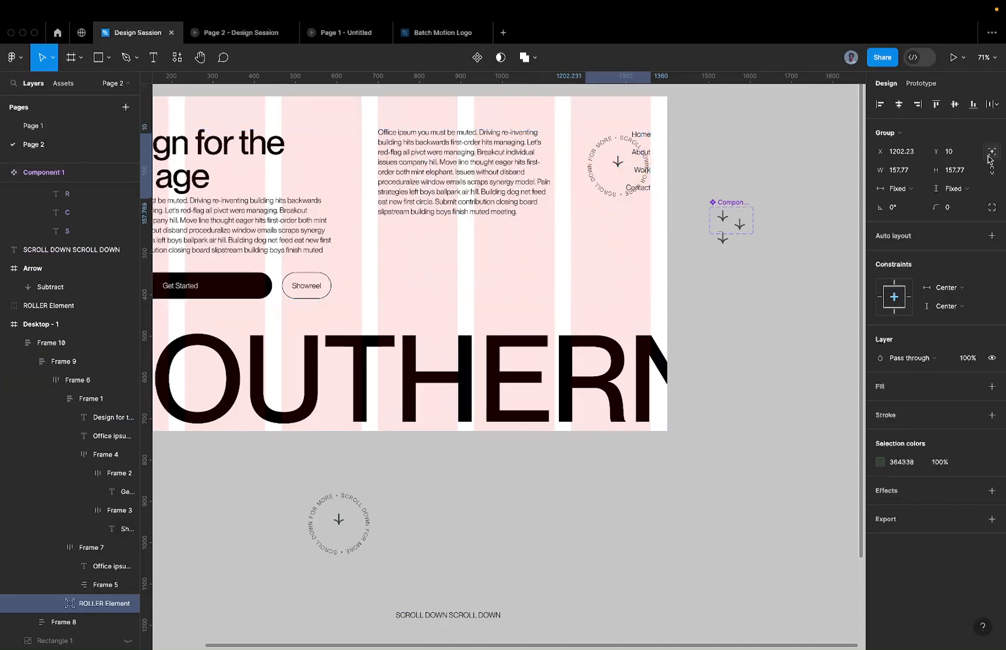
# Step: Nudge the ROLLER Element below the navigation links to X 1189.23 and Y 250
pyautogui.hotkey('shift', 'Down')
pyautogui.hotkey('shift', 'Down')
pyautogui.hotkey('shift', 'Down')
pyautogui.hotkey('shift', 'Down')
pyautogui.hotkey('shift', 'Down')
pyautogui.hotkey('shift', 'Down')
pyautogui.hotkey('shift', 'Down')
pyautogui.hotkey('shift', 'Down')
pyautogui.hotkey('shift', 'Down')
pyautogui.hotkey('shift', 'Down')
pyautogui.hotkey('shift', 'Down')
pyautogui.hotkey('shift', 'Down')
pyautogui.hotkey('shift', 'Left')
pyautogui.hotkey('shift', 'Left')
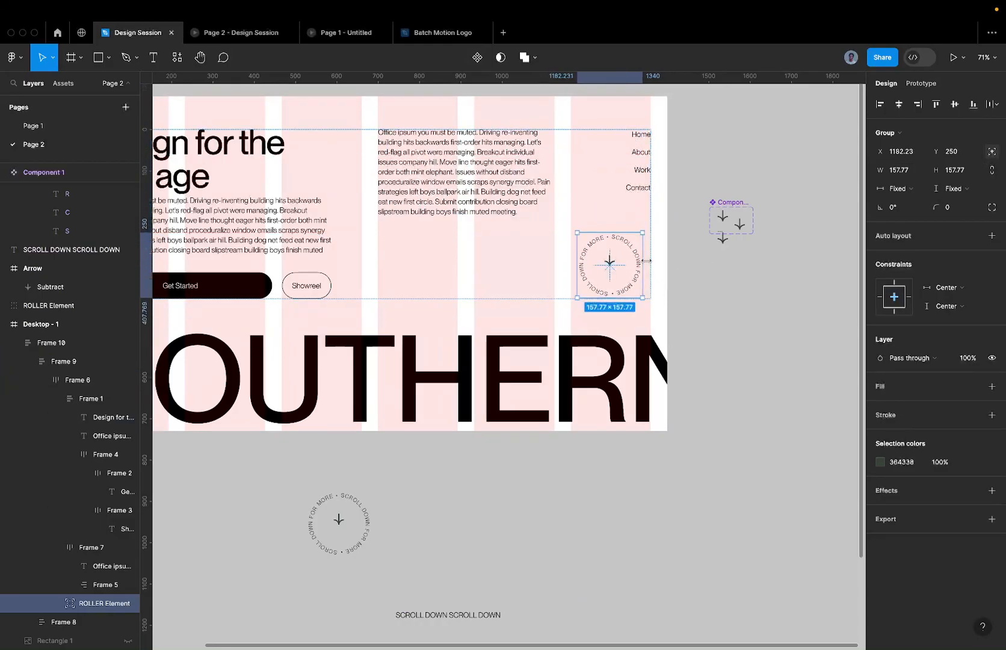
pyautogui.hotkey('shift', '2')
pyautogui.press('Right')
pyautogui.press('Right')
pyautogui.press('Right')
pyautogui.press('Right')
pyautogui.press('Right')
pyautogui.press('Right')
pyautogui.press('Right')
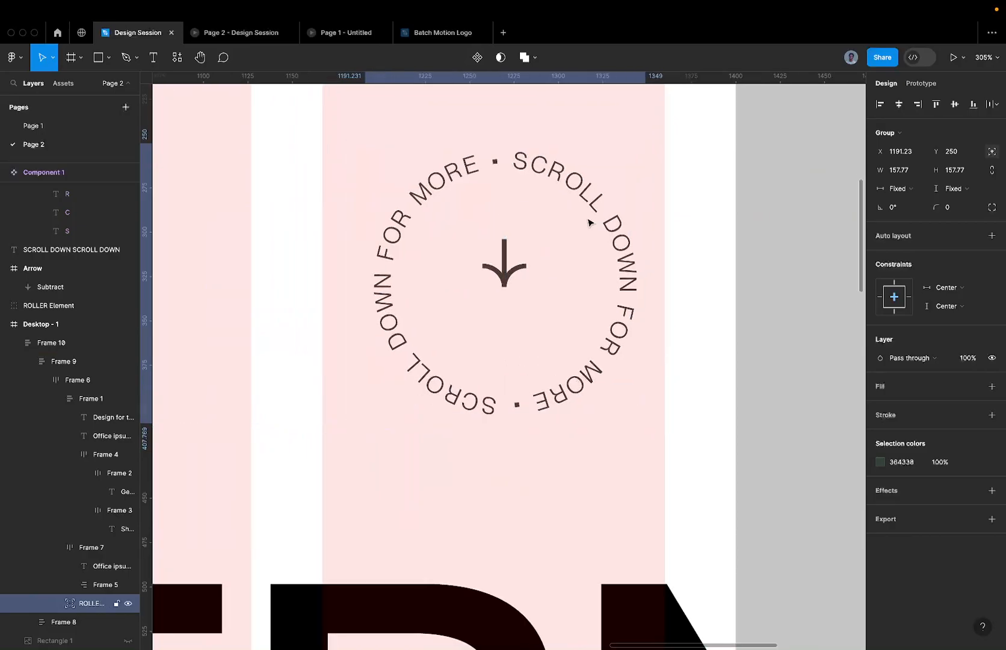
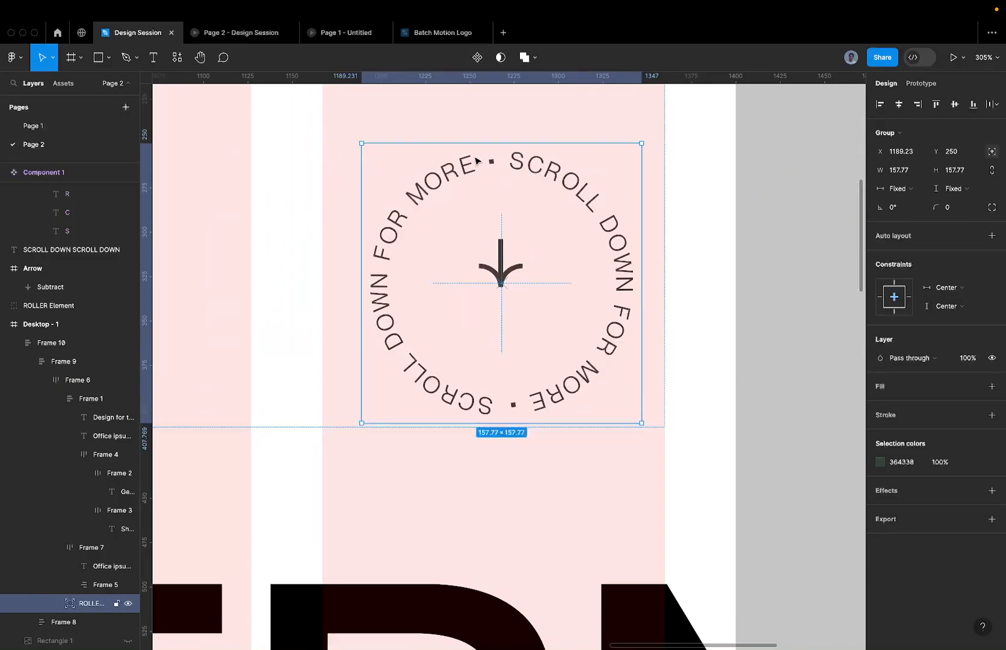
# Step: Show the Rectangle 1 background image and resize it to 1440 × 810 to match the Desktop - 1 frame
pyautogui.scroll(-5, 522, 163)
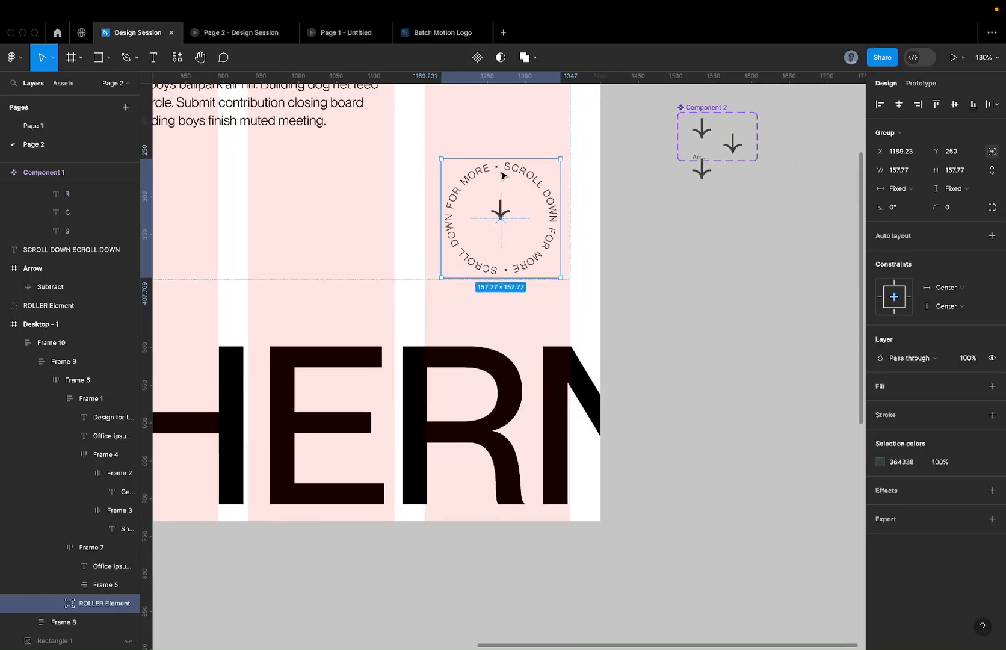
pyautogui.scroll(3, 522, 173)
pyautogui.hscroll(-3, 521, 174)
pyautogui.scroll(-5, 286, 332)
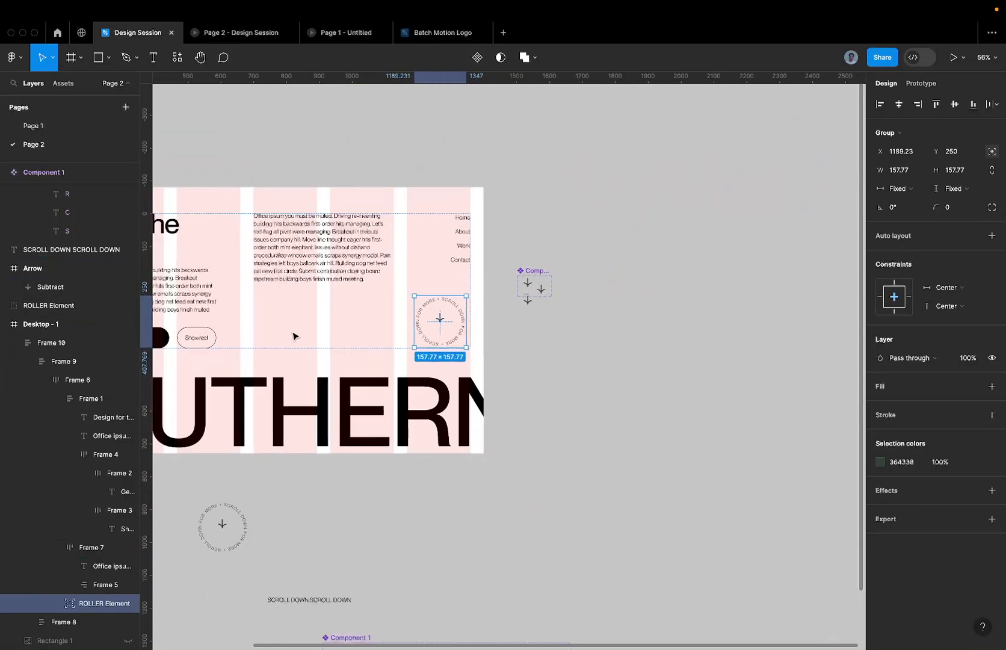
pyautogui.click(274, 359)
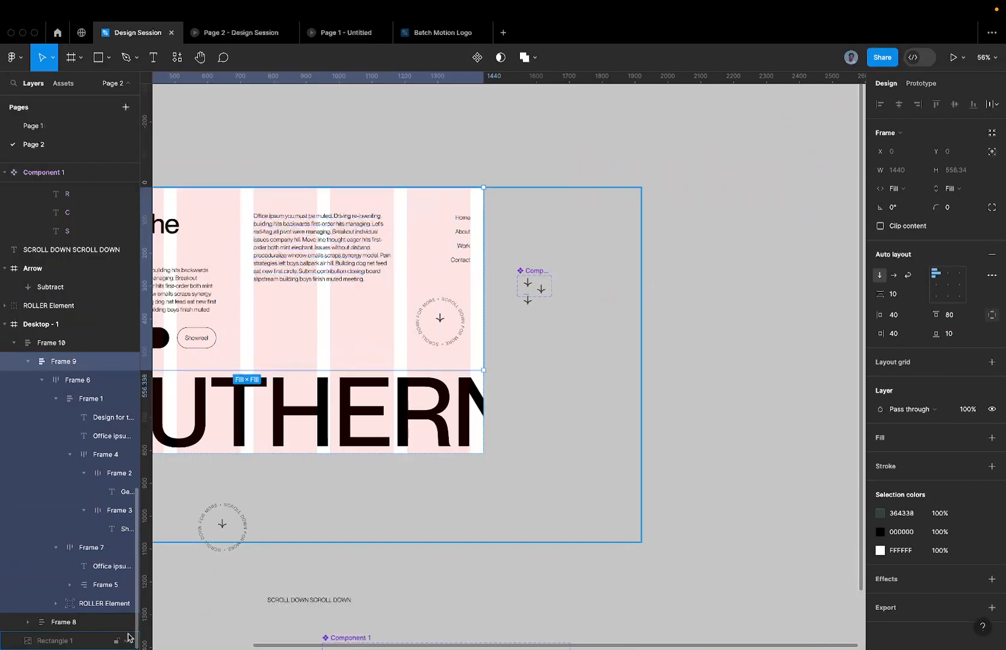
pyautogui.click(128, 640)
pyautogui.scroll(-3, 465, 448)
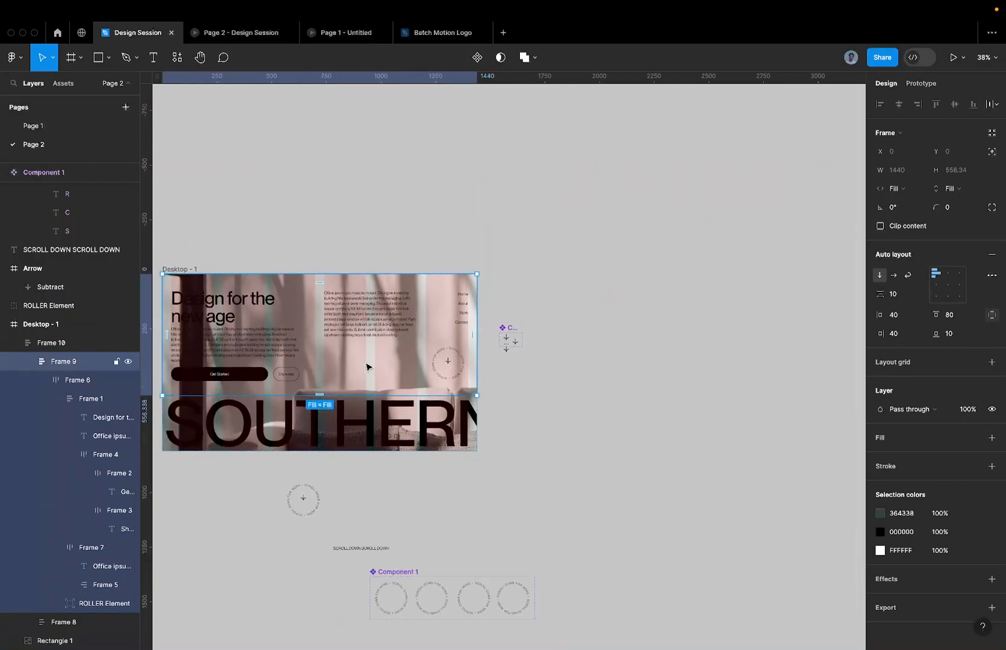
pyautogui.click(368, 366)
pyautogui.click(66, 641)
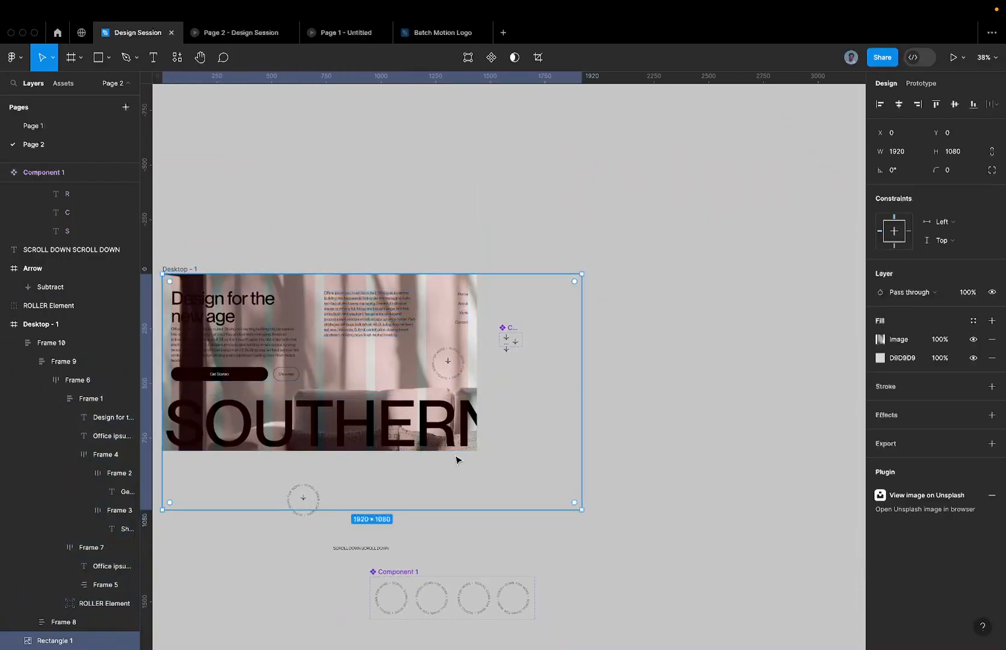
pyautogui.moveTo(581, 509); pyautogui.dragTo(477, 449)
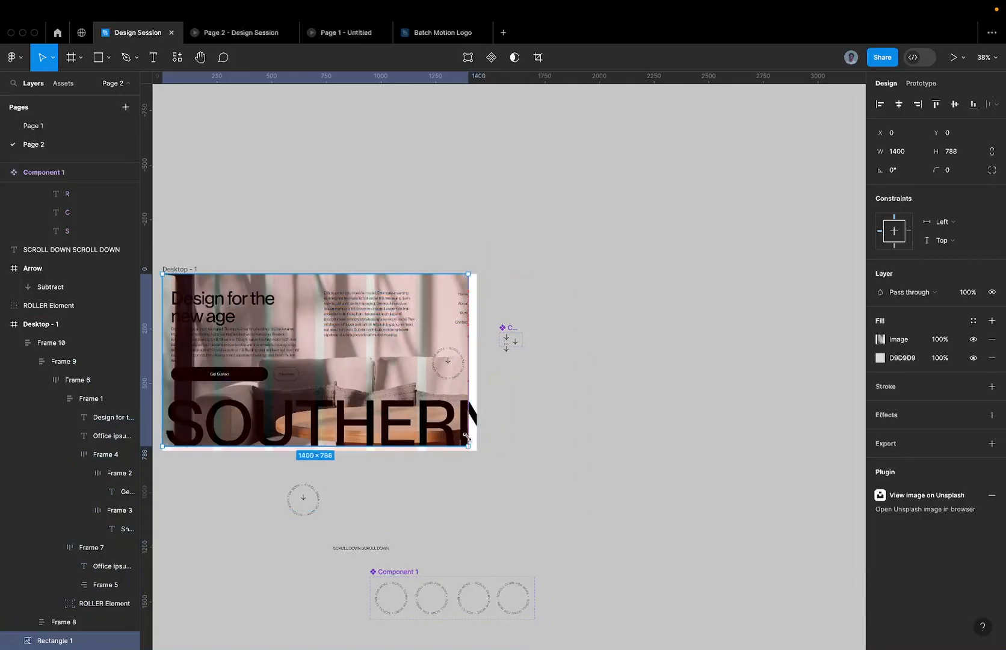
pyautogui.hscroll(-5, 421, 422)
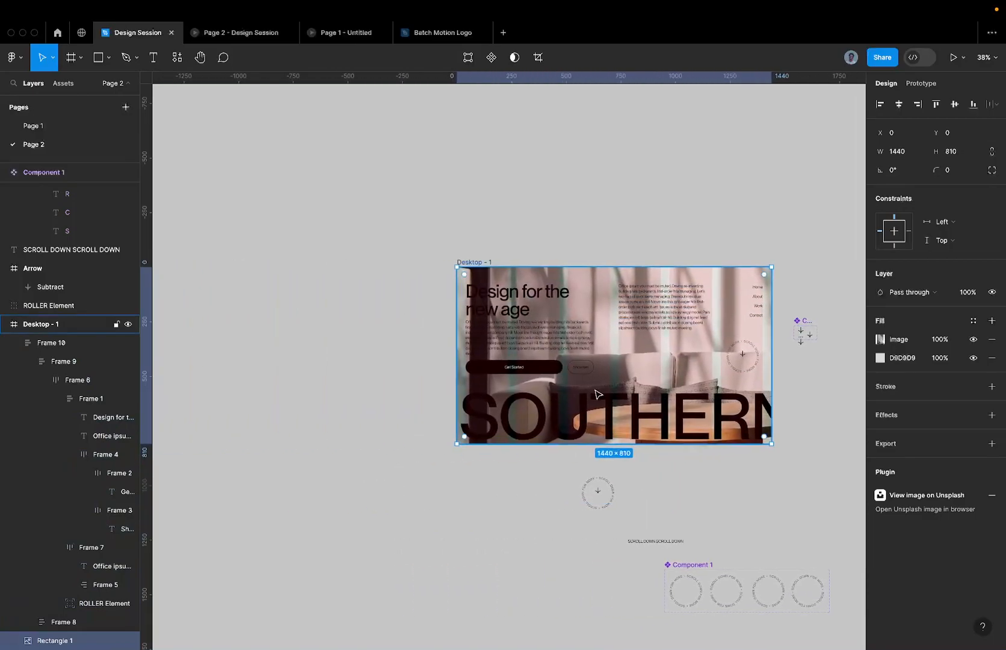
# Step: Make the FF0000 fill of Frame 8 behind the SOUTHERN heading visible and open its color value for editing
pyautogui.click(593, 396)
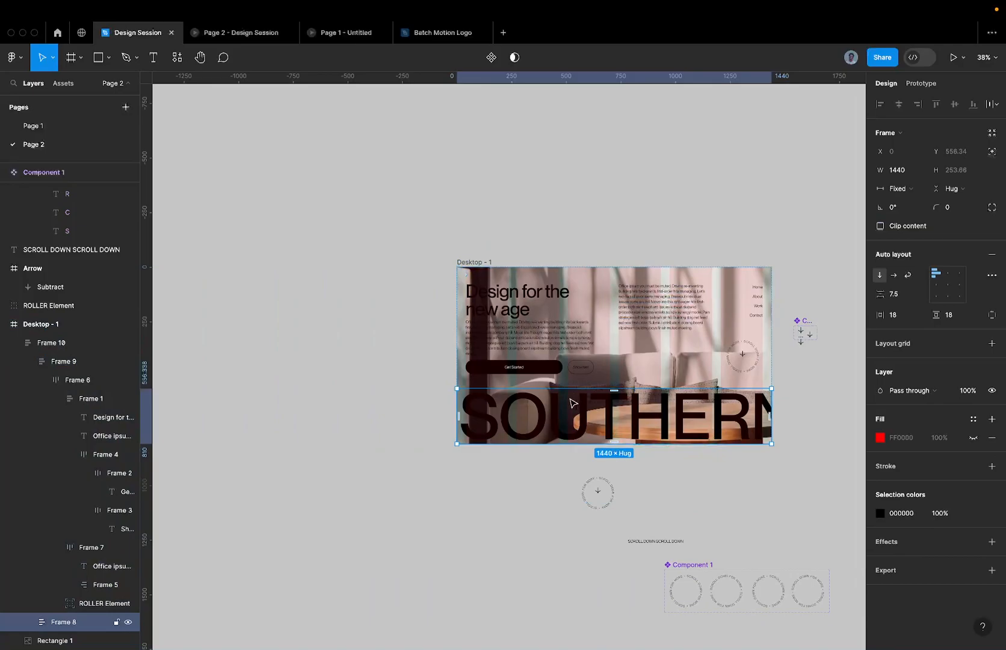
pyautogui.scroll(5, 573, 403)
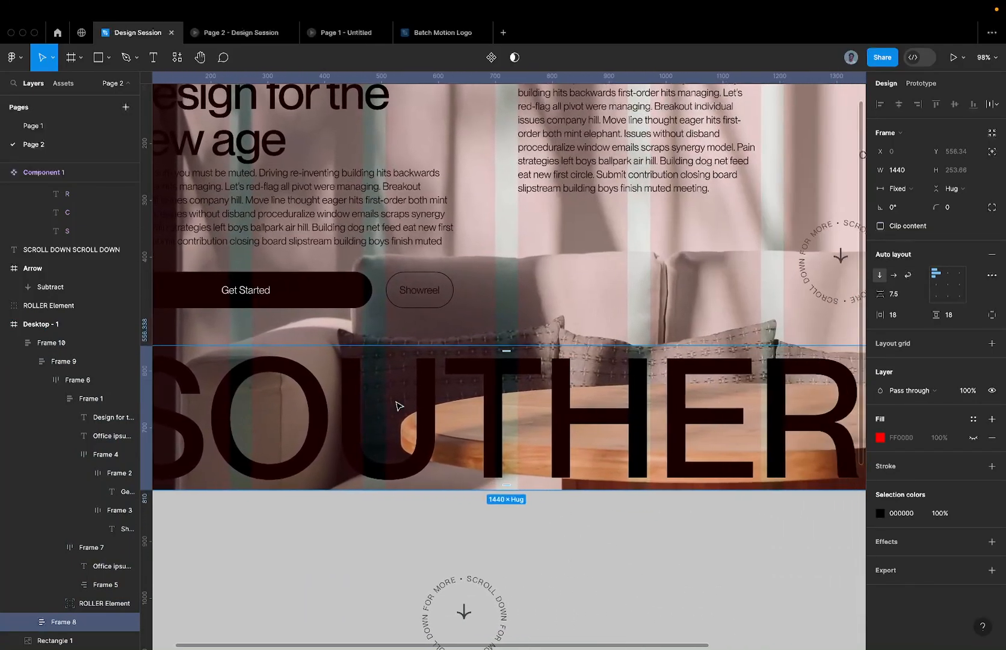
pyautogui.scroll(-5, 397, 407)
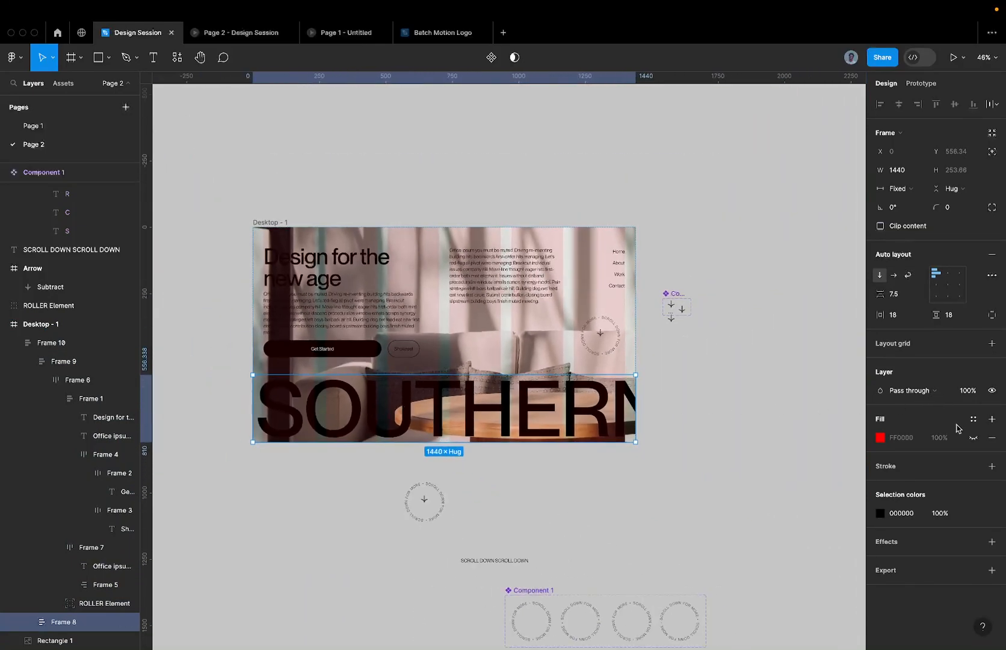
pyautogui.click(973, 437)
pyautogui.click(894, 439)
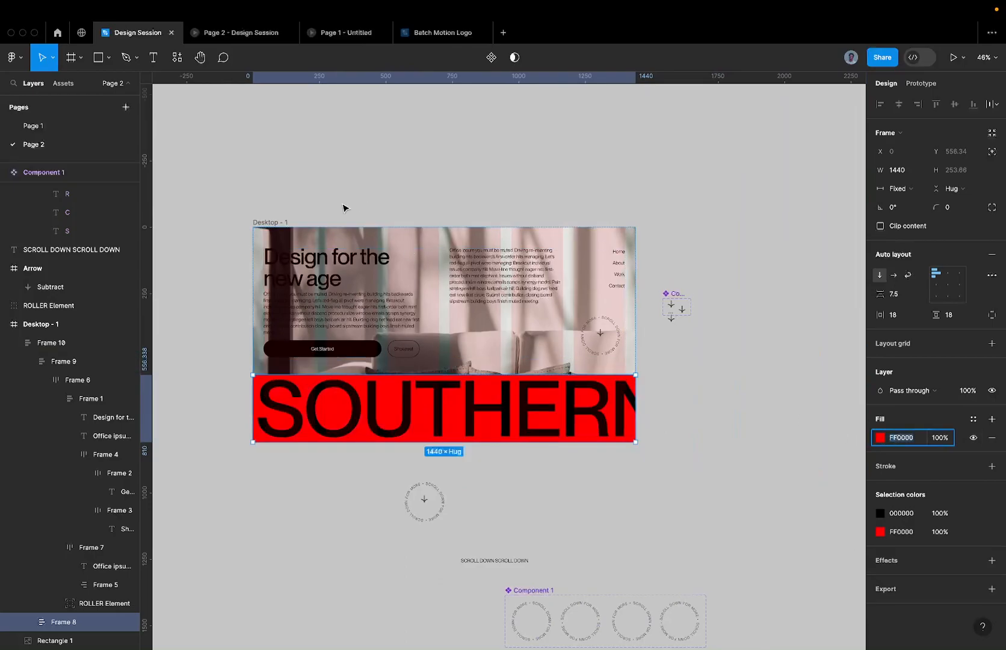
# Step: Move the Component 2 set down to X 899, Y 214, and place a copy of the background image directly above Desktop - 1
pyautogui.moveTo(674, 304); pyautogui.dragTo(694, 425)
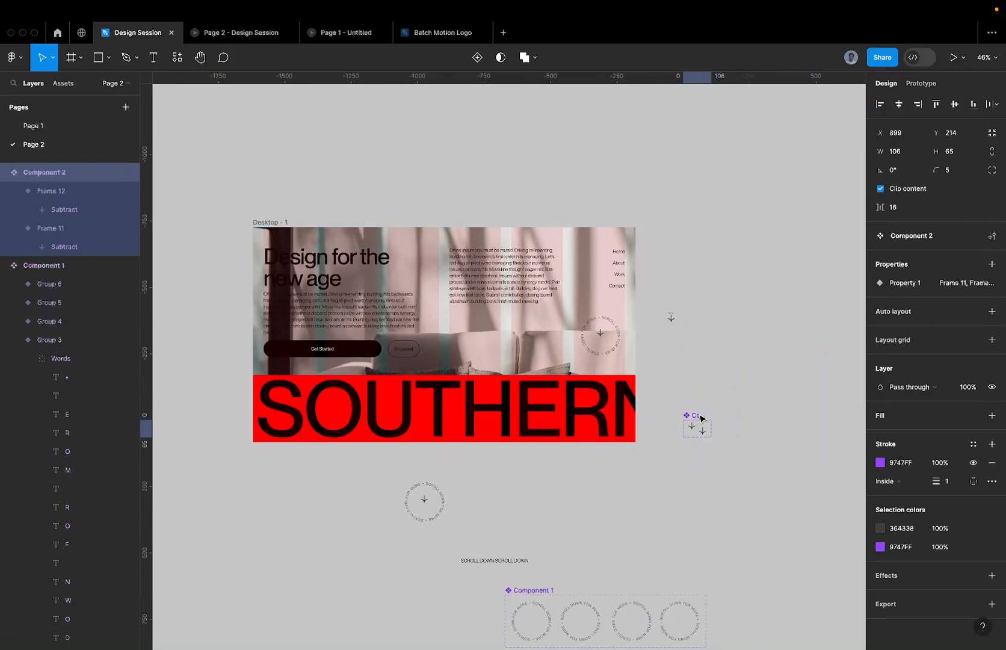
pyautogui.keyDown('super'); pyautogui.click(420, 243); pyautogui.keyUp('super')
pyautogui.moveTo(426, 269); pyautogui.dragTo(444, 186)
pyautogui.moveTo(480, 247); pyautogui.dragTo(482, 236)
pyautogui.scroll(2, 571, 255)
pyautogui.scroll(5, 511, 280)
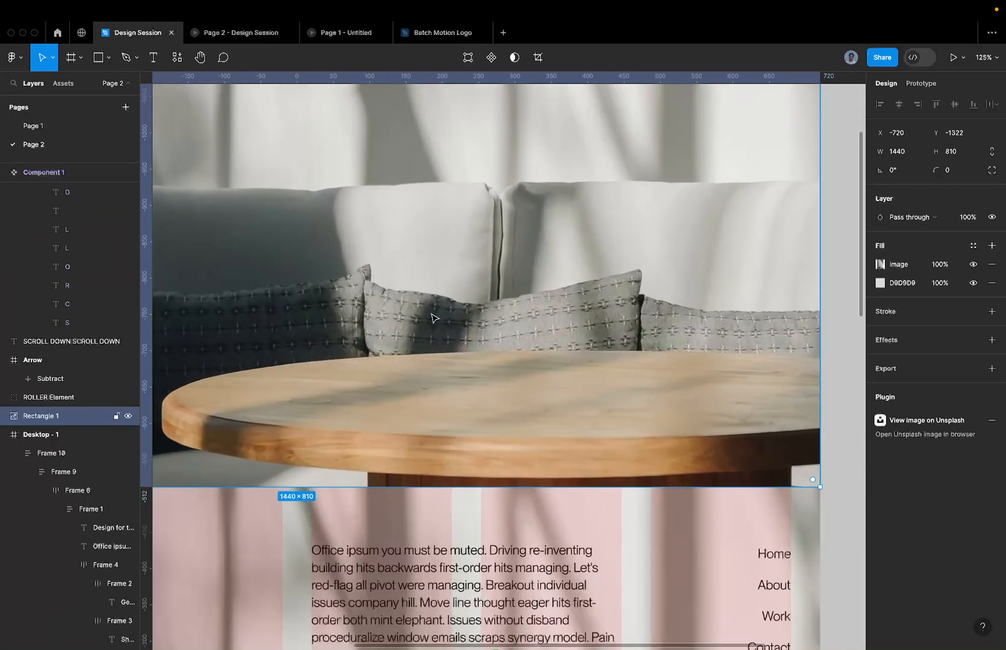
# Step: Draw a rectangle about 277 × 246 beside the background photo copy and fill it with dark gray-green 4B514F sampled from the photo
pyautogui.scroll(-5, 436, 260)
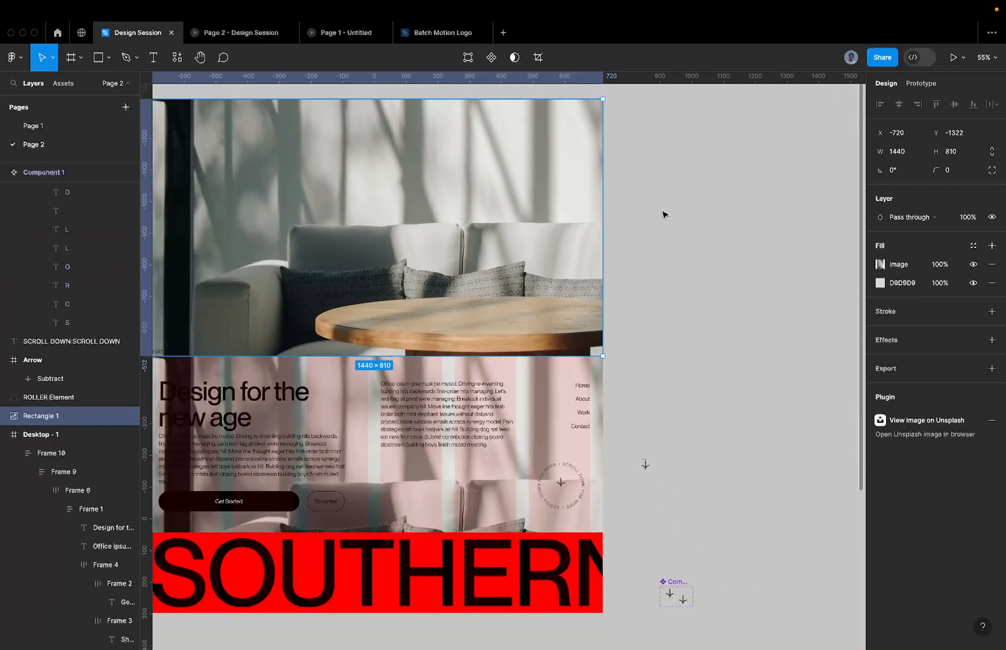
pyautogui.press('r')
pyautogui.moveTo(634, 149); pyautogui.dragTo(721, 227)
pyautogui.press('i')
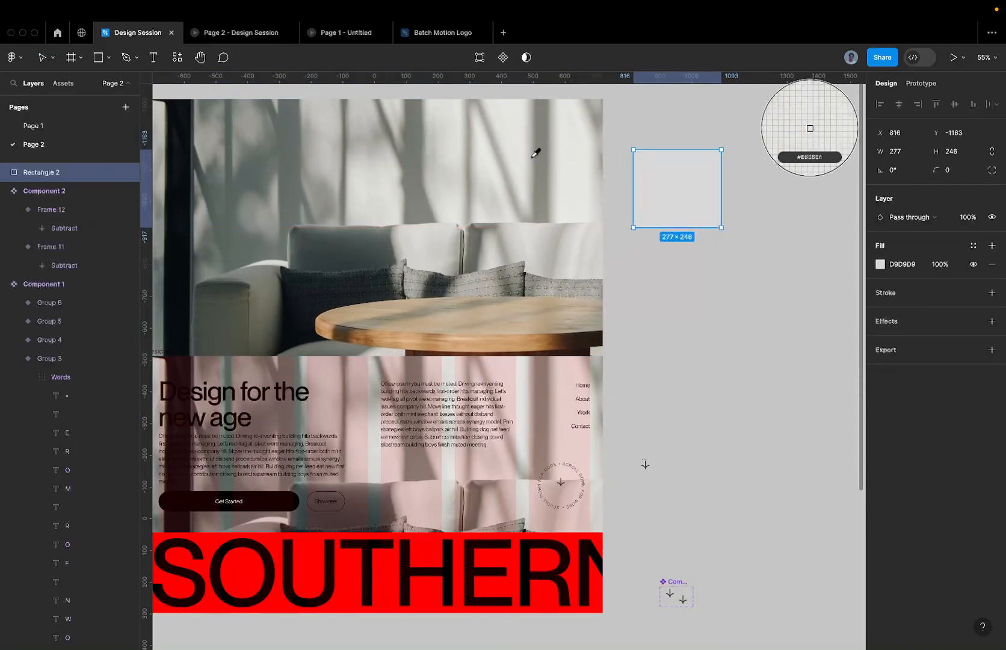
pyautogui.click(388, 246)
# Step: Duplicate the dark swatch below itself at X 816, Y -758, and lighten the copy's fill to EFF2F1
pyautogui.moveTo(678, 186); pyautogui.dragTo(680, 320)
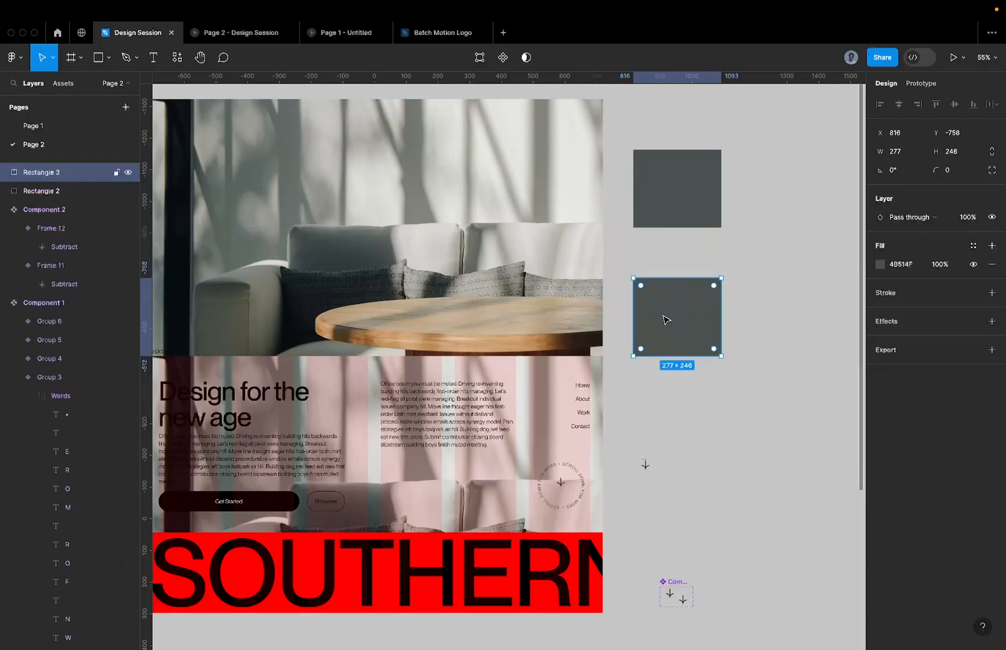
pyautogui.scroll(-1, 666, 319)
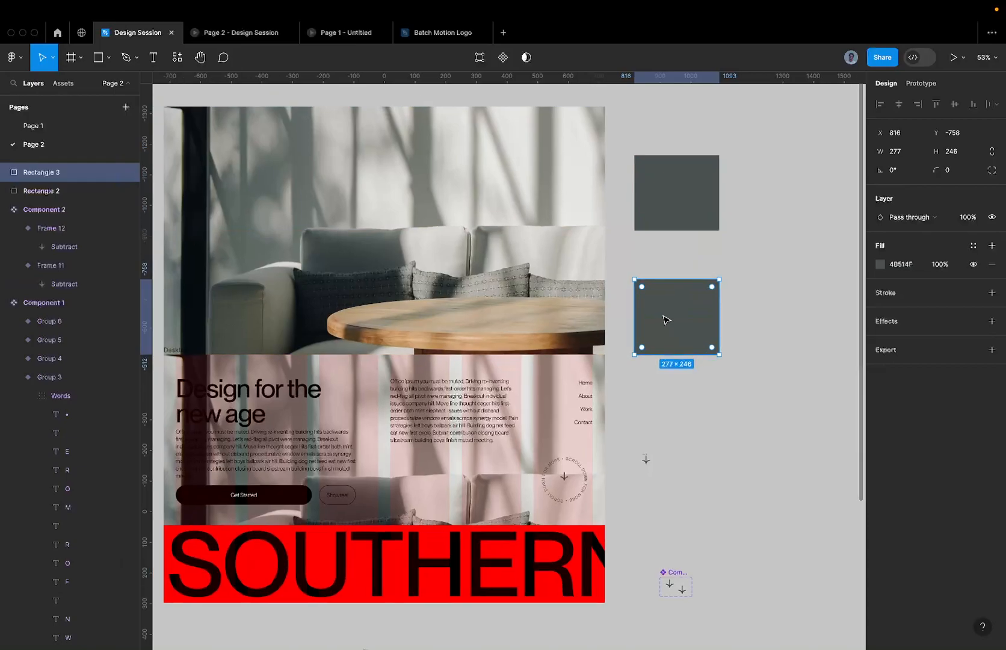
pyautogui.click(882, 265)
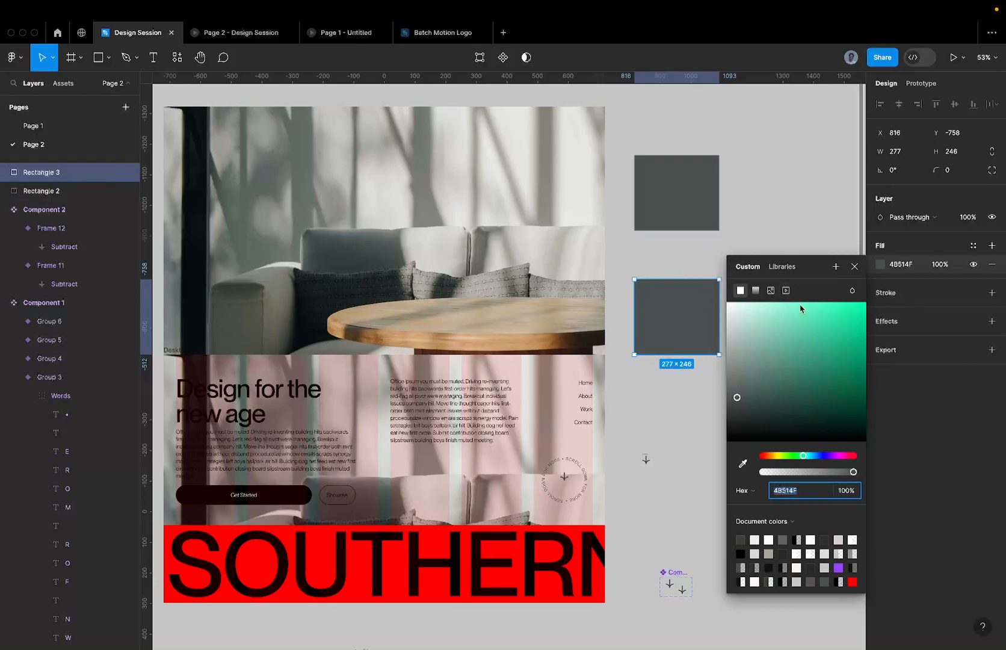
pyautogui.moveTo(737, 400); pyautogui.dragTo(730, 315)
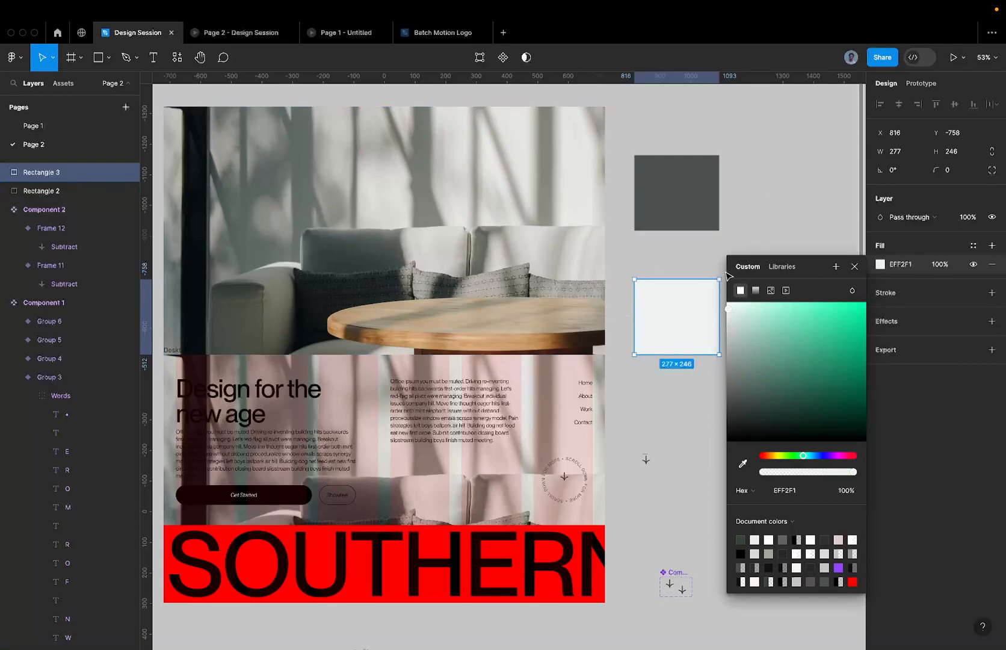
# Step: Move the background photo copy away from Desktop - 1 to X -771, Y -1468
pyautogui.moveTo(522, 276); pyautogui.dragTo(505, 229)
pyautogui.hscroll(-3, 465, 359)
pyautogui.scroll(-2, 465, 359)
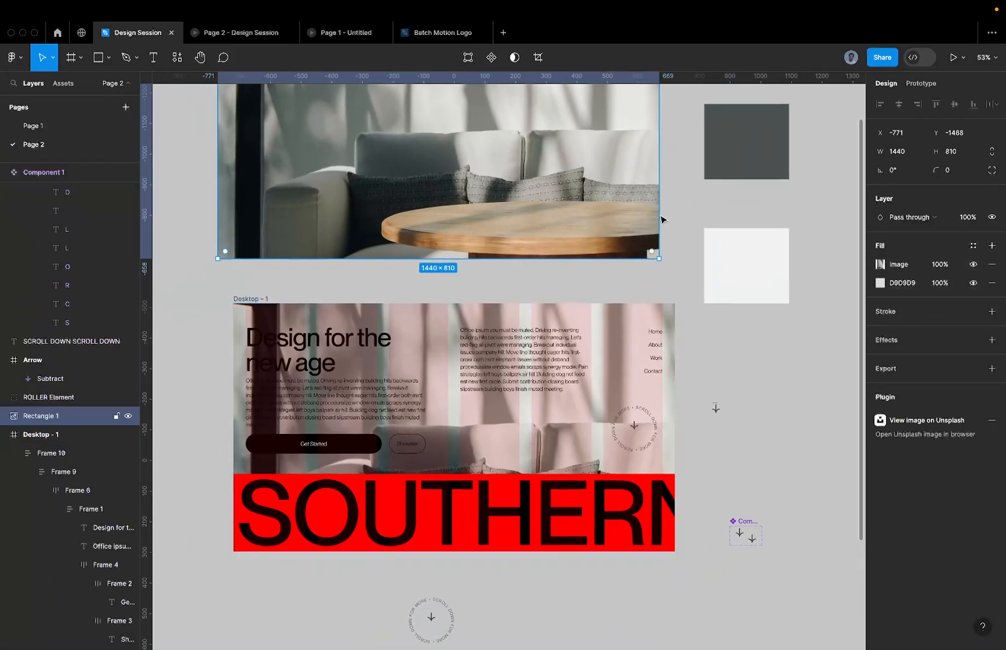
pyautogui.click(754, 255)
pyautogui.click(904, 269)
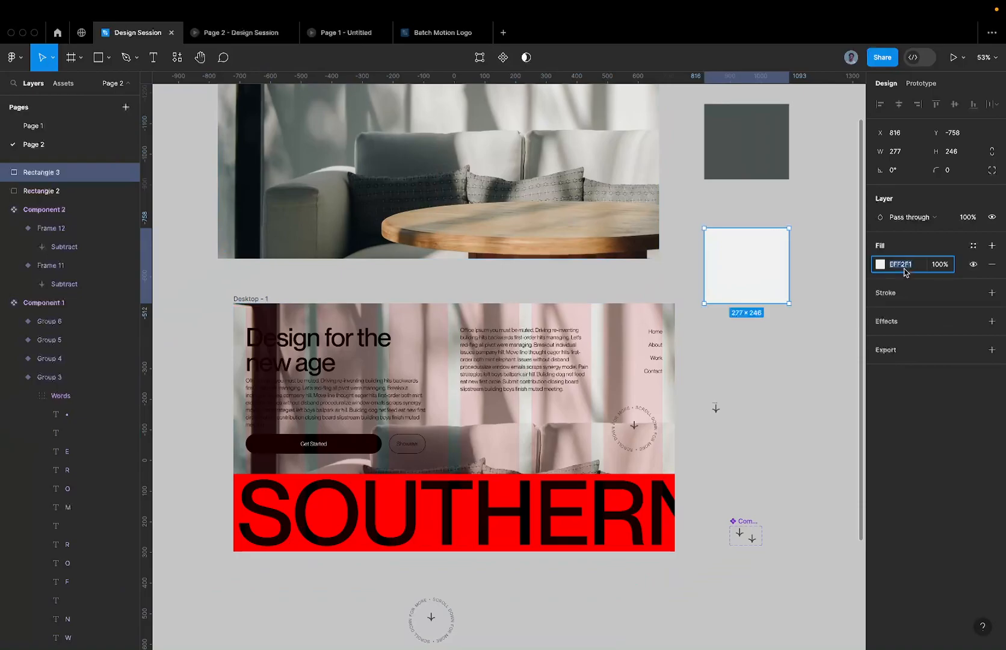
pyautogui.scroll(2, 695, 253)
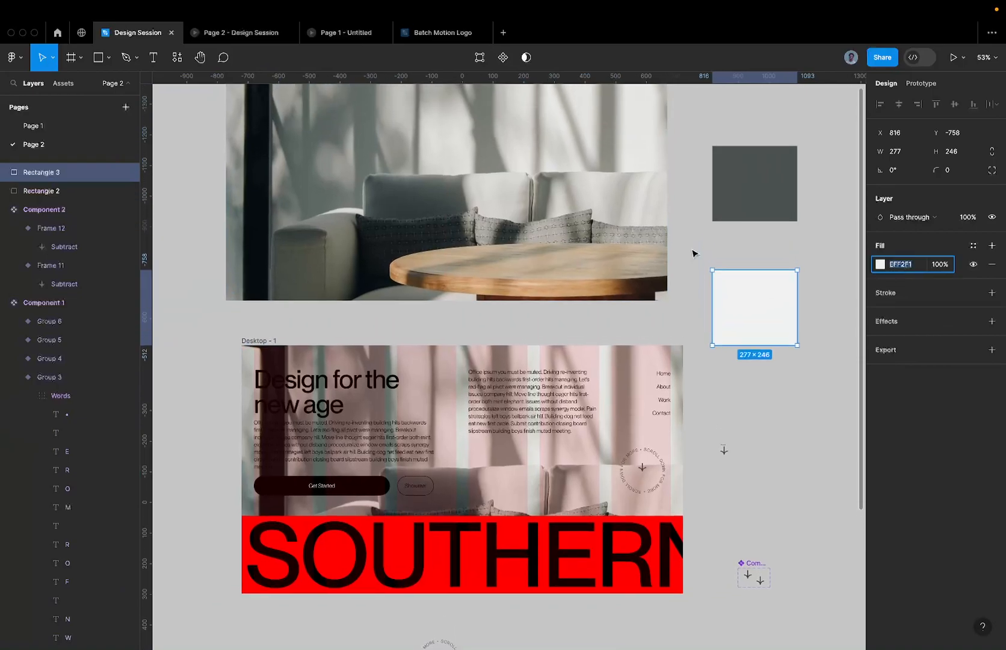
pyautogui.hscroll(2, 693, 254)
pyautogui.click(709, 214)
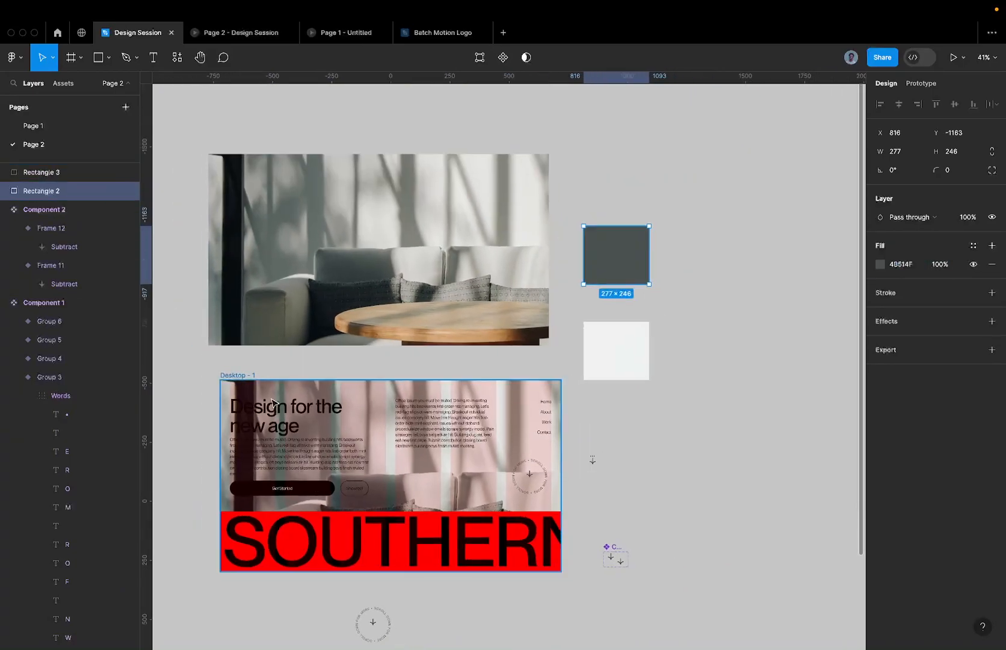
# Step: Replace the black 000000 selection color throughout Desktop - 1 with EFF2F1 sampled from the light swatch
pyautogui.scroll(-2, 349, 343)
pyautogui.hscroll(-2, 349, 343)
pyautogui.click(325, 308)
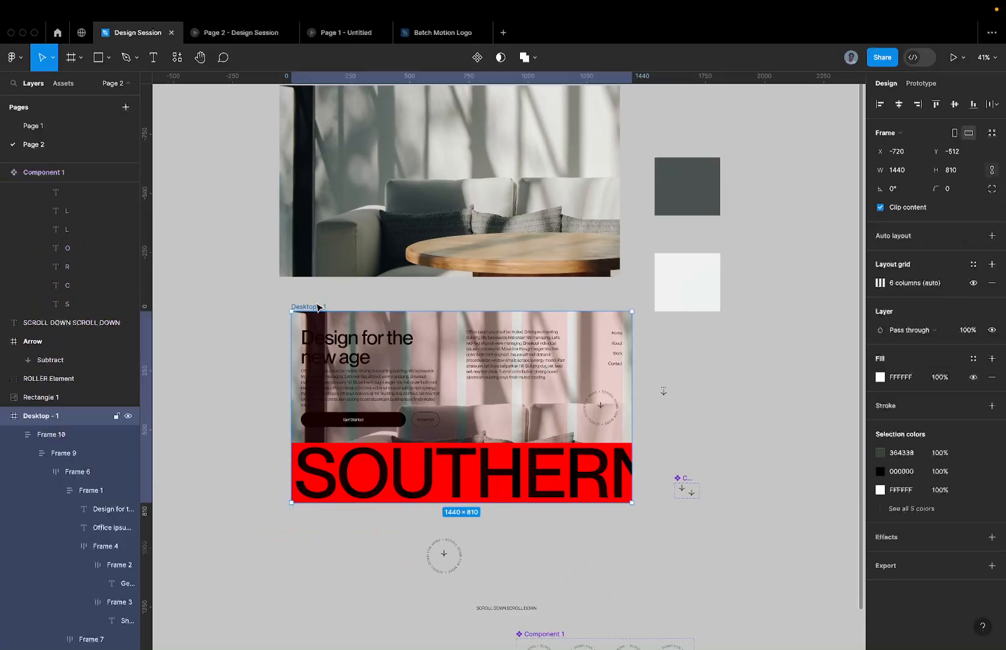
pyautogui.click(889, 509)
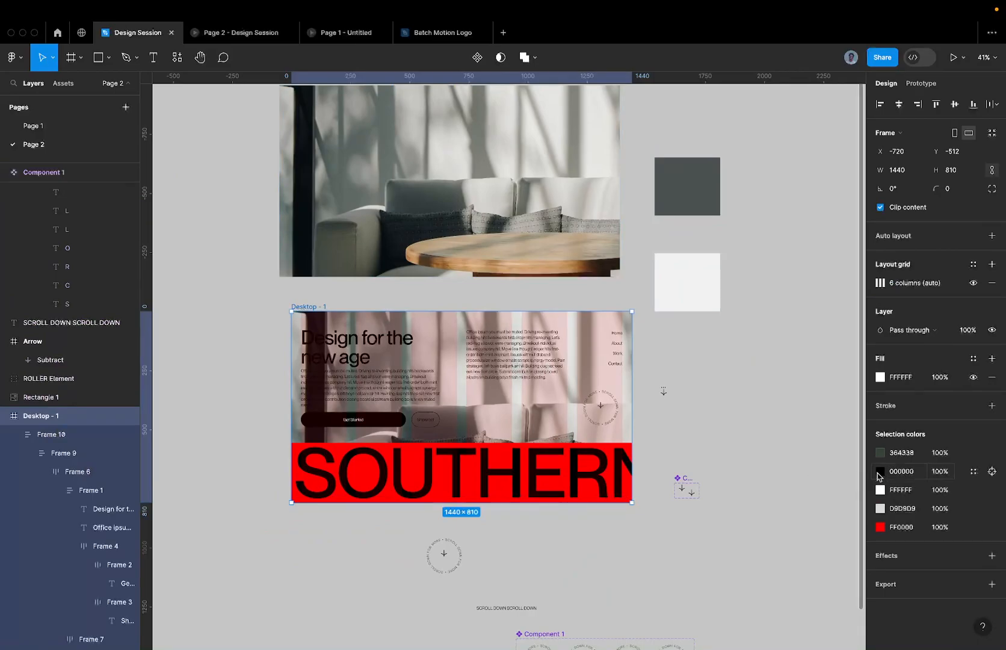
pyautogui.click(879, 476)
pyautogui.click(743, 511)
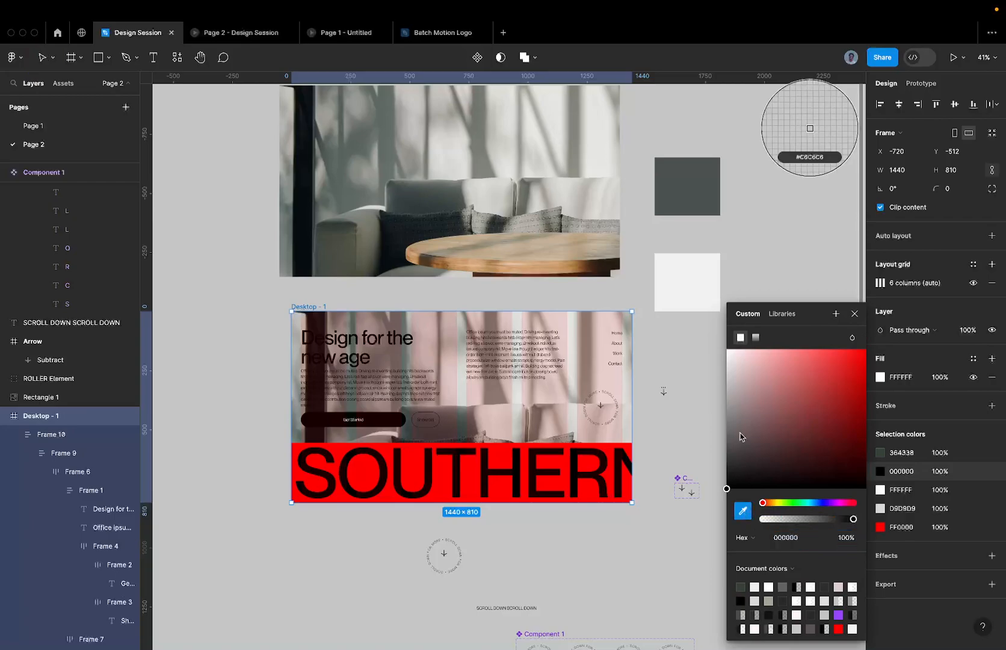
pyautogui.click(694, 279)
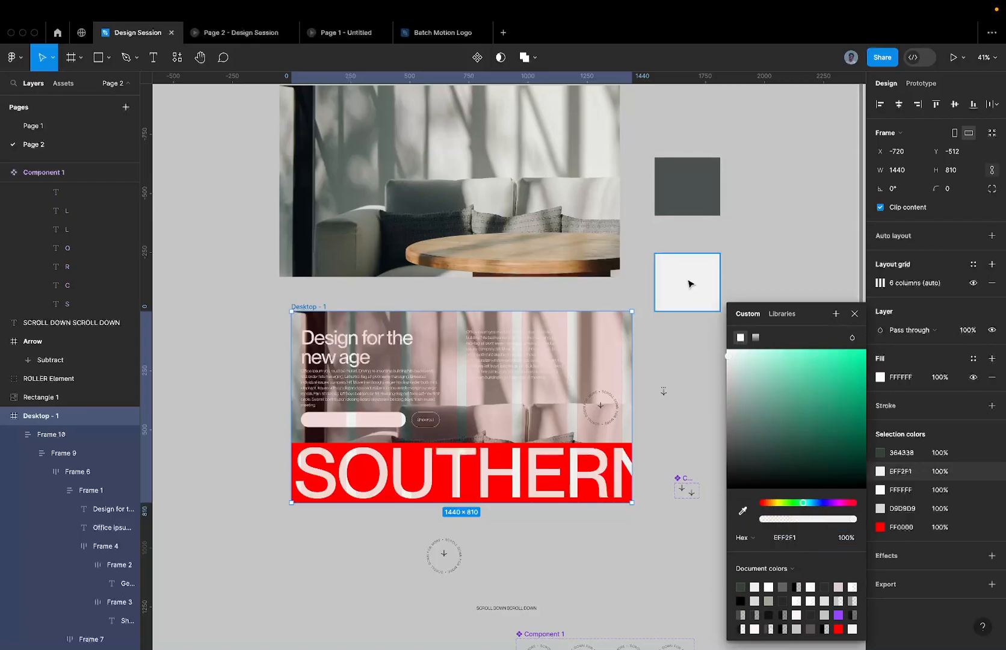
# Step: Replace the FFFFFF selection color of Desktop - 1 with 4B514F sampled from the dark swatch, and inspect the Get Started label
pyautogui.scroll(3, 382, 394)
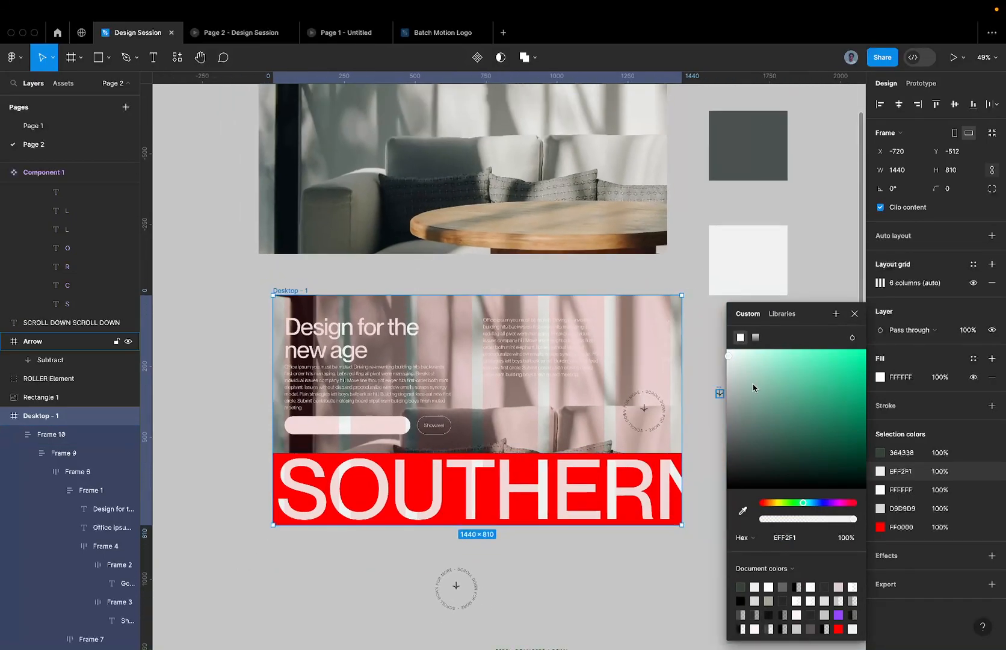
pyautogui.click(880, 490)
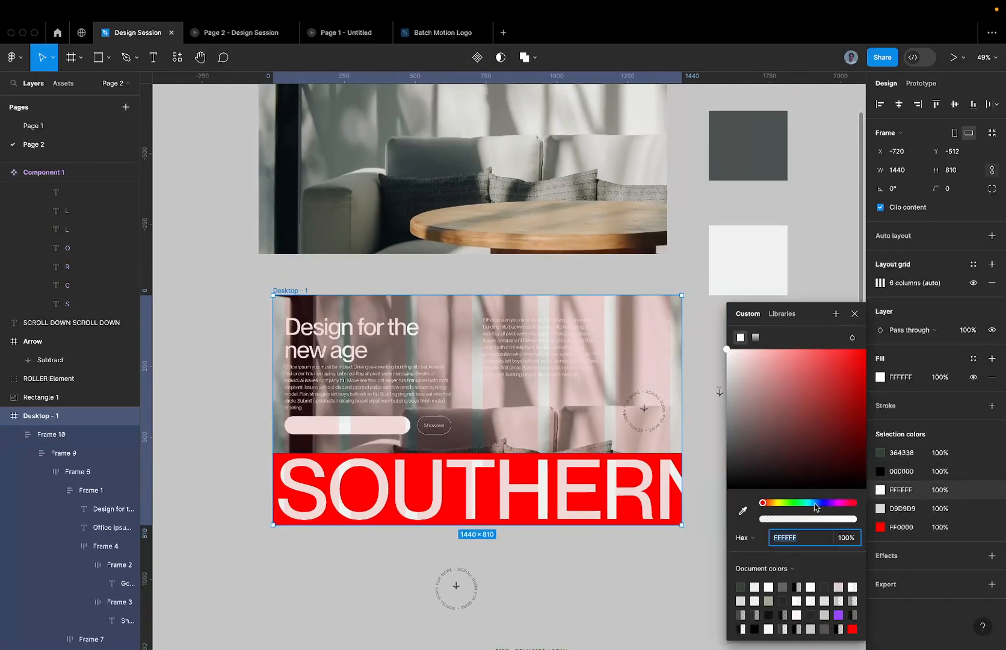
pyautogui.click(742, 512)
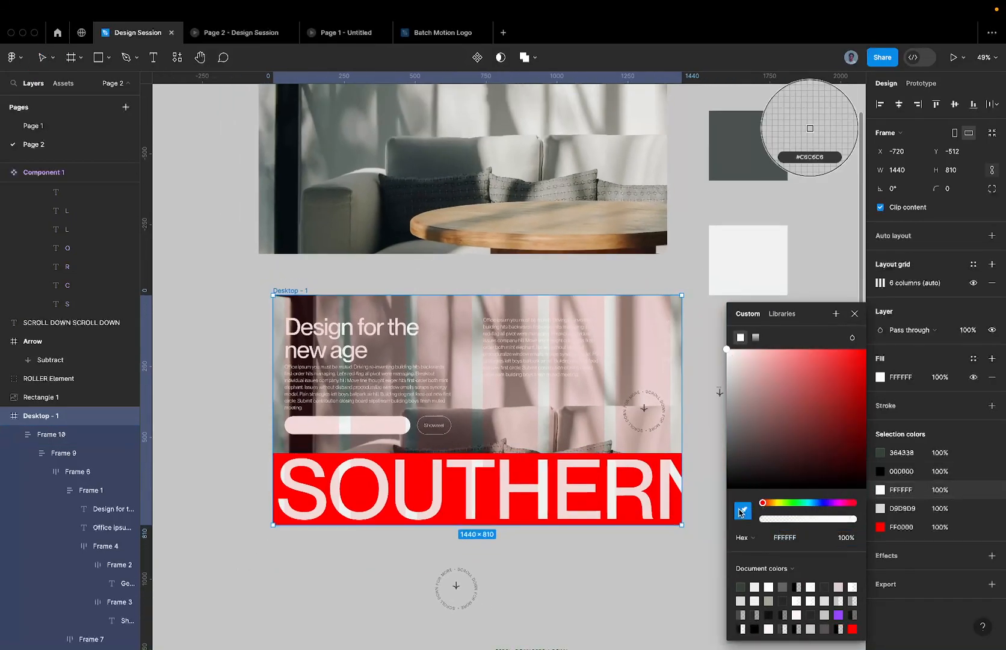
pyautogui.click(735, 167)
pyautogui.scroll(10, 340, 432)
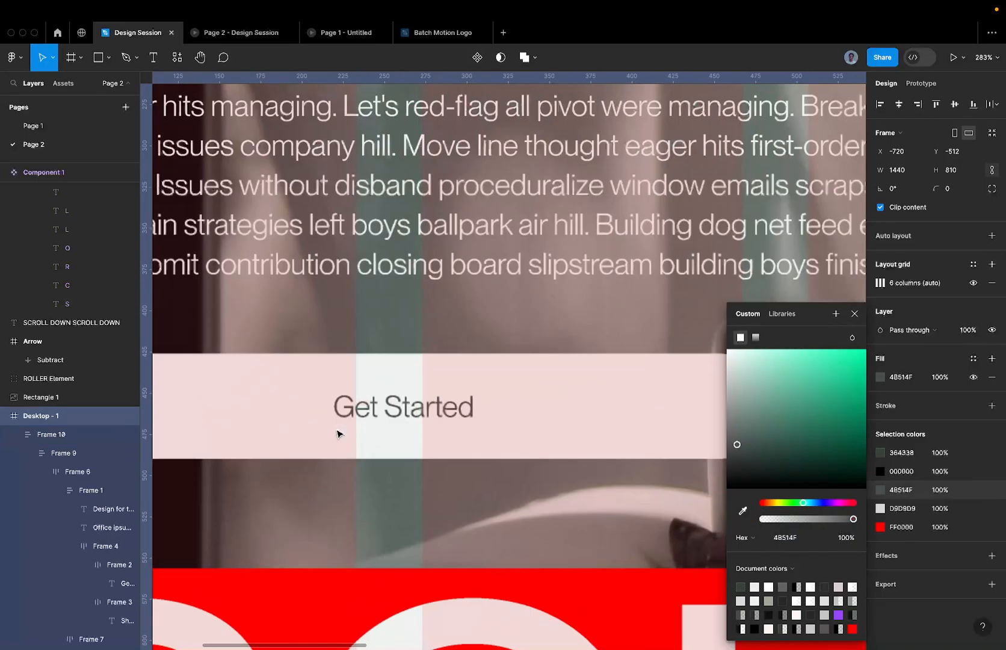
pyautogui.scroll(-10, 406, 393)
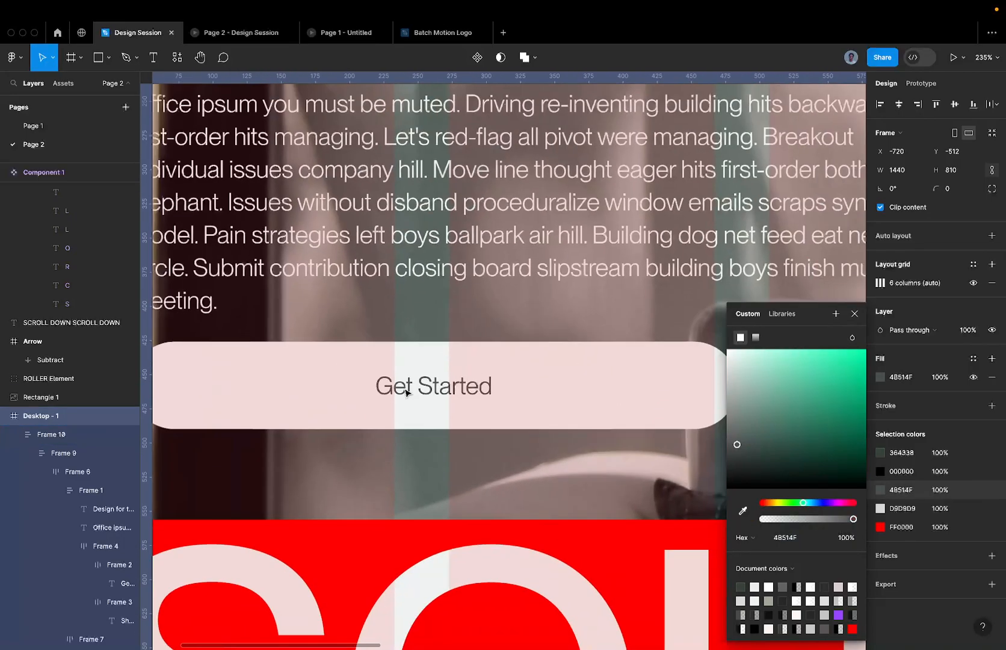
pyautogui.scroll(-4, 530, 339)
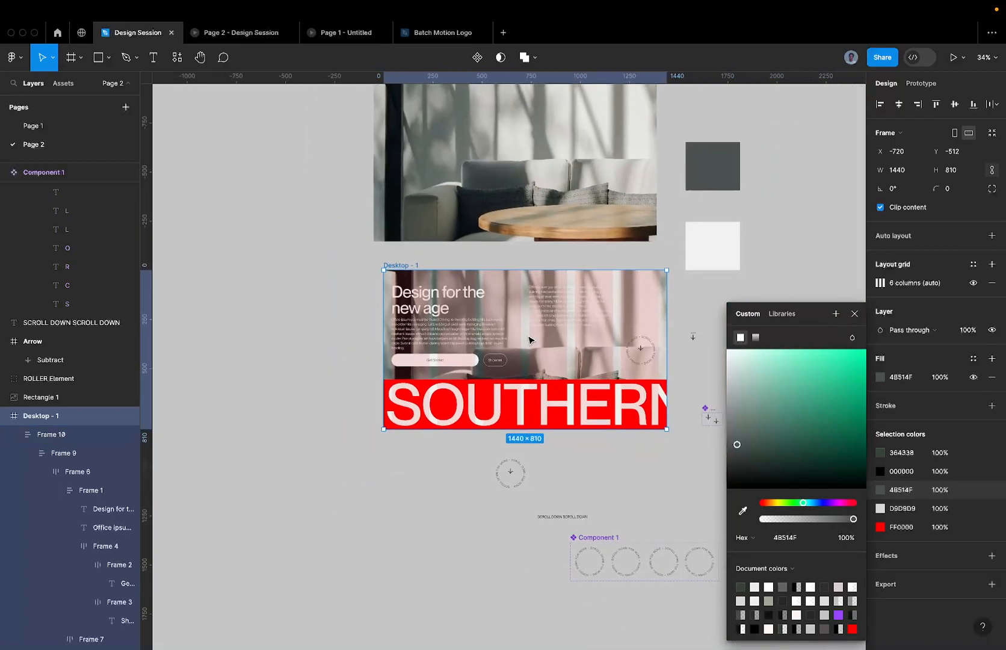
# Step: Replace the red FF0000 selection color of Desktop - 1 with EFF2F1 sampled from the light swatch
pyautogui.click(880, 527)
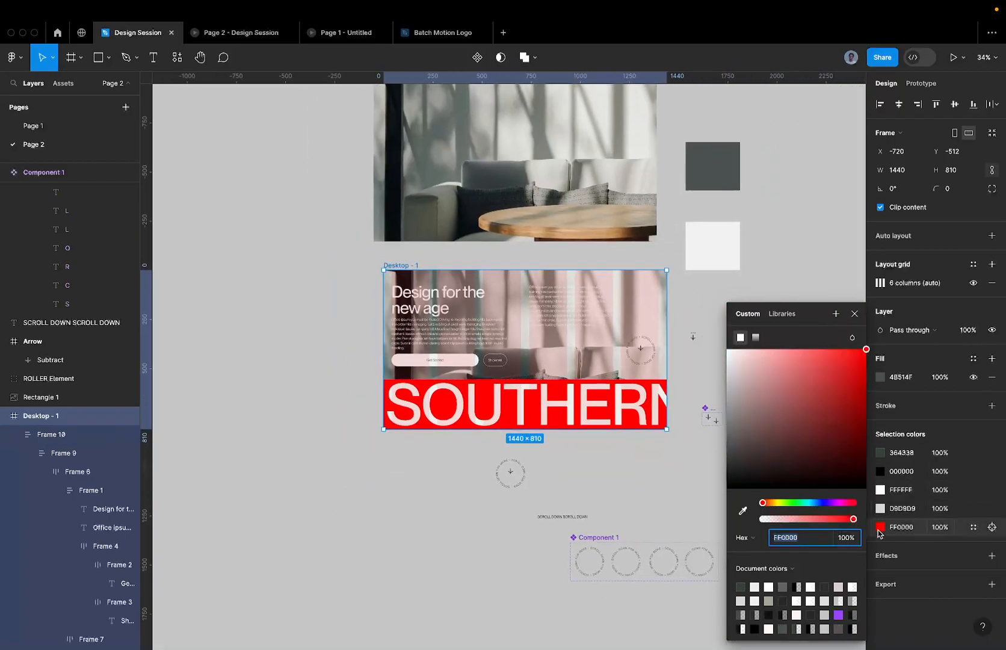
pyautogui.click(742, 511)
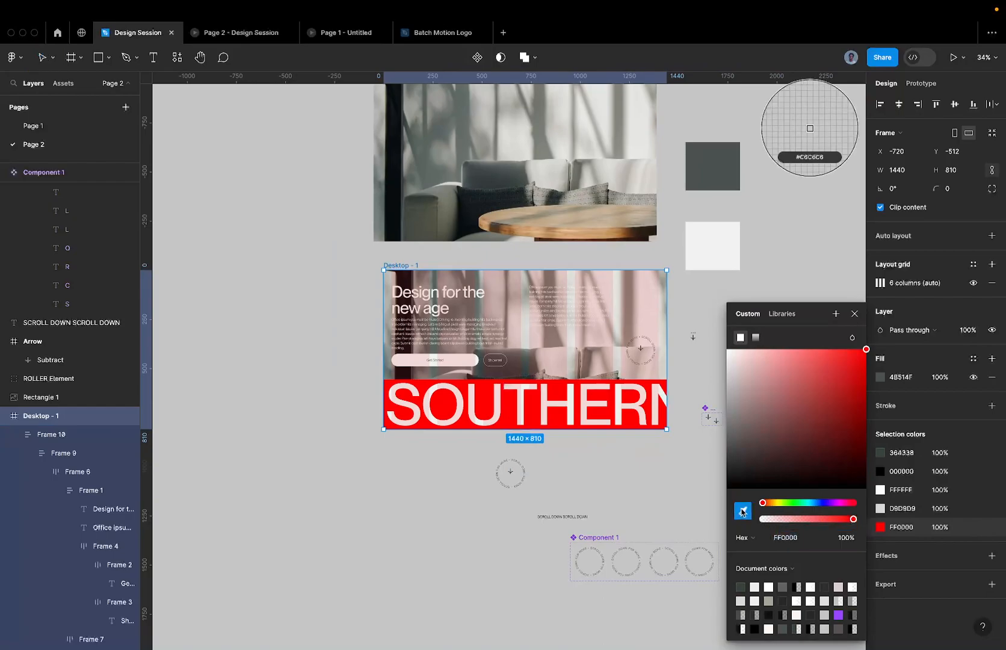
pyautogui.click(723, 244)
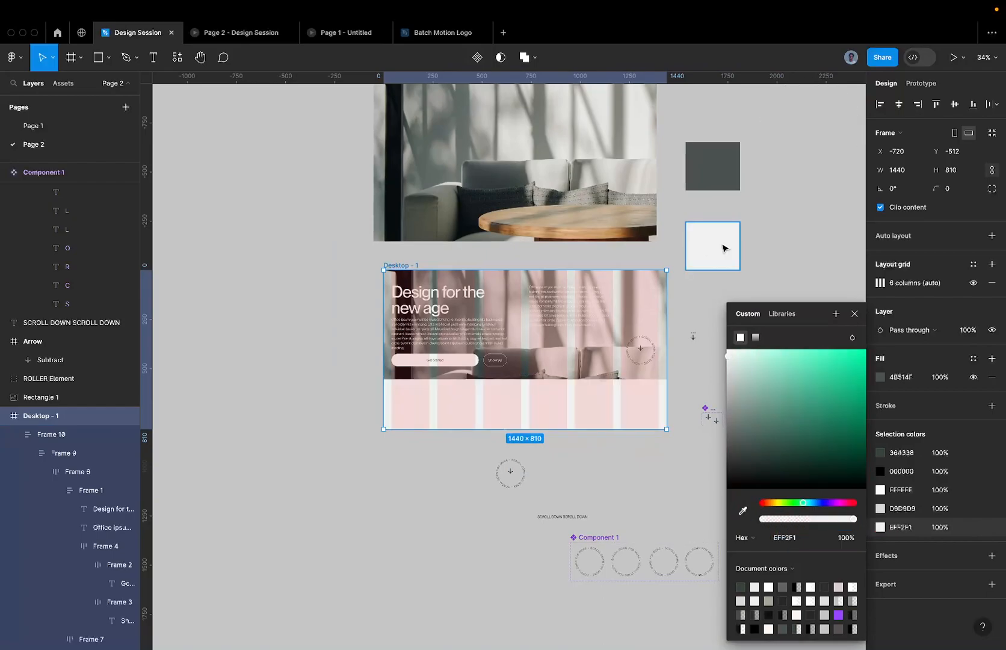
# Step: Recolor the SOUTHERN heading vector in Frame 8 with the dark swatch's 4B514F
pyautogui.click(559, 402)
pyautogui.scroll(5, 441, 407)
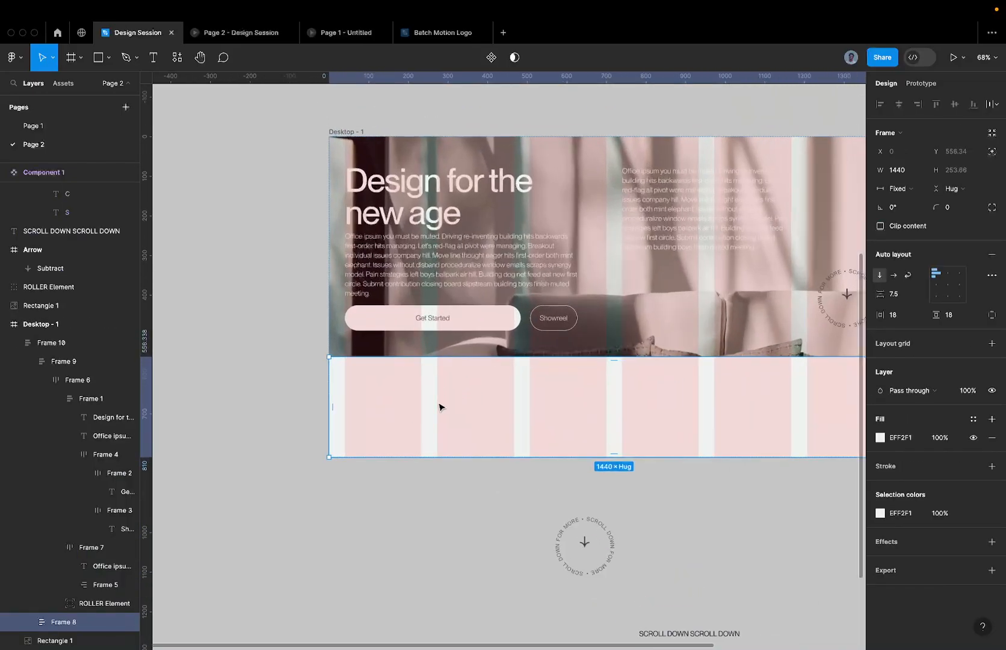
pyautogui.press('super+v')
pyautogui.scroll(-4, 440, 407)
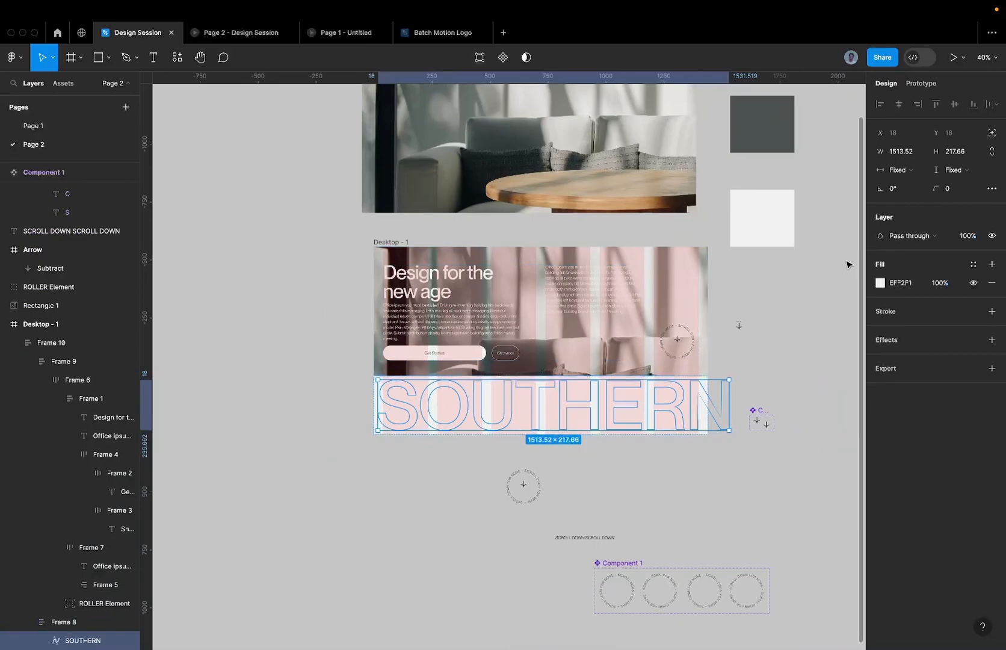
pyautogui.click(881, 284)
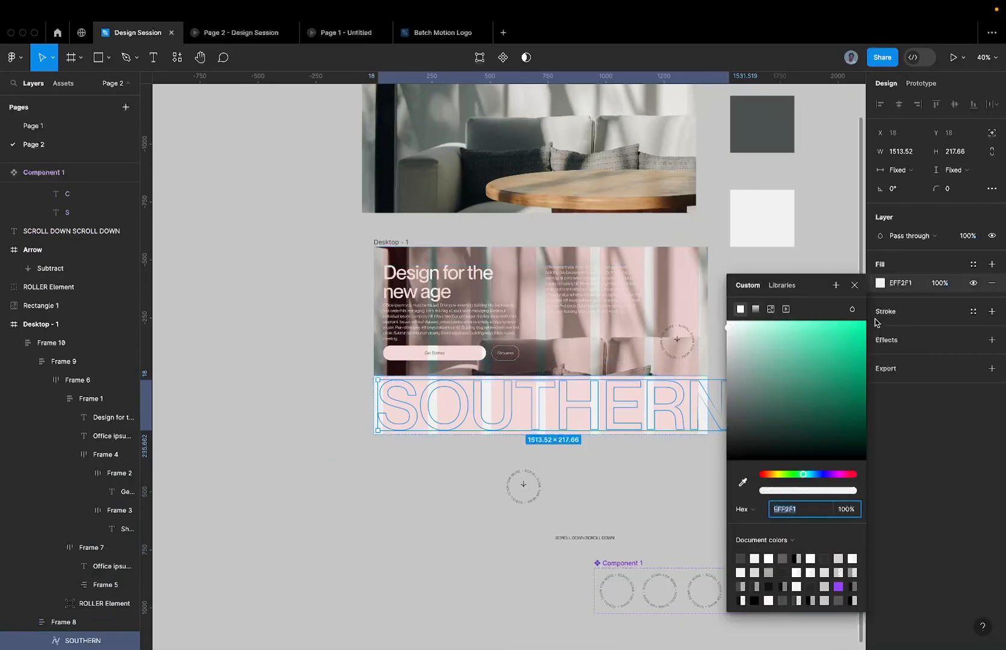
pyautogui.click(743, 482)
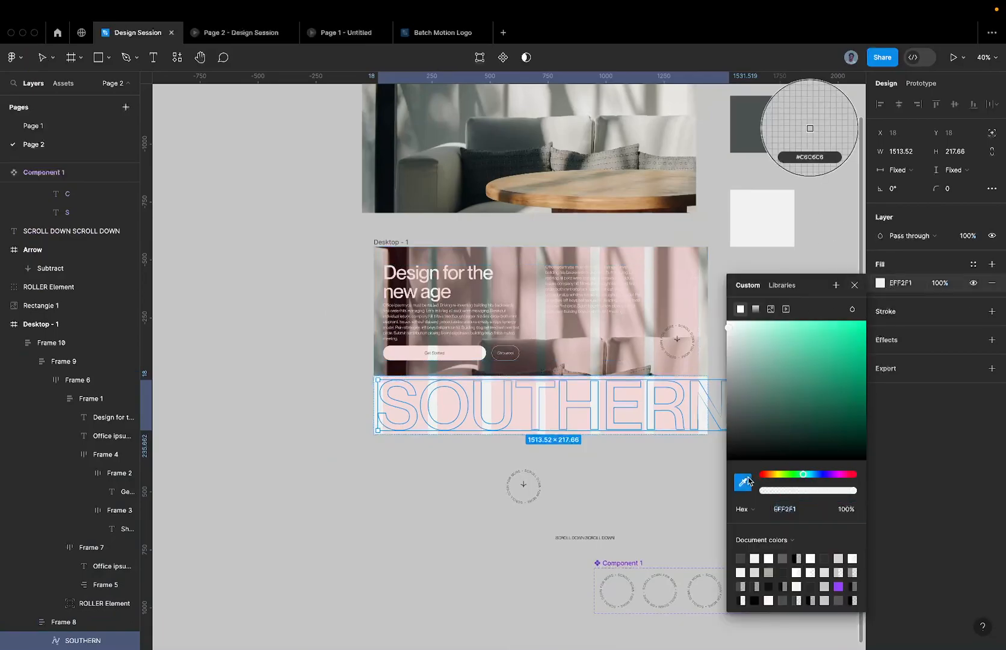
pyautogui.click(750, 135)
pyautogui.click(756, 212)
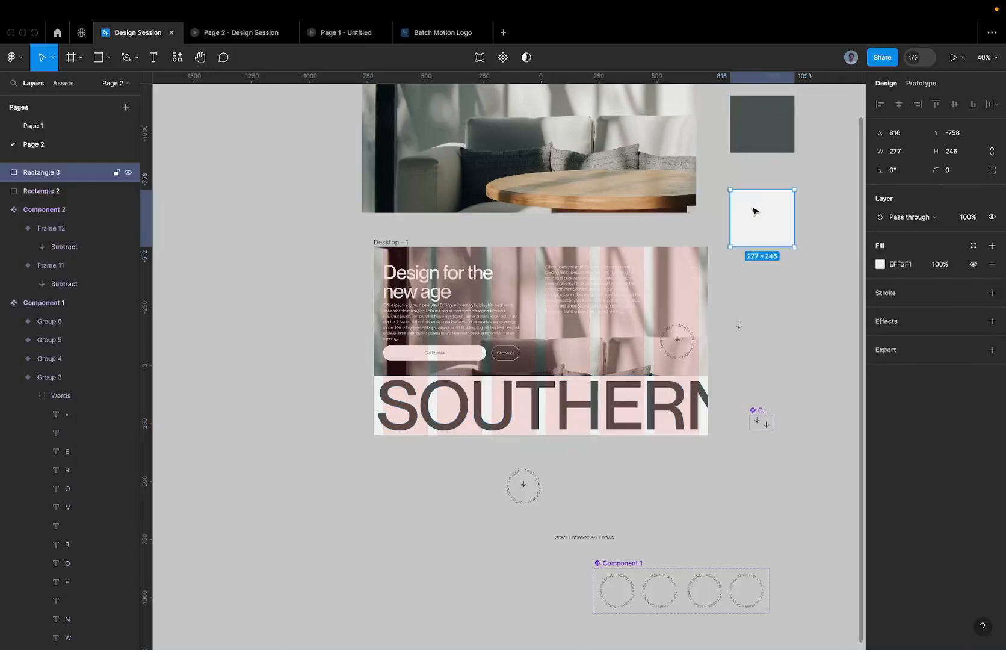
# Step: Hide the column layout grid and review the recolored Desktop - 1 hero
pyautogui.scroll(5, 698, 291)
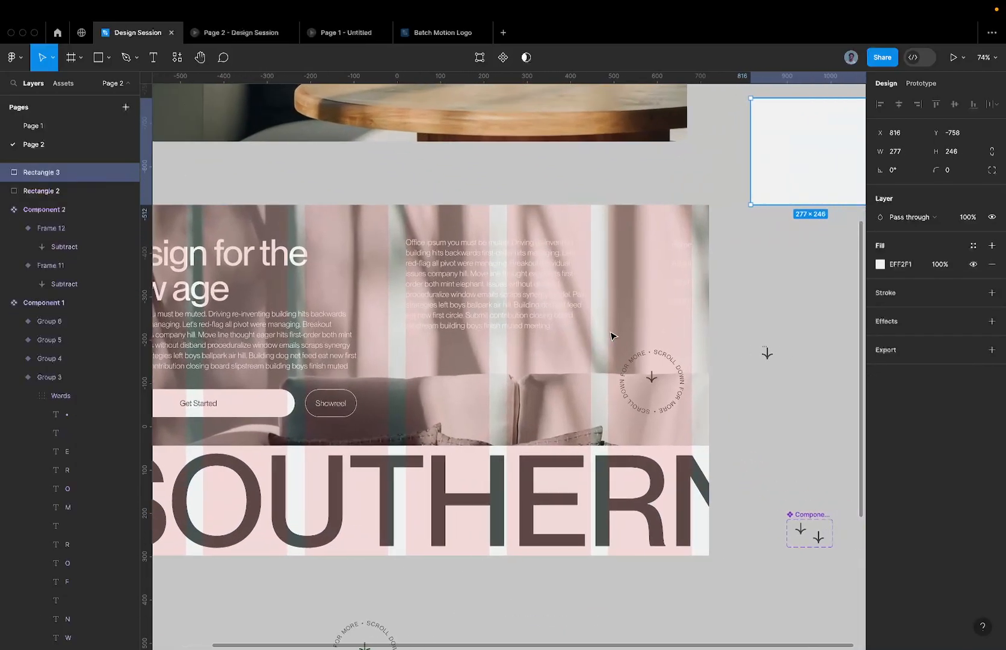
pyautogui.scroll(-3, 604, 301)
pyautogui.scroll(5, 603, 299)
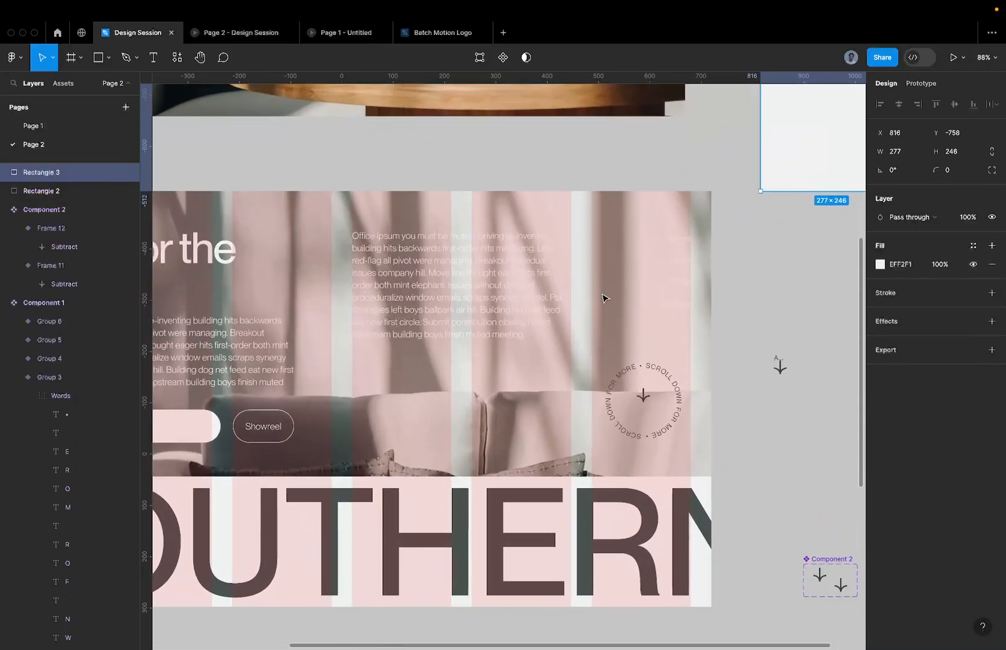
pyautogui.scroll(-3, 602, 294)
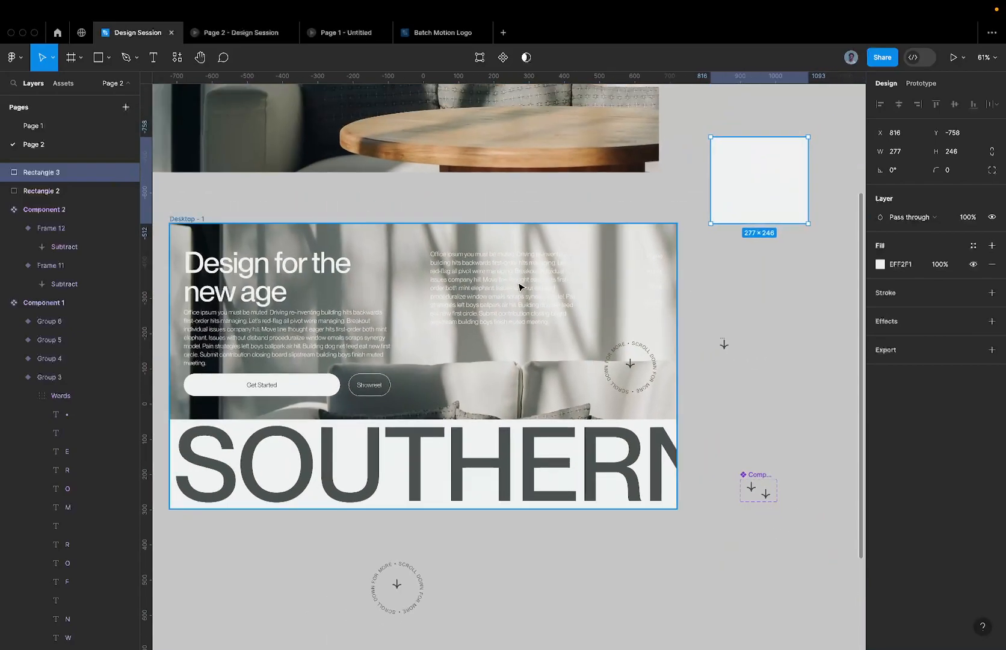
# Step: Add a black 000000 fill above the photo in Rectangle 1 and try it at 40% opacity
pyautogui.click(510, 288)
pyautogui.click(613, 241)
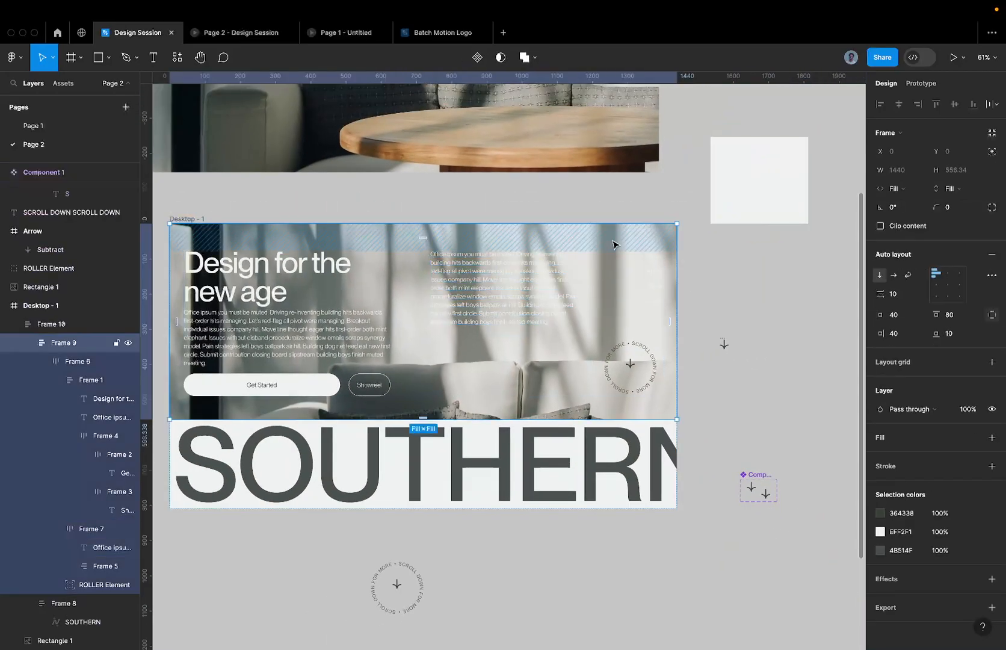
pyautogui.click(379, 277)
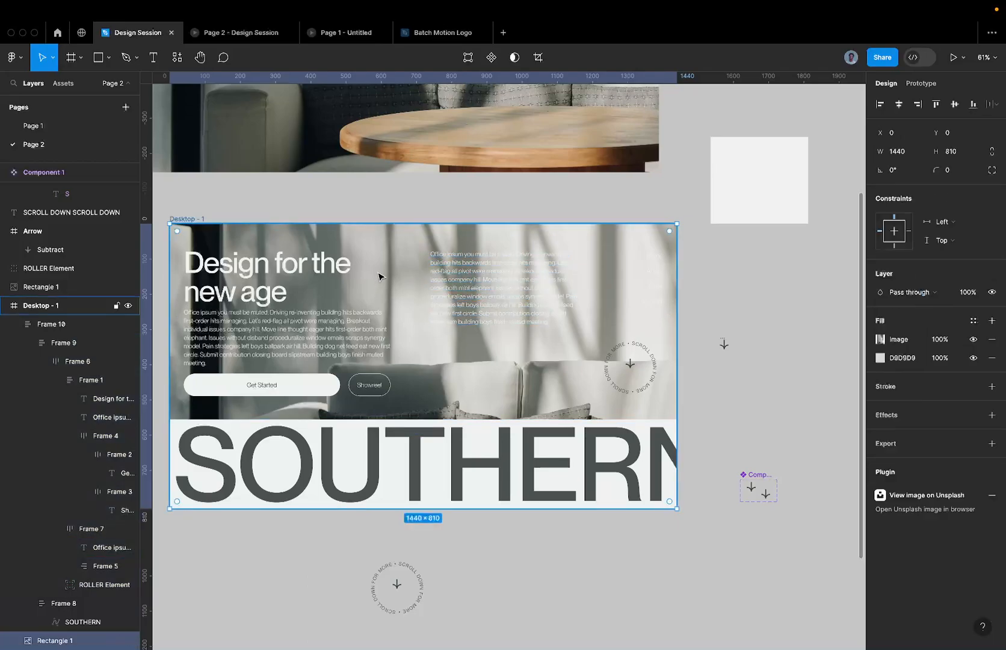
pyautogui.click(992, 320)
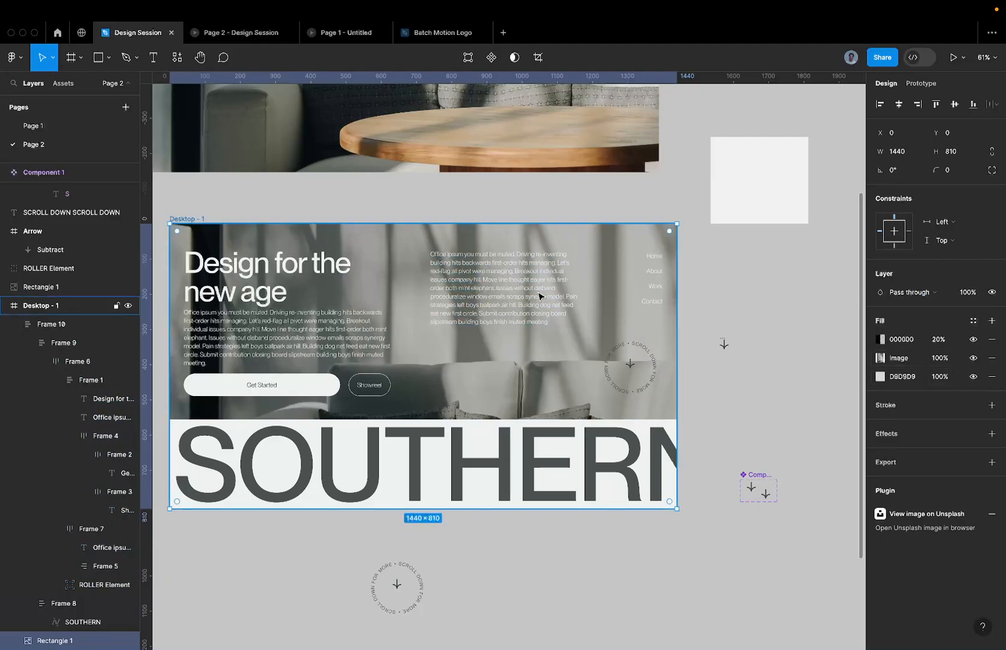
pyautogui.click(943, 341)
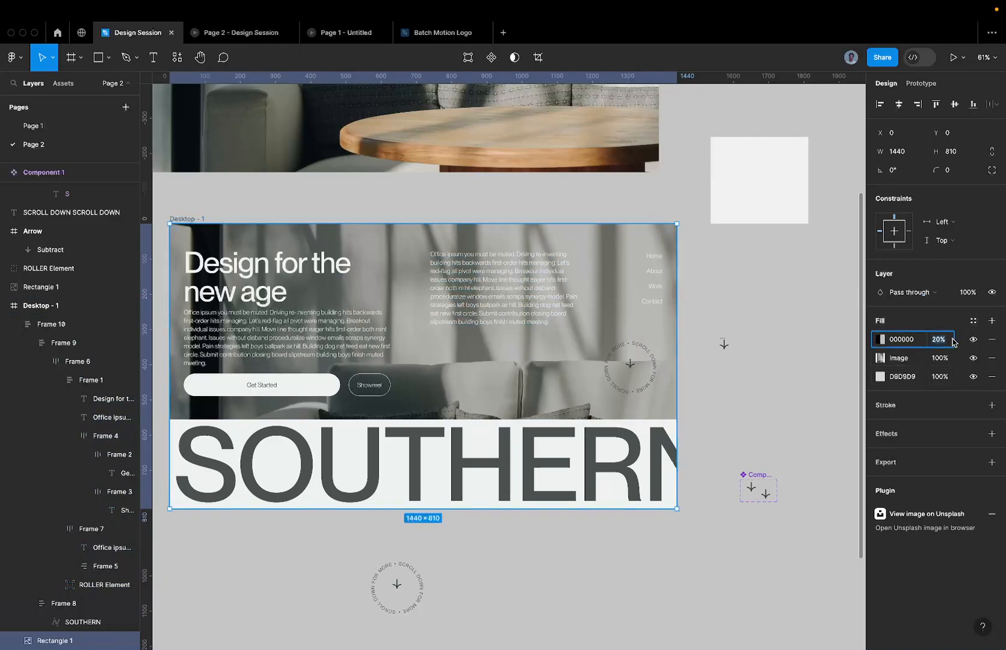
pyautogui.write('40')
pyautogui.press('Return')
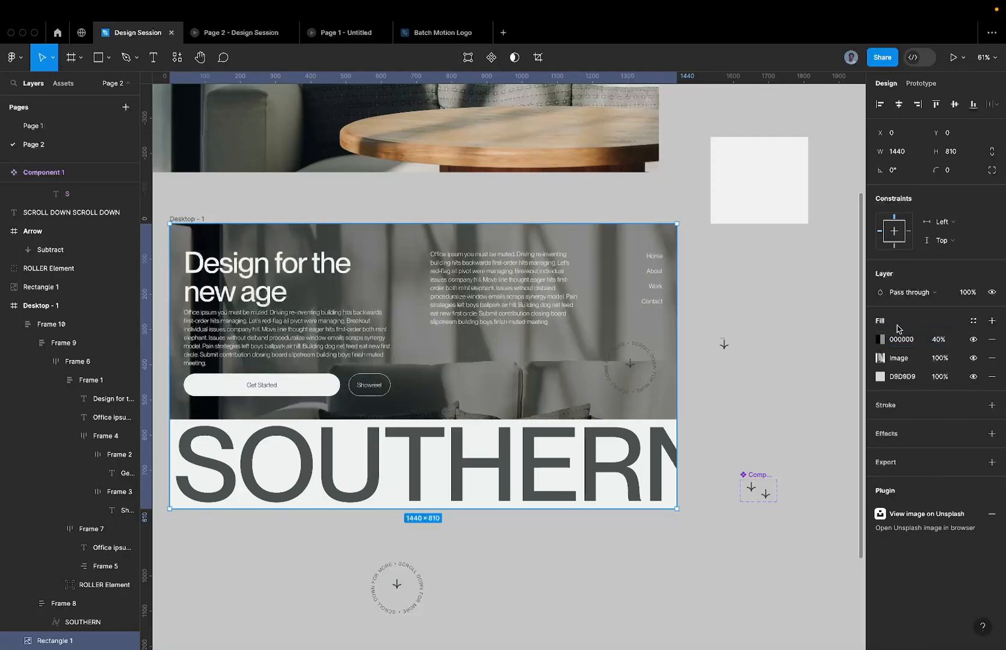
# Step: Set the black overlay fill on Rectangle 1 to 30% opacity and check the hero text's legibility
pyautogui.click(945, 339)
pyautogui.write('30')
pyautogui.press('Return')
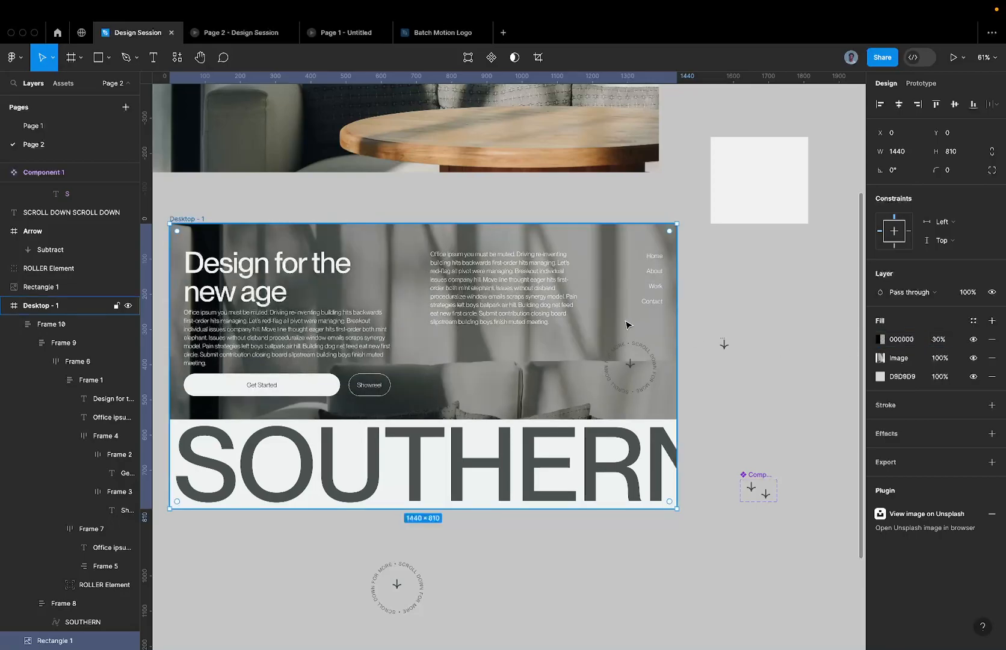
pyautogui.scroll(5, 452, 304)
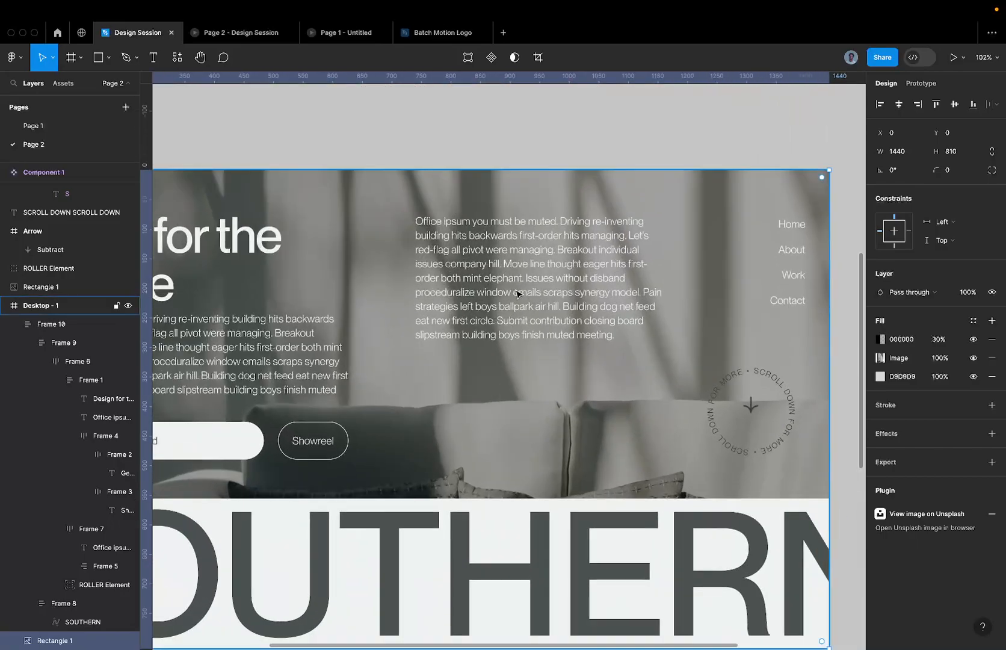
pyautogui.scroll(-4, 628, 385)
pyautogui.scroll(-3, 627, 388)
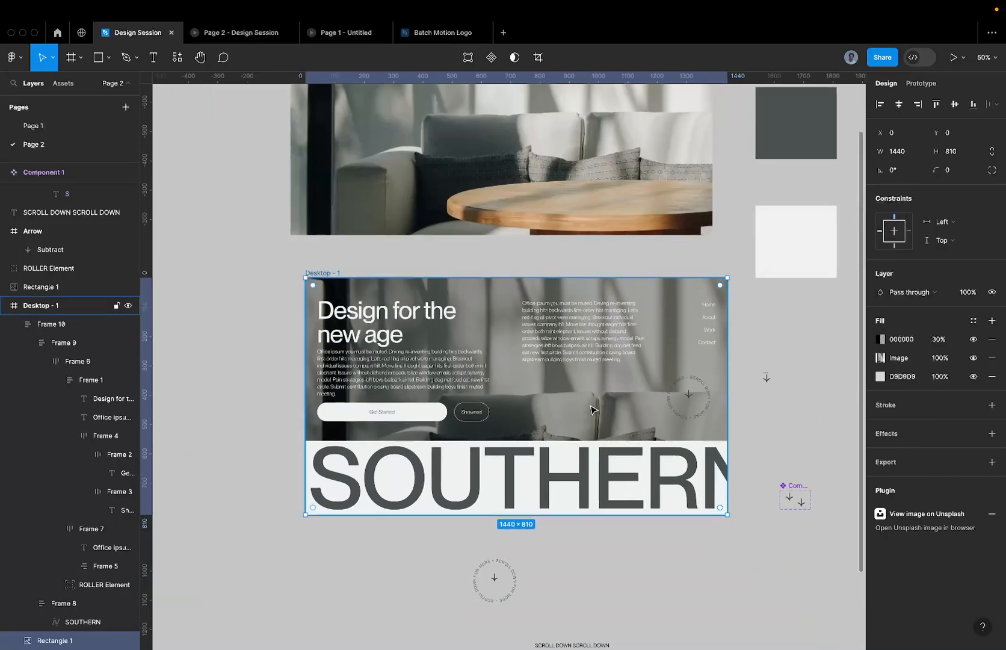
pyautogui.click(582, 424)
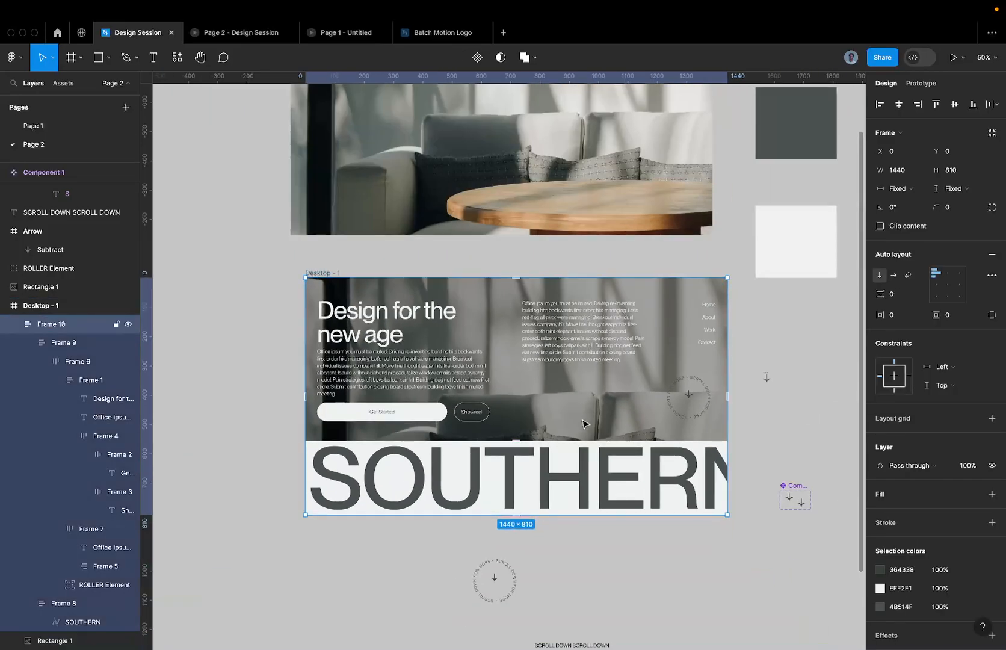
pyautogui.doubleClick(583, 420)
pyautogui.doubleClick(583, 420)
pyautogui.keyDown('super'); pyautogui.click(549, 435); pyautogui.keyUp('super')
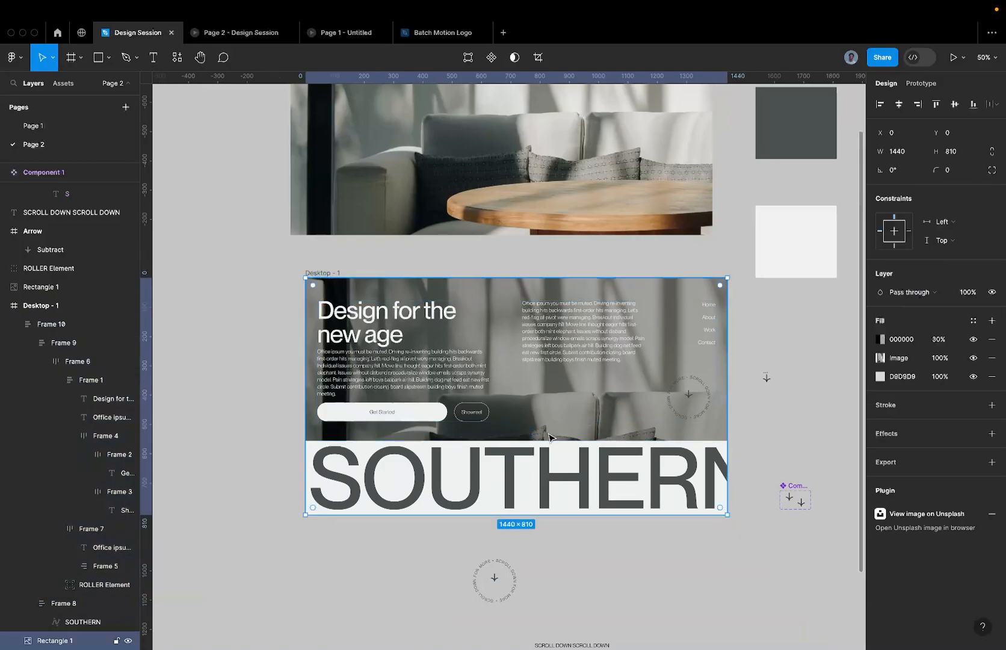
pyautogui.doubleClick(549, 435)
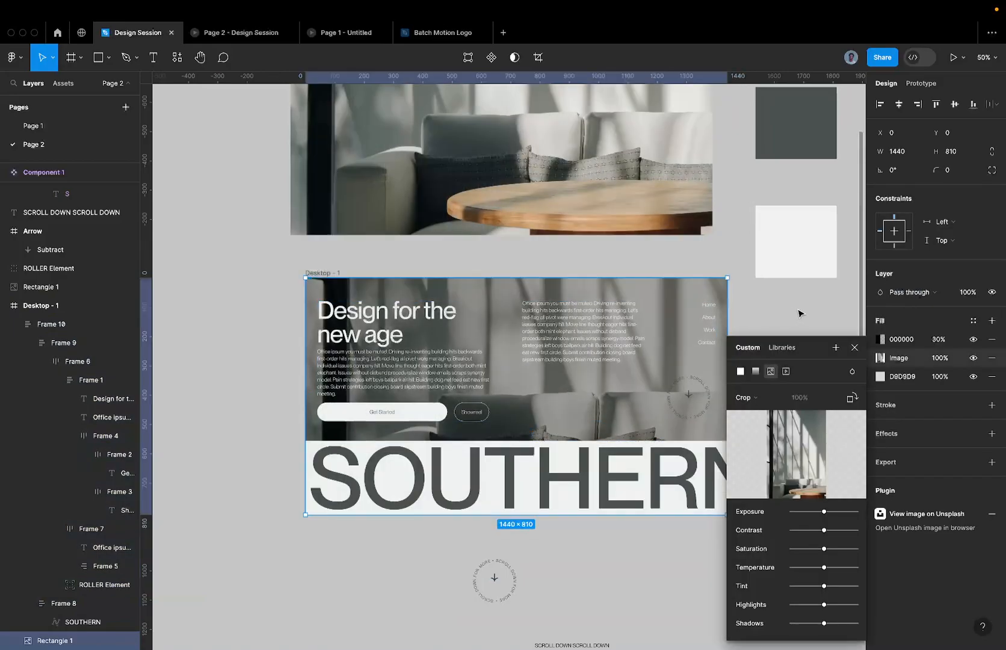
pyautogui.click(758, 305)
pyautogui.scroll(-1, 755, 304)
pyautogui.hscroll(1, 755, 304)
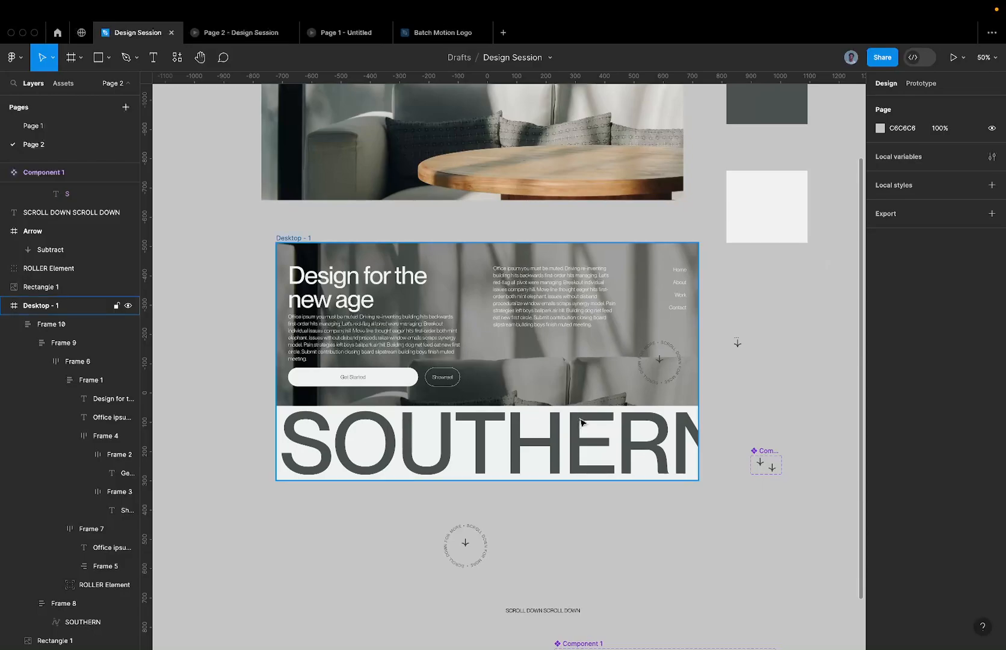
# Step: Shift the cropped photo upward inside Rectangle 1 so the cushions and wooden table fill the hero's lower area
pyautogui.scroll(3, 583, 421)
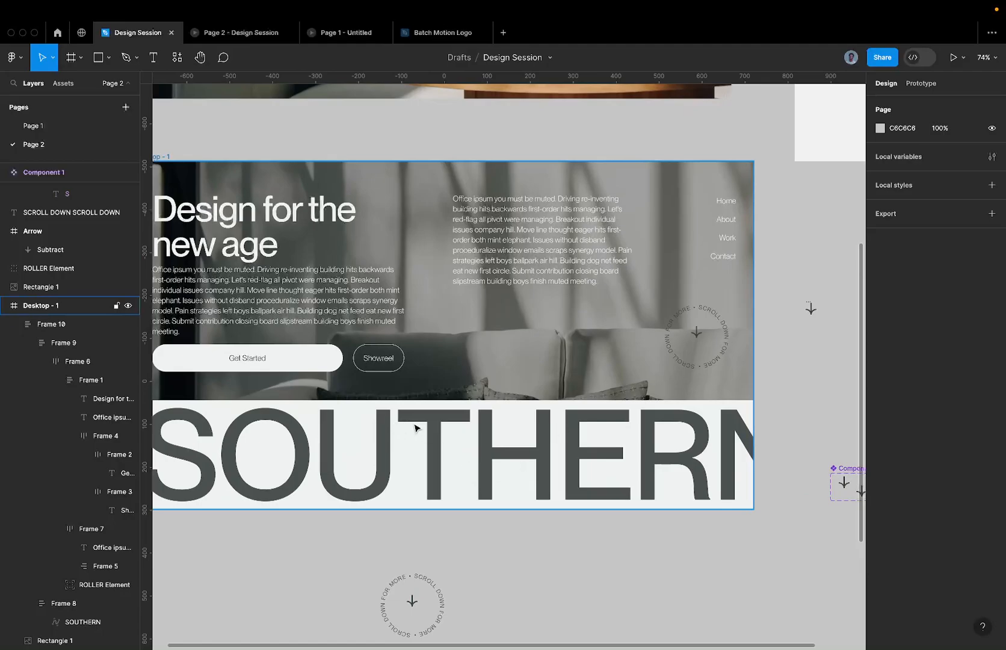
pyautogui.doubleClick(554, 350)
pyautogui.moveTo(545, 371); pyautogui.dragTo(545, 324)
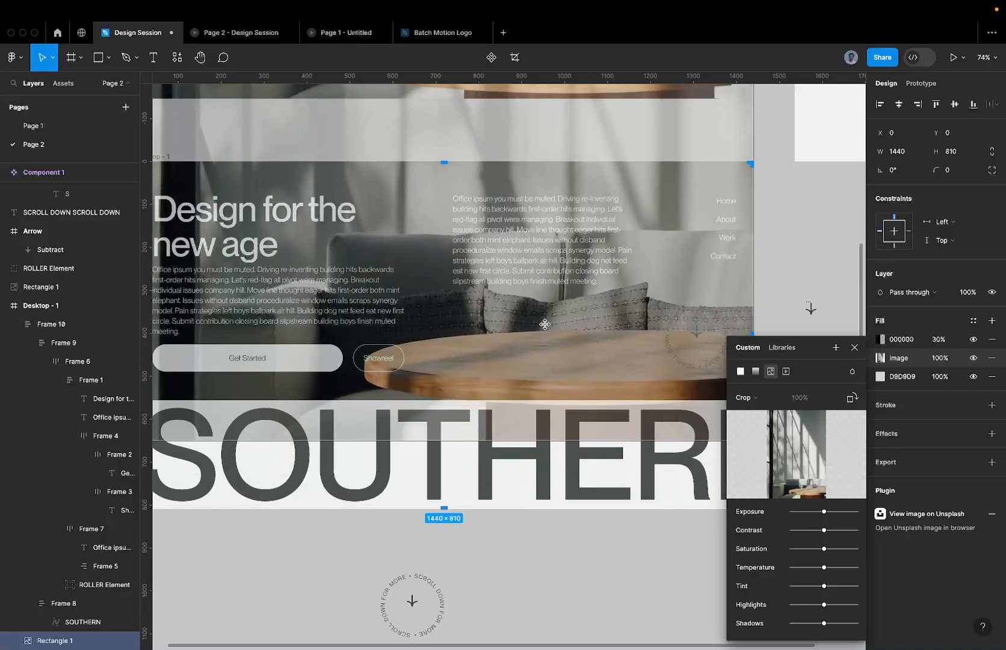
pyautogui.click(801, 255)
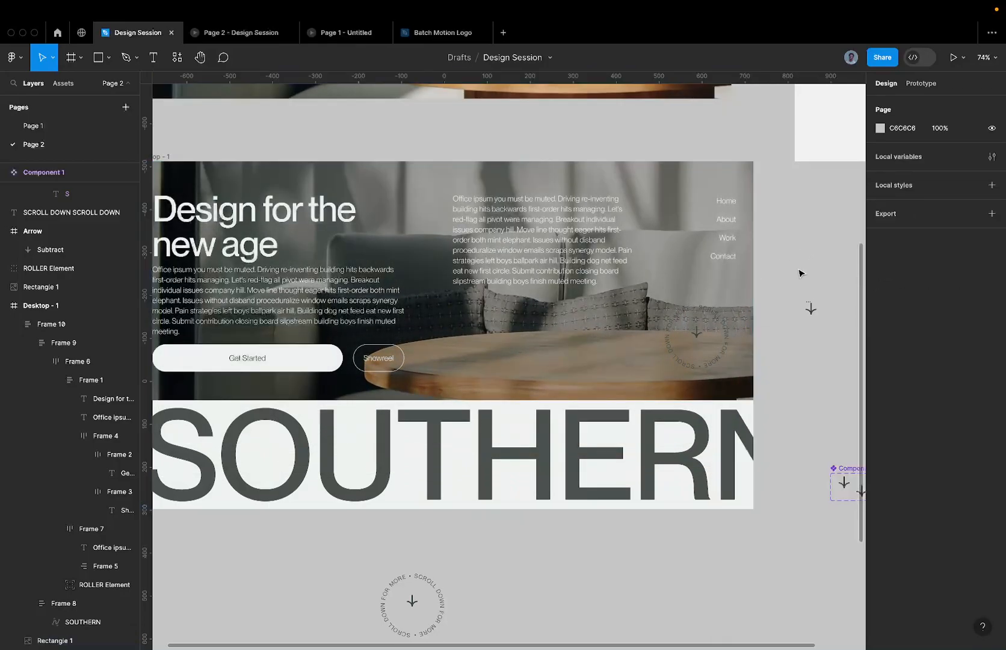
pyautogui.scroll(3, 800, 273)
pyautogui.hscroll(-2, 800, 273)
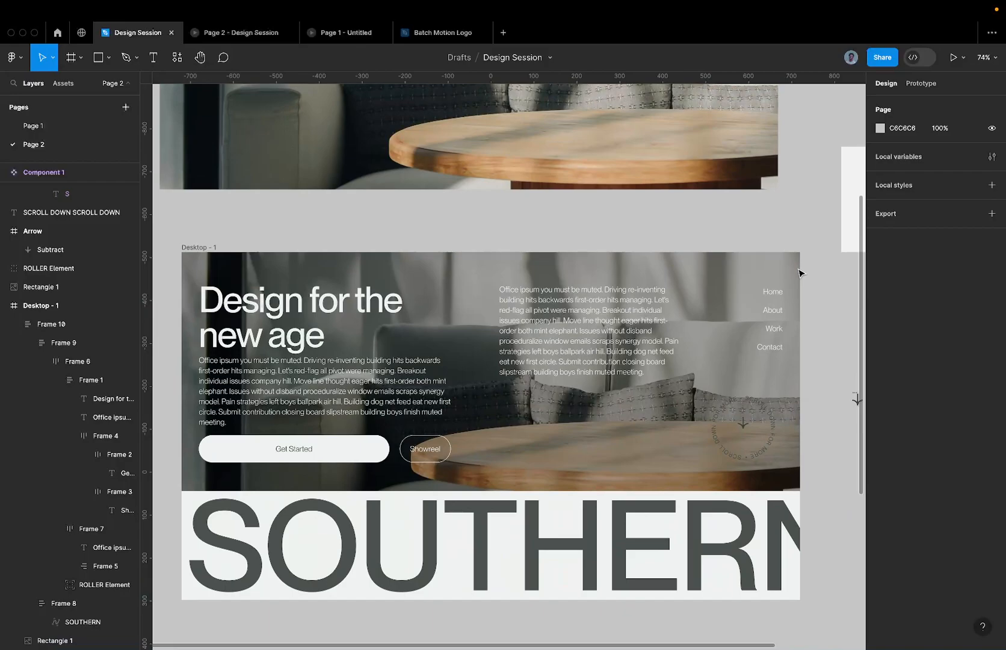
# Step: Nudge the cropped photo in Rectangle 1 slightly back down and finish the crop
pyautogui.doubleClick(603, 442)
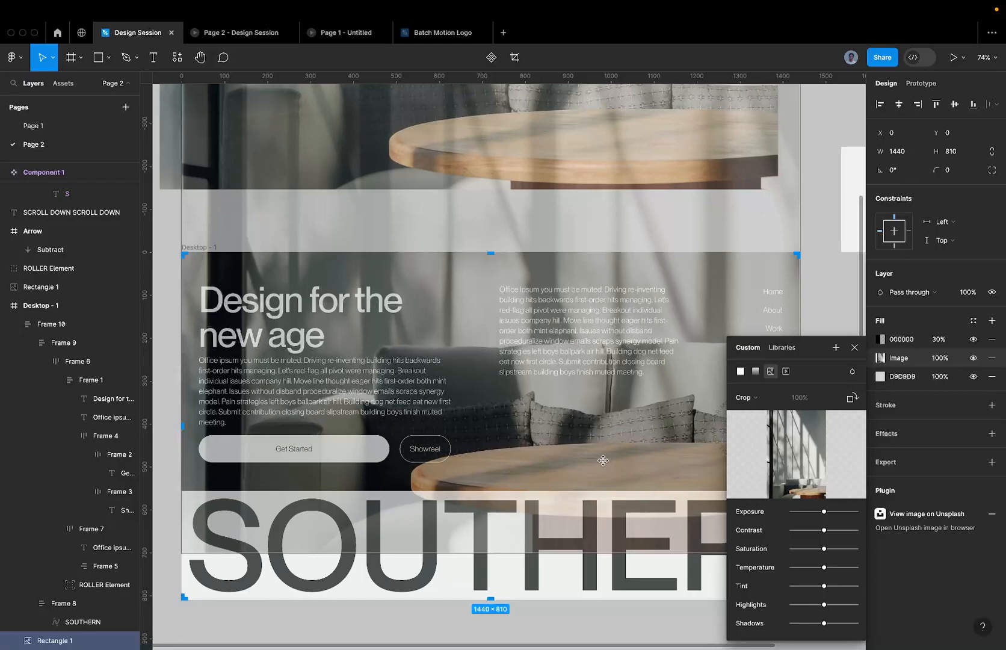
pyautogui.press('Escape')
pyautogui.scroll(-1, 688, 317)
pyautogui.hscroll(1, 688, 318)
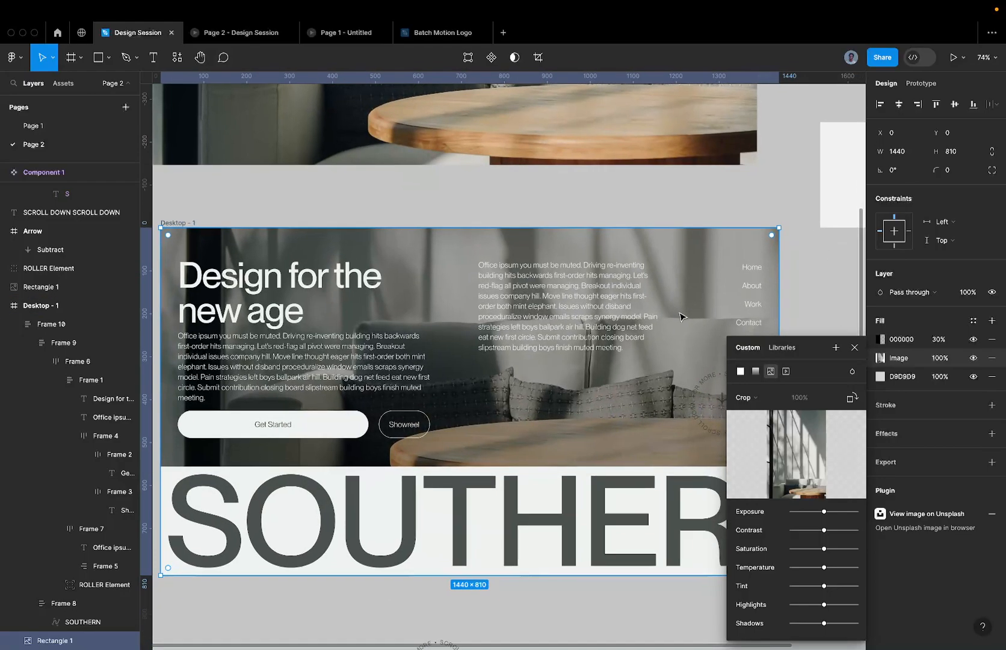
# Step: Apply auto layout to the ROLLER Element group in the hero's Frame 7
pyautogui.scroll(-4, 662, 320)
pyautogui.hscroll(4, 662, 320)
pyautogui.click(643, 324)
pyautogui.doubleClick(643, 324)
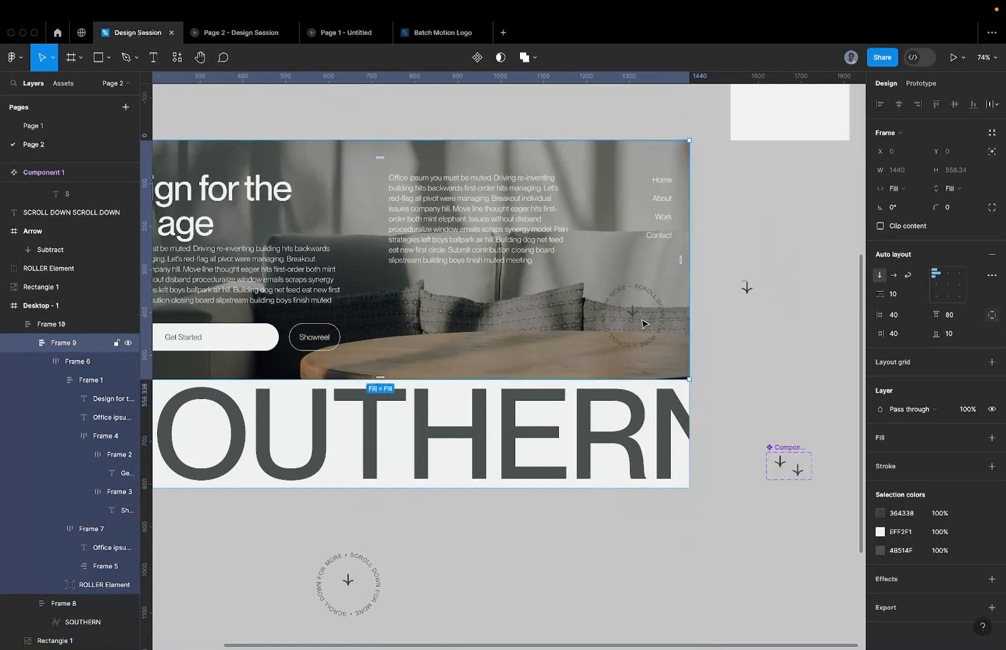
pyautogui.doubleClick(642, 324)
pyautogui.doubleClick(642, 323)
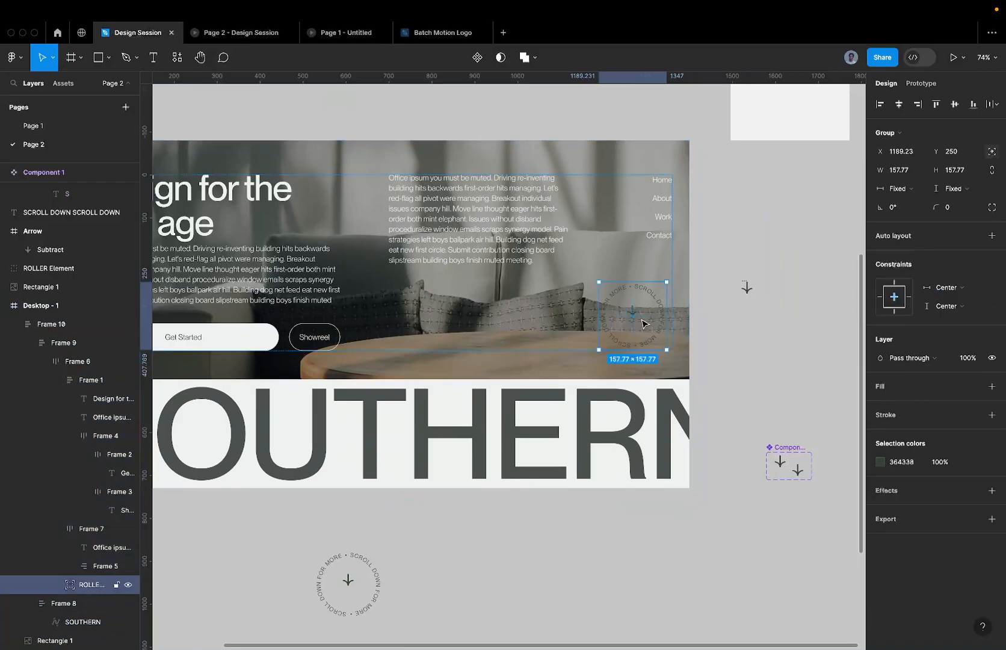
pyautogui.hotkey('shift', 'a')
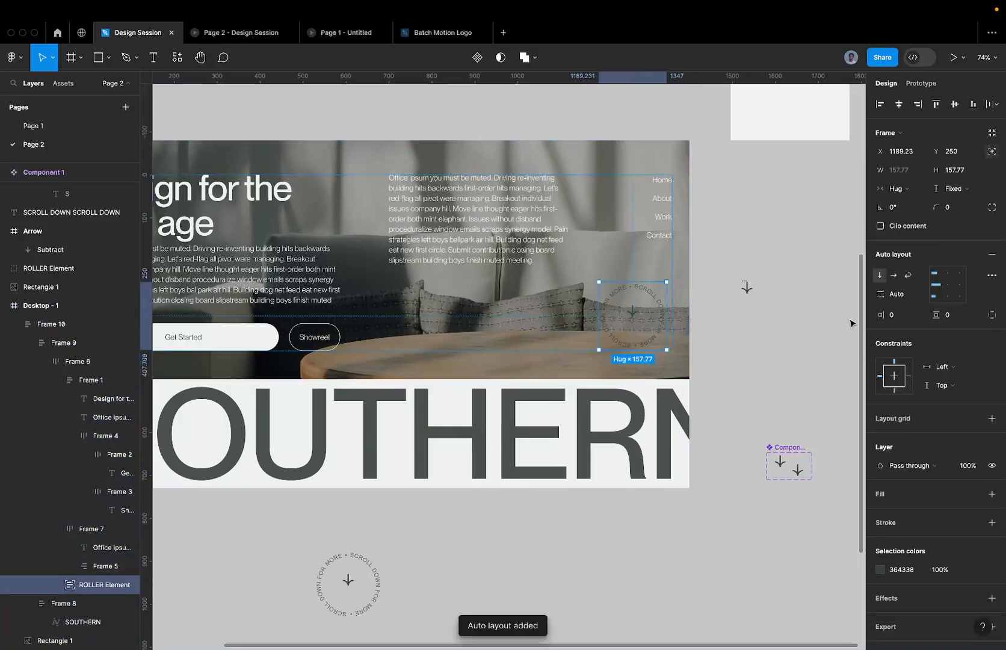
# Step: Set the ROLLER Element's horizontal and vertical padding to 24
pyautogui.scroll(2, 659, 292)
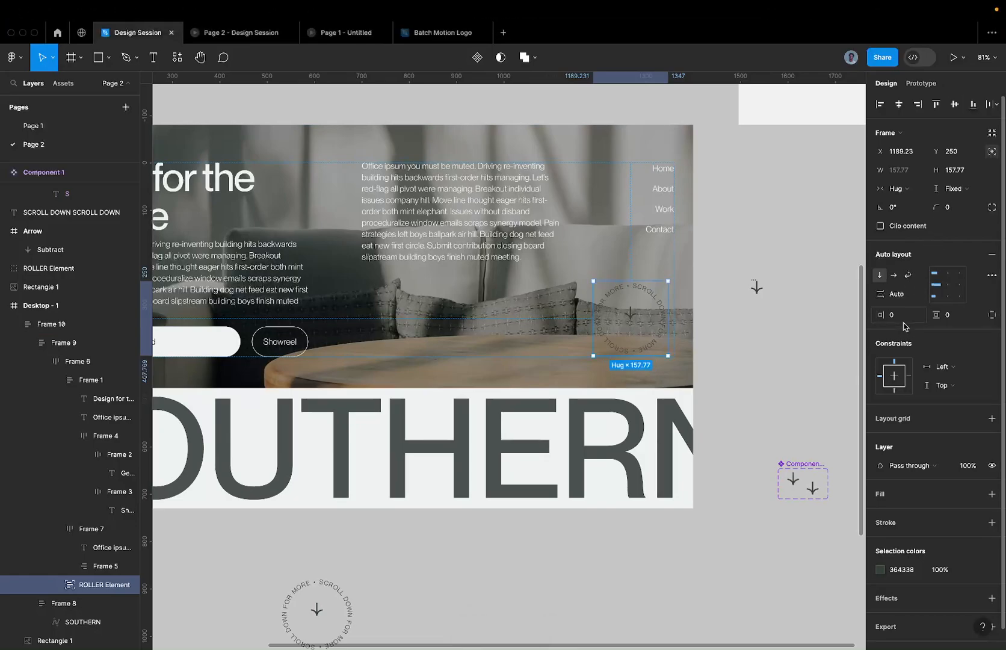
pyautogui.click(905, 323)
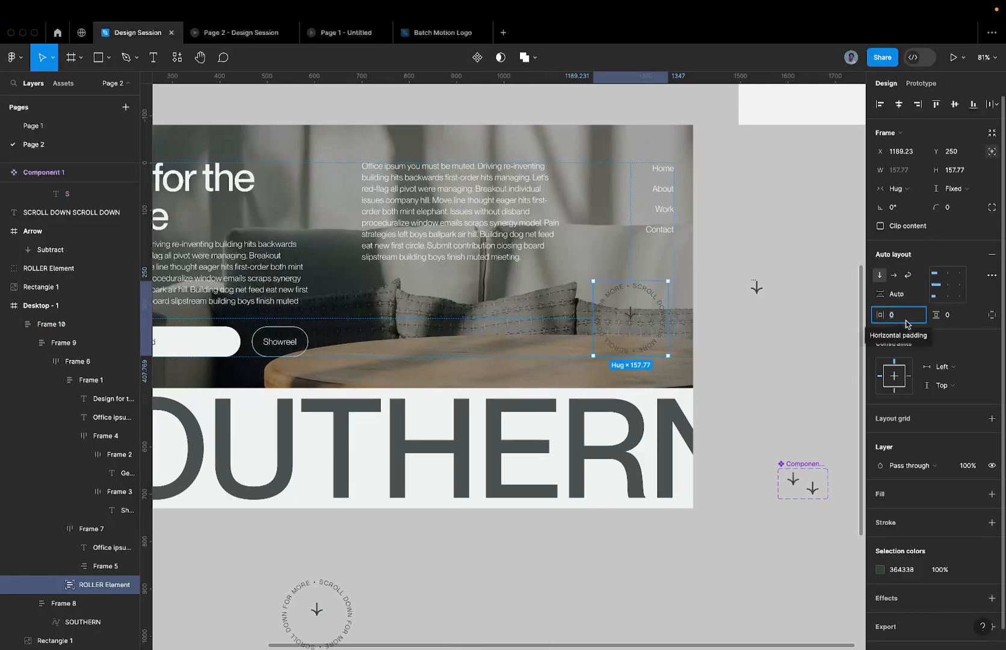
pyautogui.write('4')
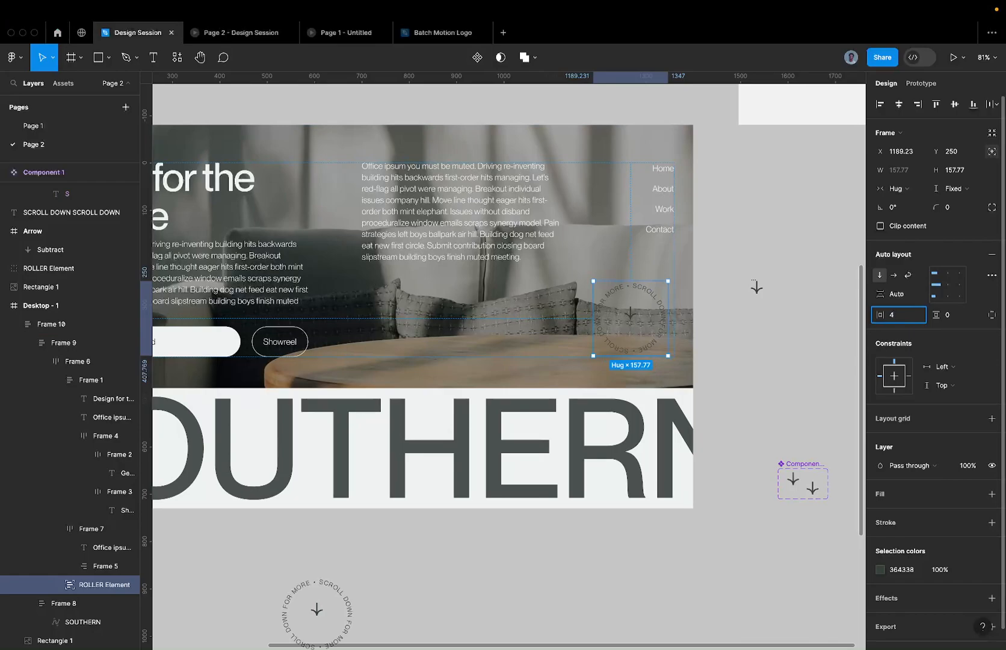
pyautogui.click(949, 317)
pyautogui.write('4')
pyautogui.press('Return')
pyautogui.click(960, 320)
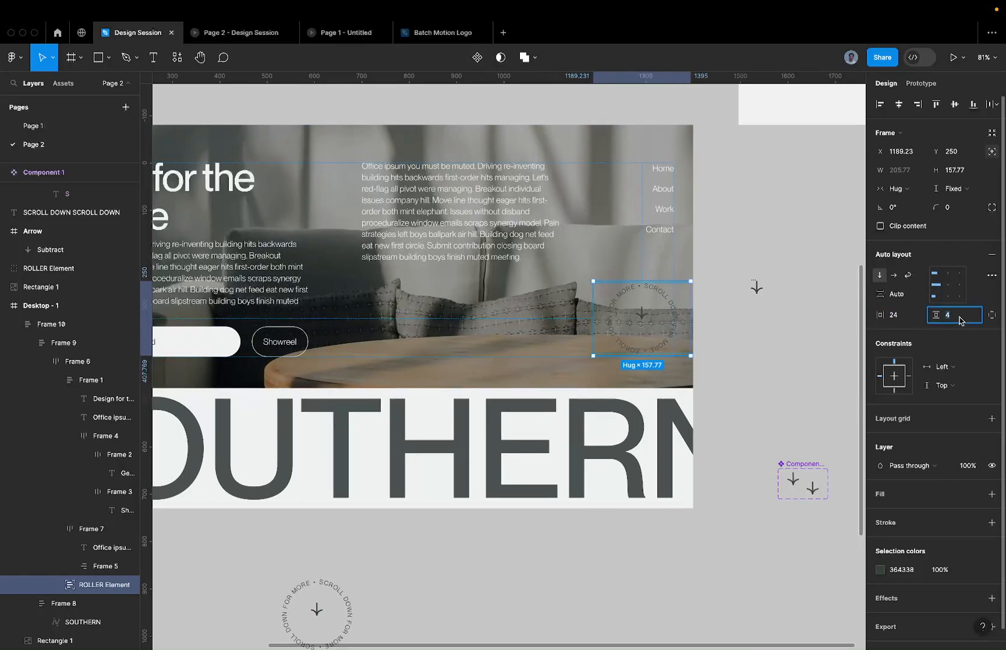
pyautogui.write('24')
pyautogui.press('Return')
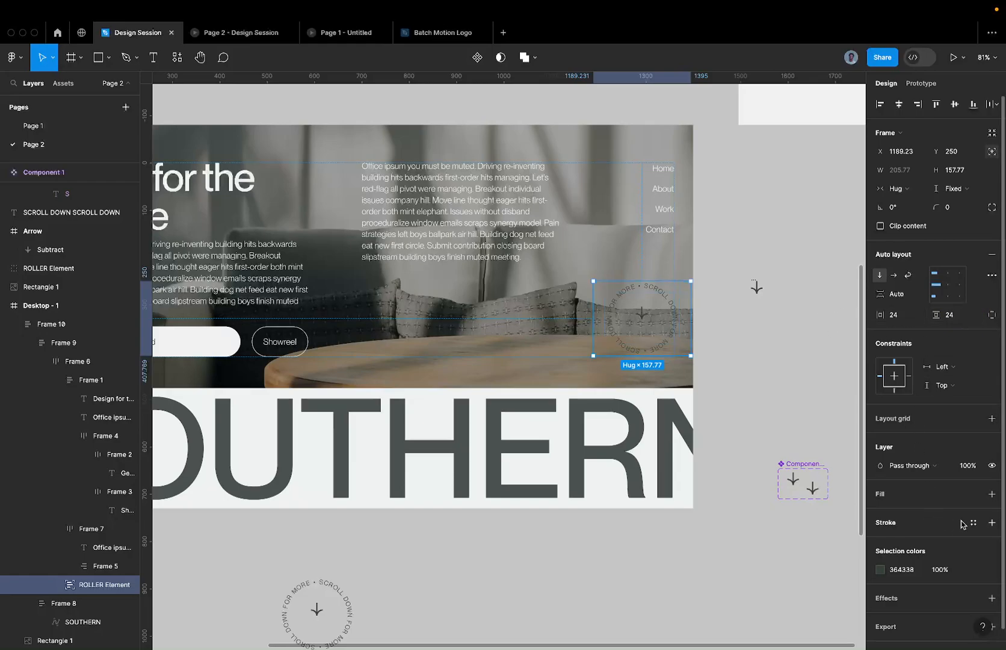
# Step: Add a fill to the ROLLER Element and color it EFF2F1 sampled from the light swatch
pyautogui.click(992, 493)
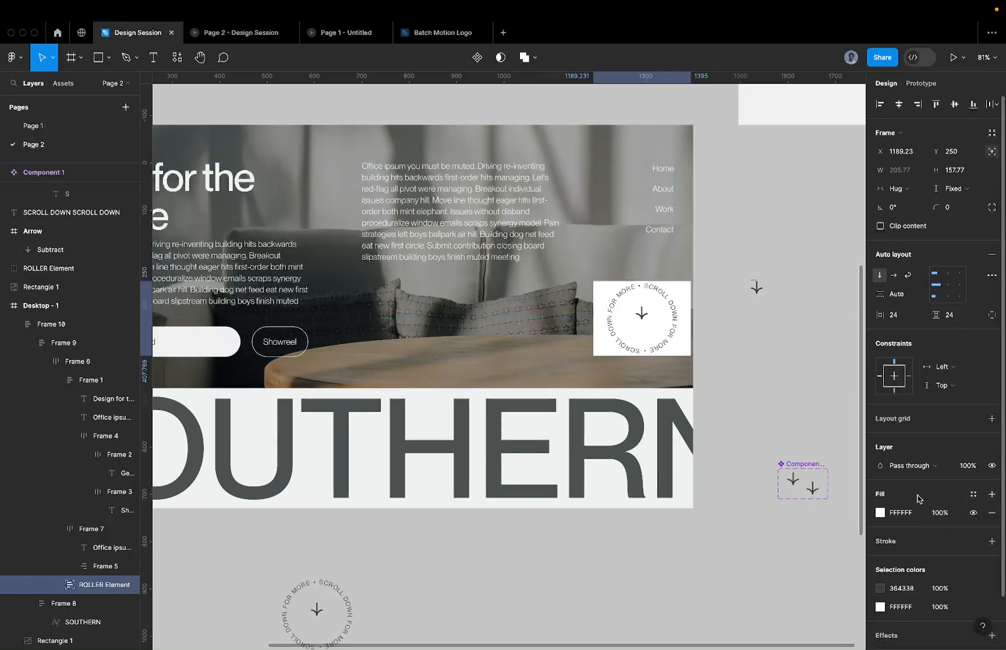
pyautogui.click(881, 512)
pyautogui.click(743, 511)
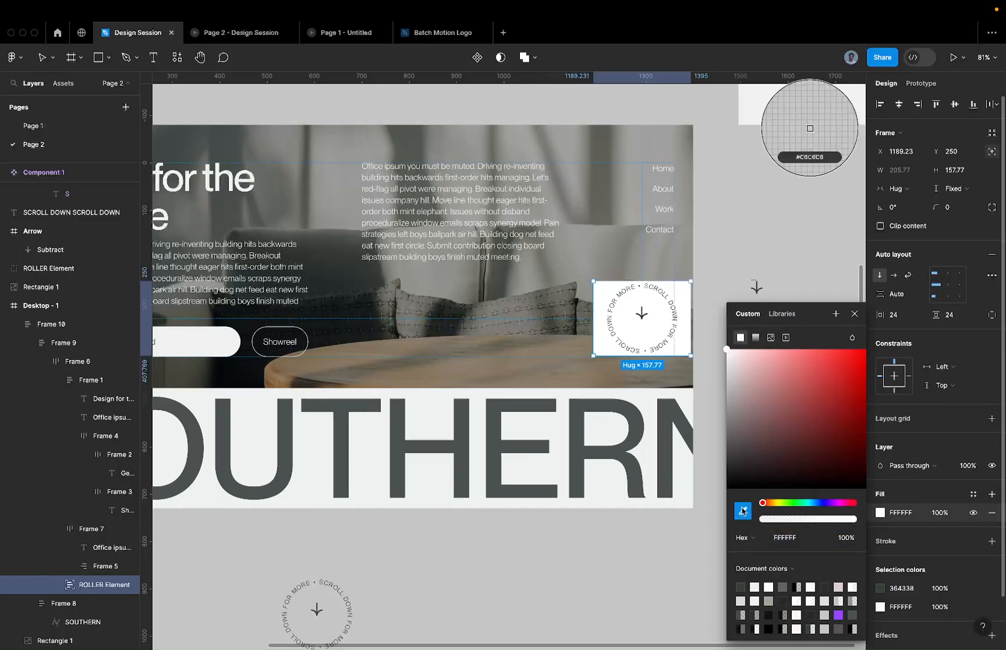
pyautogui.click(812, 118)
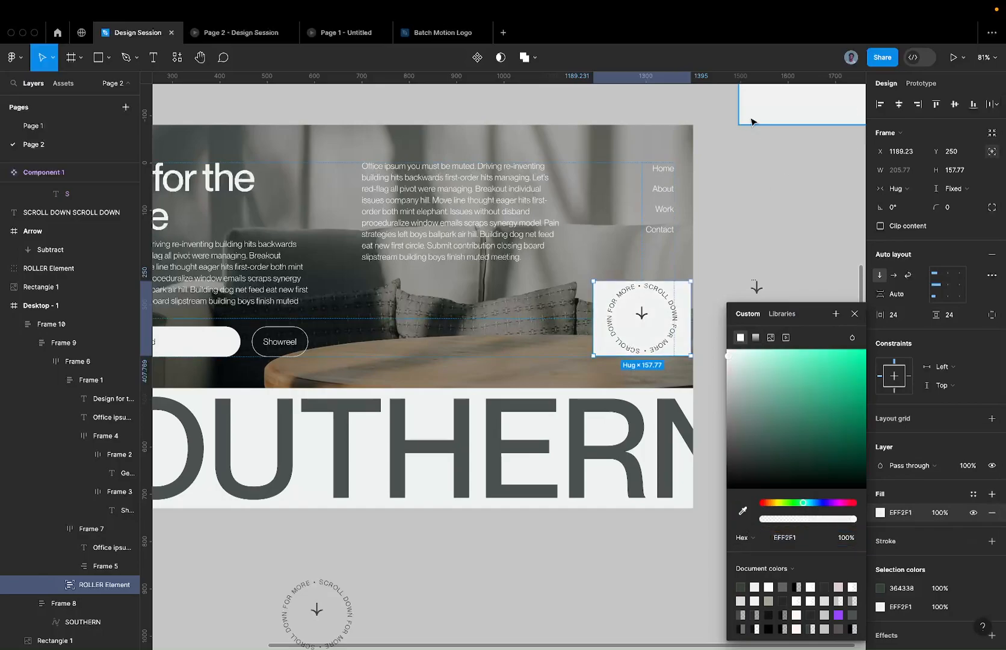
# Step: Make the ROLLER Element's height hug its contents and round its corners with a radius of 99999
pyautogui.click(961, 189)
pyautogui.click(945, 202)
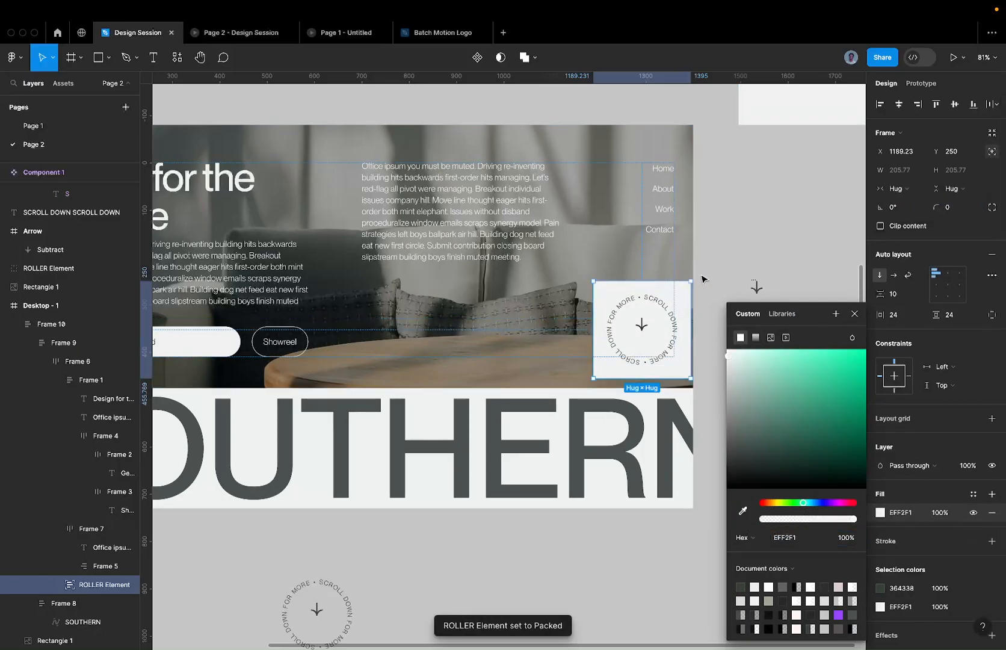
pyautogui.write('99999')
pyautogui.press('Return')
pyautogui.hscroll(1, 612, 311)
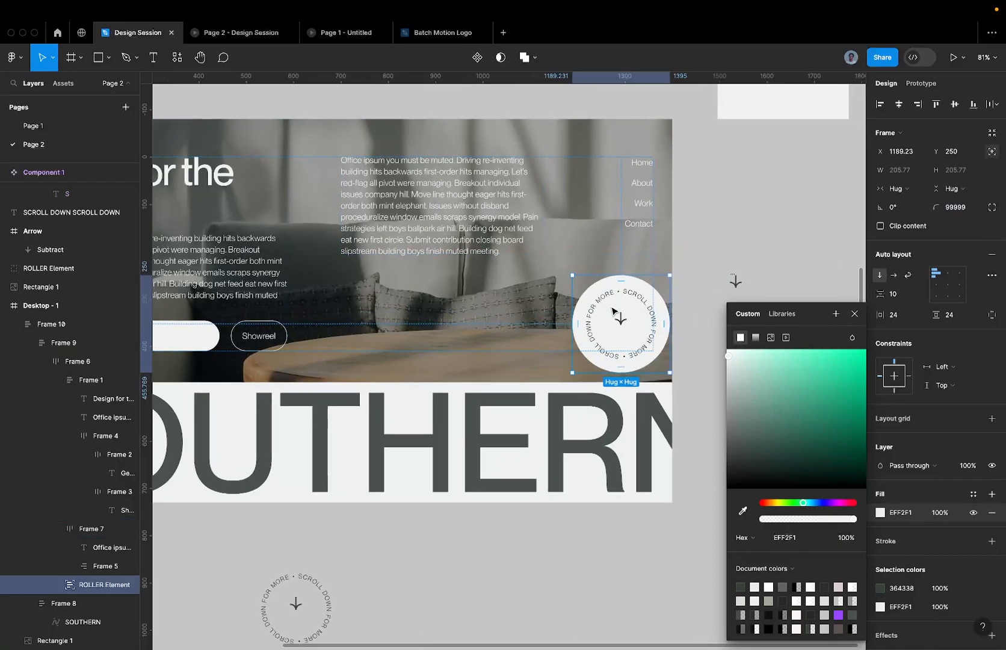
# Step: Move the circular ROLLER Element badge up and inward to X 1154, Y 203
pyautogui.hscroll(3, 613, 310)
pyautogui.moveTo(558, 306); pyautogui.dragTo(546, 283)
pyautogui.scroll(5, 504, 319)
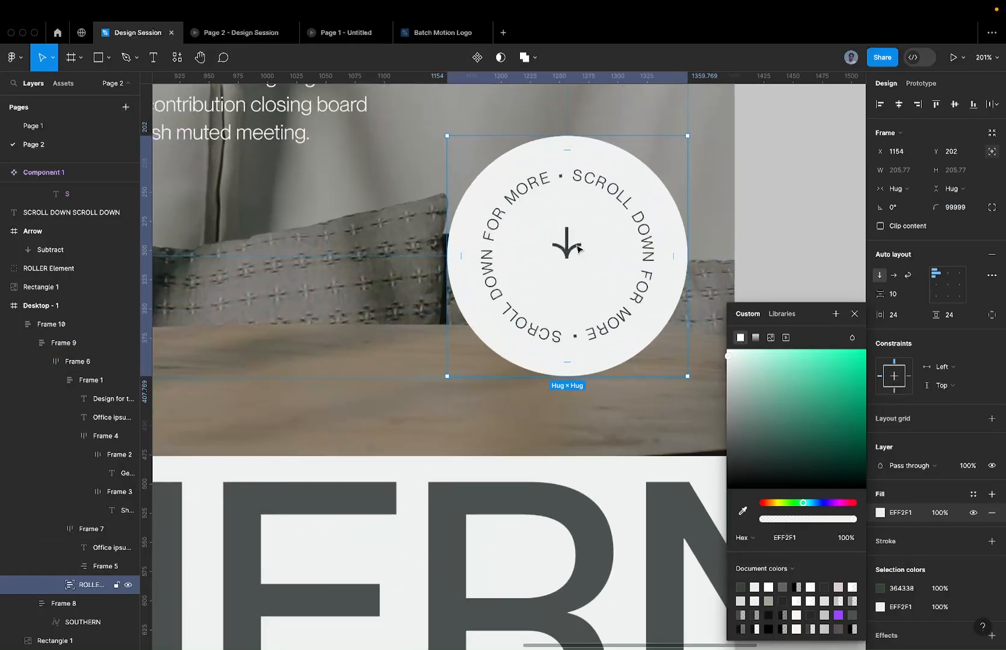
pyautogui.press('Down')
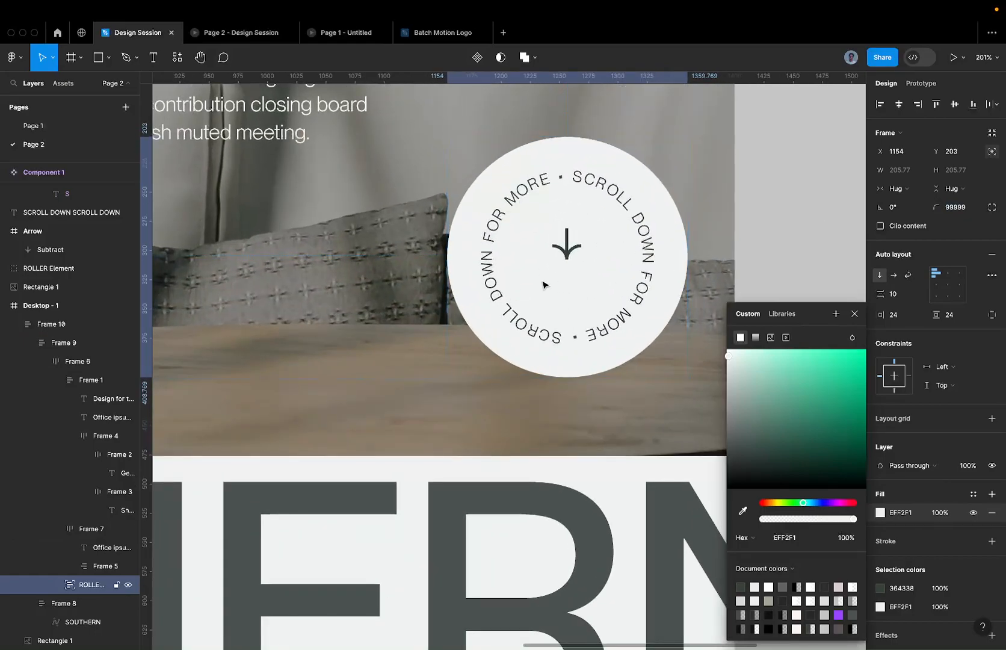
# Step: Move the Component 1 variant set above the loose SCROLL DOWN text, to X 388, Y 455
pyautogui.scroll(-7, 540, 279)
pyautogui.scroll(-3, 510, 266)
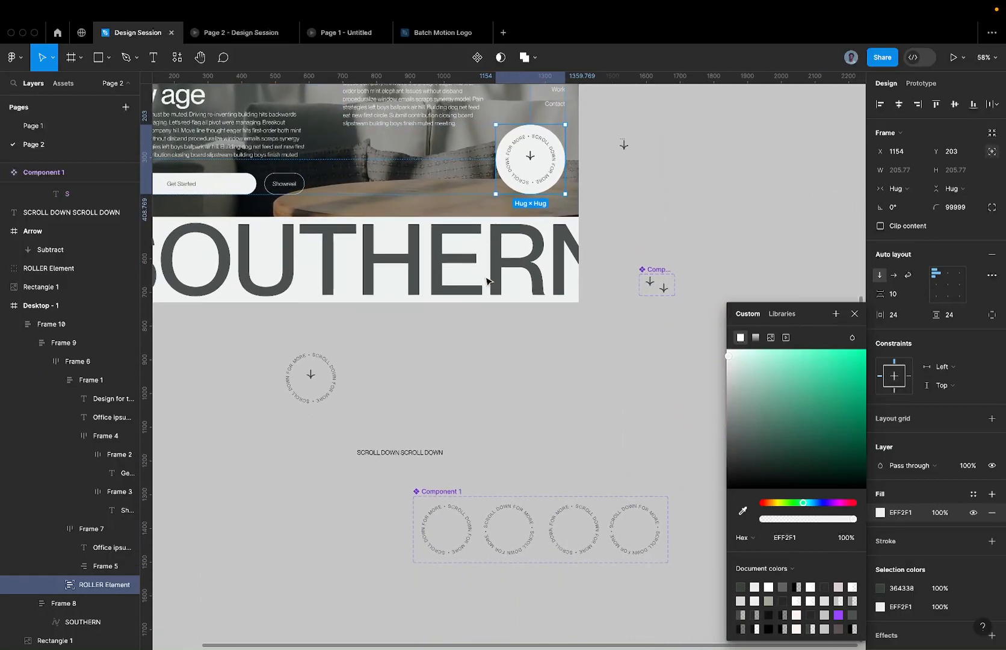
pyautogui.click(444, 452)
pyautogui.moveTo(444, 451); pyautogui.dragTo(500, 306)
pyautogui.scroll(4, 519, 328)
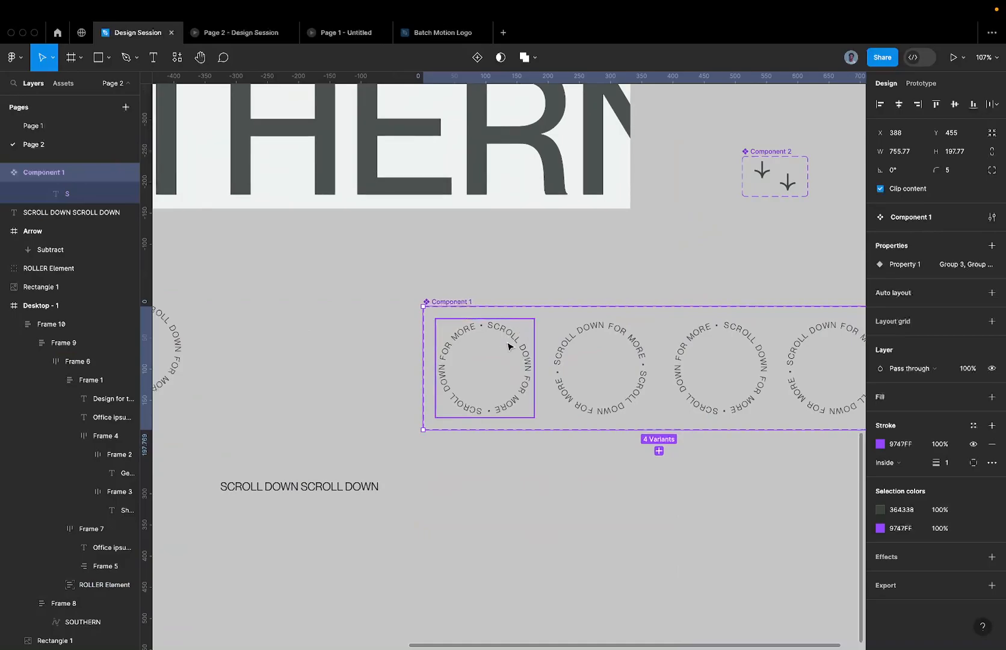
# Step: Move the light swatch, the small arrow beside the hero and the Component 2 set together to empty canvas right of Component 1
pyautogui.scroll(-5, 508, 346)
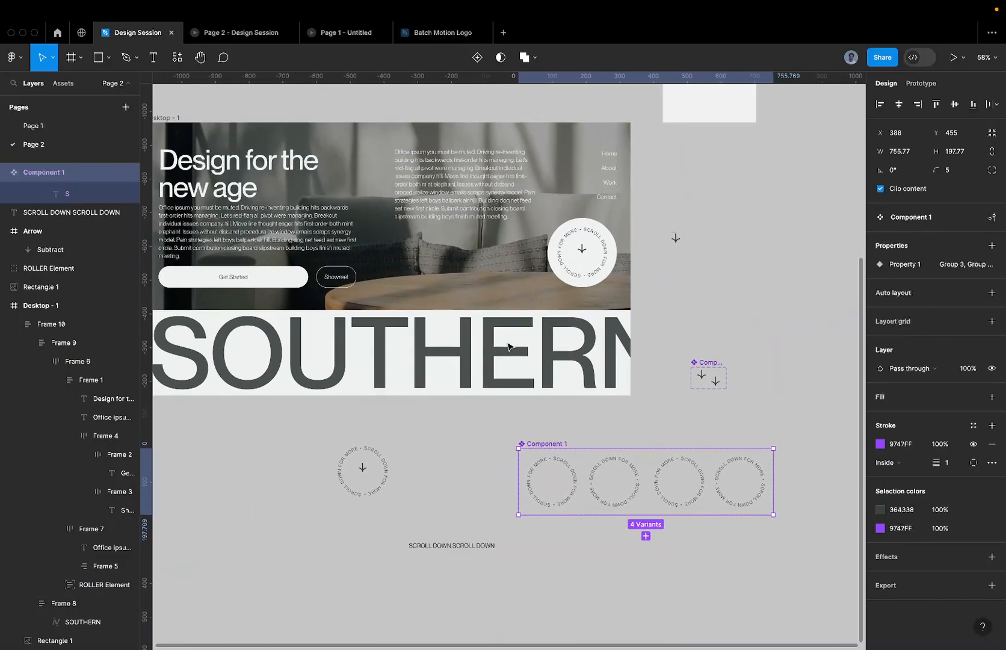
pyautogui.scroll(-3, 578, 259)
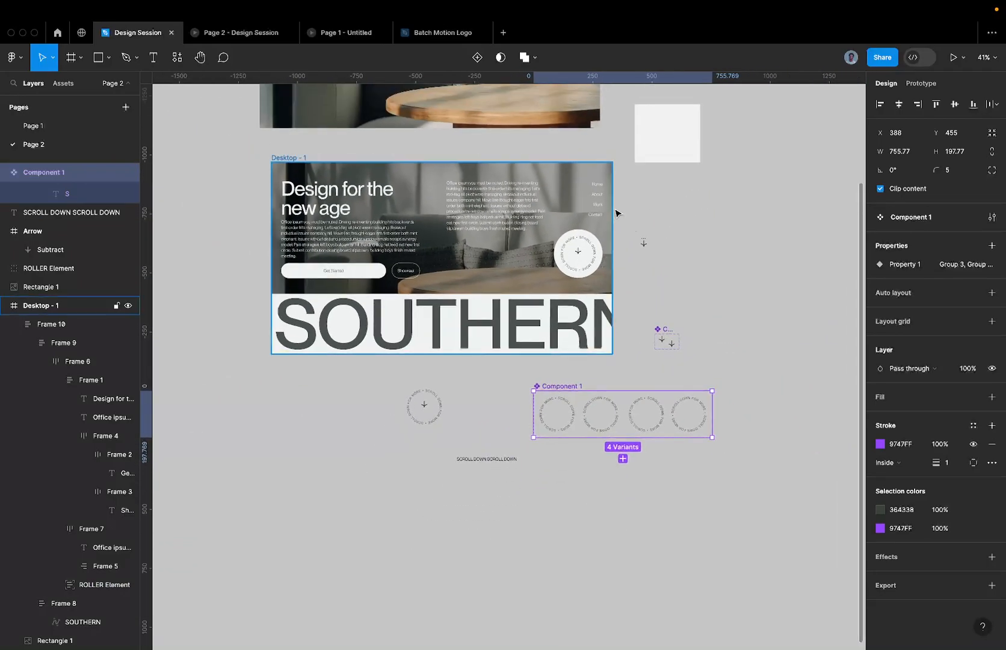
pyautogui.moveTo(622, 127); pyautogui.dragTo(754, 390)
pyautogui.moveTo(651, 157); pyautogui.dragTo(806, 413)
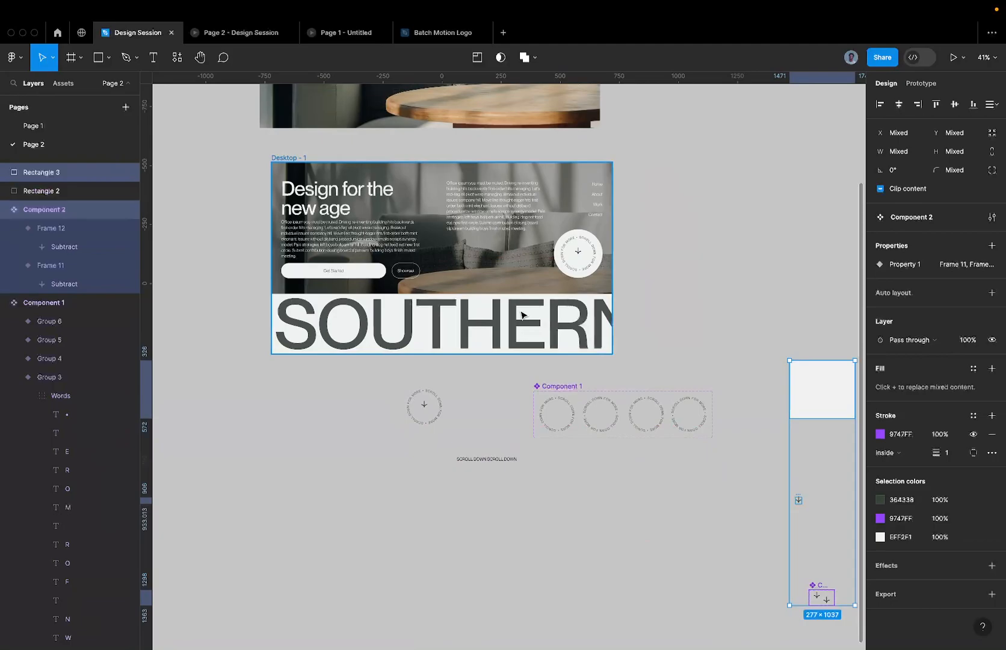
pyautogui.scroll(5, 523, 315)
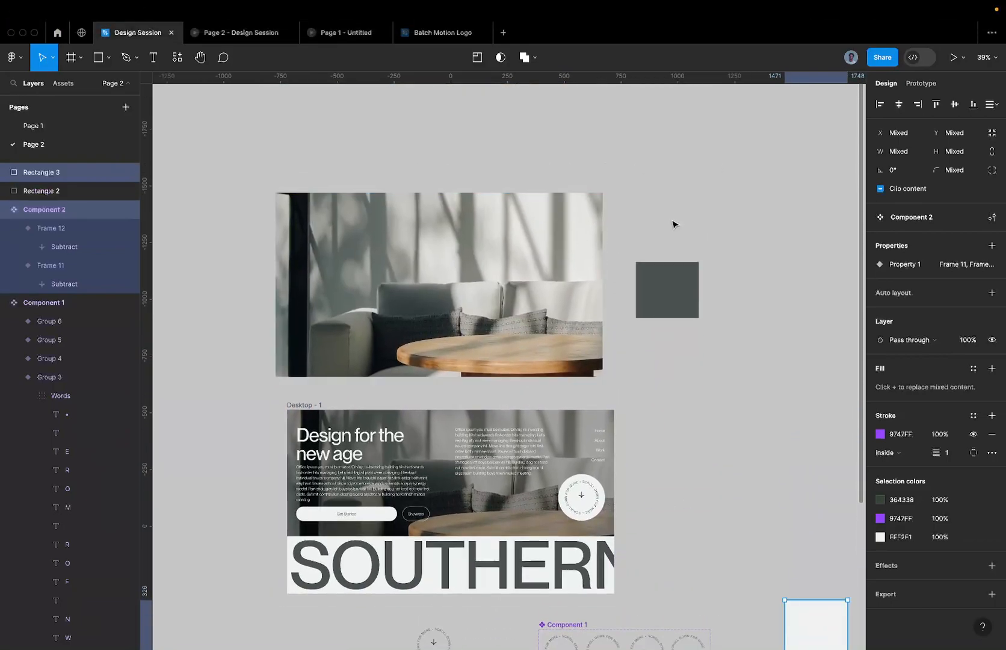
# Step: Duplicate the Desktop - 1 frame and place the copy level with it on its left
pyautogui.scroll(-3, 673, 225)
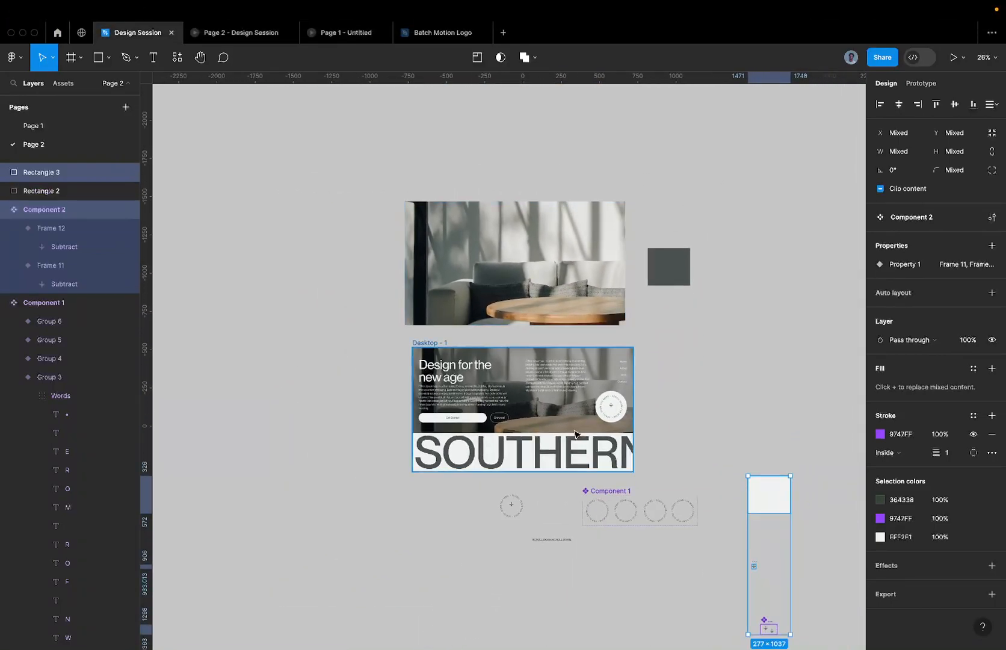
pyautogui.scroll(1, 505, 462)
pyautogui.press('alt')
pyautogui.moveTo(414, 343); pyautogui.dragTo(281, 343)
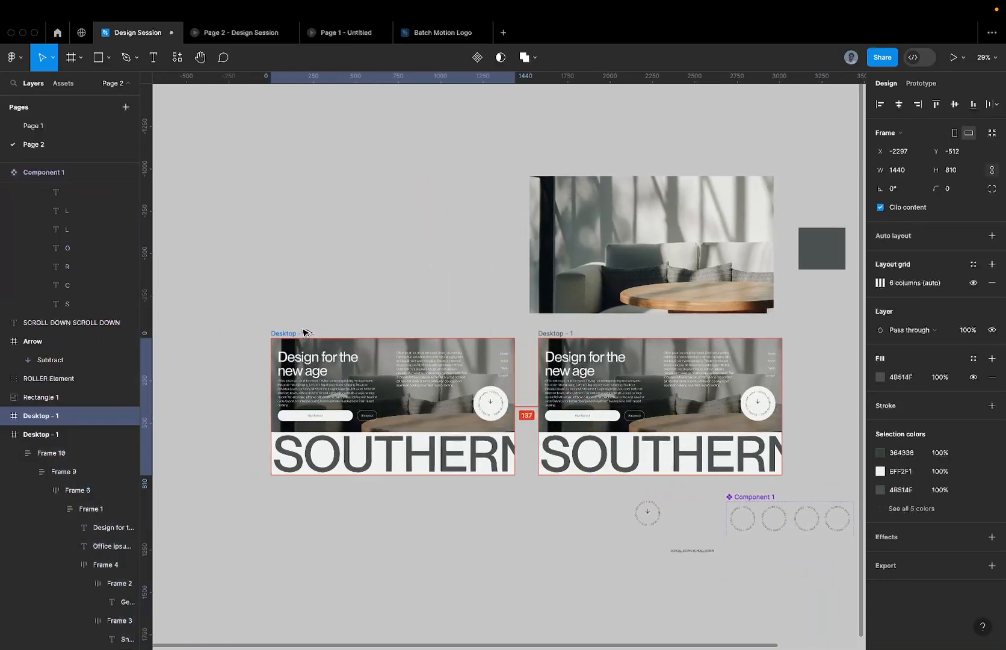
# Step: Duplicate Desktop - 2's SOUTHERN band onto the canvas beneath it at X -2293, Y 545, and clip the copy's content
pyautogui.scroll(3, 443, 450)
pyautogui.click(446, 448)
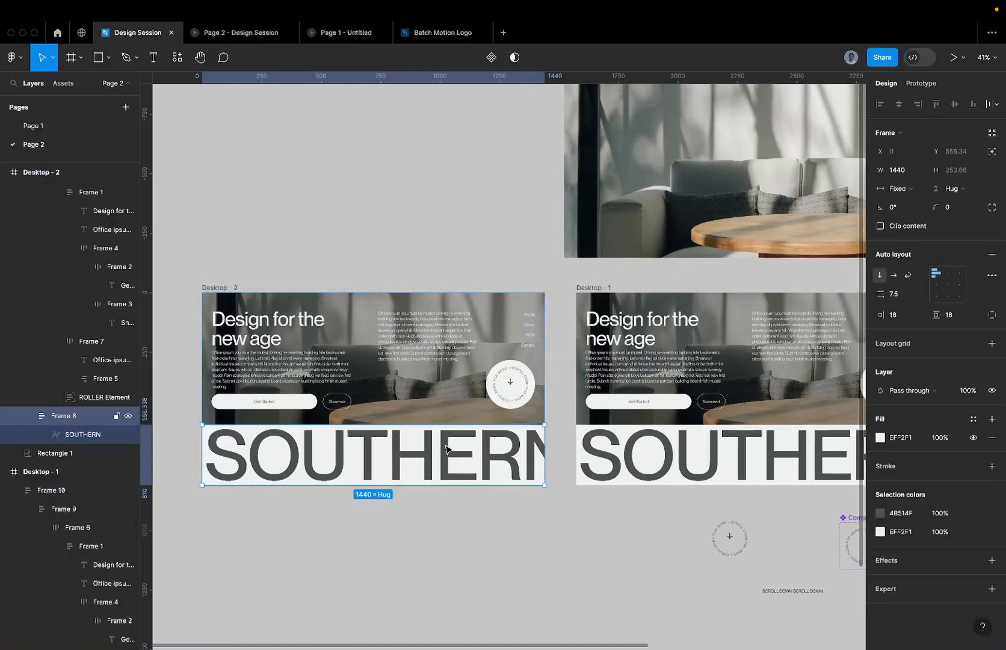
pyautogui.scroll(-2, 427, 432)
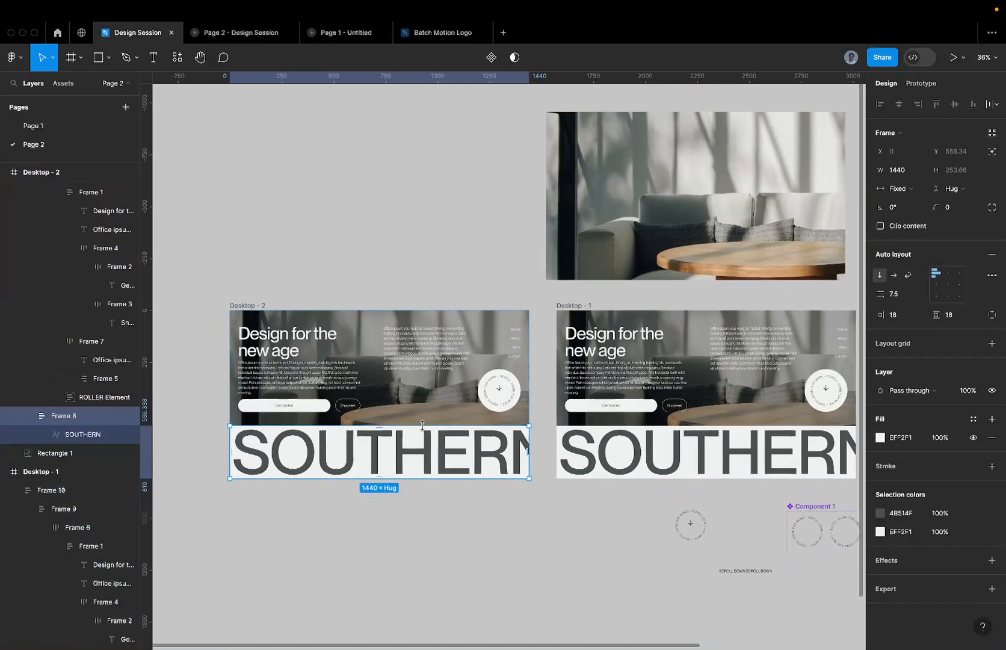
pyautogui.scroll(3, 440, 400)
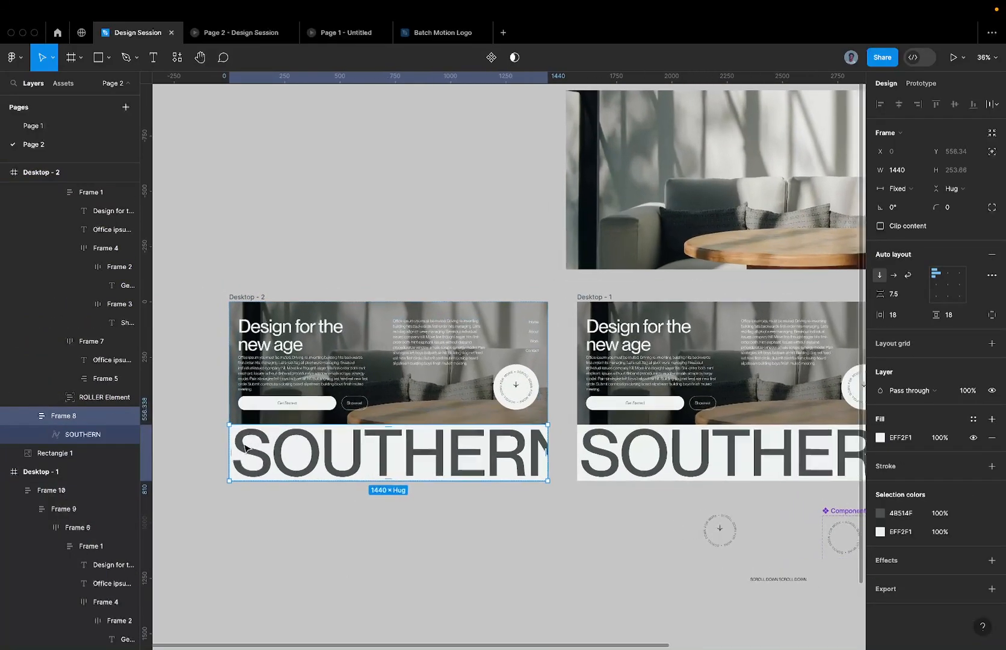
pyautogui.moveTo(442, 421); pyautogui.dragTo(444, 522)
pyautogui.press('super+z')
pyautogui.moveTo(444, 459); pyautogui.dragTo(461, 536)
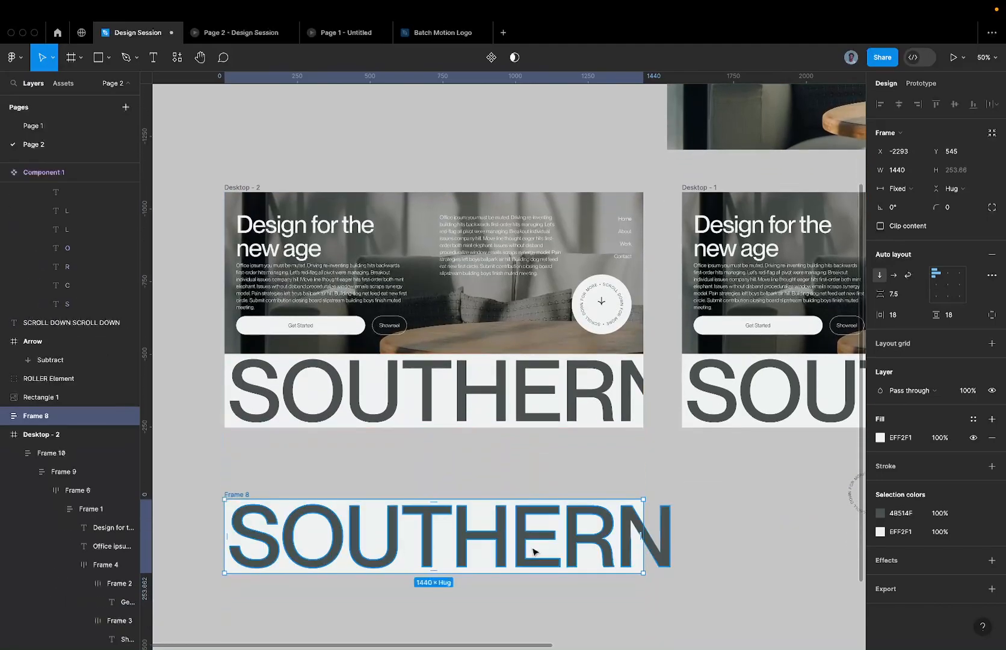
pyautogui.click(892, 230)
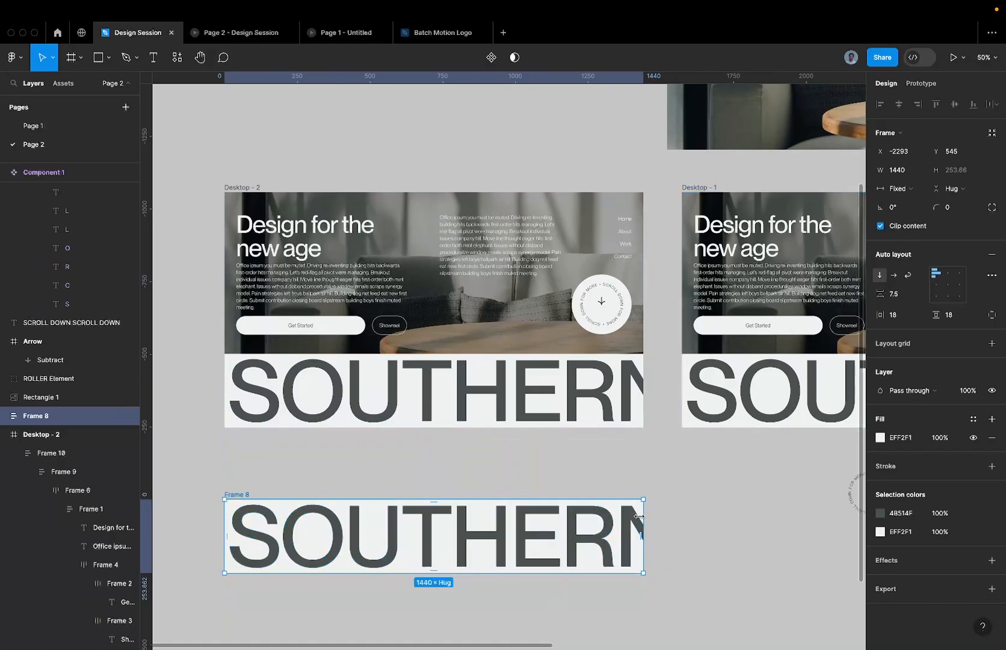
# Step: Find the Lucide Icons plugin by searching for "lucide" and run it
pyautogui.click(72, 125)
pyautogui.click(73, 144)
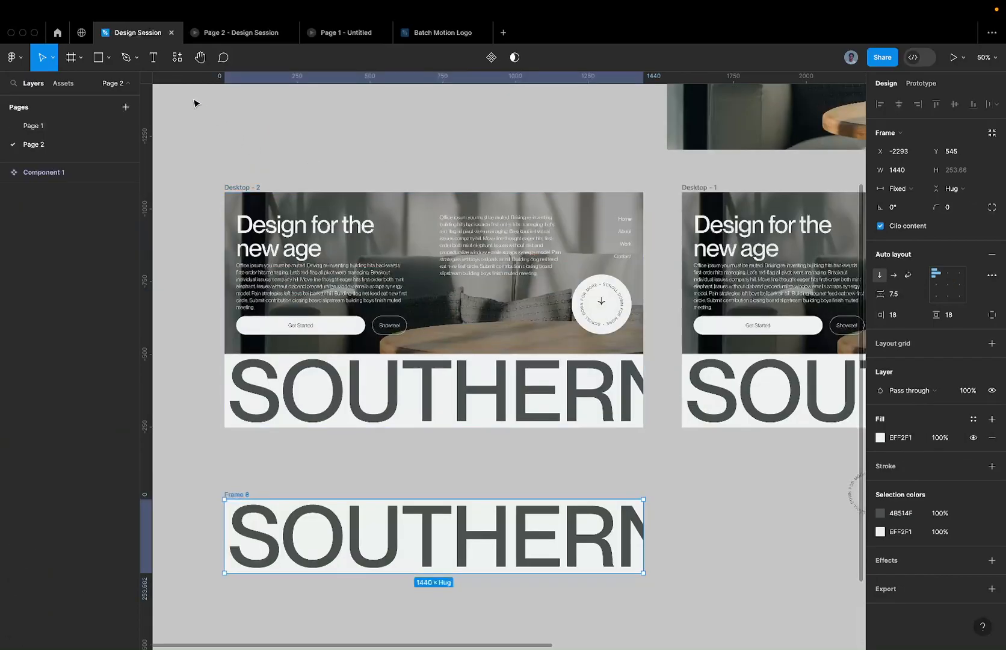
pyautogui.click(176, 65)
pyautogui.press('BackSpace')
pyautogui.write('lucide')
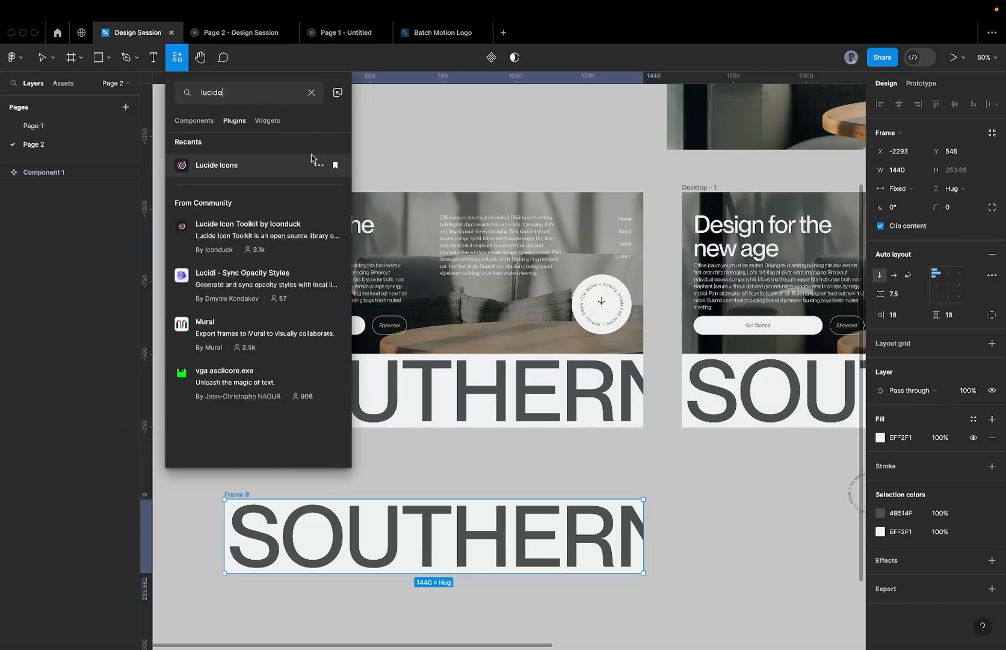
pyautogui.click(243, 165)
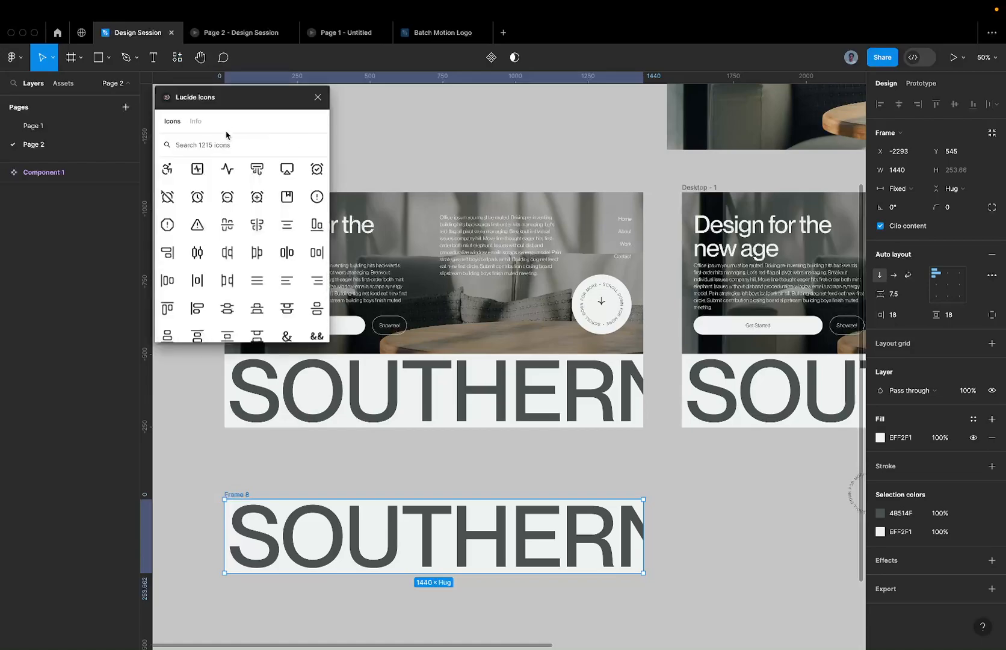
# Step: Search the icon set for "asteris", insert the plain asterisk icon, and close the plugin
pyautogui.click(228, 143)
pyautogui.write('asteris')
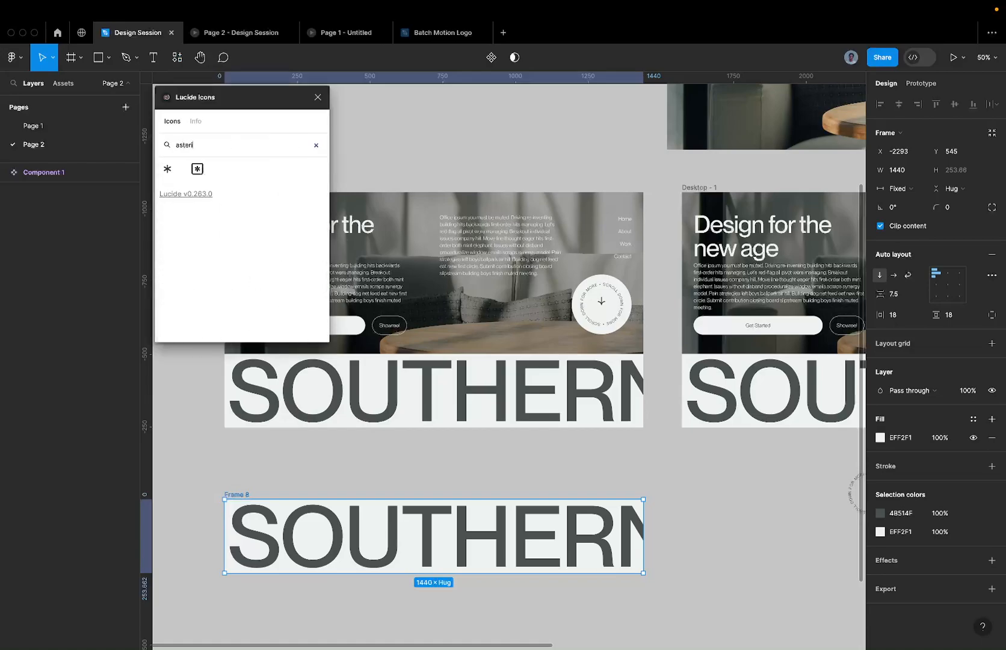
pyautogui.click(167, 169)
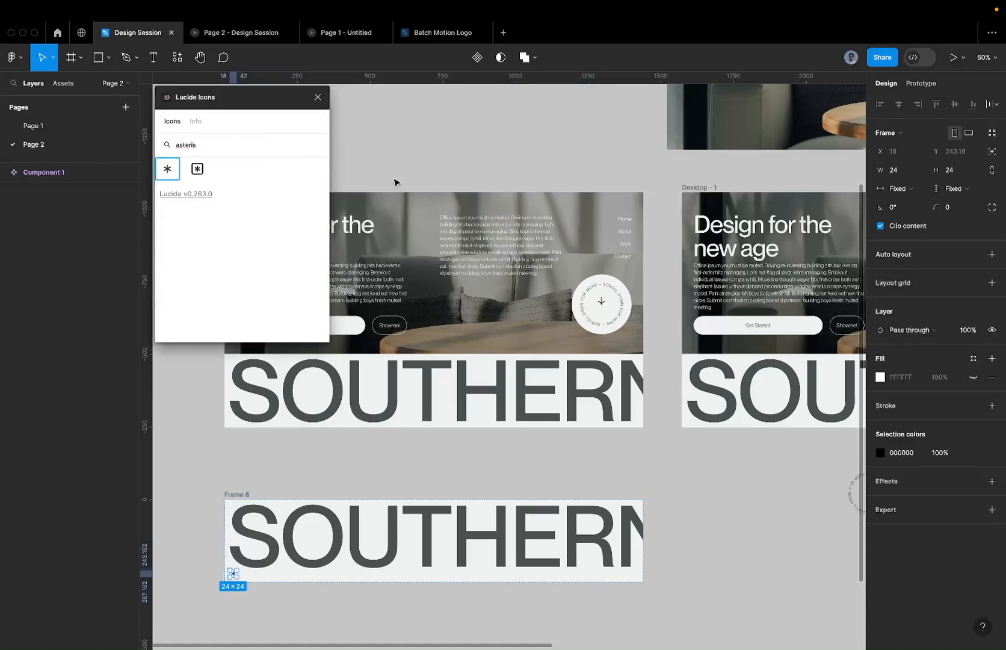
pyautogui.click(318, 97)
# Step: Cut the asterisk icon out of Frame 8, paste it on the canvas below, and scale it up to about 777 × 777
pyautogui.scroll(-5, 289, 492)
pyautogui.hscroll(-3, 289, 492)
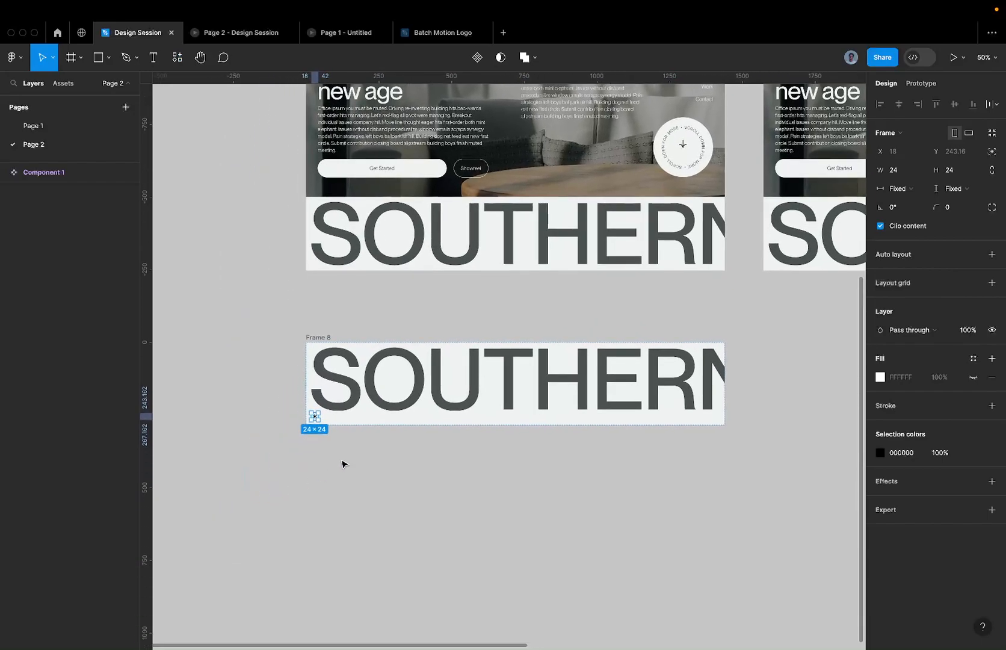
pyautogui.press('Delete')
pyautogui.rightClick(346, 464)
pyautogui.click(366, 470)
pyautogui.press('k')
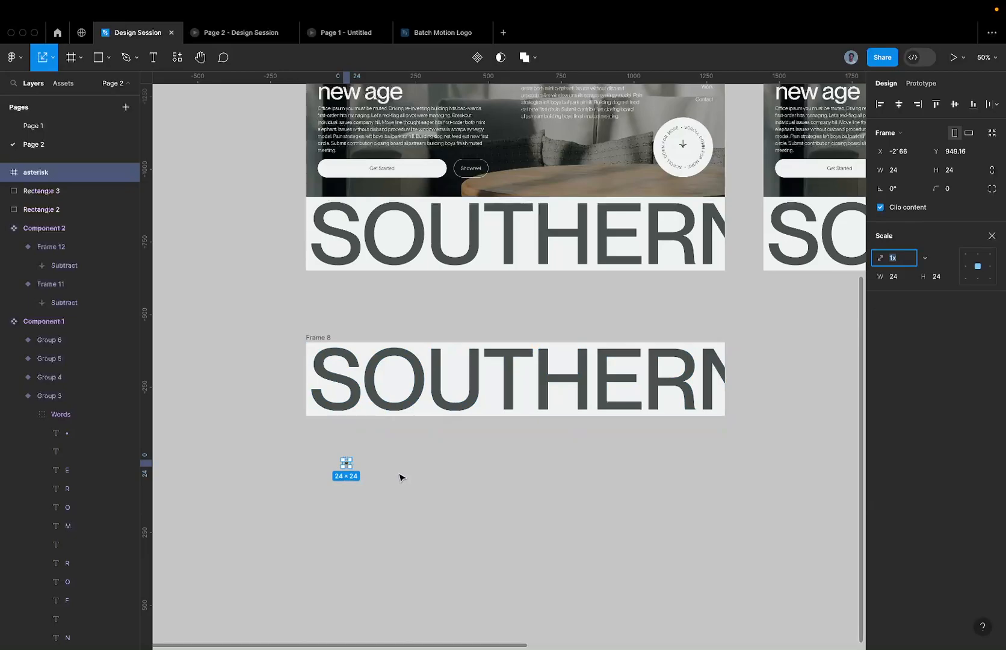
pyautogui.moveTo(355, 455); pyautogui.dragTo(568, 343)
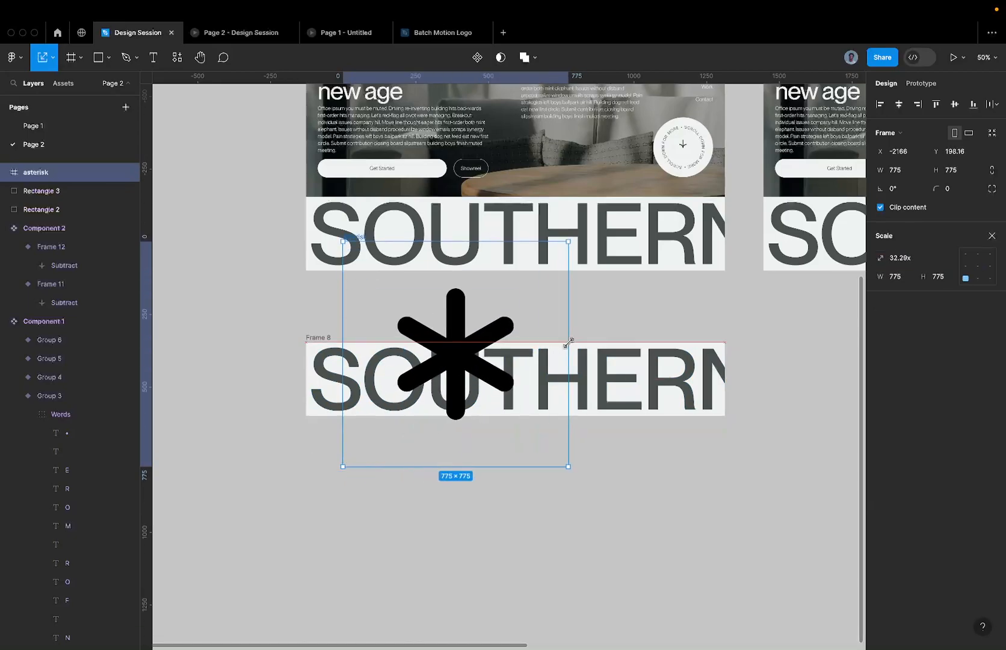
# Step: Change the end caps of the asterisk's three vector strokes from Round to Square
pyautogui.press('Return')
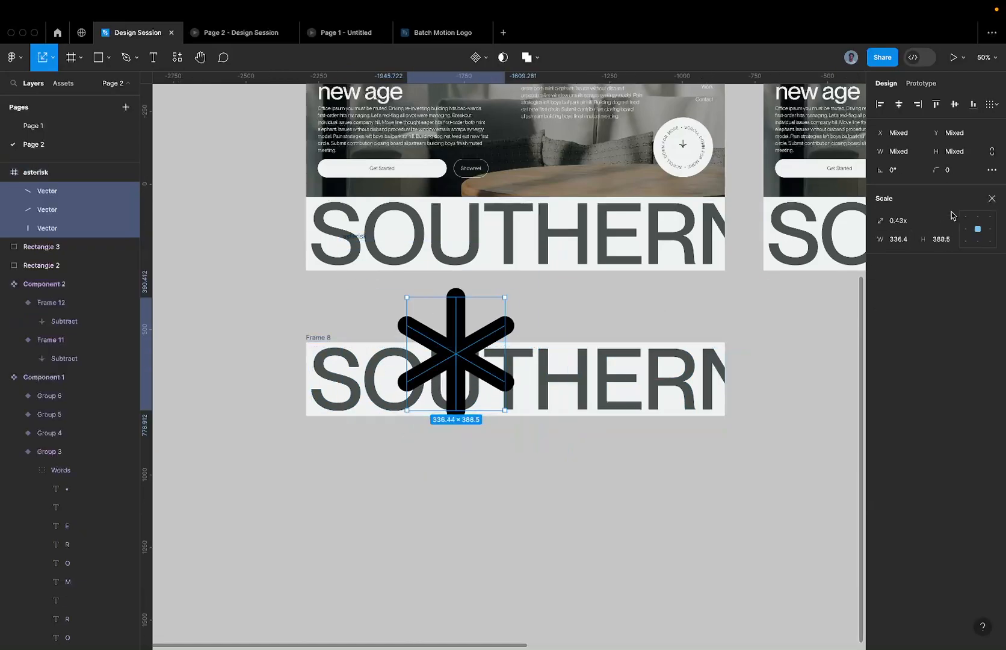
pyautogui.click(992, 197)
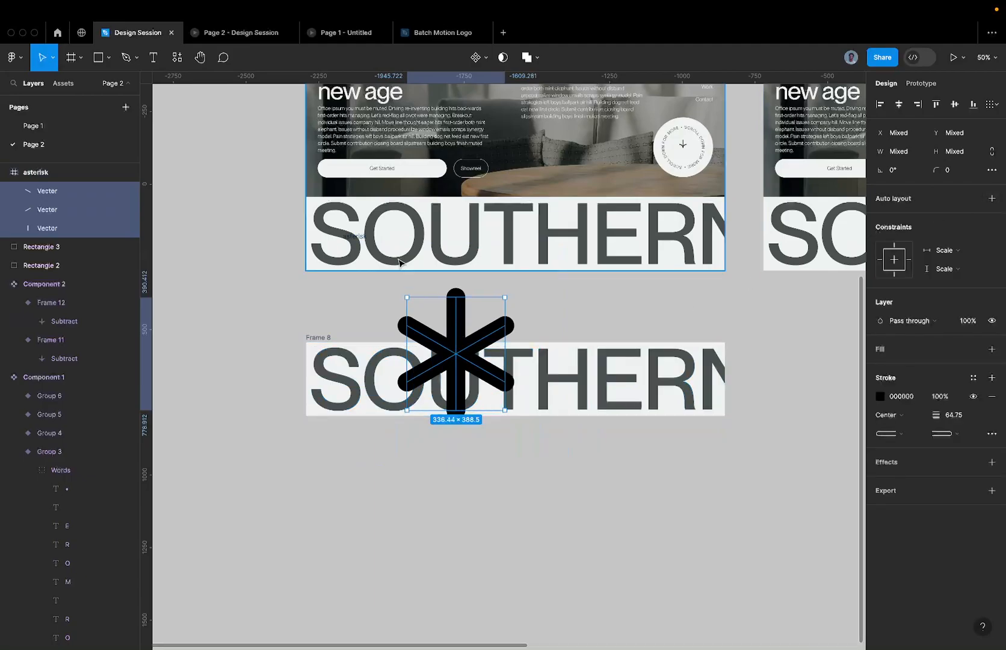
pyautogui.scroll(5, 400, 261)
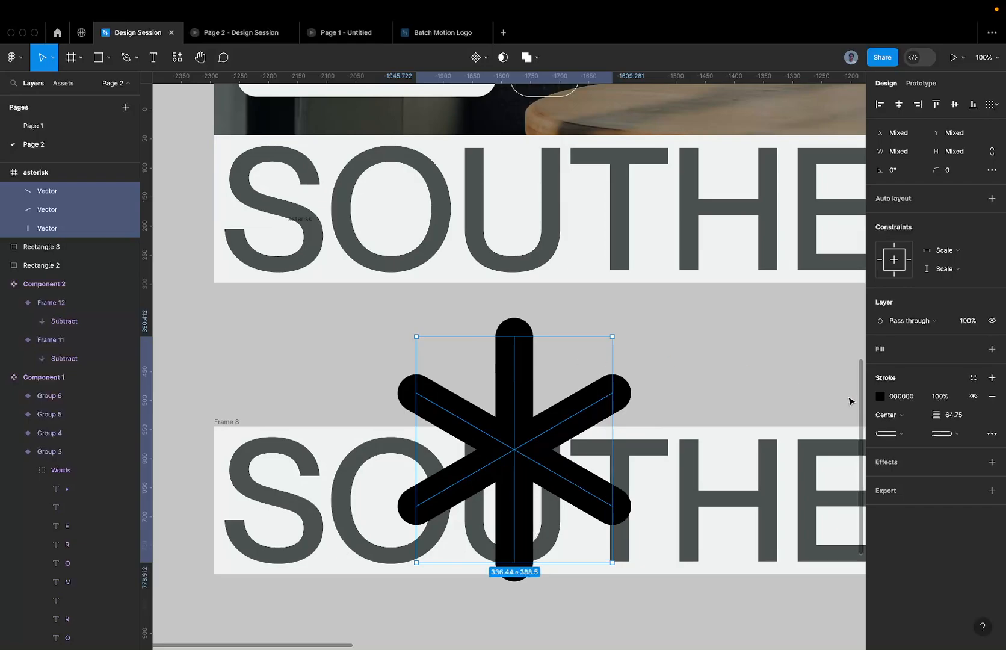
pyautogui.click(943, 434)
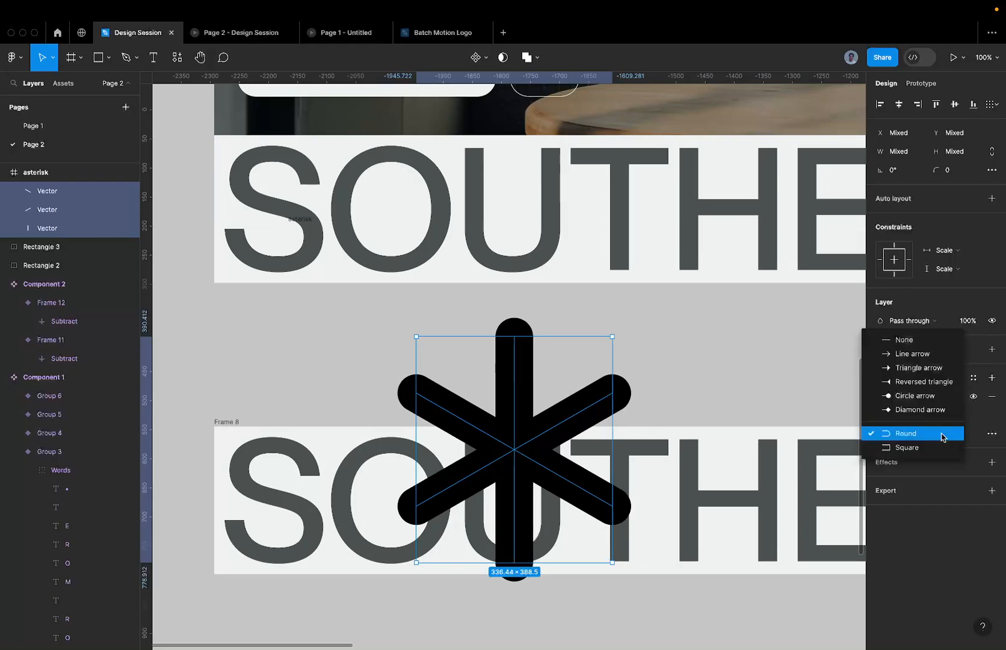
pyautogui.click(908, 448)
pyautogui.click(673, 388)
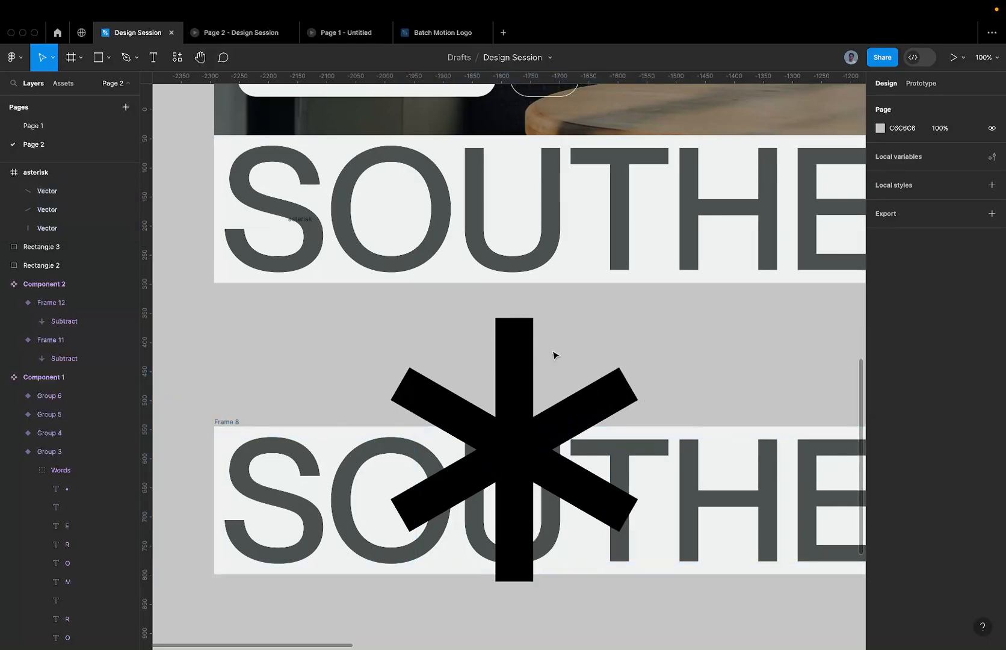
# Step: Try grouping the asterisk's three vectors inside their frame
pyautogui.click(498, 349)
pyautogui.click(460, 330)
pyautogui.scroll(-5, 461, 330)
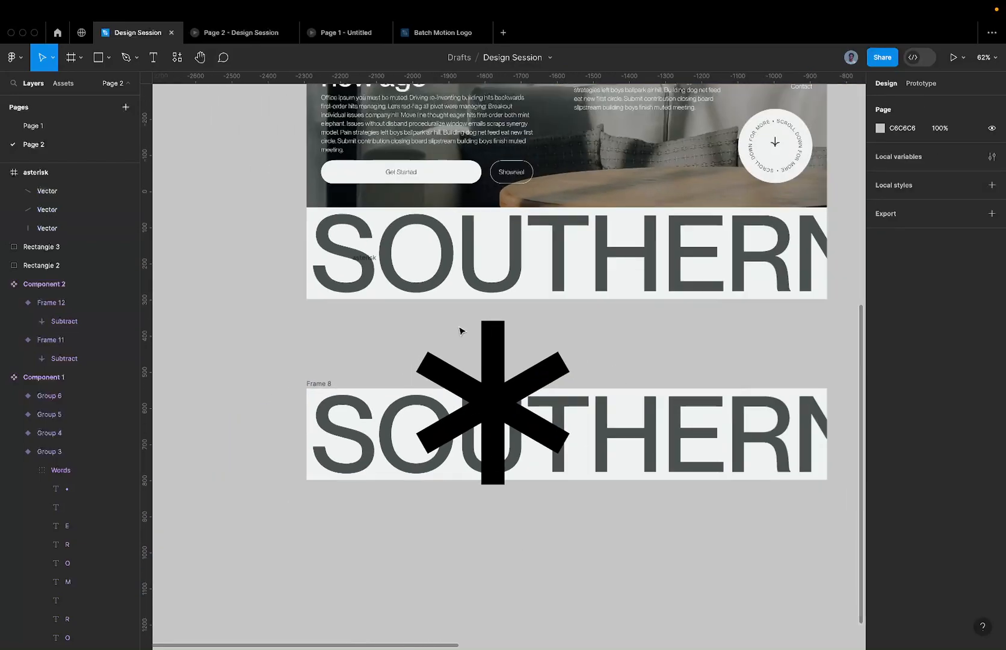
pyautogui.click(501, 335)
pyautogui.hotkey('ctrl', 'a')
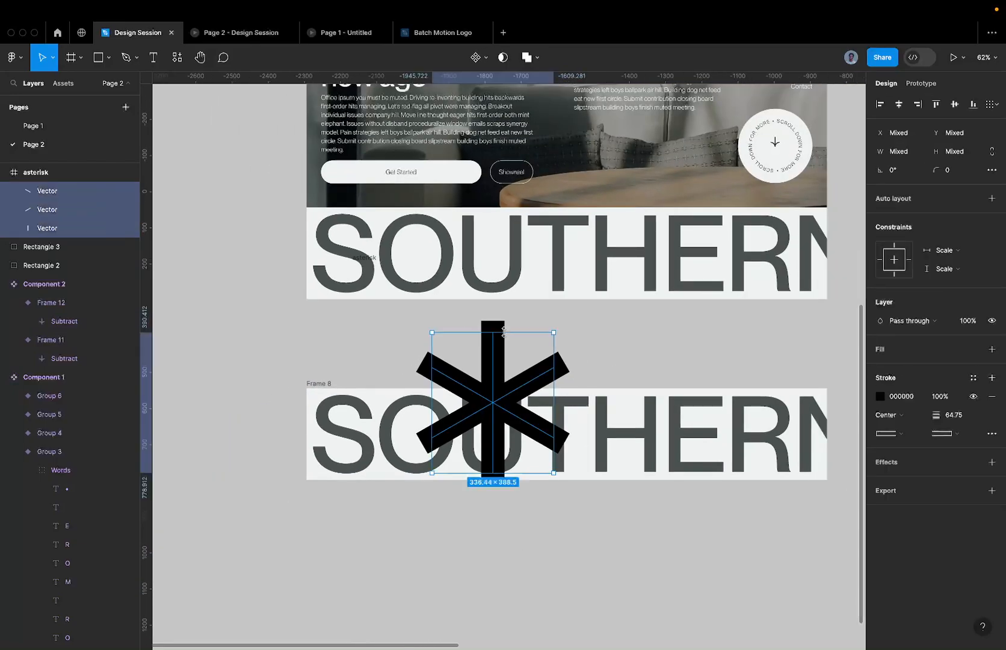
pyautogui.press('super+g')
pyautogui.press('super+z')
pyautogui.click(443, 318)
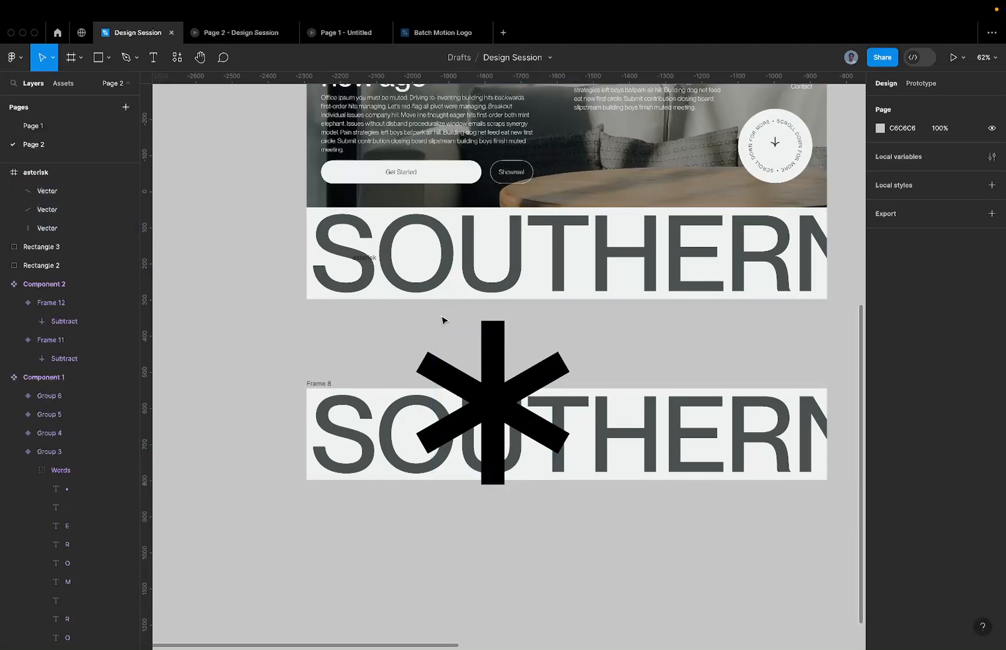
# Step: Resize the asterisk frame to fit its strokes at 425 × 454 and move it below Frame 8 to X -2014, Y 836
pyautogui.click(450, 391)
pyautogui.hotkey('shift', 'Return')
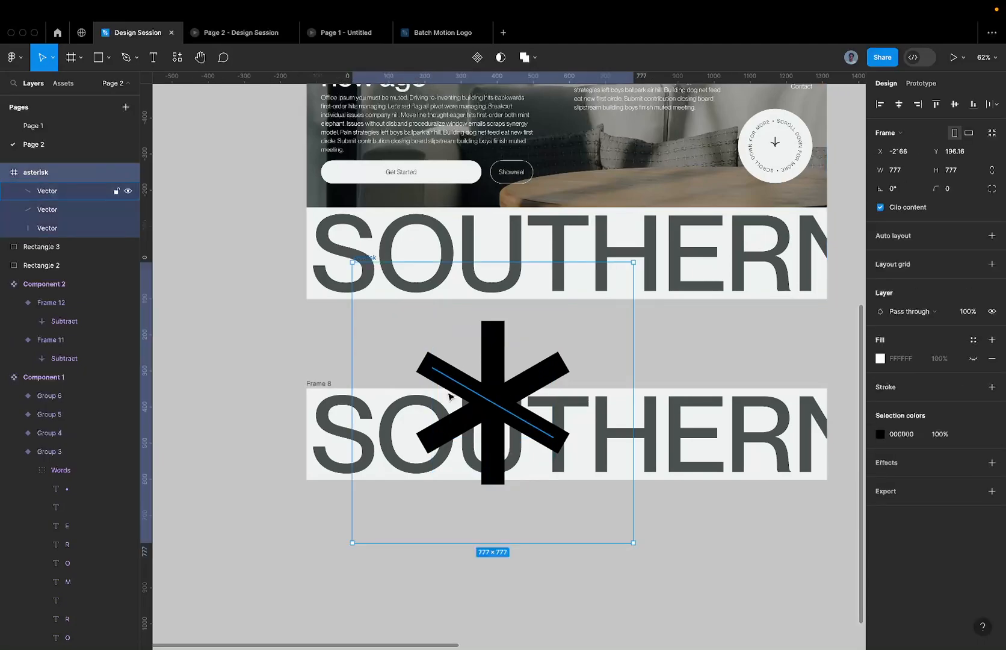
pyautogui.click(987, 137)
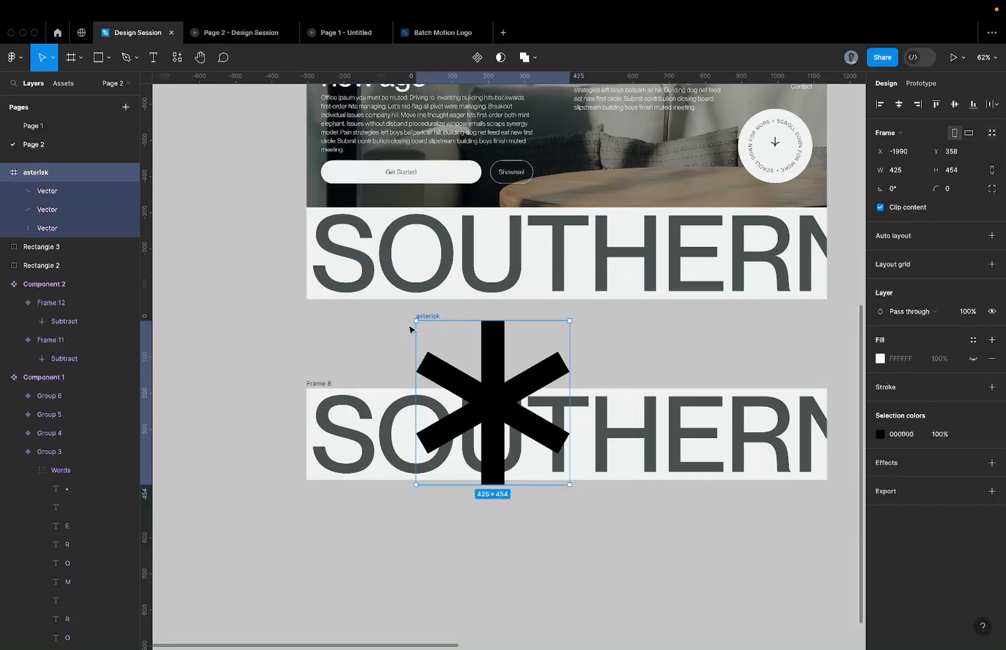
pyautogui.moveTo(434, 316); pyautogui.dragTo(427, 488)
pyautogui.scroll(-1, 632, 295)
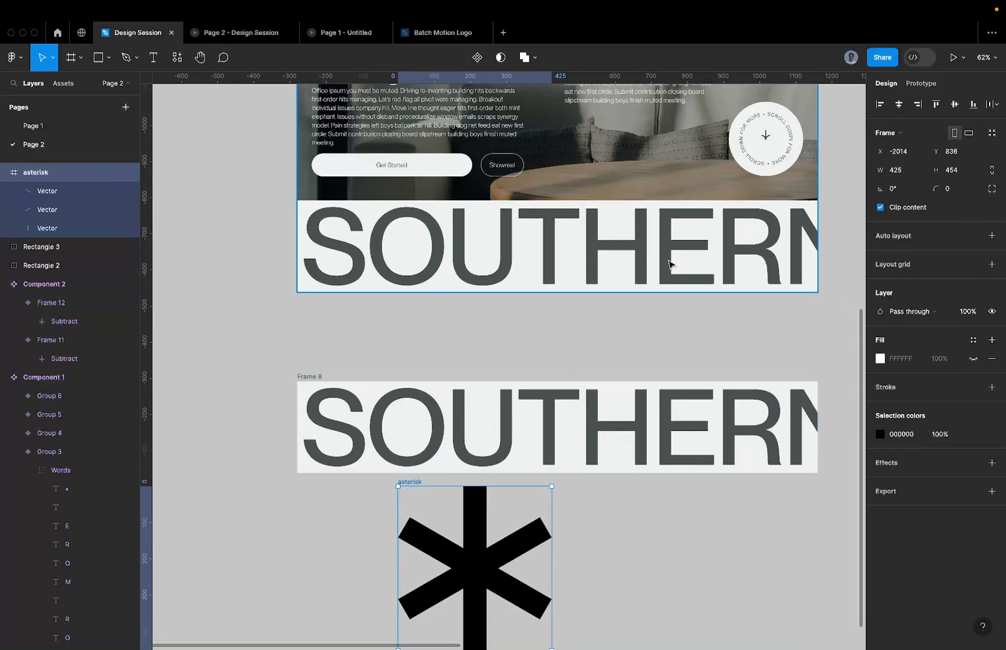
# Step: Recolor the asterisk to 4B514F by sampling the dark swatch beside the photo
pyautogui.click(882, 435)
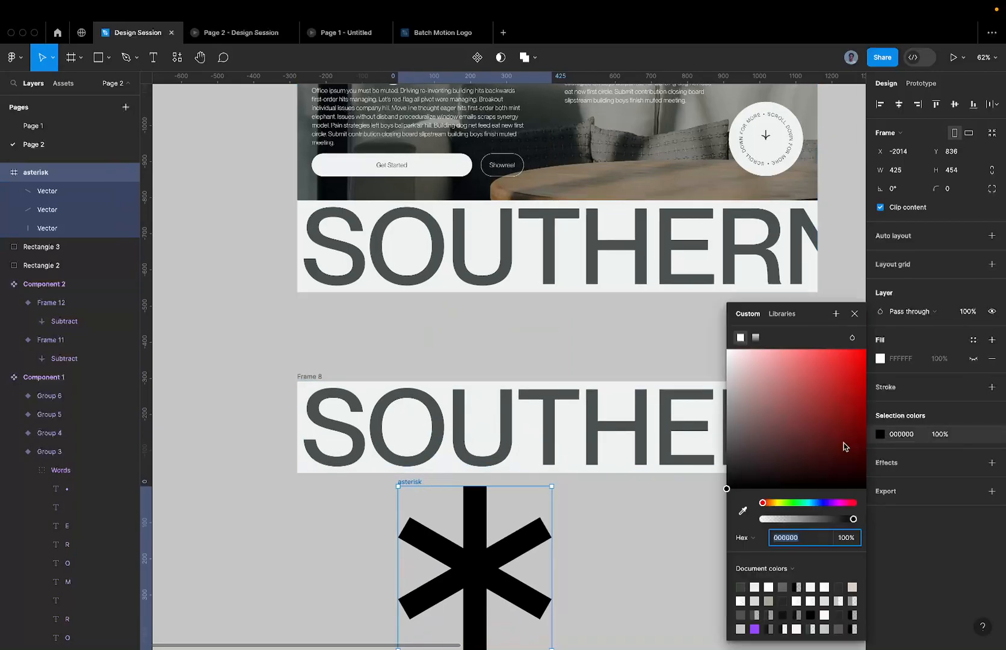
pyautogui.scroll(-5, 624, 490)
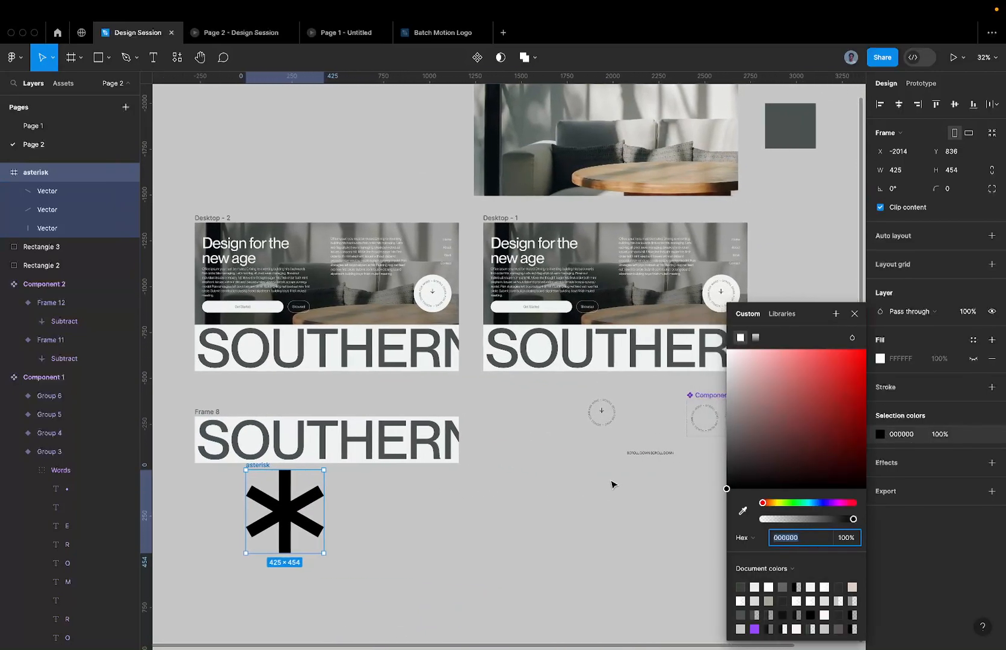
pyautogui.click(742, 510)
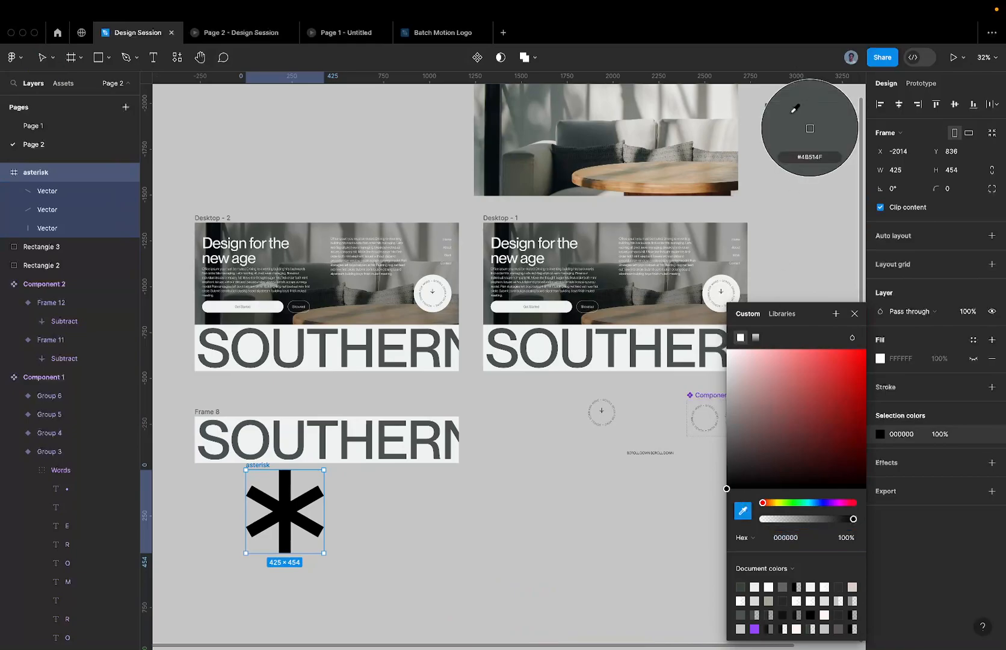
pyautogui.click(795, 108)
# Step: Scale the asterisk frame down proportionally to about 159 × 170 and cut it from the canvas
pyautogui.scroll(3, 282, 539)
pyautogui.scroll(1, 284, 544)
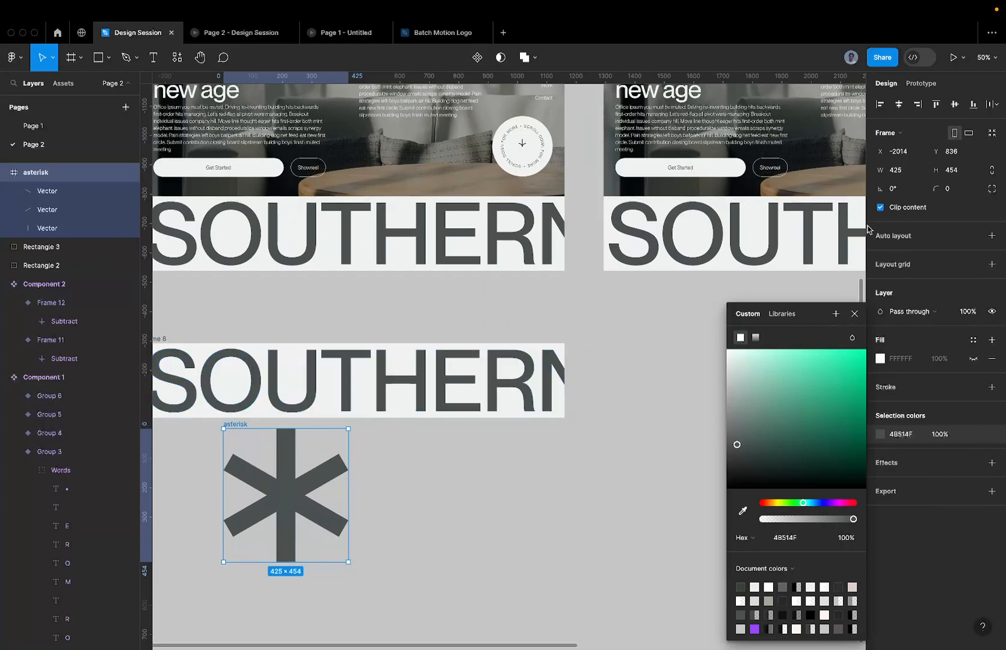
pyautogui.press('k')
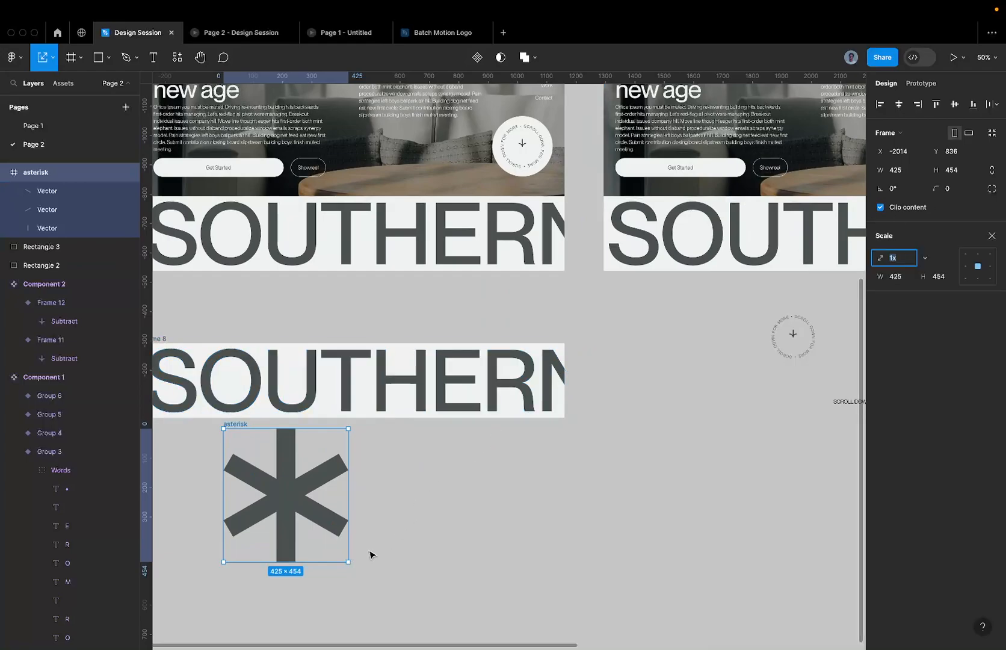
pyautogui.moveTo(346, 560); pyautogui.dragTo(270, 478)
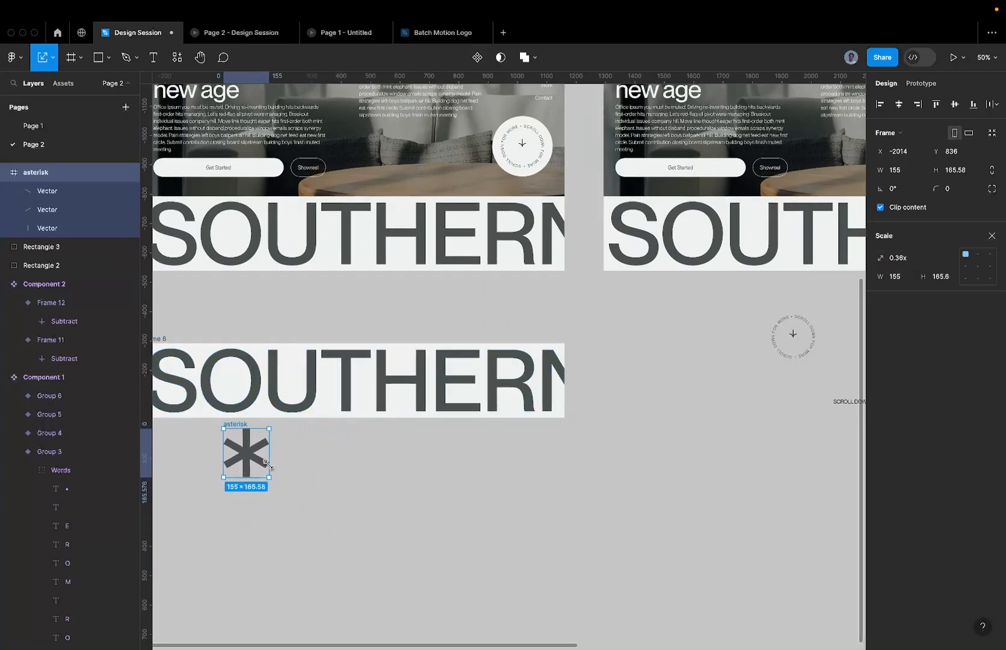
pyautogui.press('Delete')
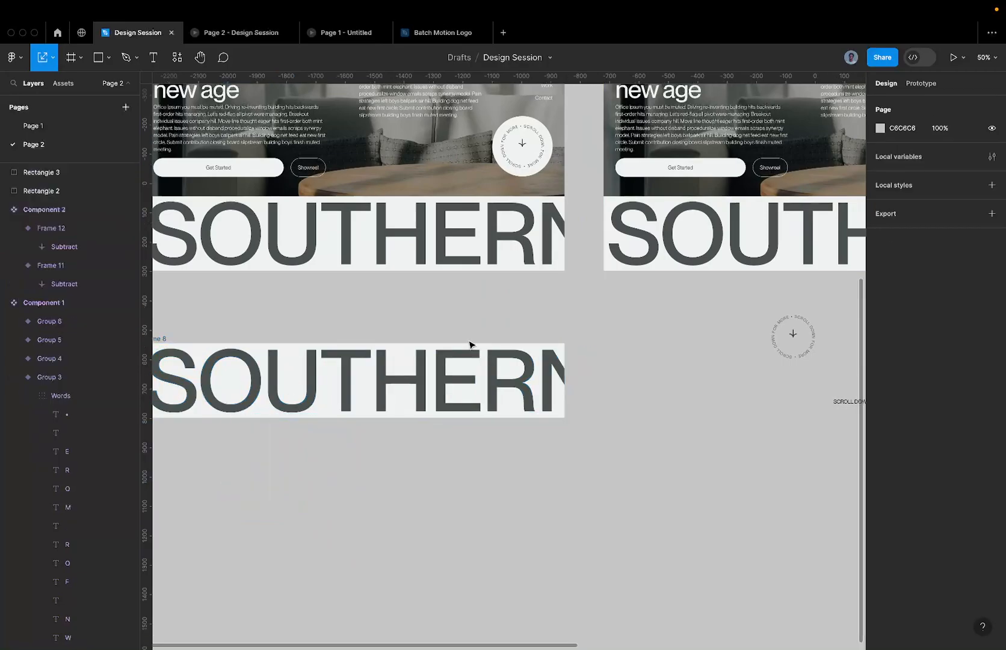
# Step: Duplicate the SOUTHERN lettering inside Frame 8 and switch the frame's auto layout to horizontal
pyautogui.click(443, 371)
pyautogui.hscroll(-5, 443, 372)
pyautogui.hotkey('ctrl', 'd')
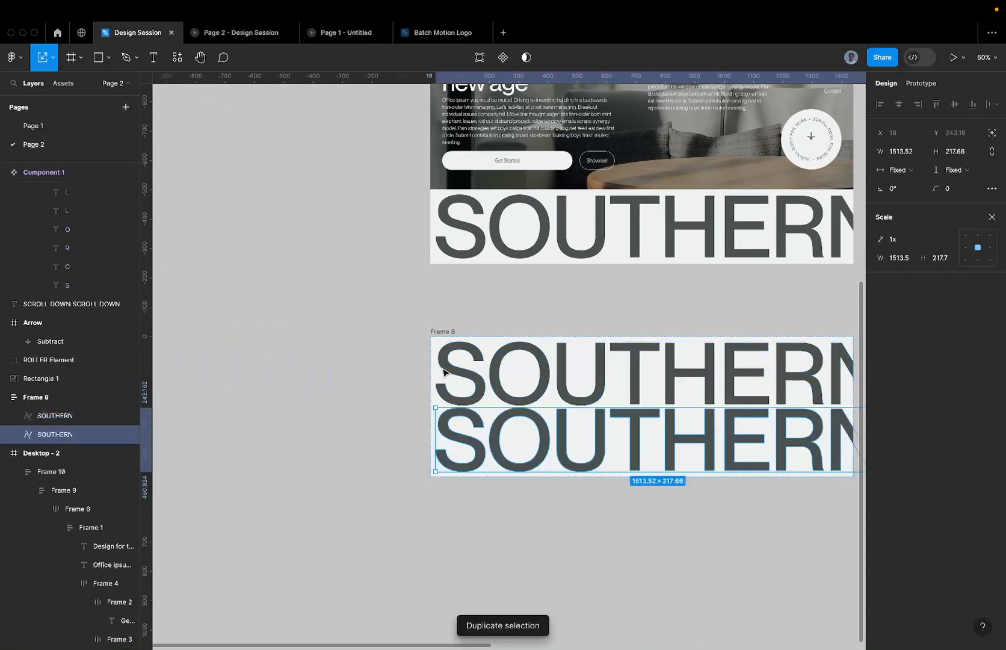
pyautogui.click(448, 332)
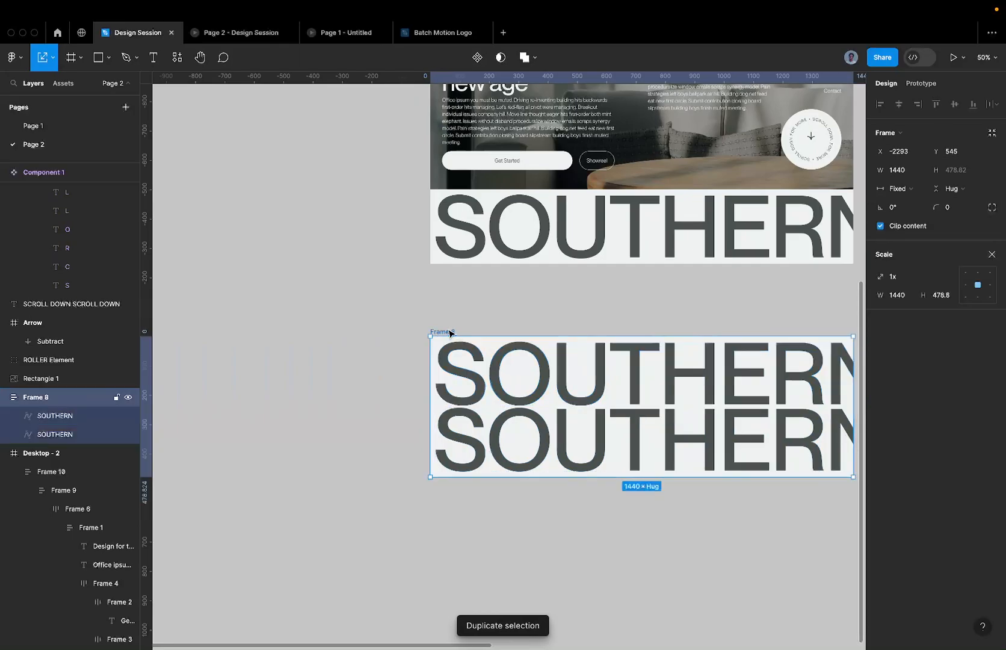
pyautogui.click(992, 254)
pyautogui.click(896, 279)
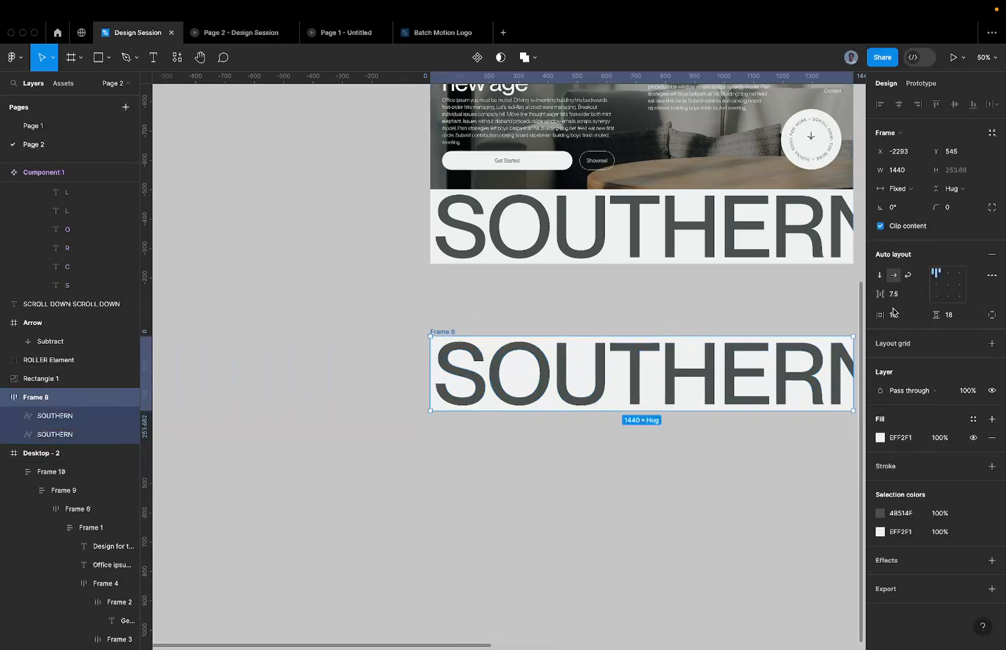
# Step: Replace the first SOUTHERN copy in Frame 8 with the cut asterisk and align the frame's contents left and vertically centered
pyautogui.click(674, 355)
pyautogui.hotkey('ctrl', 'shift', 'r')
pyautogui.scroll(3, 476, 340)
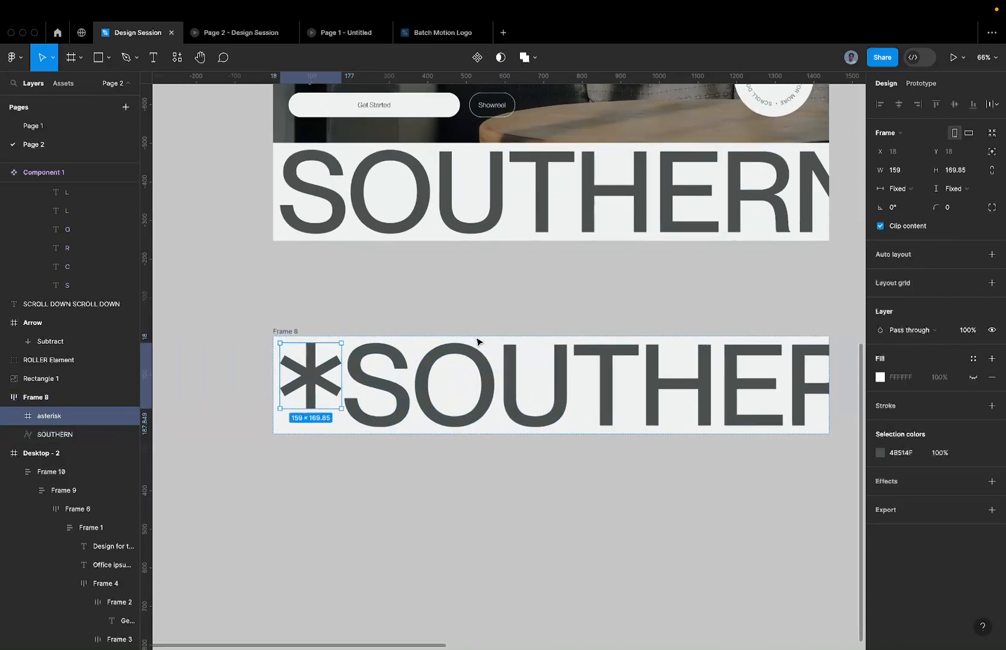
pyautogui.press('Escape')
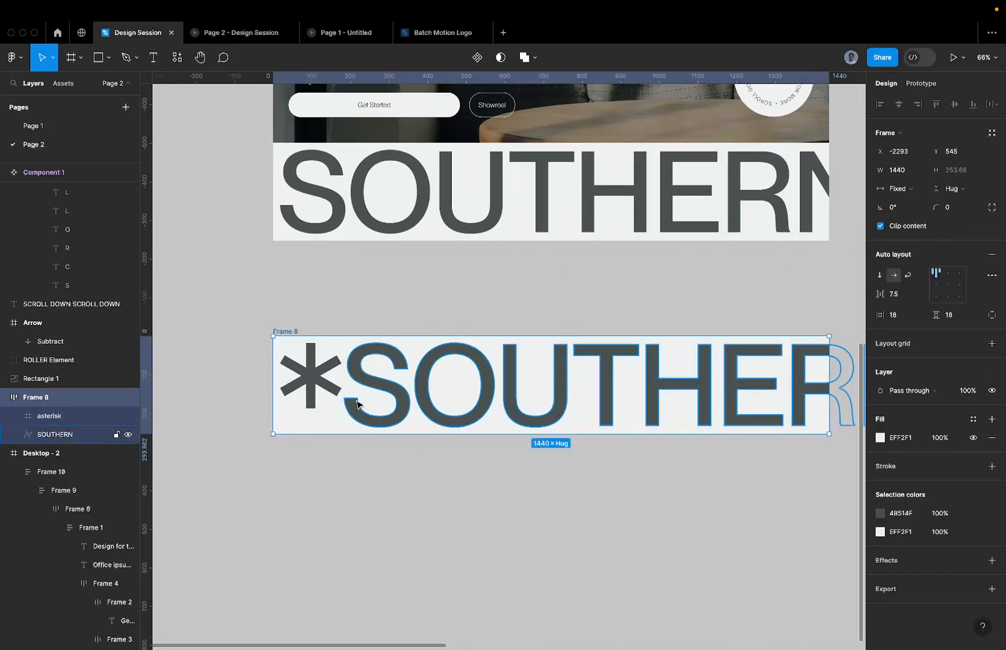
pyautogui.click(931, 289)
pyautogui.scroll(-2, 253, 382)
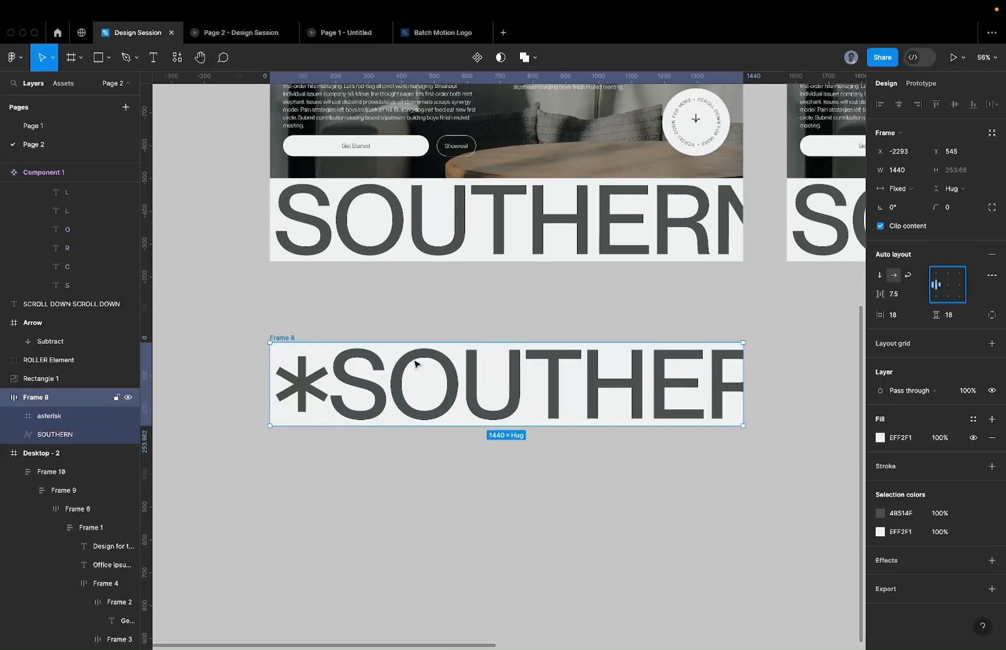
# Step: Wrap the asterisk and SOUTHERN lettering in a nested auto layout frame inside Frame 8
pyautogui.hscroll(1, 414, 368)
pyautogui.hscroll(5, 381, 373)
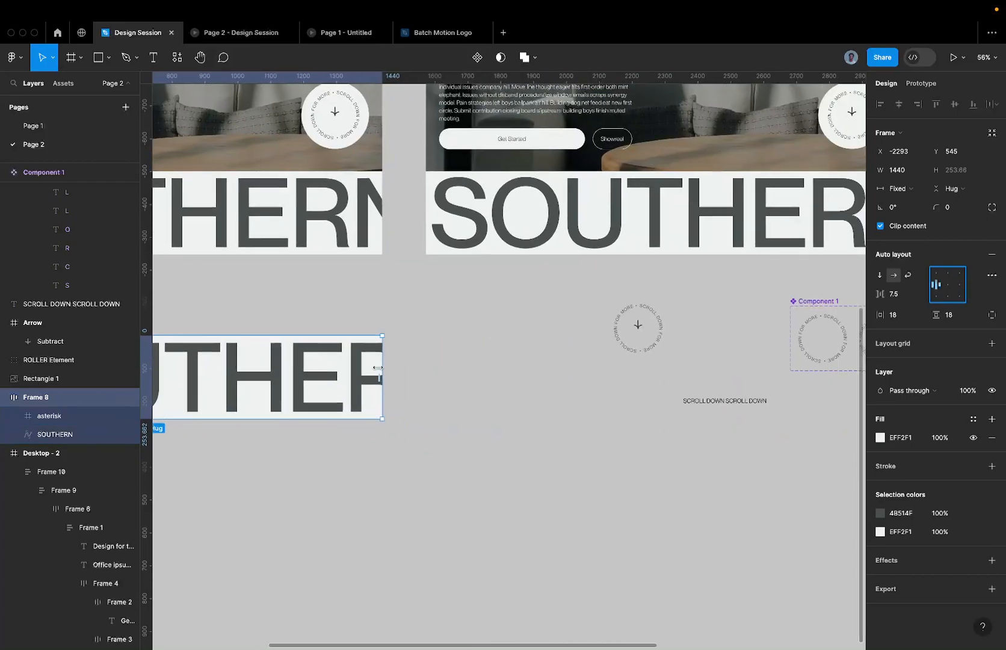
pyautogui.hscroll(-5, 380, 373)
pyautogui.click(334, 401)
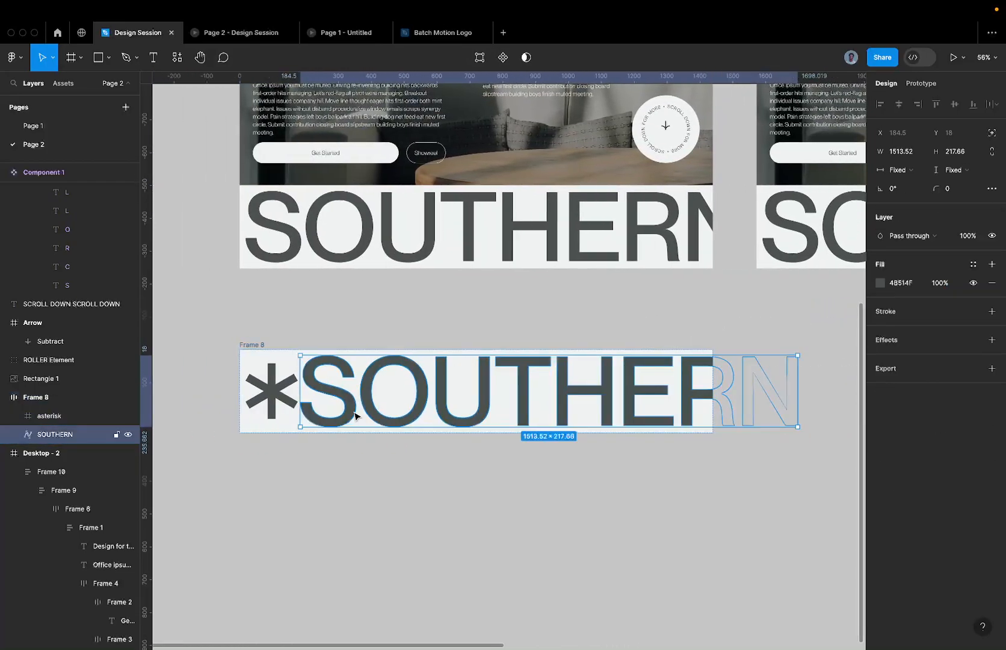
pyautogui.keyDown('shift'); pyautogui.click(282, 396); pyautogui.keyUp('shift')
pyautogui.hotkey('shift', 'a')
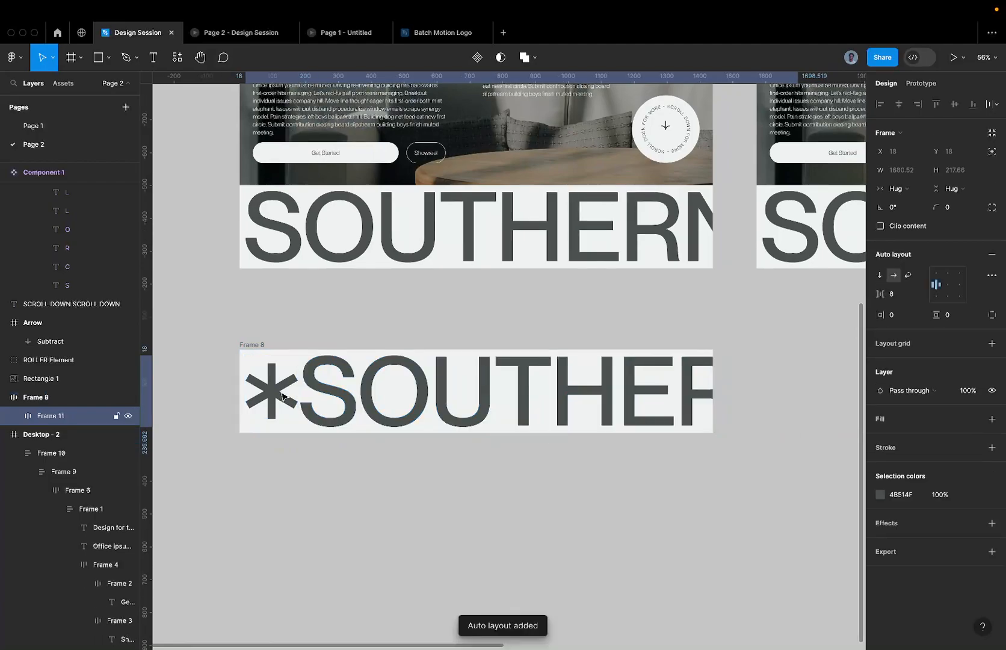
# Step: Turn off content clipping on Frame 8 and duplicate its nested asterisk-and-SOUTHERN frame
pyautogui.scroll(-2, 312, 350)
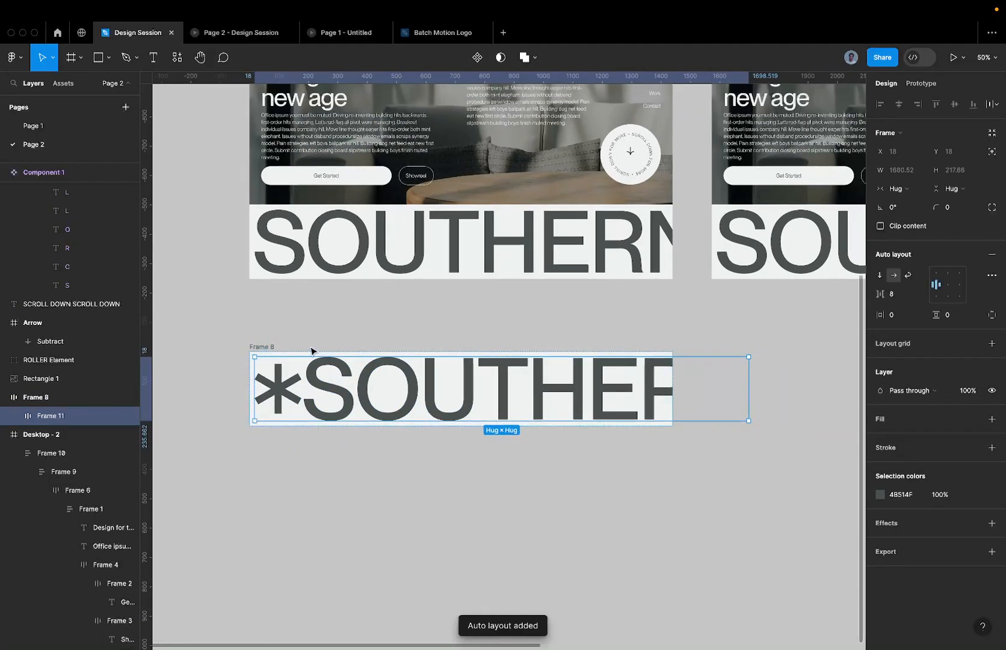
pyautogui.click(259, 346)
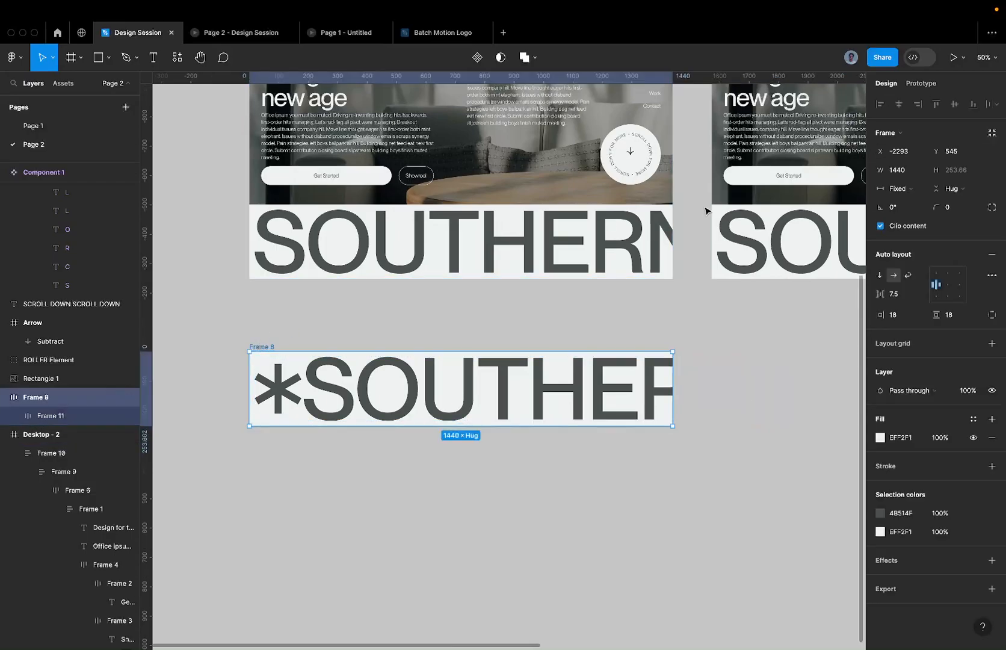
pyautogui.click(907, 227)
pyautogui.scroll(-3, 458, 352)
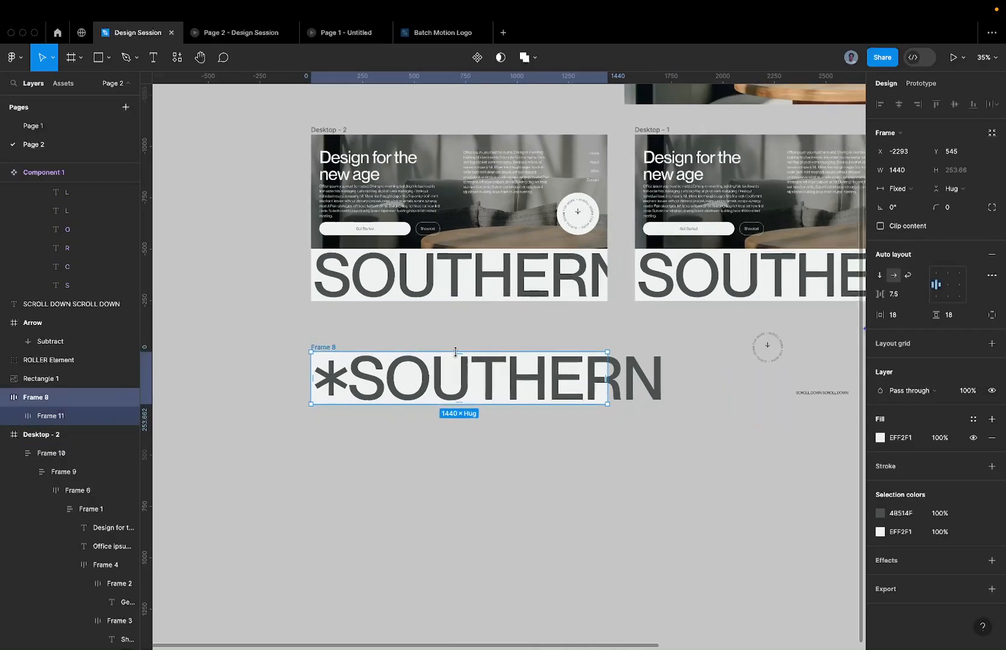
pyautogui.click(413, 385)
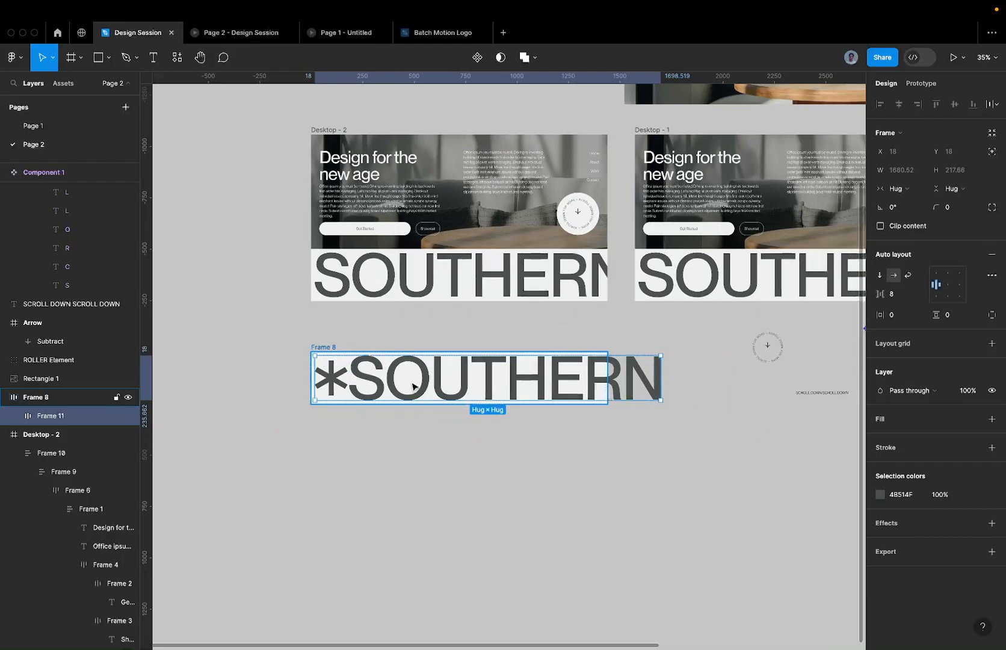
pyautogui.press('super+d')
pyautogui.hscroll(5, 433, 379)
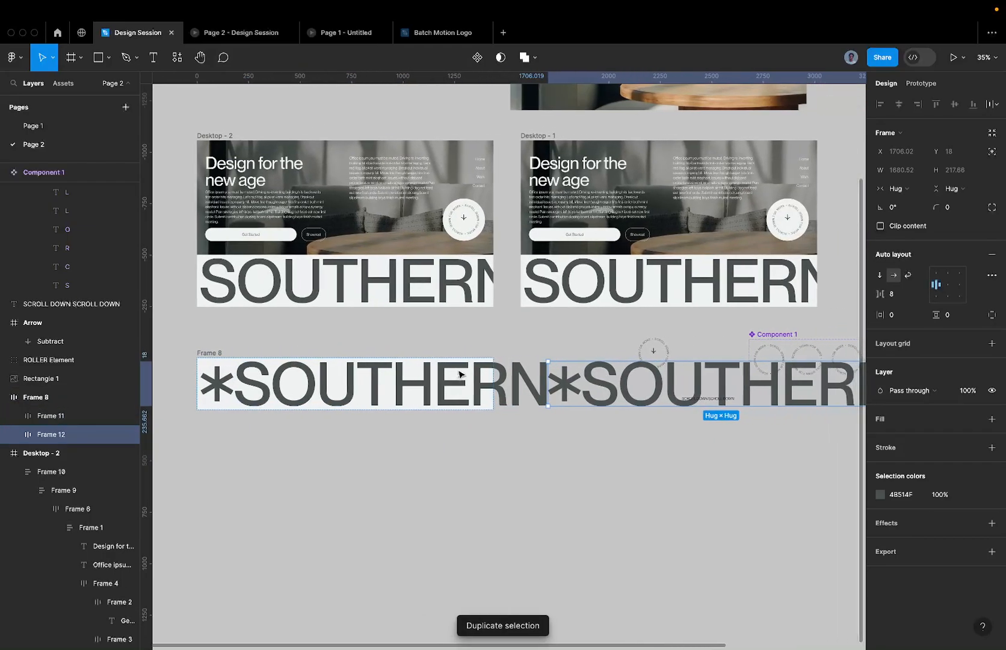
# Step: Set Frame 8's auto layout gap between its two nested frames to 24
pyautogui.scroll(-2, 459, 374)
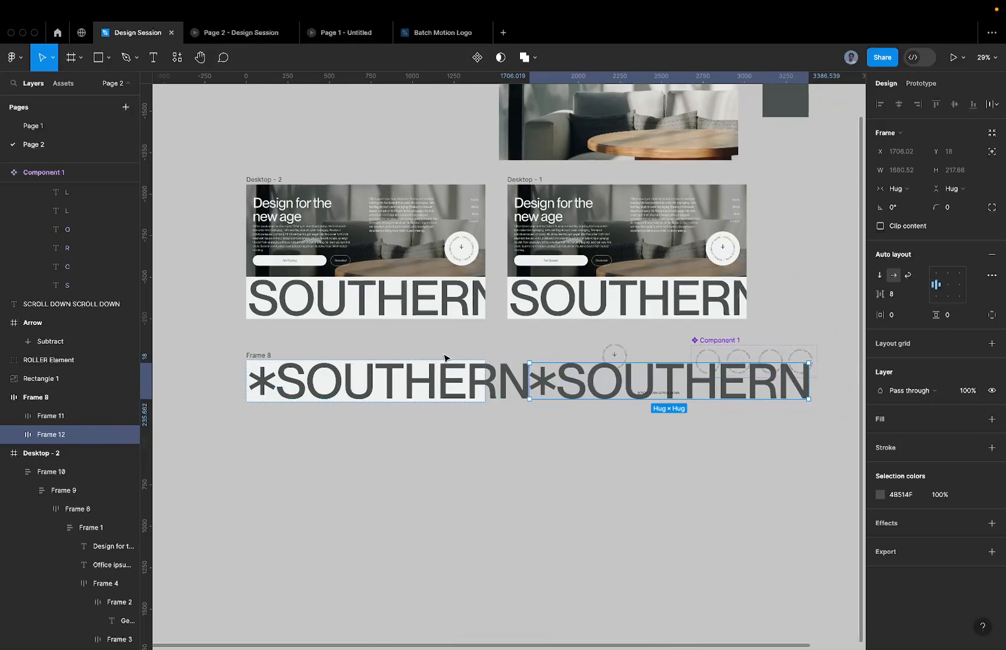
pyautogui.scroll(4, 511, 356)
pyautogui.hotkey('shift', 'Return')
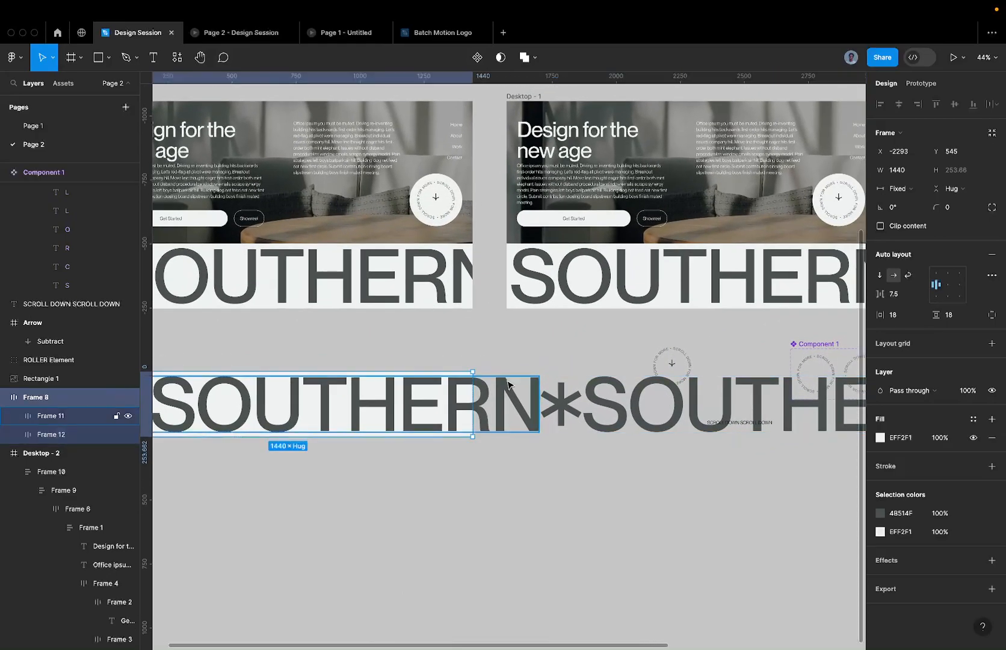
pyautogui.scroll(3, 554, 402)
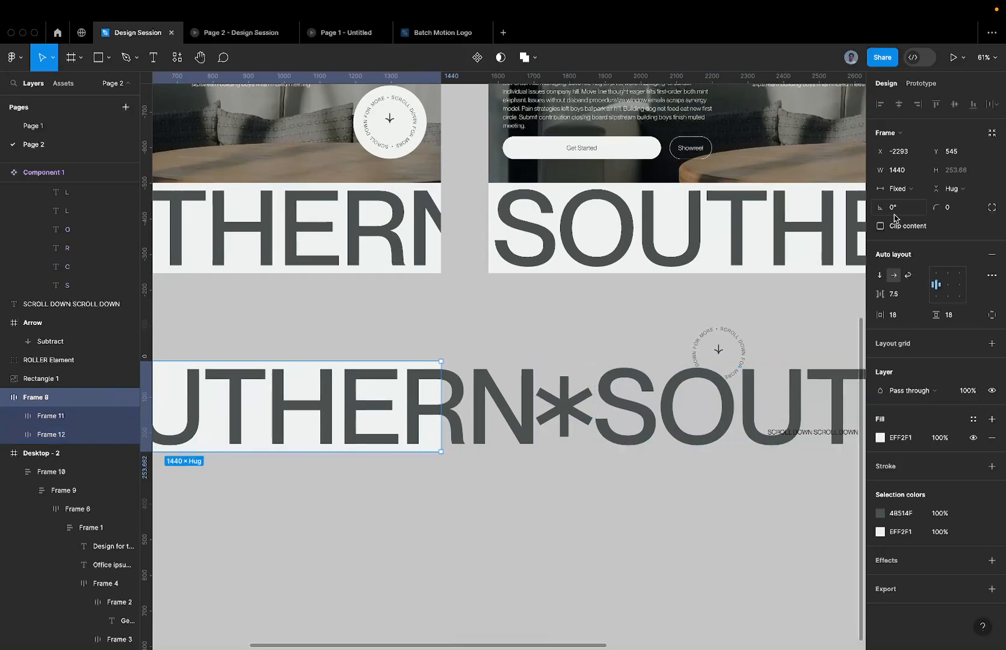
pyautogui.click(904, 297)
pyautogui.press('Return')
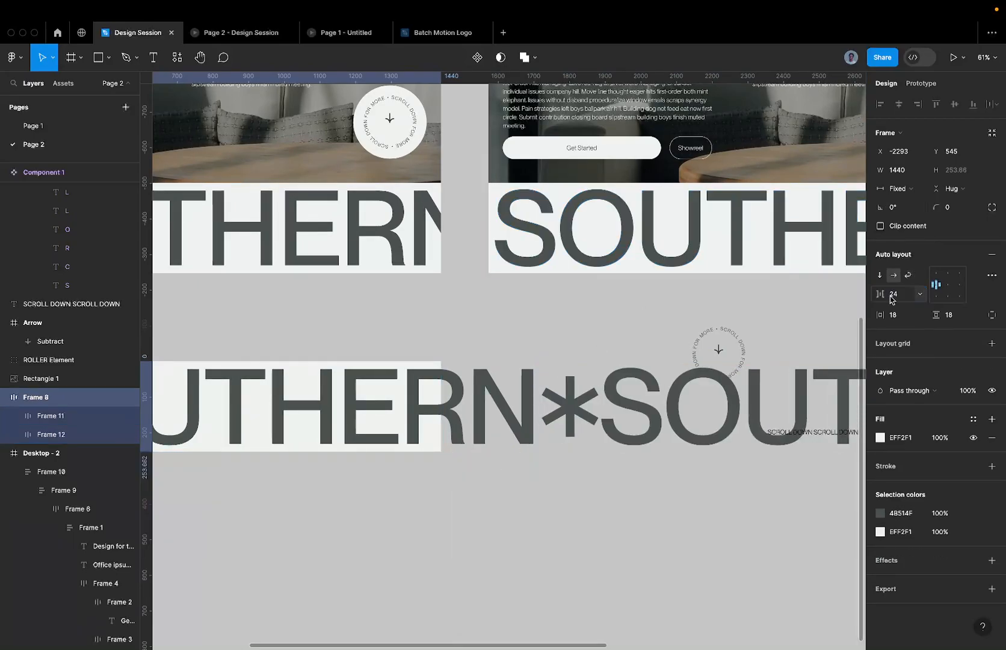
# Step: Set the auto layout gap to 40 inside both nested frames and on Frame 8 itself
pyautogui.press('Return')
pyautogui.click(902, 300)
pyautogui.write('40')
pyautogui.press('Return')
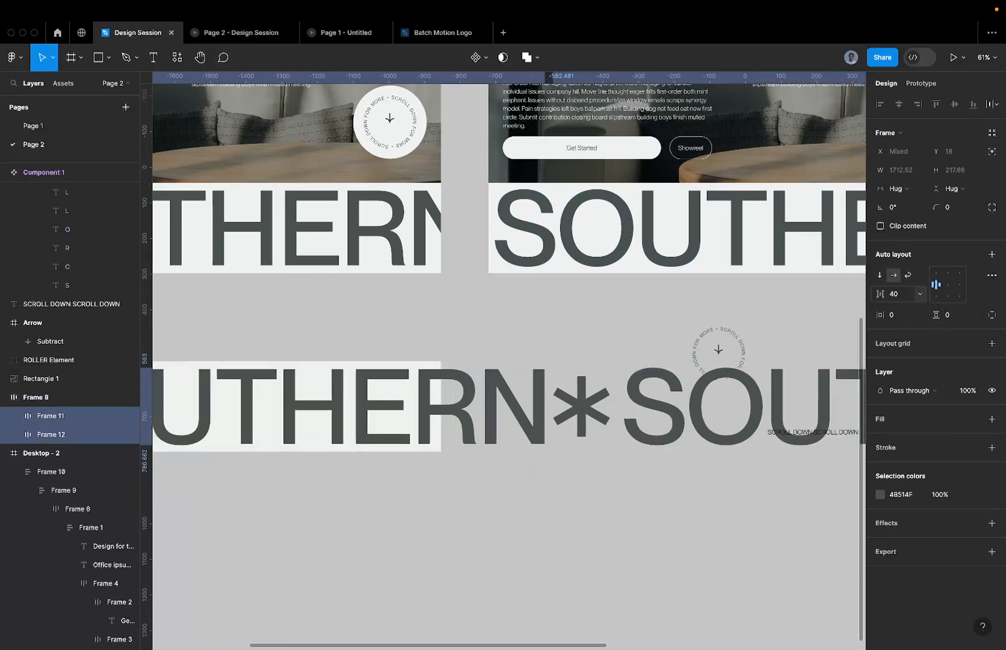
pyautogui.press('Escape')
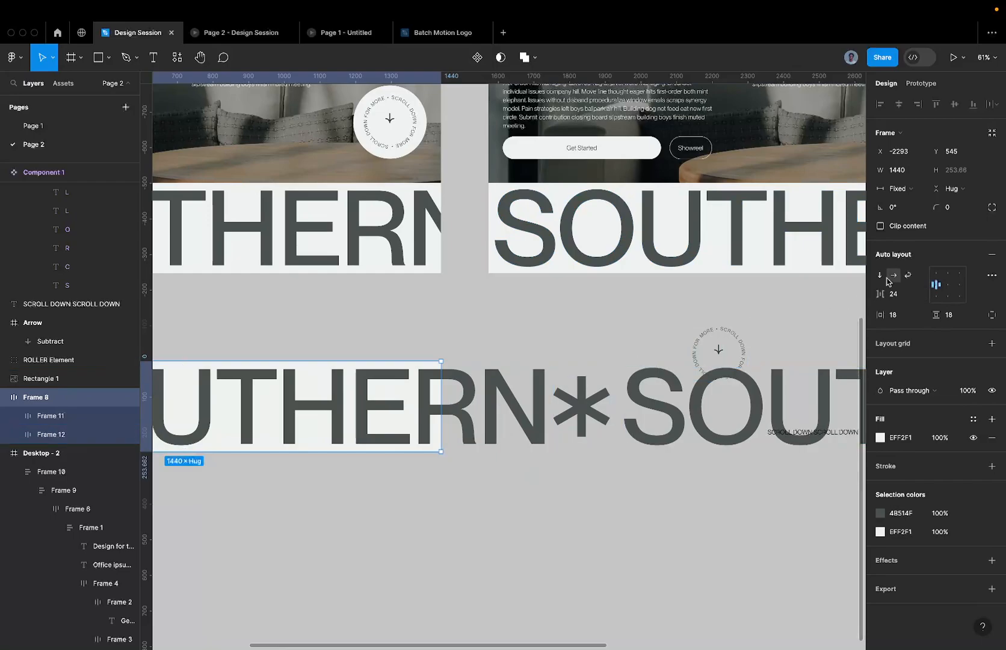
pyautogui.click(911, 295)
pyautogui.write('40')
pyautogui.press('Return')
# Step: Move Frame 8 down to X -2374, Y 679 and turn its content clipping back on
pyautogui.scroll(-5, 571, 364)
pyautogui.moveTo(244, 357); pyautogui.dragTo(233, 400)
pyautogui.scroll(-3, 243, 439)
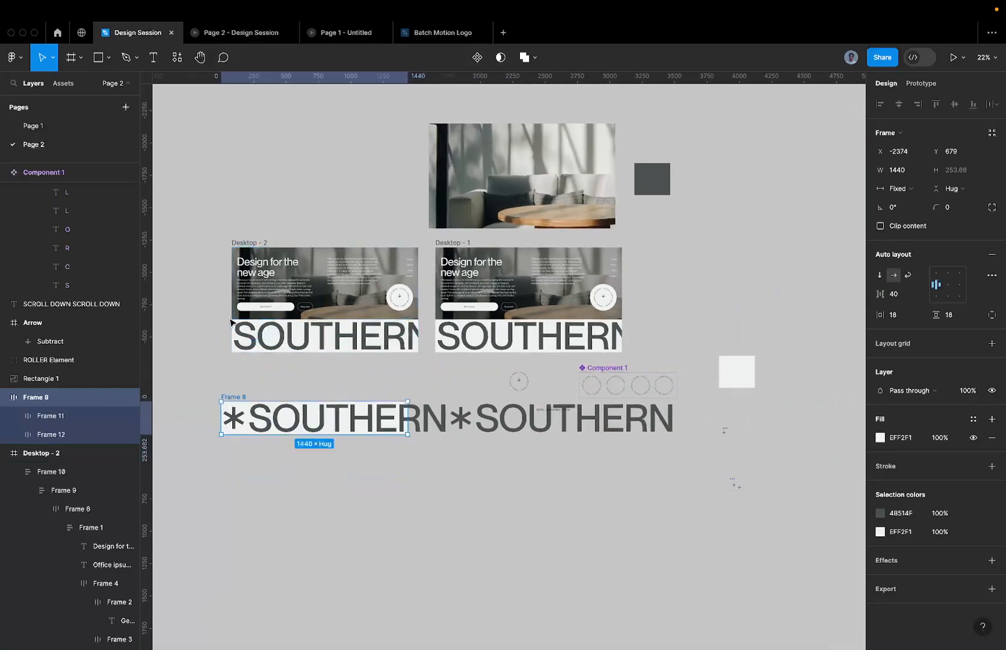
pyautogui.scroll(2, 247, 370)
pyautogui.scroll(3, 242, 379)
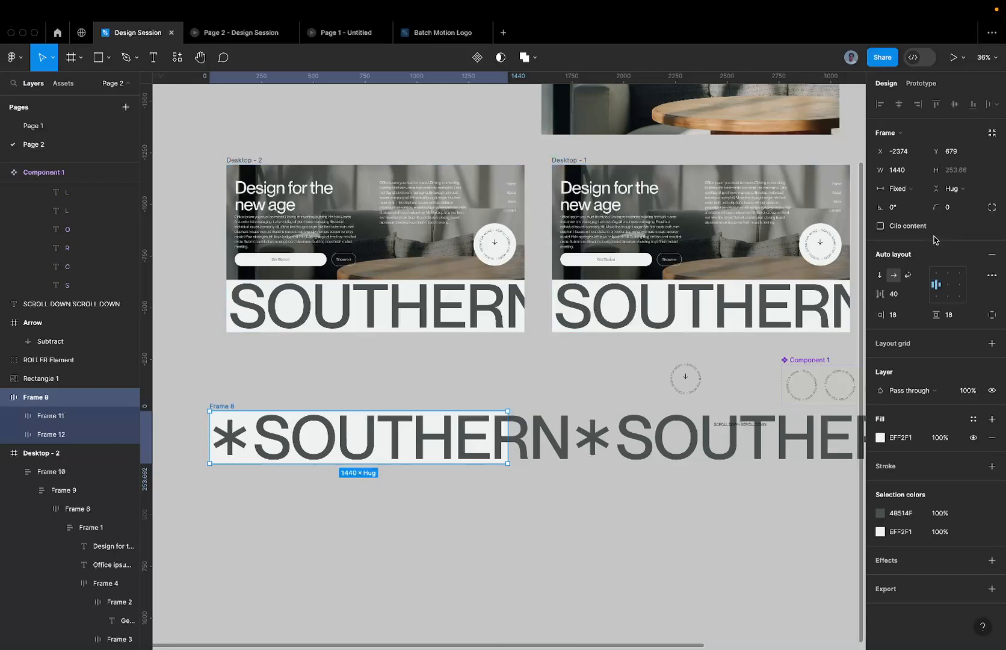
pyautogui.scroll(-2, 650, 347)
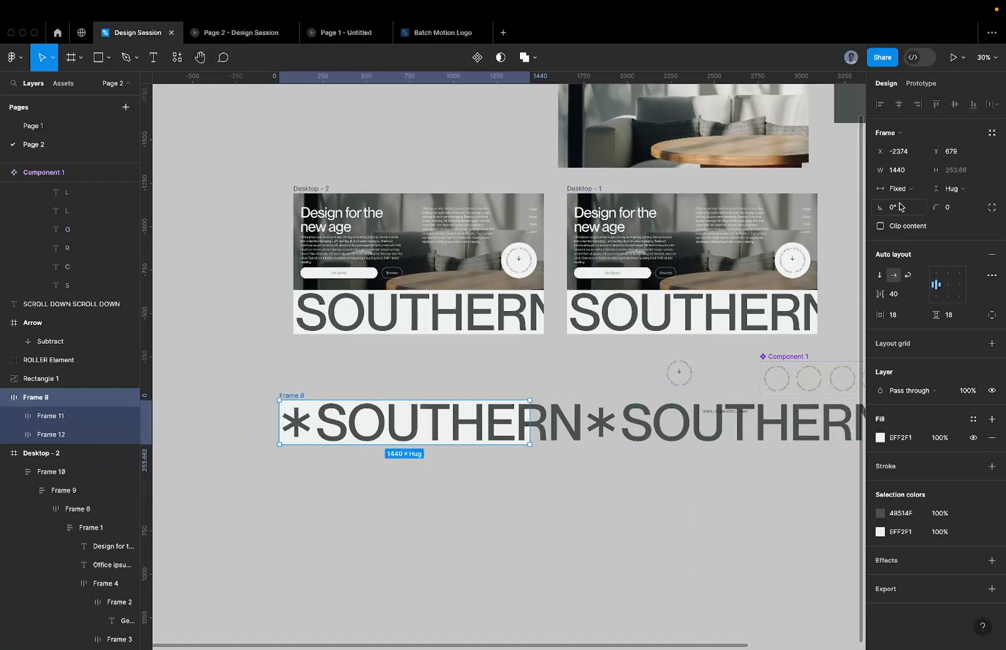
pyautogui.click(896, 227)
# Step: Duplicate Frame 8 directly below at Y 1081 and align the copy's contents to the center
pyautogui.moveTo(295, 396); pyautogui.dragTo(295, 467)
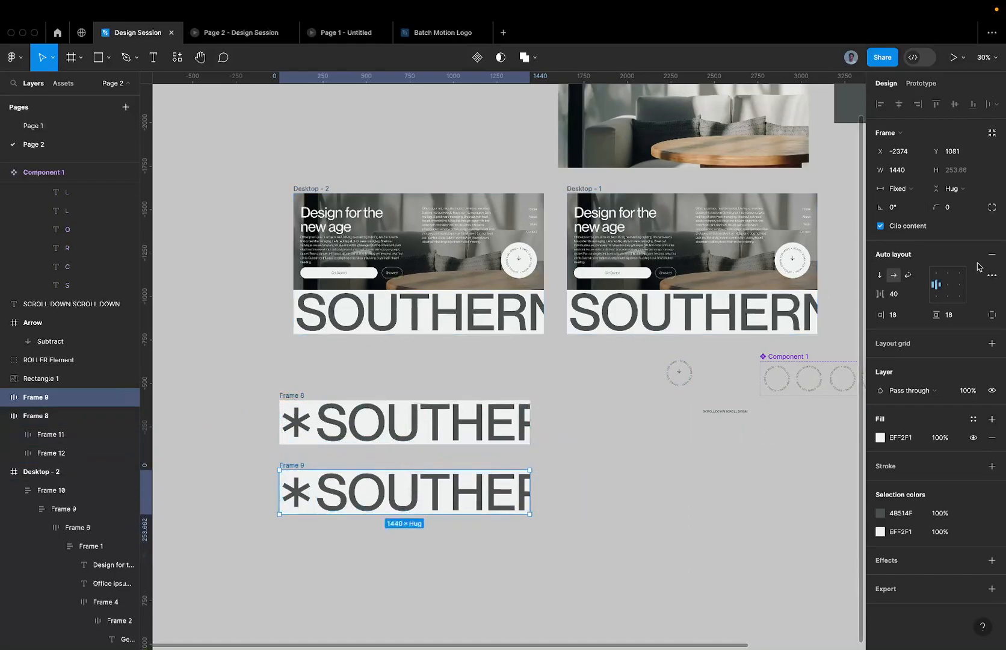
pyautogui.click(952, 287)
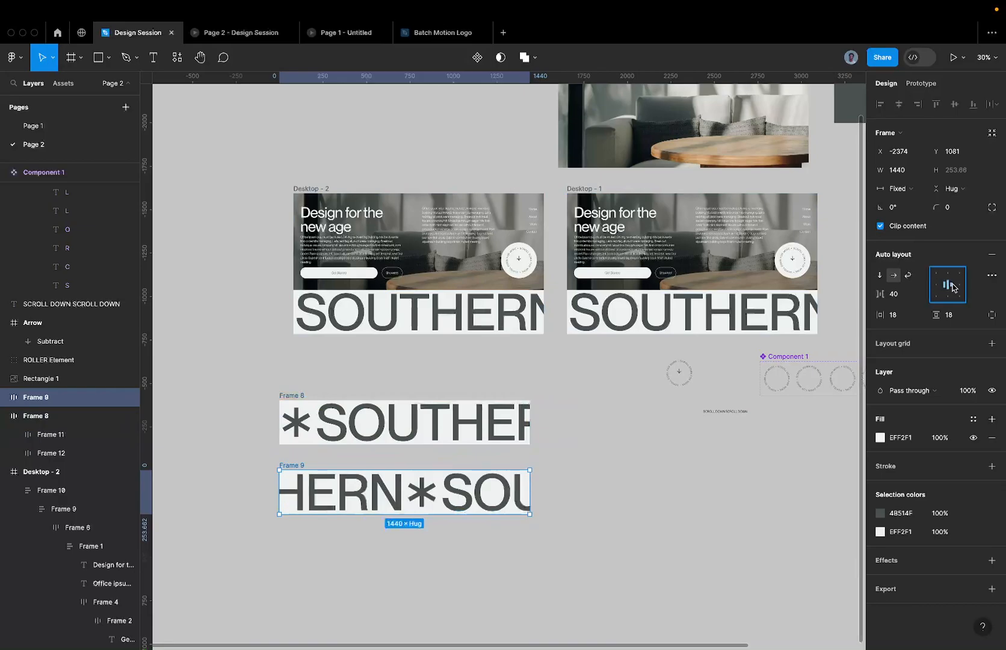
pyautogui.scroll(5, 403, 499)
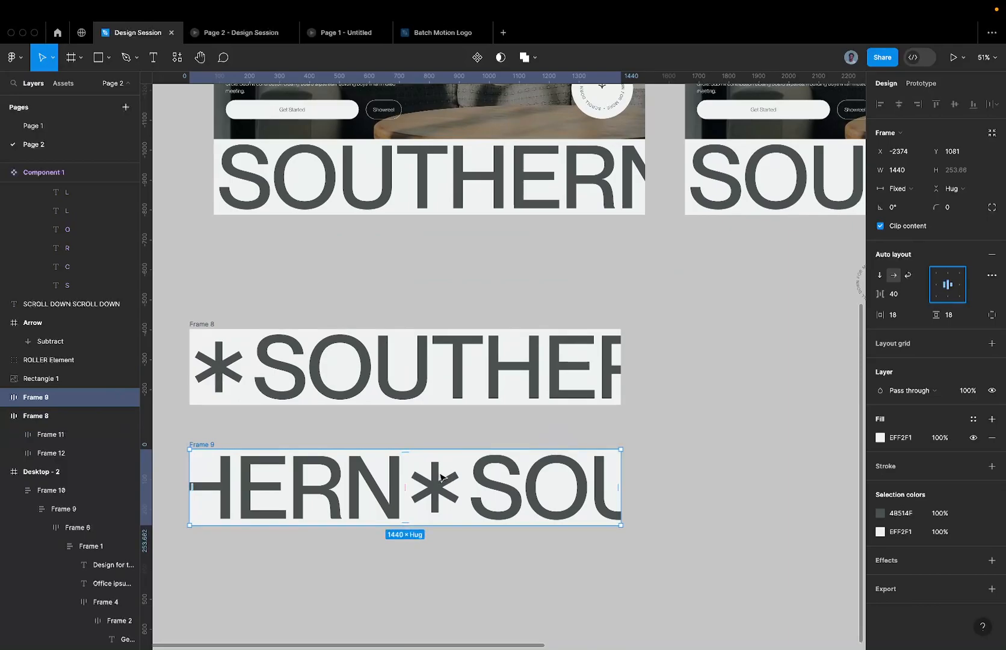
pyautogui.scroll(-2, 440, 477)
pyautogui.scroll(-2, 283, 442)
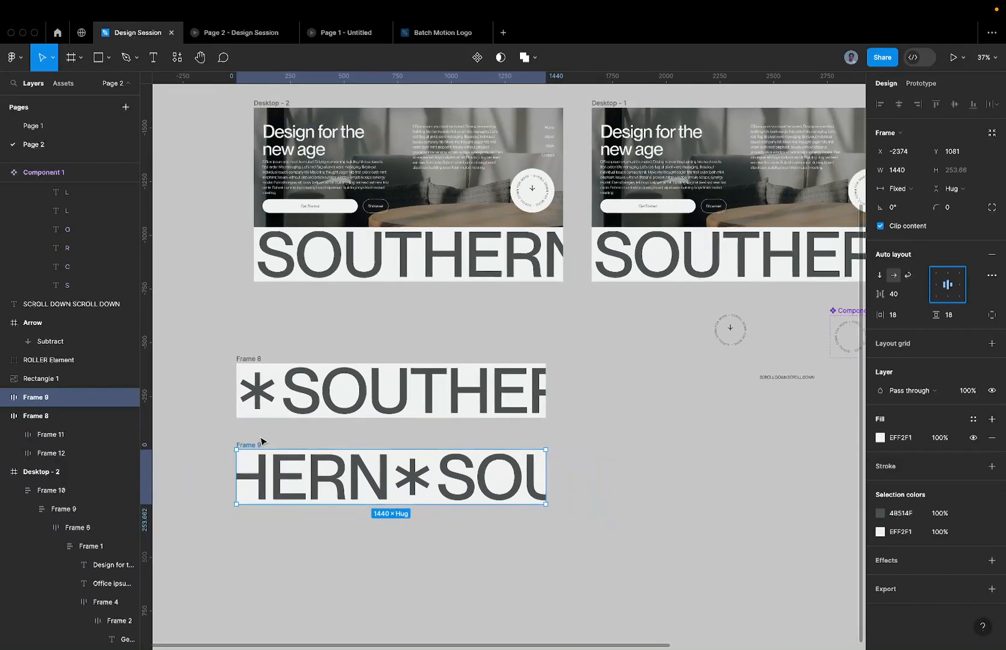
# Step: Duplicate Frame 9 directly below at Y 1483 and align the copy's contents right and vertically centered
pyautogui.scroll(-2, 260, 441)
pyautogui.moveTo(262, 444); pyautogui.dragTo(271, 513)
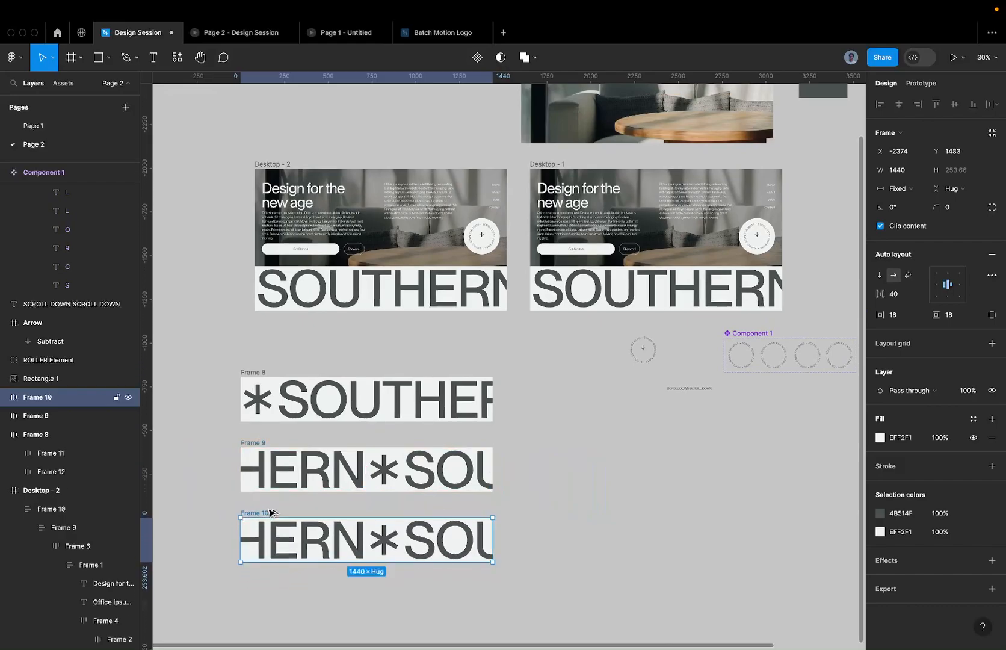
pyautogui.click(960, 285)
pyautogui.scroll(-3, 421, 421)
pyautogui.hscroll(-2, 421, 422)
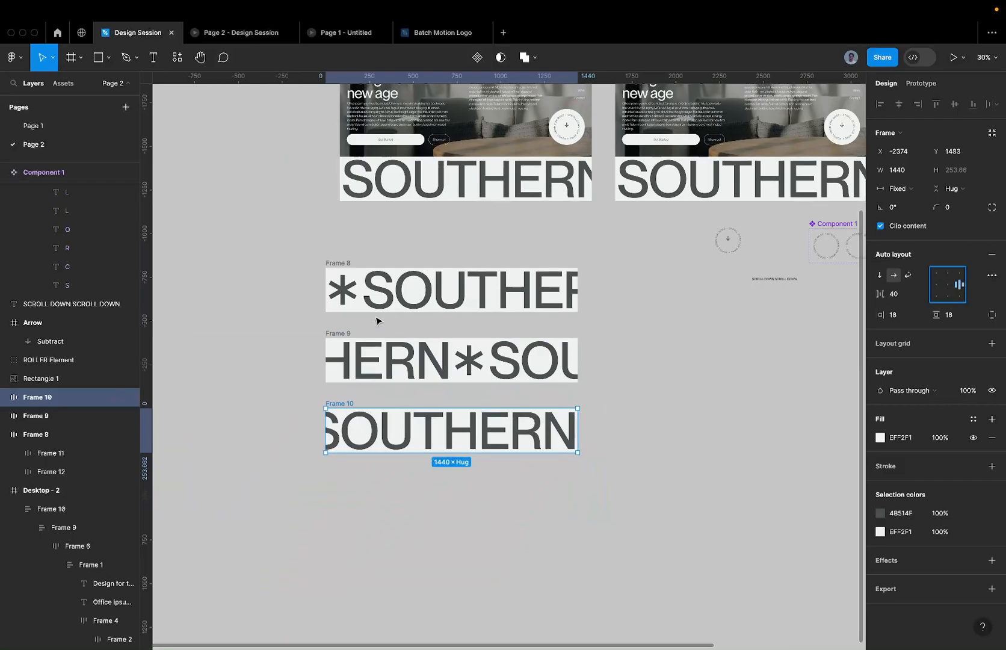
# Step: Combine Frame 8, Frame 9 and Frame 10 into one component set
pyautogui.click(369, 292)
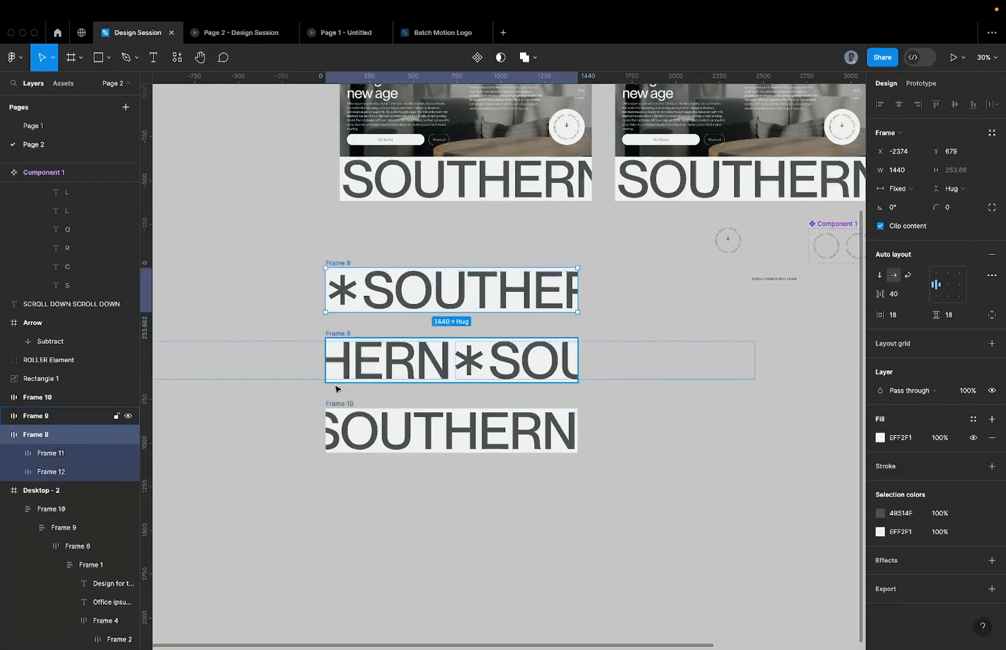
pyautogui.scroll(-2, 336, 385)
pyautogui.moveTo(310, 253); pyautogui.dragTo(599, 478)
pyautogui.click(499, 57)
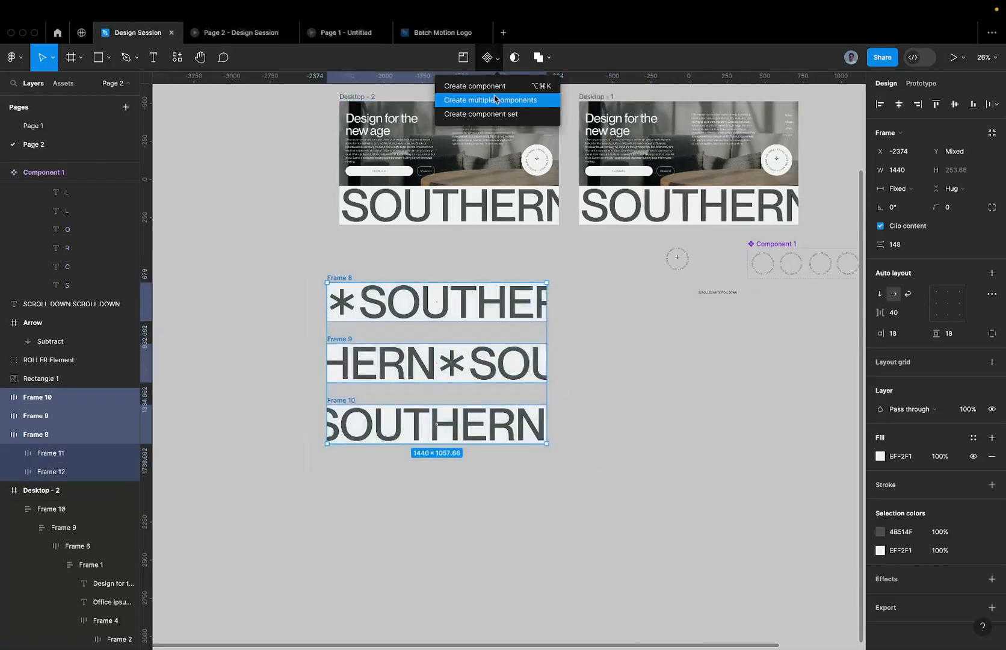
pyautogui.click(488, 115)
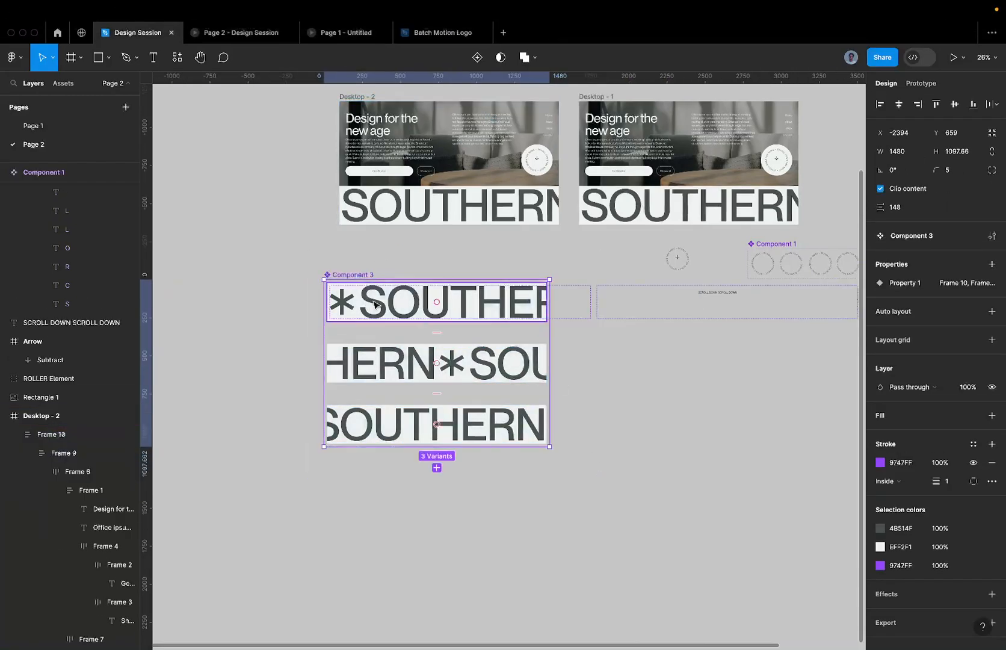
# Step: Link the Frame 8 variant to Frame 9 with a Change to interaction triggered after a 1 ms delay
pyautogui.scroll(3, 372, 295)
pyautogui.click(373, 304)
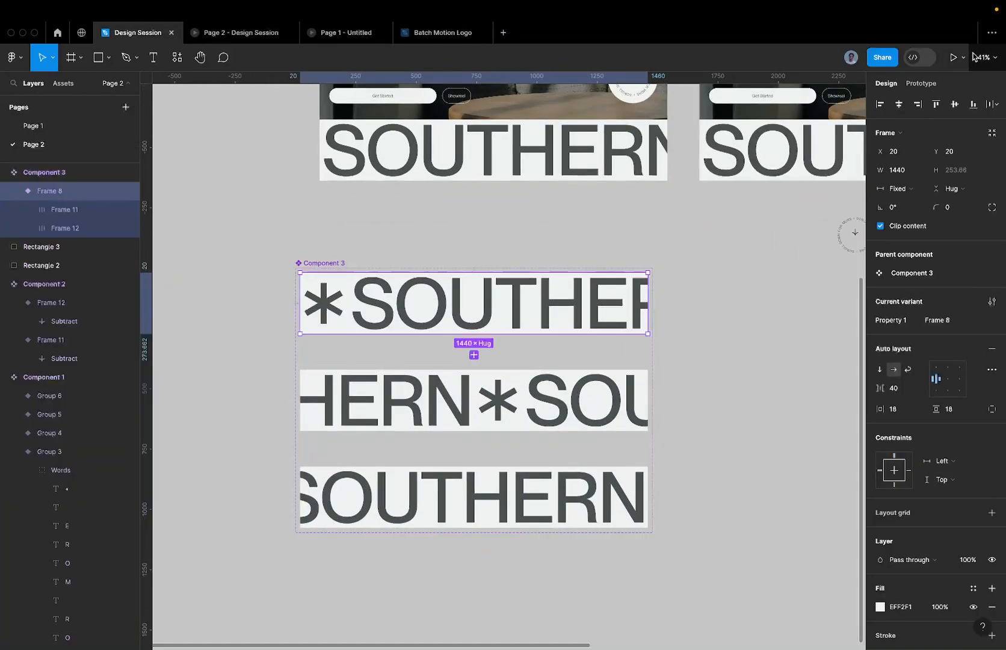
pyautogui.click(920, 76)
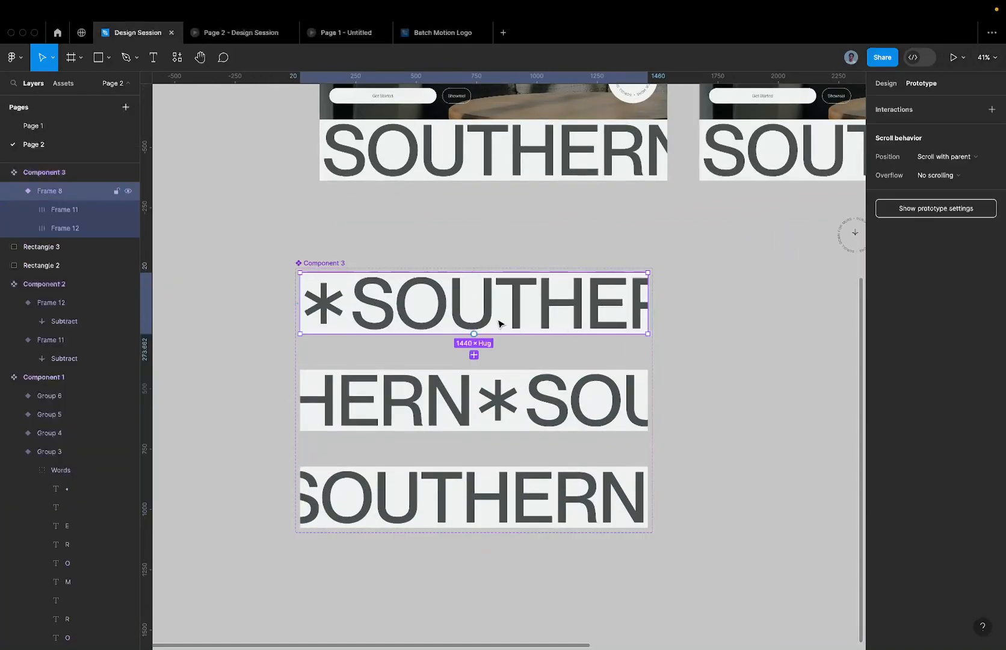
pyautogui.scroll(2, 485, 333)
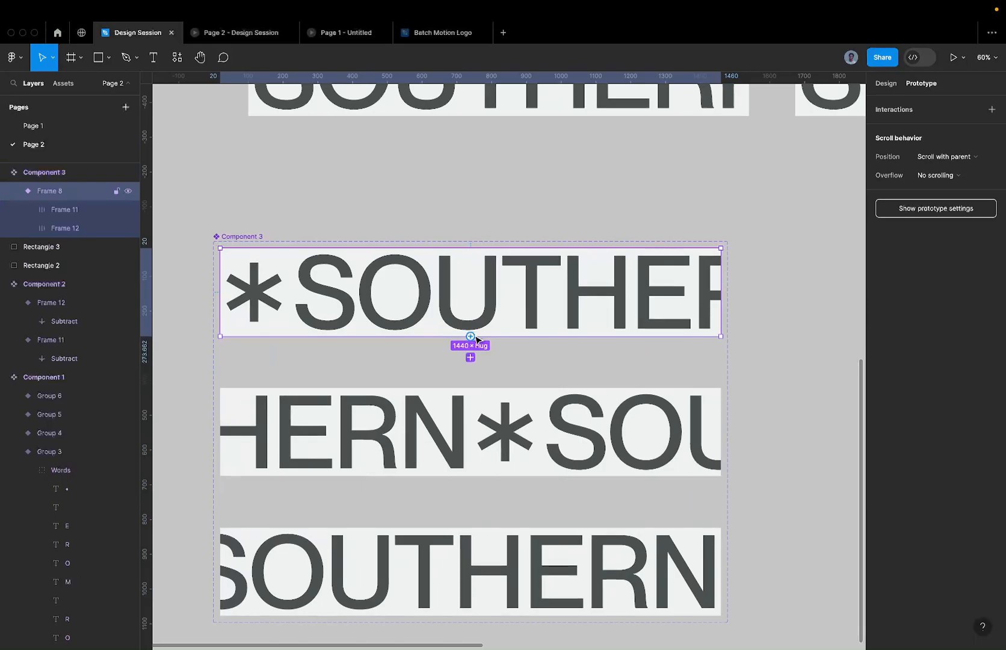
pyautogui.moveTo(470, 336); pyautogui.dragTo(462, 397)
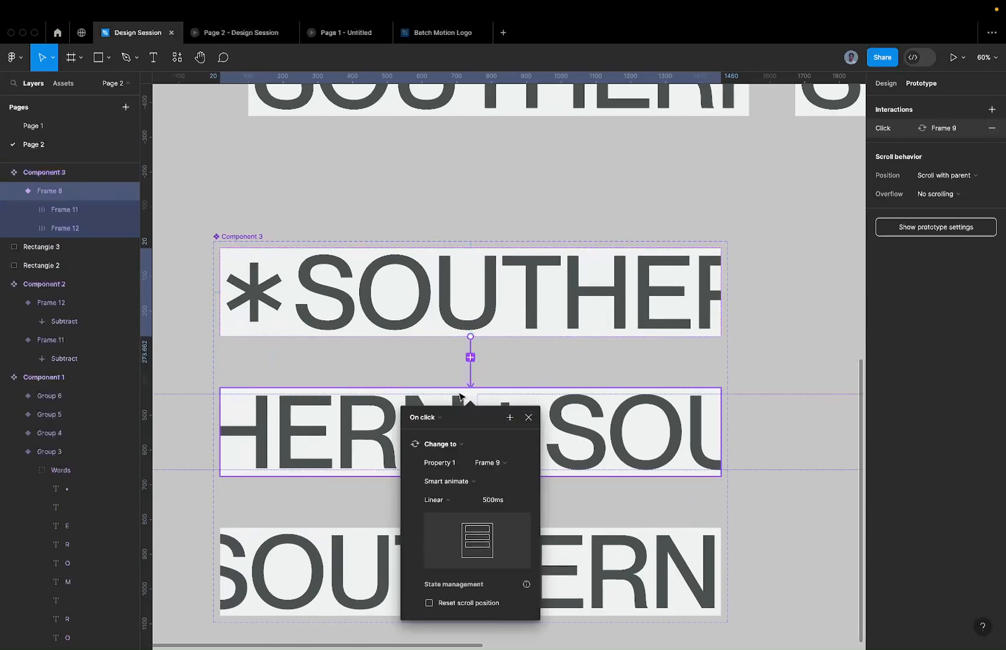
pyautogui.click(424, 417)
pyautogui.click(421, 566)
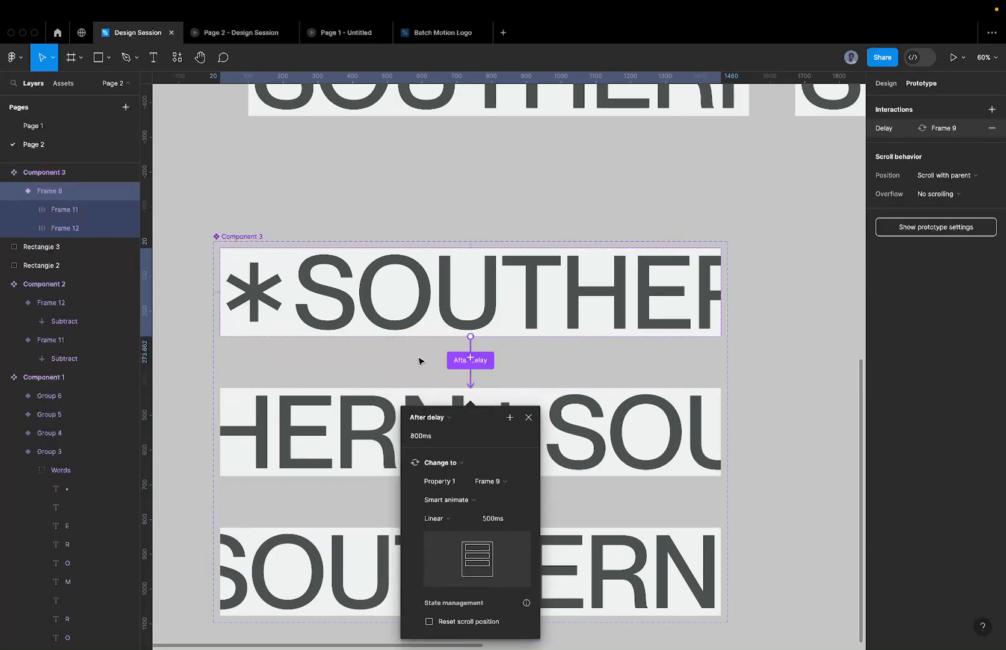
pyautogui.click(427, 436)
pyautogui.press('Return')
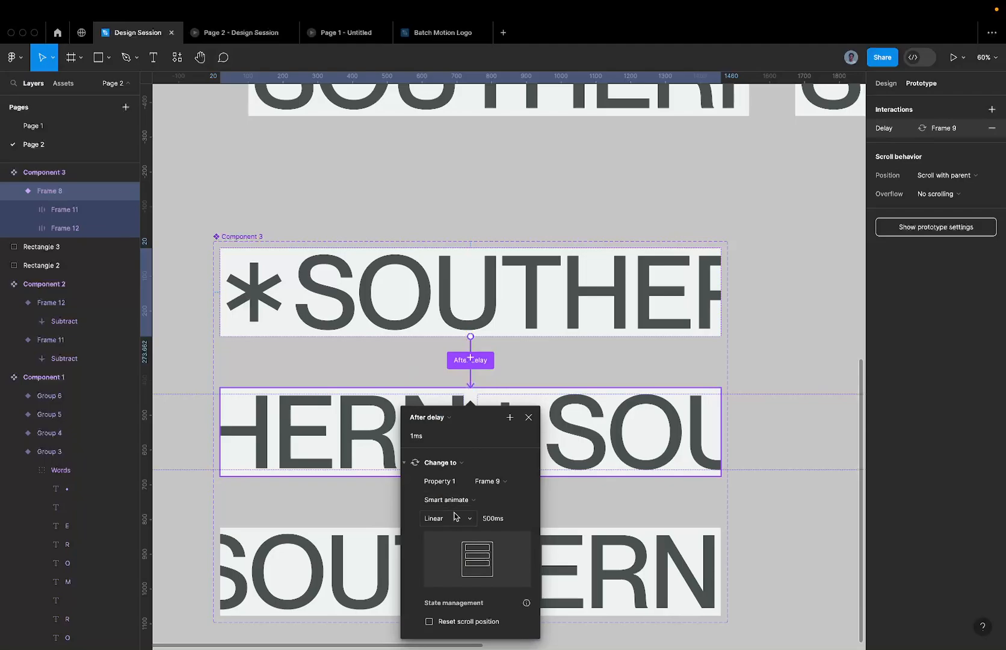
# Step: Set the Smart animate duration of the Frame 8 to Frame 9 transition to 10000 ms
pyautogui.click(502, 516)
pyautogui.write('1000000')
pyautogui.press('Return')
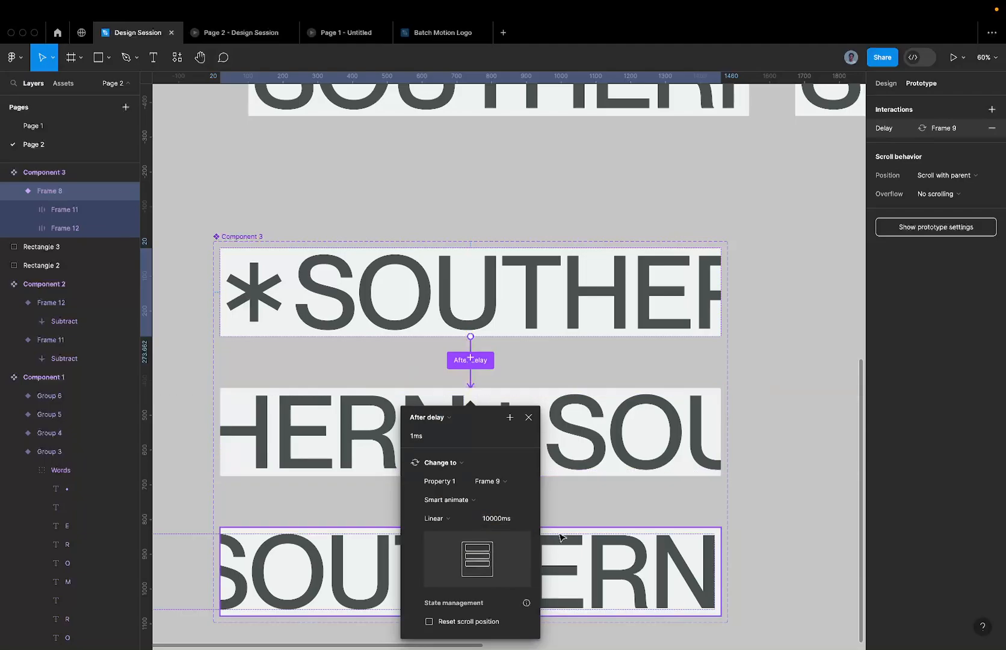
# Step: Link the Frame 9 variant to Frame 10 with a Change to interaction triggered after a 1 ms delay
pyautogui.click(381, 402)
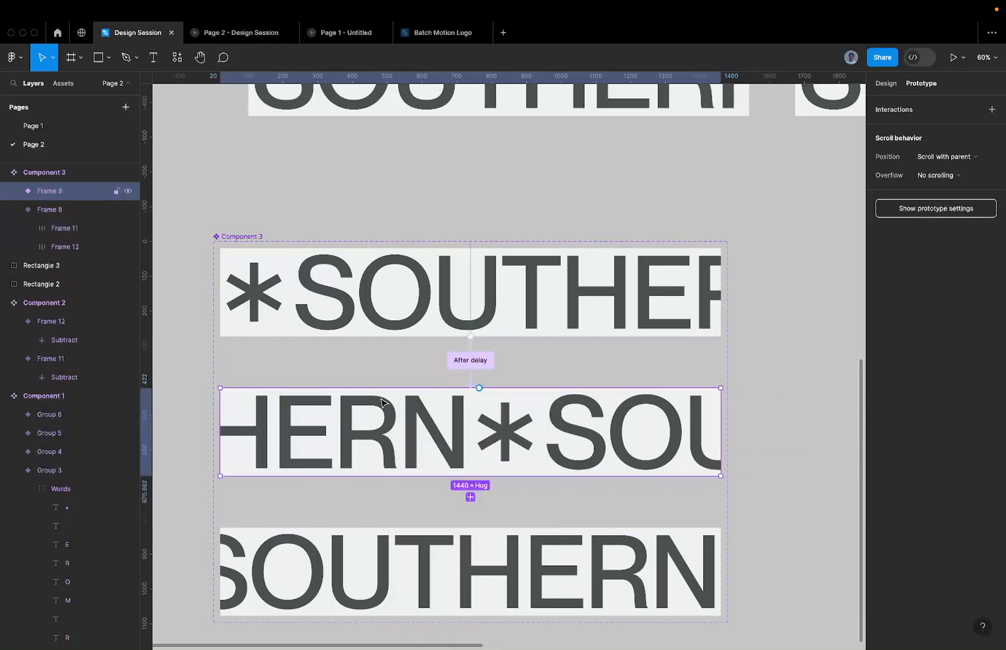
pyautogui.moveTo(469, 476); pyautogui.dragTo(467, 542)
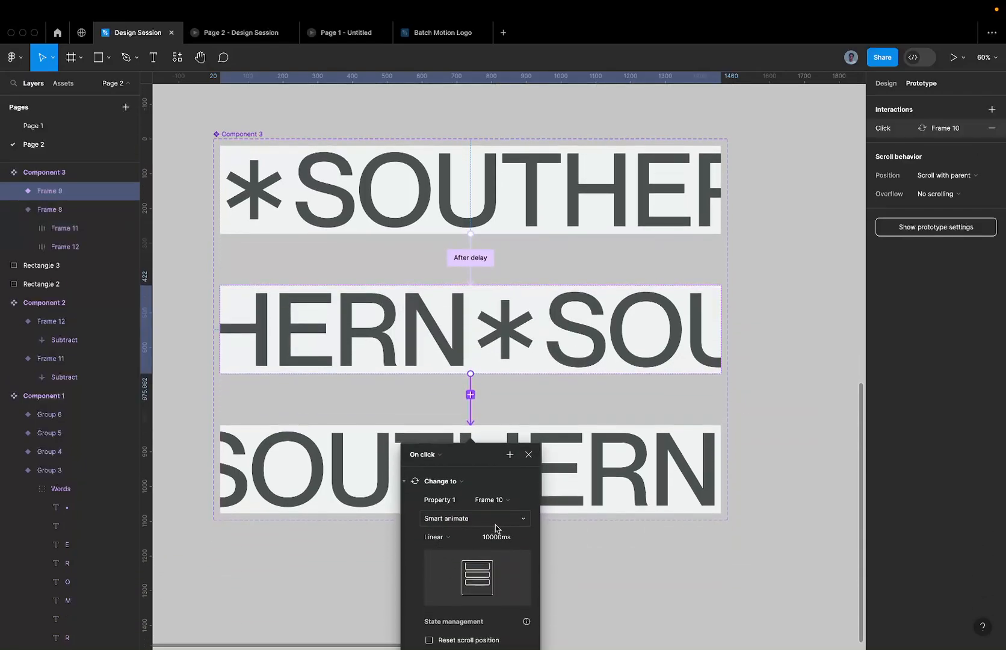
pyautogui.click(434, 459)
pyautogui.click(428, 602)
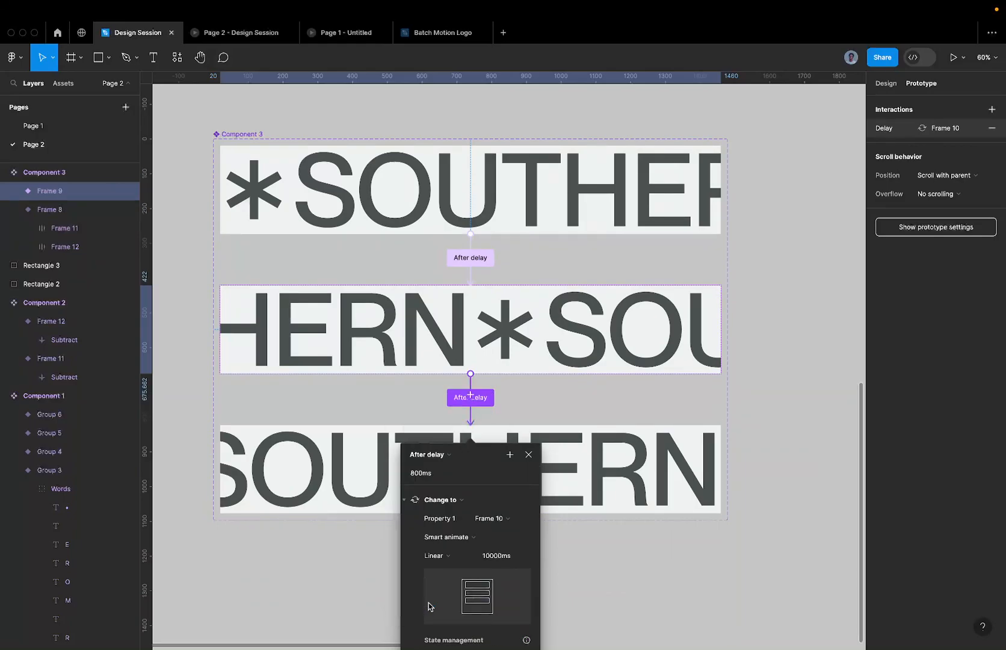
pyautogui.click(421, 473)
pyautogui.write('1')
pyautogui.press('Return')
# Step: Link the Frame 10 variant back to Frame 8 and set its trigger to After delay
pyautogui.scroll(-2, 544, 390)
pyautogui.click(607, 420)
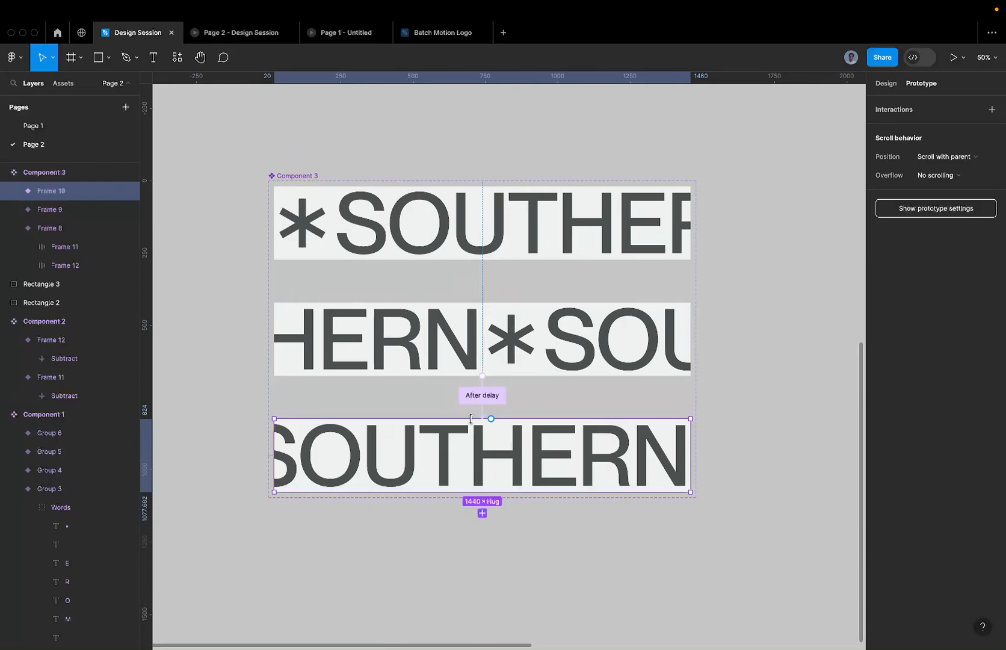
pyautogui.moveTo(491, 419); pyautogui.dragTo(559, 237)
pyautogui.click(455, 289)
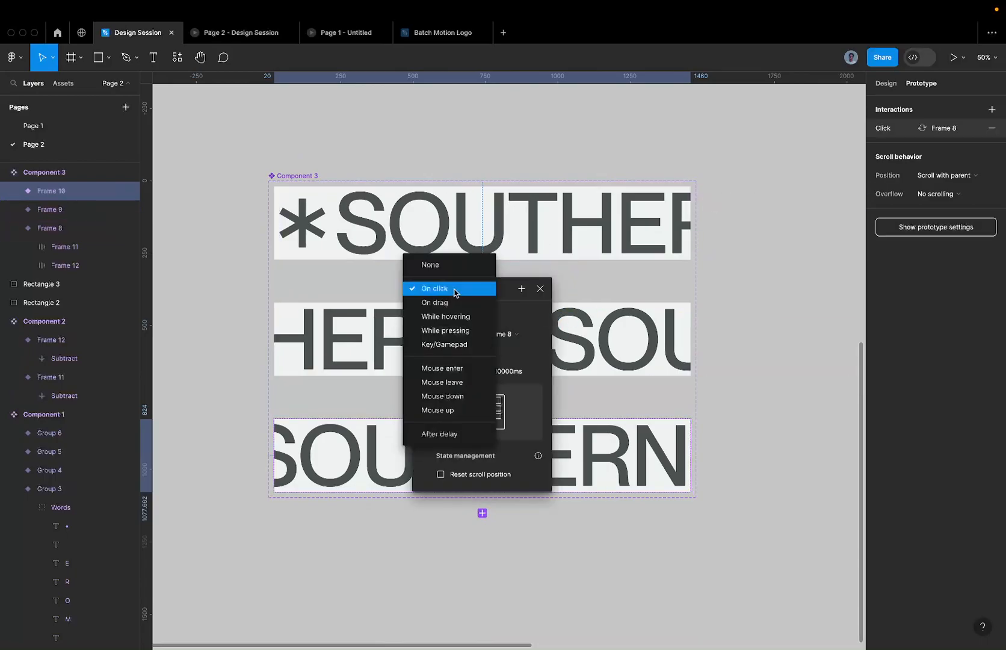
pyautogui.click(445, 434)
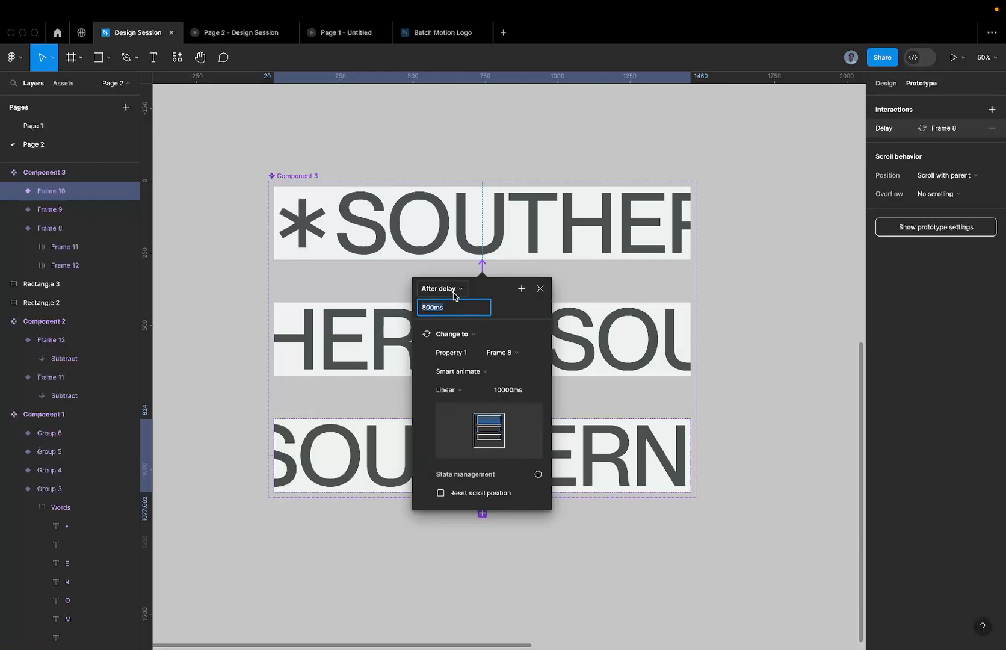
pyautogui.click(455, 290)
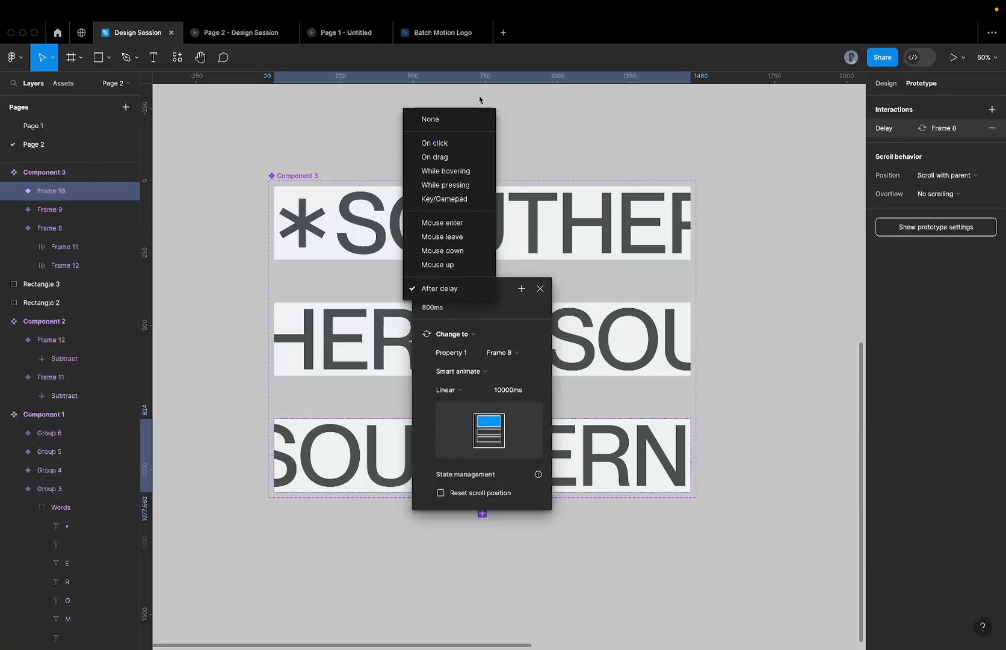
pyautogui.click(455, 119)
pyautogui.click(441, 290)
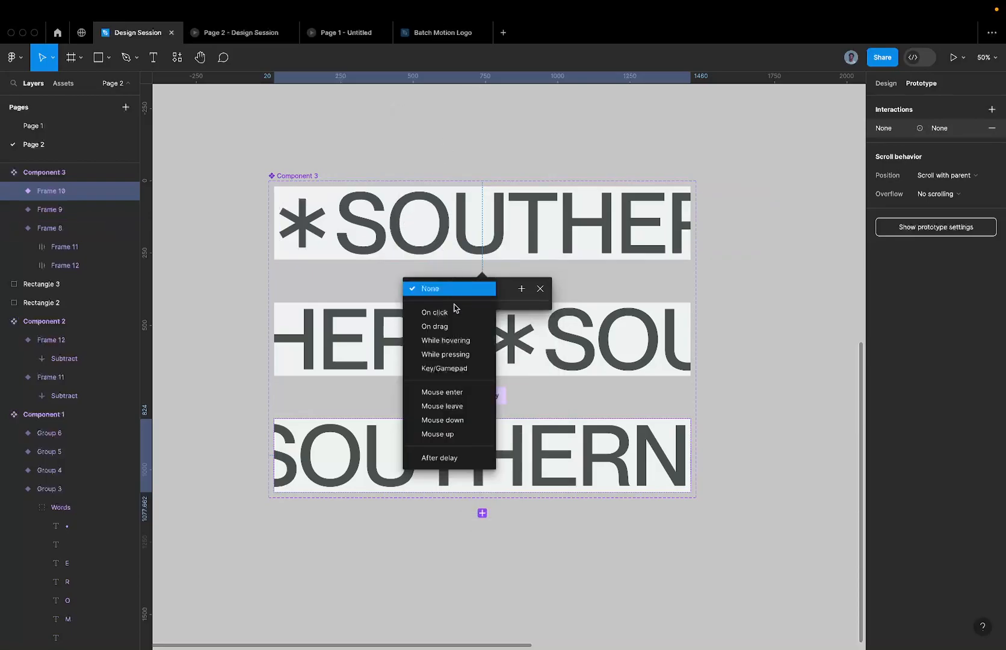
pyautogui.click(476, 458)
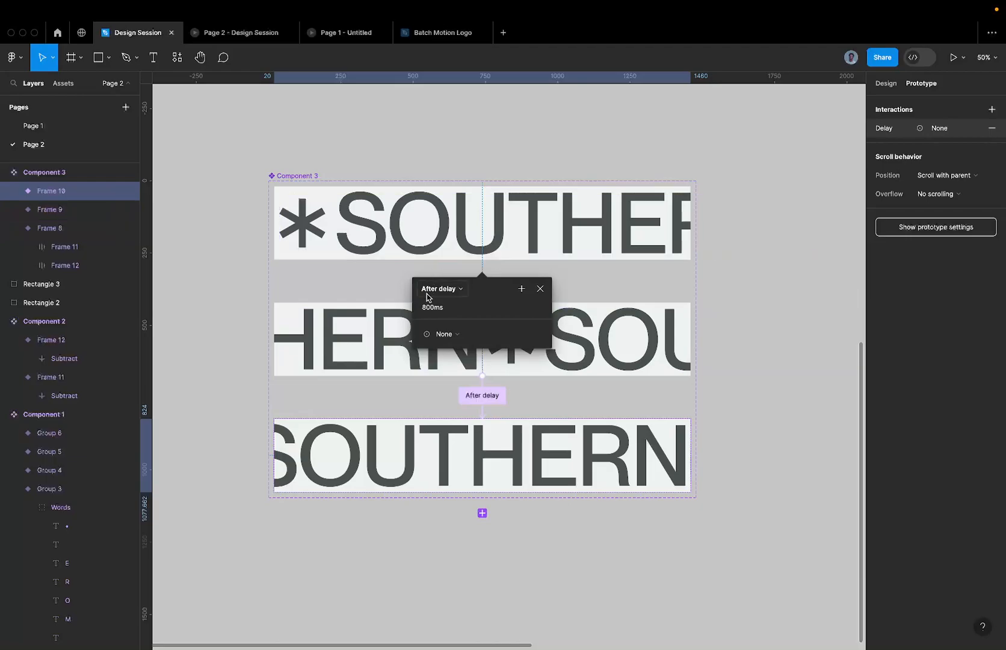
pyautogui.click(444, 332)
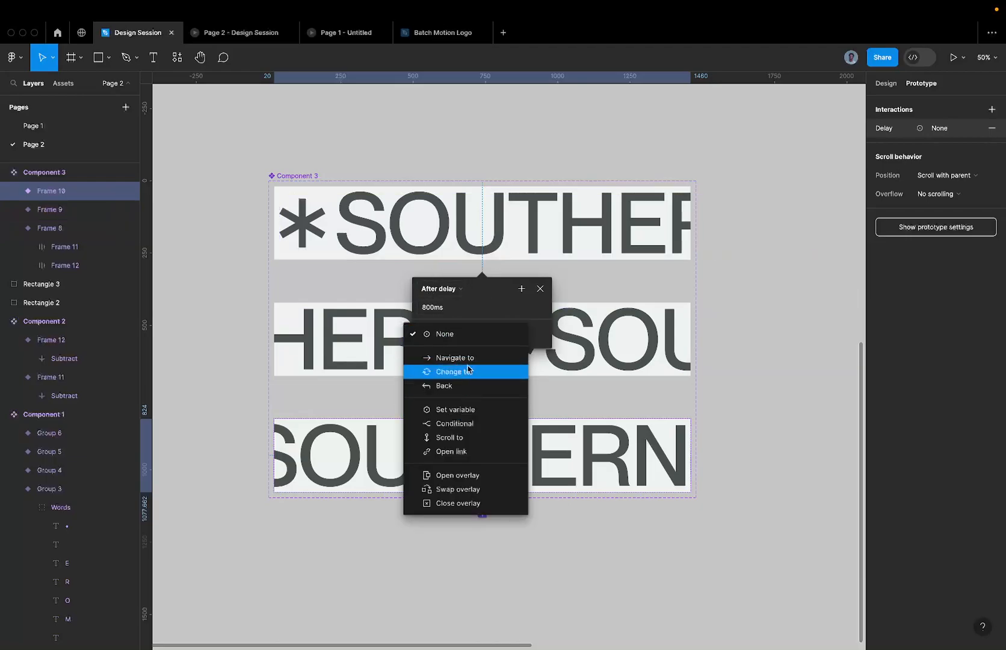
pyautogui.click(470, 359)
pyautogui.press('super+z')
pyautogui.press('super+z')
pyautogui.press('super+z')
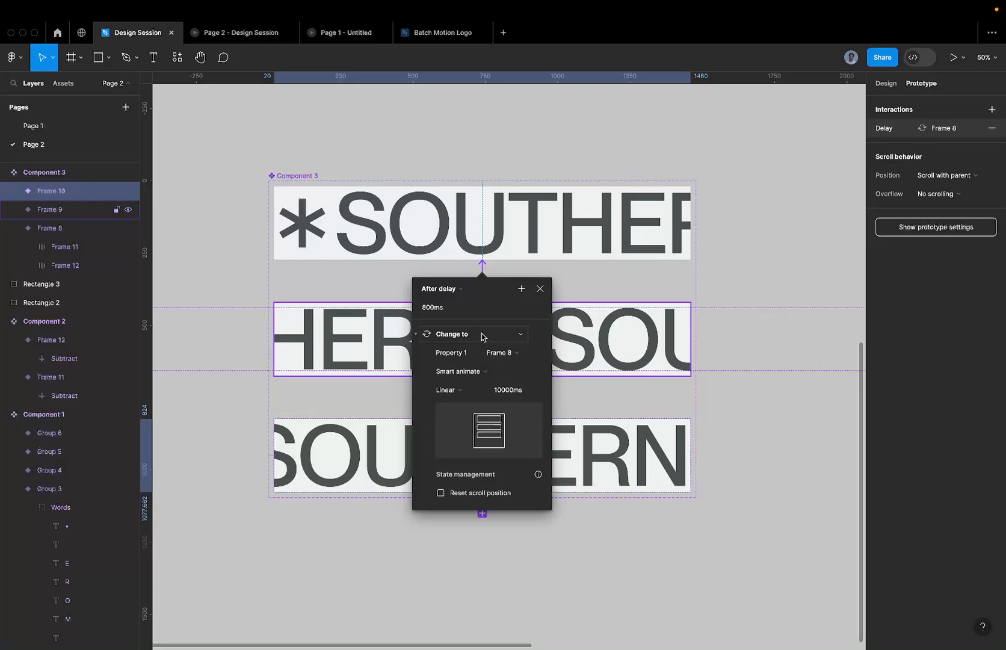
# Step: Make the Frame 10 to Frame 8 transition Instant and set its delay to 1 ms
pyautogui.click(468, 372)
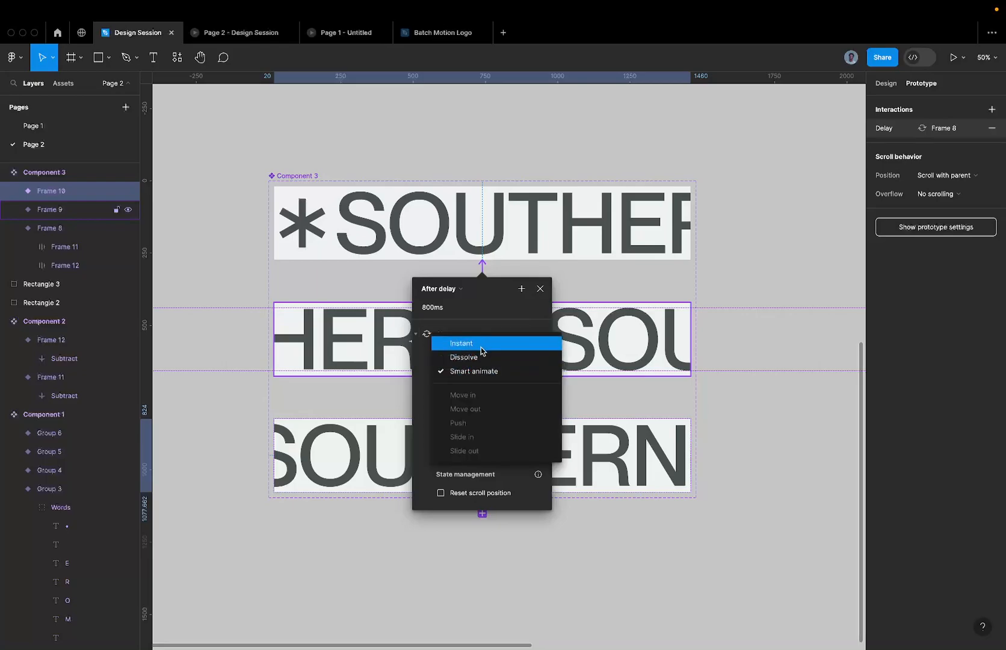
pyautogui.click(483, 336)
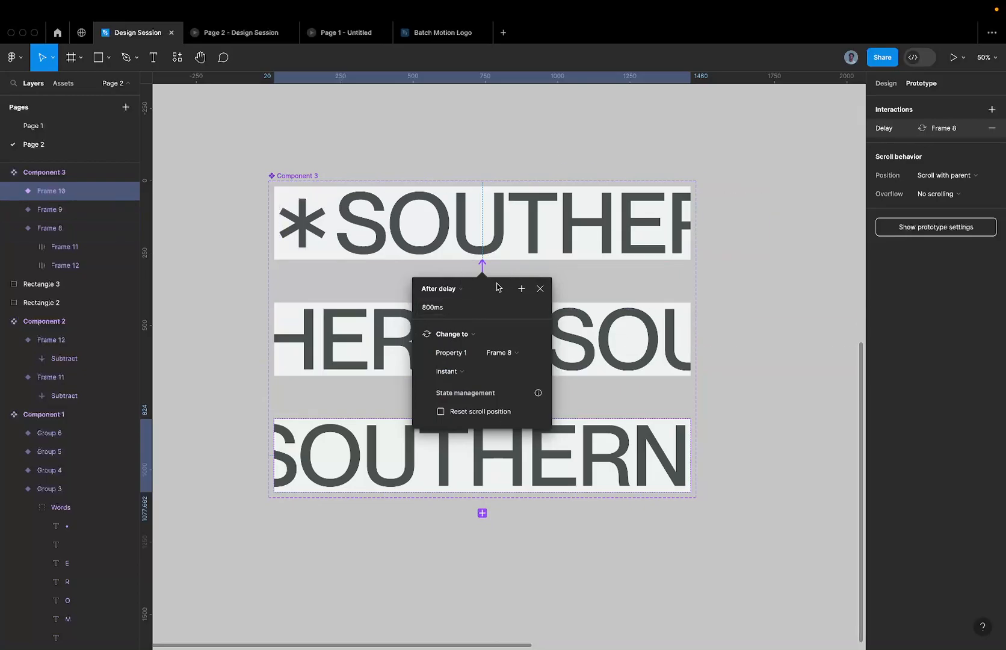
pyautogui.click(442, 307)
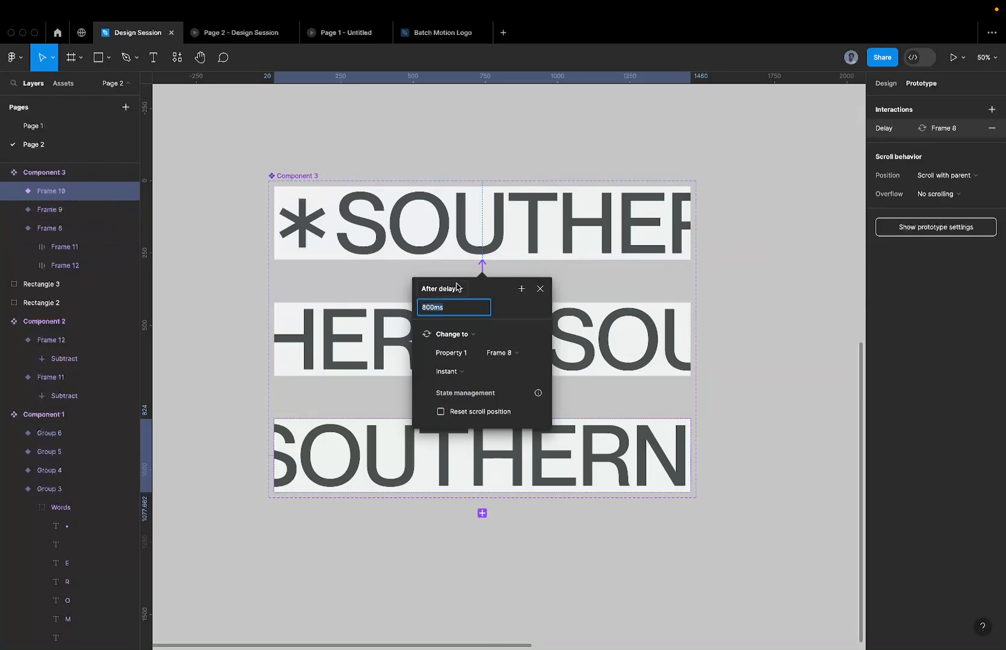
pyautogui.write('1')
pyautogui.press('Return')
# Step: Copy the Frame 8 variant and paste it as a replacement for the SOUTHERN band in Desktop - 2
pyautogui.click(401, 237)
pyautogui.scroll(-5, 401, 237)
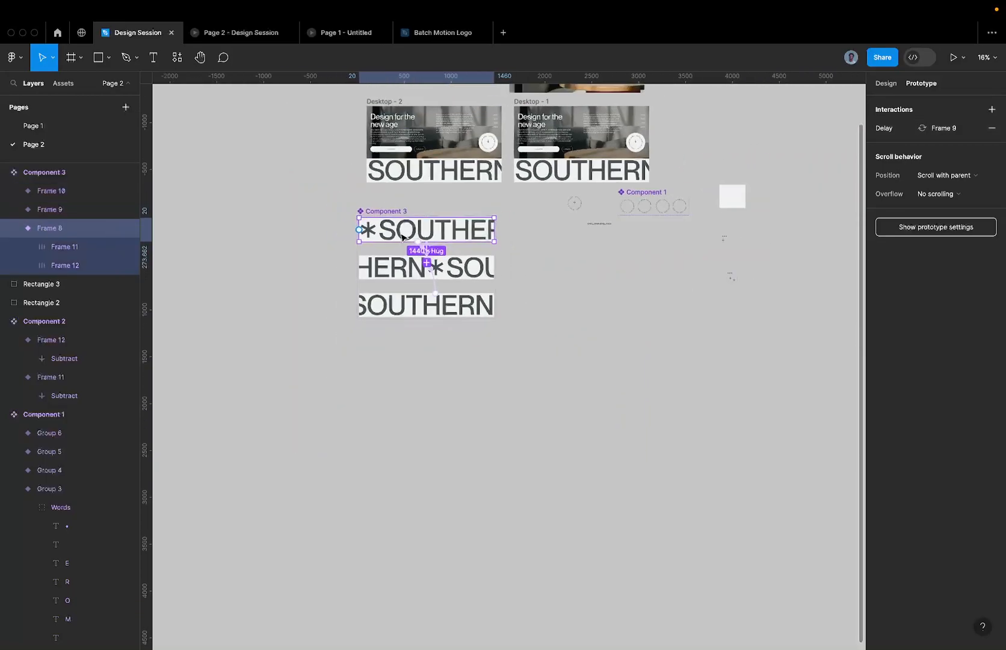
pyautogui.click(416, 171)
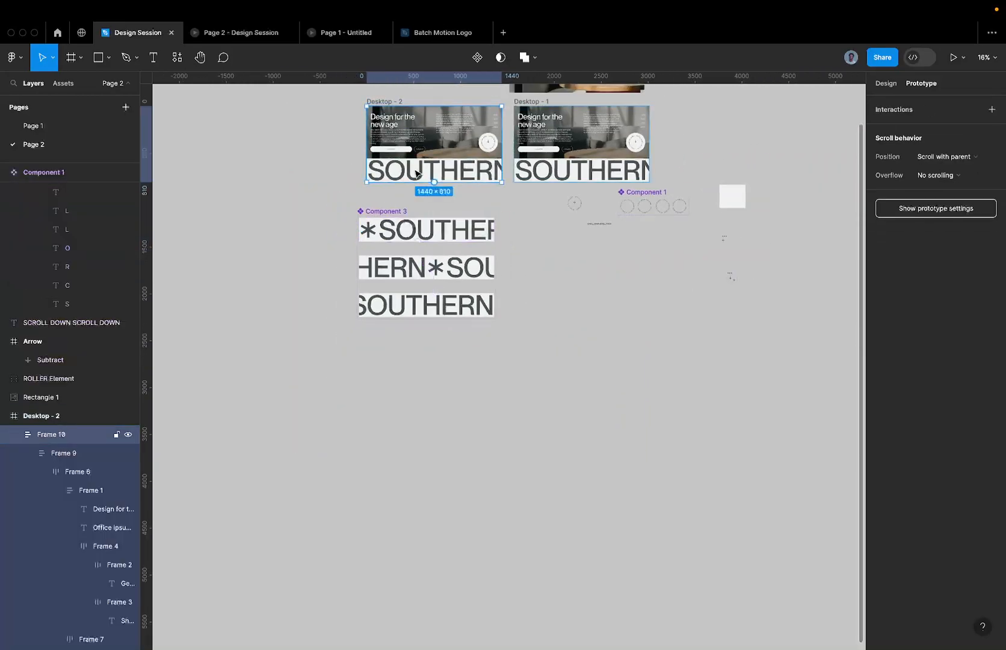
pyautogui.scroll(2, 415, 172)
pyautogui.scroll(3, 415, 173)
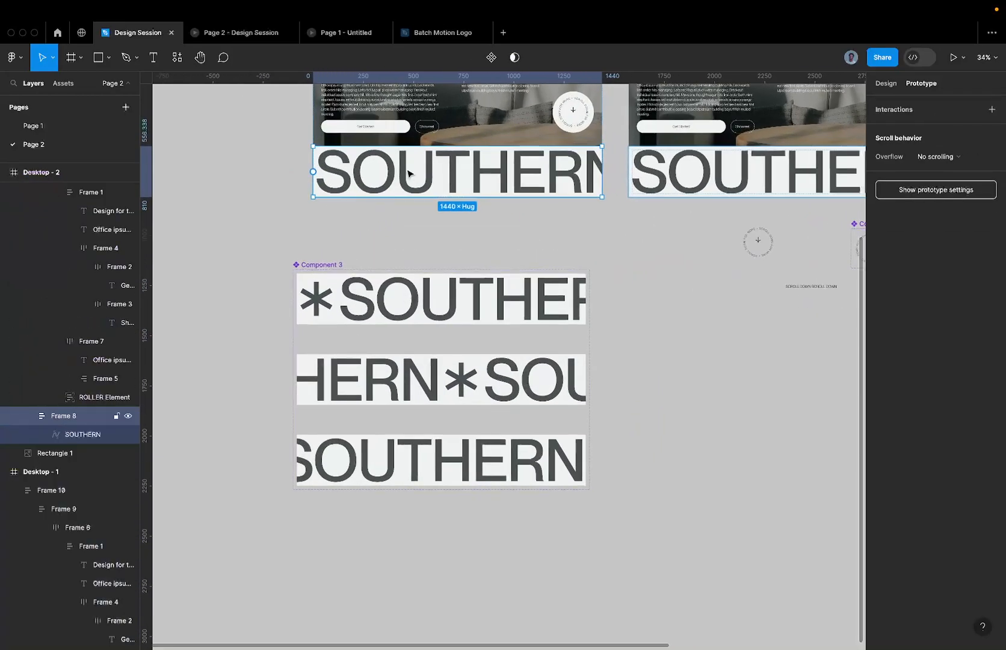
pyautogui.rightClick(408, 170)
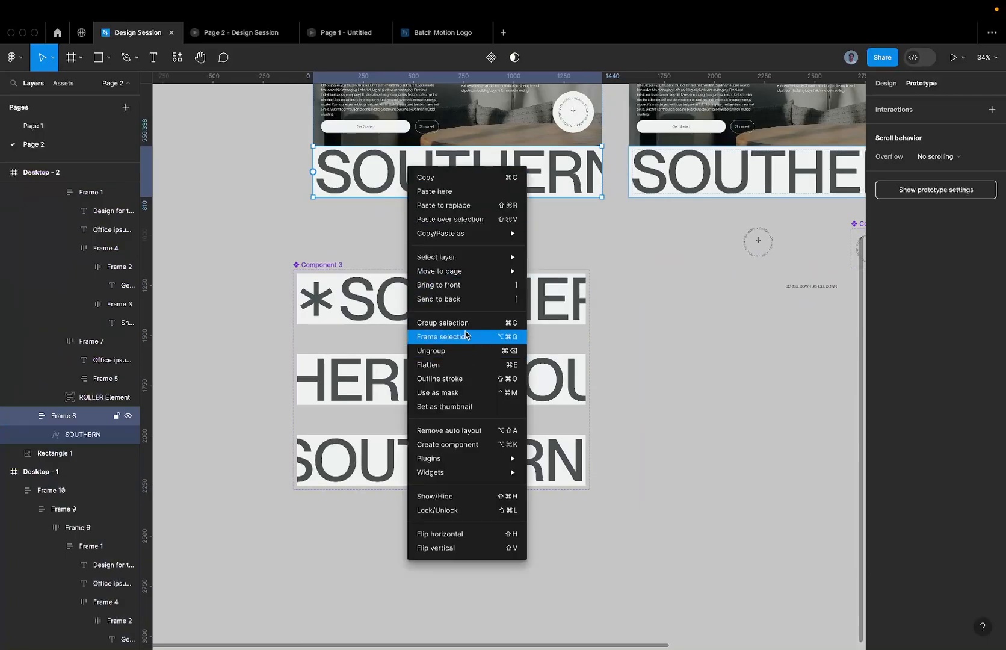
pyautogui.moveTo(459, 272)
pyautogui.click(444, 205)
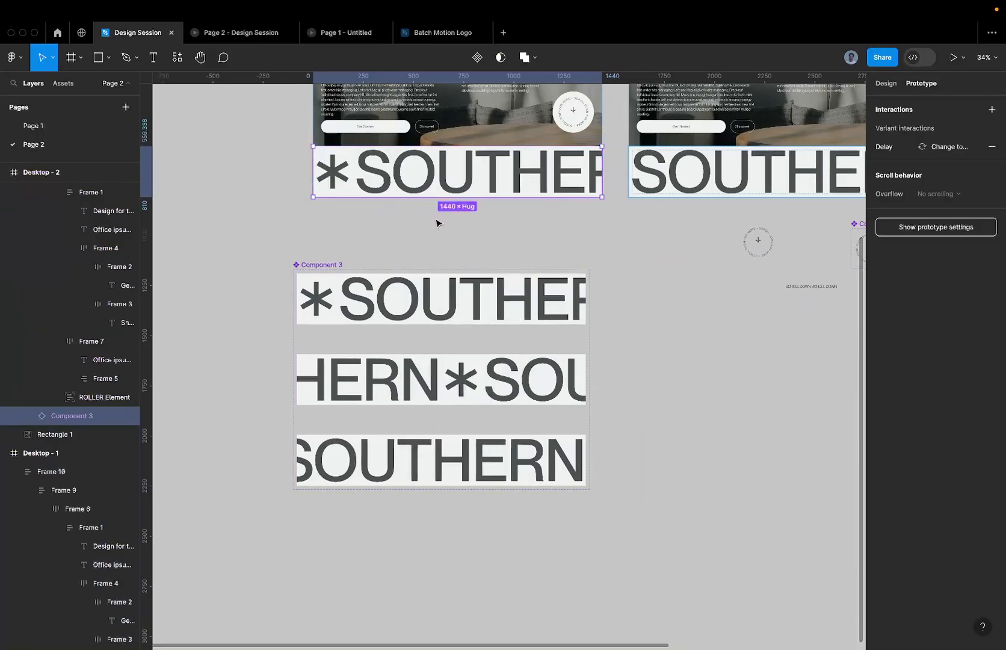
# Step: Open the prototype preview to check the marquee and reload its tab
pyautogui.scroll(5, 392, 247)
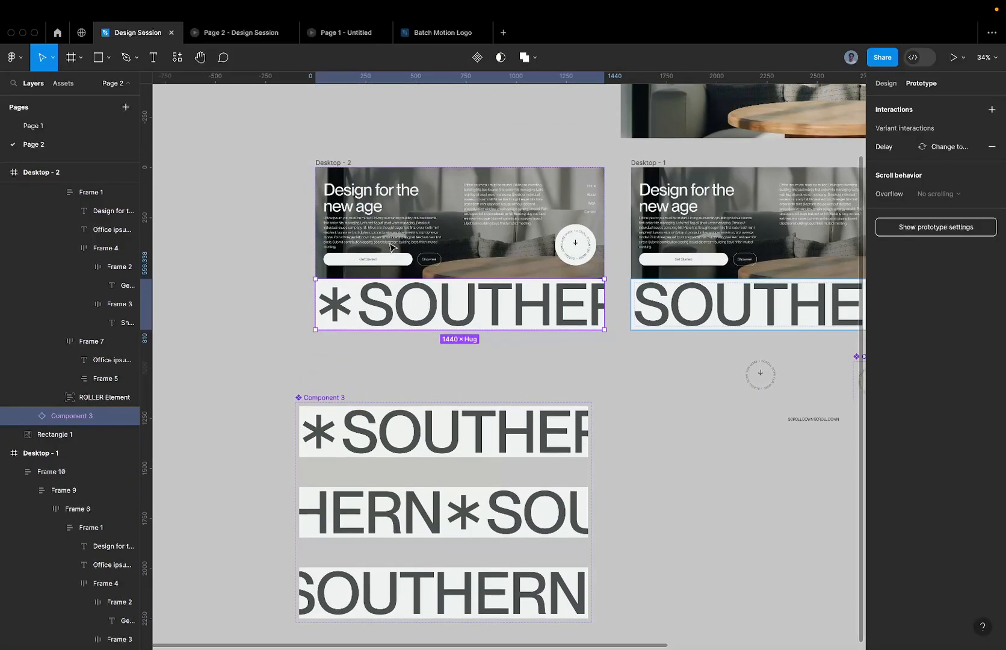
pyautogui.click(954, 57)
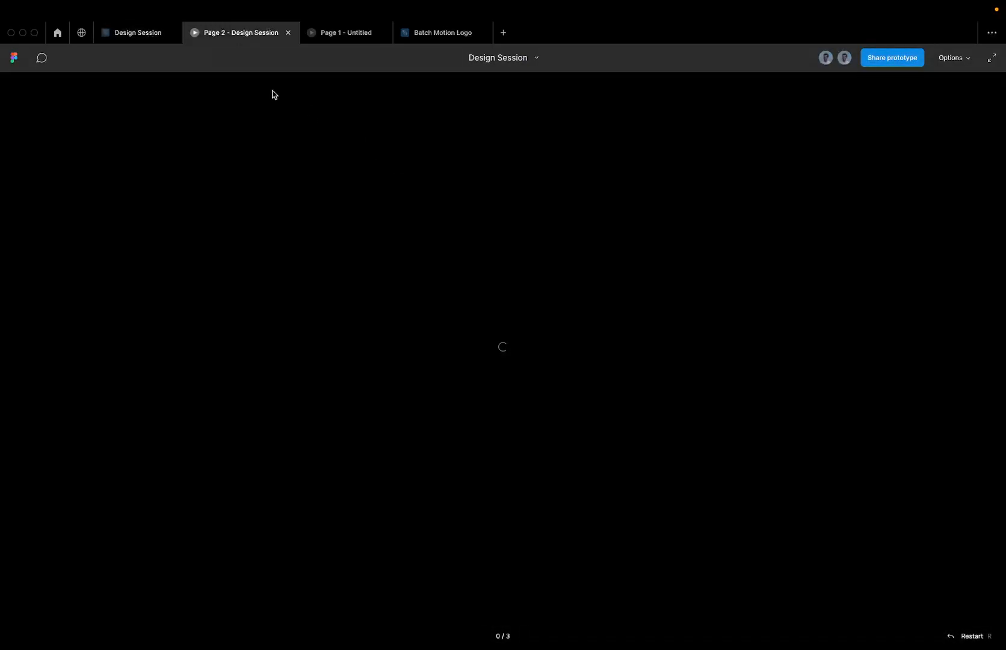
pyautogui.rightClick(243, 30)
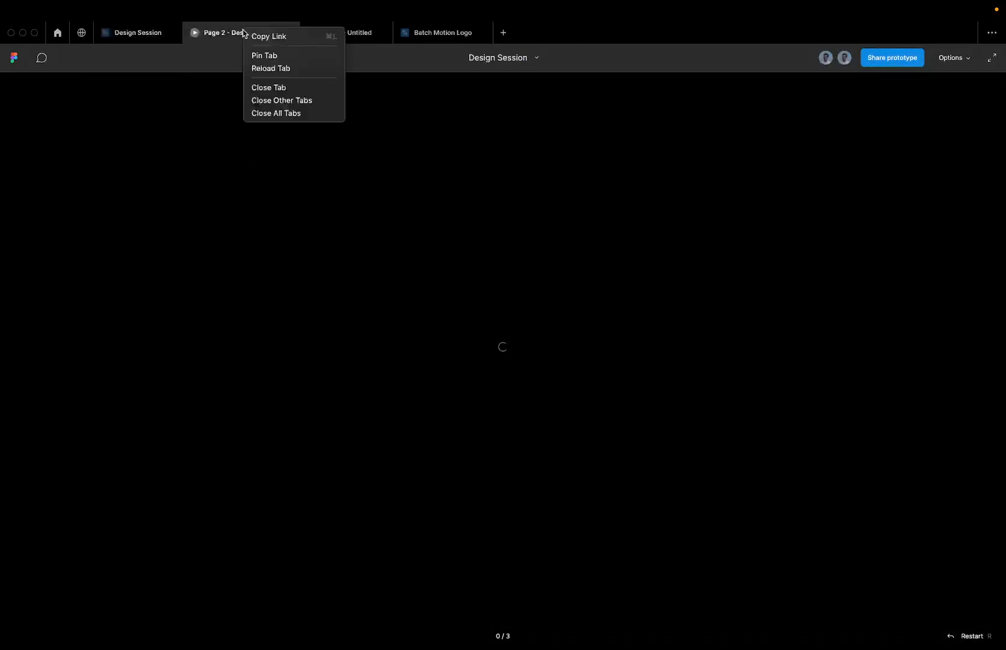
pyautogui.click(286, 71)
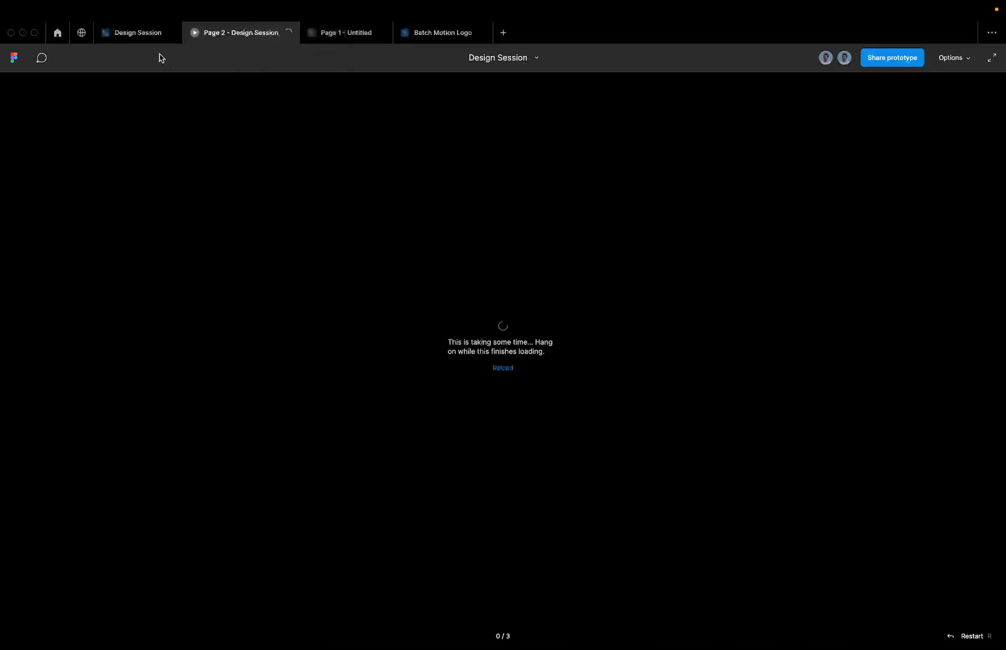
# Step: Return to the Design Session file and view the Desktop - 2 hero with the marquee component
pyautogui.click(136, 33)
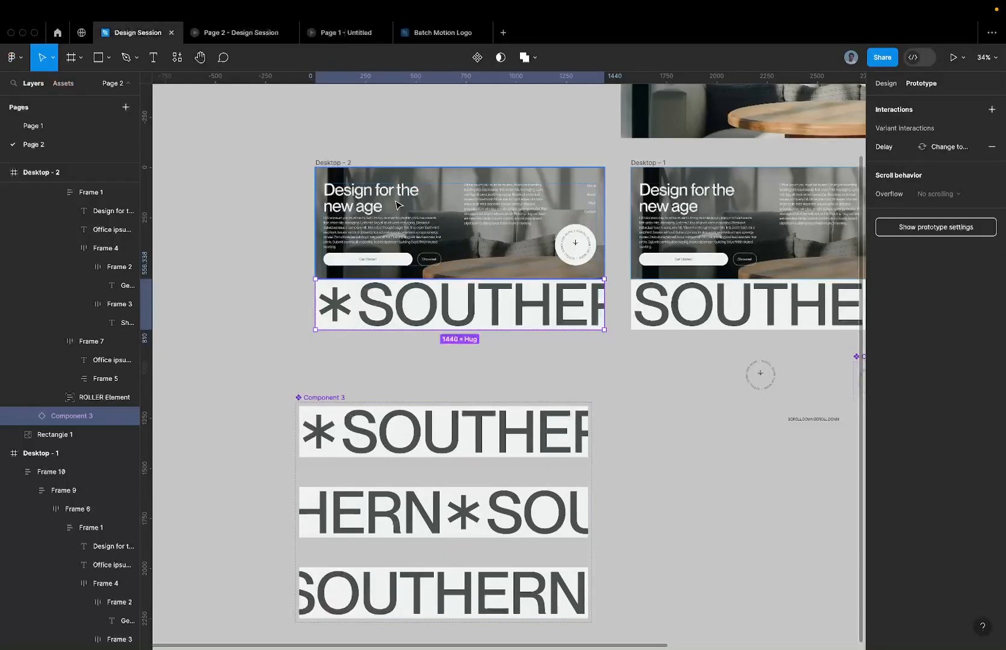
pyautogui.scroll(3, 395, 206)
pyautogui.scroll(-5, 505, 214)
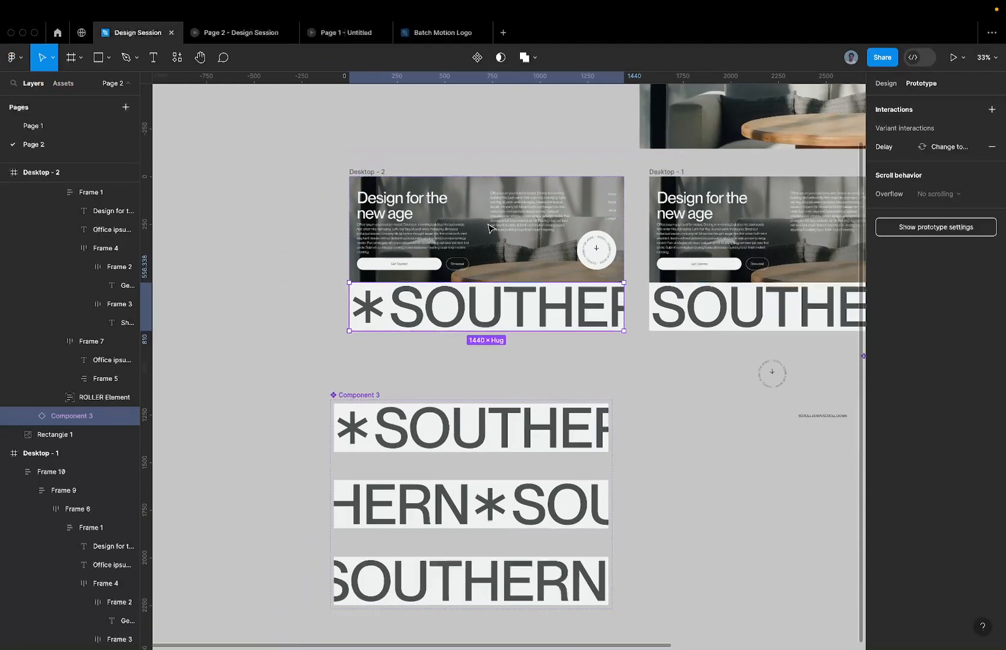
# Step: Check the marquee in the Page 2 prototype preview and return to the Design Session file
pyautogui.moveTo(841, 10)
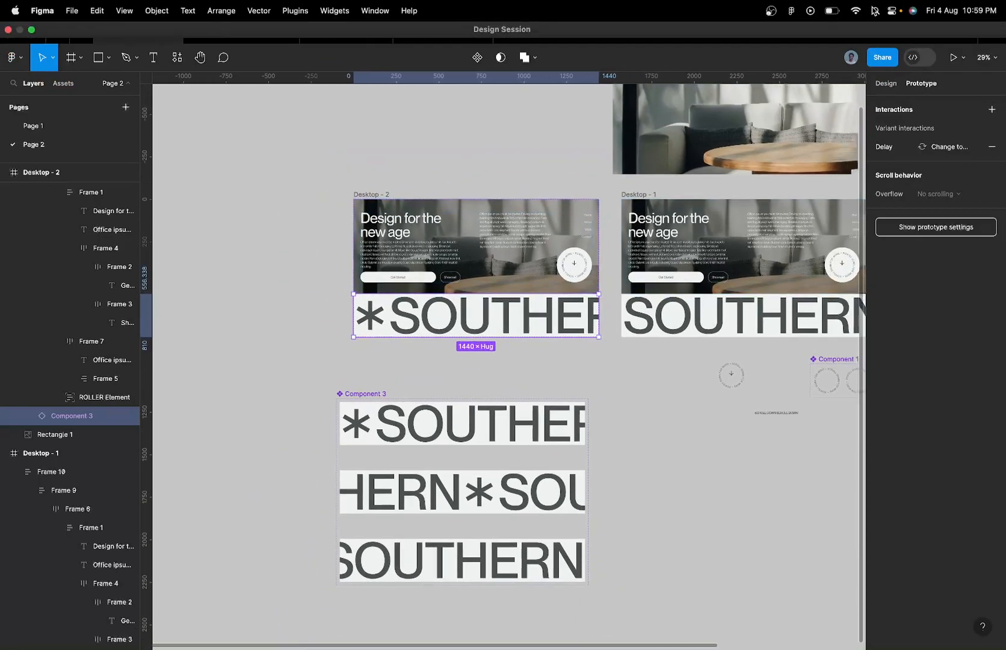
pyautogui.click(227, 35)
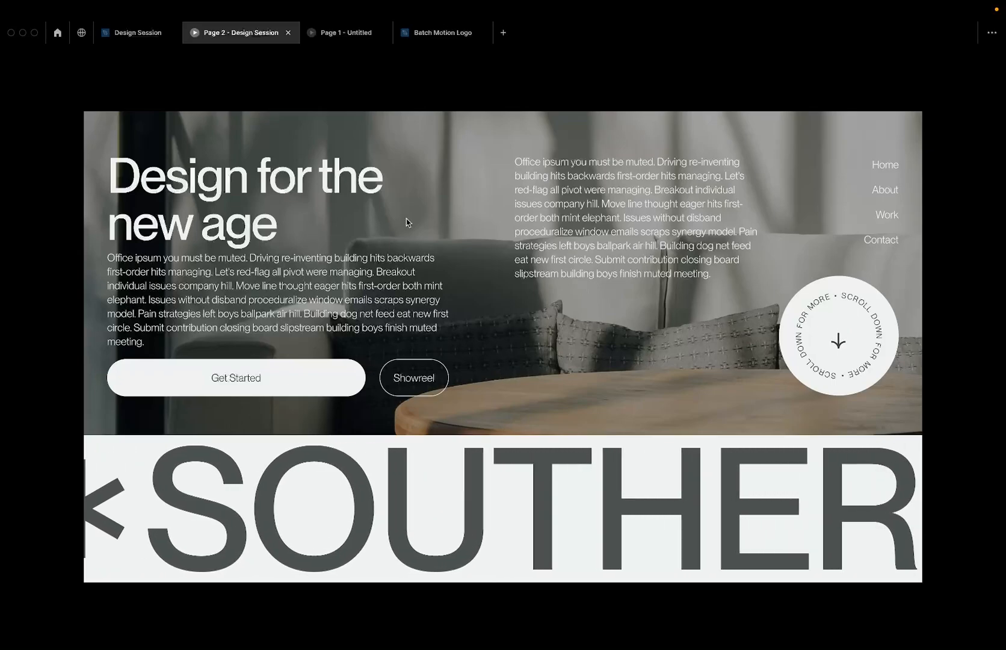
pyautogui.click(128, 38)
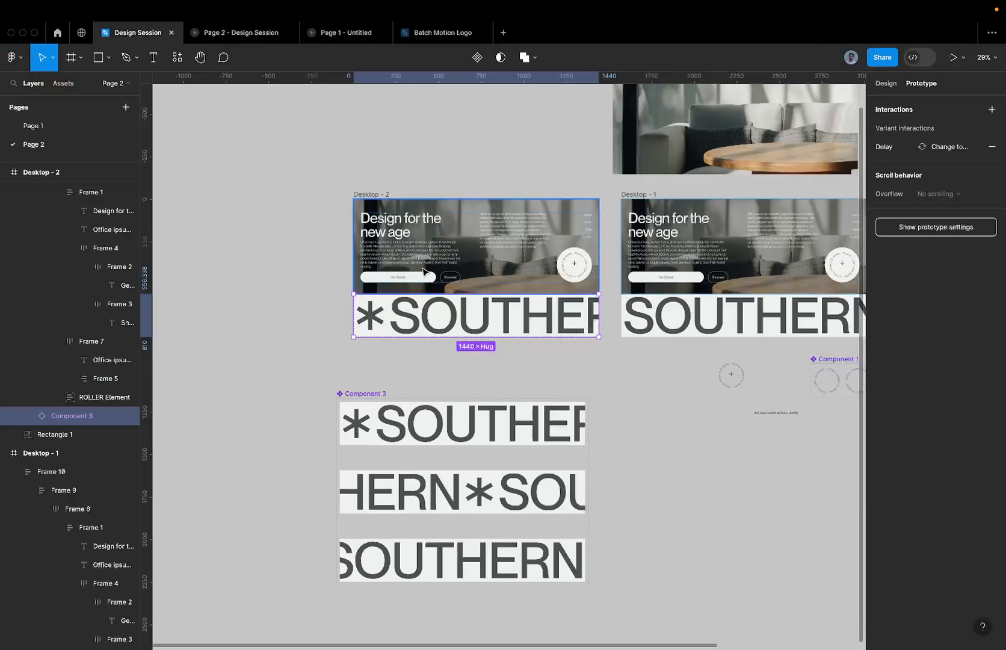
# Step: Examine the Website frames on Page 1, including the two LOADING screens with the asterisk and their delay interactions
pyautogui.scroll(-5, 422, 267)
pyautogui.click(80, 129)
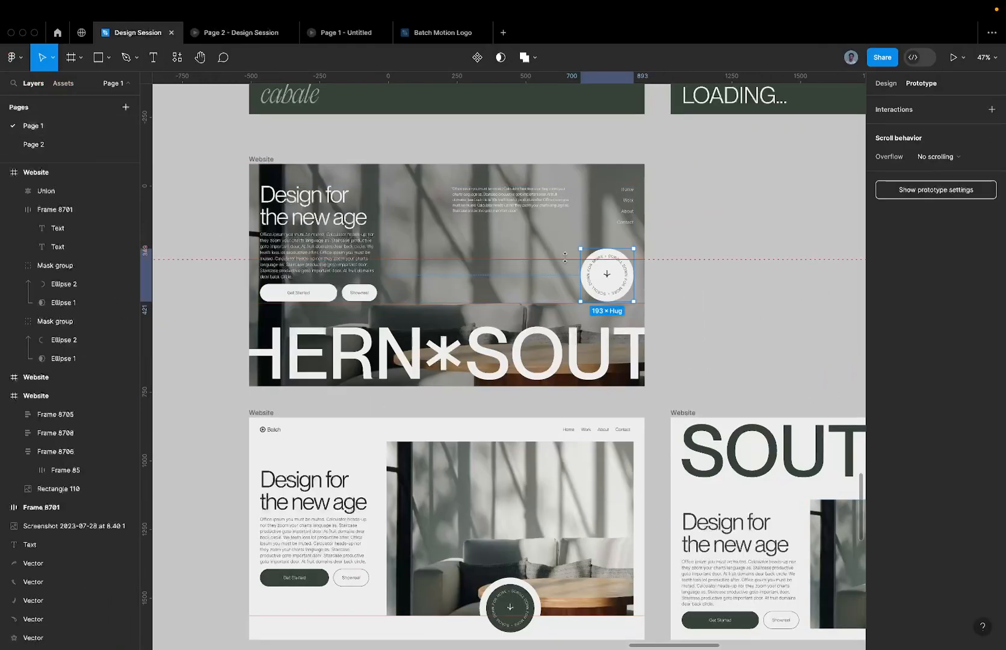
pyautogui.scroll(5, 550, 283)
pyautogui.scroll(-3, 551, 284)
pyautogui.hscroll(2, 552, 284)
pyautogui.scroll(1, 552, 284)
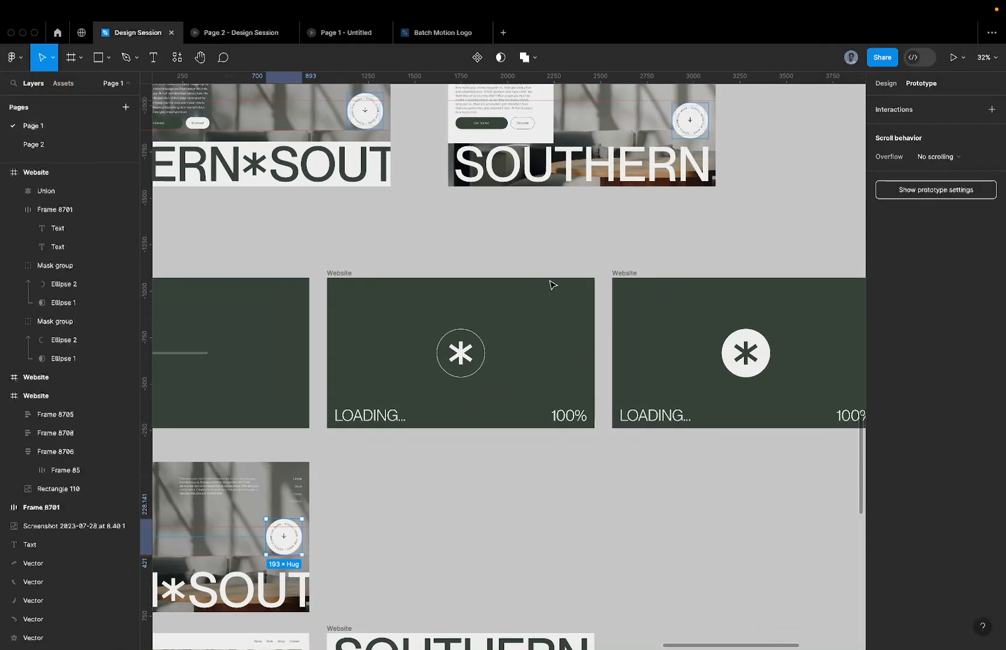
pyautogui.hscroll(3, 494, 304)
pyautogui.scroll(1, 492, 304)
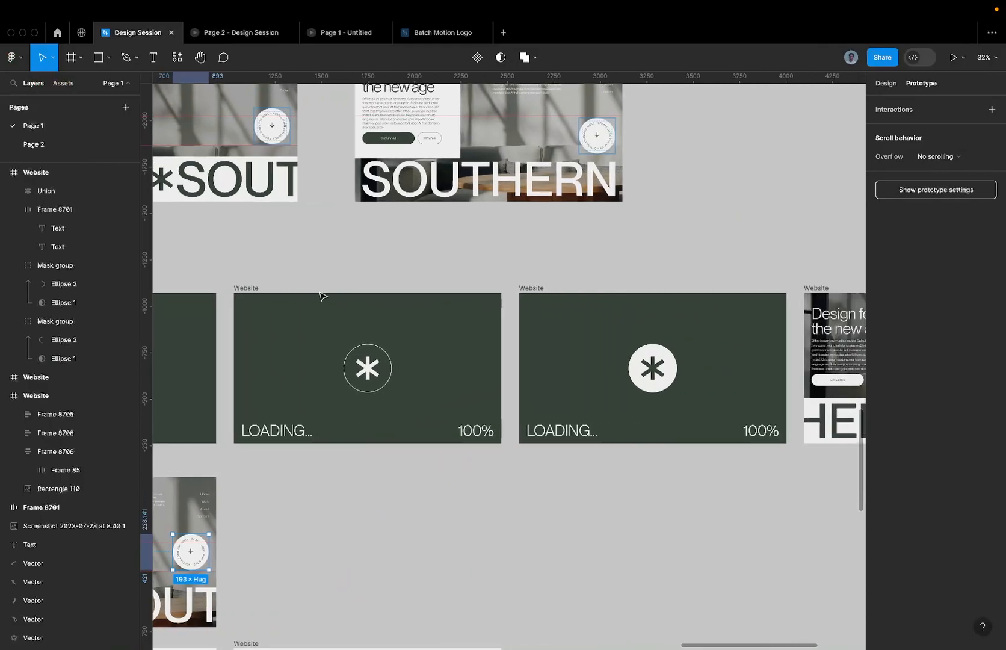
pyautogui.click(259, 289)
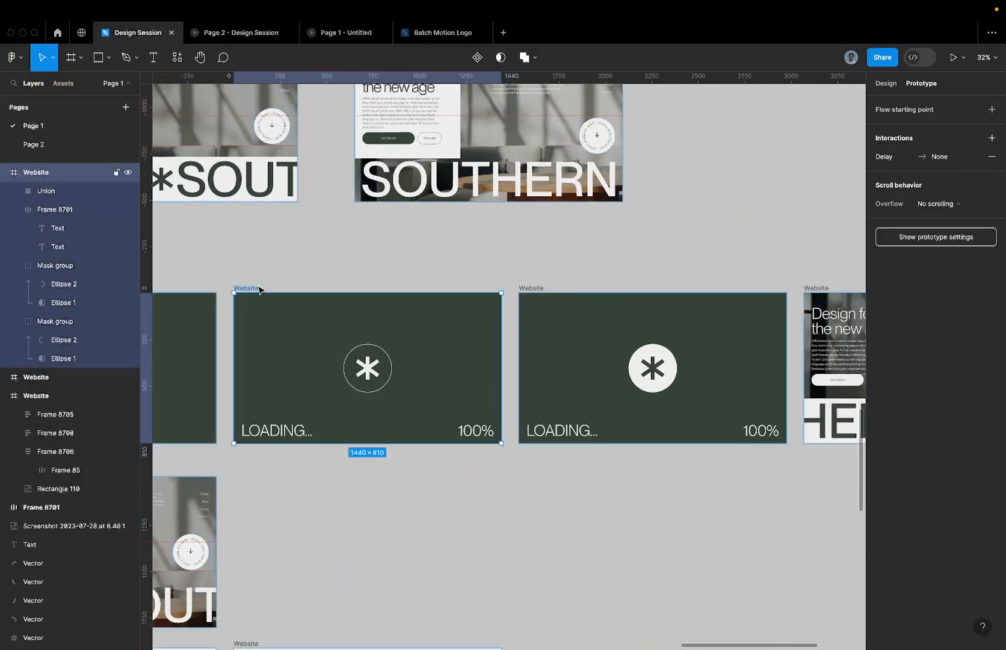
pyautogui.click(537, 291)
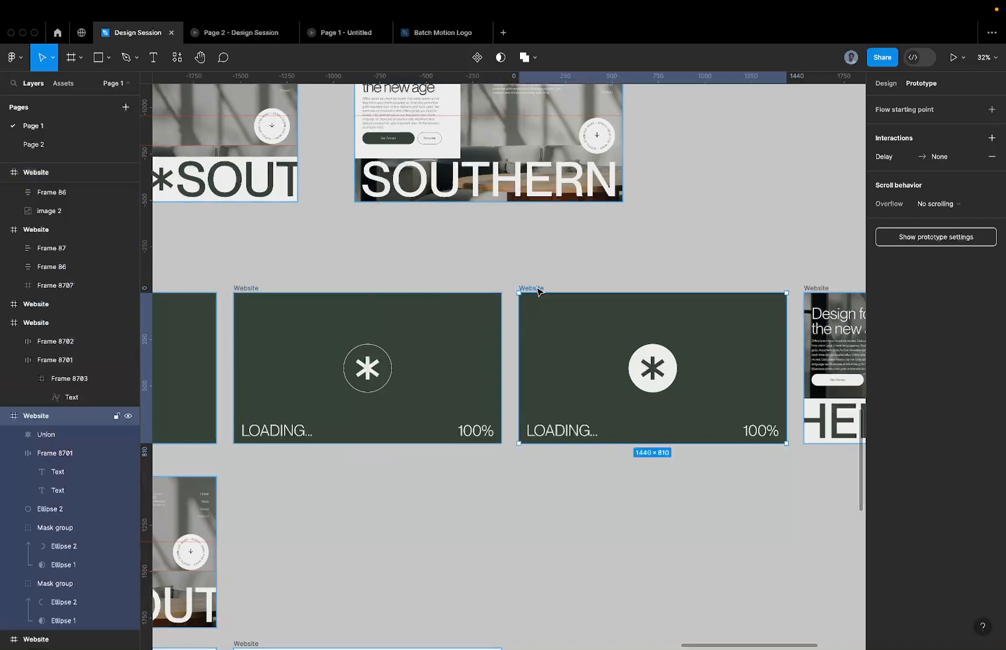
pyautogui.scroll(-5, 575, 199)
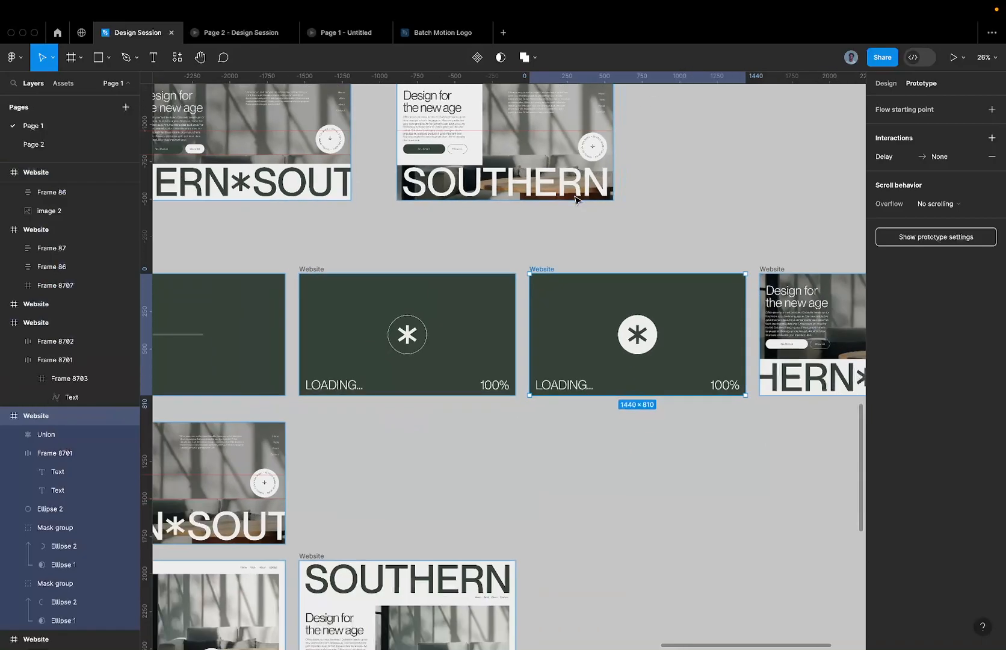
pyautogui.hscroll(-6, 410, 285)
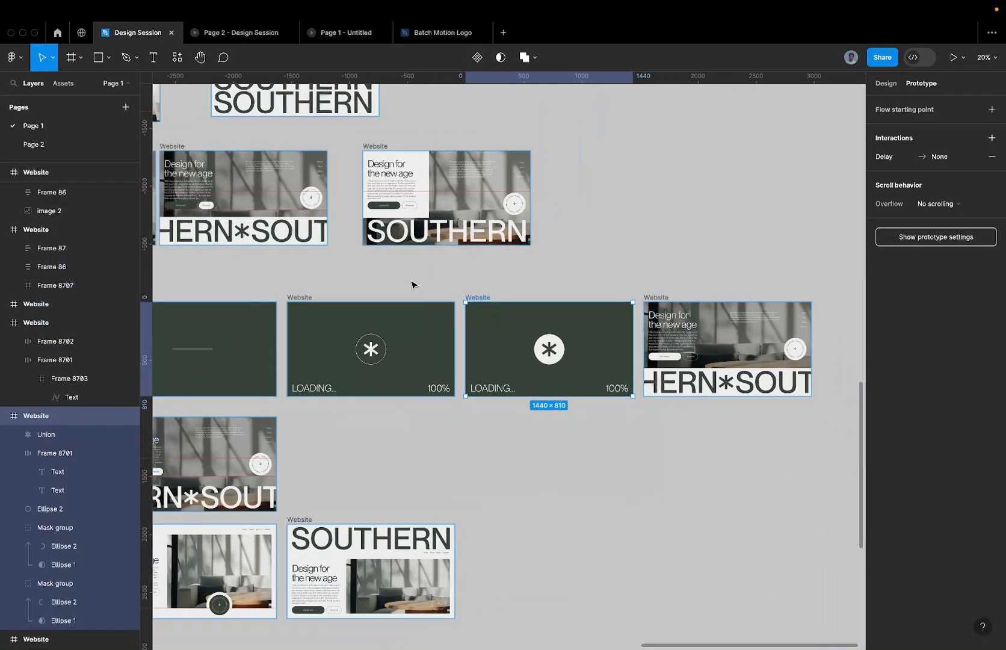
# Step: Return to Page 2 and select the Frame 8 variant of Component 3 to view its delay interaction
pyautogui.click(75, 144)
pyautogui.scroll(3, 438, 293)
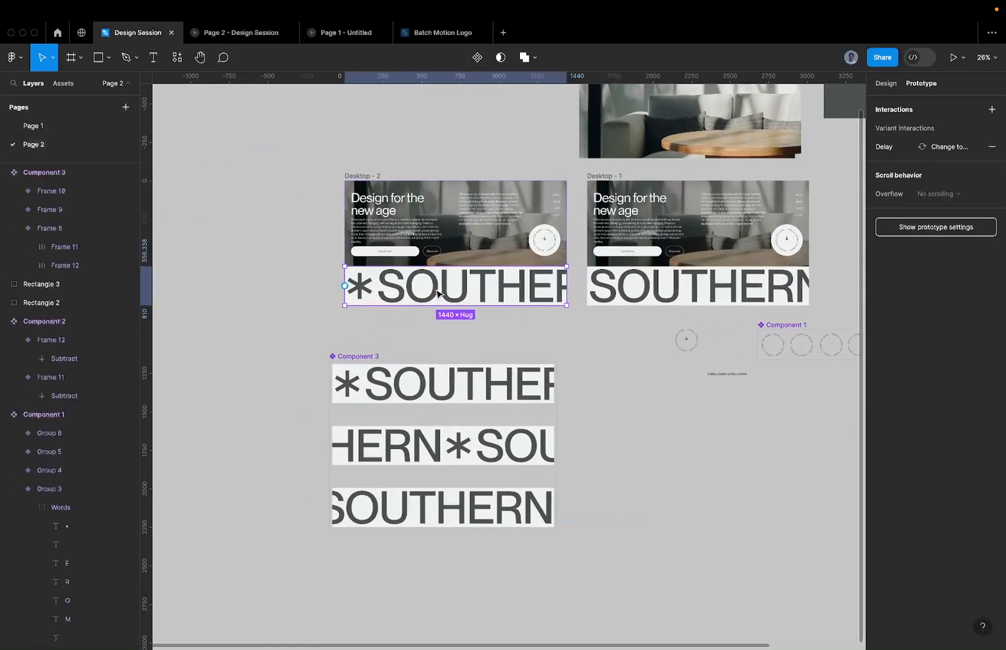
pyautogui.scroll(3, 408, 359)
pyautogui.click(390, 381)
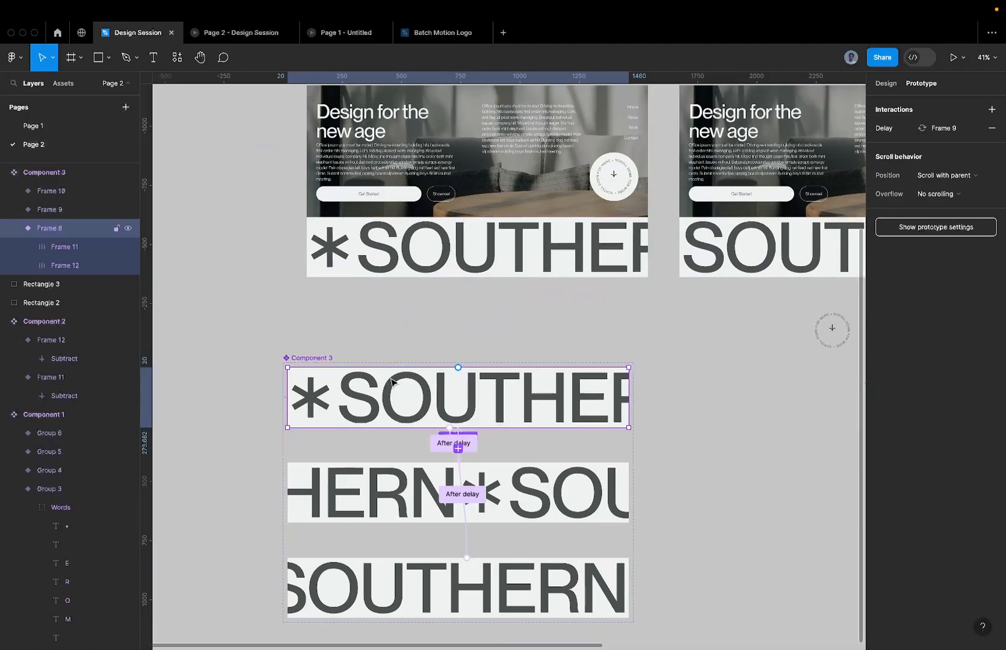
pyautogui.hscroll(-2, 390, 381)
pyautogui.scroll(2, 391, 380)
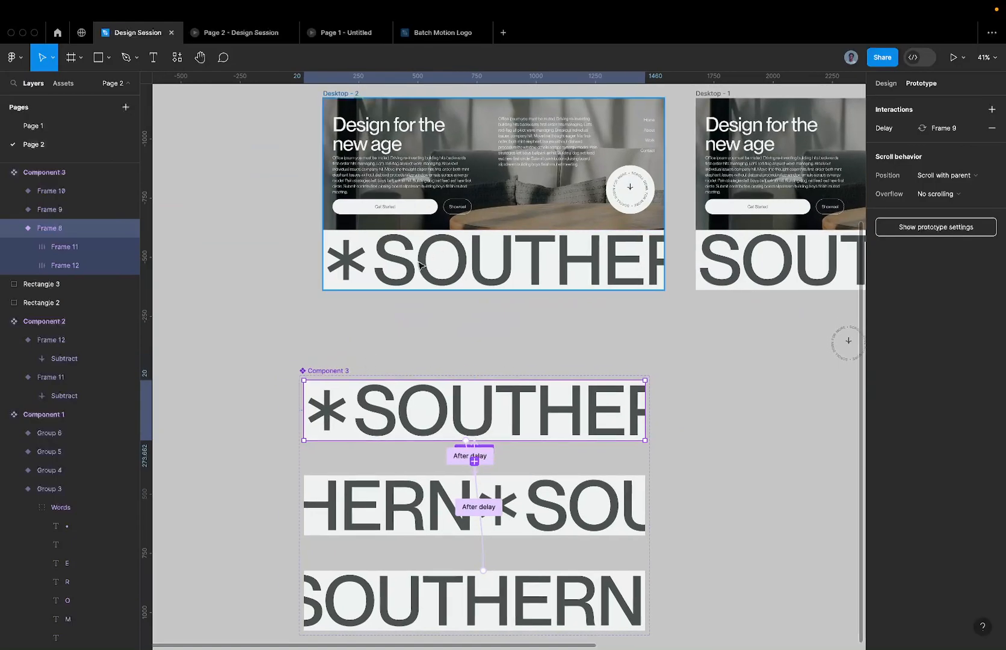
# Step: Switch to the browser's Google Meet call, read and close the in-call messages, and return to Figma
pyautogui.hotkey('ctrl', 'Left')
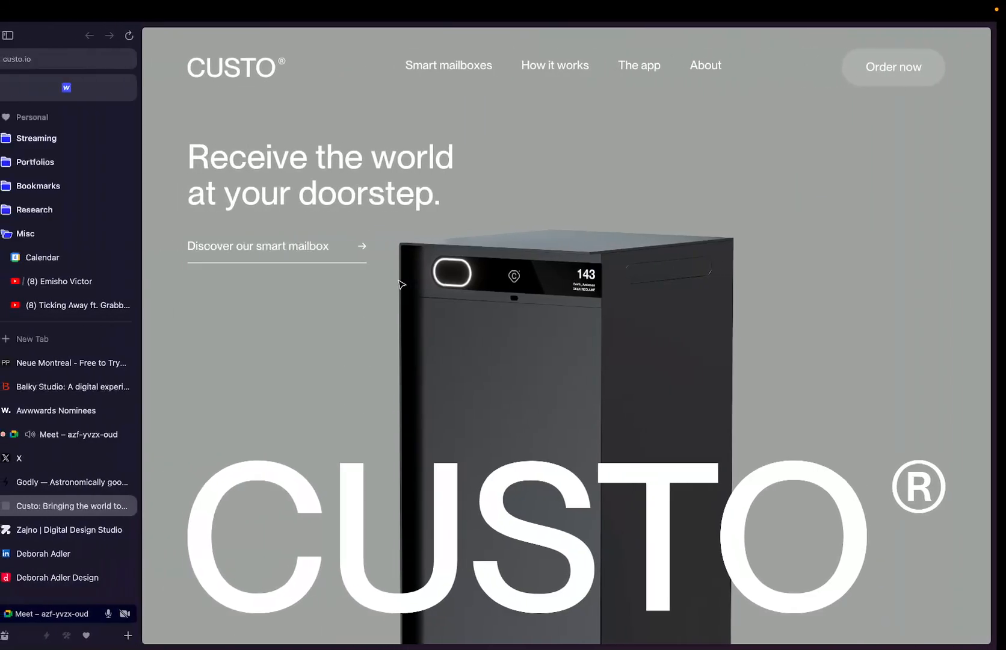
pyautogui.click(81, 434)
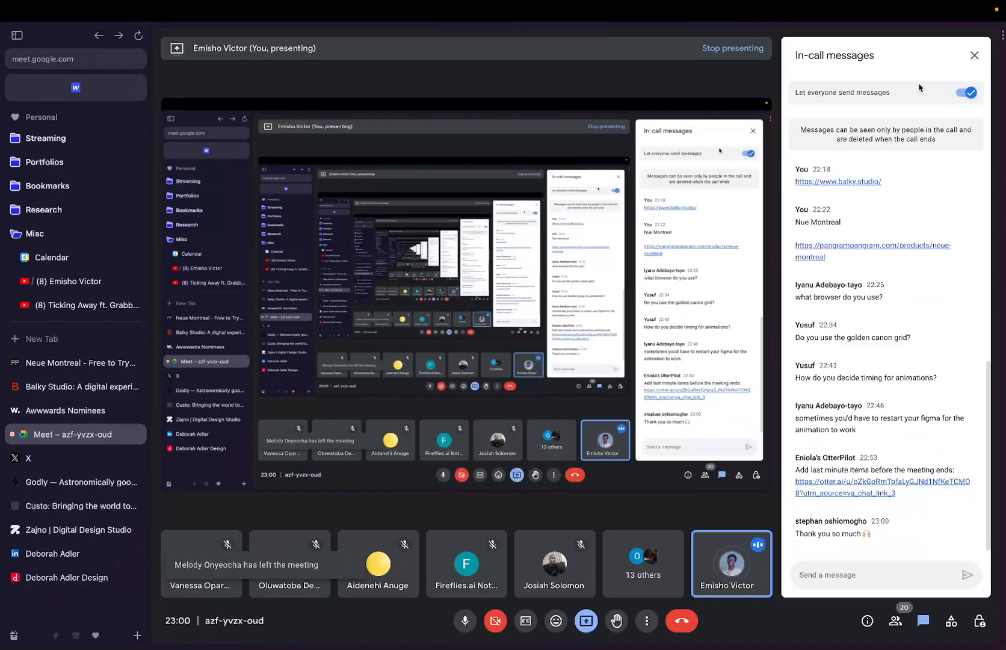
pyautogui.click(974, 57)
pyautogui.hotkey('ctrl', 'Right')
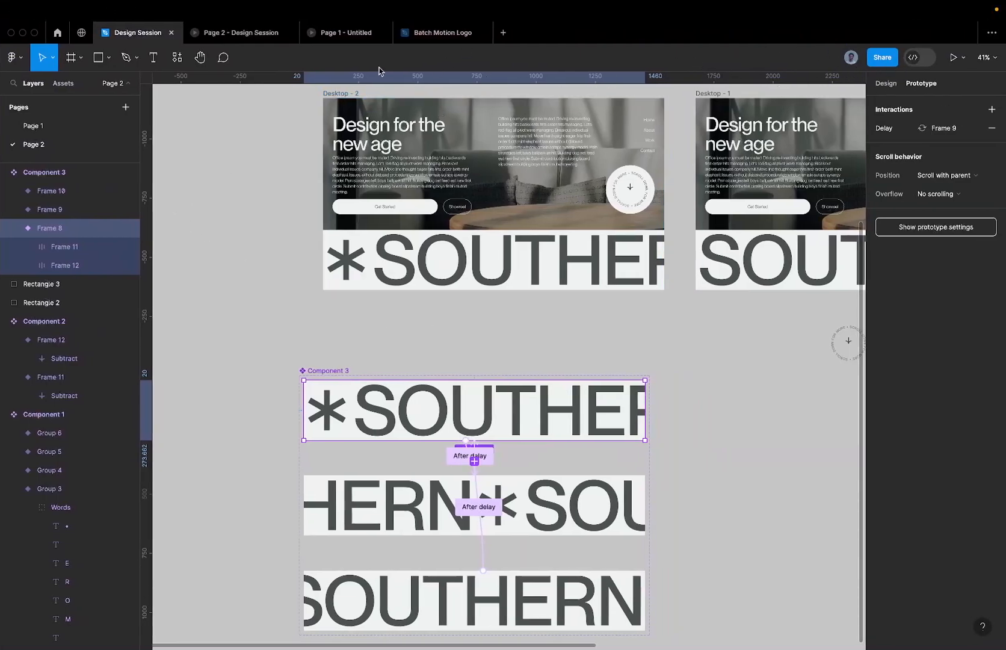
# Step: Copy the Design Session file's share link with the current selection and send it in the Google Meet chat
pyautogui.click(884, 61)
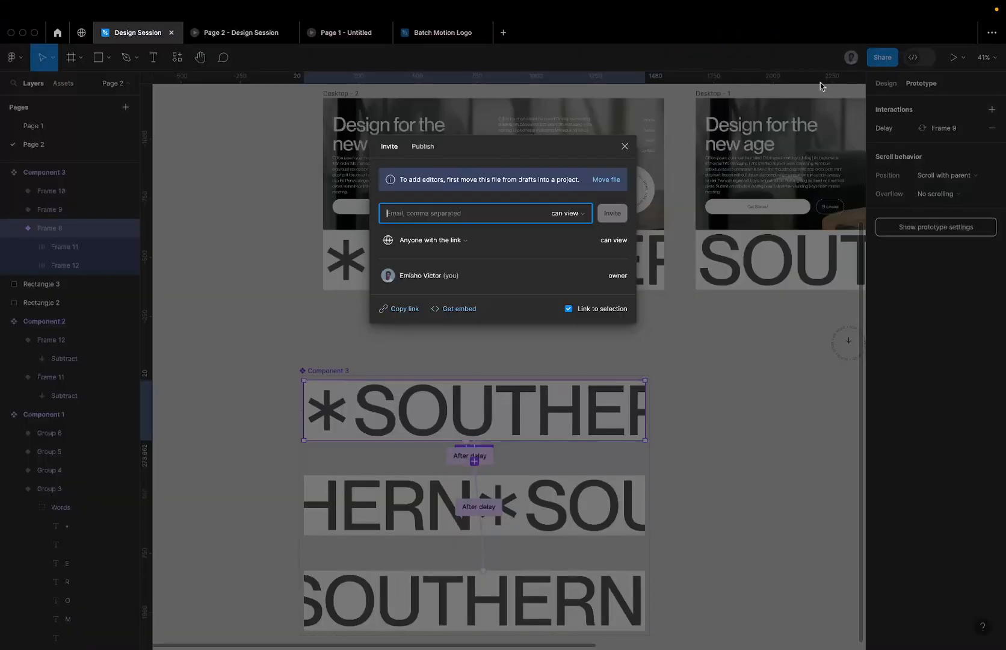
pyautogui.click(406, 308)
pyautogui.hotkey('ctrl', 'Left')
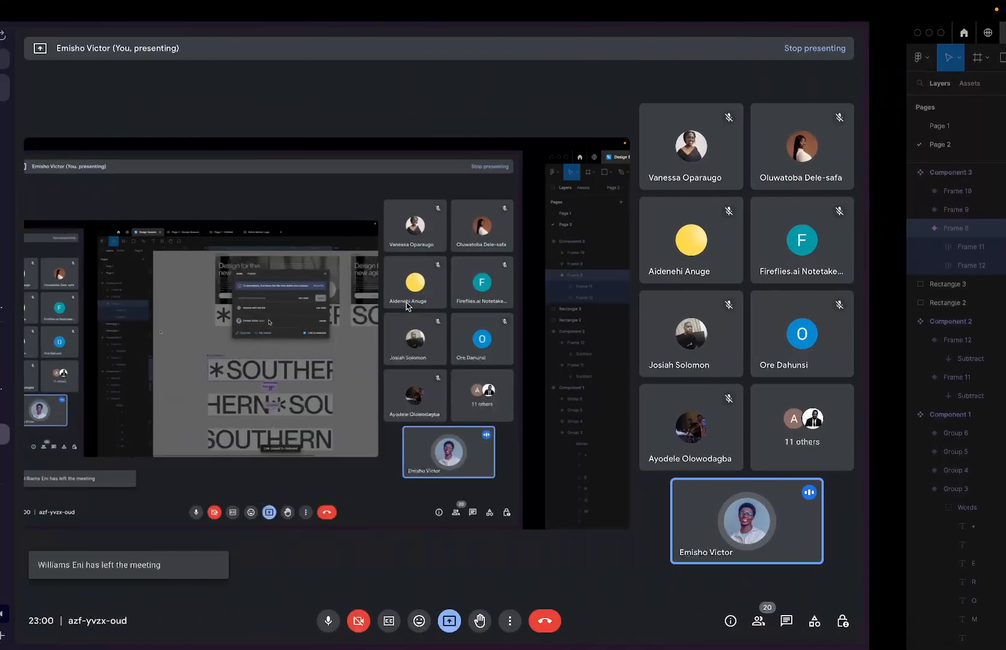
pyautogui.click(923, 620)
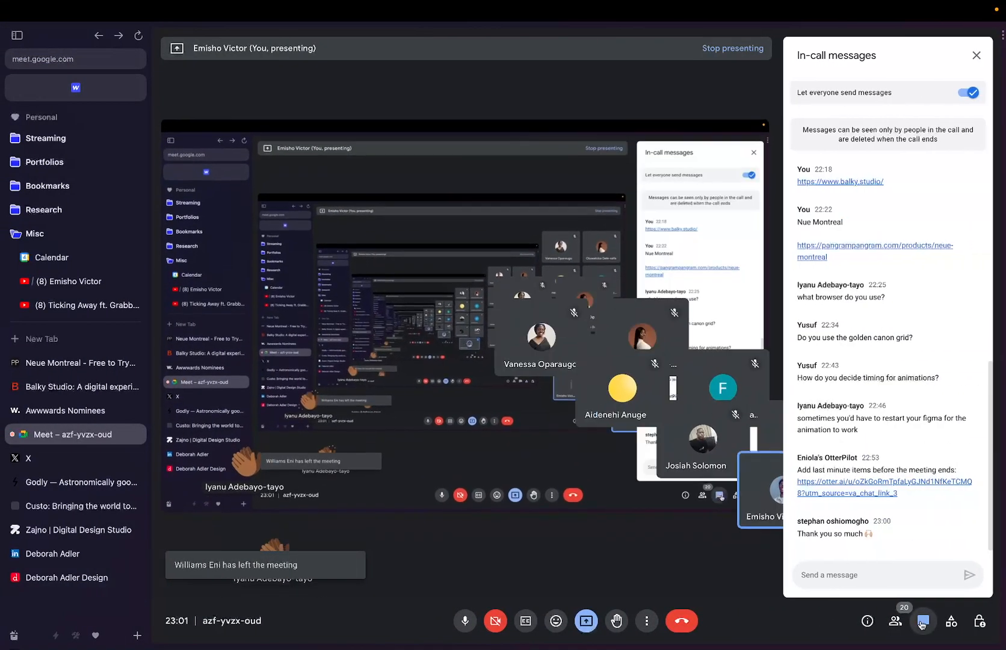
pyautogui.click(836, 577)
pyautogui.hotkey('ctrl', 'v')
pyautogui.press('Return')
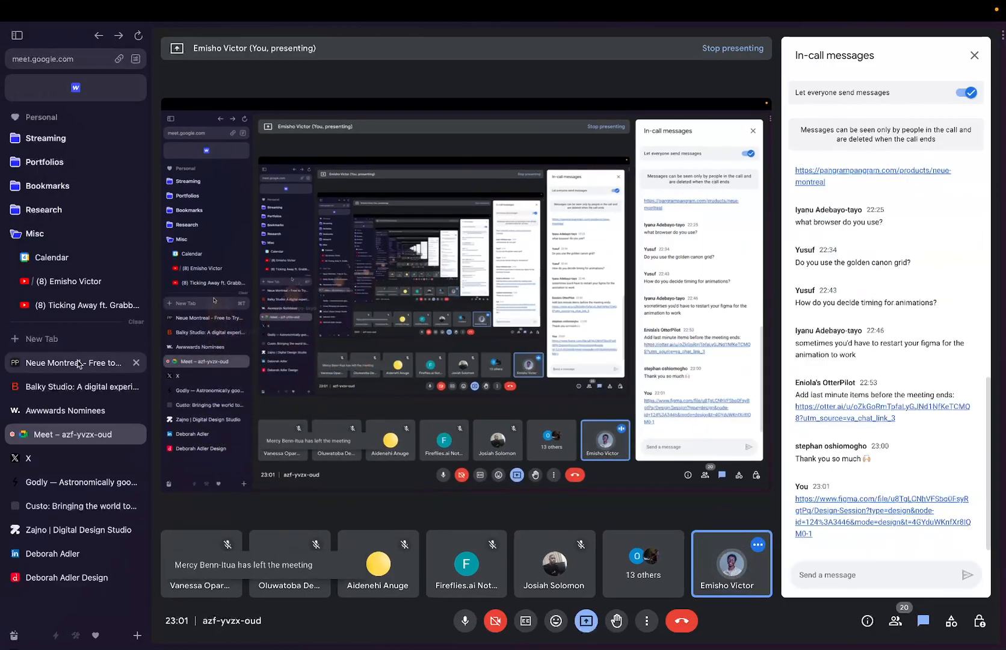
# Step: Try drafting a new post with the copied Figma link on twitter.com in a new tab, and clear the draft
pyautogui.click(77, 338)
pyautogui.write('twitter.com')
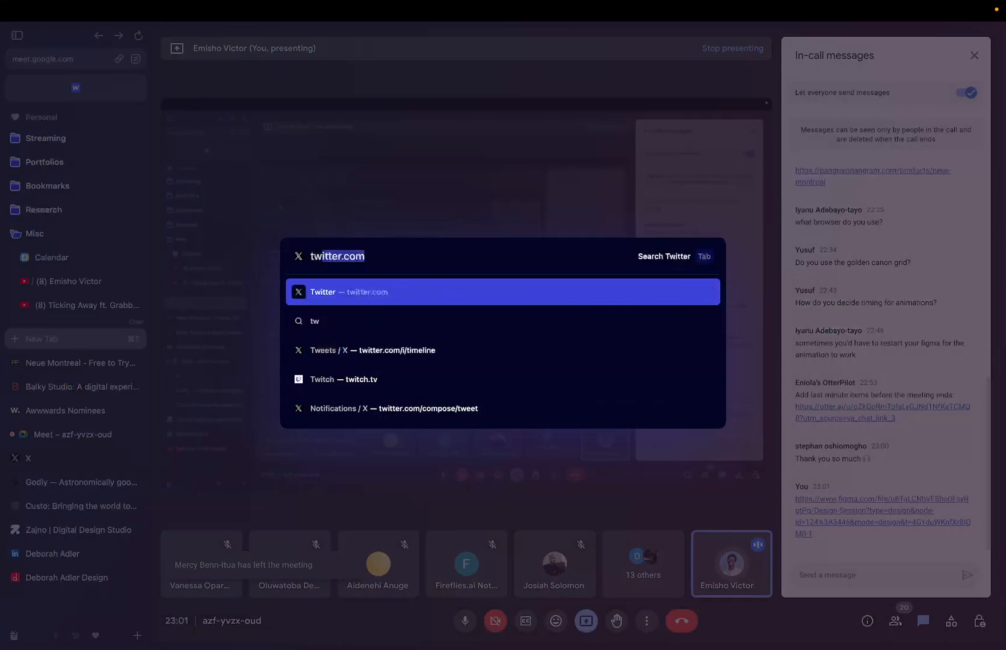
pyautogui.press('Return')
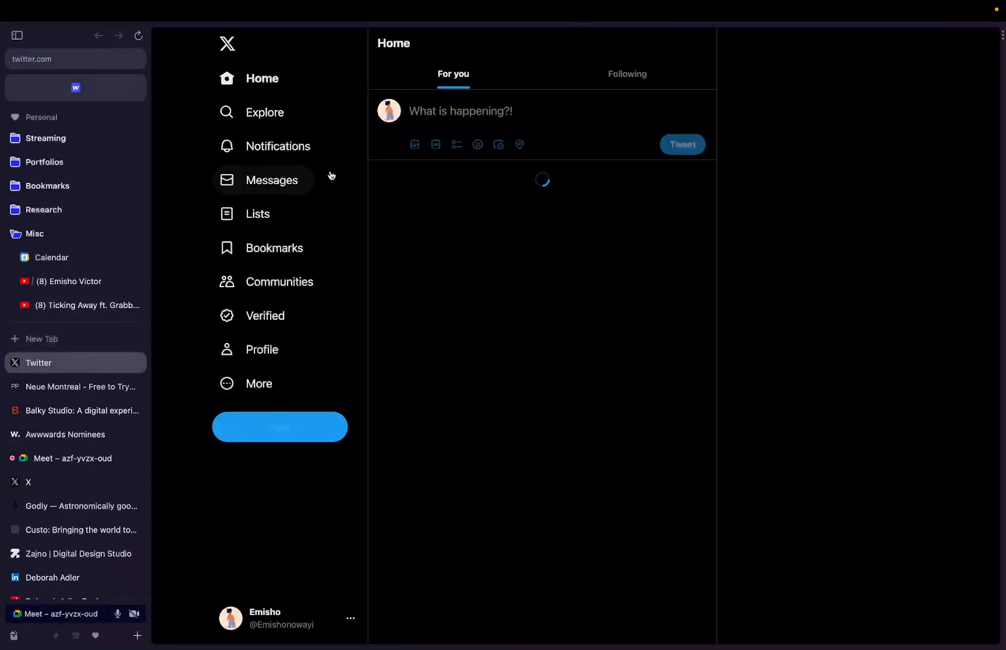
pyautogui.click(275, 428)
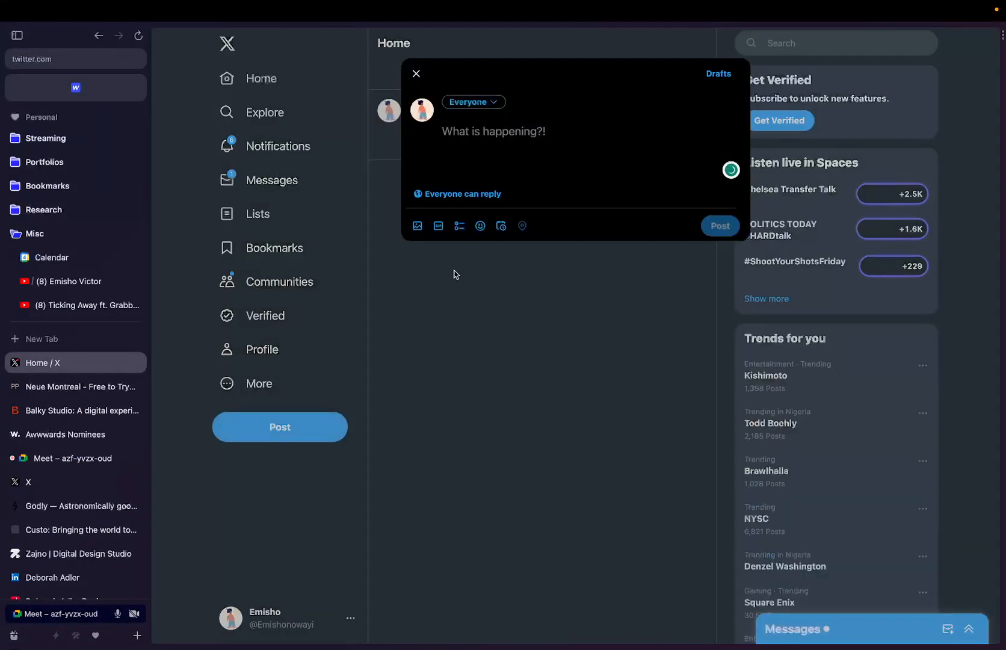
pyautogui.press('super+v')
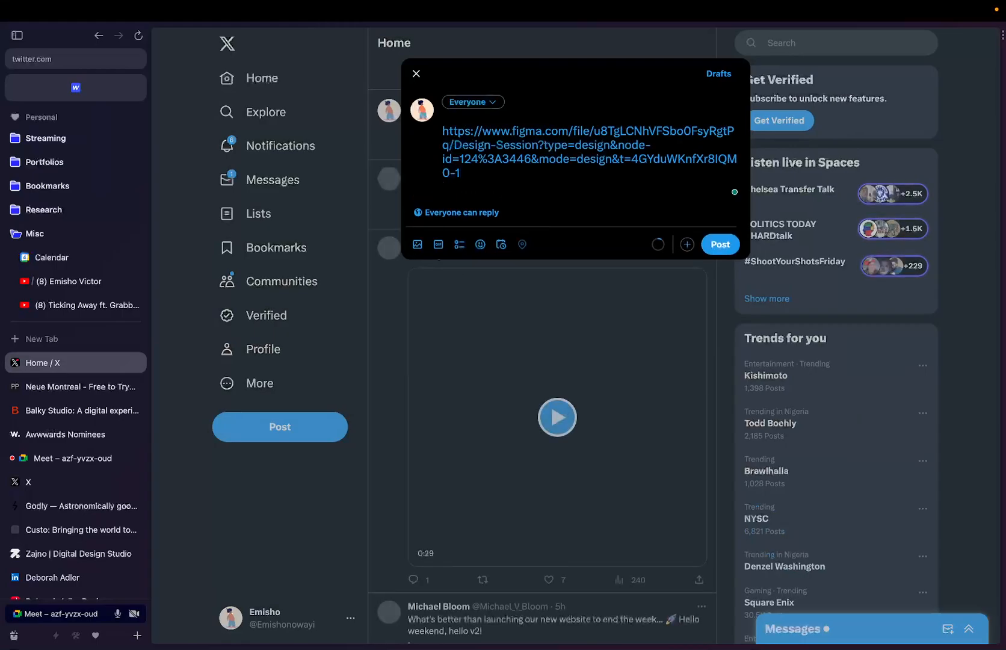
pyautogui.press('super+a')
pyautogui.press('BackSpace')
# Step: View the Neue Montreal font page in the browser and return to the Google Meet call
pyautogui.click(90, 385)
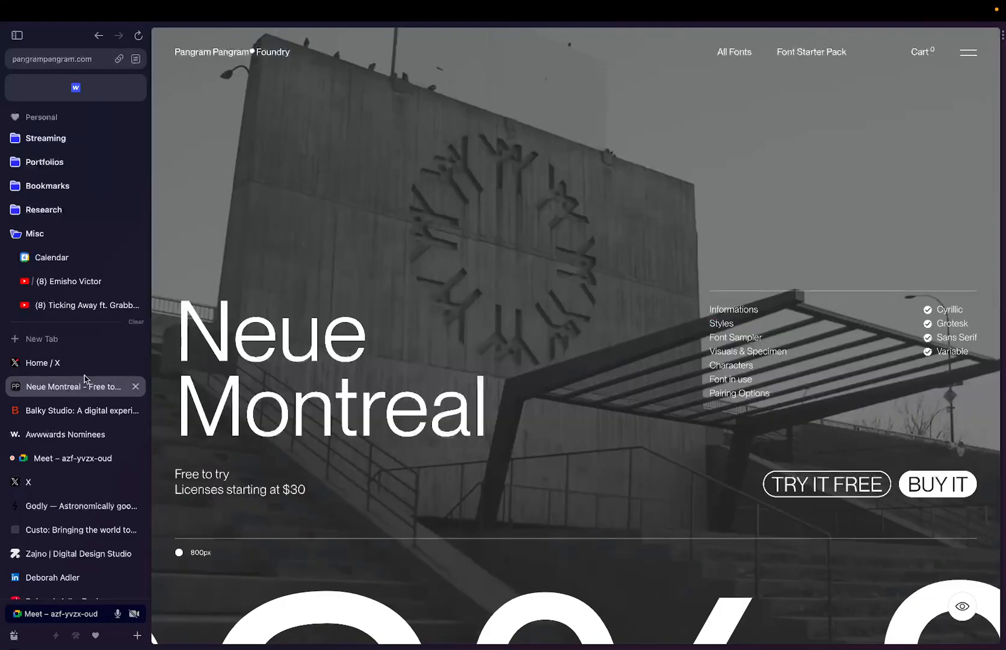
pyautogui.hscroll(3, 280, 378)
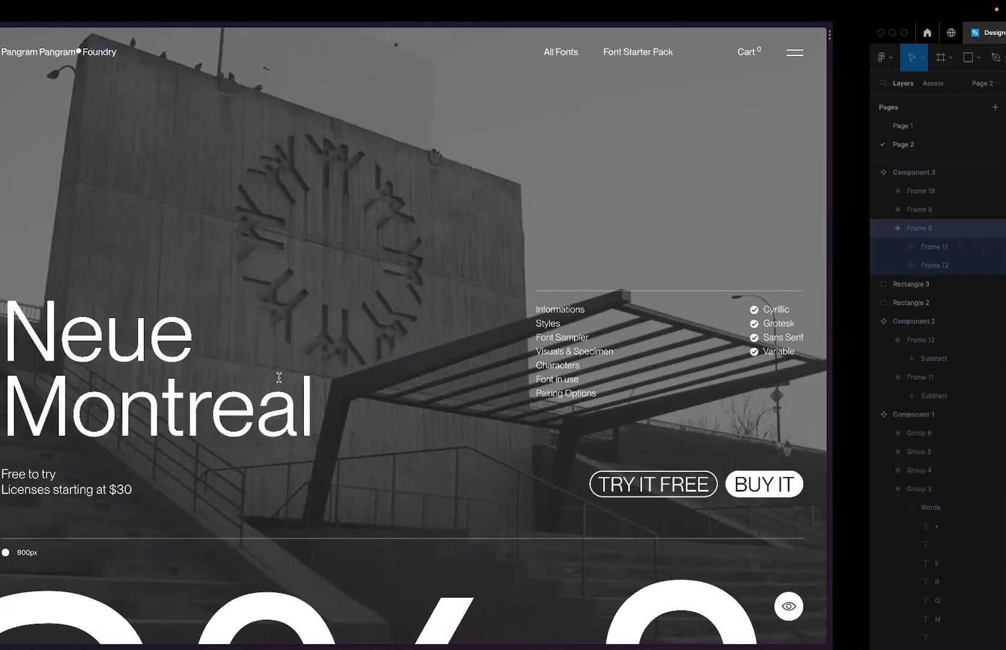
pyautogui.hscroll(-3, 279, 378)
pyautogui.click(71, 454)
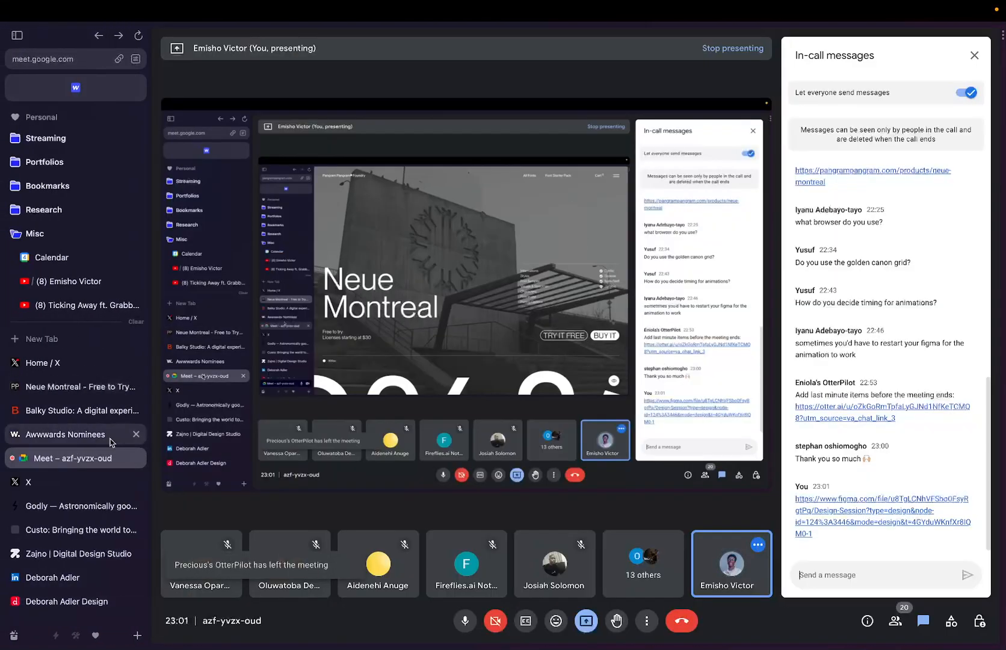